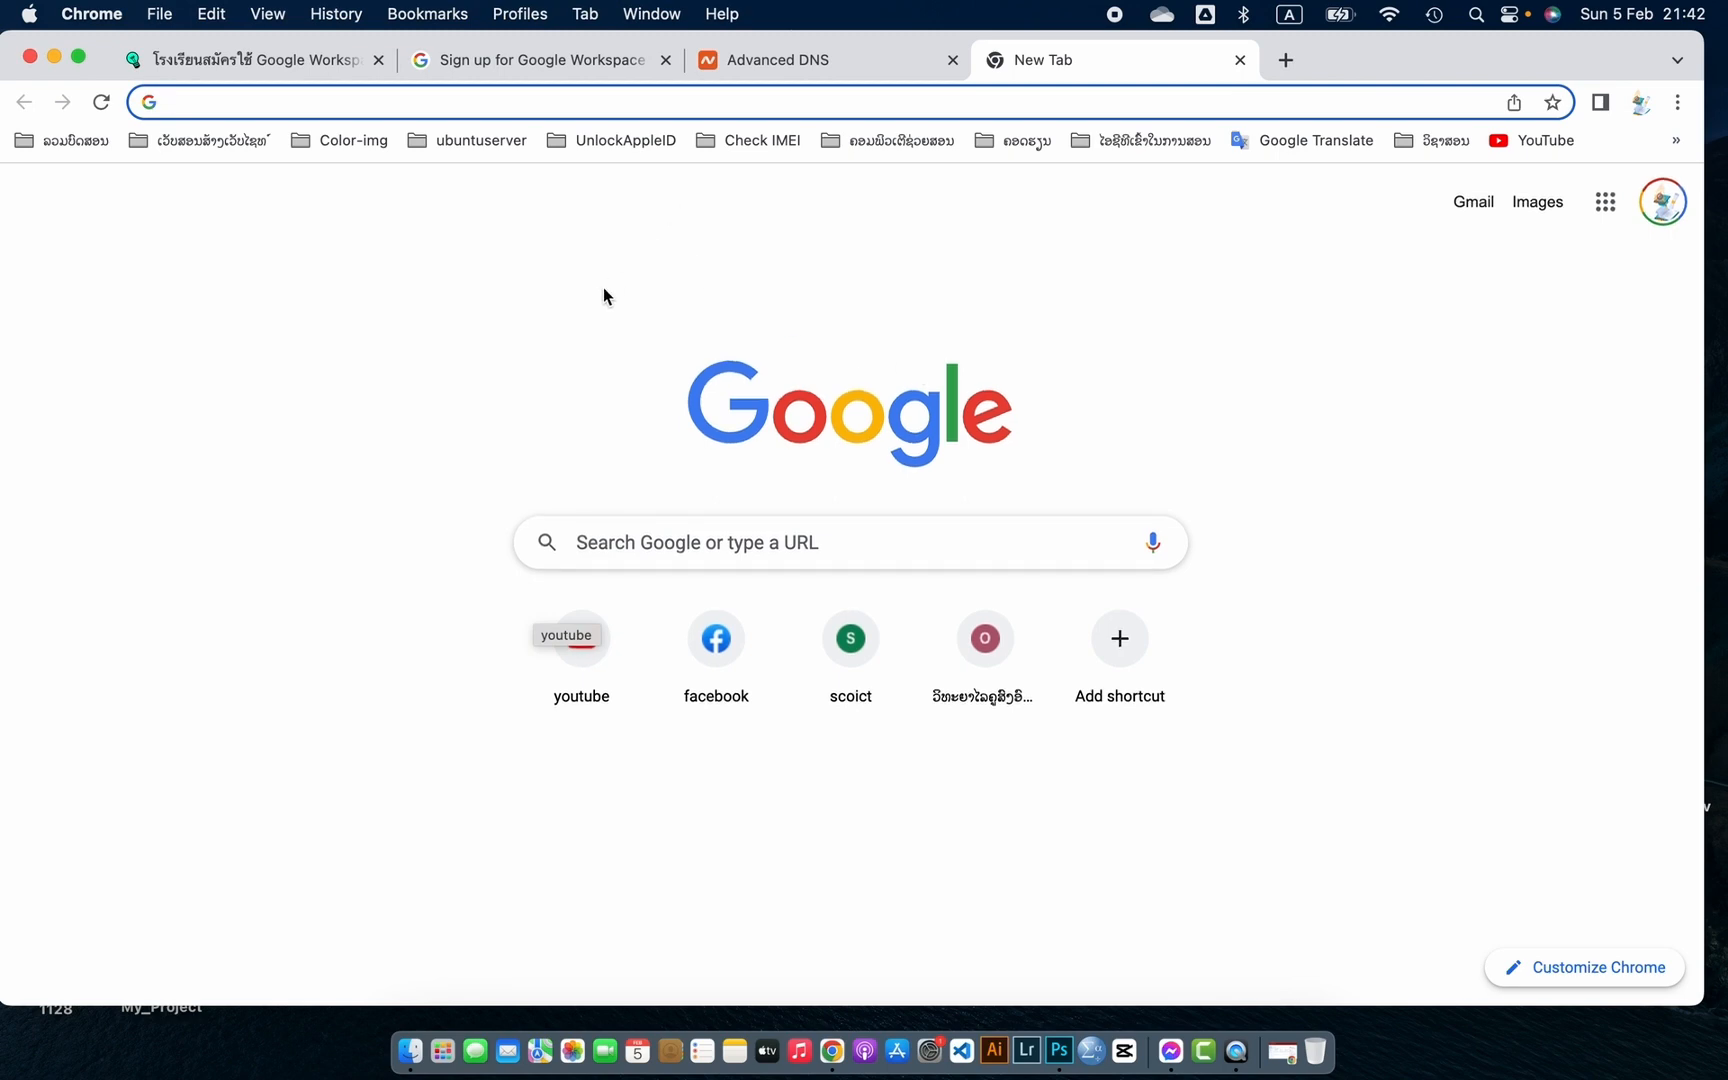
# In the sign-up tab, search the web for 'google' from the address bar.
pyautogui.click(513, 68)
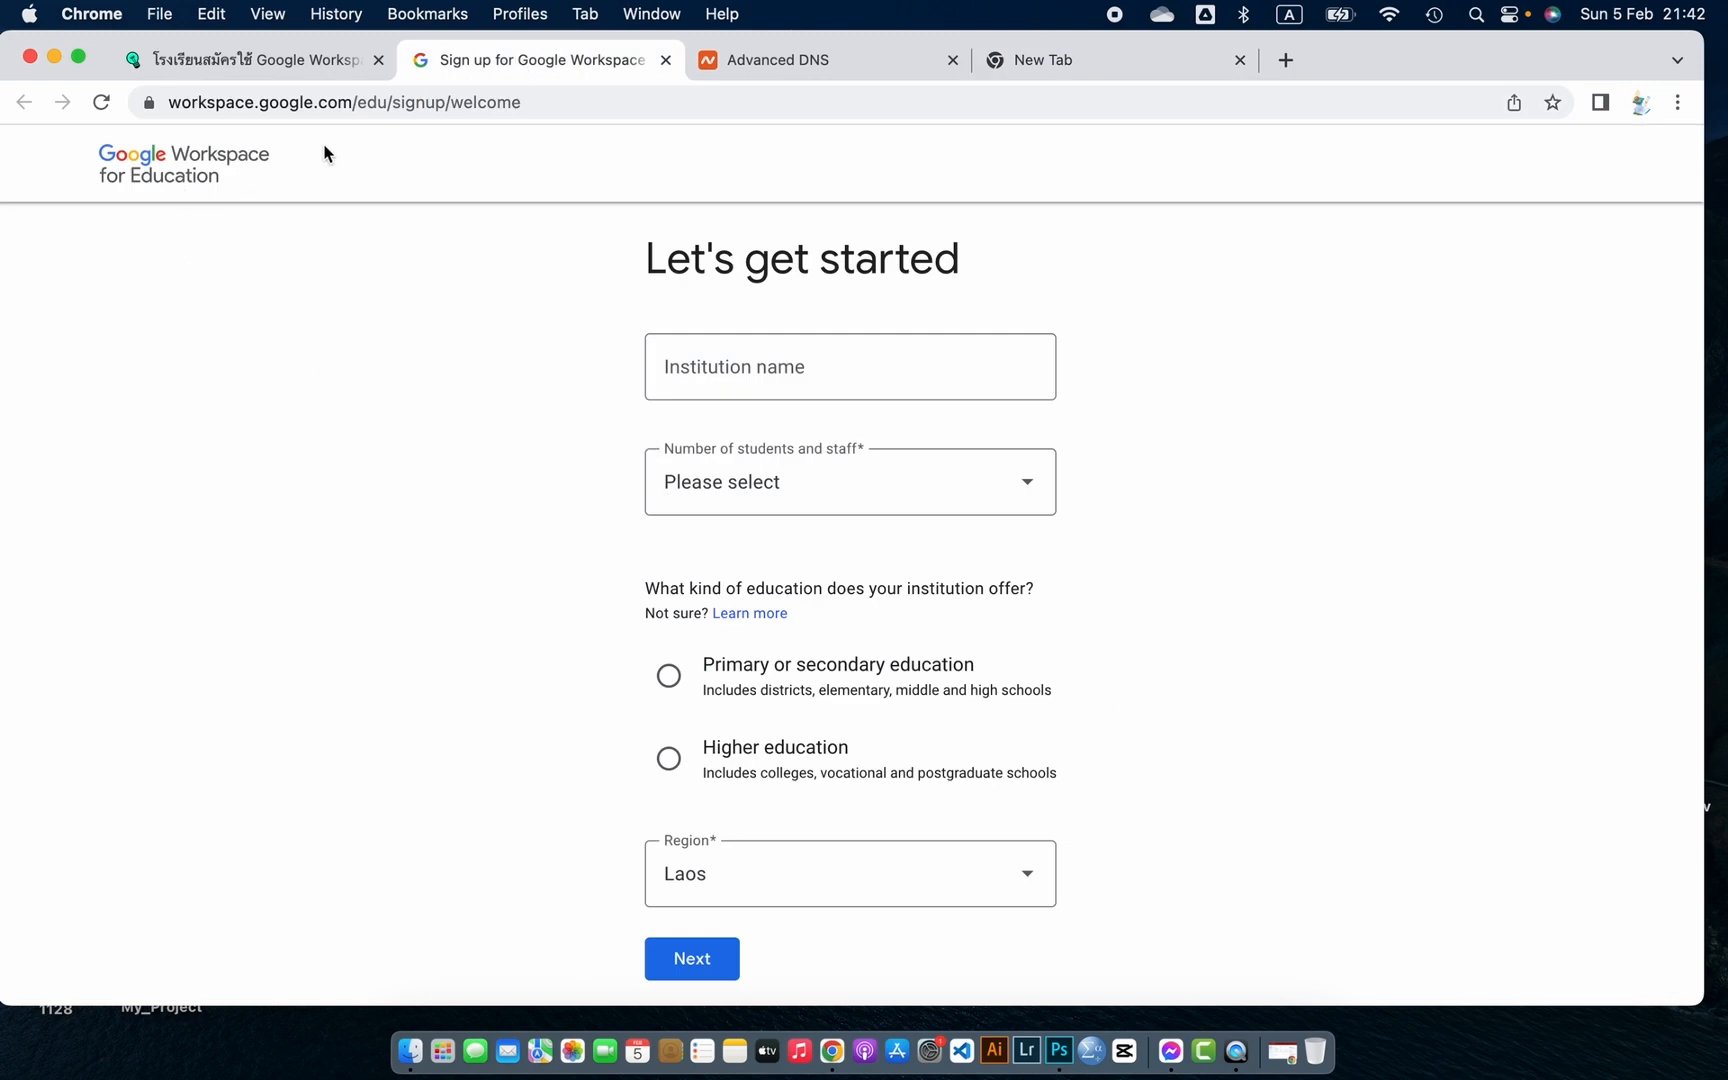
pyautogui.click(436, 104)
pyautogui.write('google')
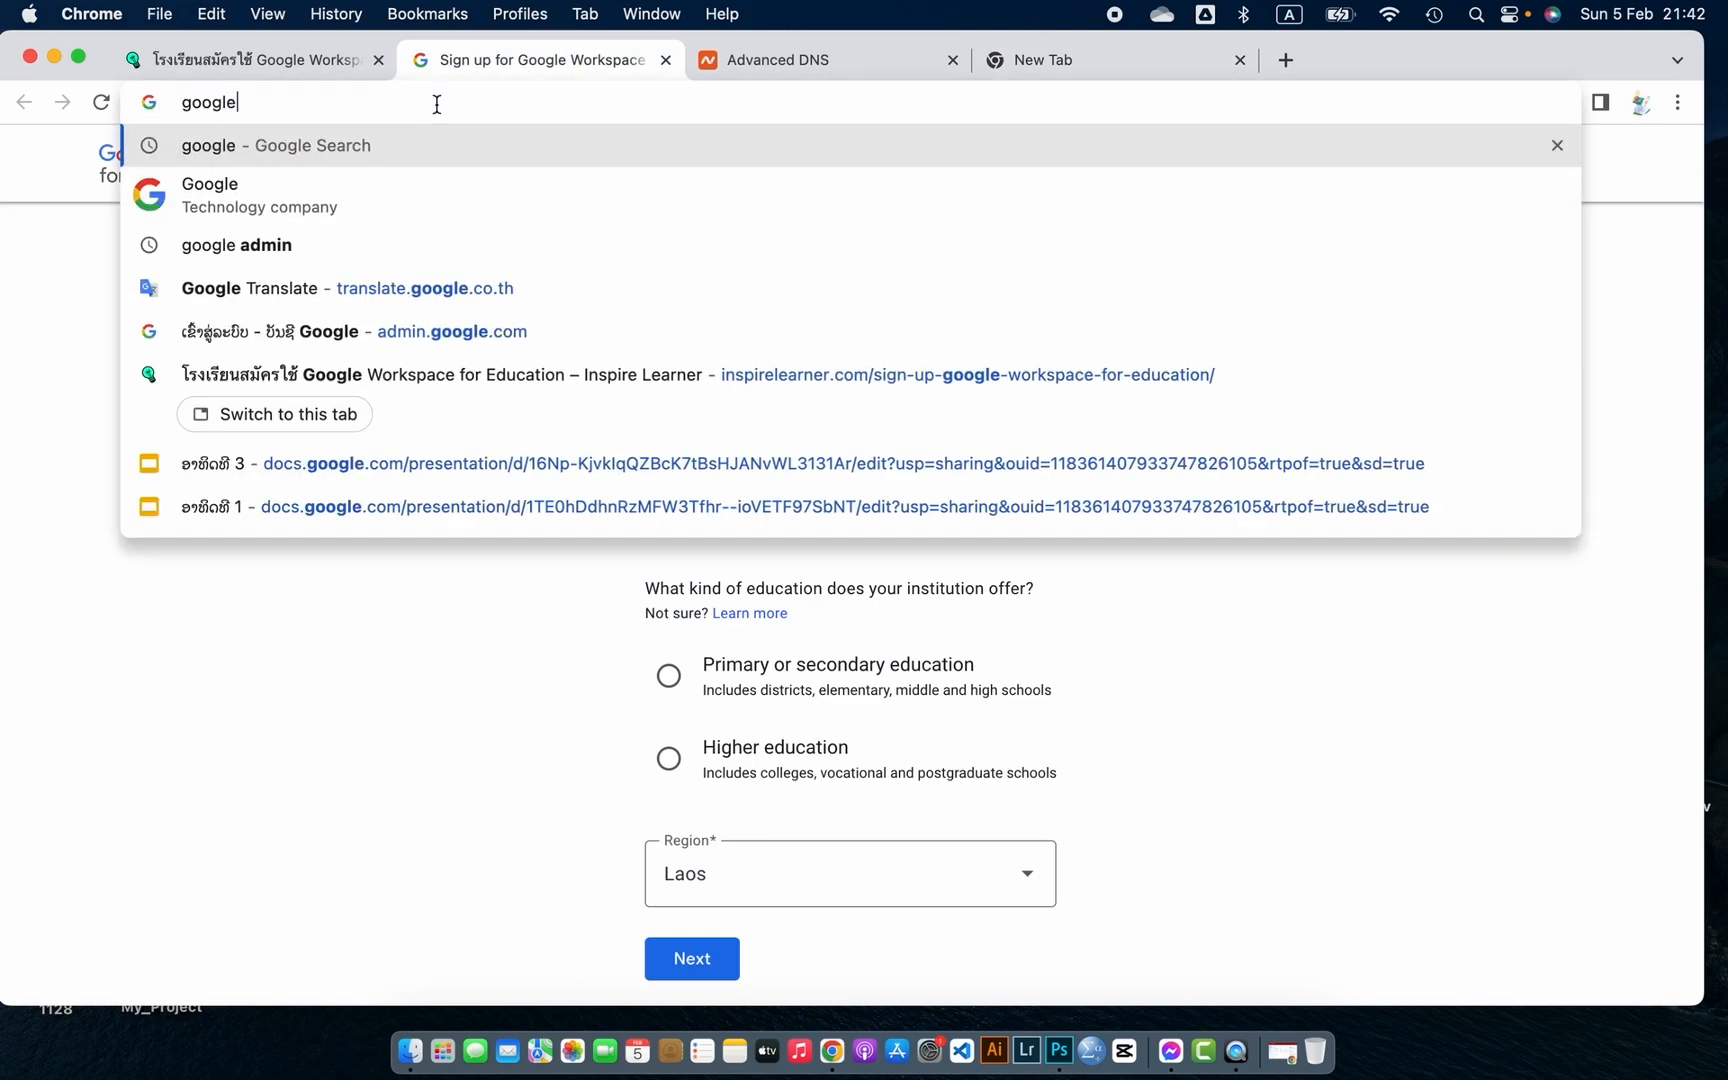
pyautogui.press('Return')
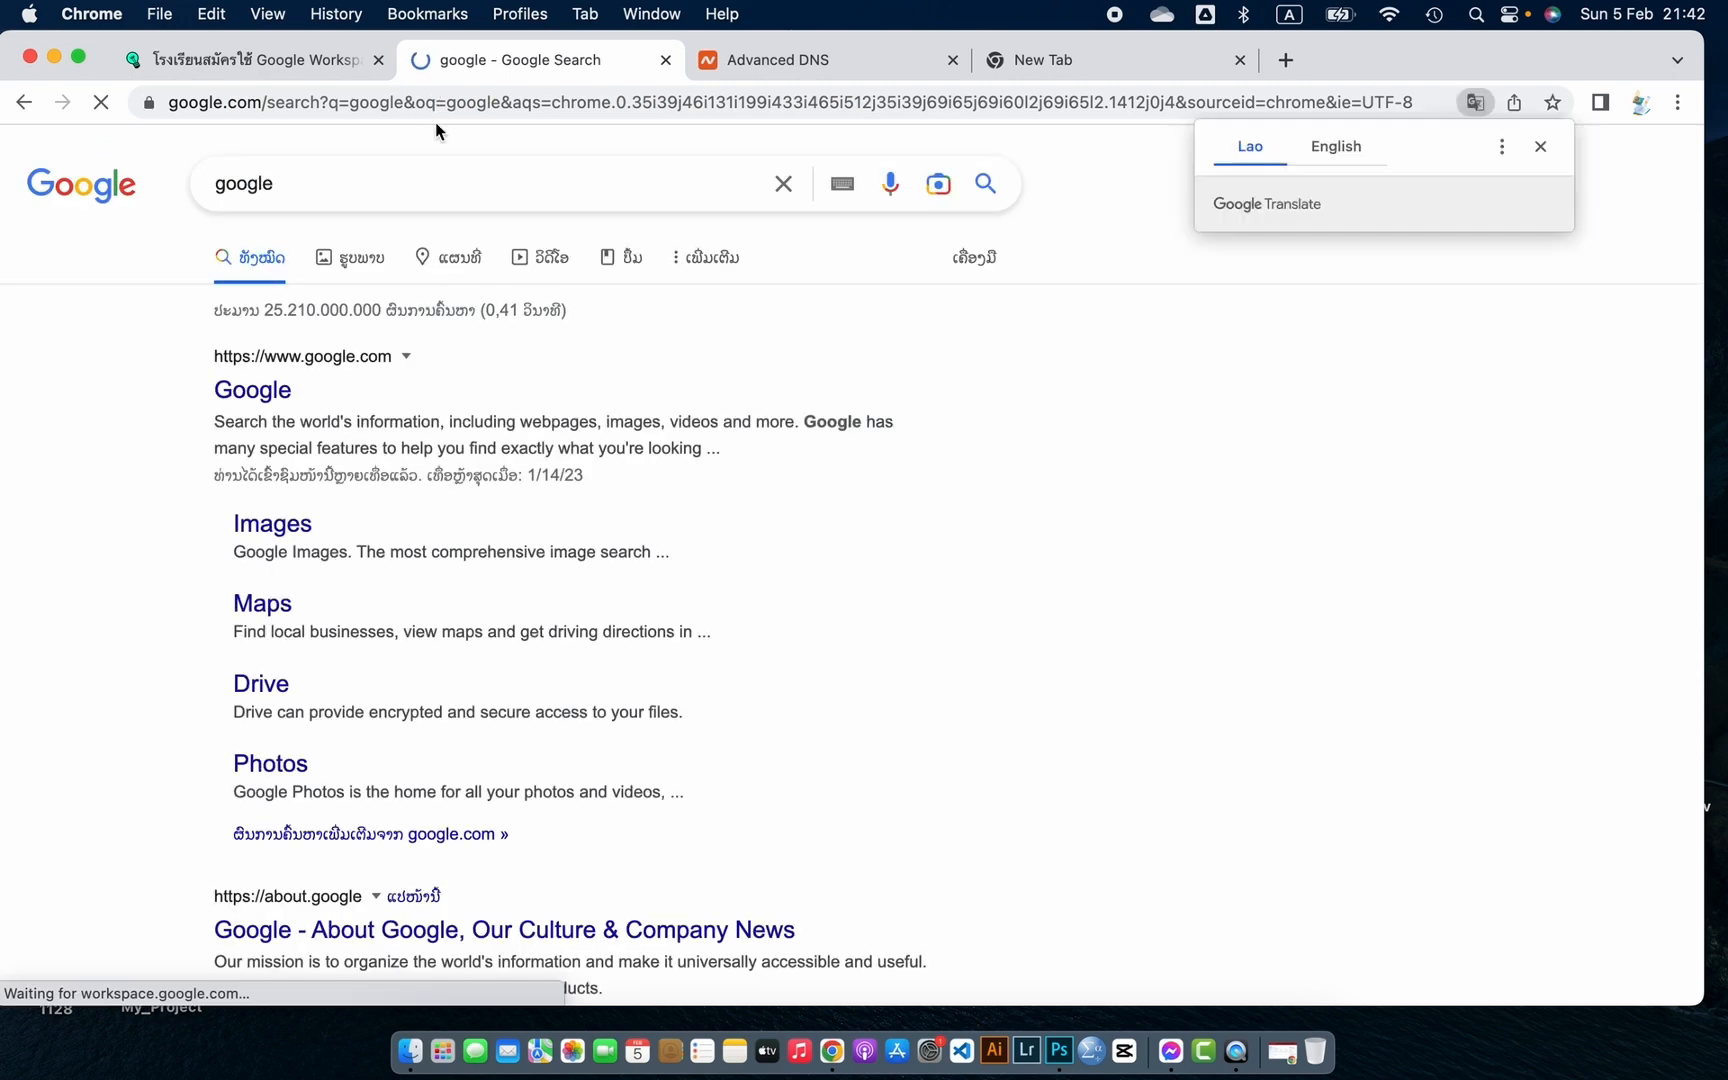
# From the Google homepage, search for 'google for education'.
pyautogui.click(278, 384)
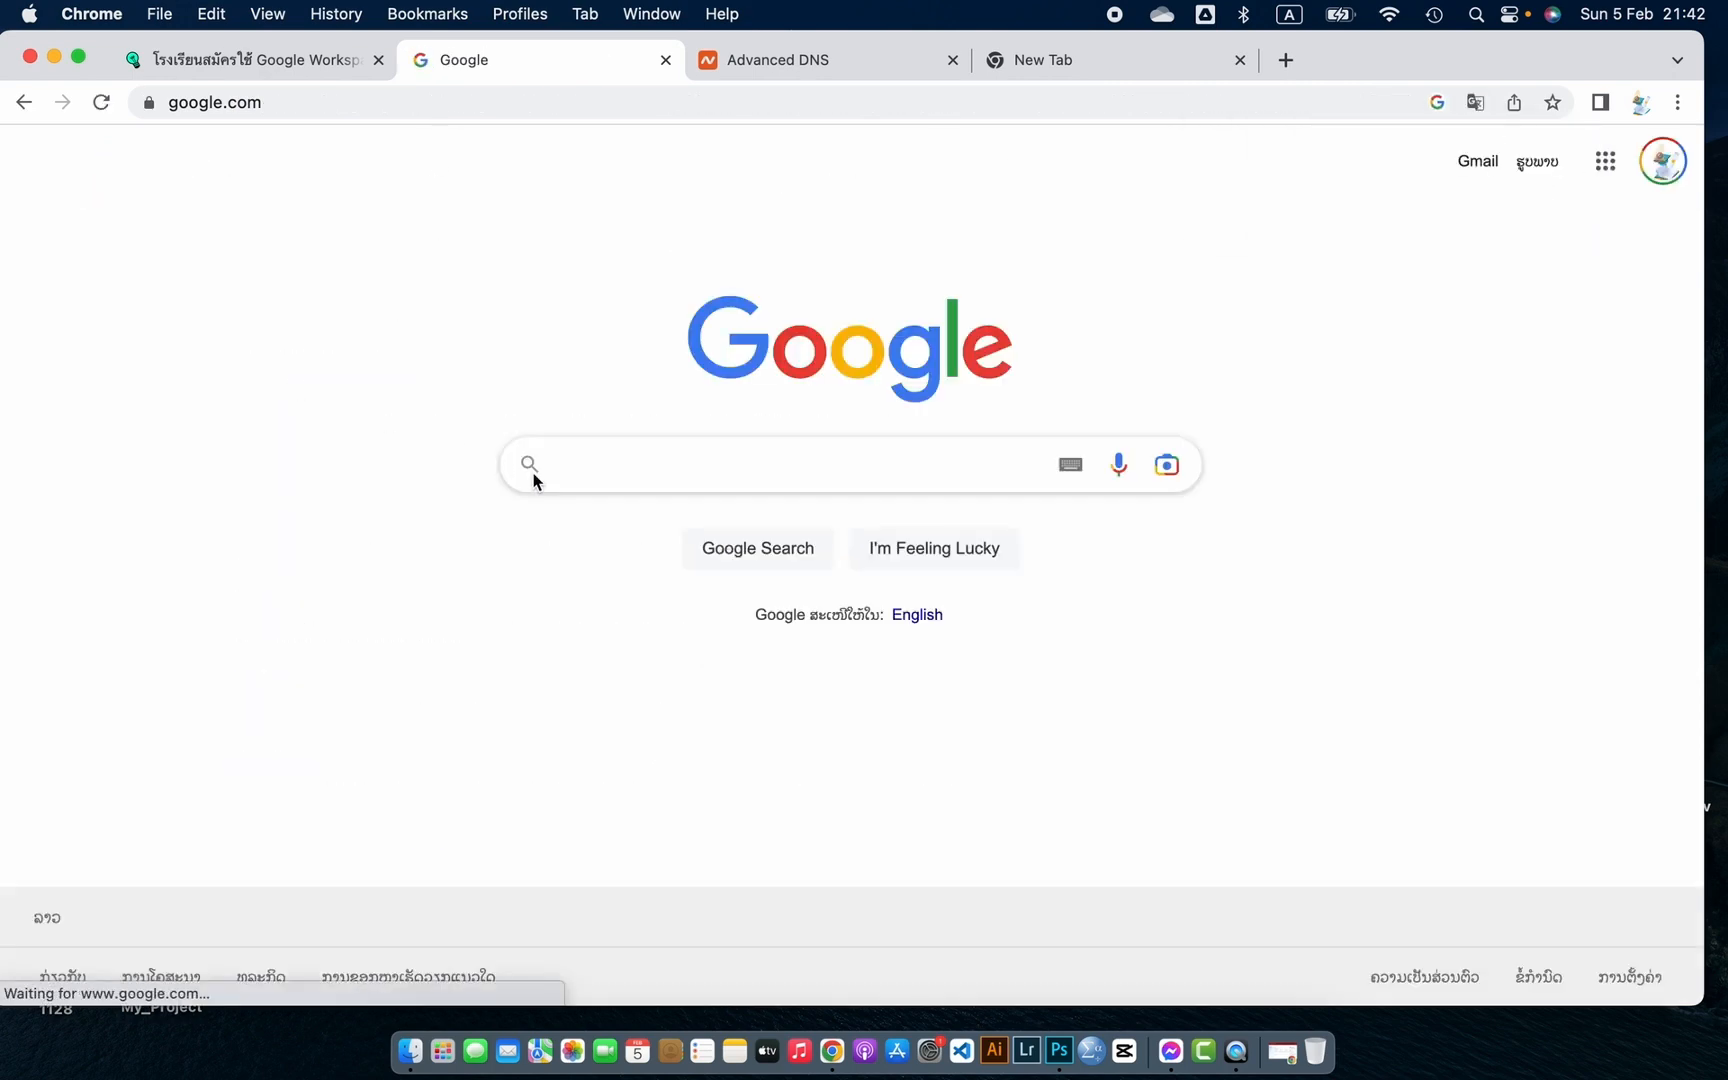
pyautogui.write('goo')
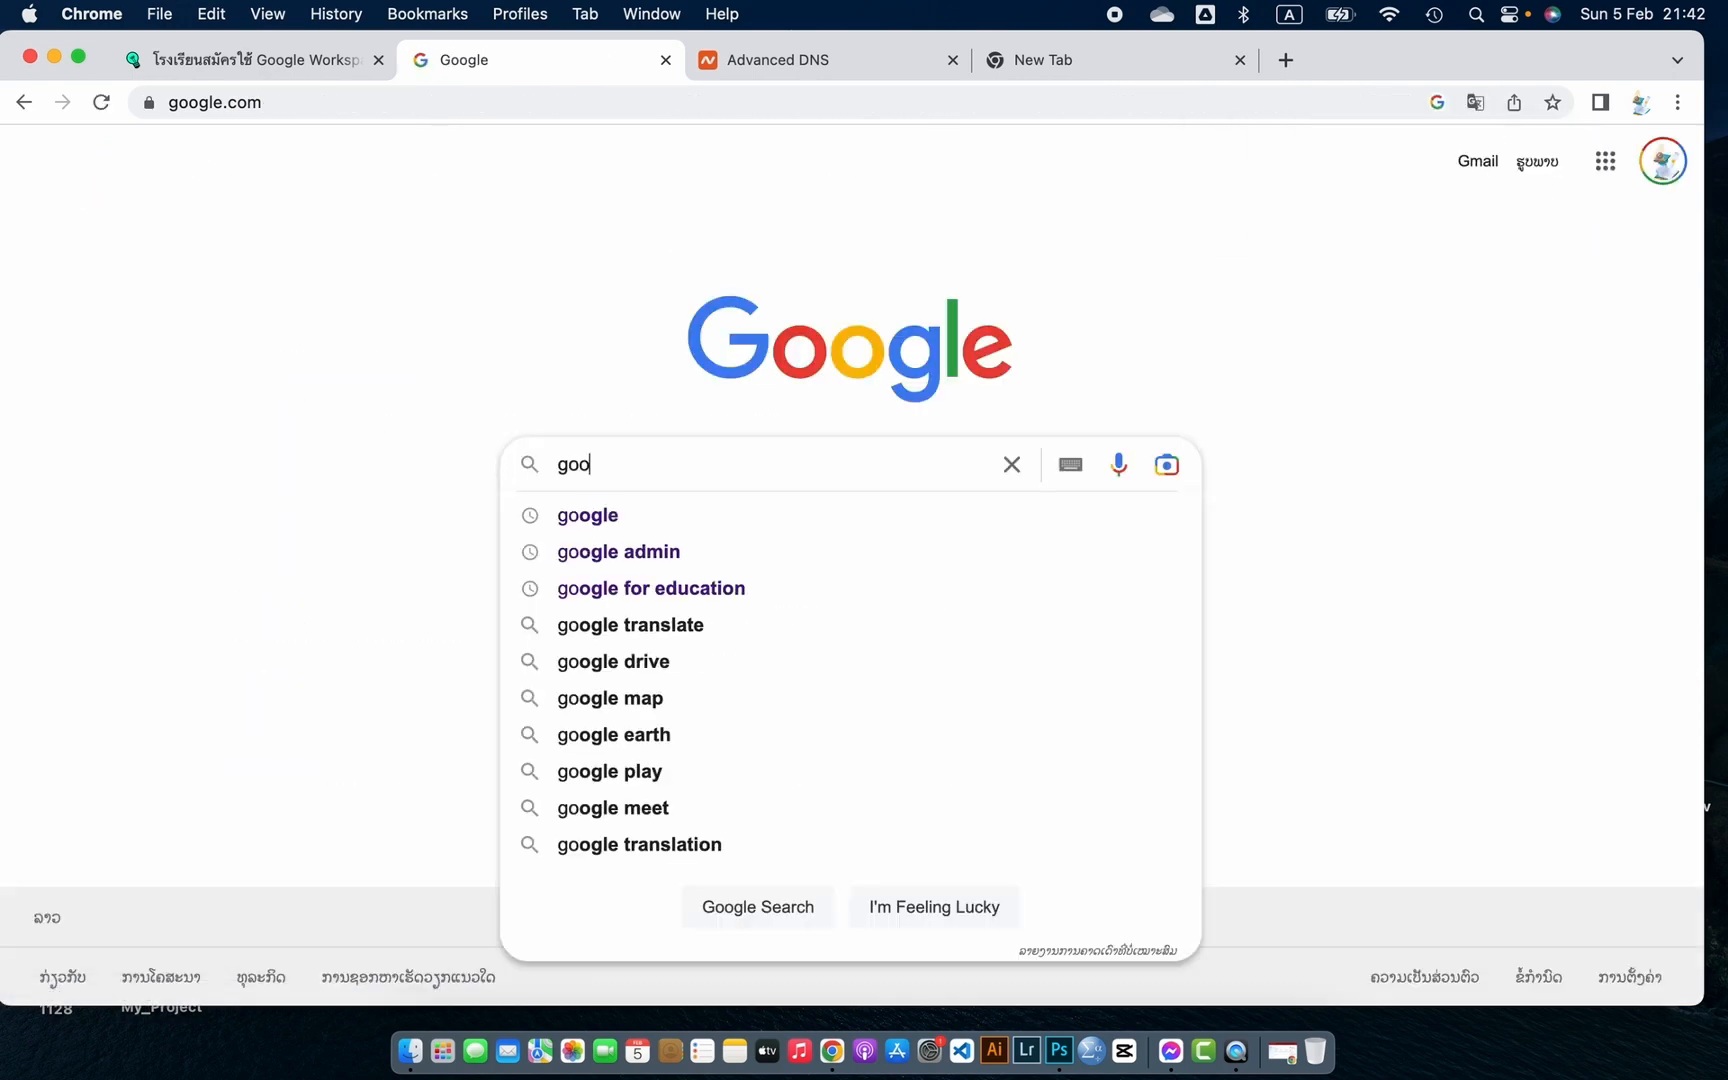
pyautogui.write('gle for e')
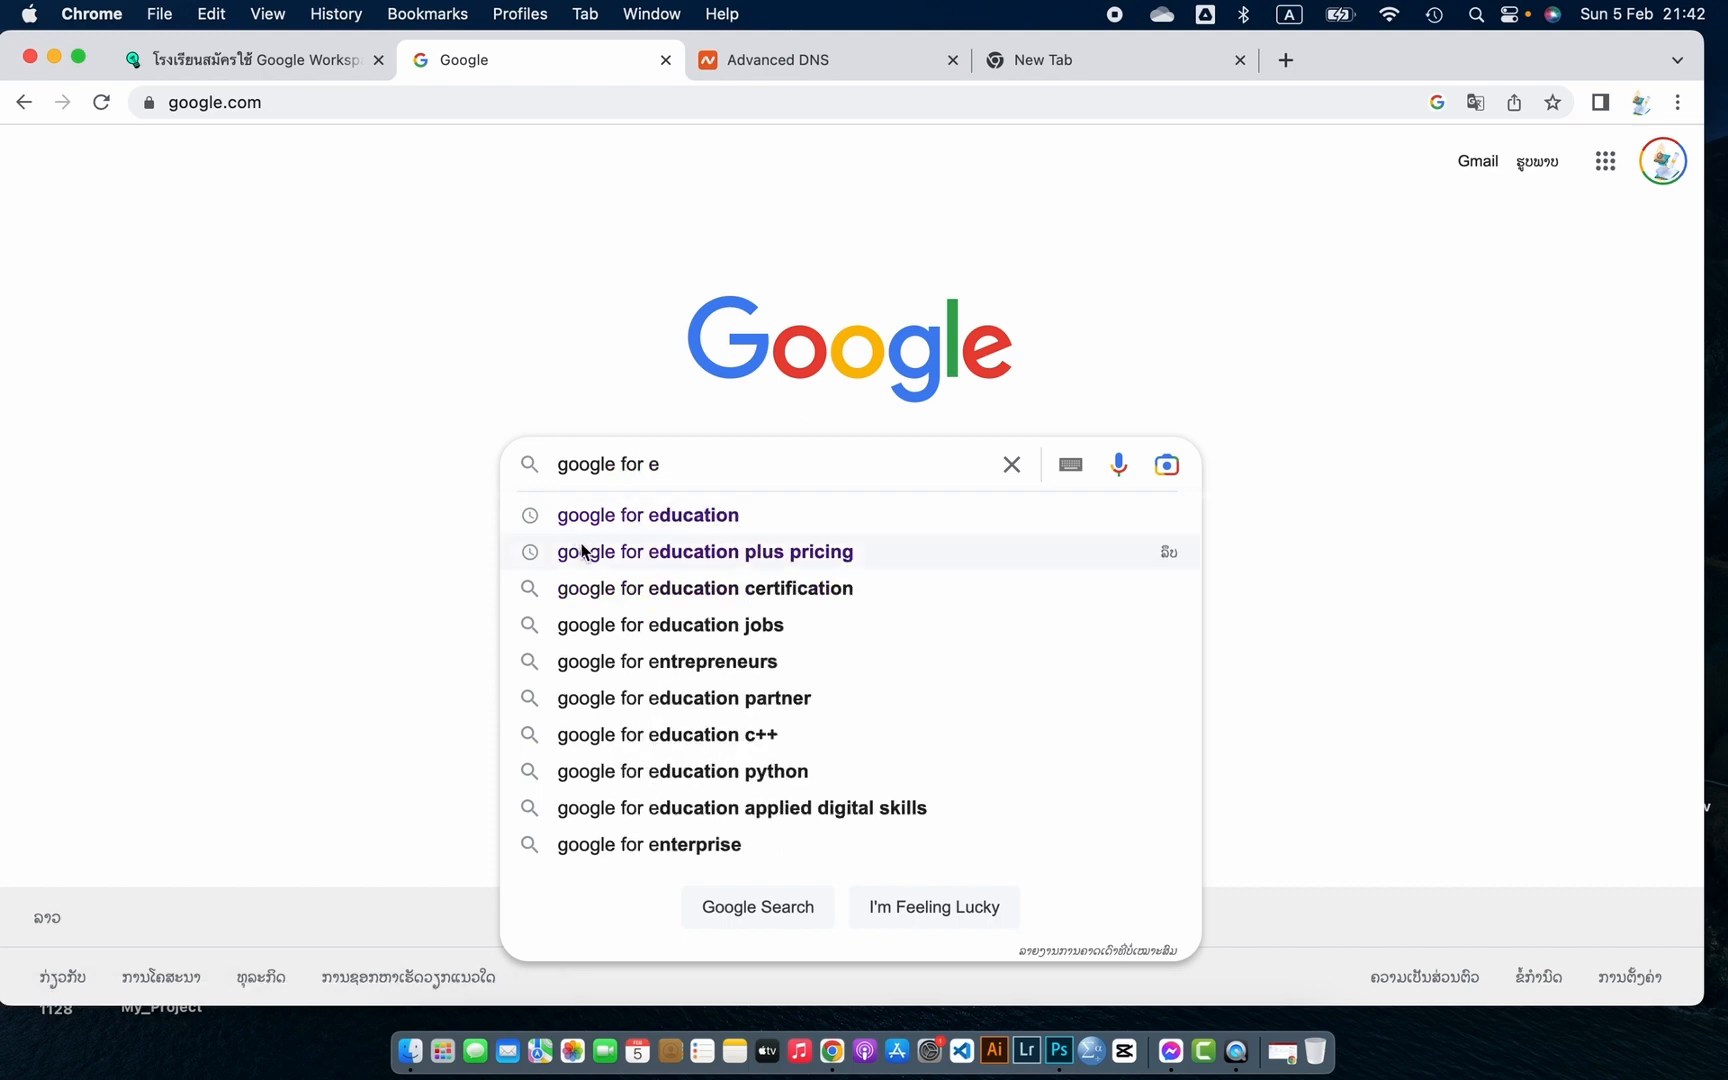
pyautogui.click(652, 514)
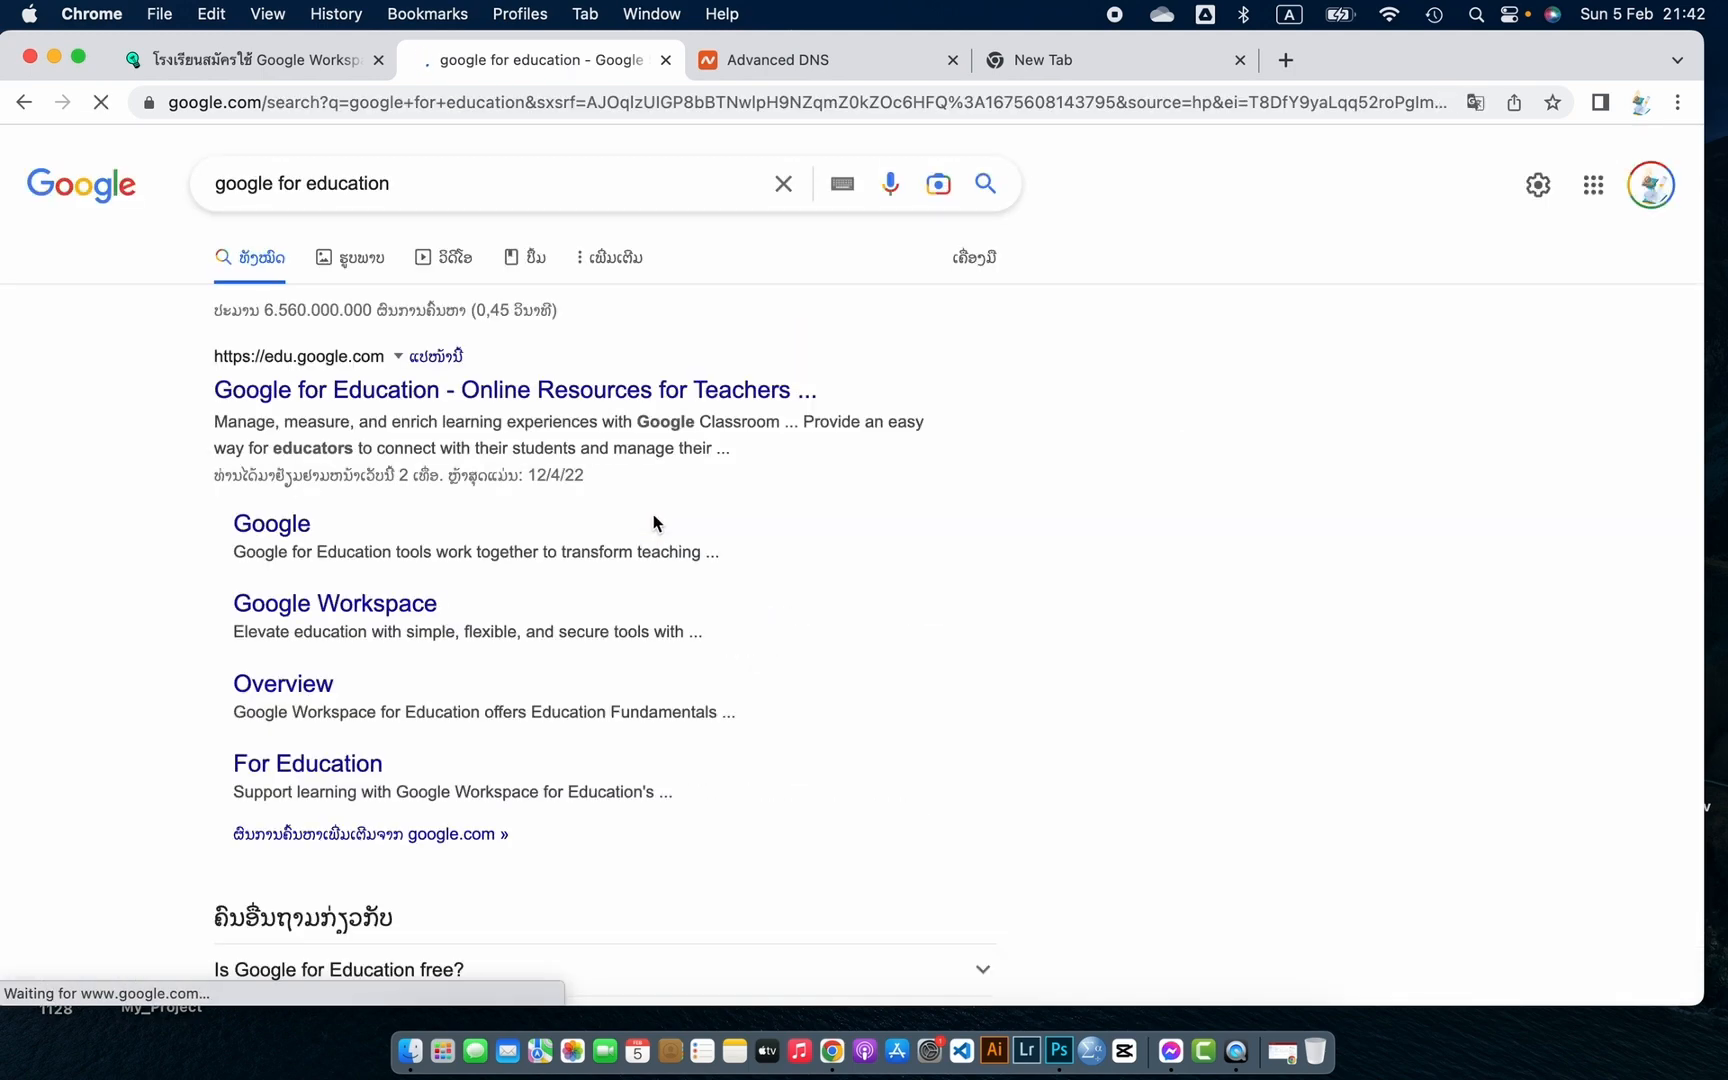
pyautogui.scroll(-5, 653, 514)
pyautogui.scroll(4, 653, 514)
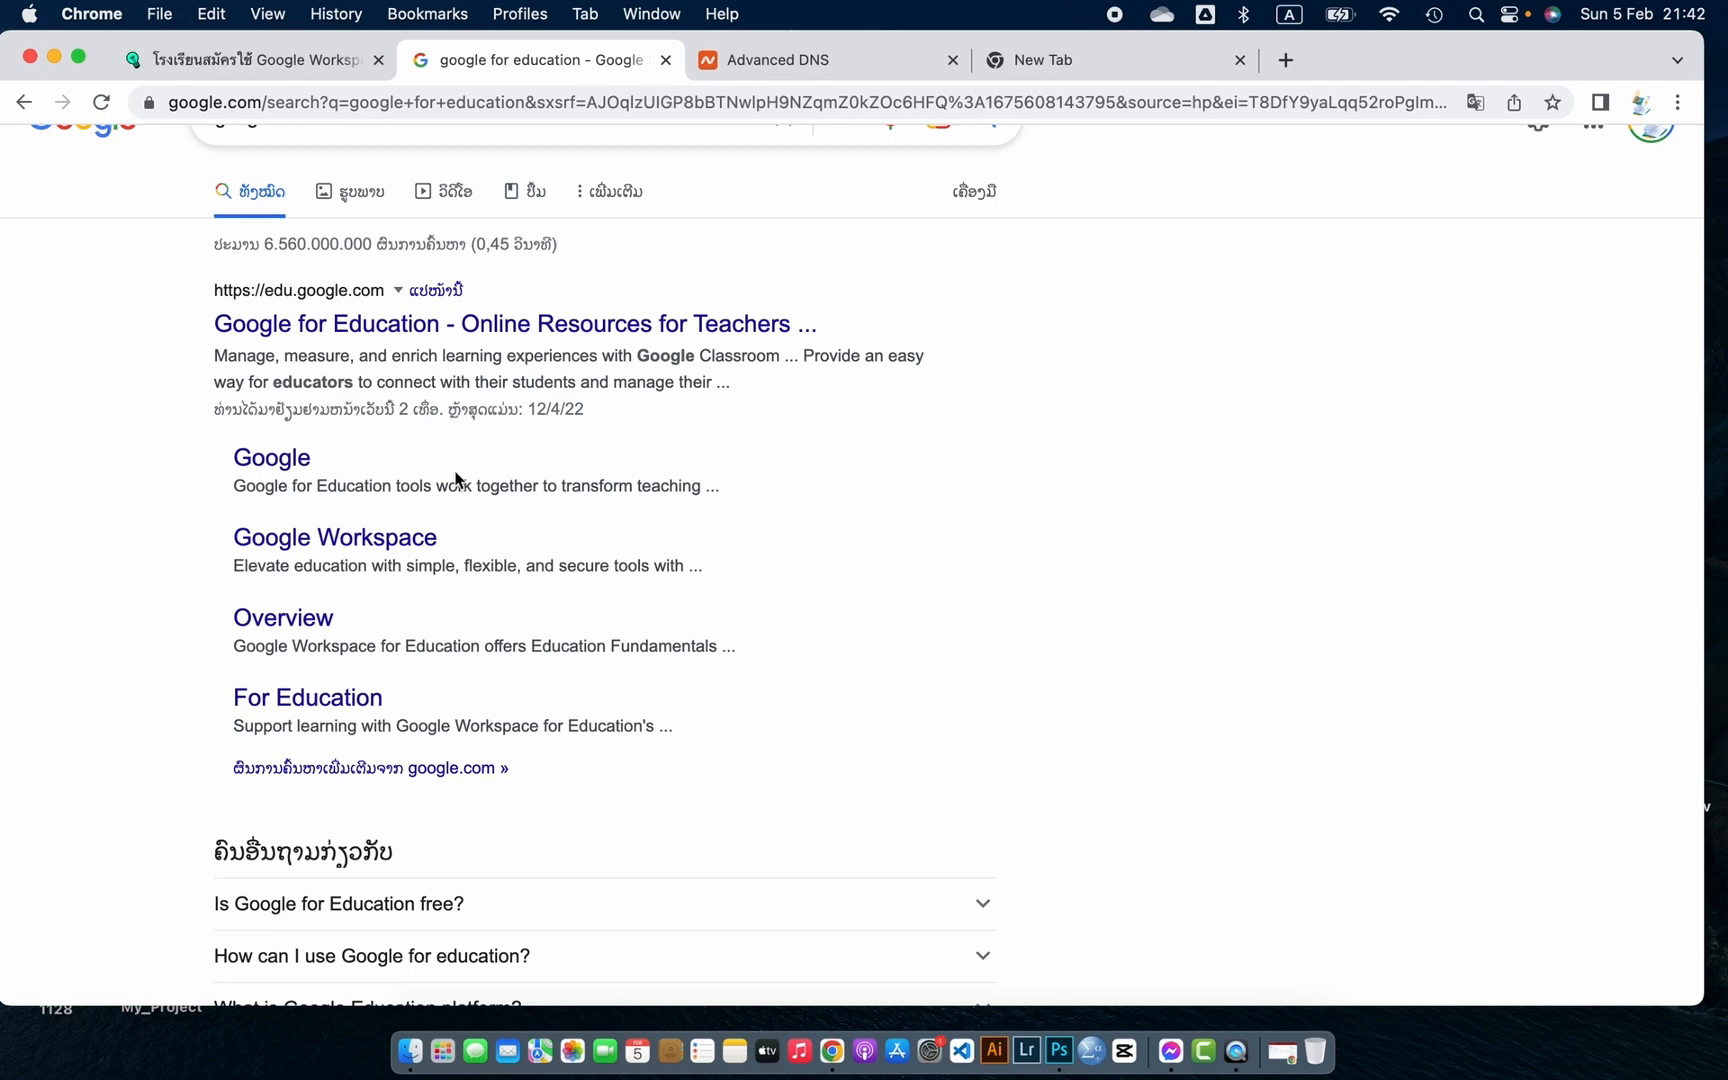
# Open the edu.google.com Google for Education site and browse its homepage.
pyautogui.click(345, 327)
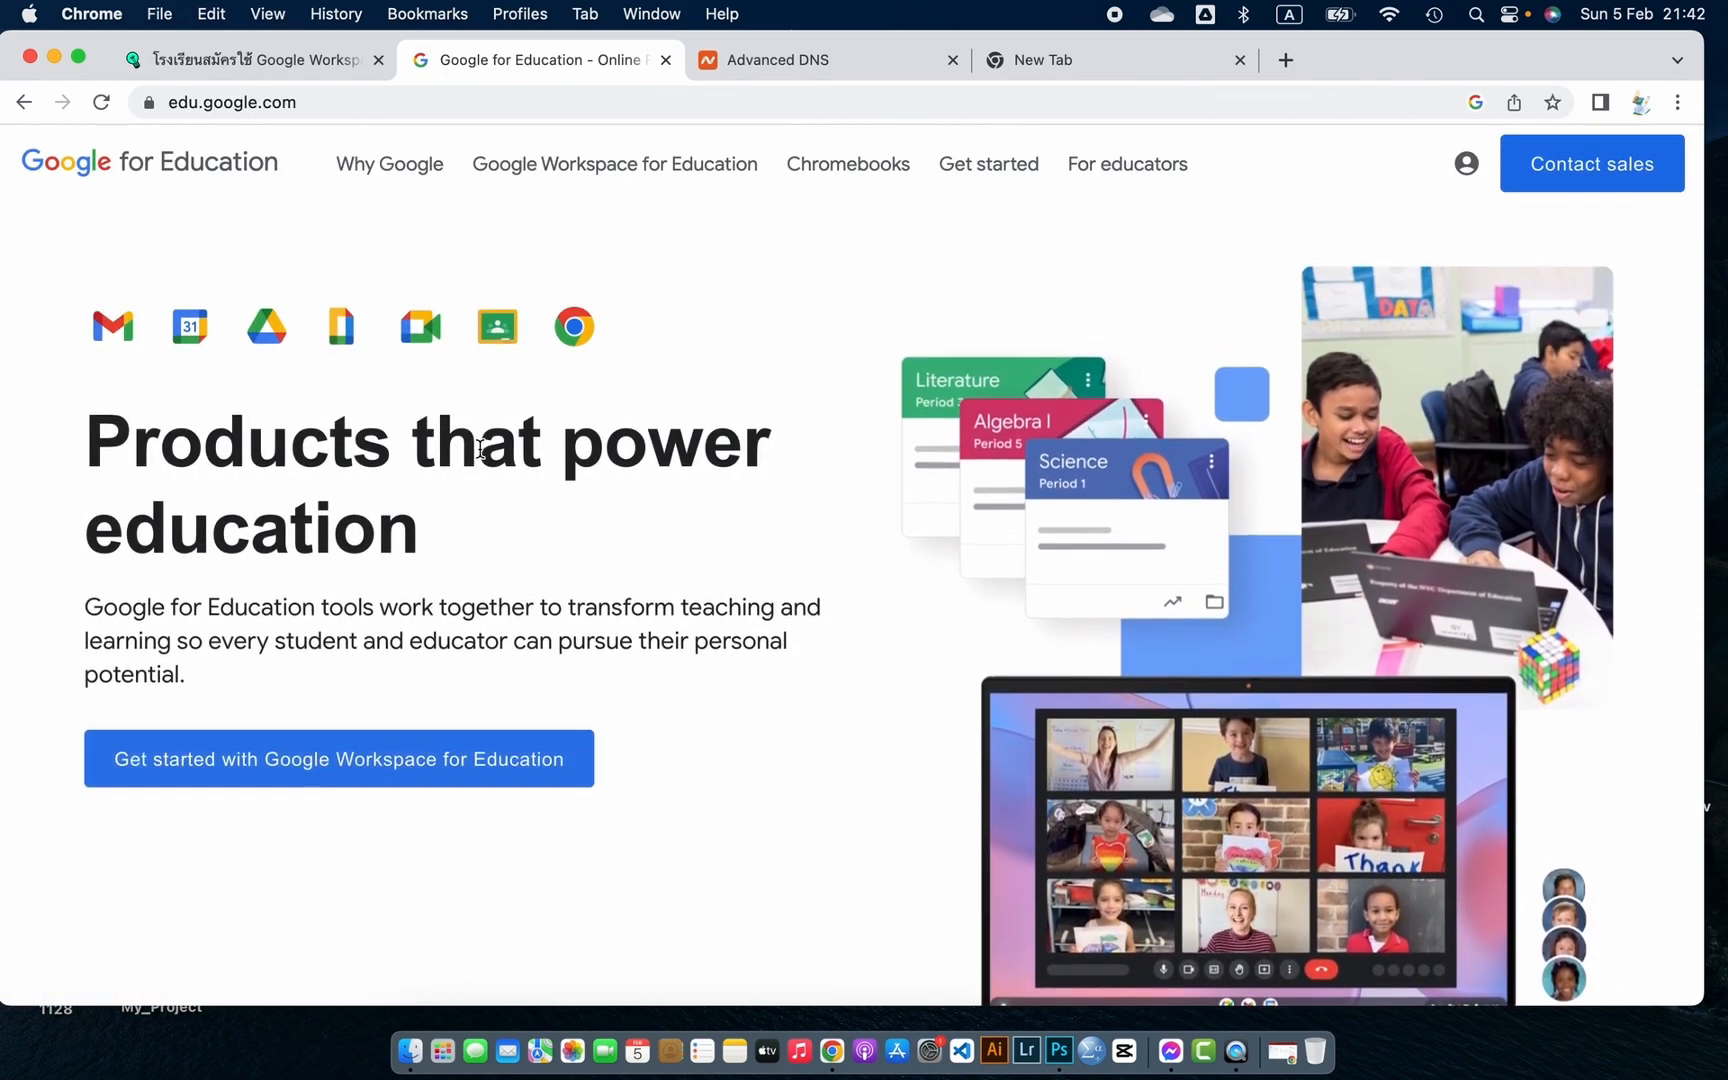
pyautogui.scroll(-5, 480, 449)
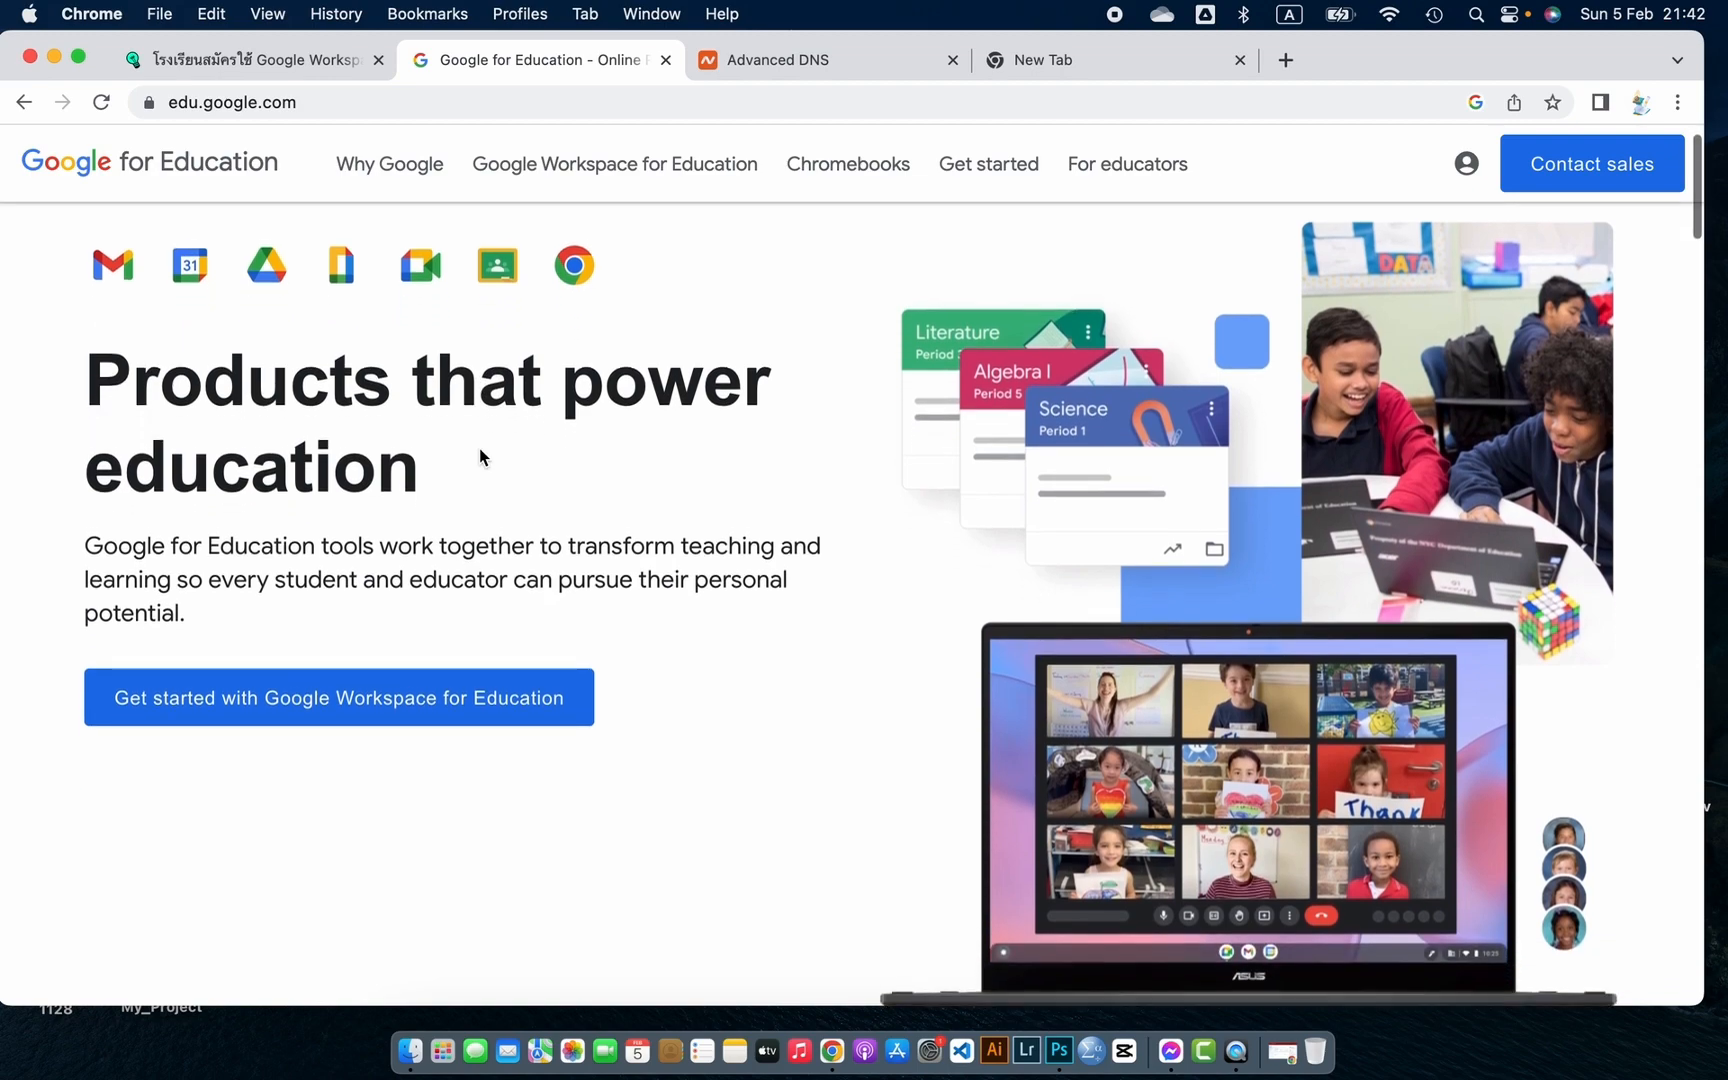
pyautogui.scroll(-5, 479, 449)
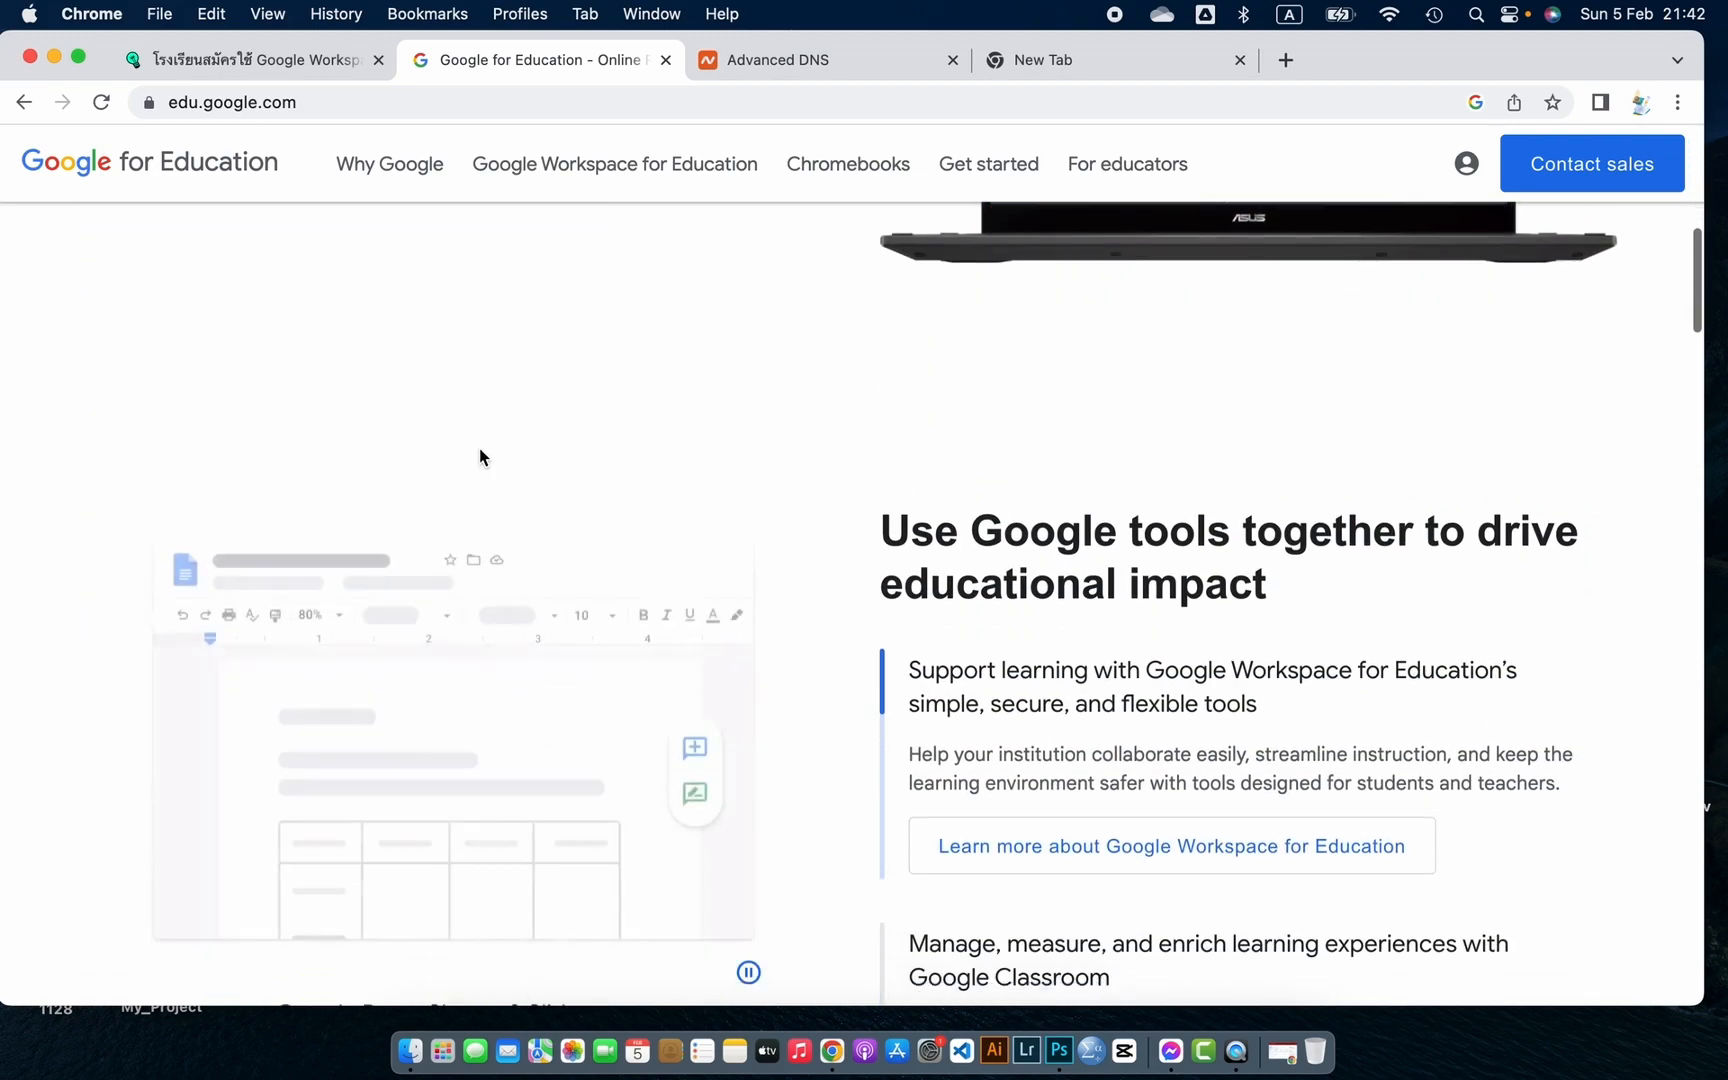
pyautogui.scroll(-10, 479, 448)
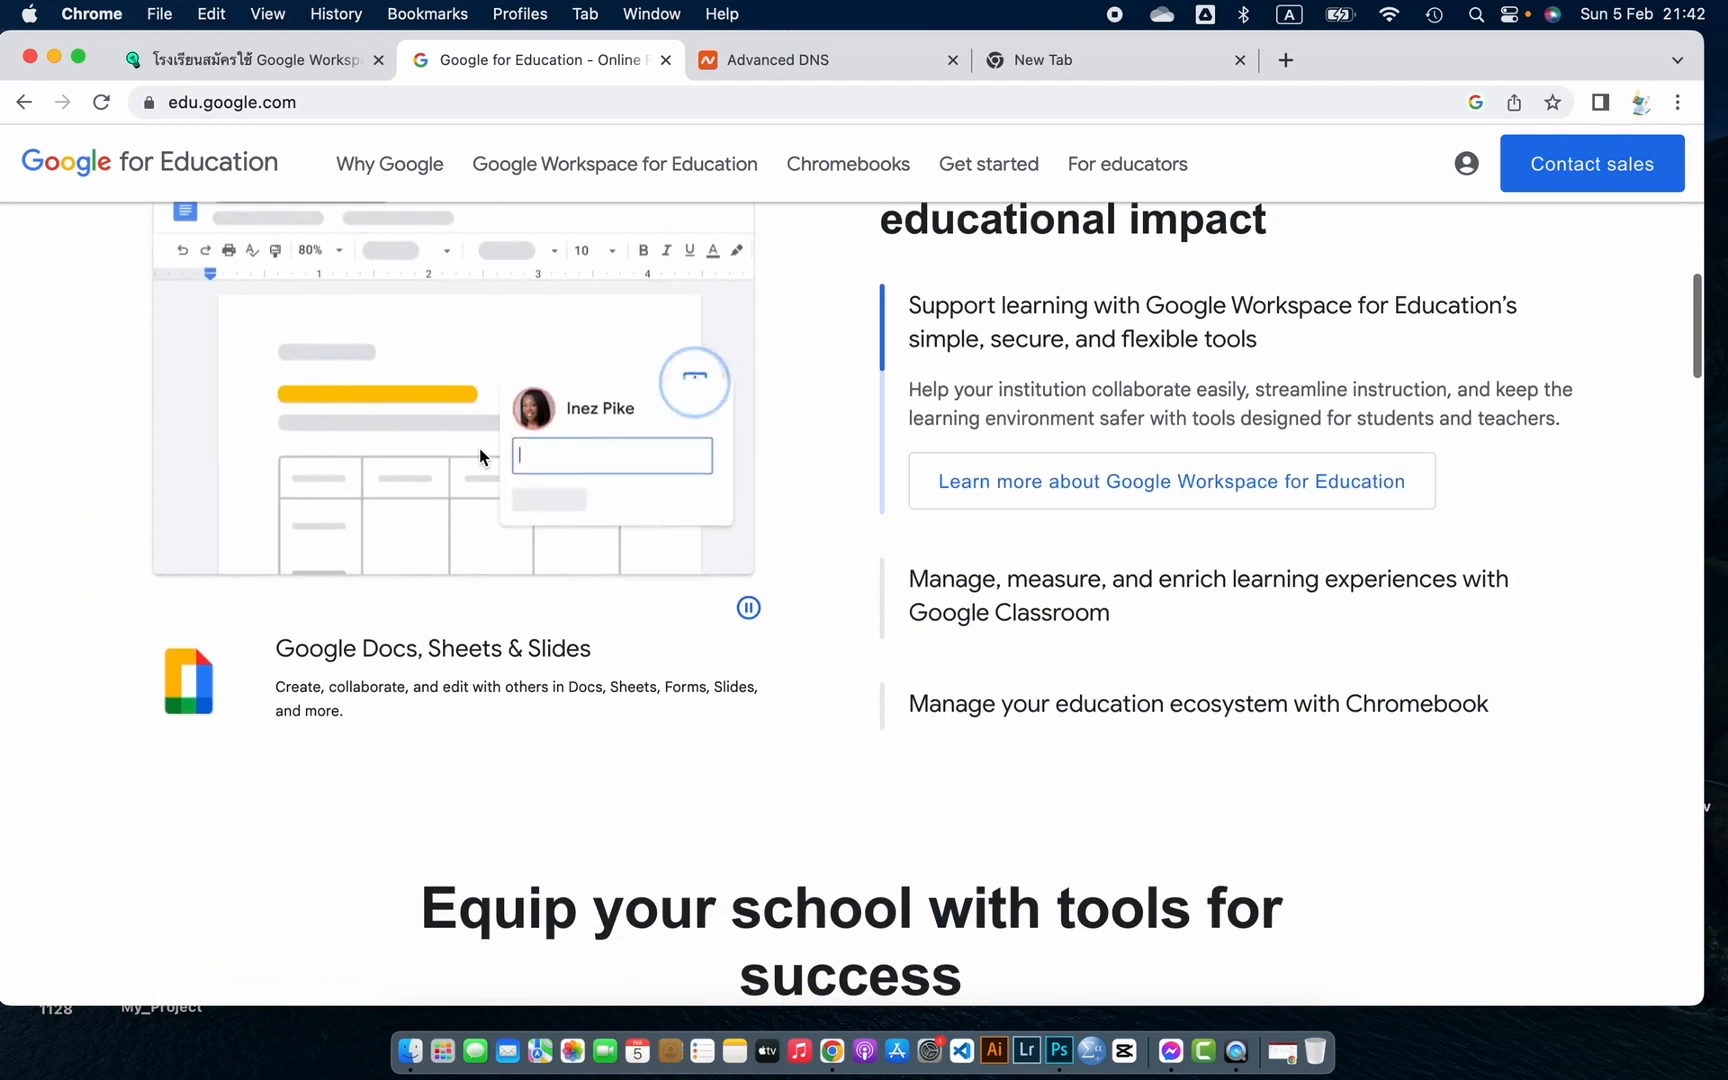
pyautogui.scroll(-8, 479, 448)
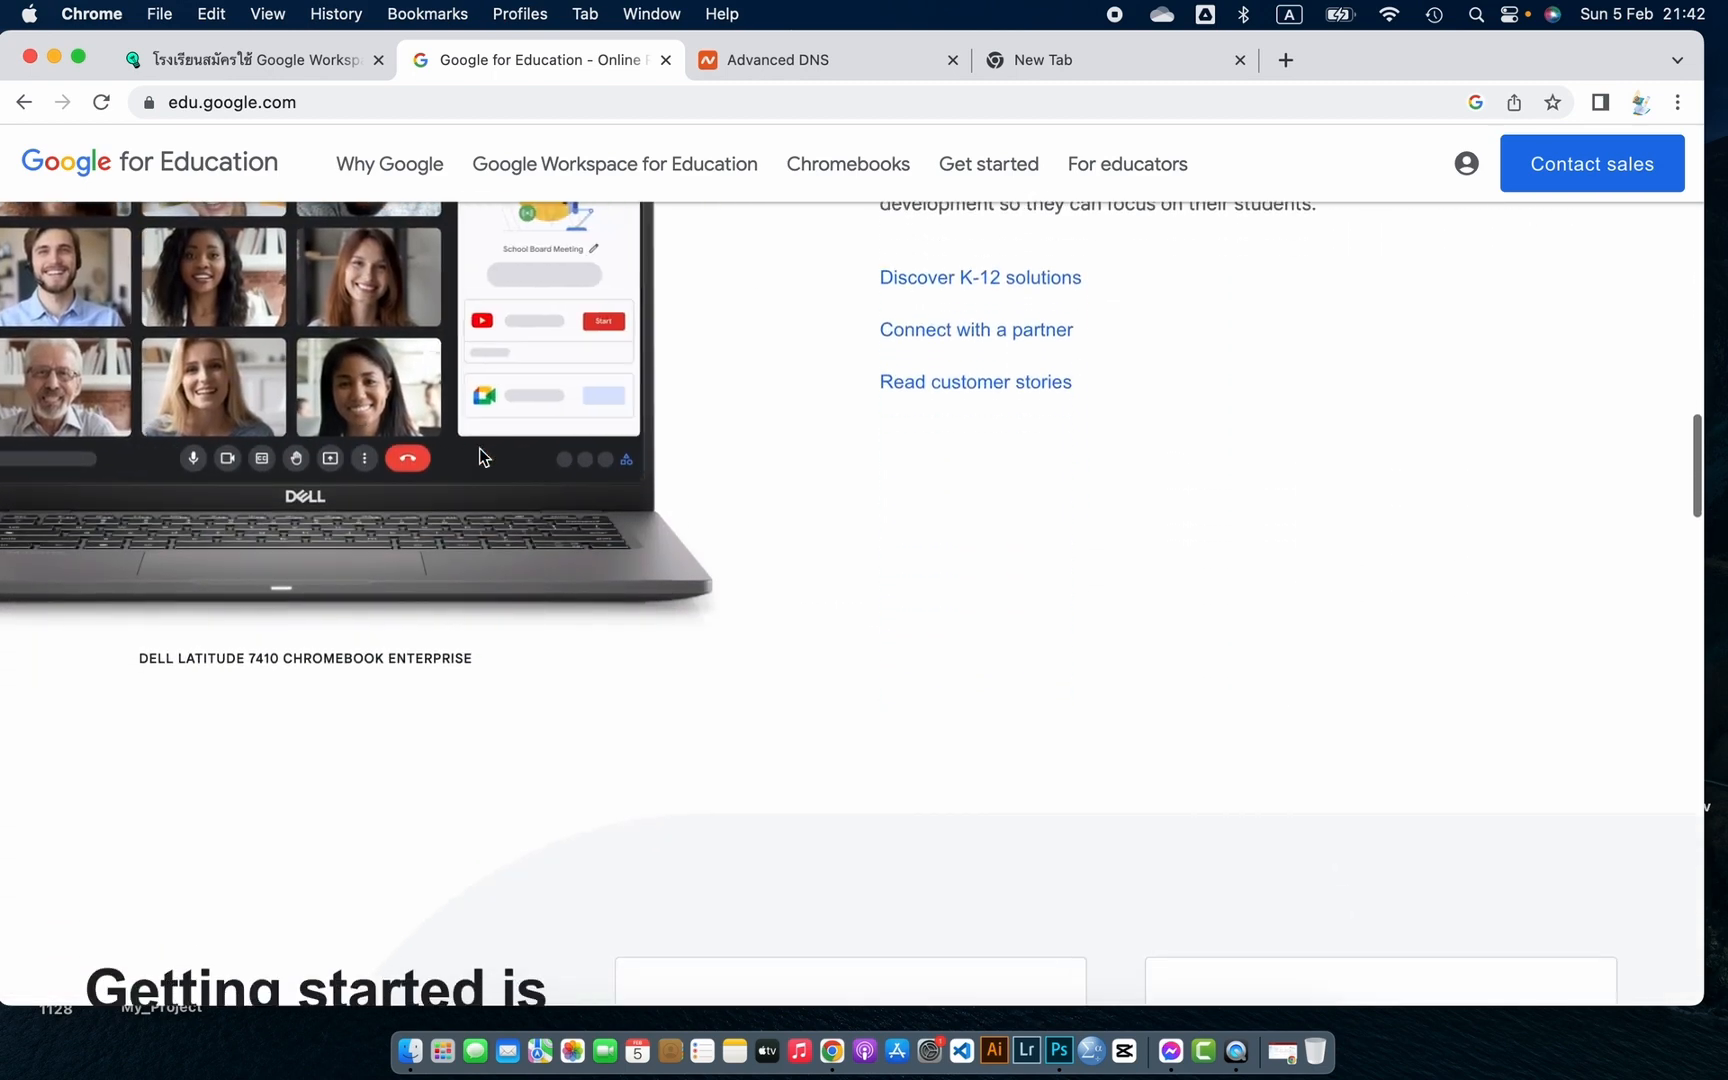
pyautogui.scroll(-6, 479, 456)
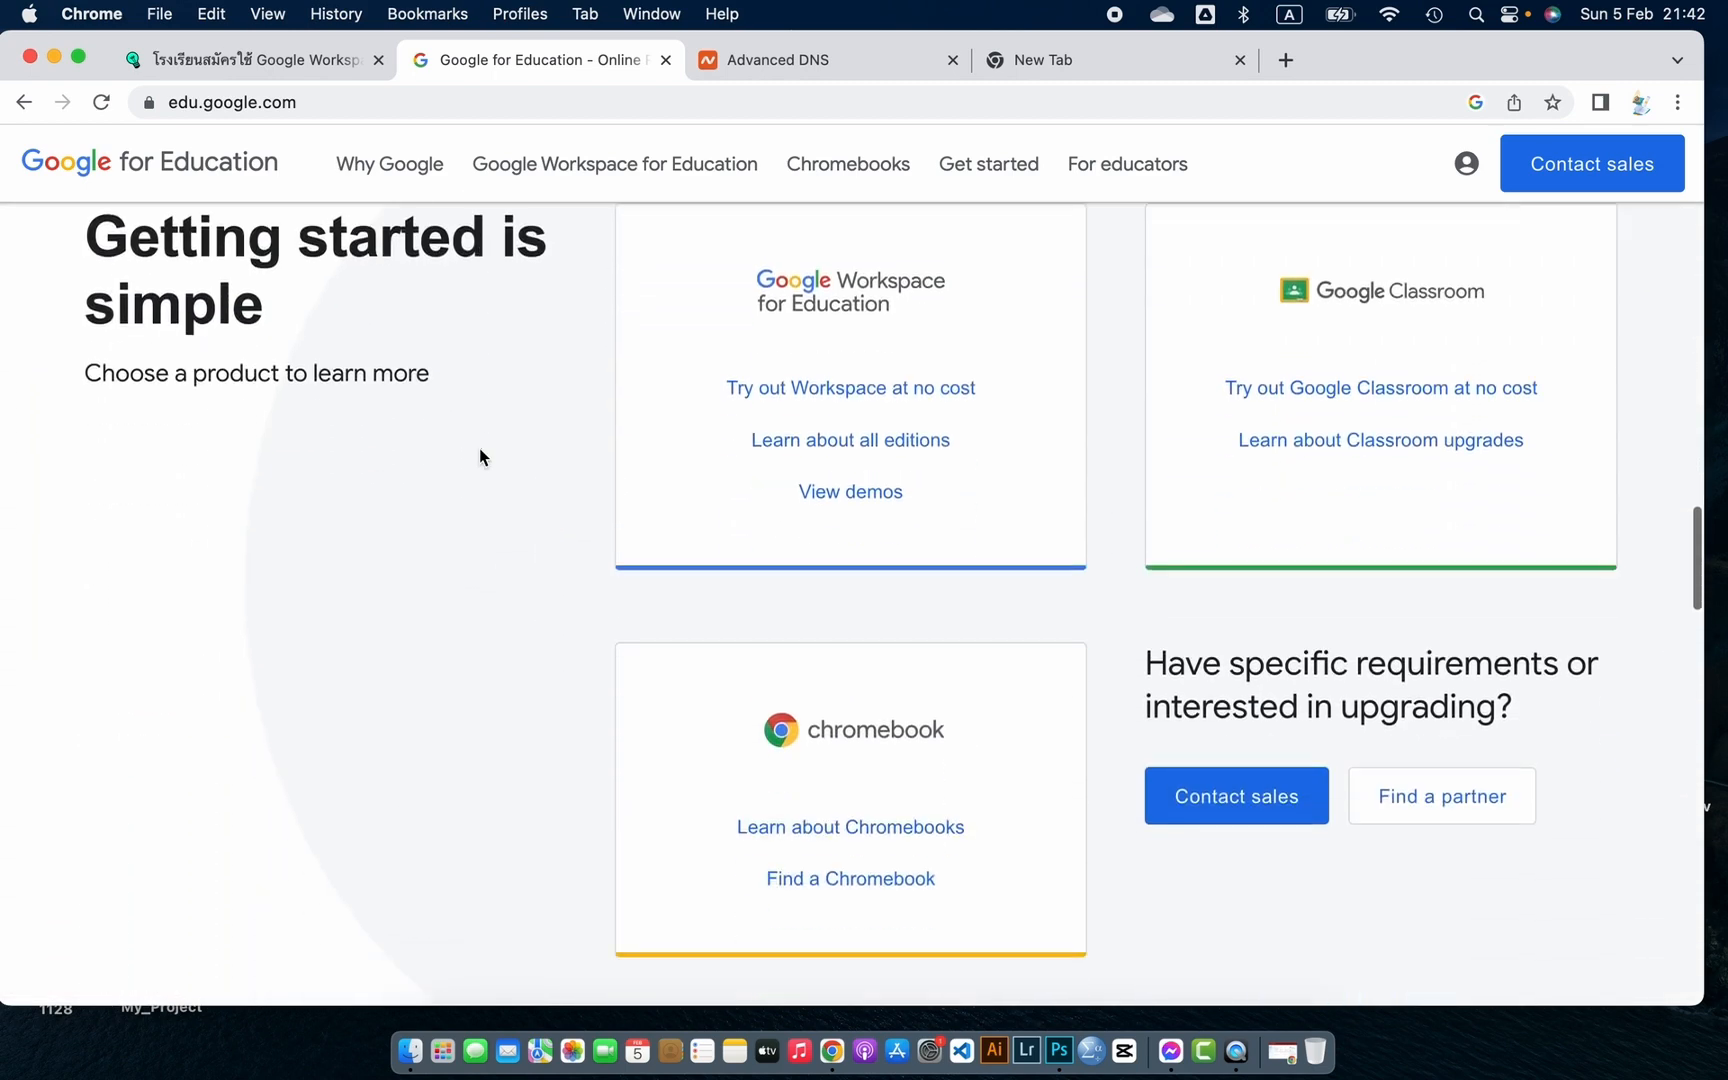
pyautogui.scroll(15, 481, 457)
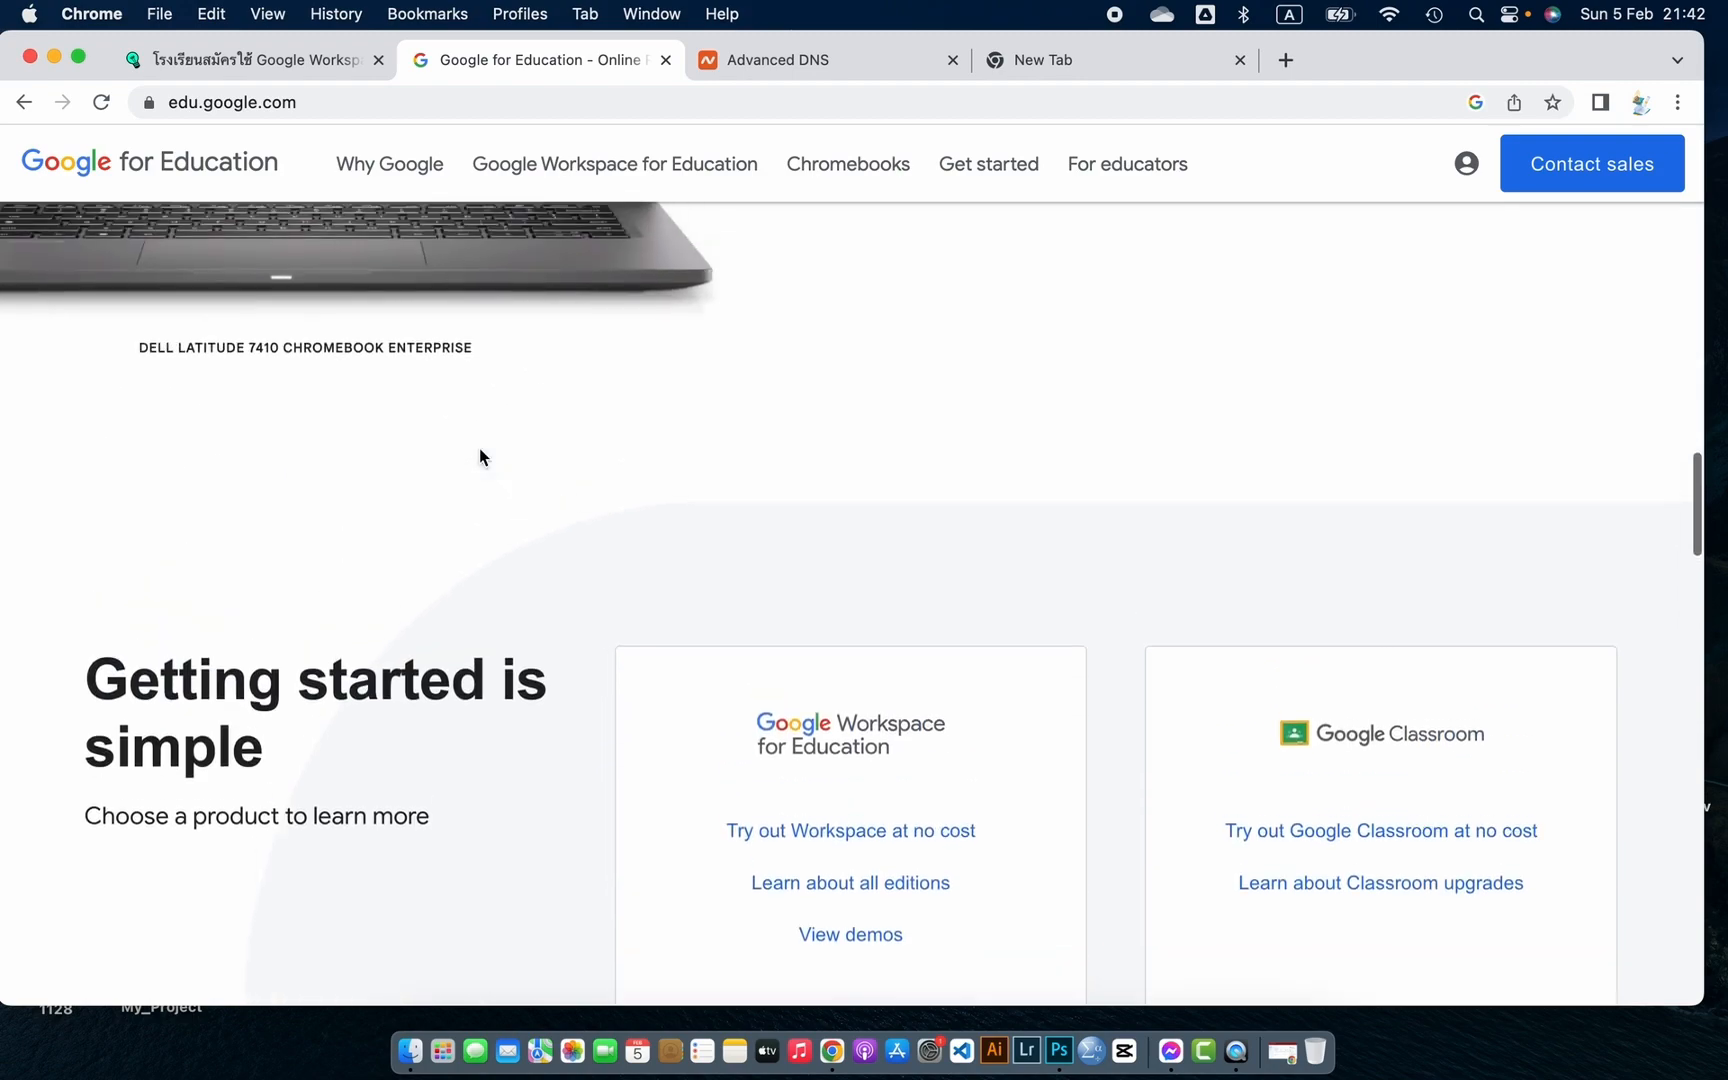
pyautogui.scroll(12, 479, 455)
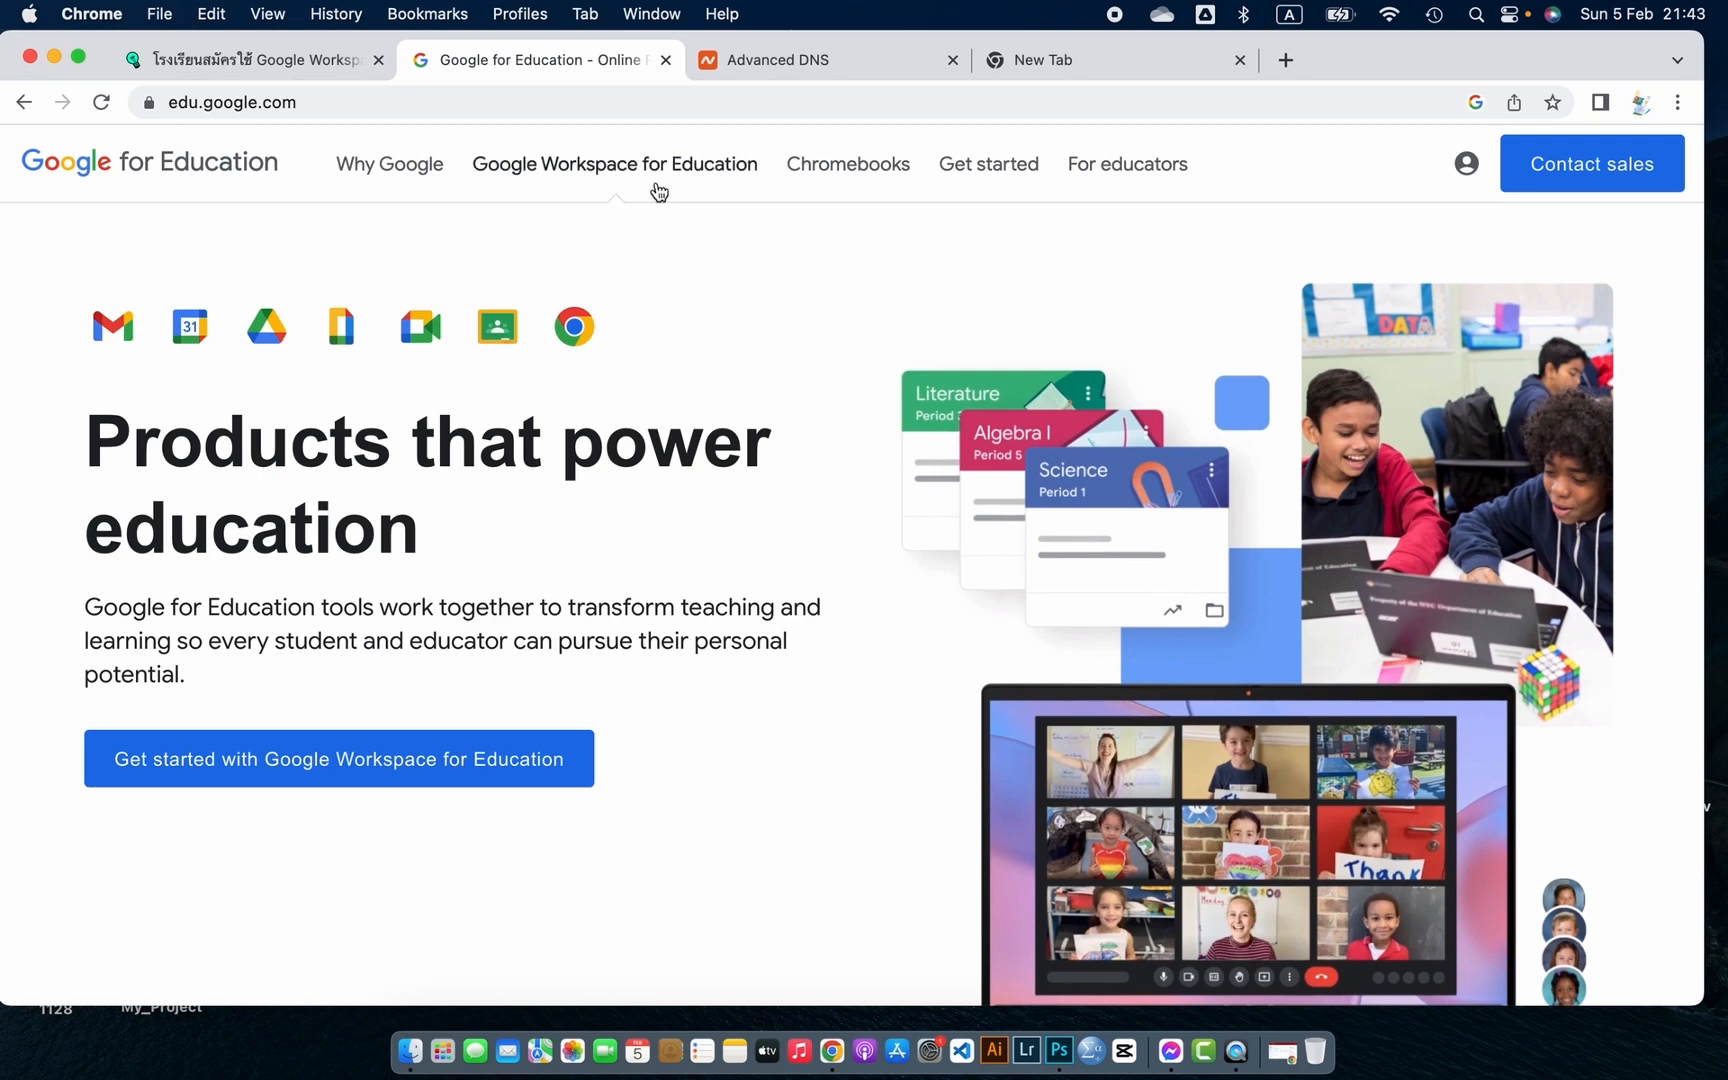
pyautogui.moveTo(656, 181)
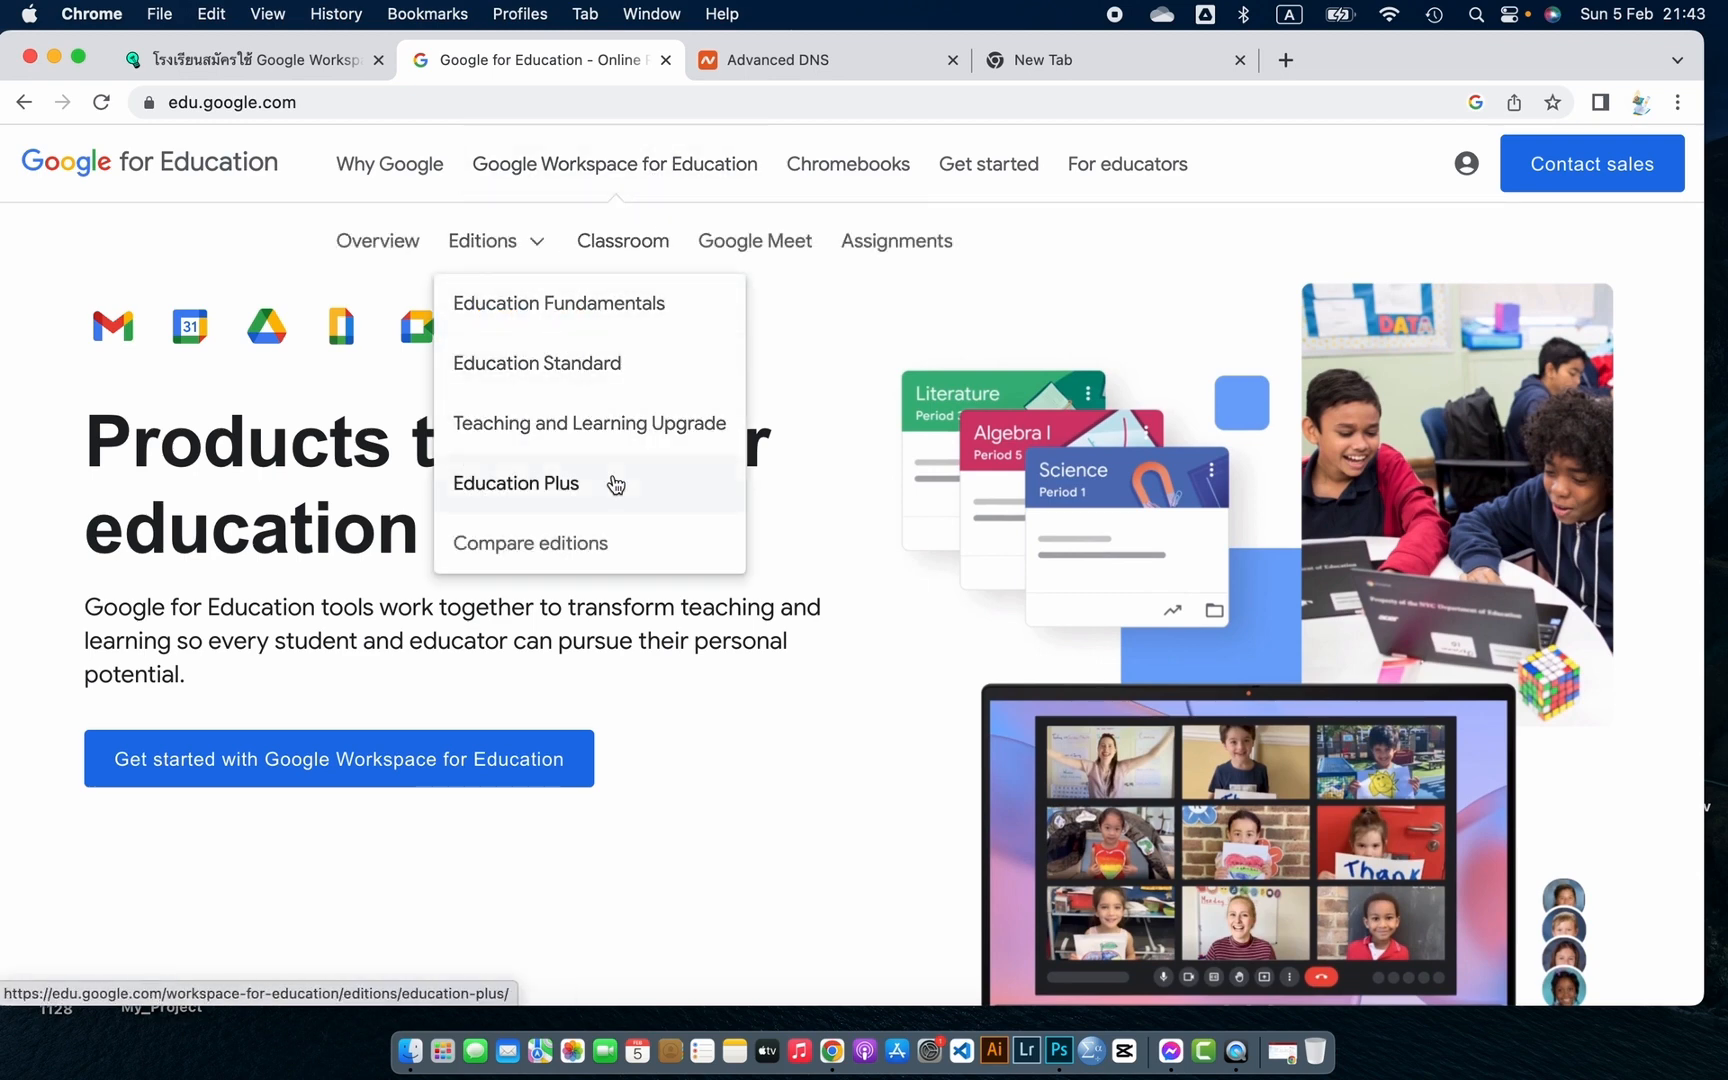
pyautogui.scroll(-5, 430, 647)
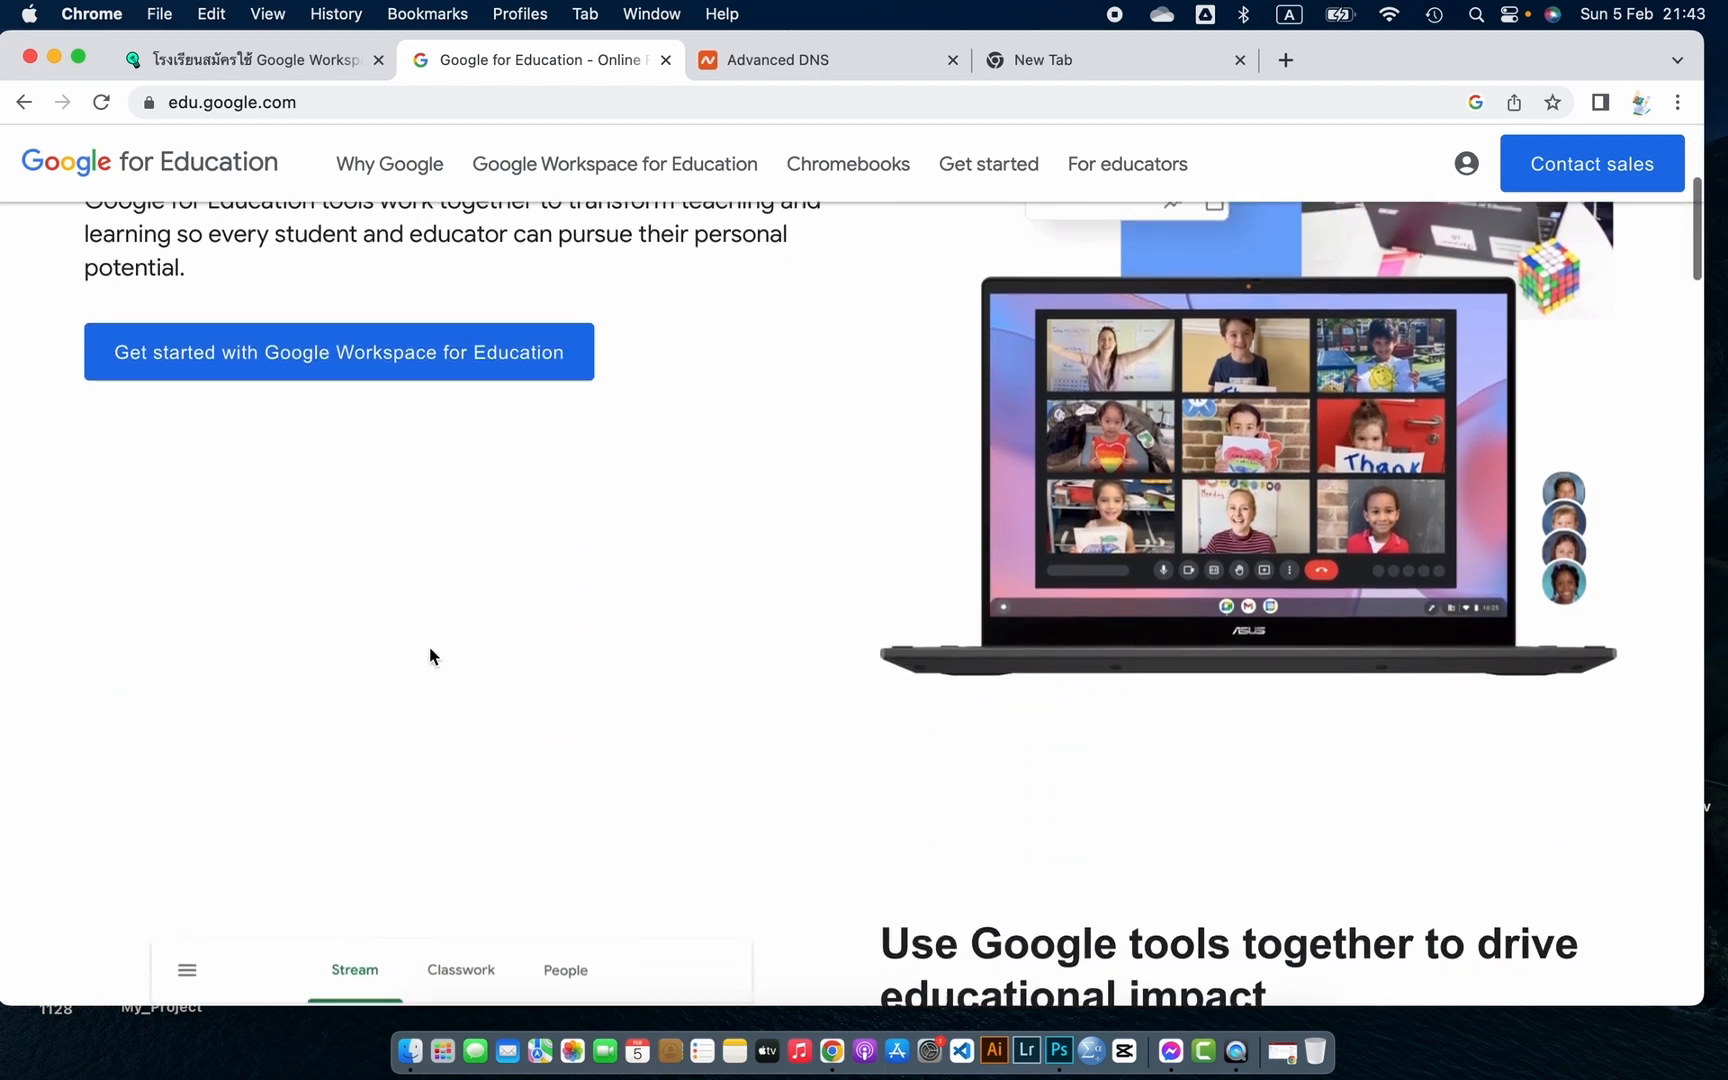
pyautogui.scroll(3, 430, 647)
pyautogui.scroll(1, 710, 523)
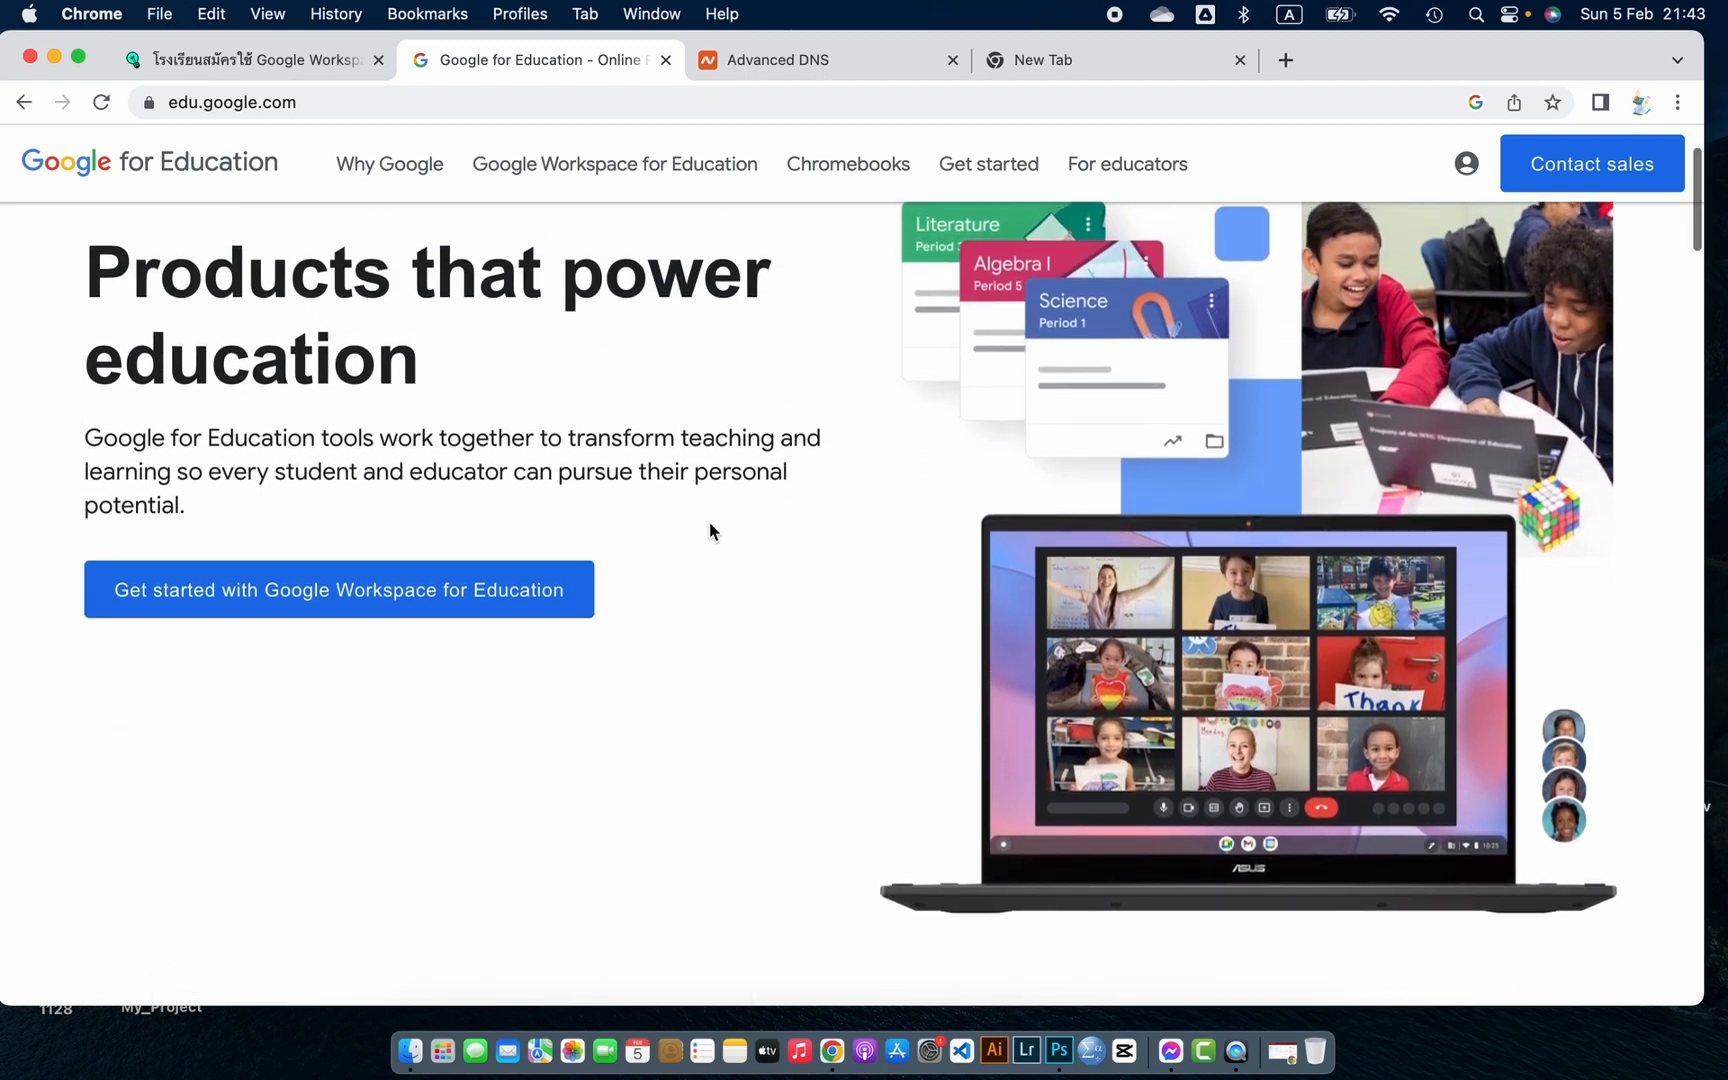
# Go to the Workspace for Education page and bring up its Contact Sales request form.
pyautogui.click(549, 603)
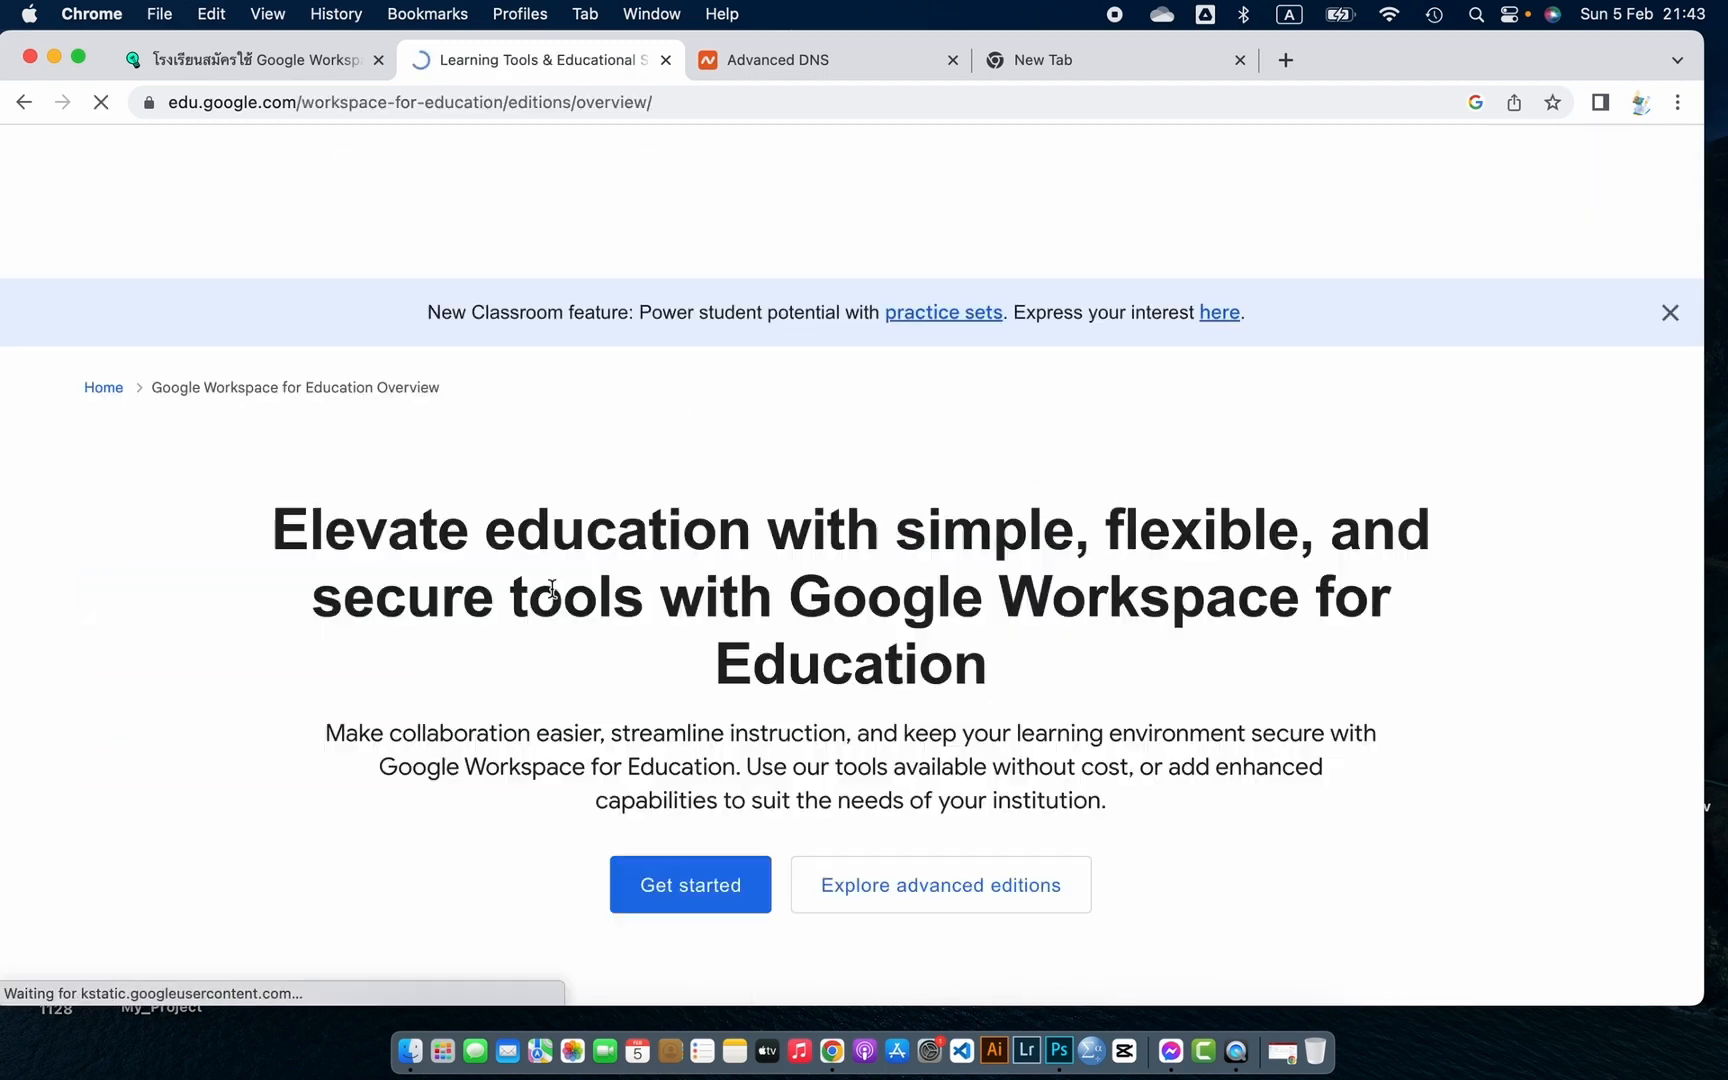
pyautogui.scroll(-4, 714, 570)
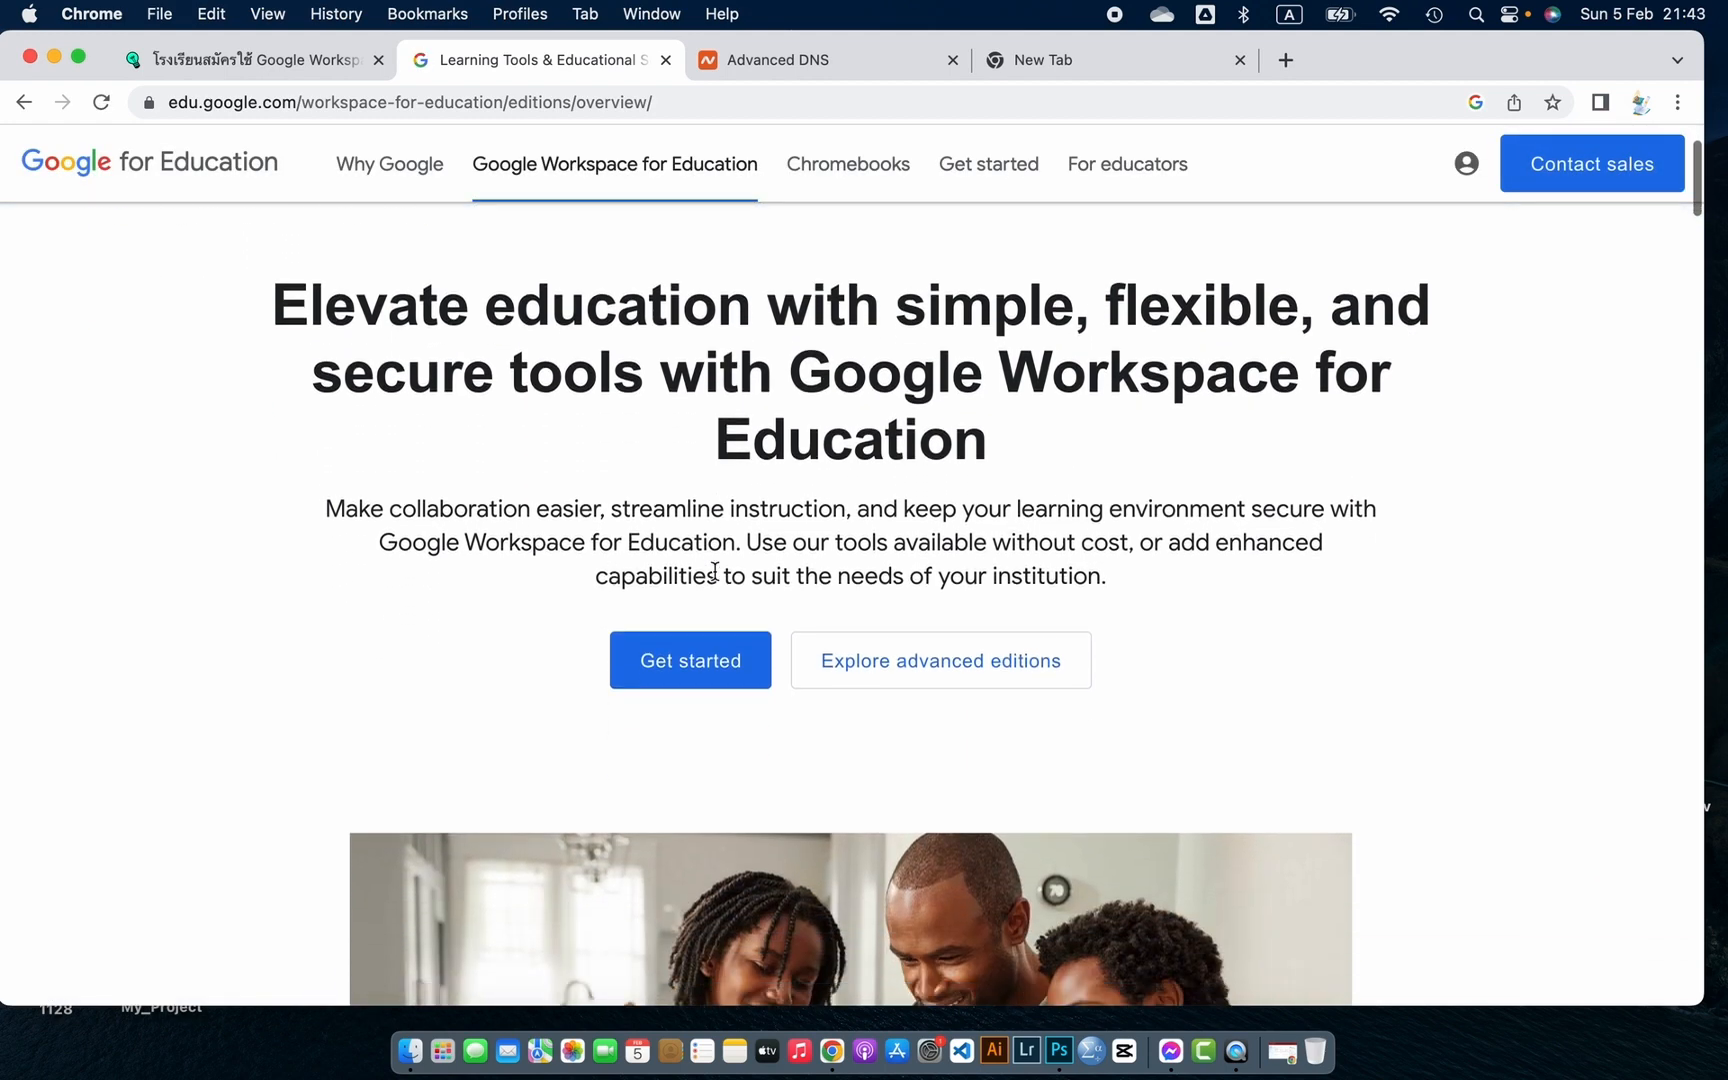
pyautogui.scroll(4, 714, 578)
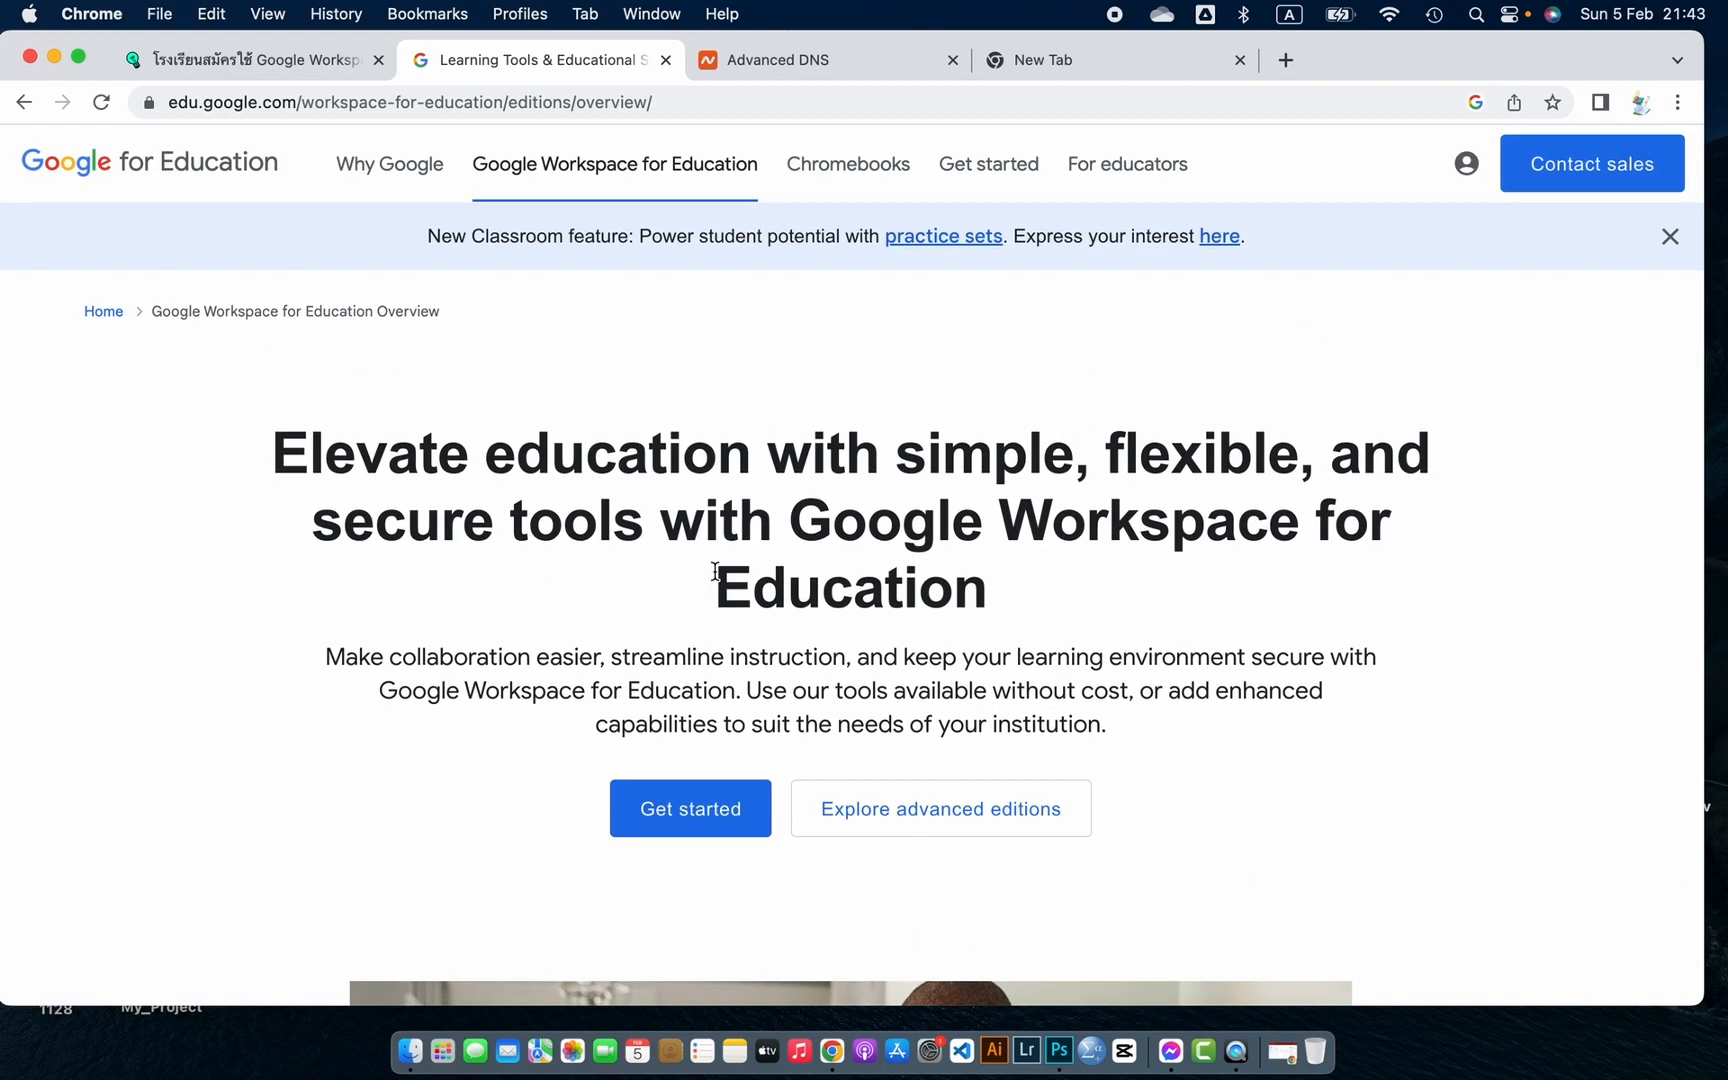
pyautogui.click(740, 178)
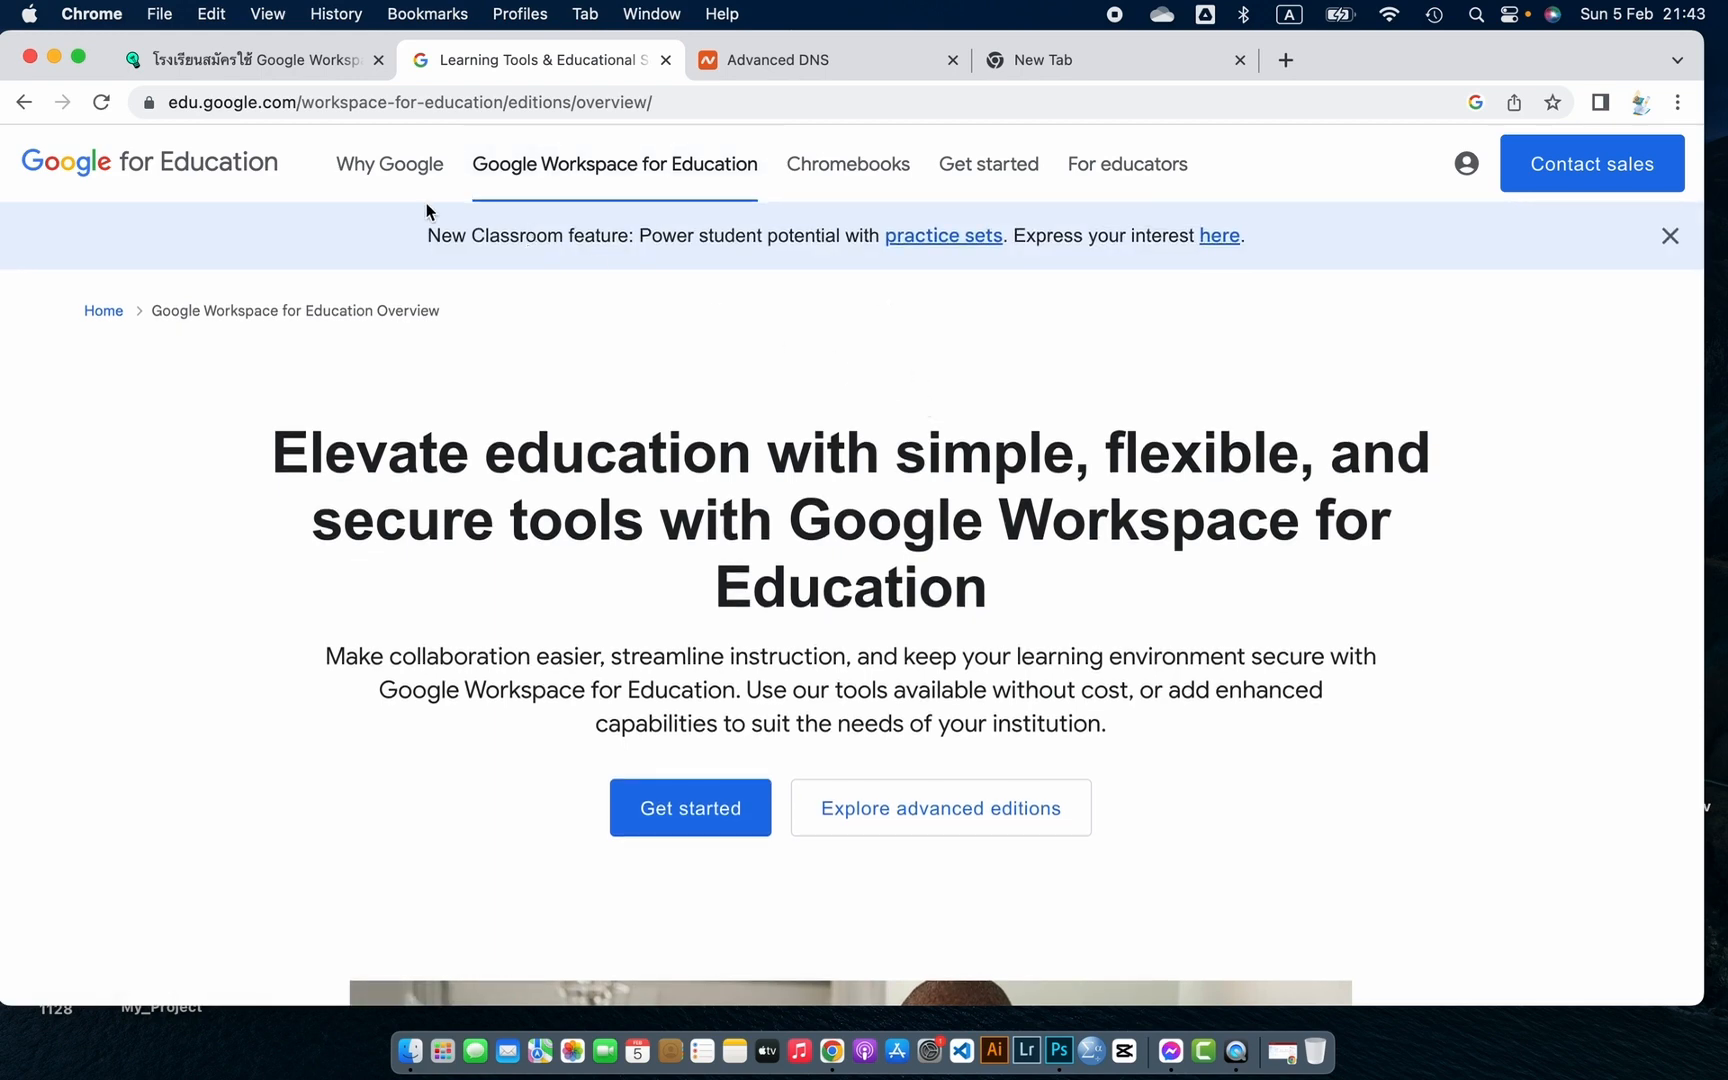
pyautogui.moveTo(567, 208)
pyautogui.moveTo(983, 180)
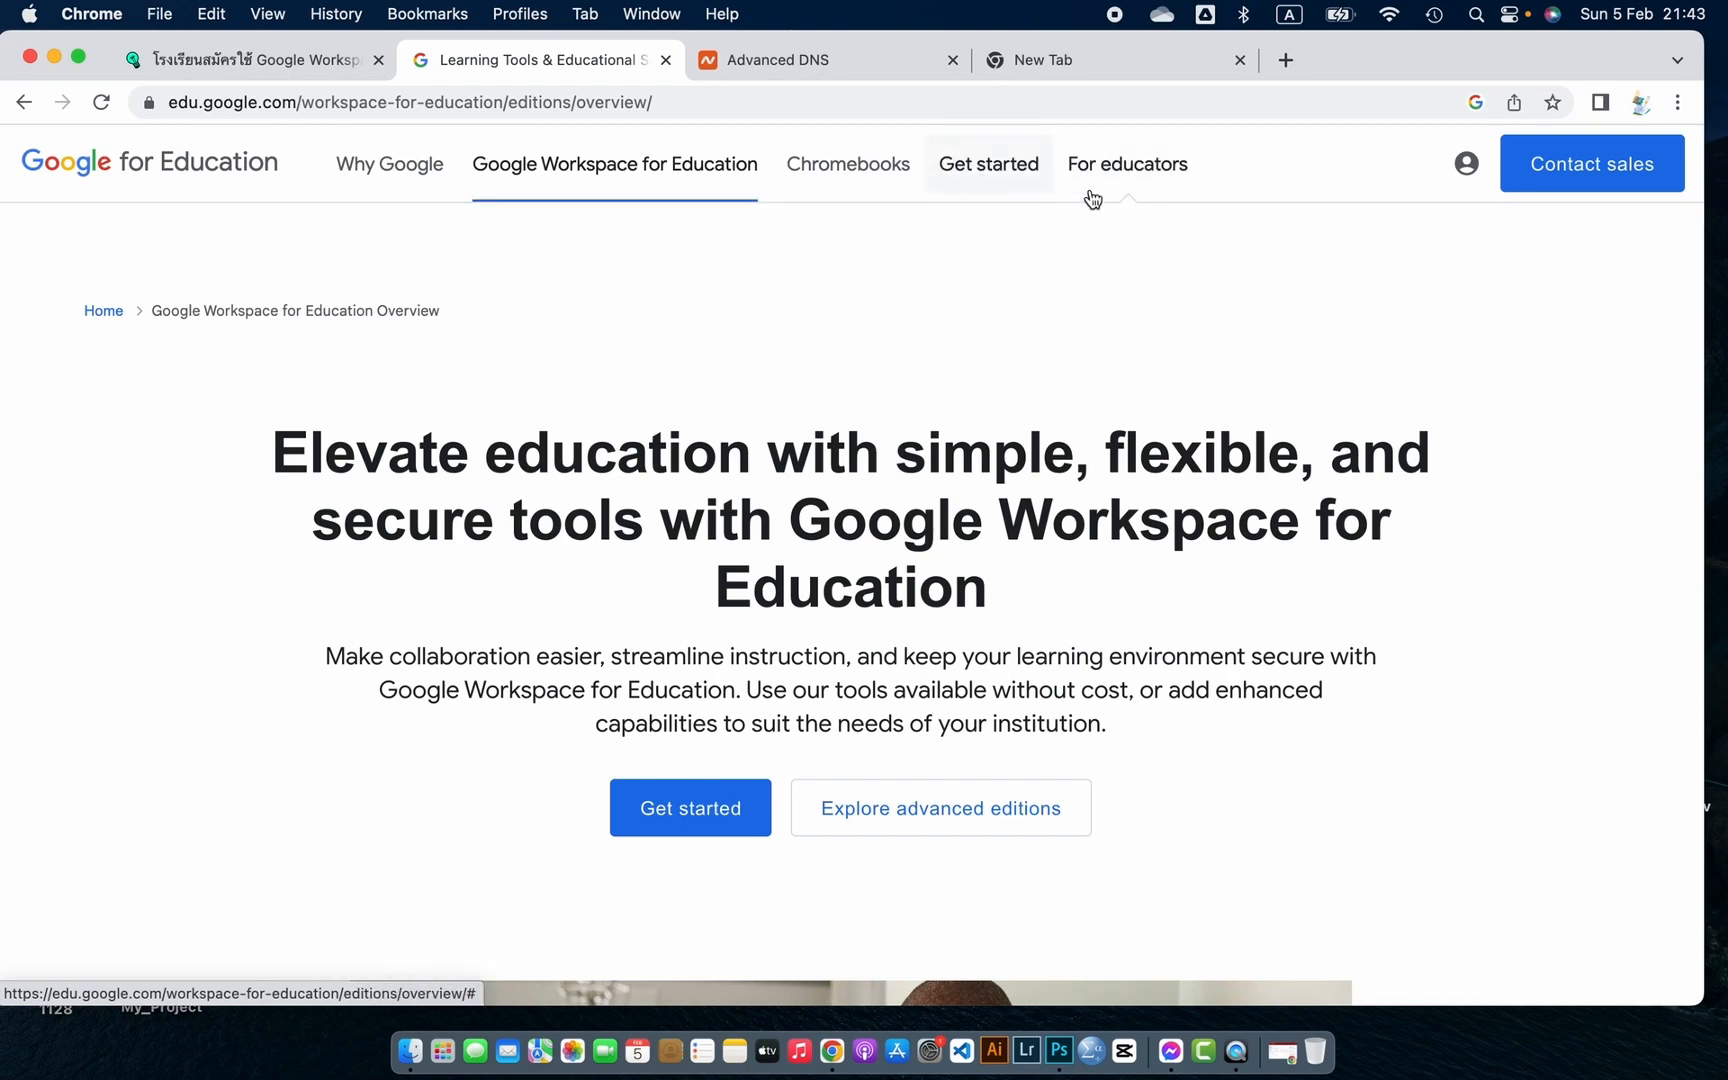
pyautogui.click(1584, 168)
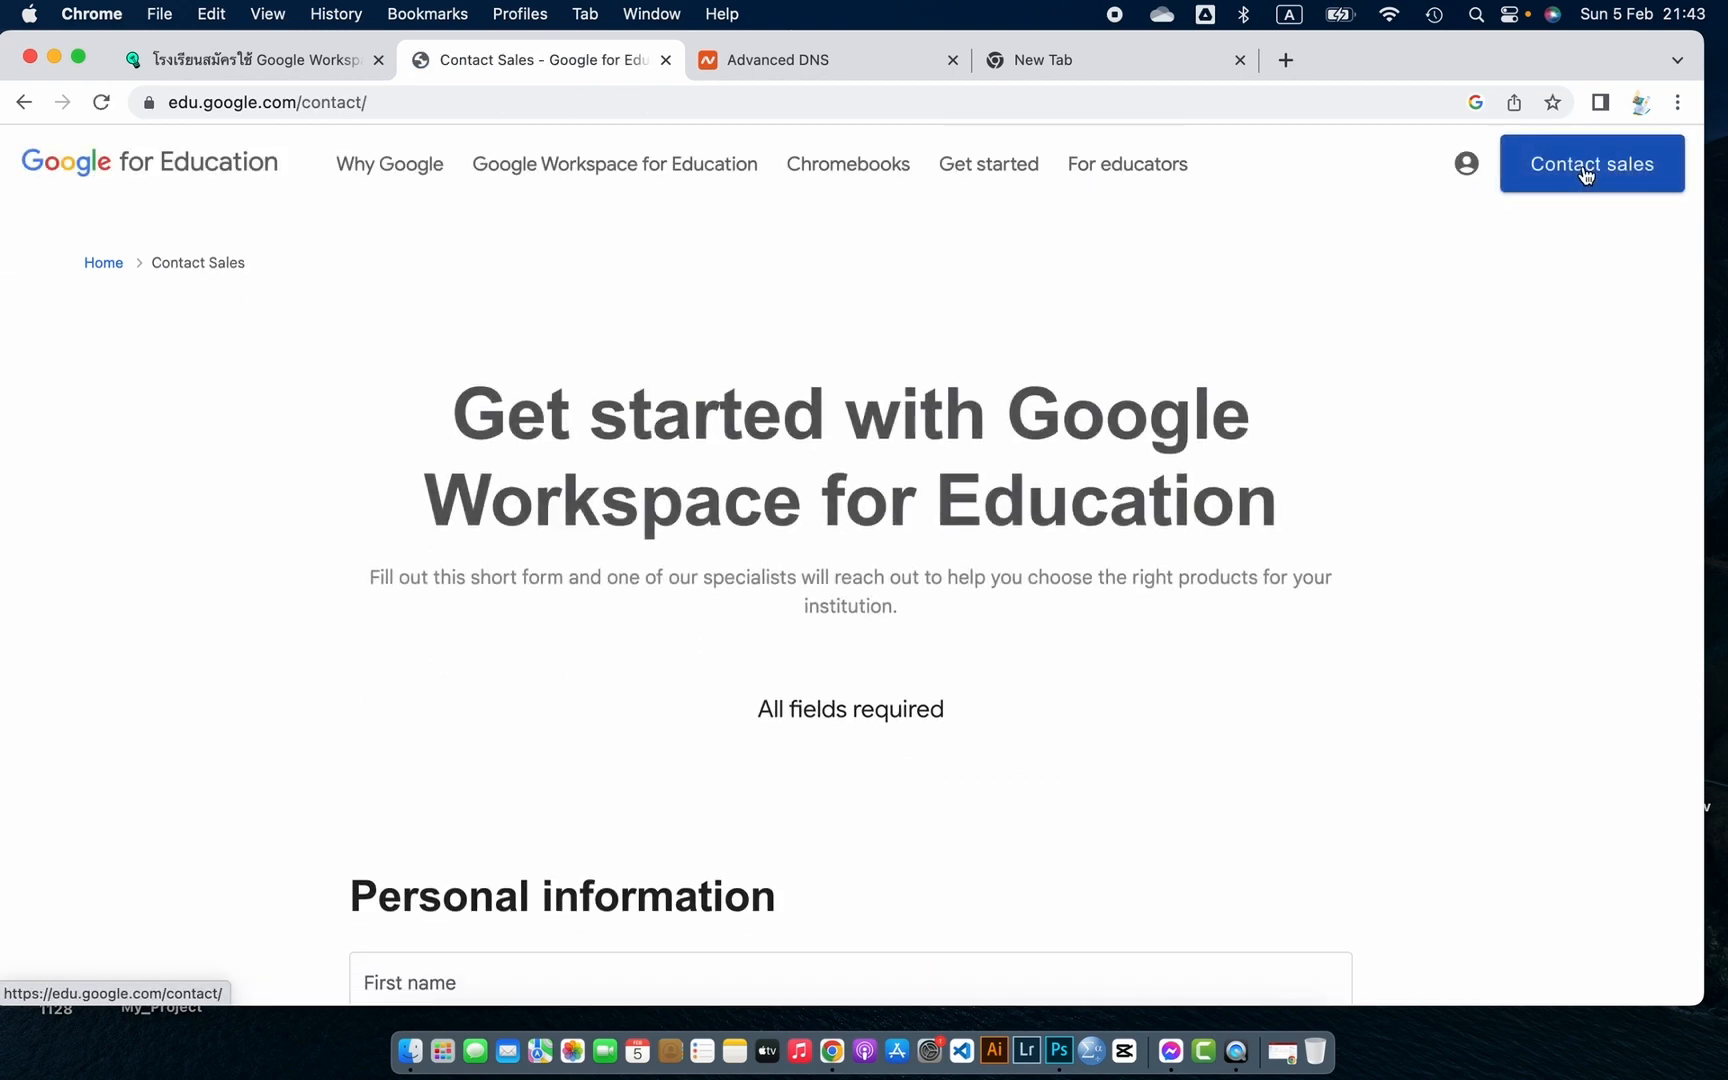
pyautogui.scroll(-7, 1233, 474)
pyautogui.scroll(-5, 1233, 474)
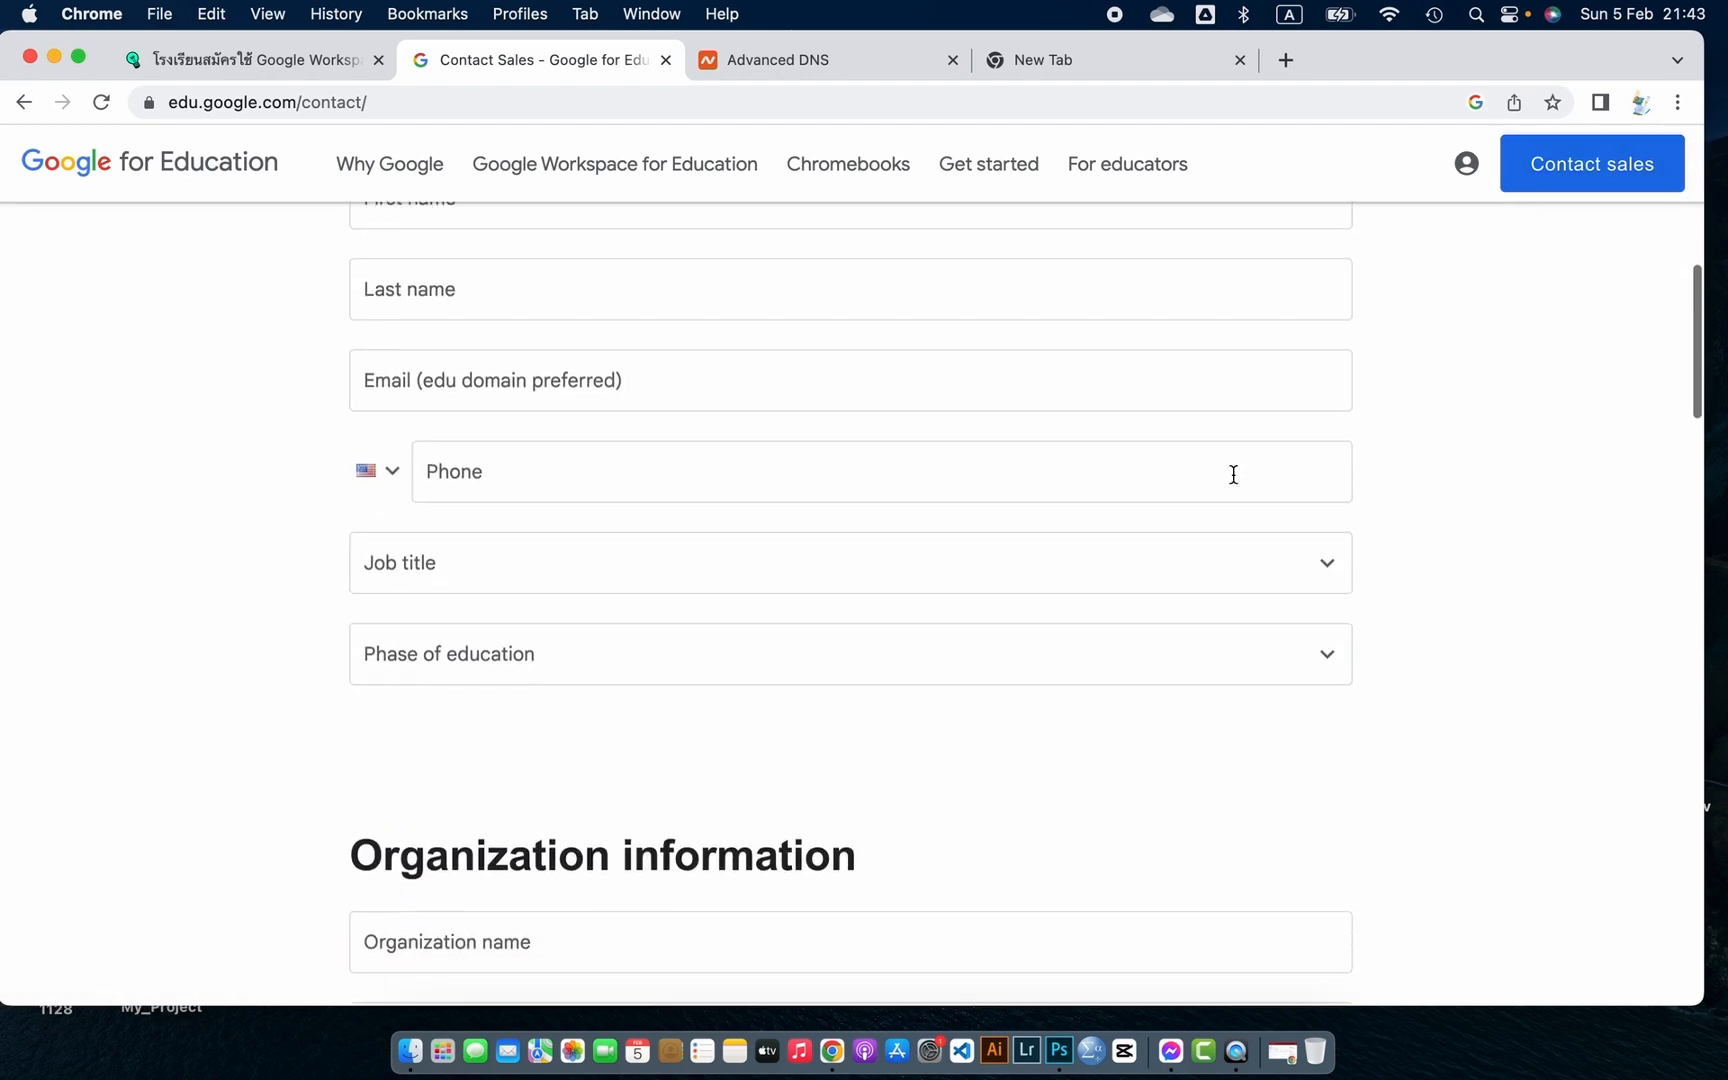
pyautogui.scroll(-12, 1233, 474)
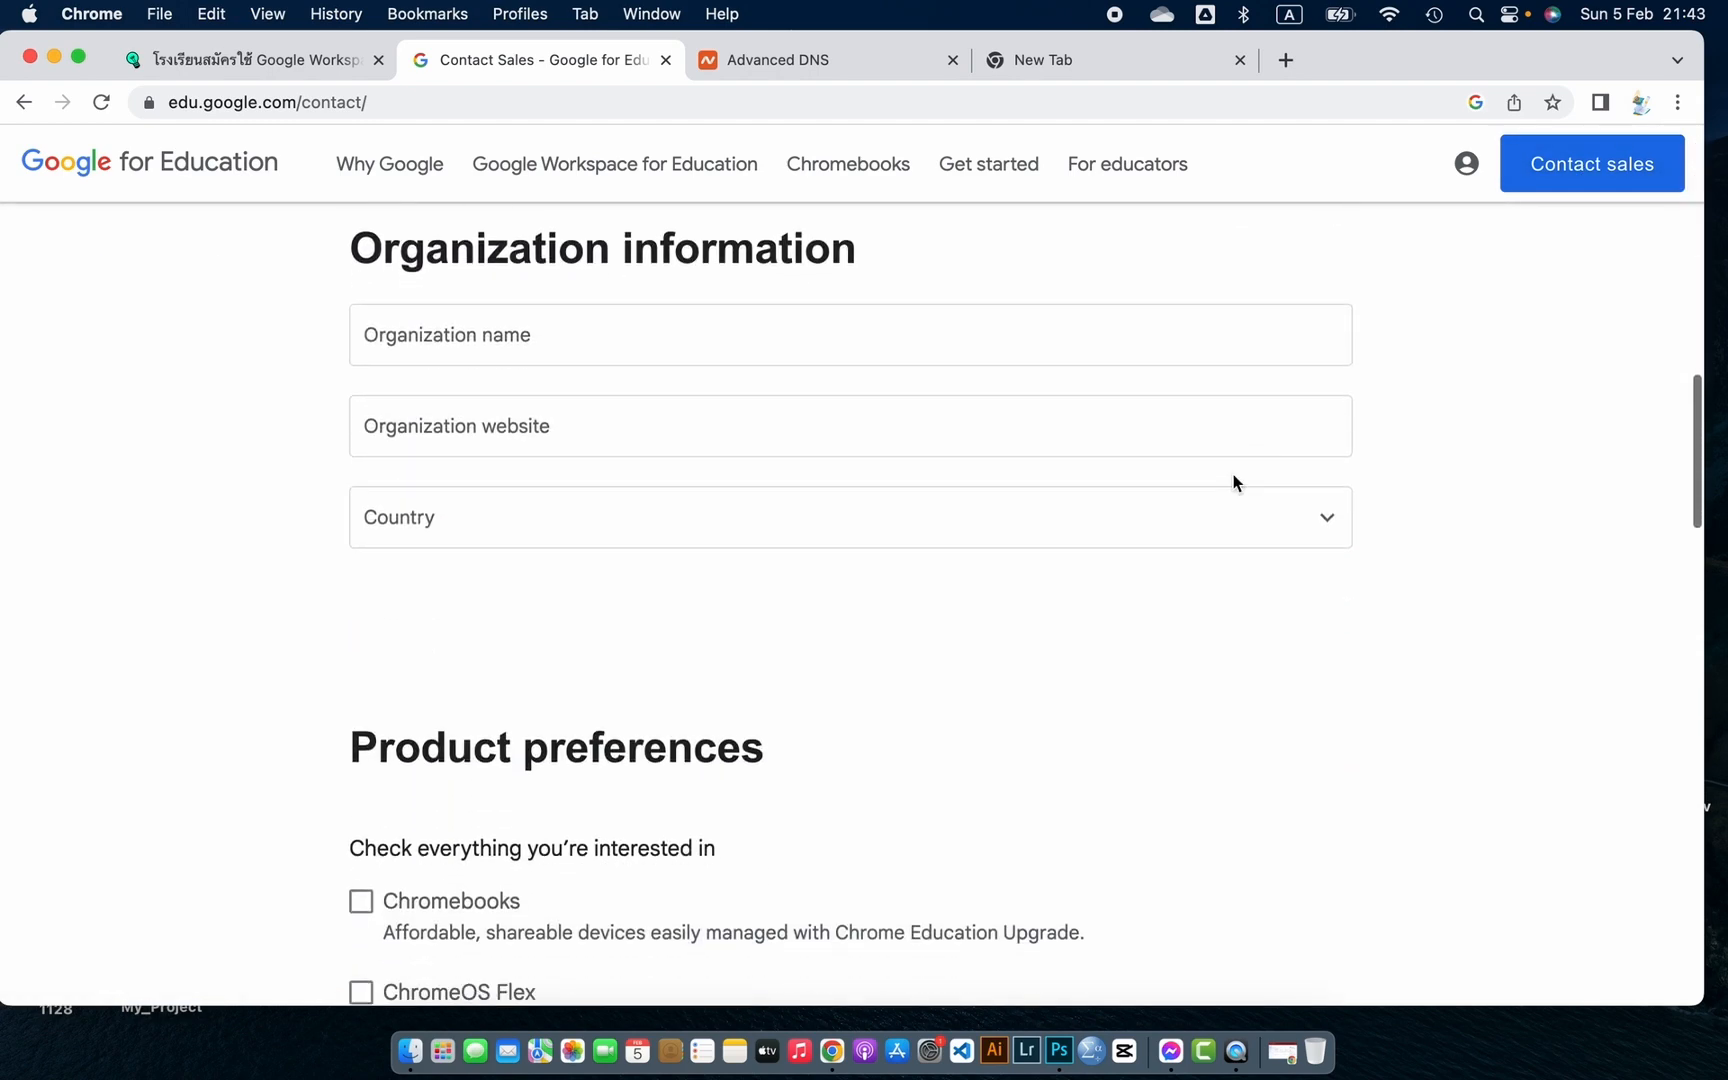
pyautogui.scroll(20, 1233, 474)
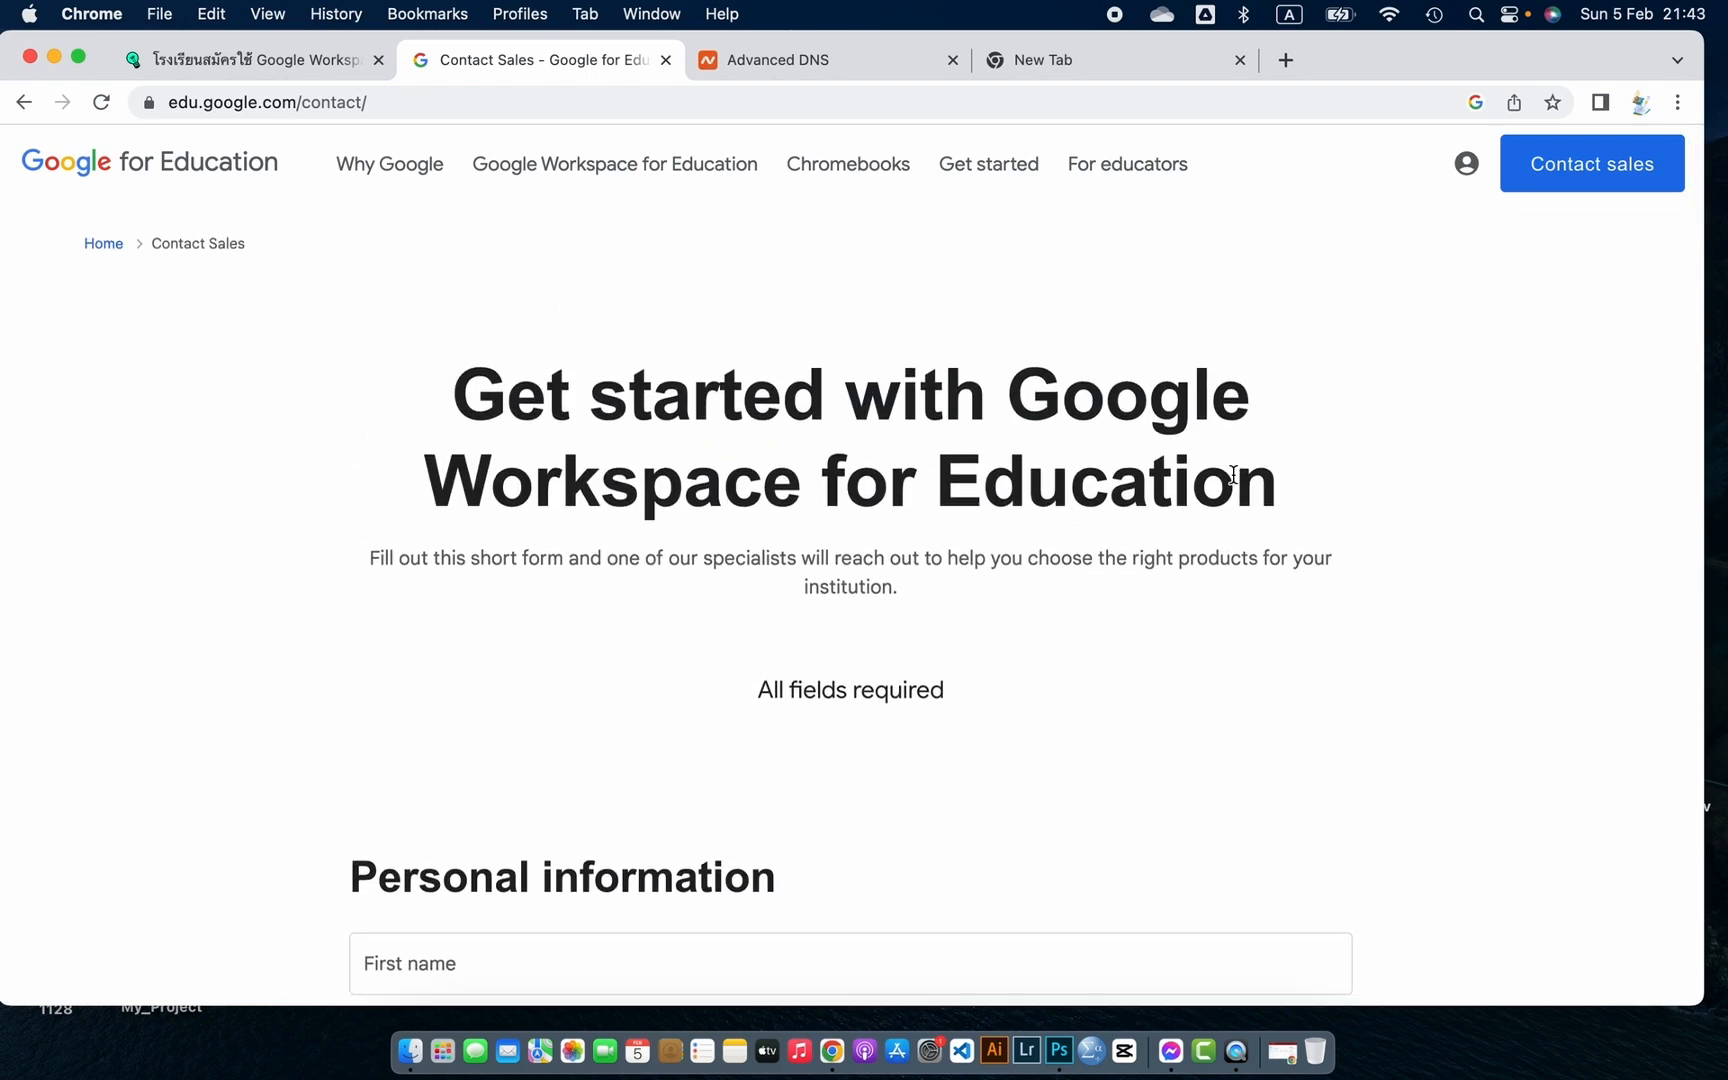
# Return to the Inspire Learner article and follow its workspace.google.com/signup/edu link.
pyautogui.click(312, 63)
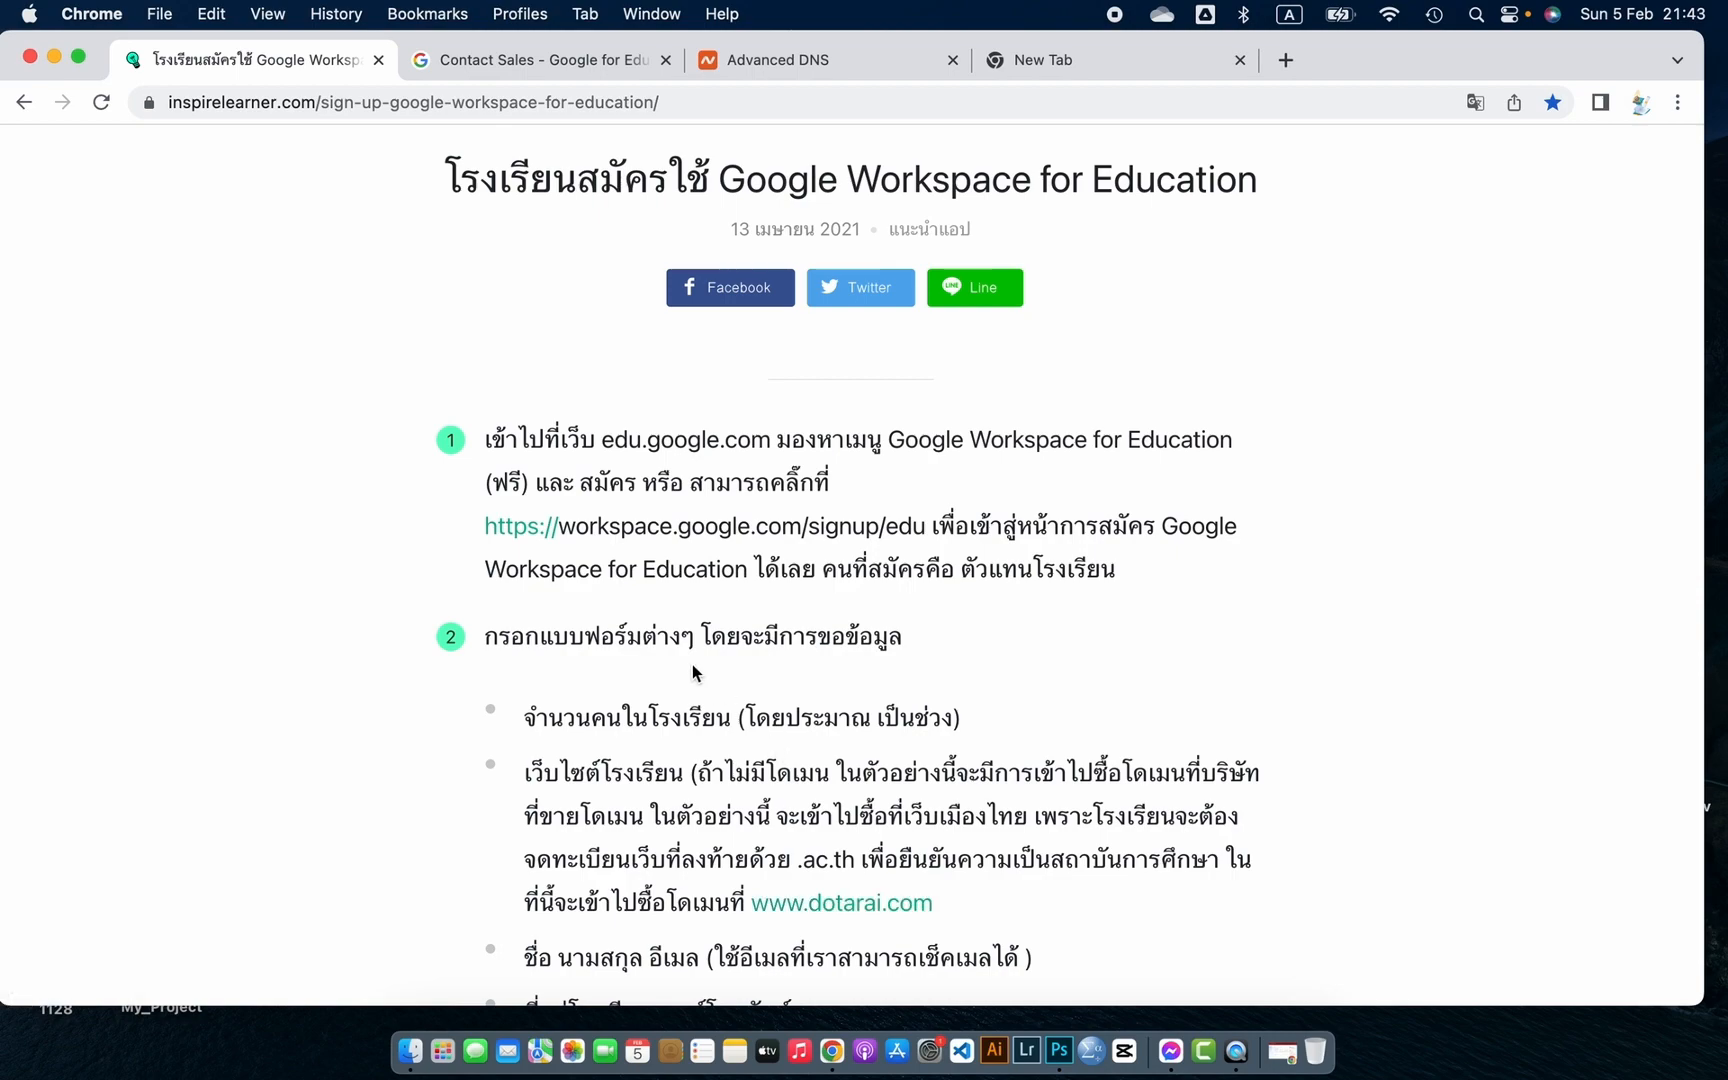
pyautogui.scroll(-10, 693, 665)
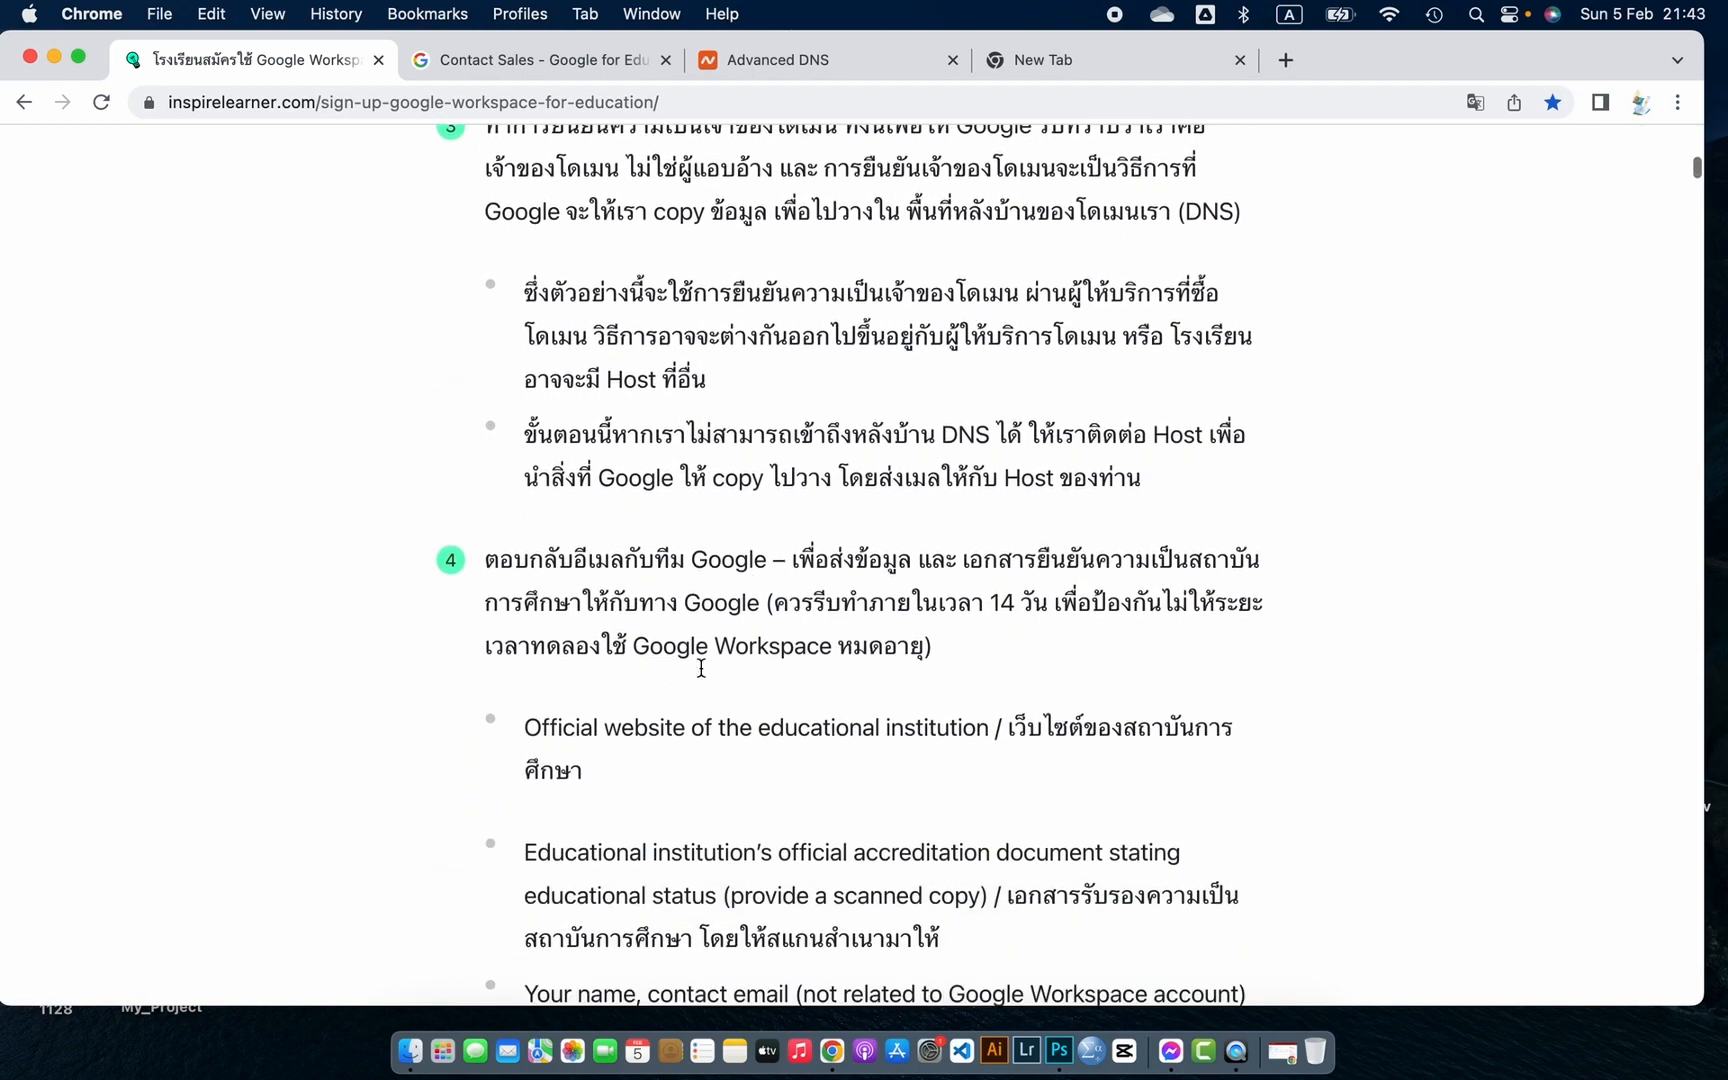
pyautogui.scroll(15, 701, 668)
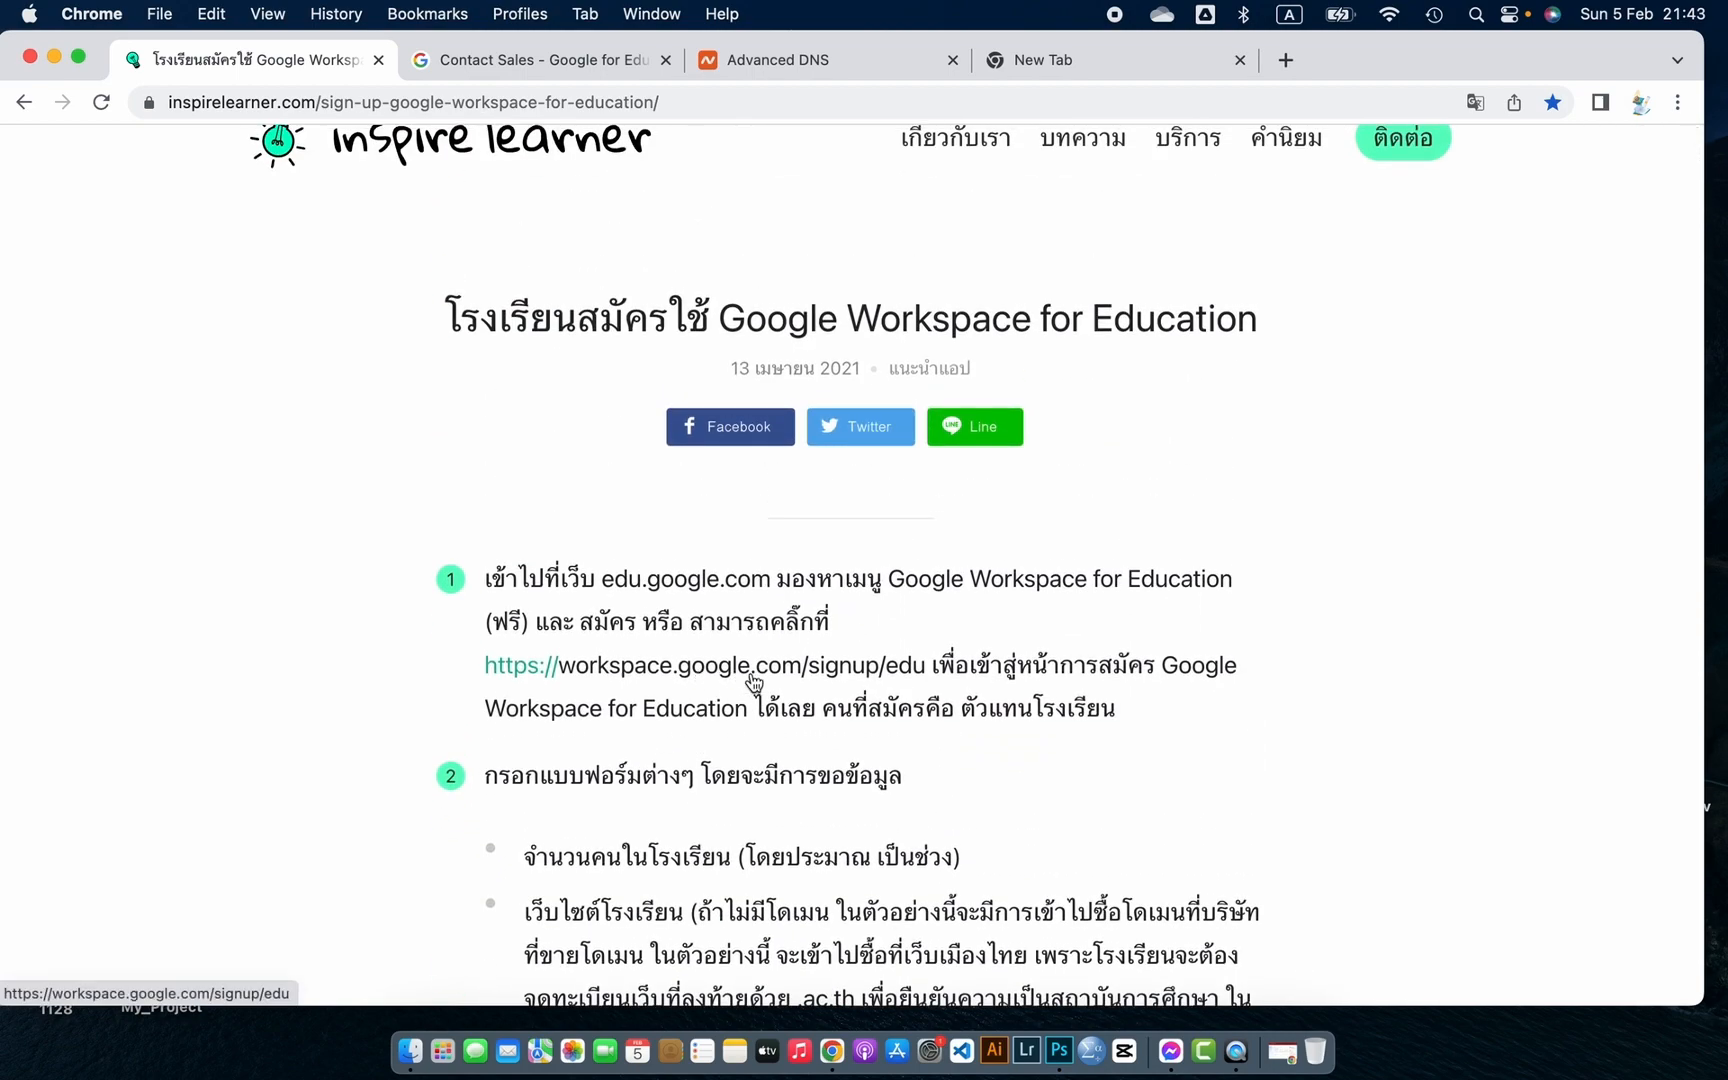
pyautogui.click(753, 678)
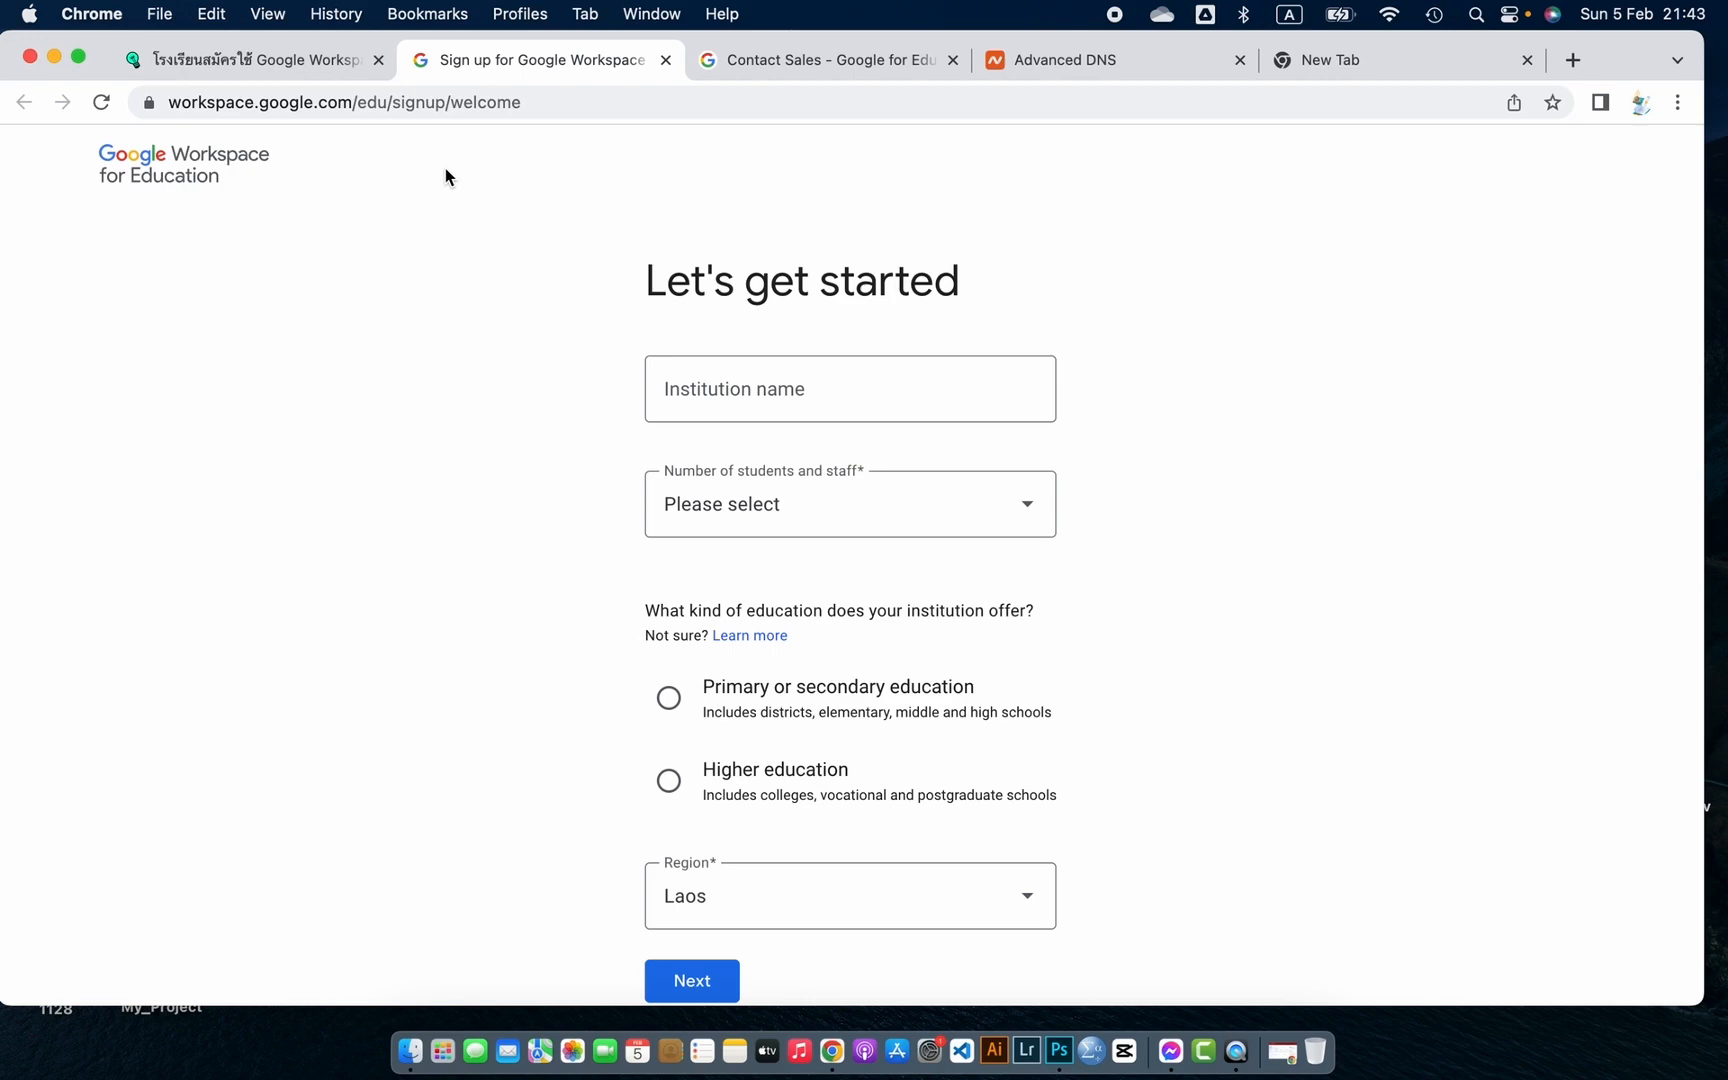
pyautogui.scroll(-1, 446, 177)
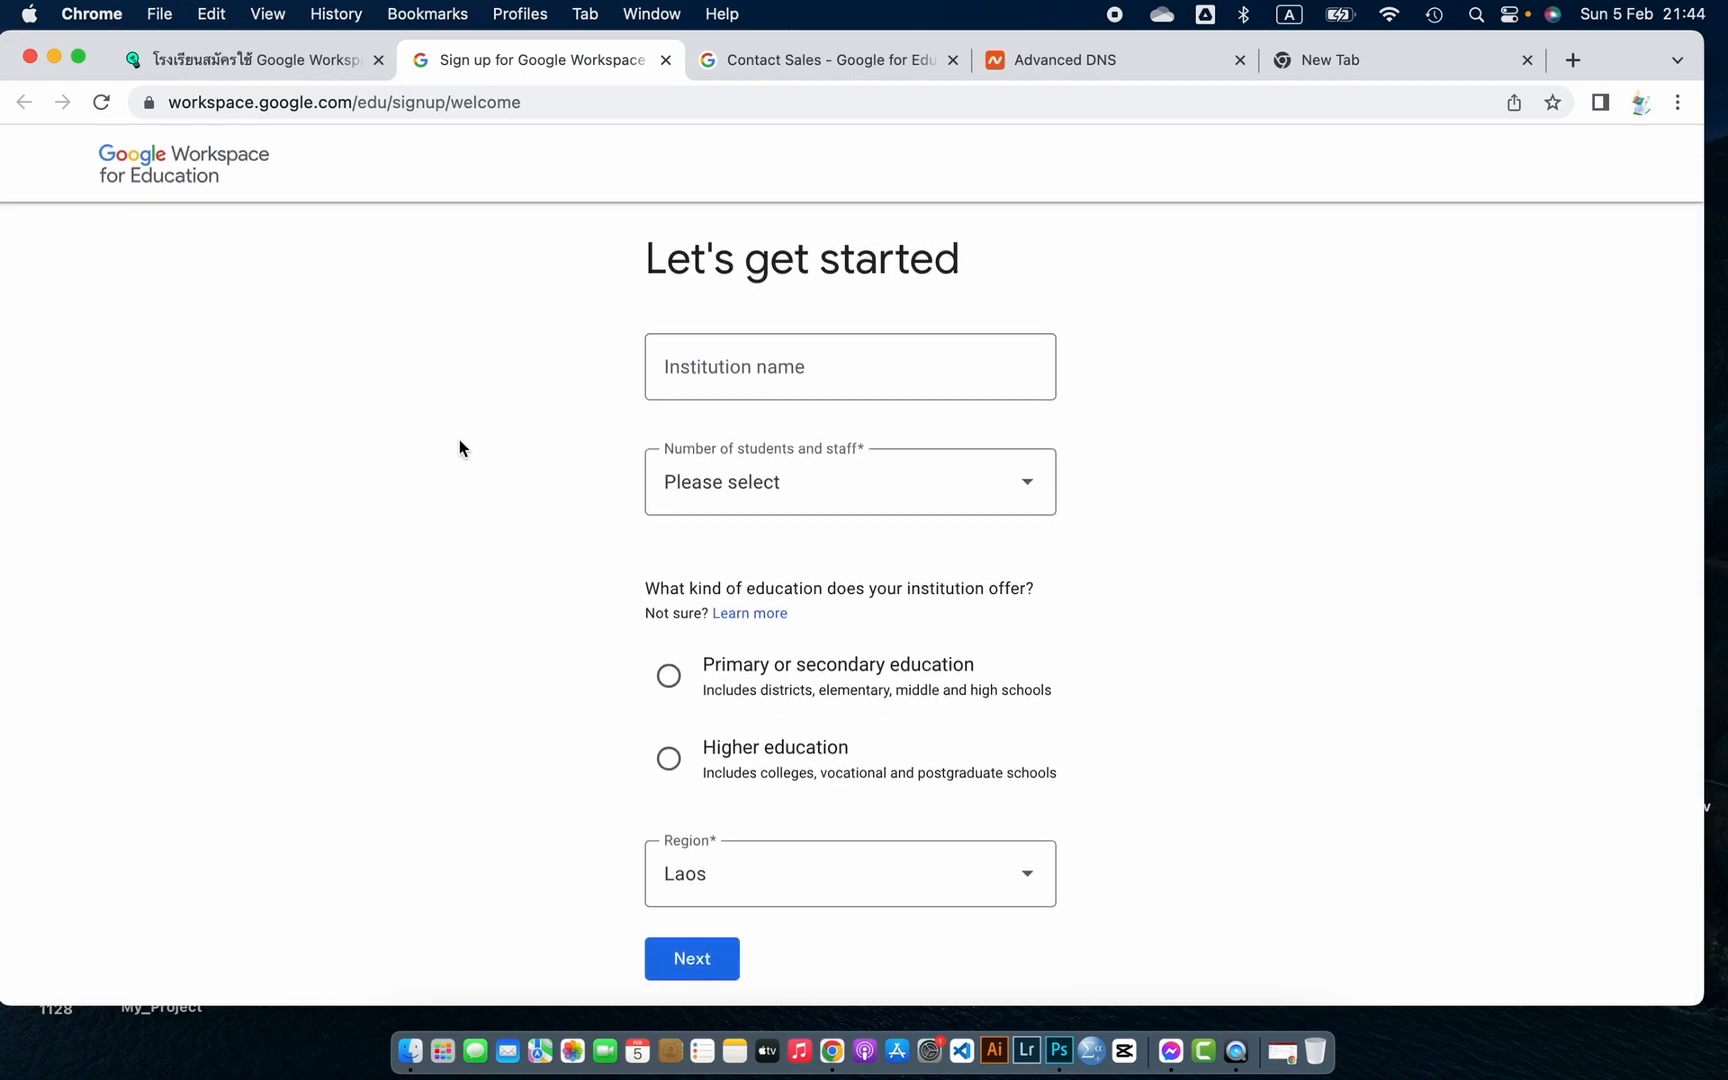
pyautogui.scroll(1, 460, 446)
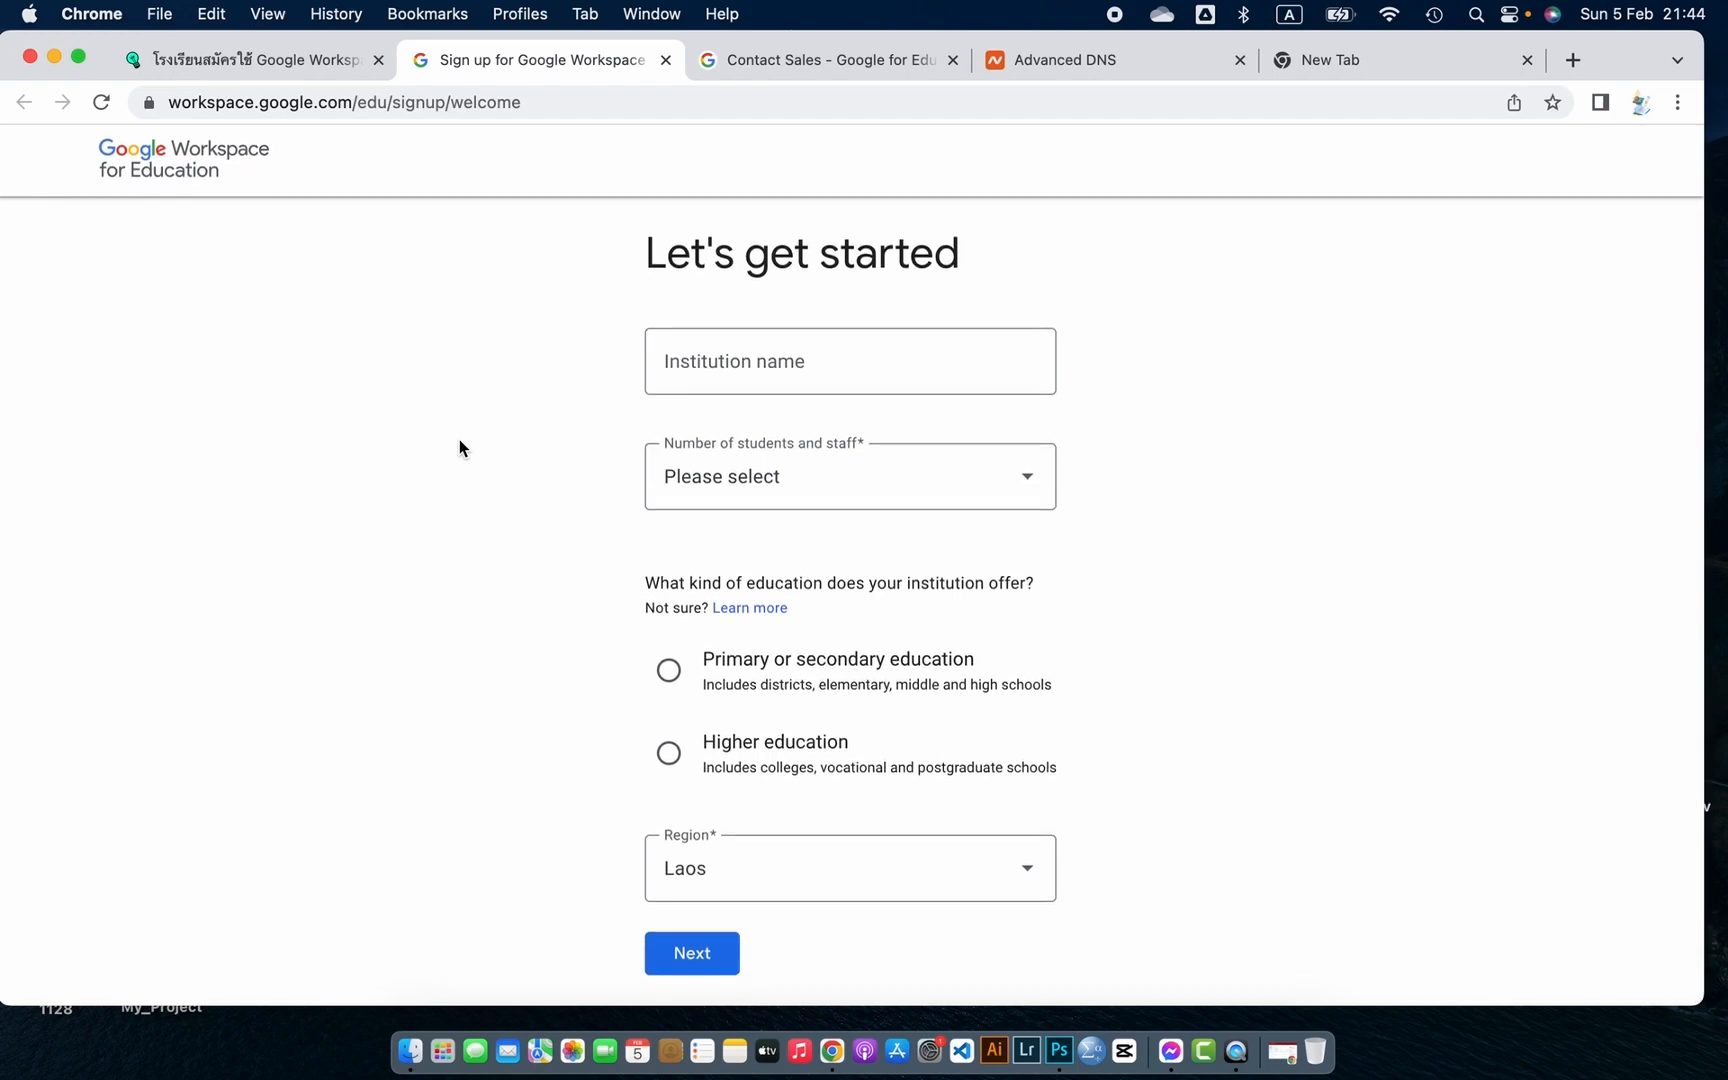
pyautogui.scroll(-1, 459, 447)
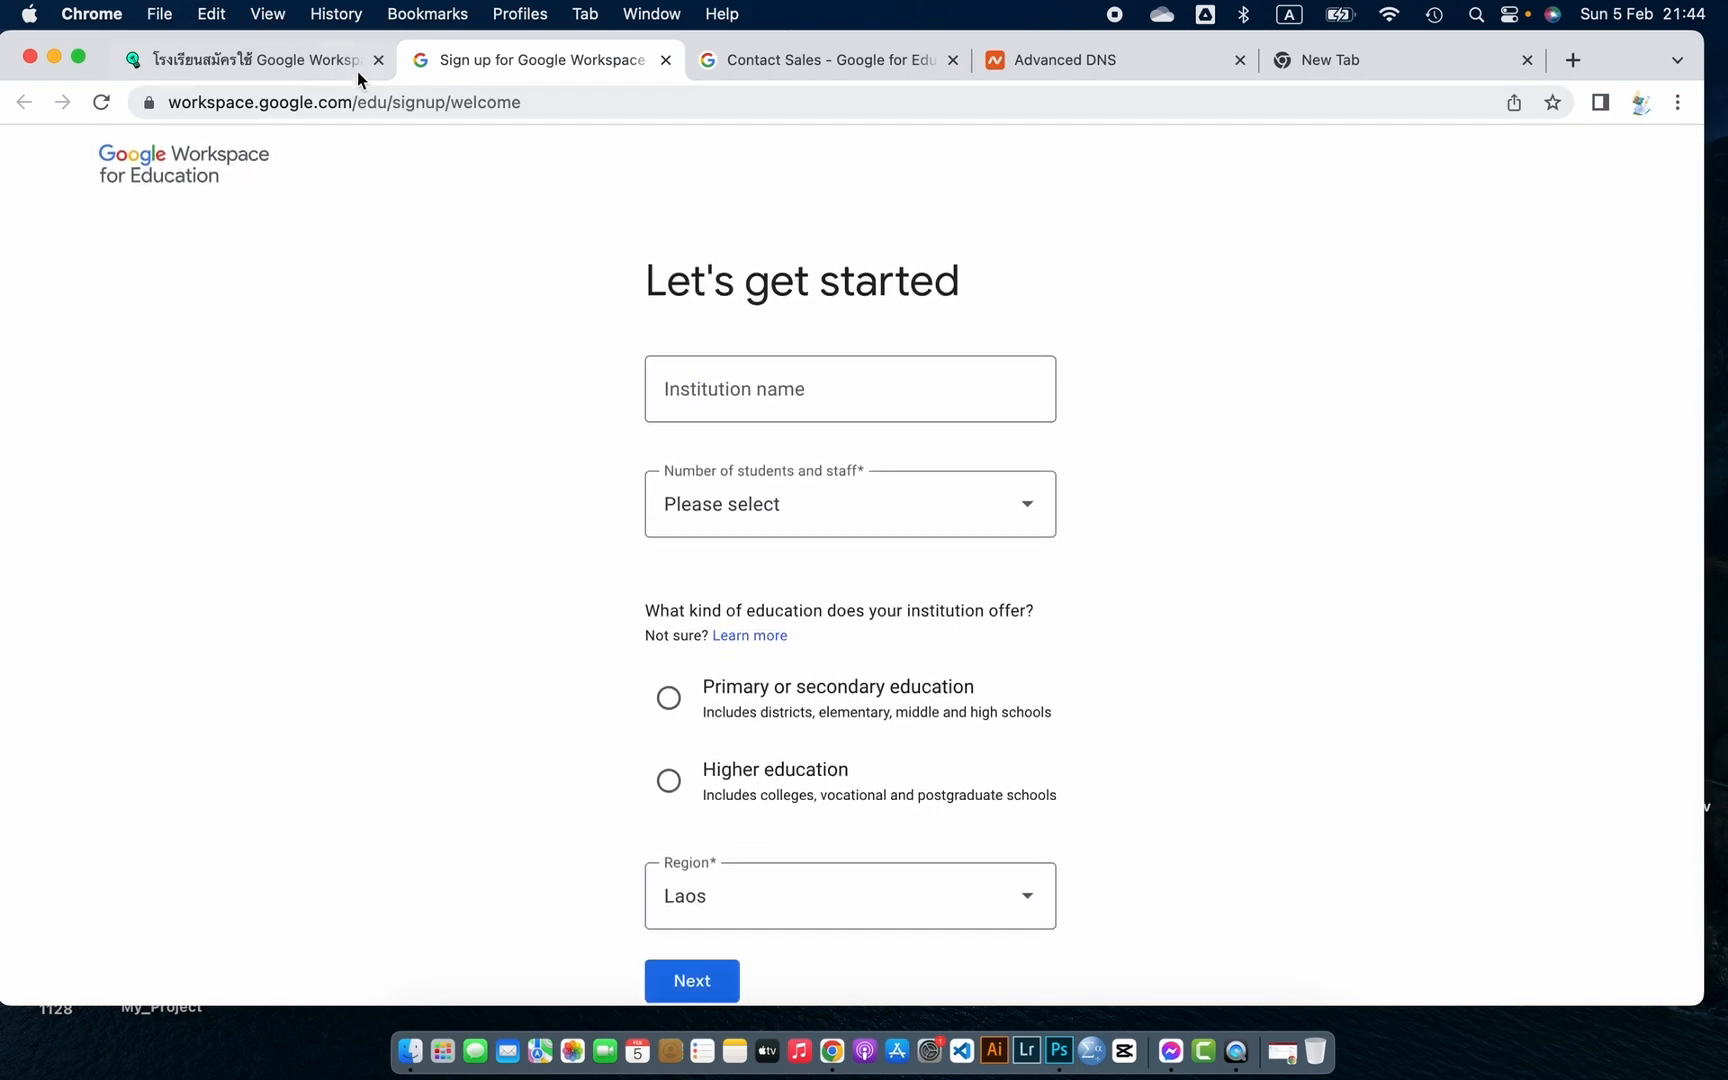
# Enter institution name scoict and choose 2000 - 5000 students and staff.
pyautogui.click(757, 404)
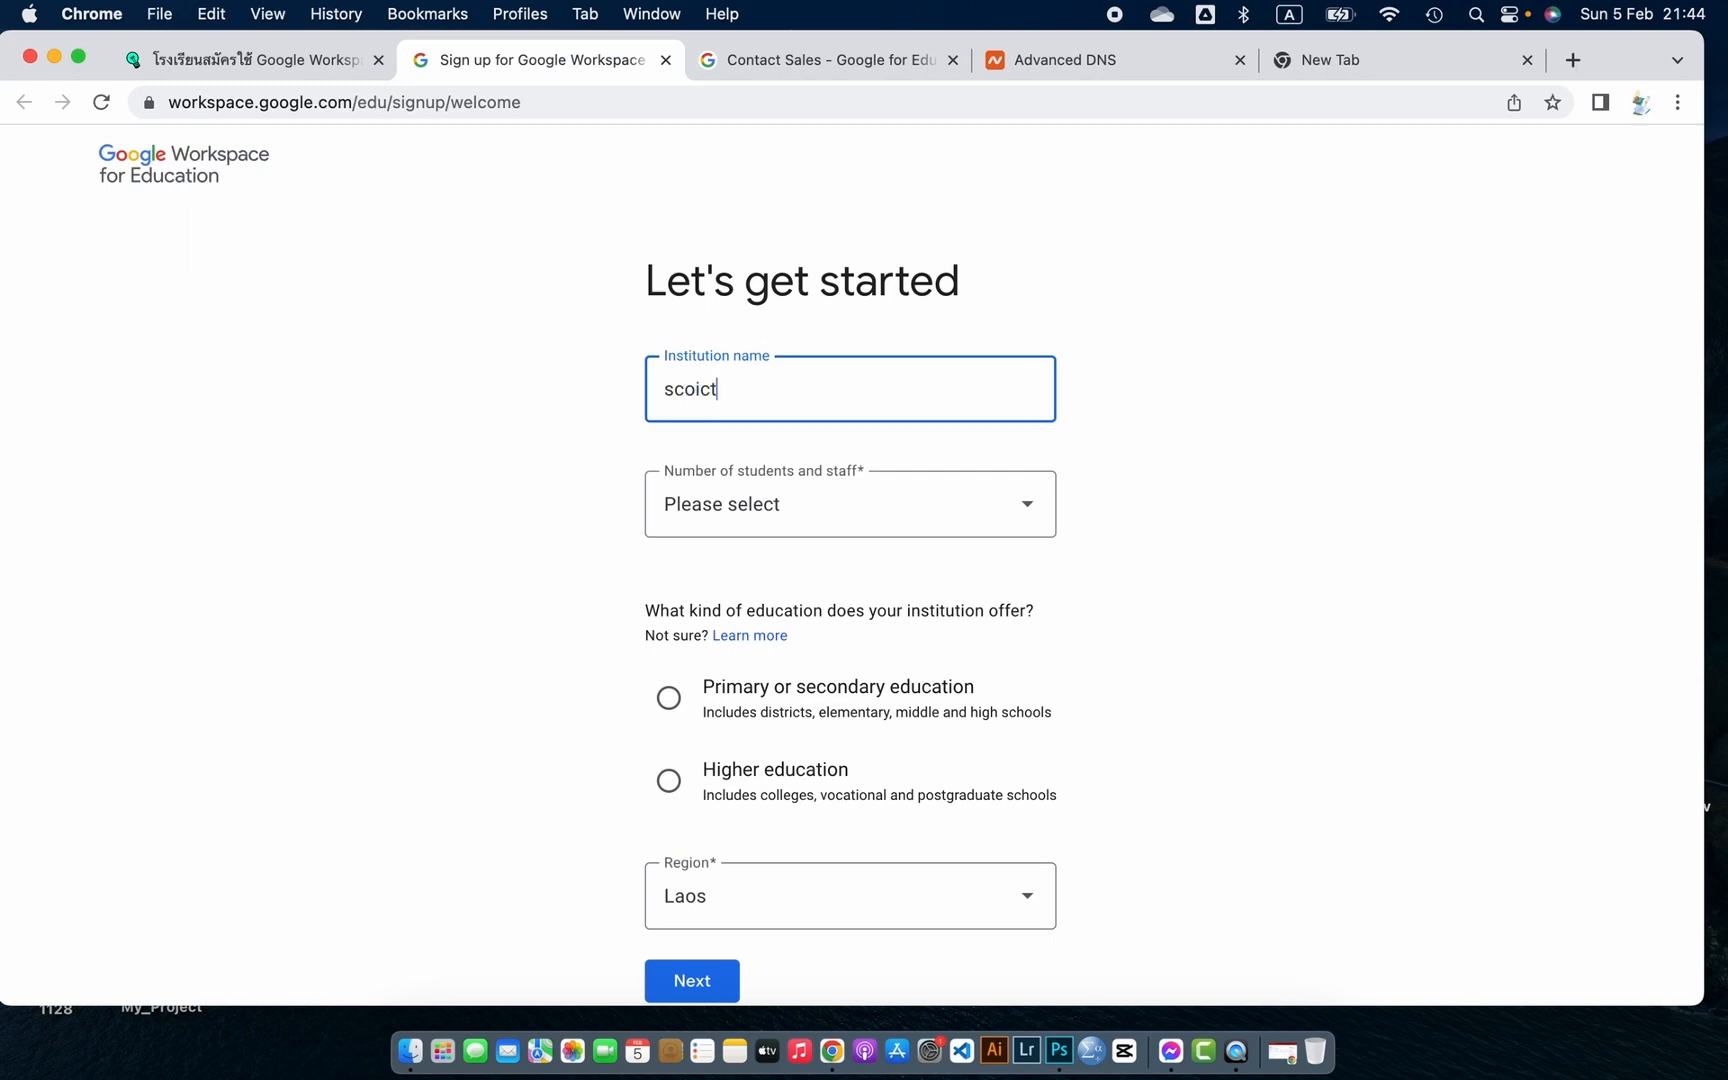
pyautogui.click(866, 508)
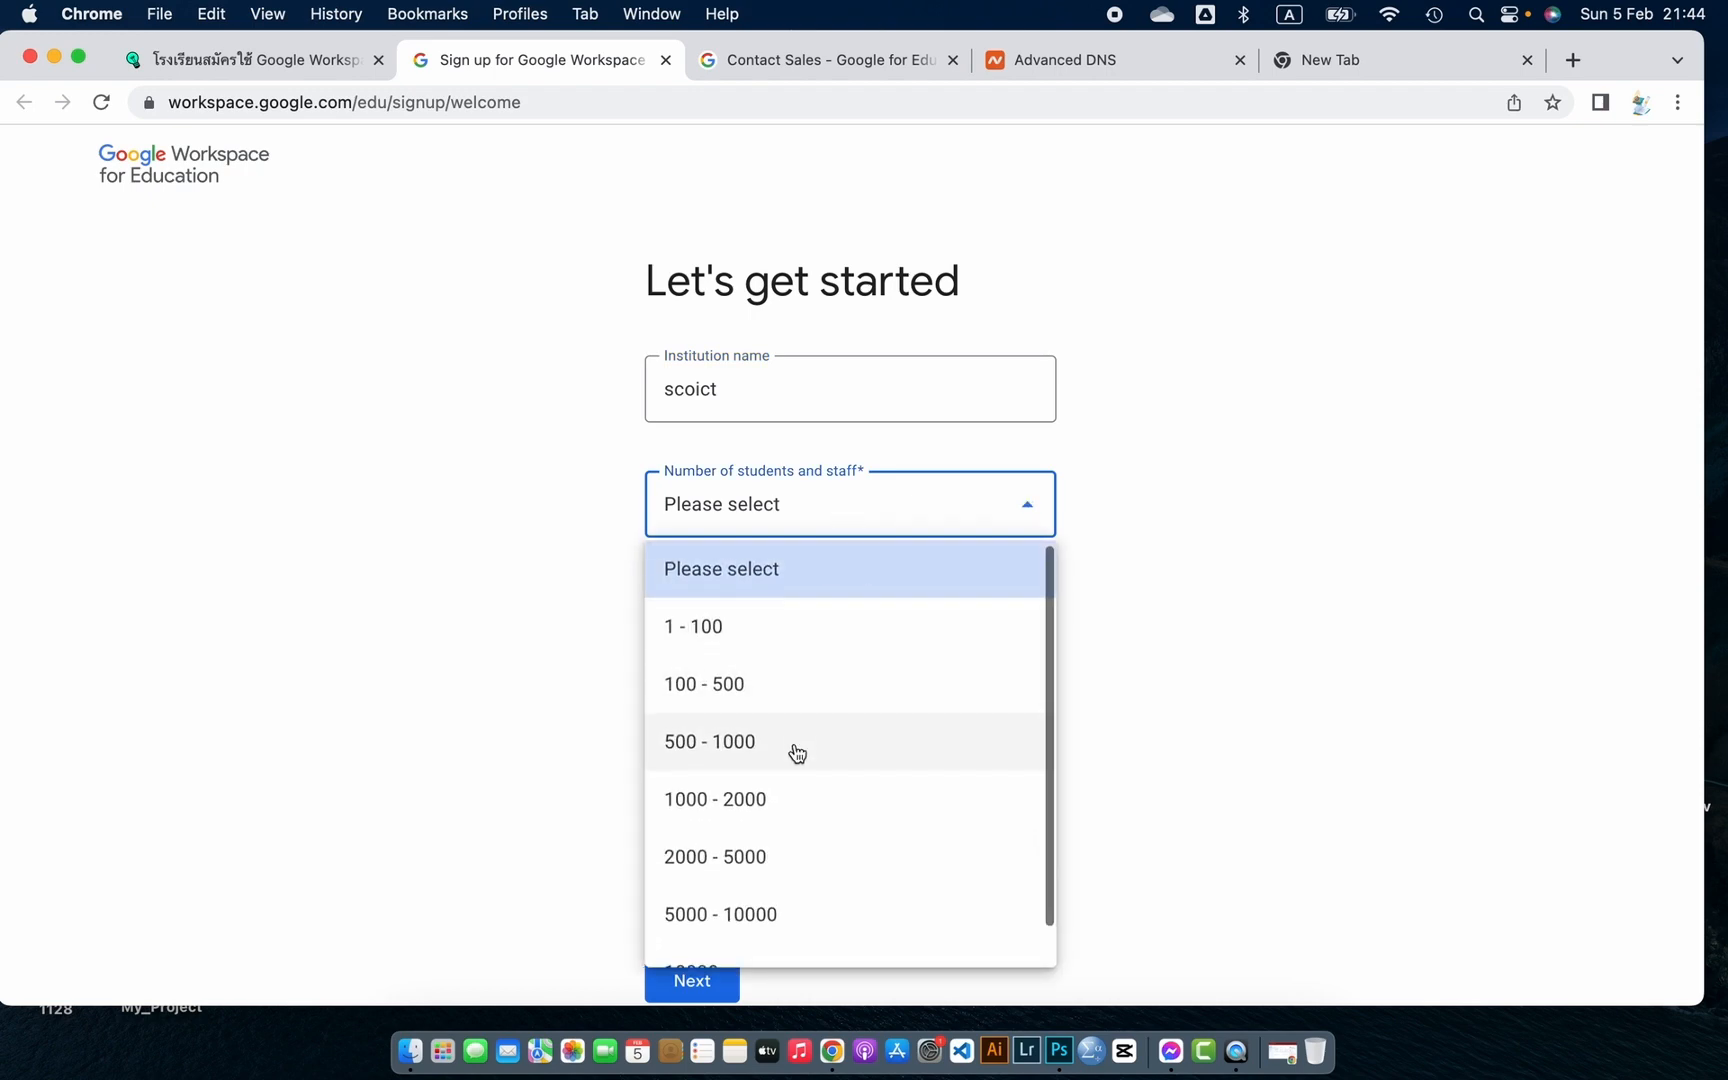
pyautogui.scroll(-2, 797, 753)
pyautogui.scroll(1, 797, 753)
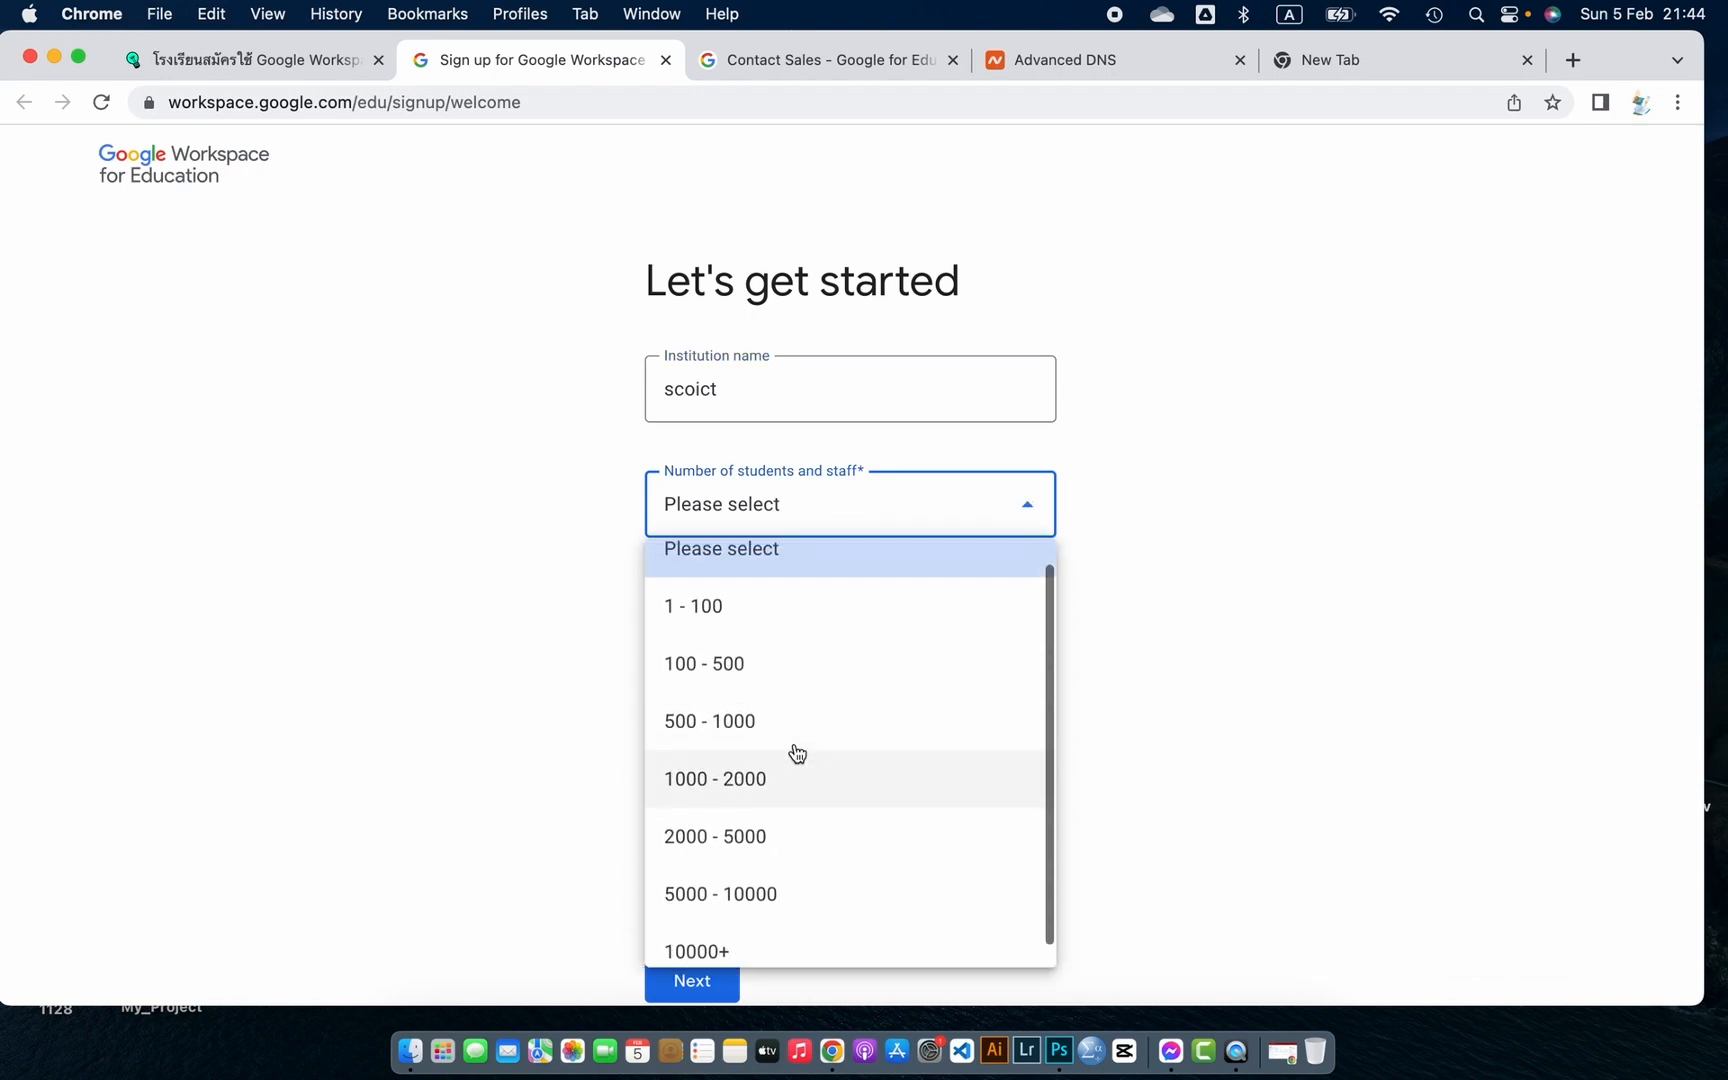
pyautogui.scroll(-2, 797, 753)
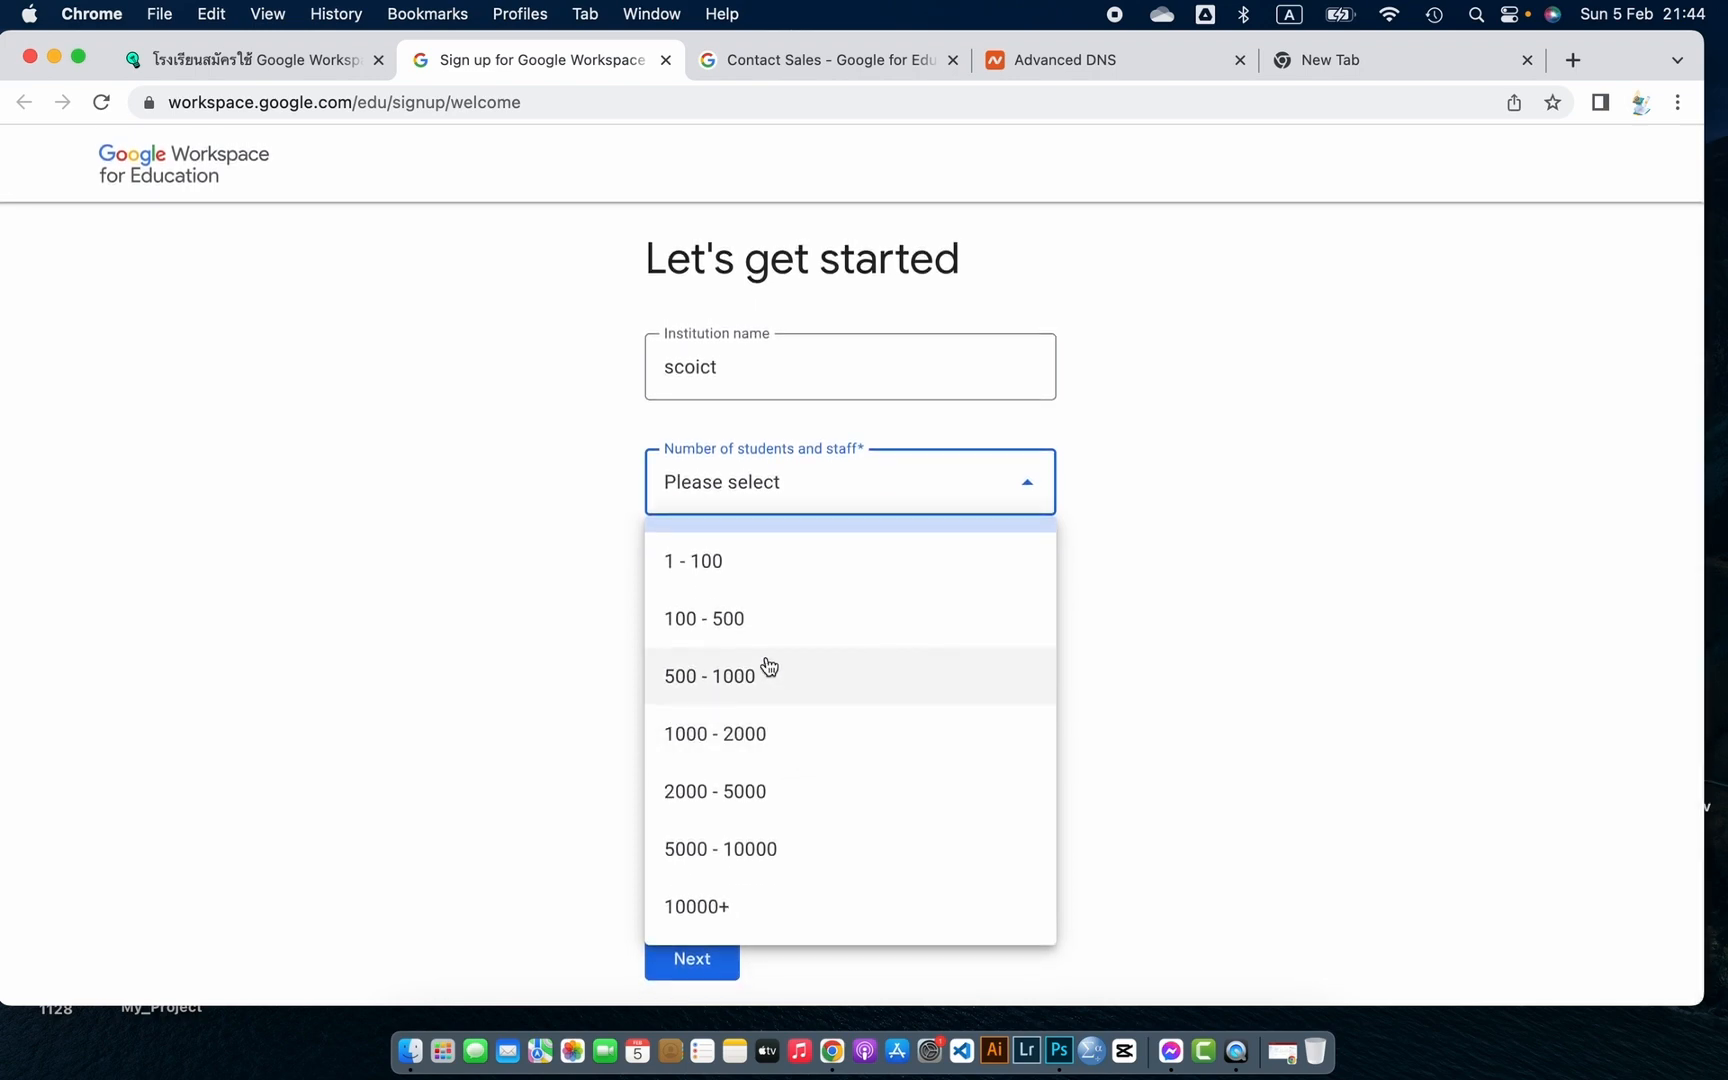
pyautogui.click(743, 800)
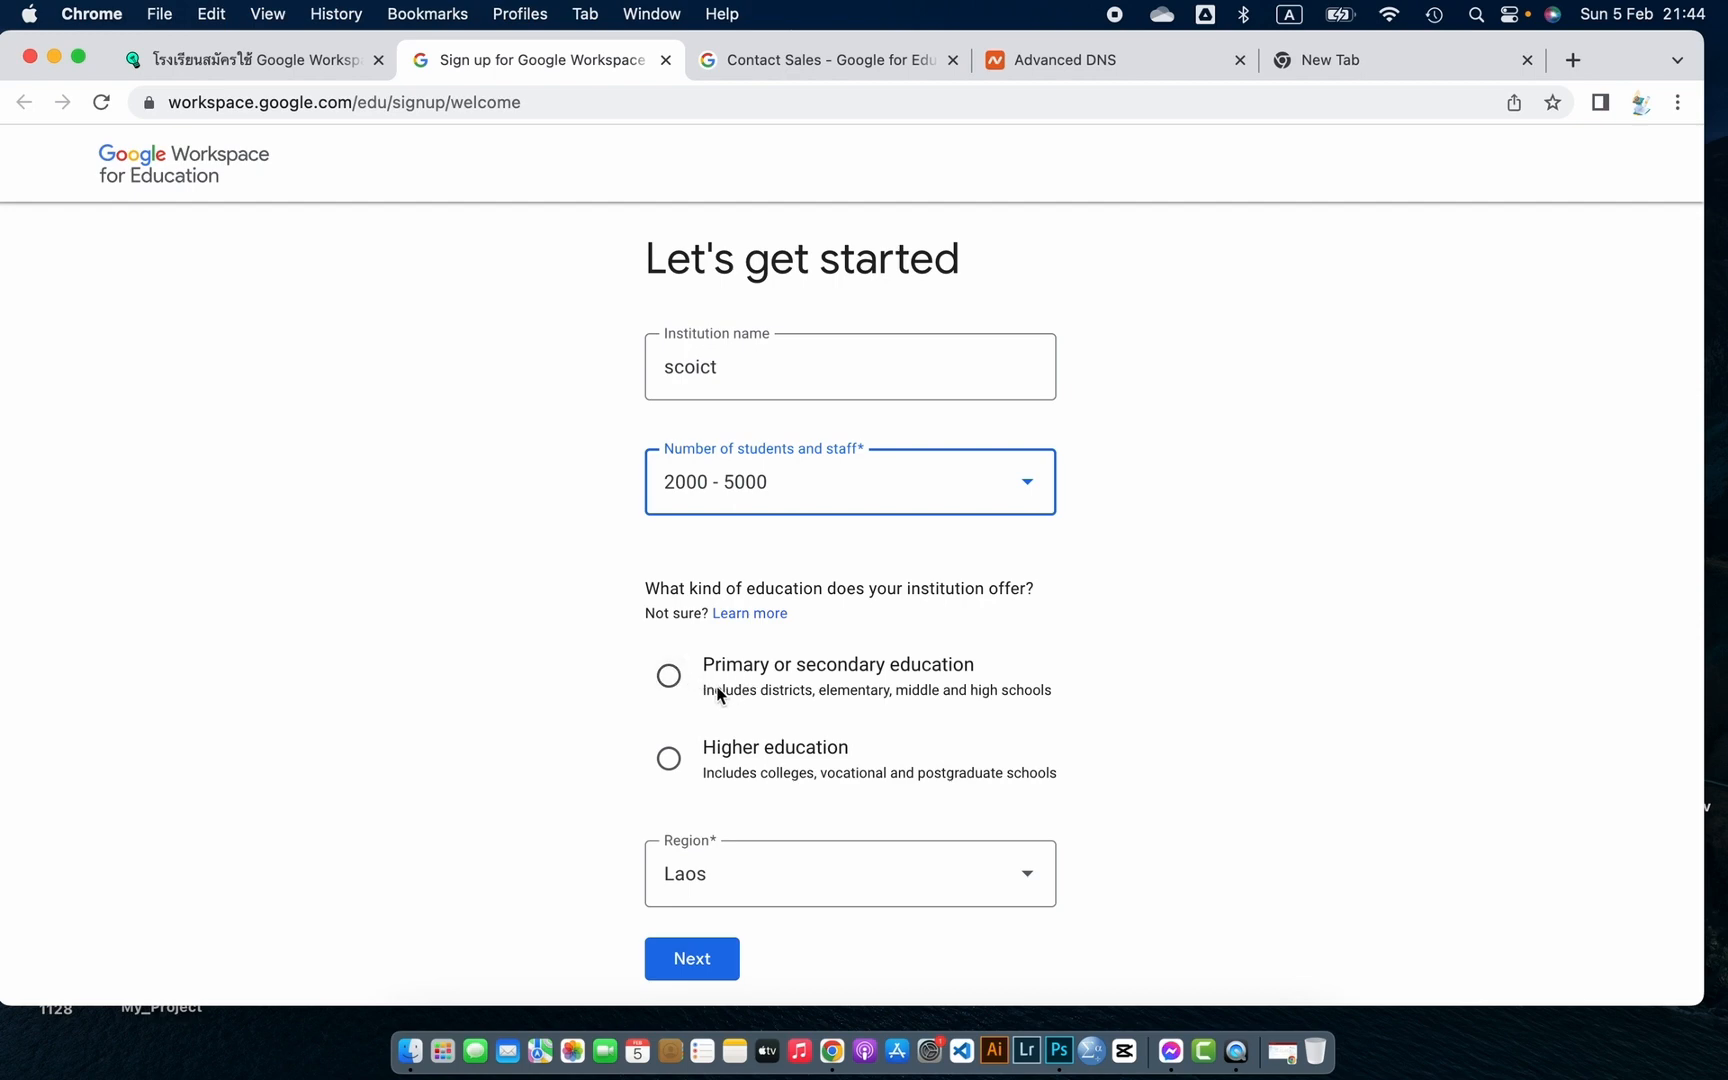
# Mark the institution as Higher education and keep Laos as the region.
pyautogui.click(679, 764)
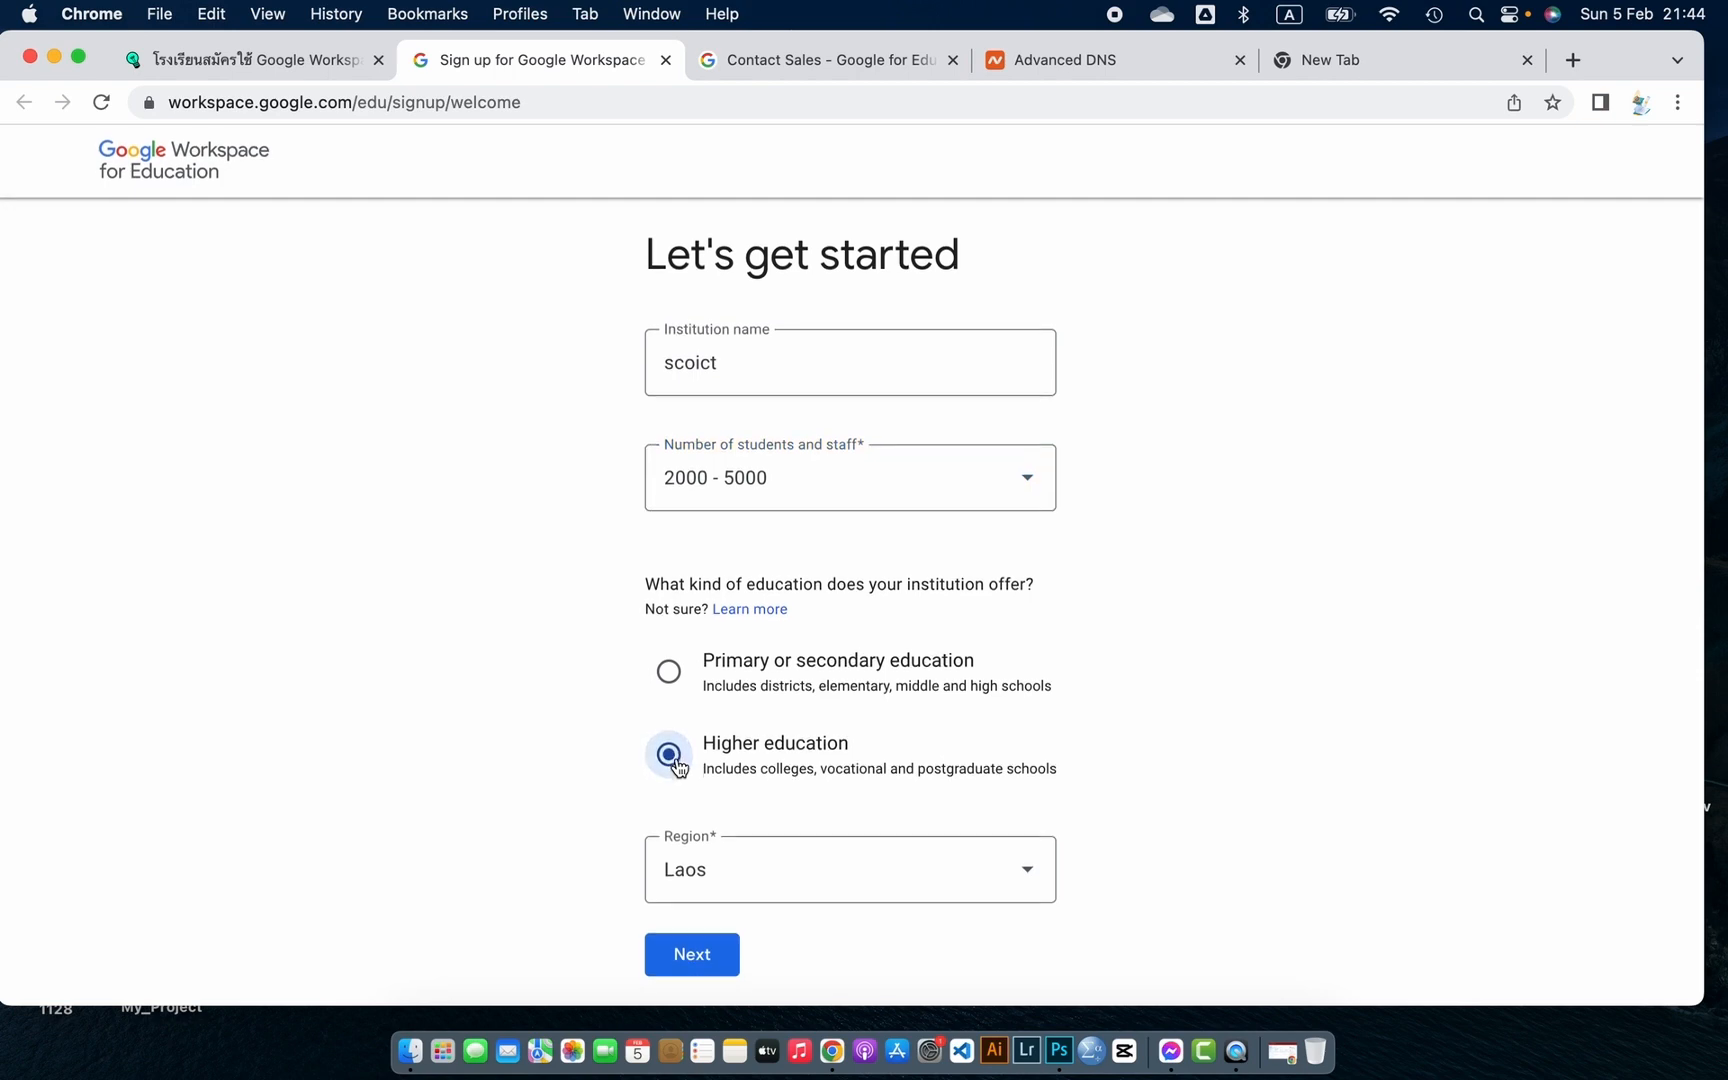
pyautogui.click(743, 886)
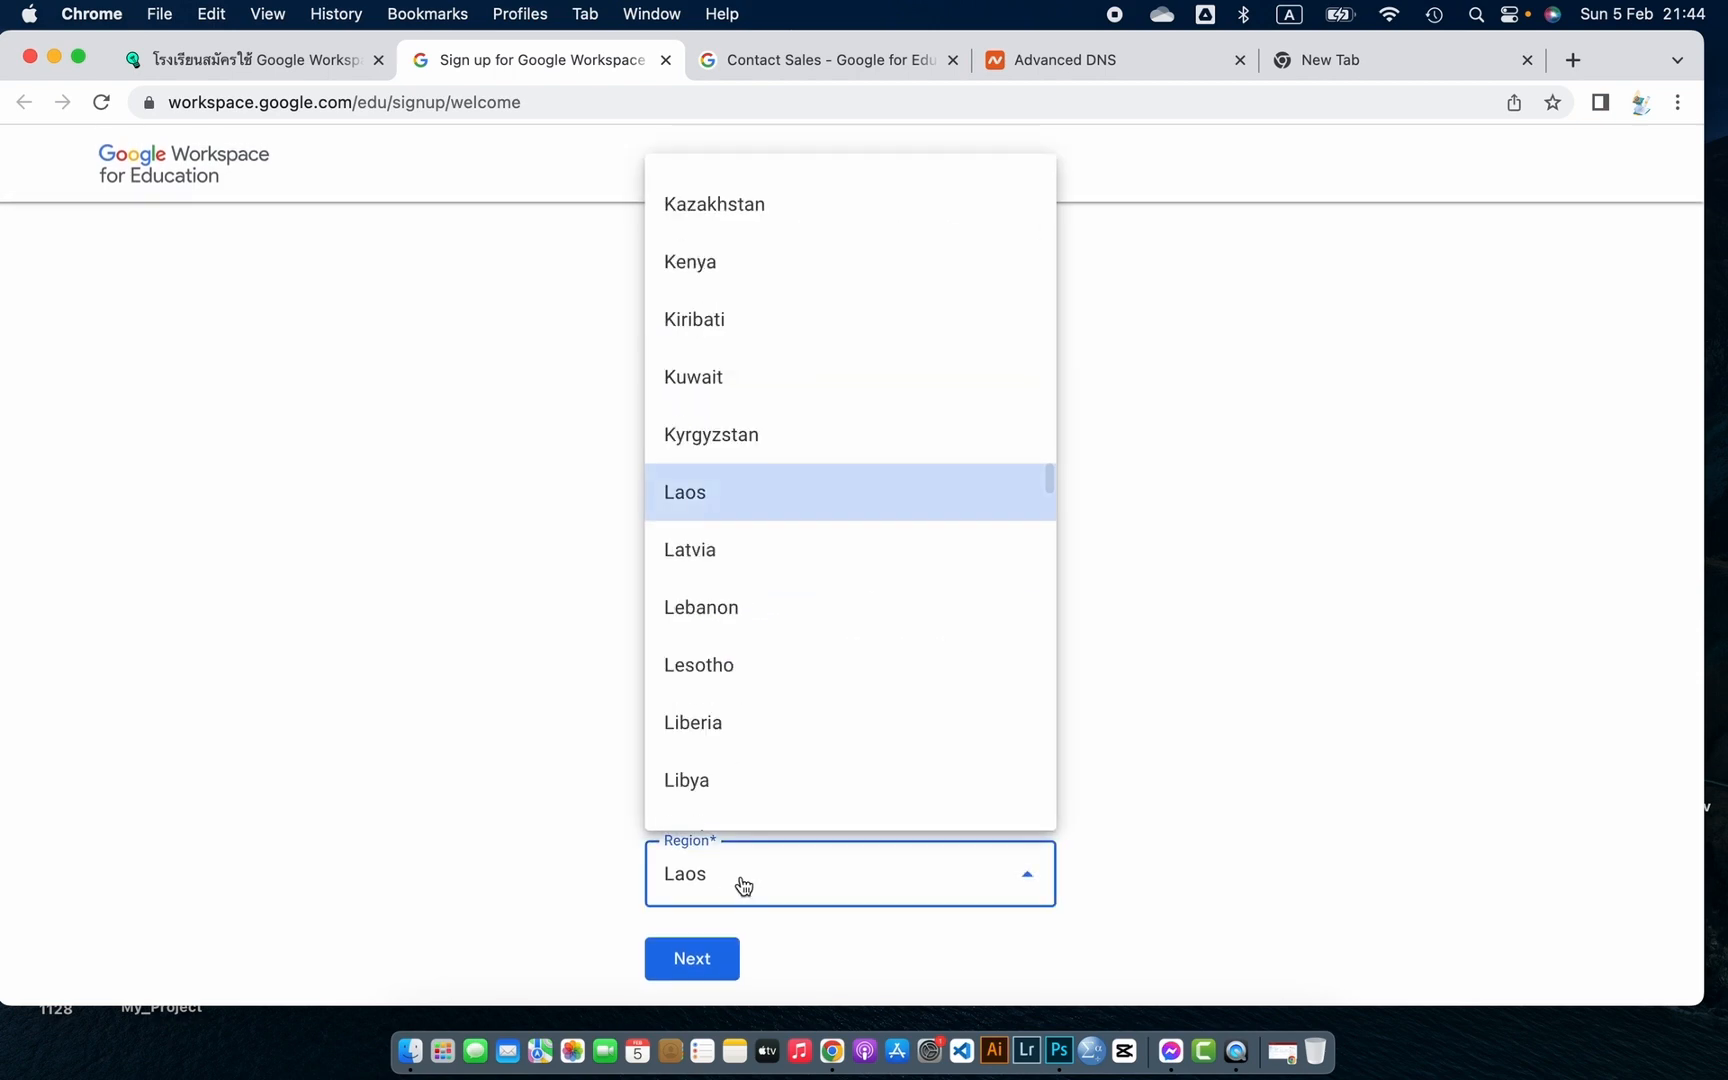
pyautogui.click(743, 886)
pyautogui.scroll(2, 561, 909)
pyautogui.scroll(-2, 561, 909)
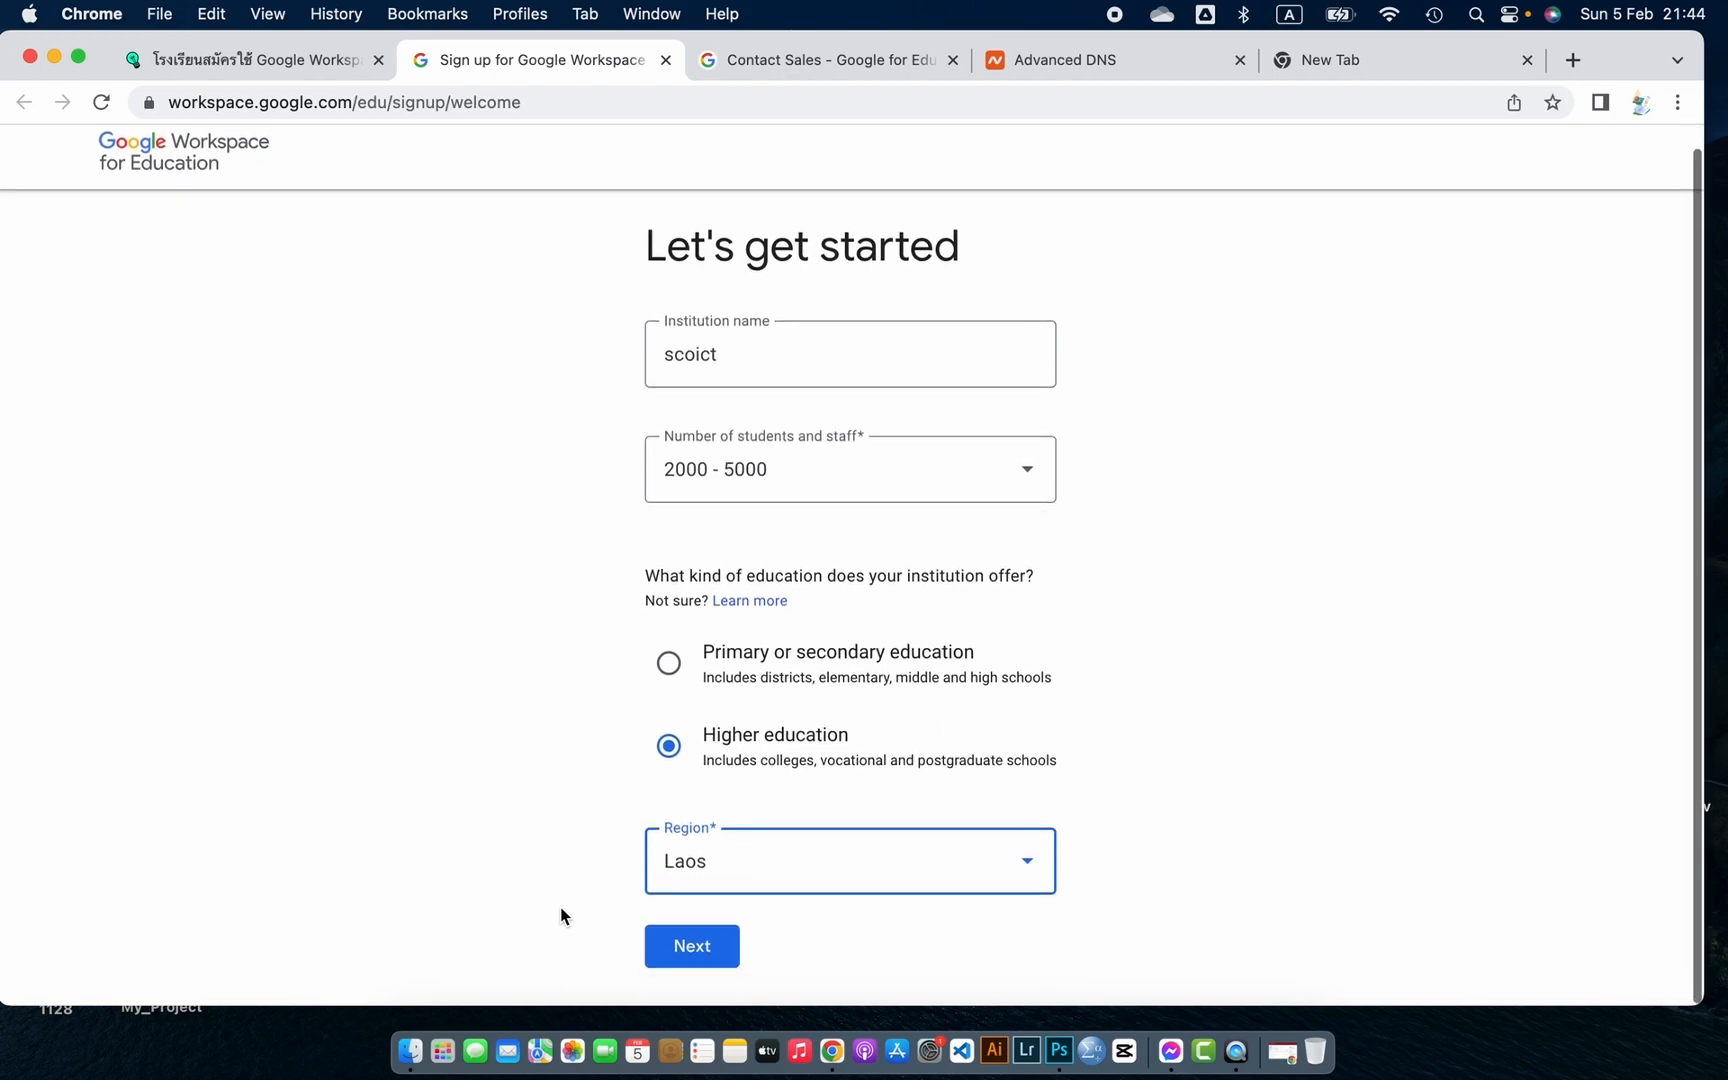
# Move to the contact details step and enter the admin's first and last name.
pyautogui.click(688, 970)
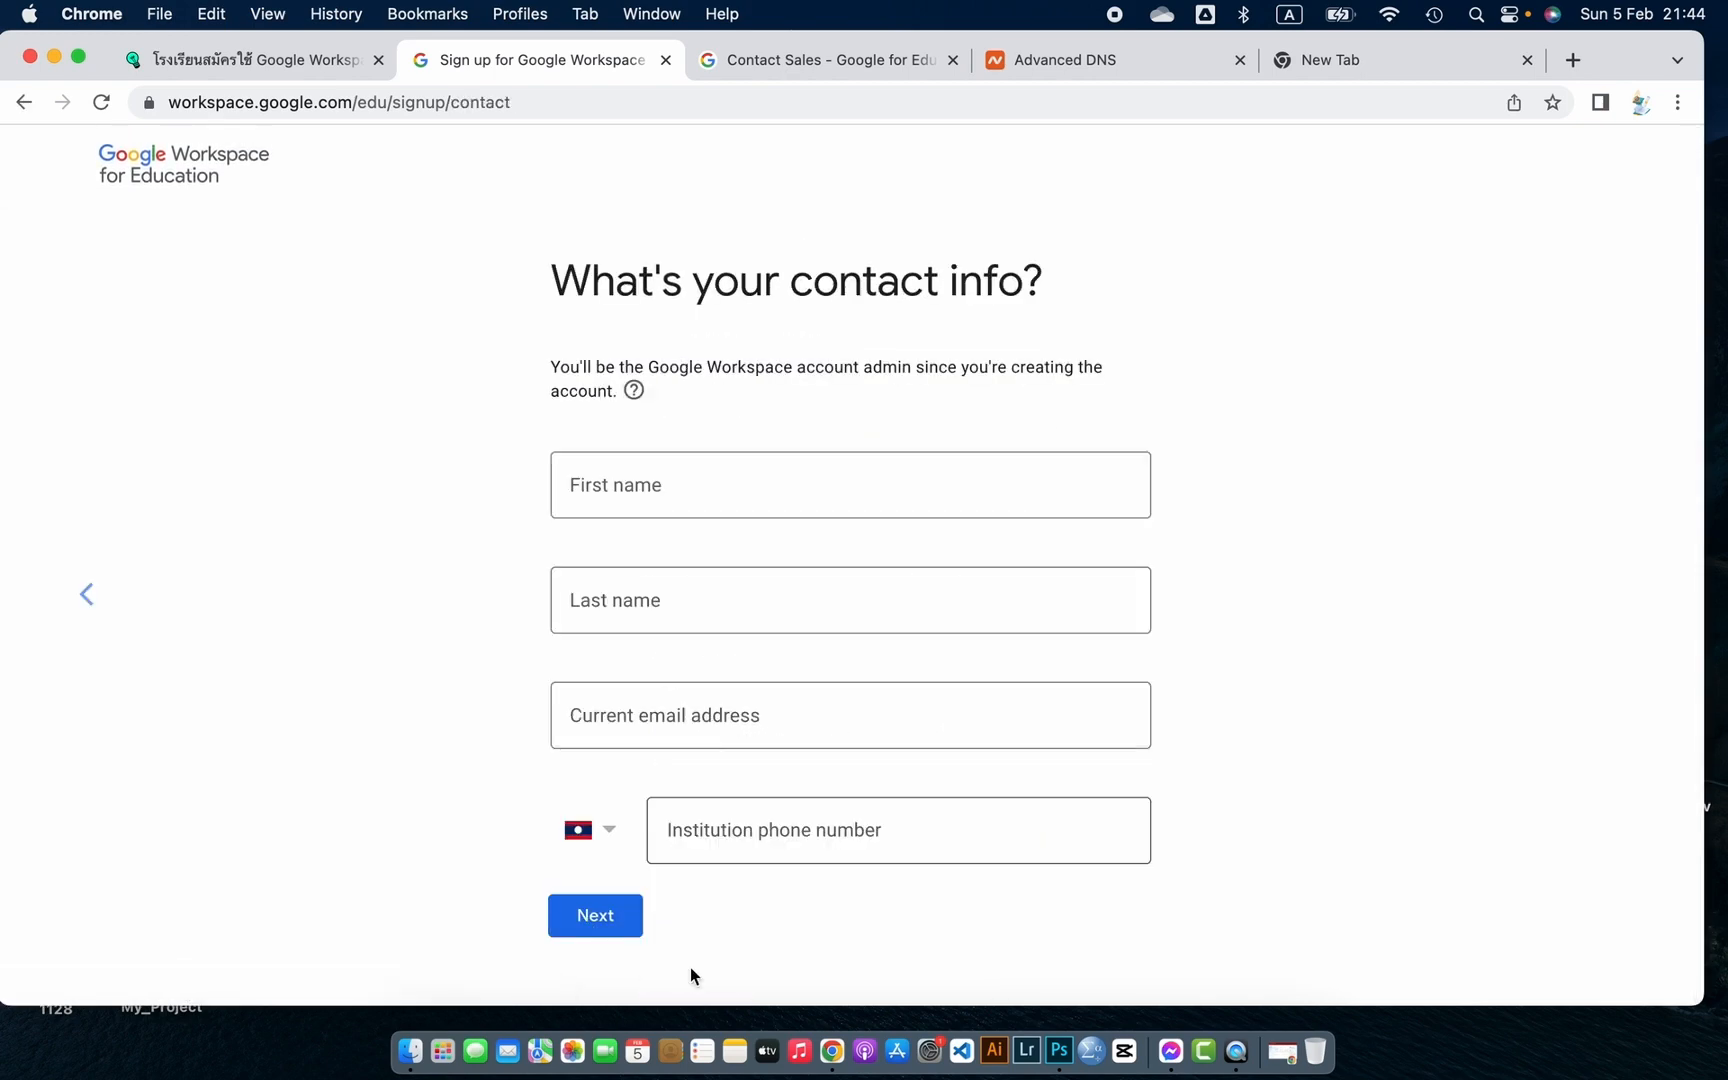
pyautogui.click(679, 487)
pyautogui.write('myscoict')
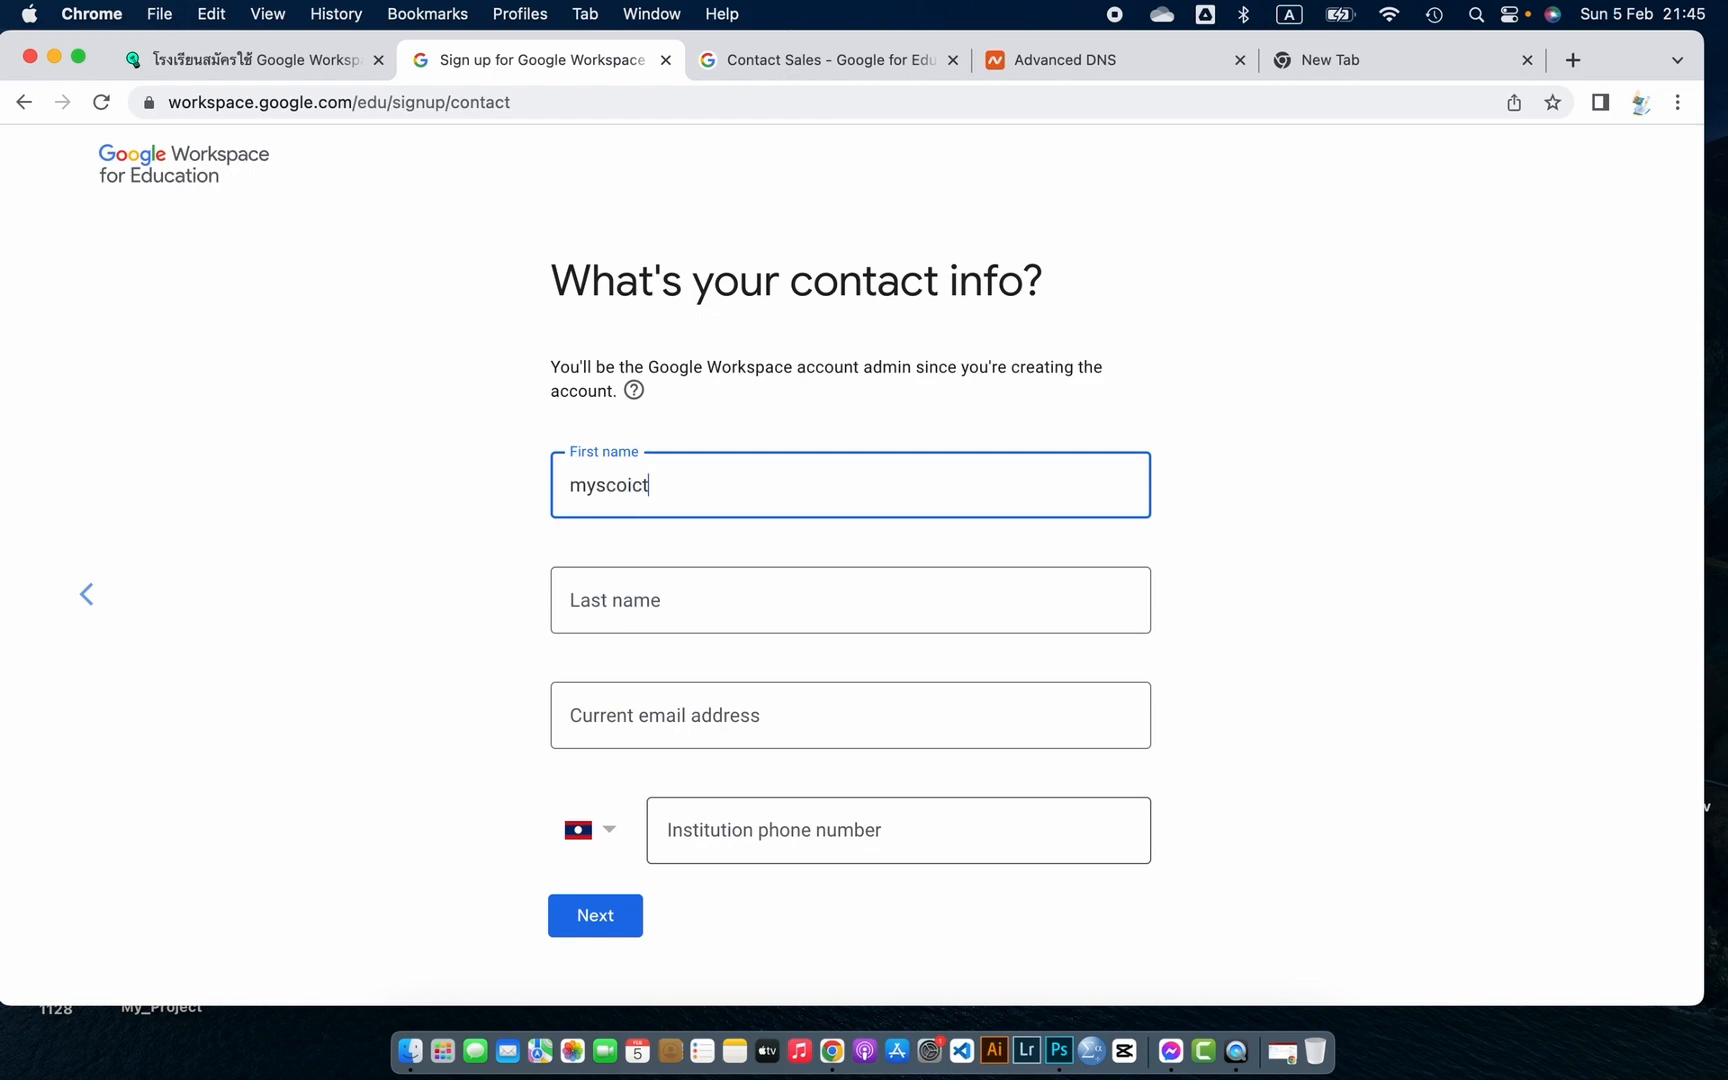
pyautogui.press('Tab')
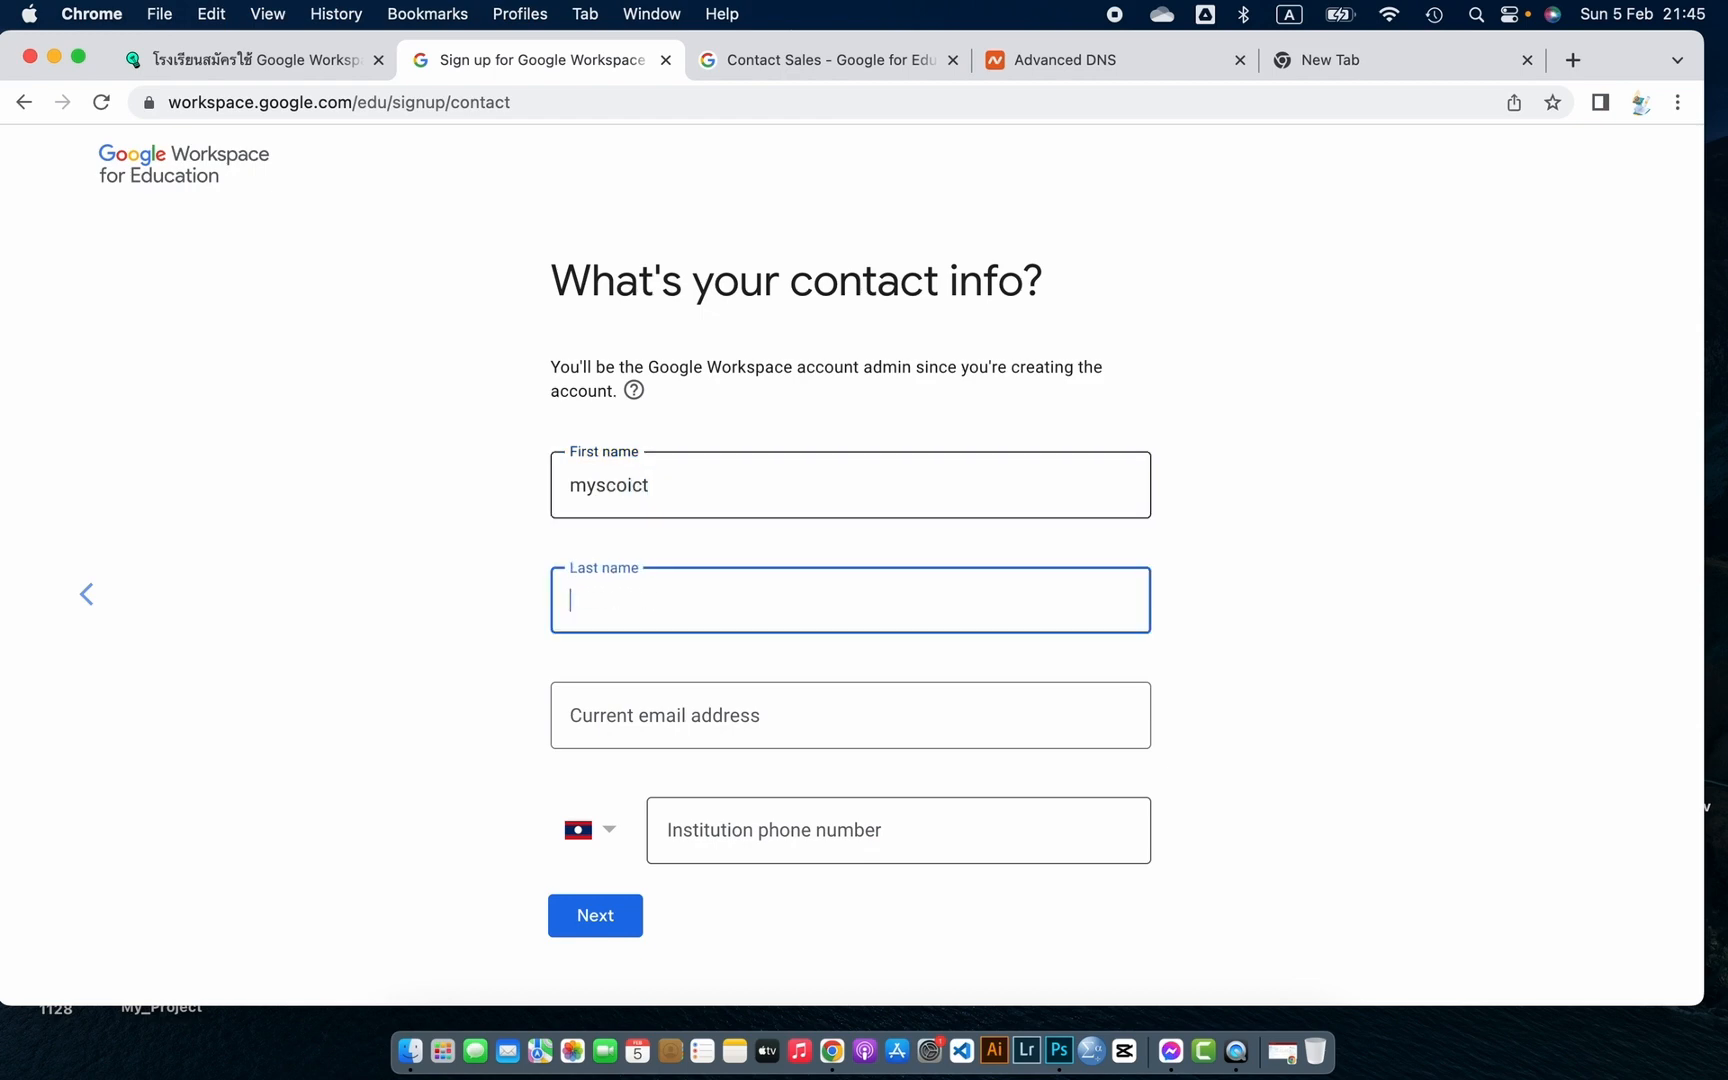
pyautogui.write('p')
pyautogui.write('ict')
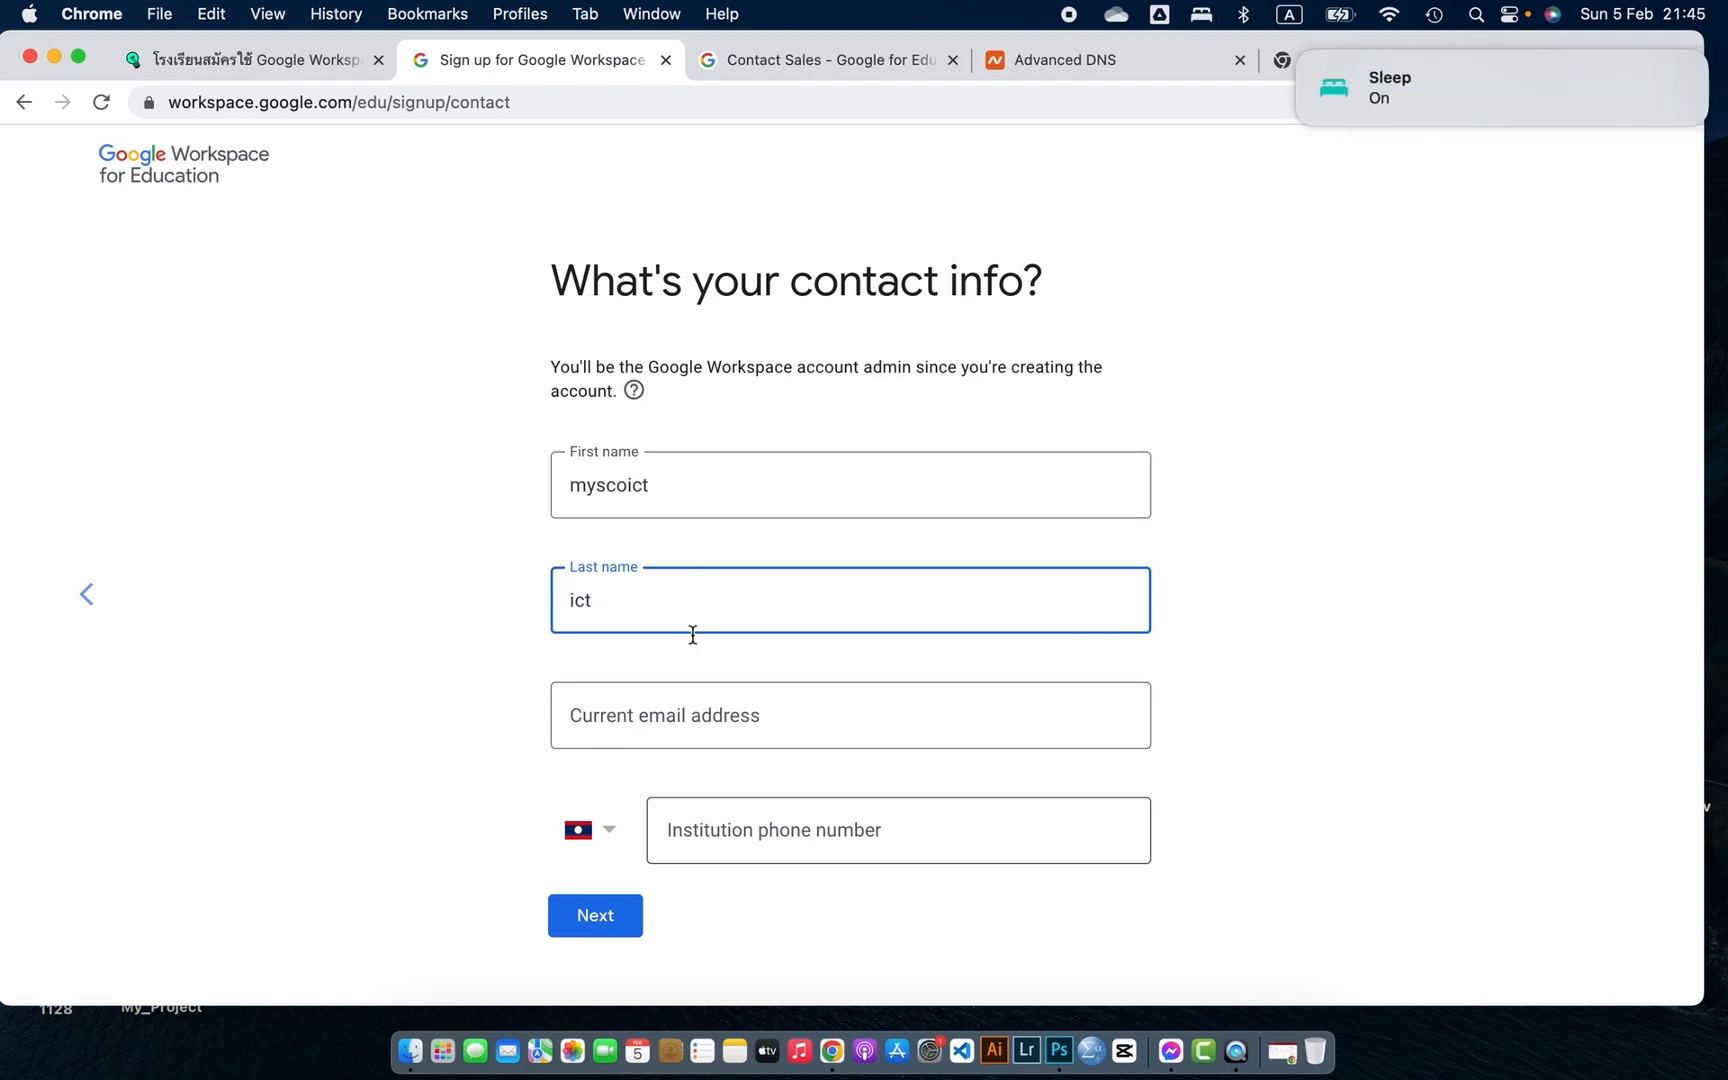
# Enter the admin's current email address, correcting a typo.
pyautogui.click(711, 724)
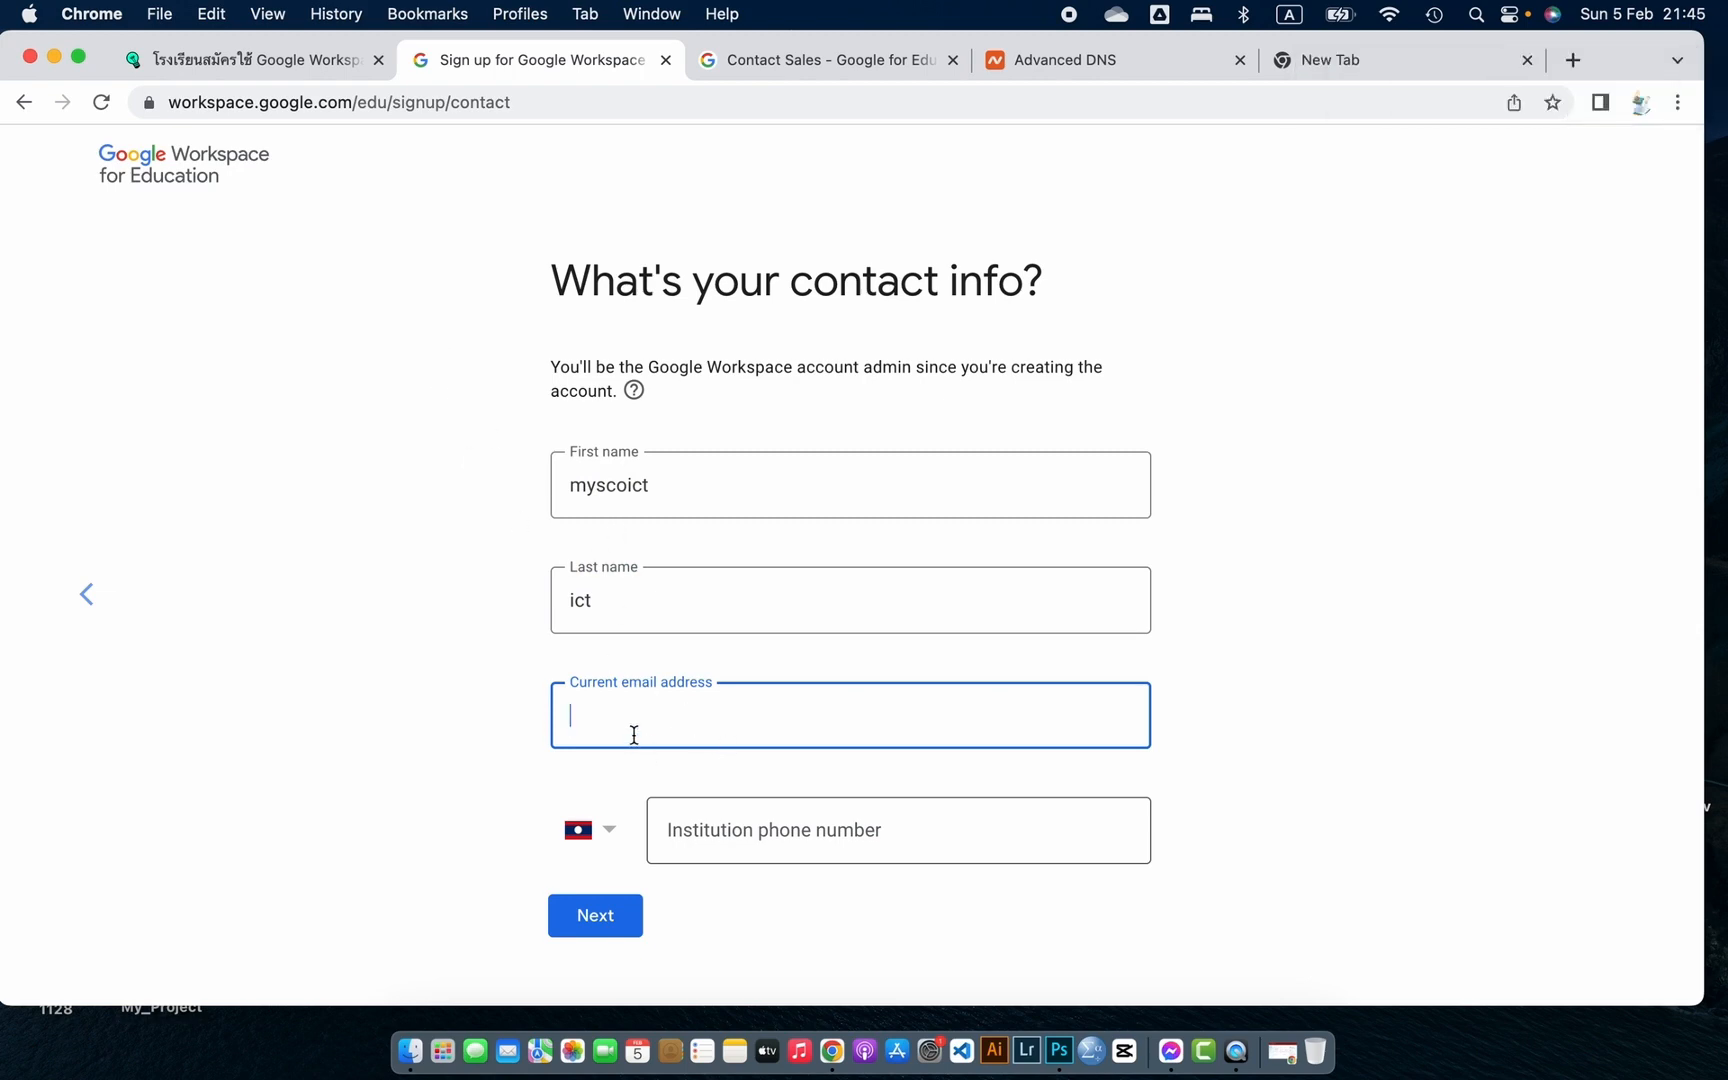
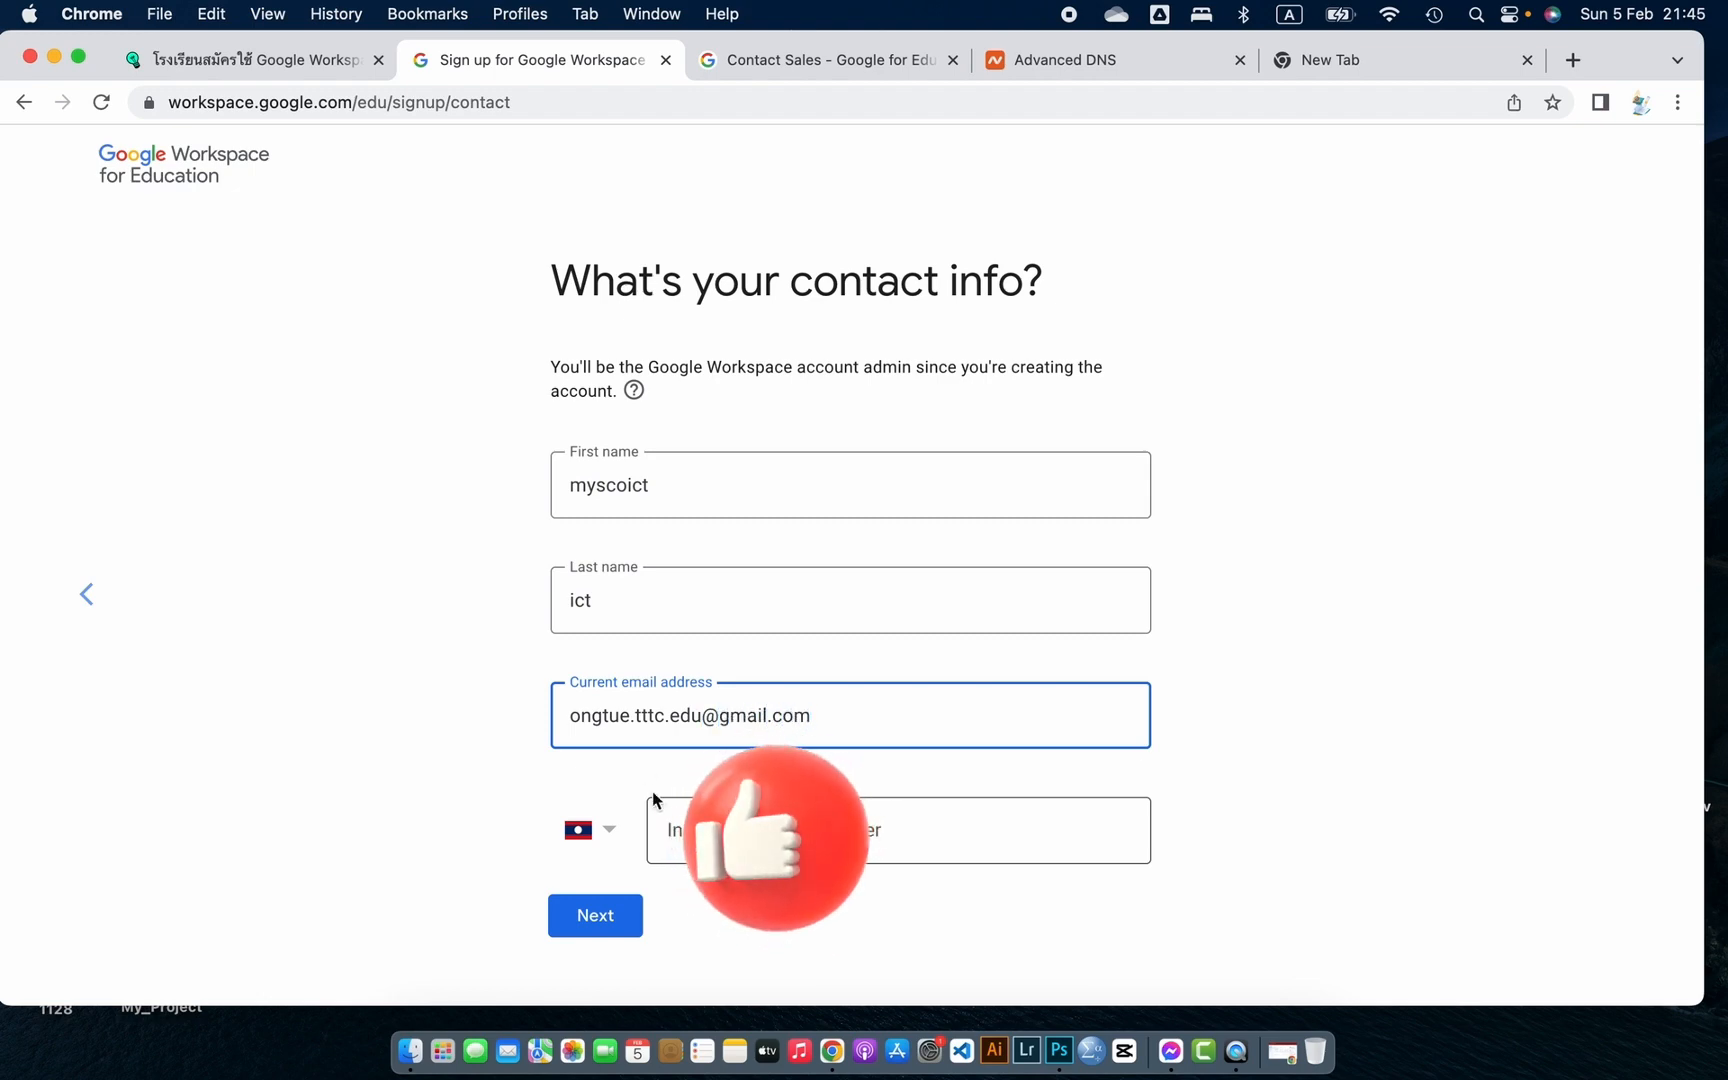
# Enter the institution phone number and submit the contact details.
pyautogui.click(716, 830)
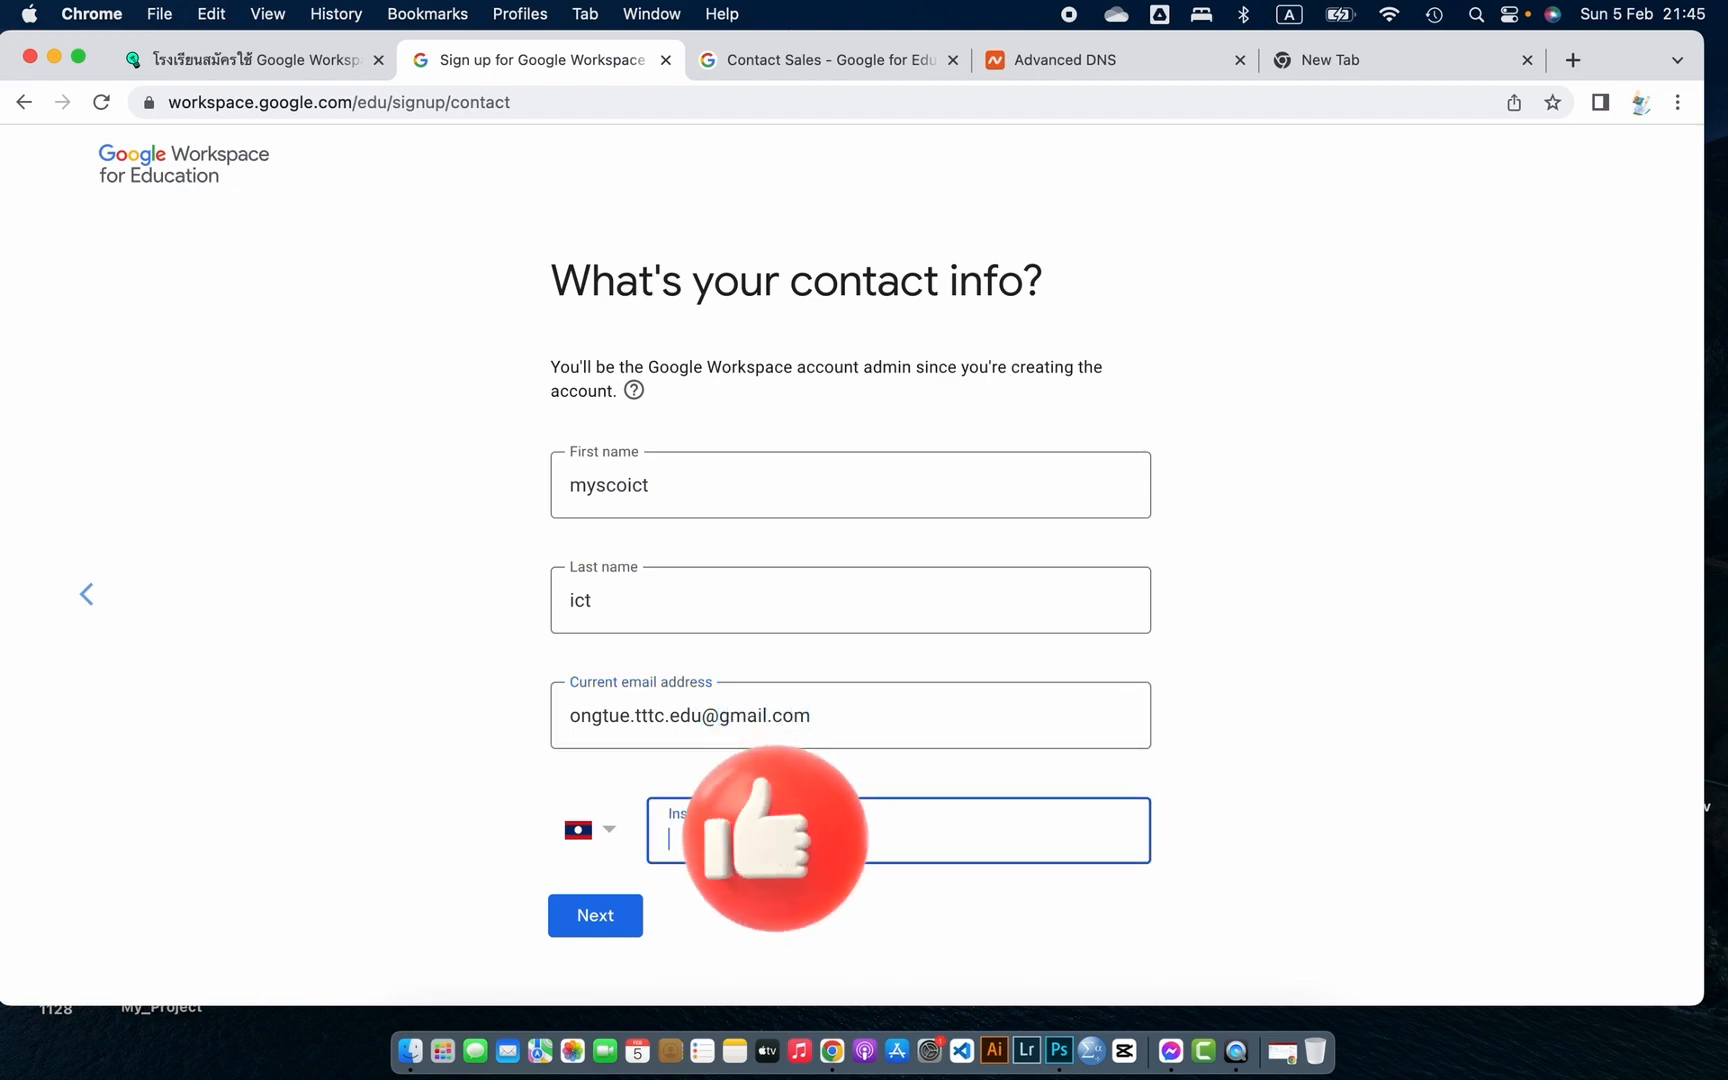
pyautogui.write('59')
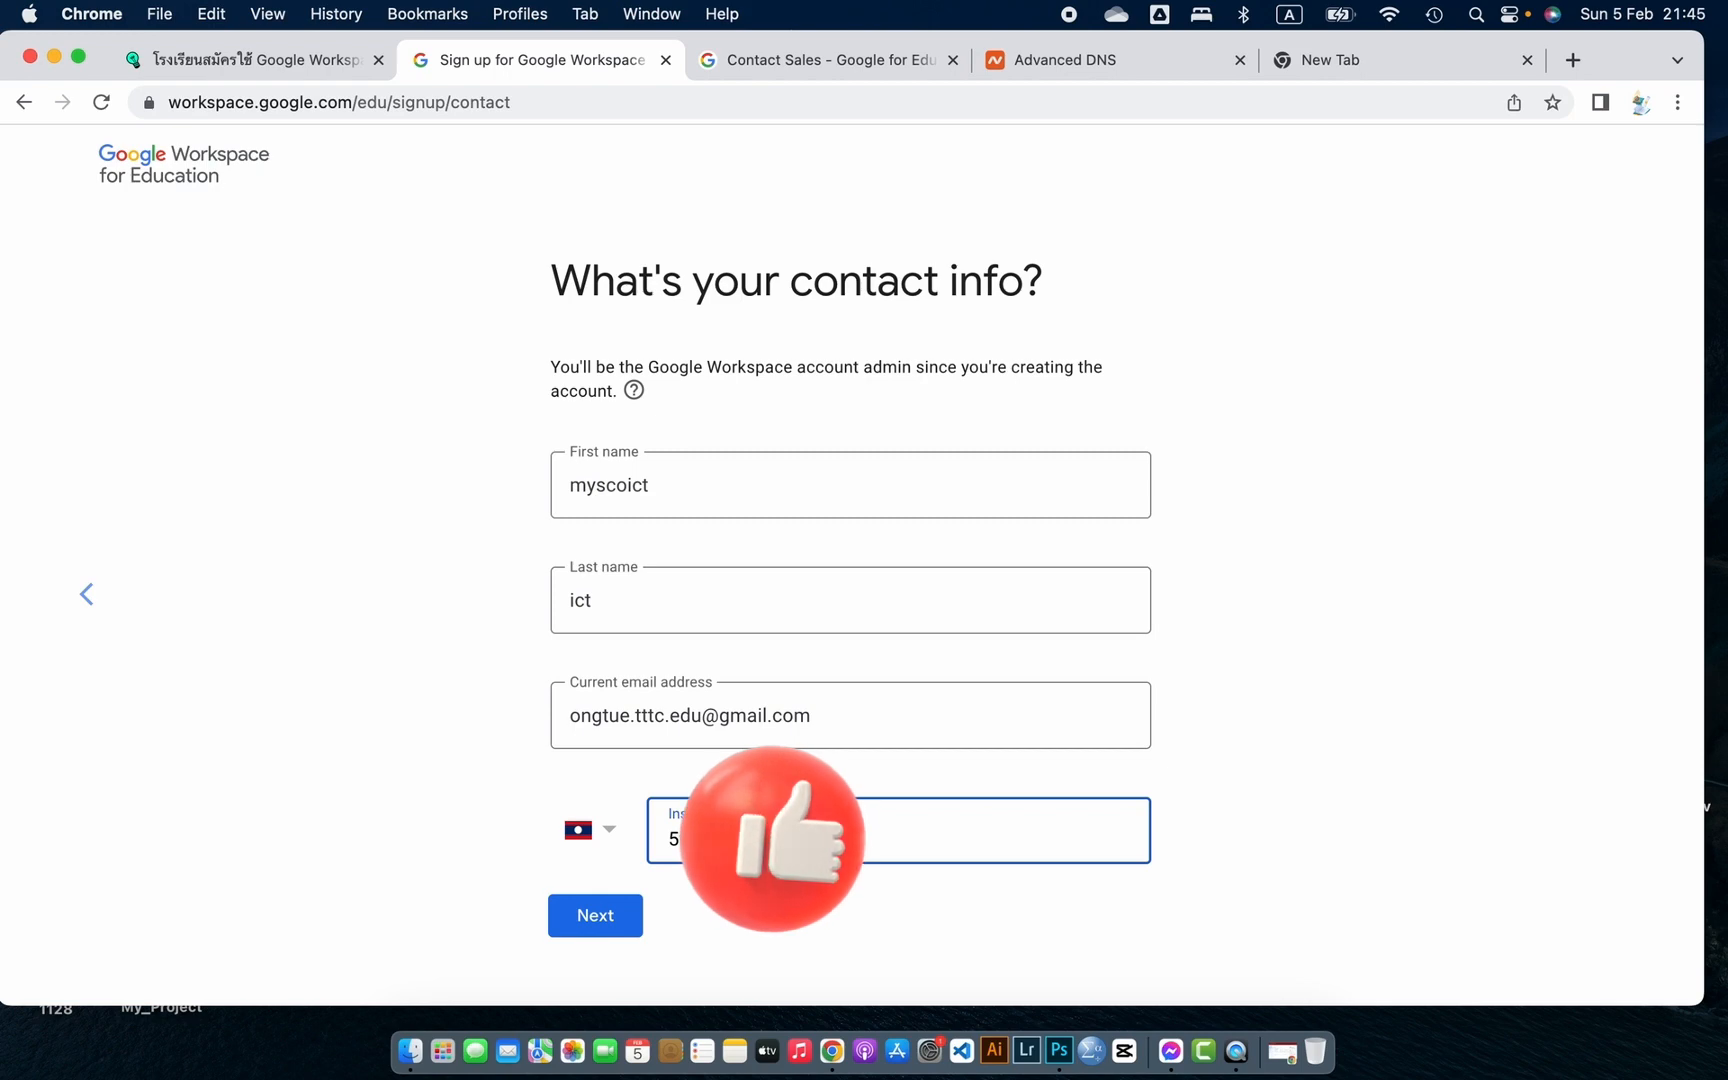
pyautogui.write('7588')
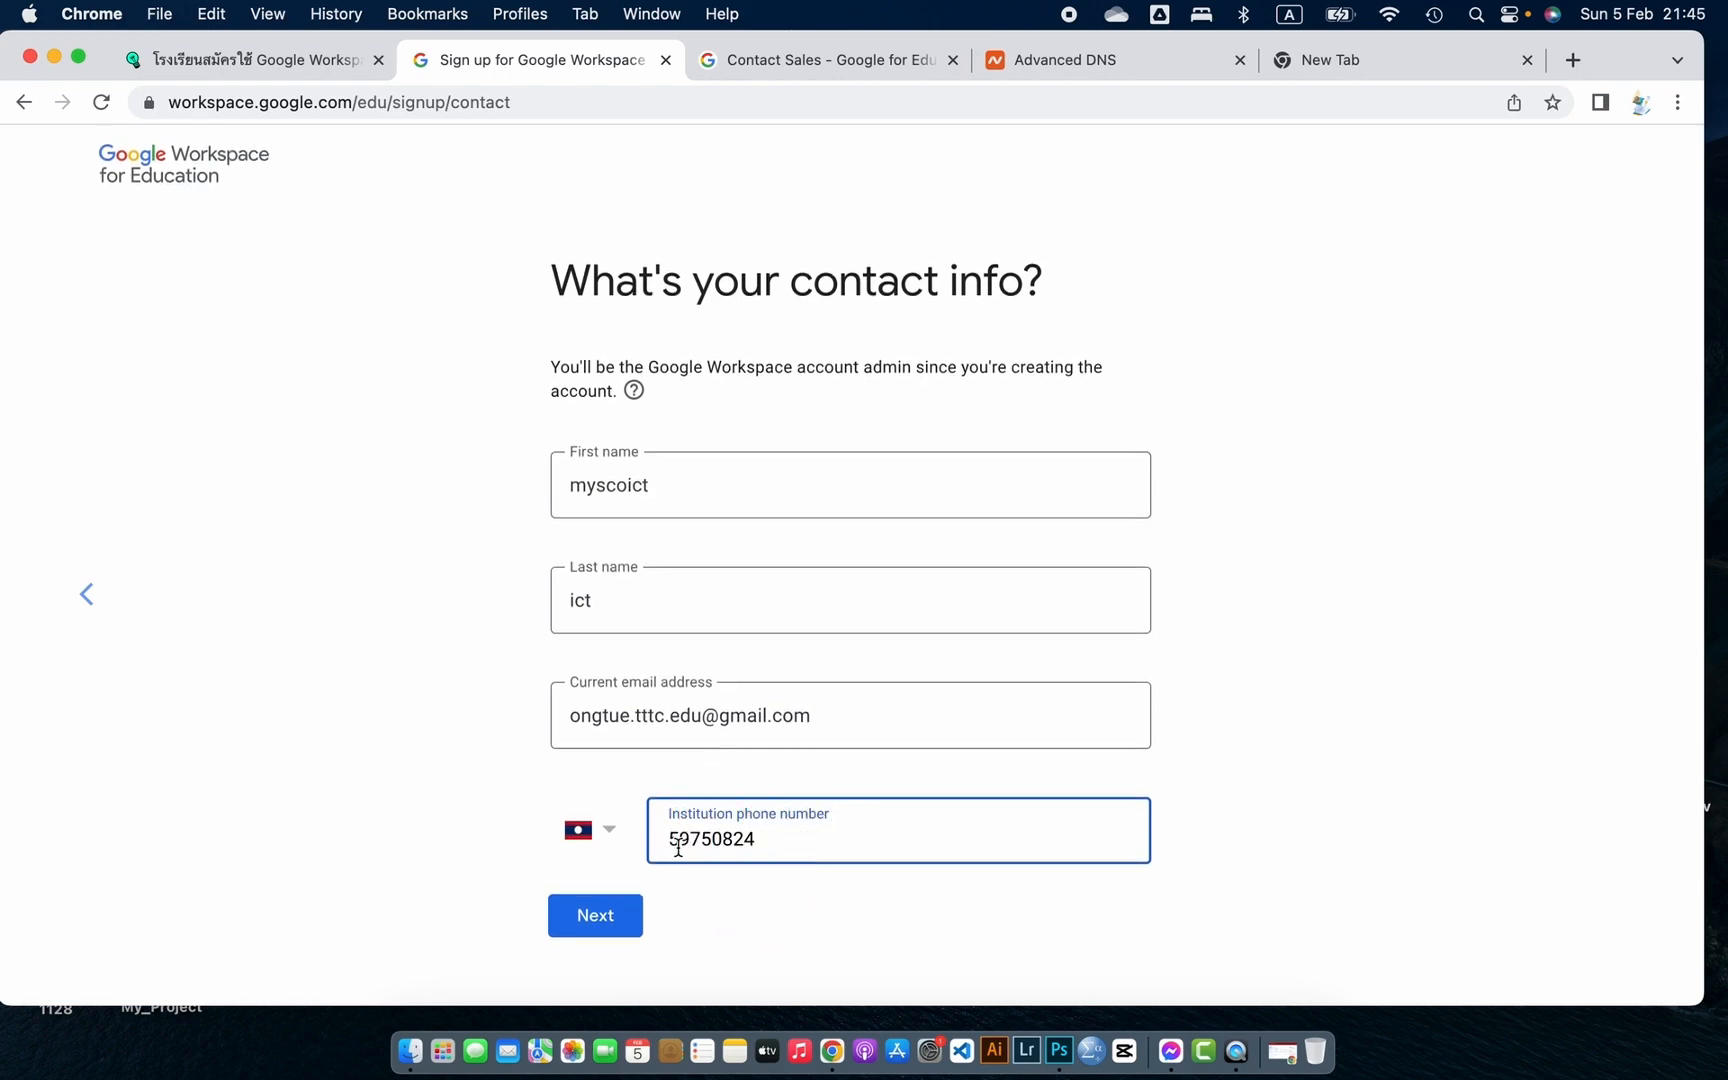
pyautogui.click(672, 844)
pyautogui.write('20')
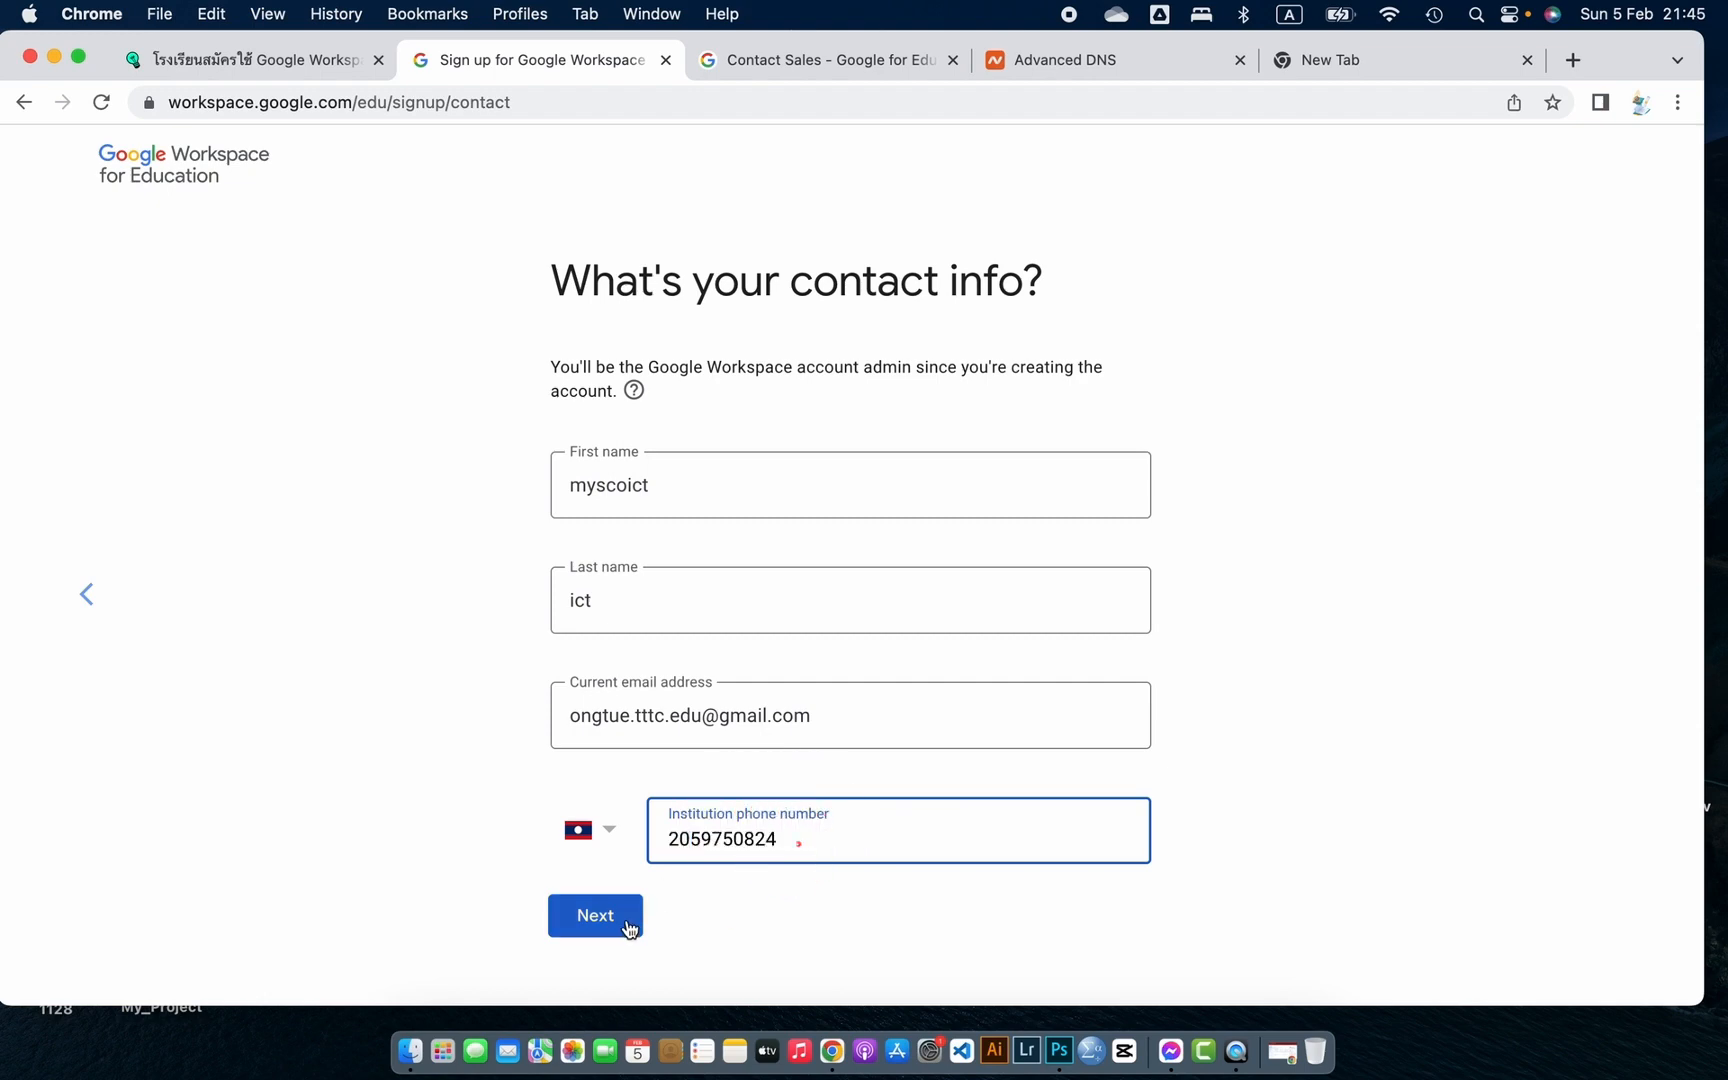
pyautogui.click(612, 921)
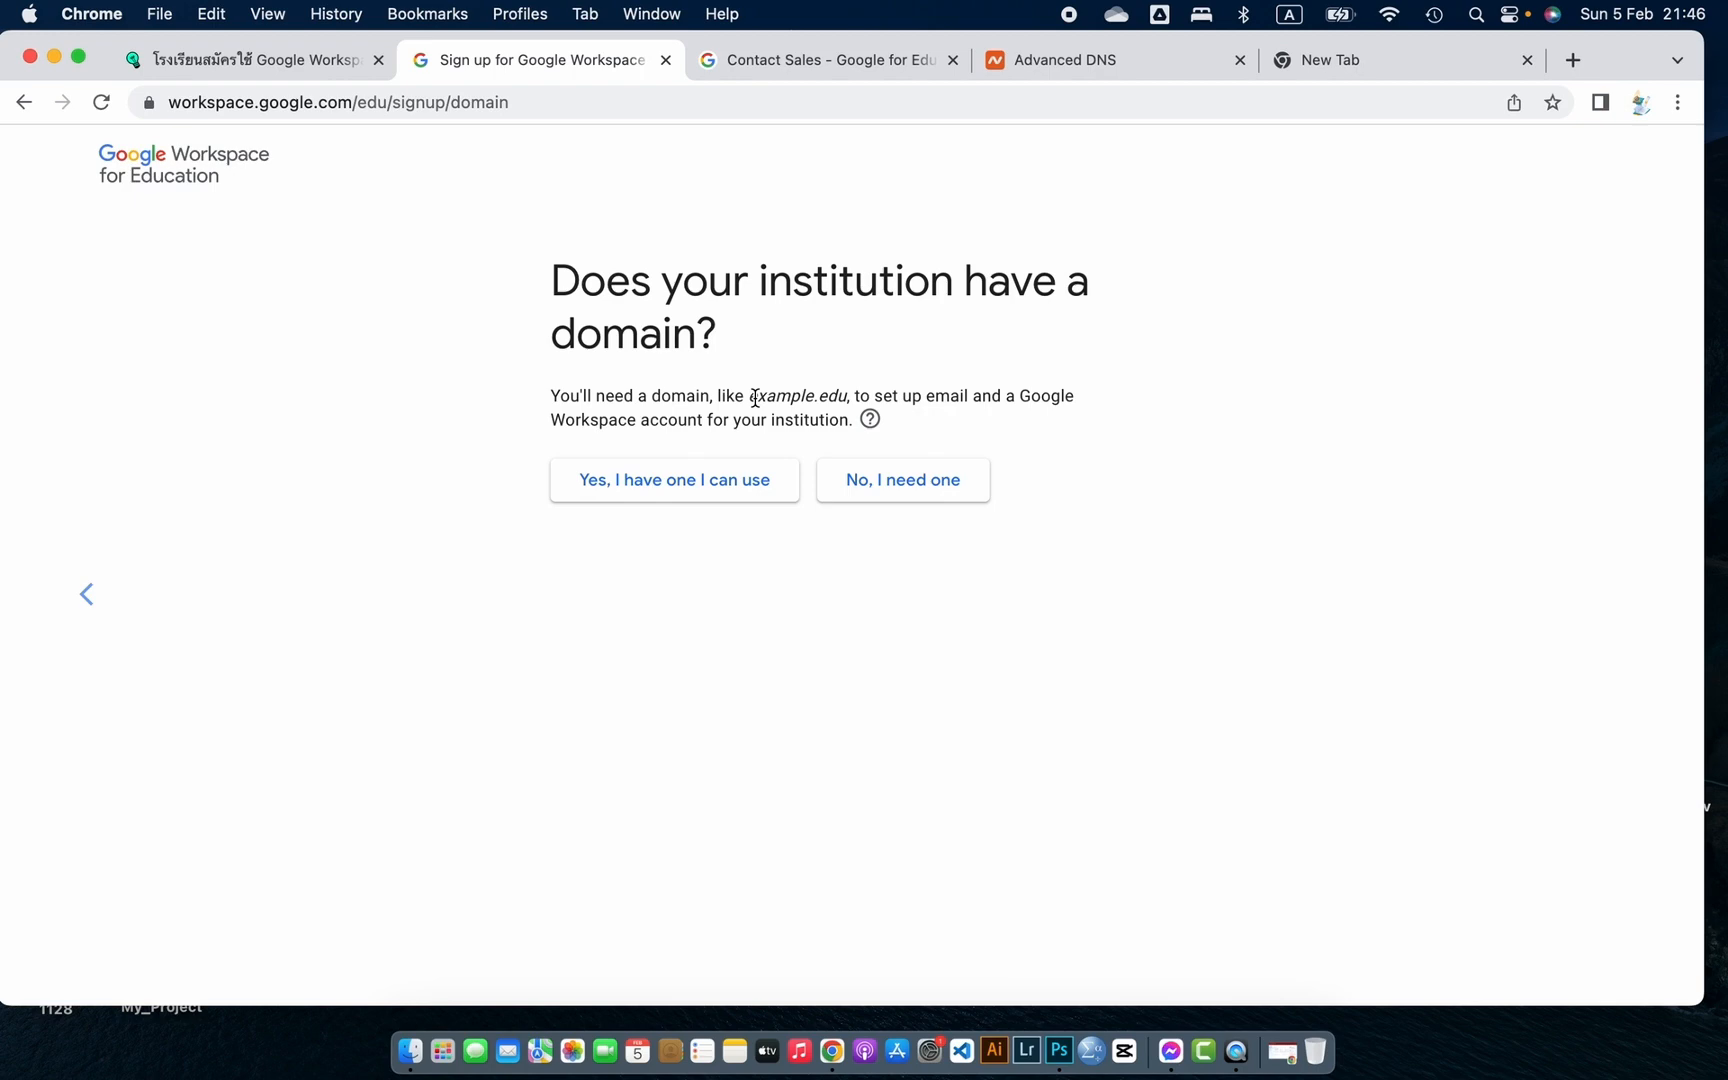
# Indicate the institution already has a domain and submit scoict.com.
pyautogui.moveTo(757, 398); pyautogui.dragTo(849, 400)
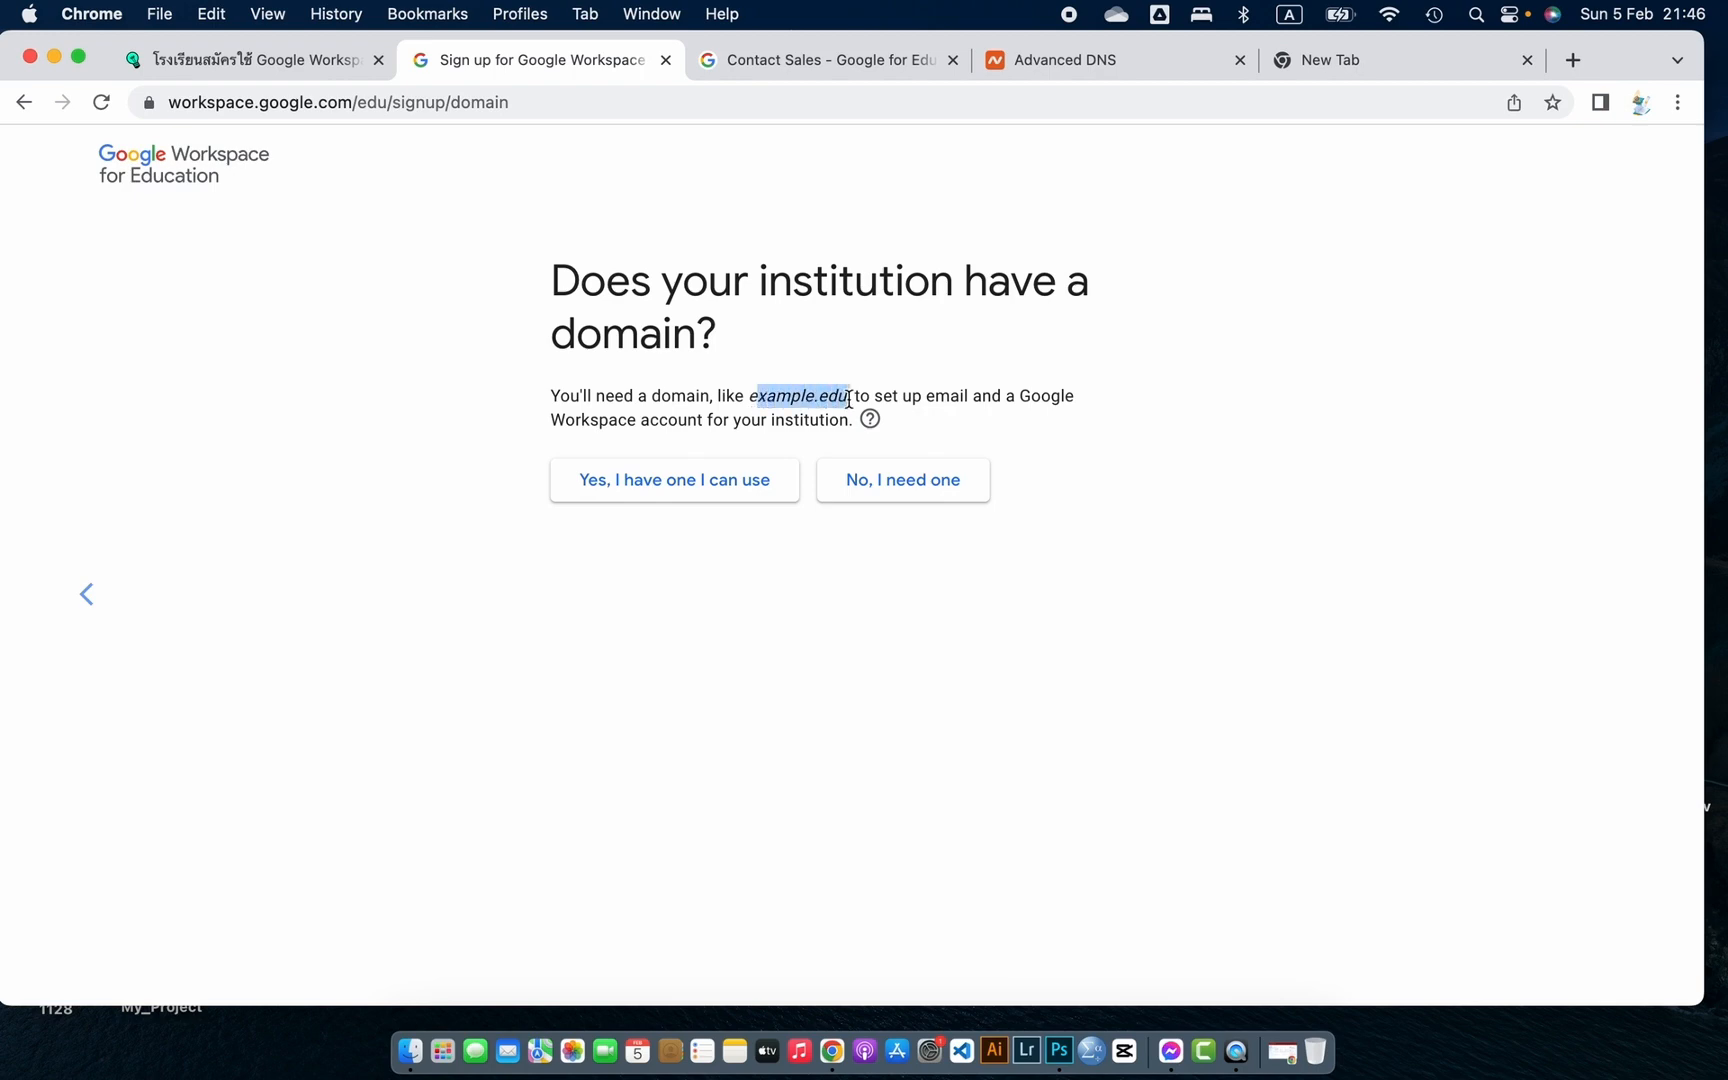
pyautogui.click(716, 421)
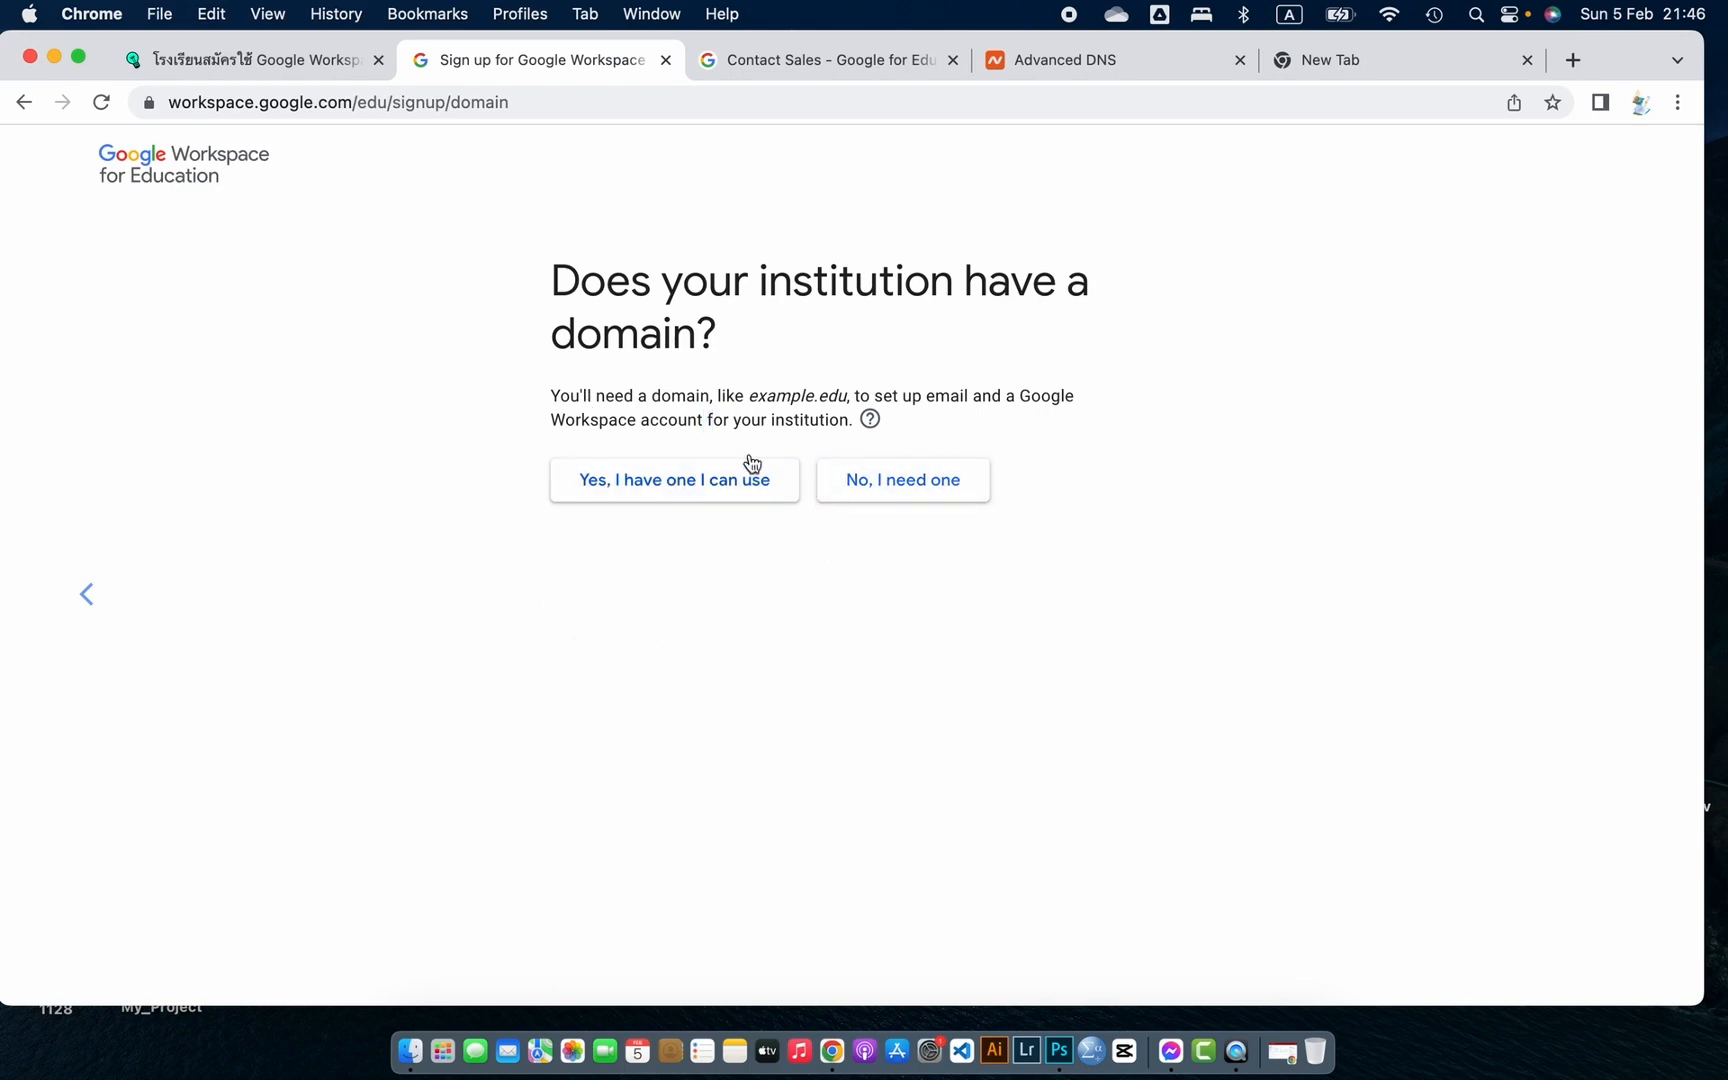
pyautogui.click(648, 486)
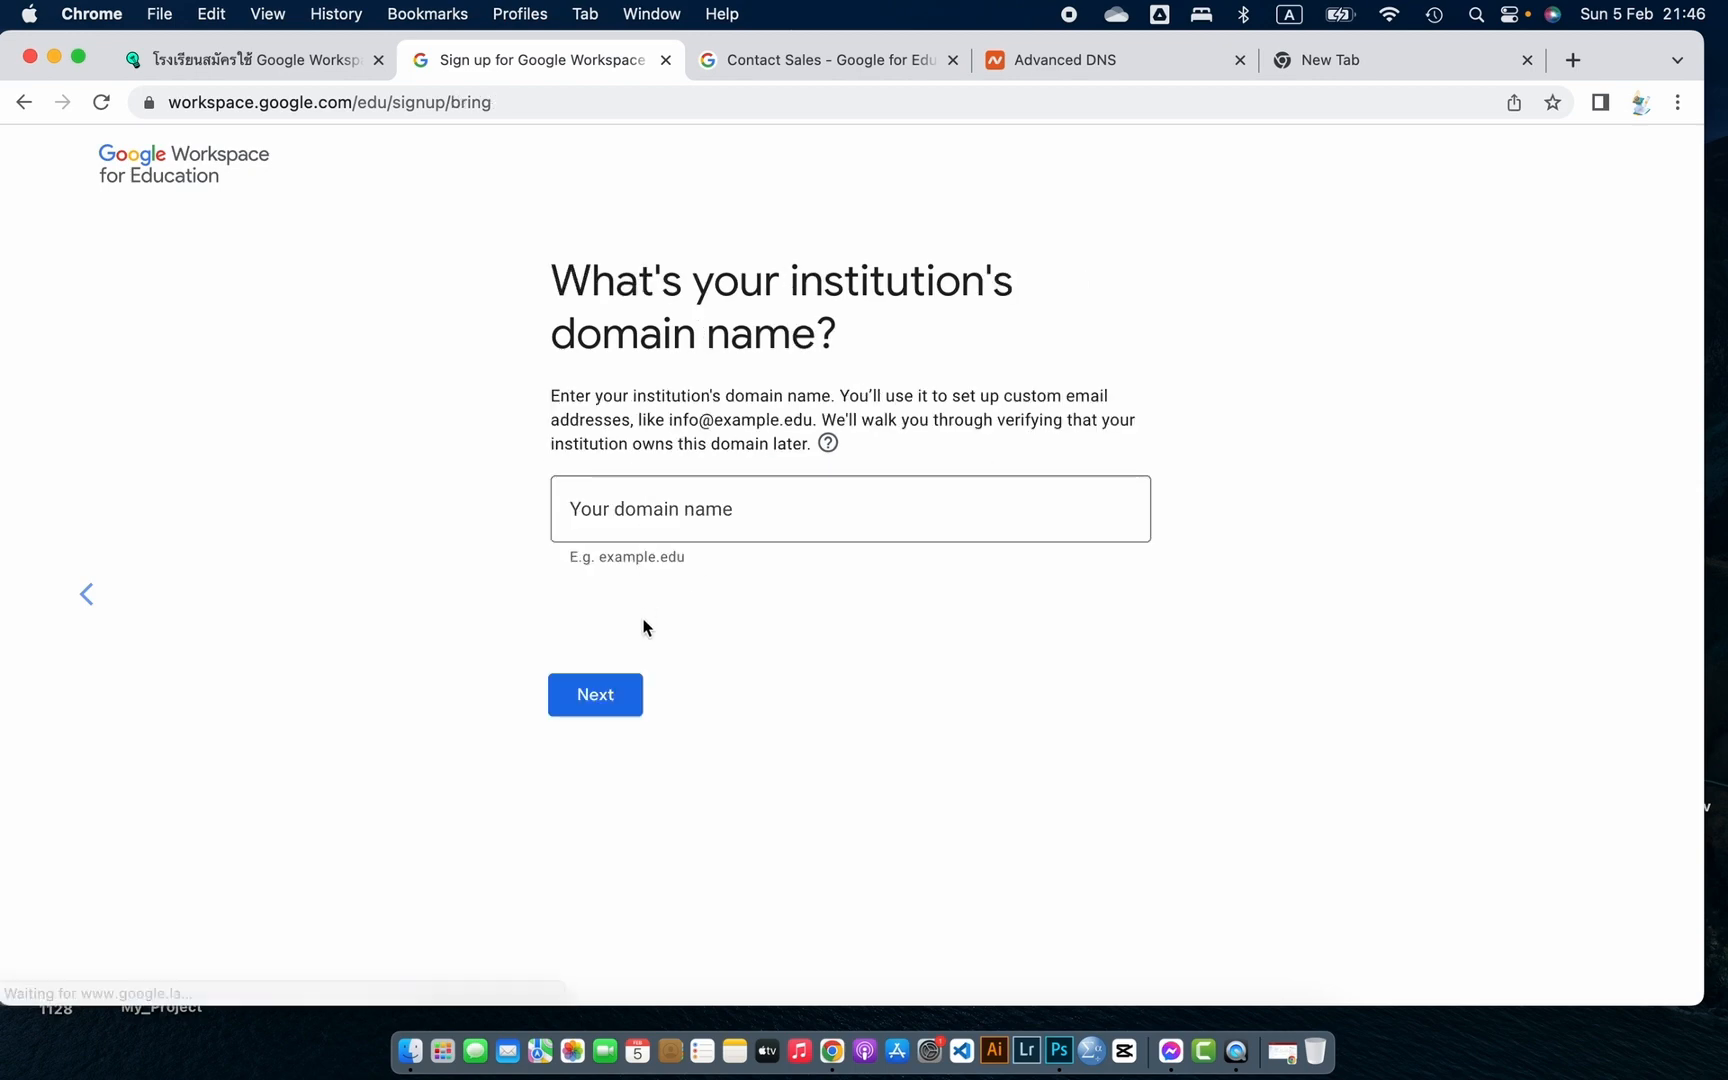
pyautogui.click(698, 514)
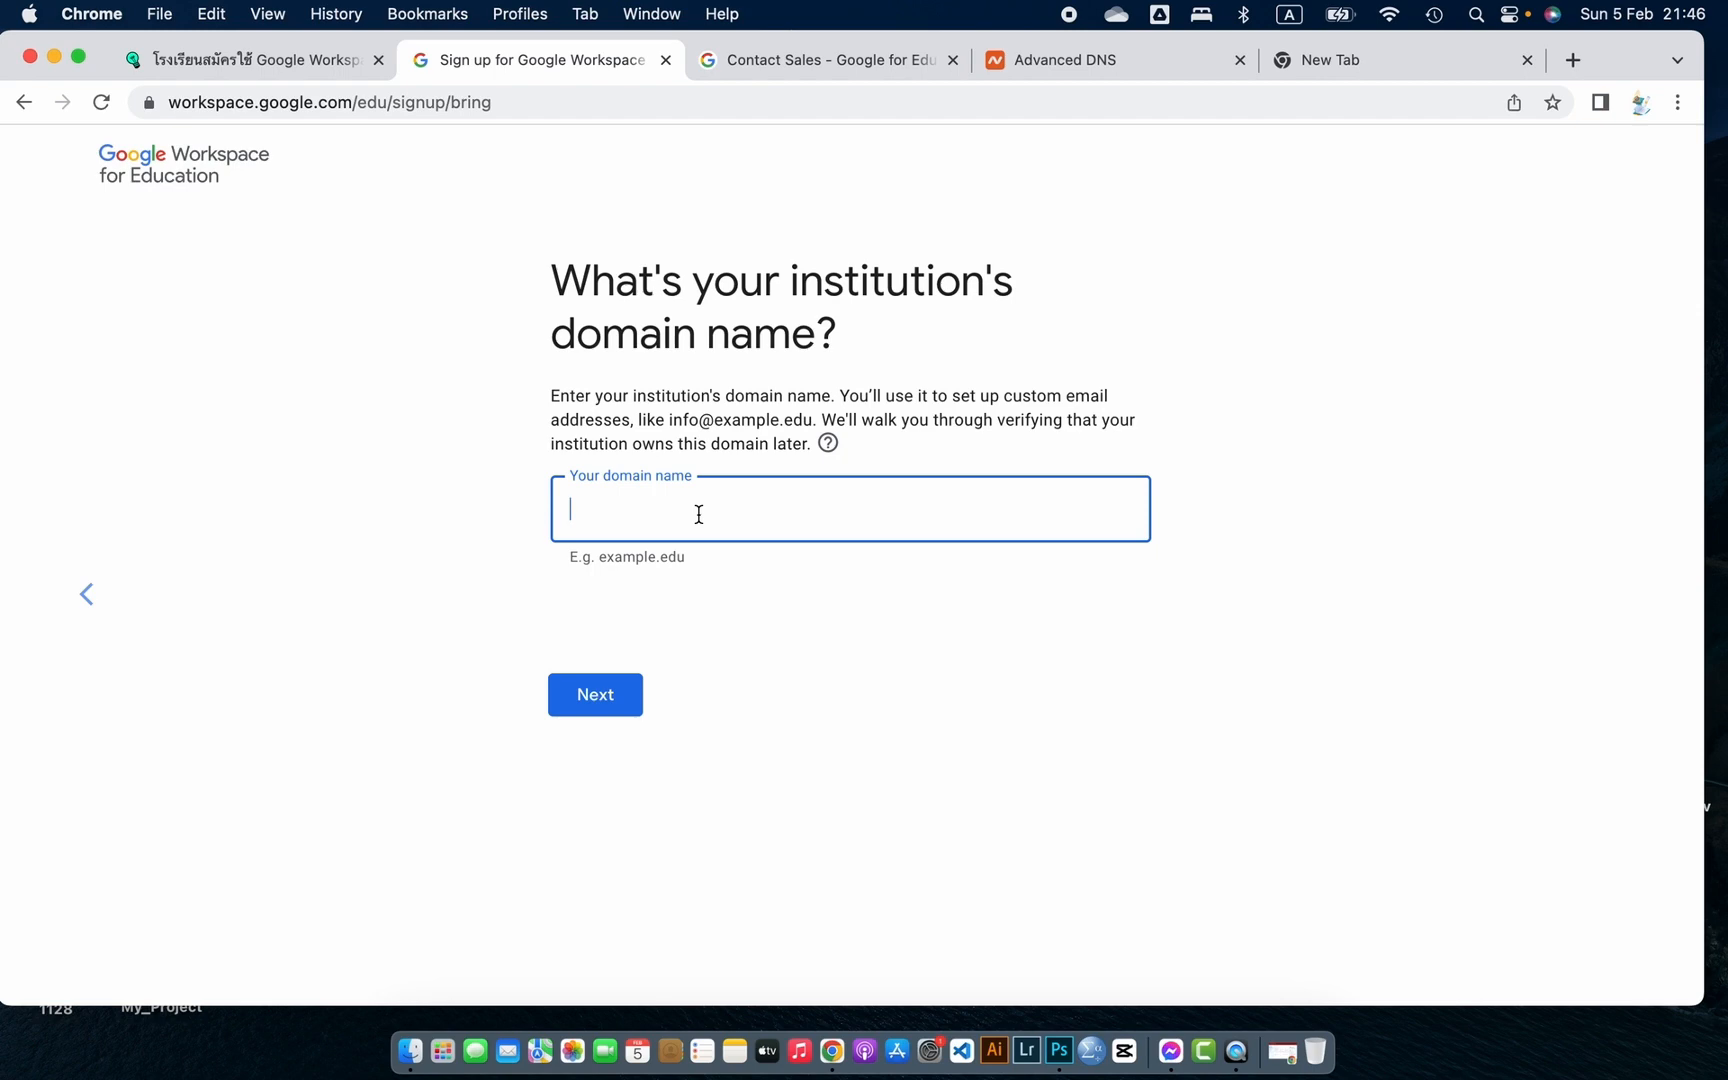
pyautogui.write('on')
pyautogui.write('scoic')
pyautogui.write('t.com')
pyautogui.moveTo(683, 507); pyautogui.dragTo(505, 517)
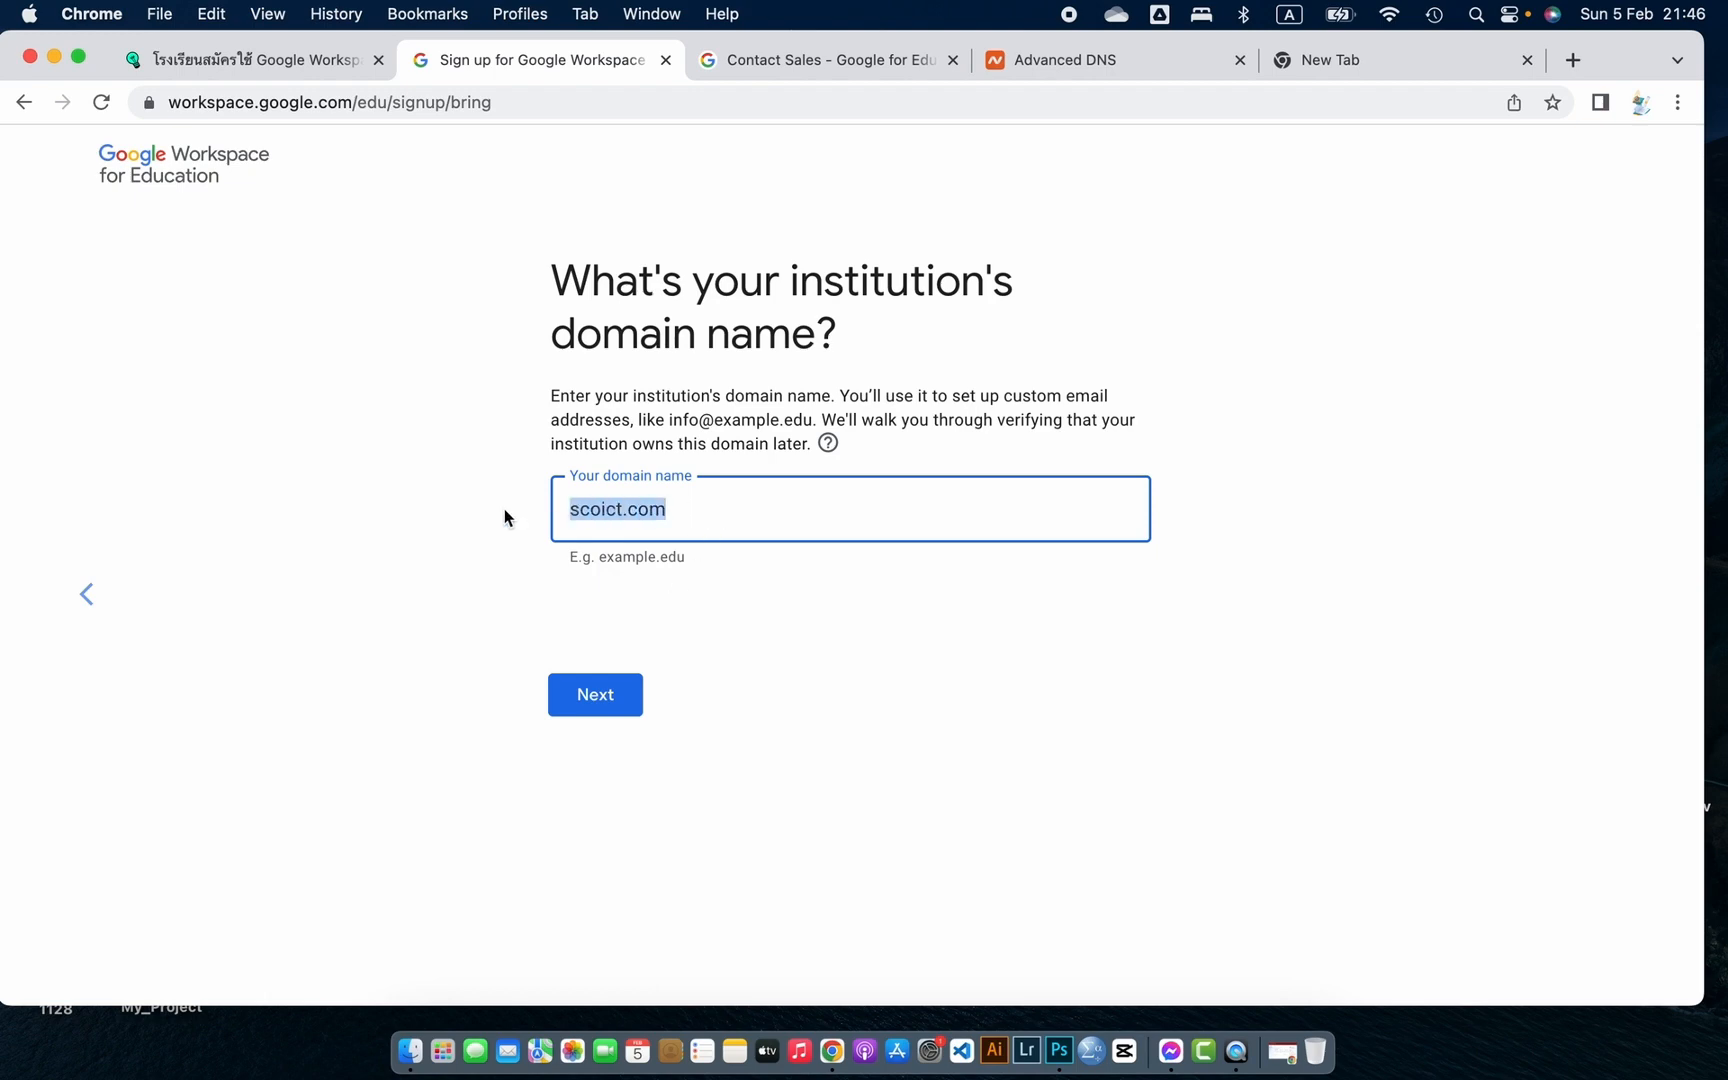
pyautogui.click(742, 517)
pyautogui.moveTo(697, 517); pyautogui.dragTo(541, 516)
pyautogui.click(620, 700)
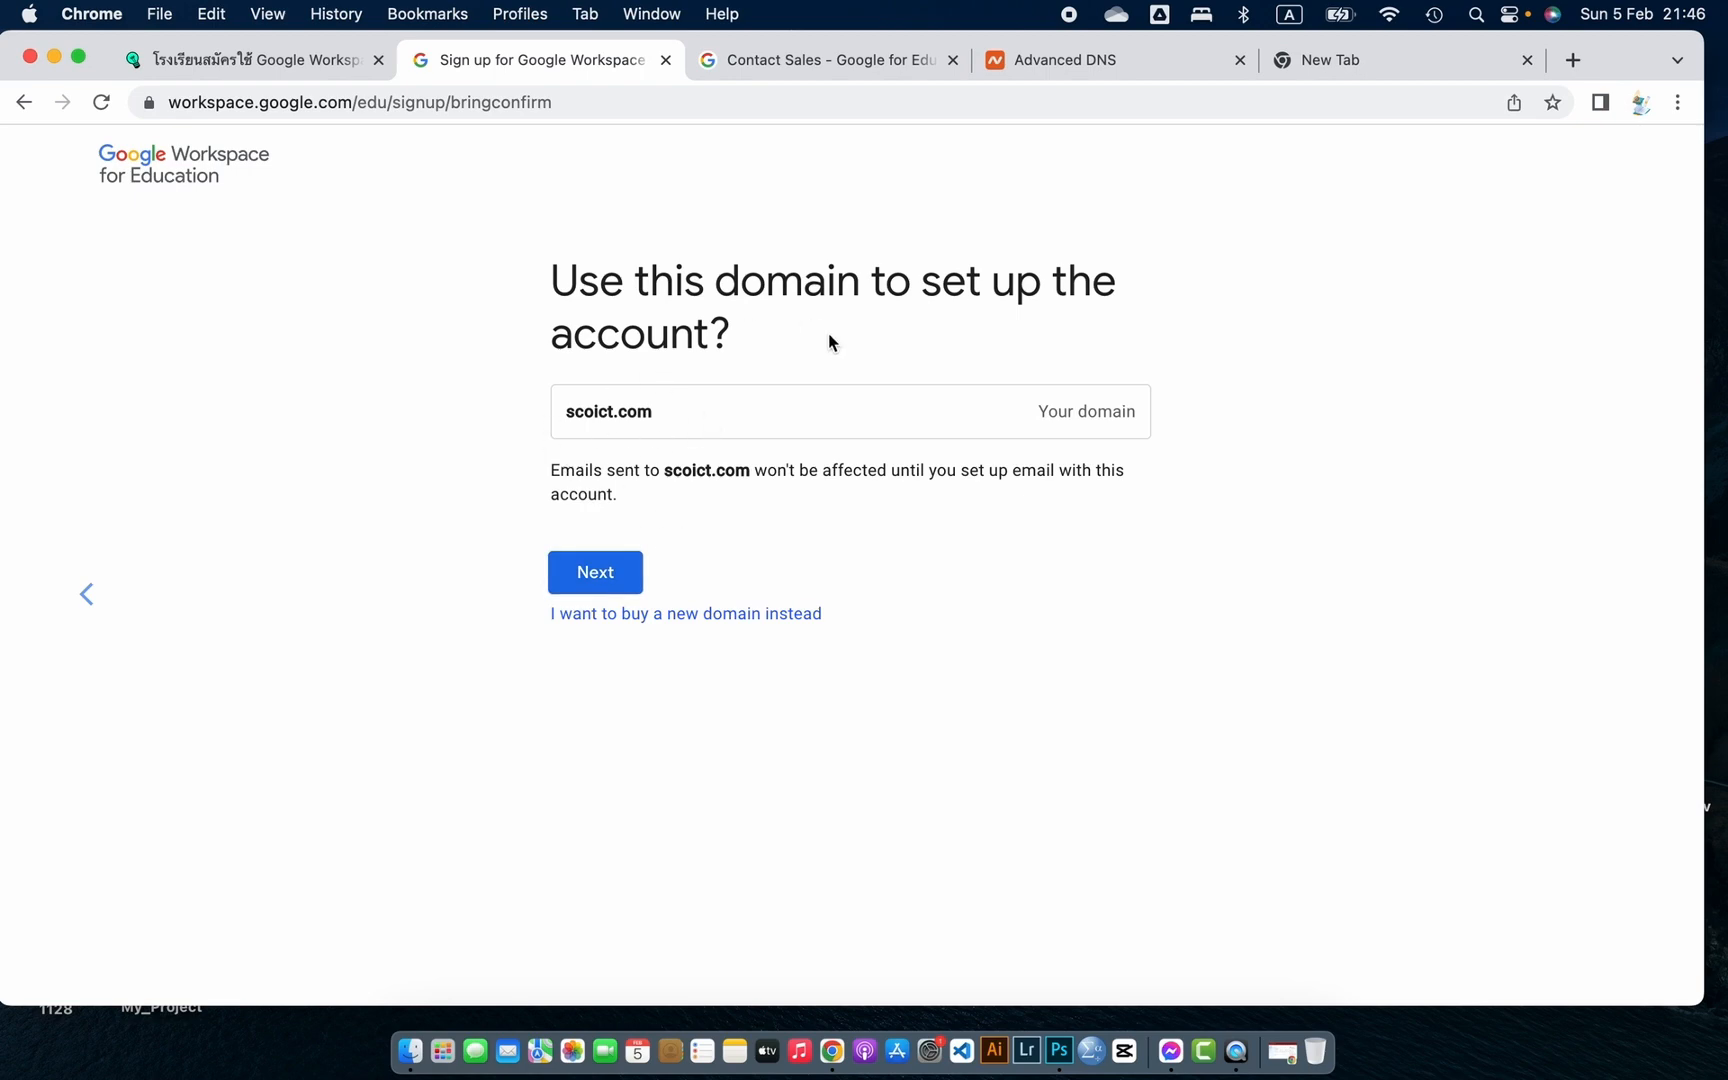
# Confirm scoict.com, answer the occasional-emails prompt, and accept the school consent terms.
pyautogui.click(590, 578)
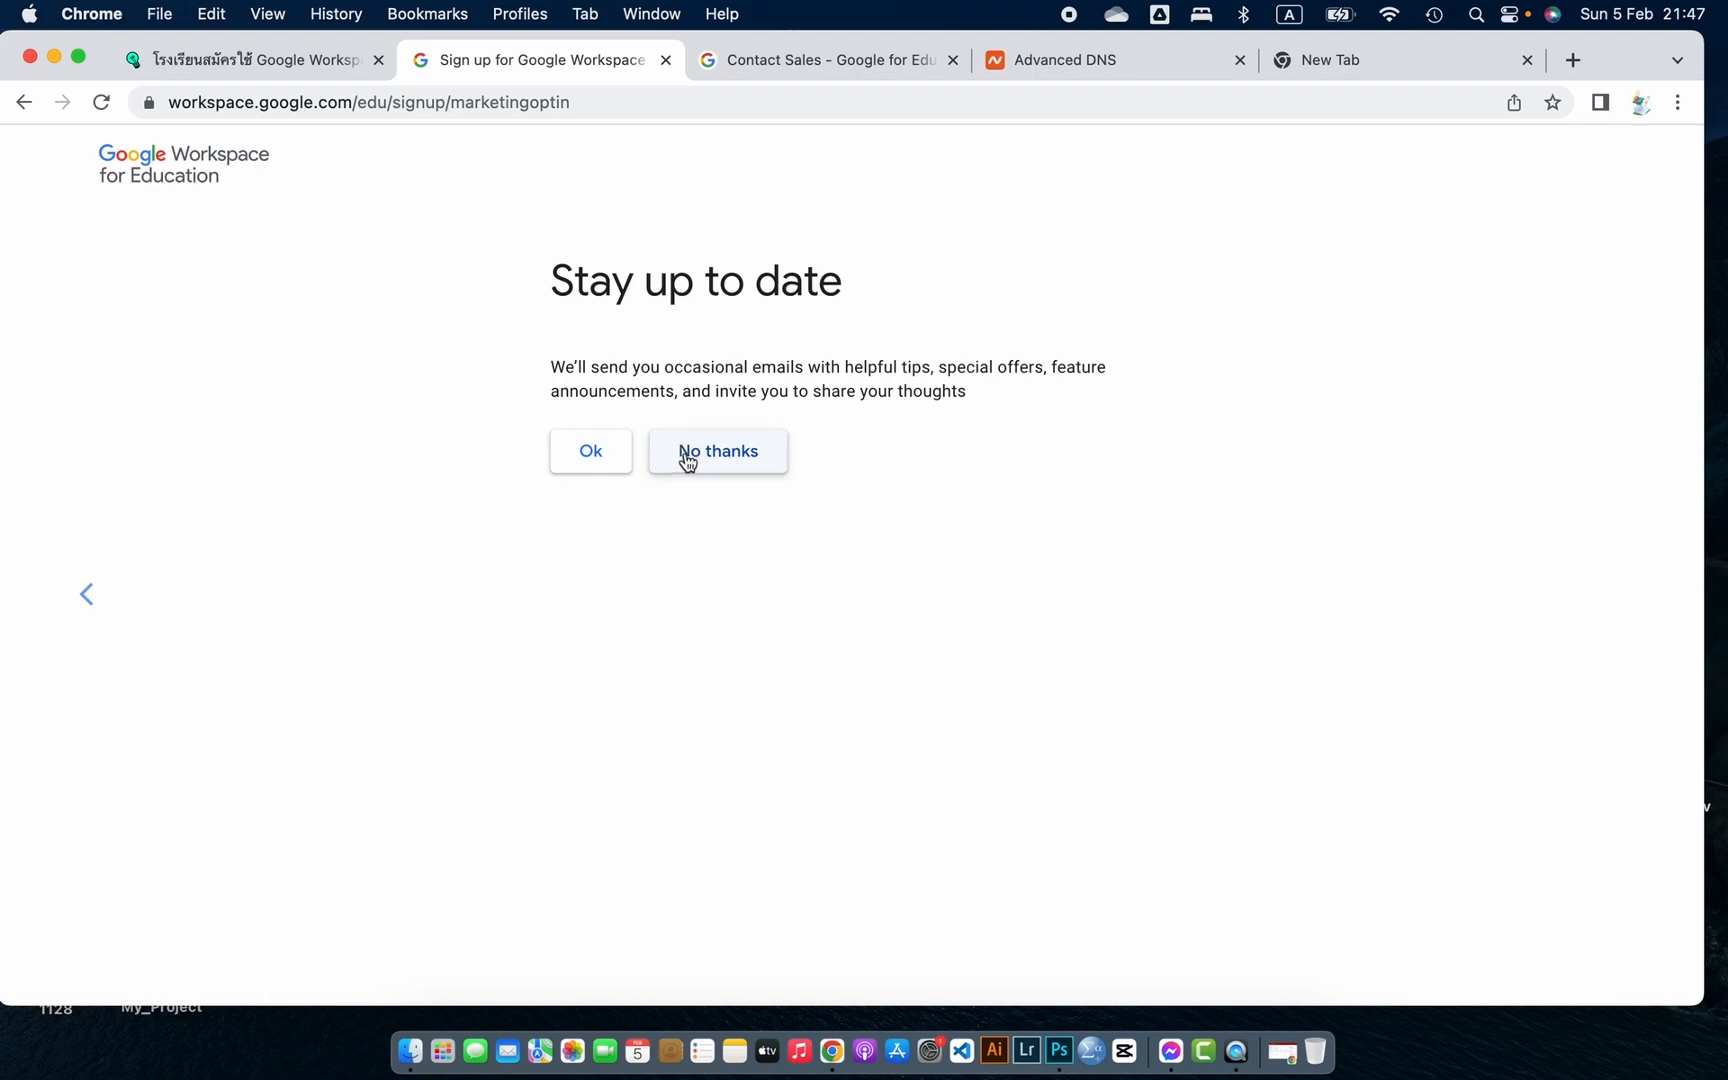
pyautogui.click(602, 455)
pyautogui.scroll(-3, 660, 540)
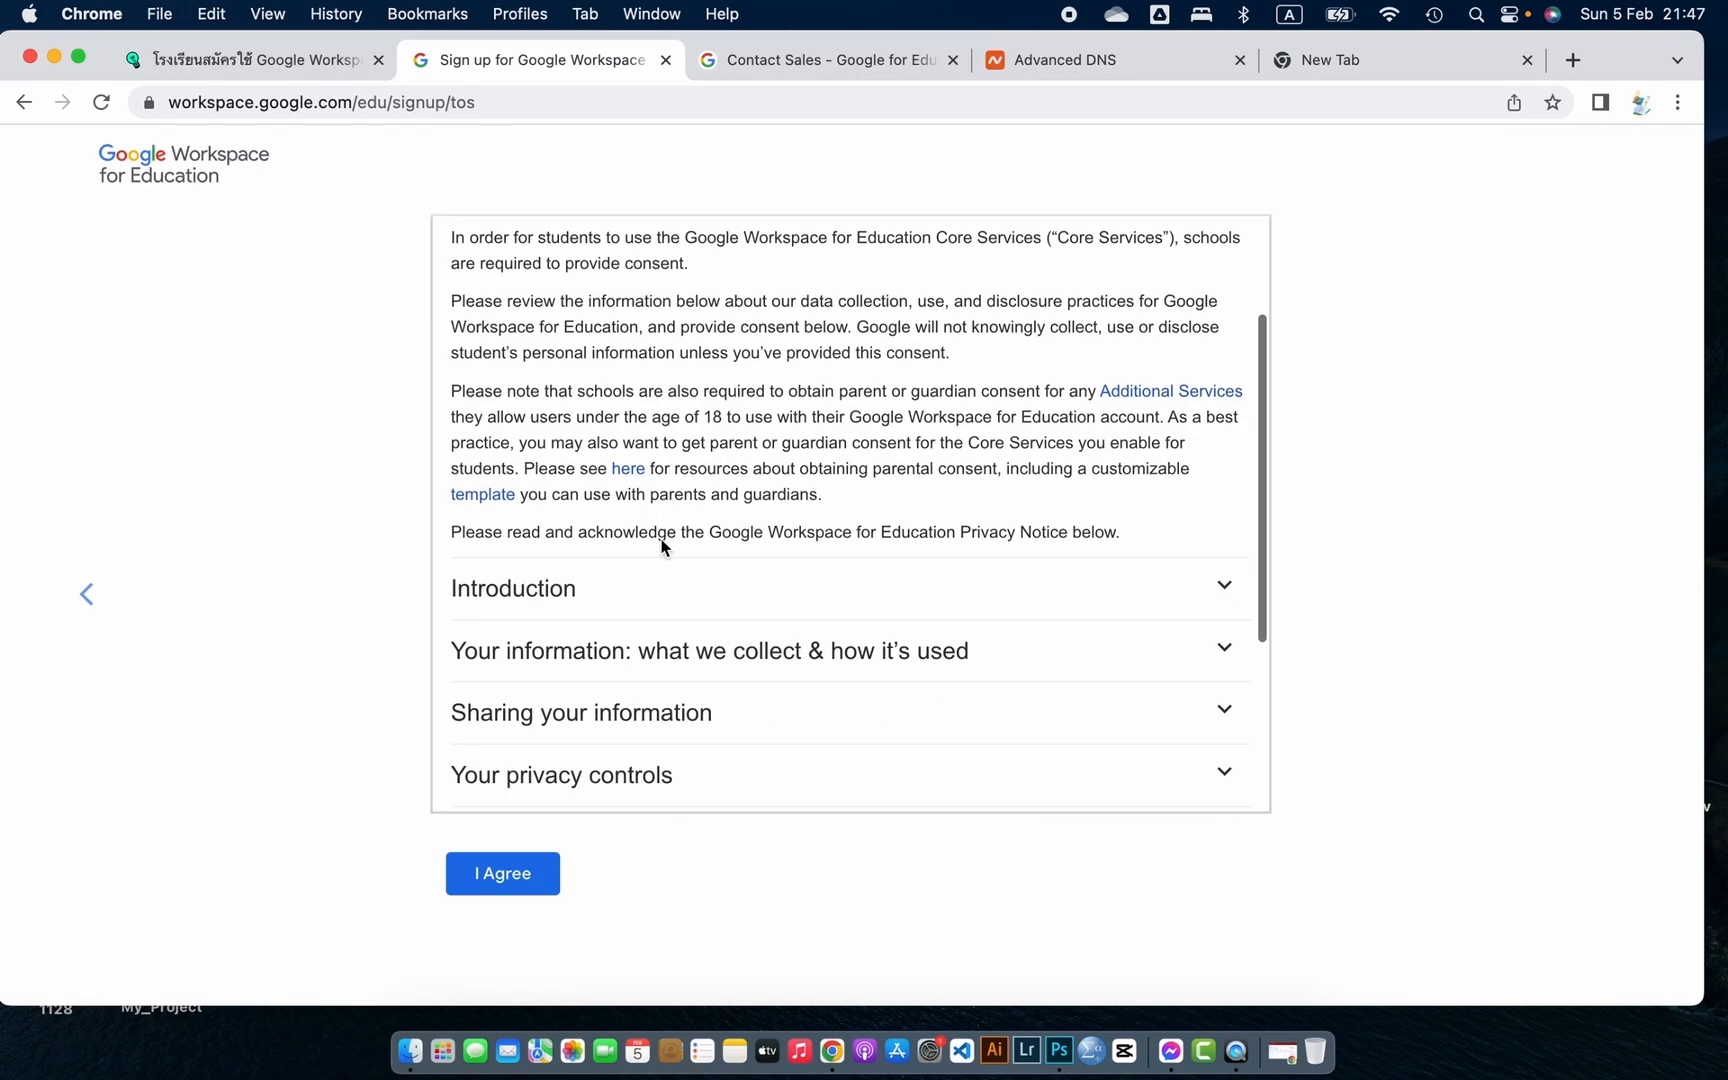
pyautogui.scroll(-5, 660, 545)
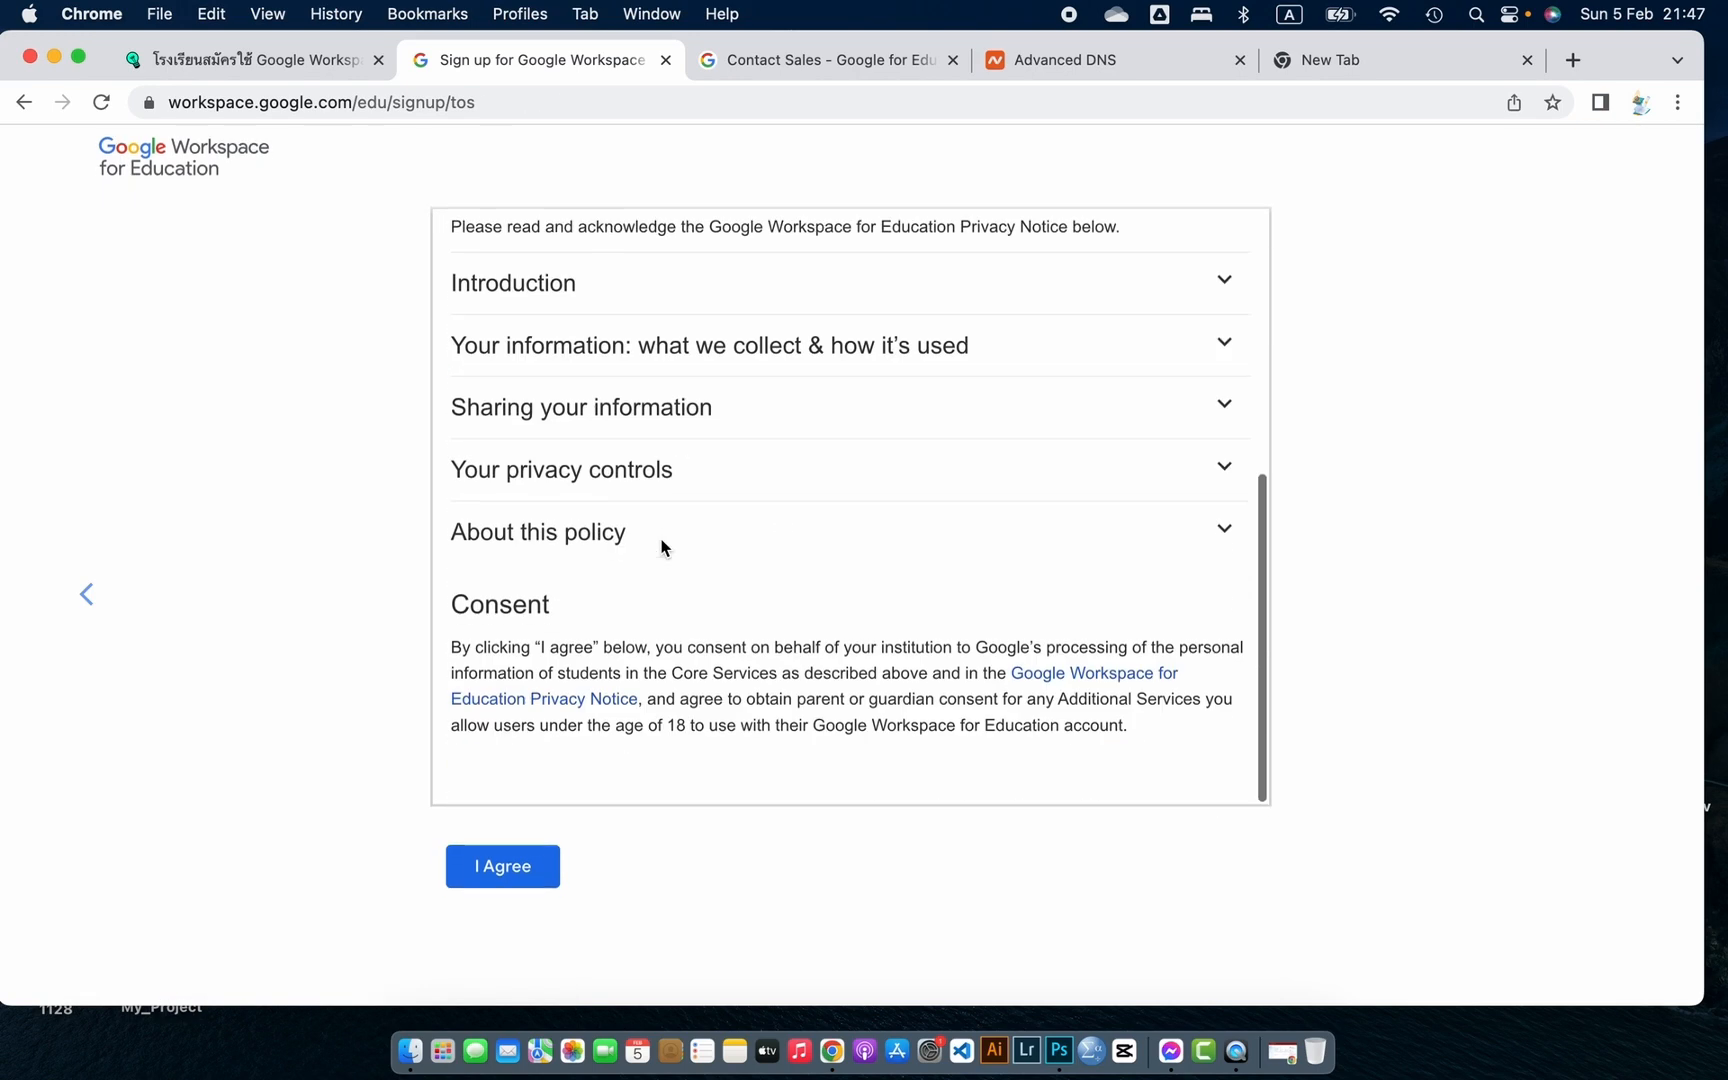
pyautogui.click(503, 874)
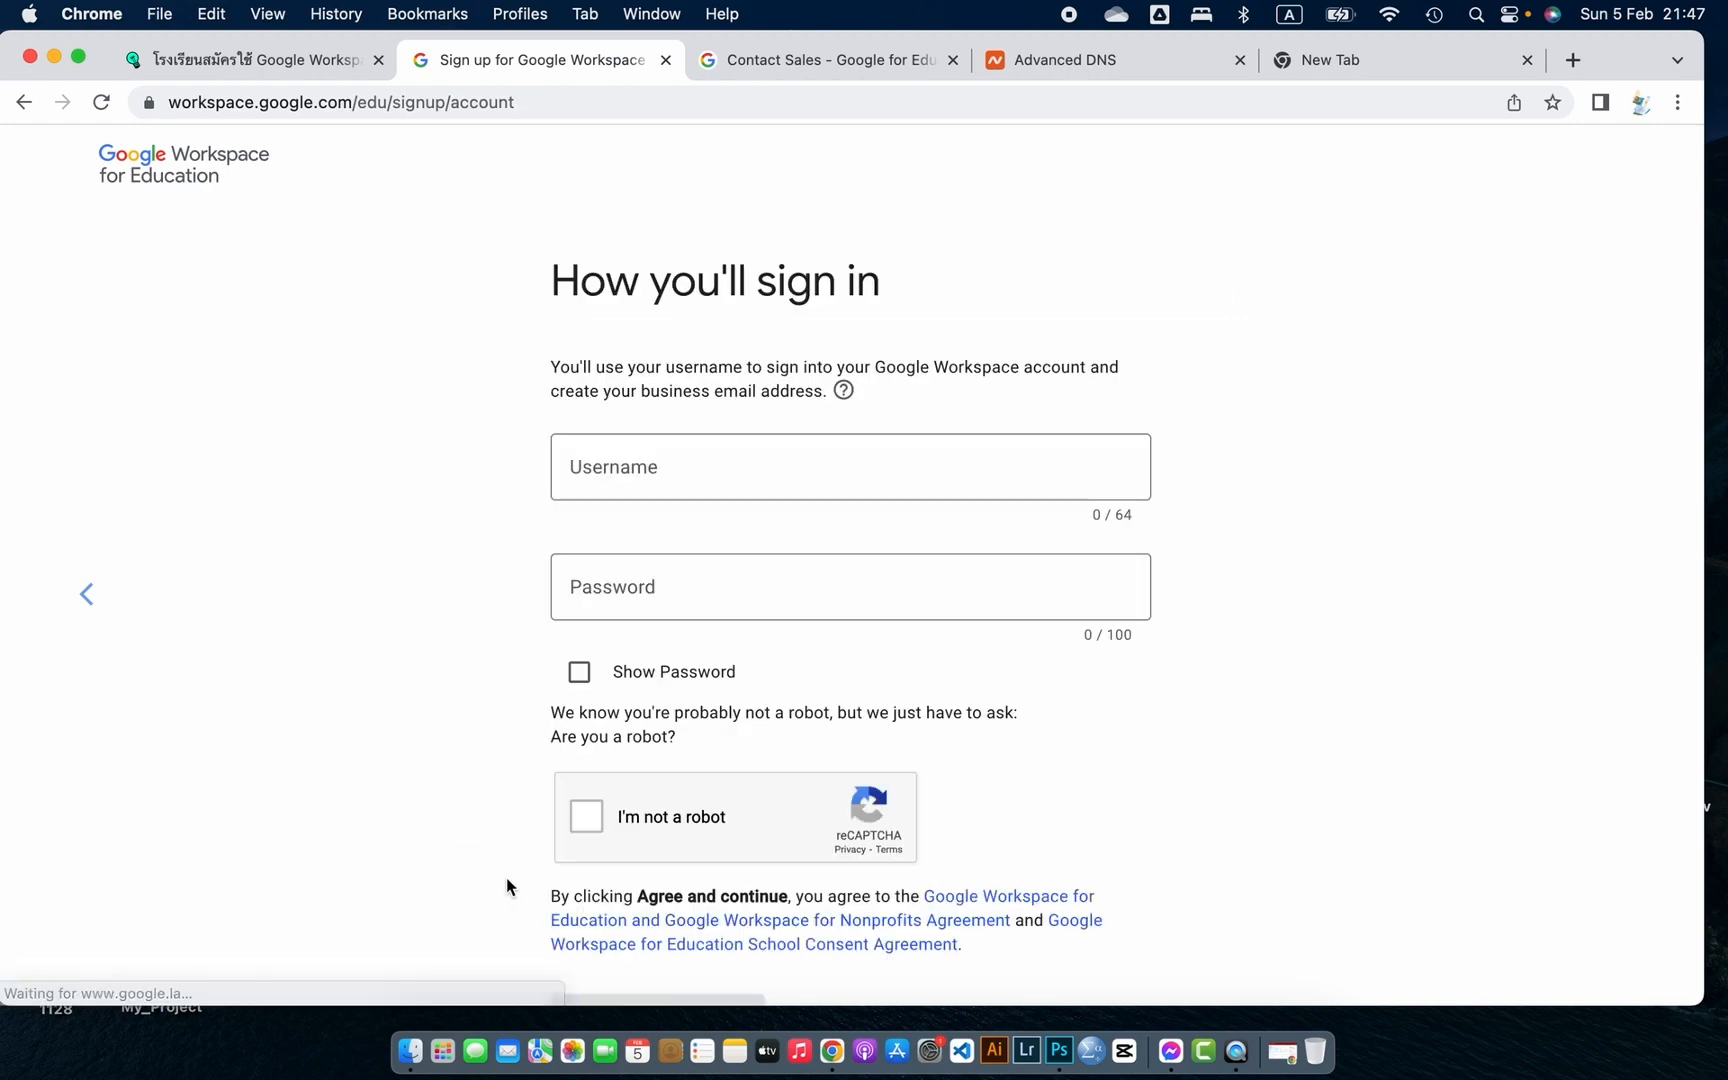
# Keep the autofilled scoict.com username and replace the autofilled password with a new one.
pyautogui.scroll(-1, 507, 886)
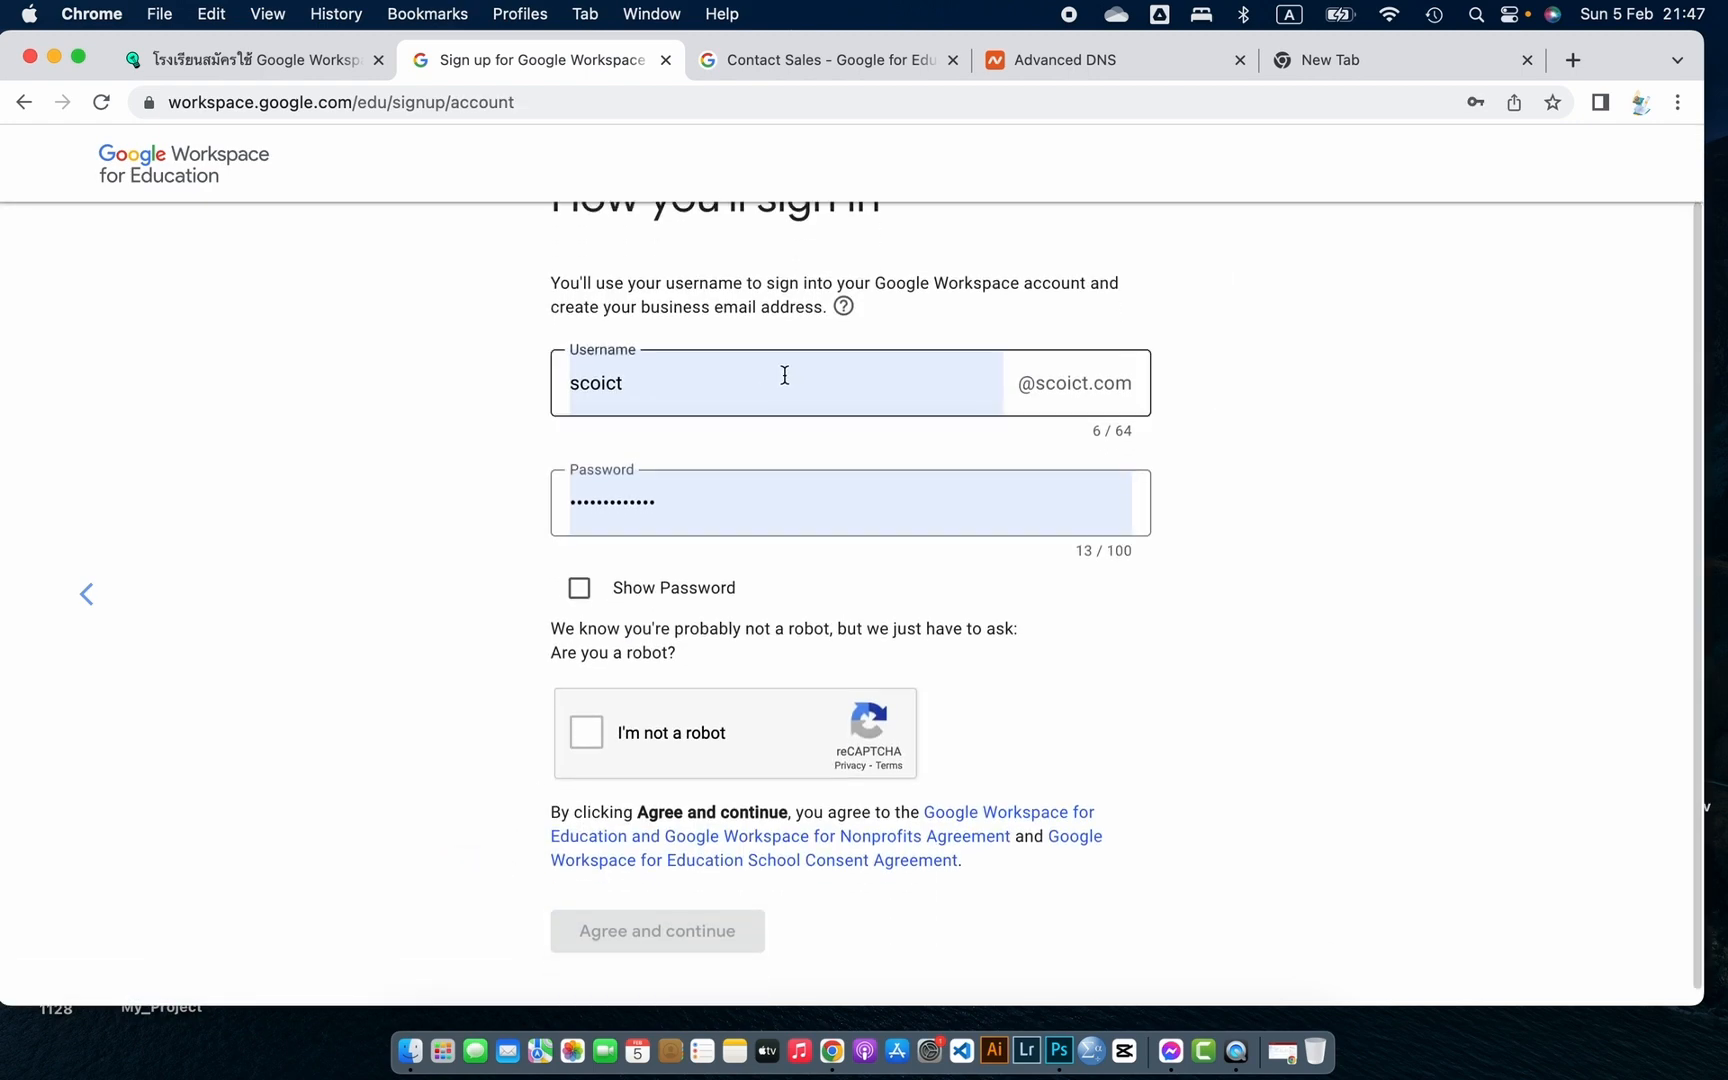
pyautogui.scroll(1, 886, 404)
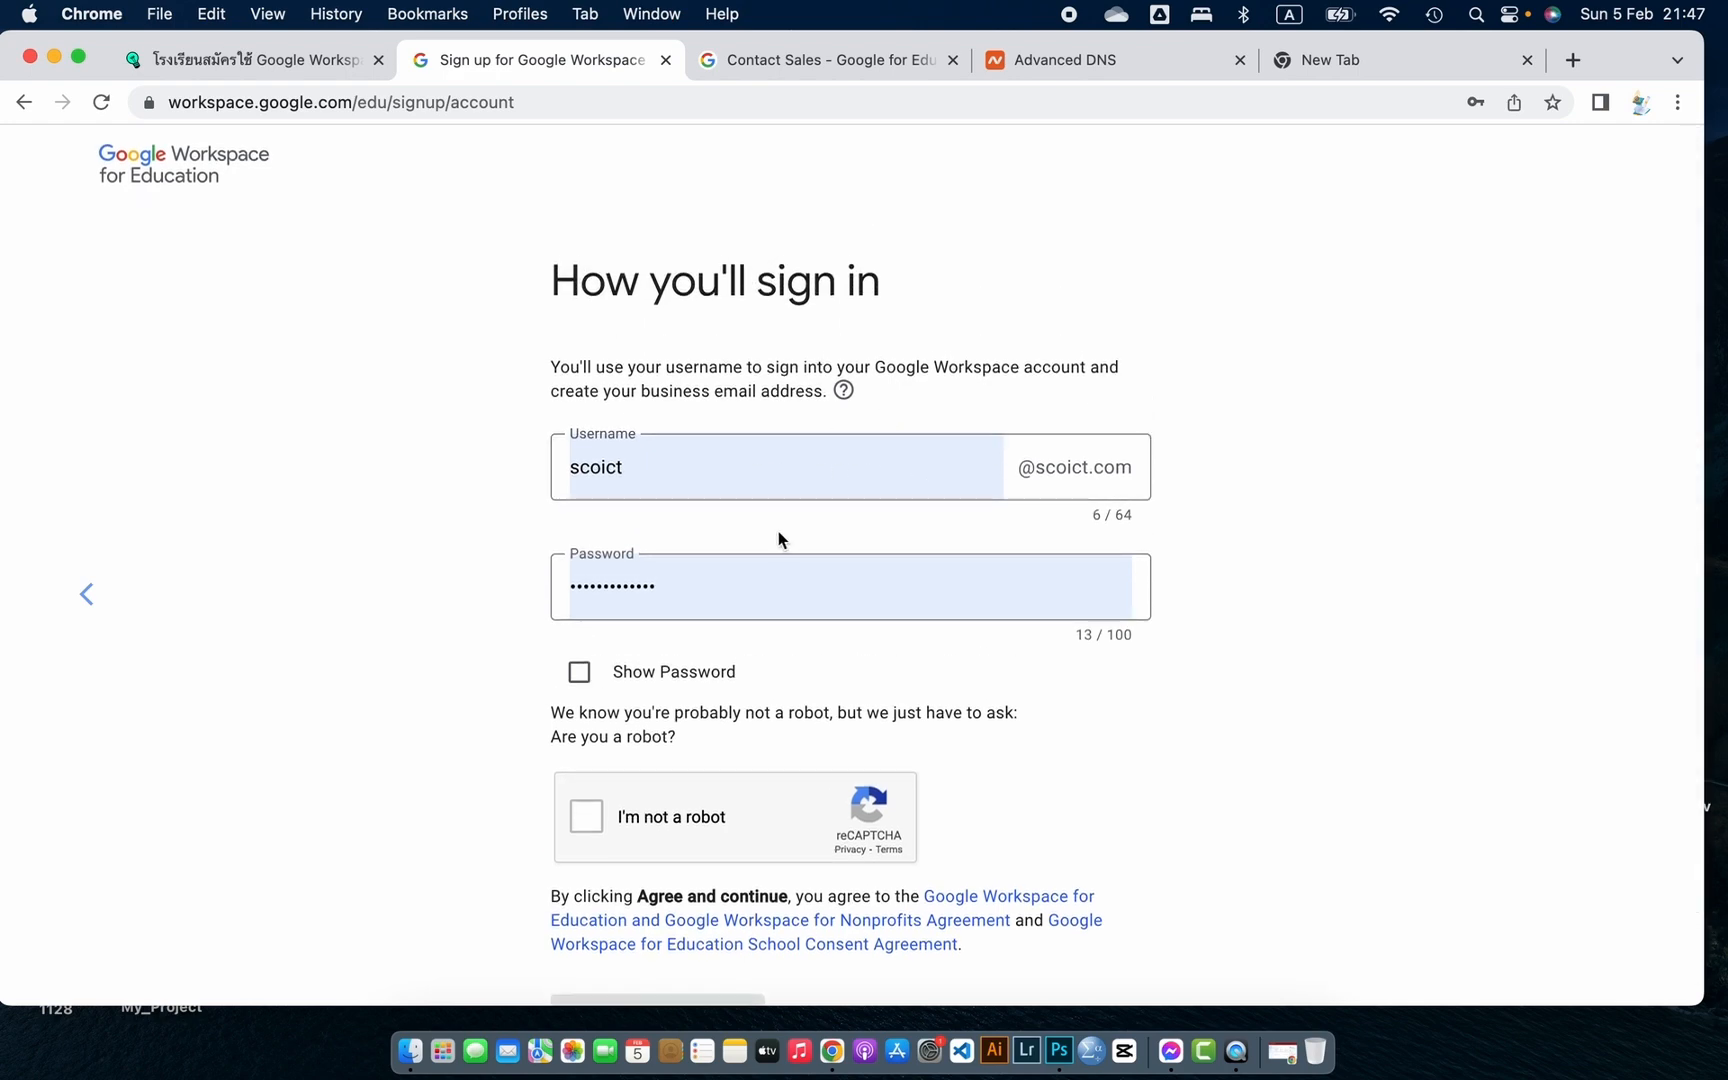
pyautogui.click(699, 481)
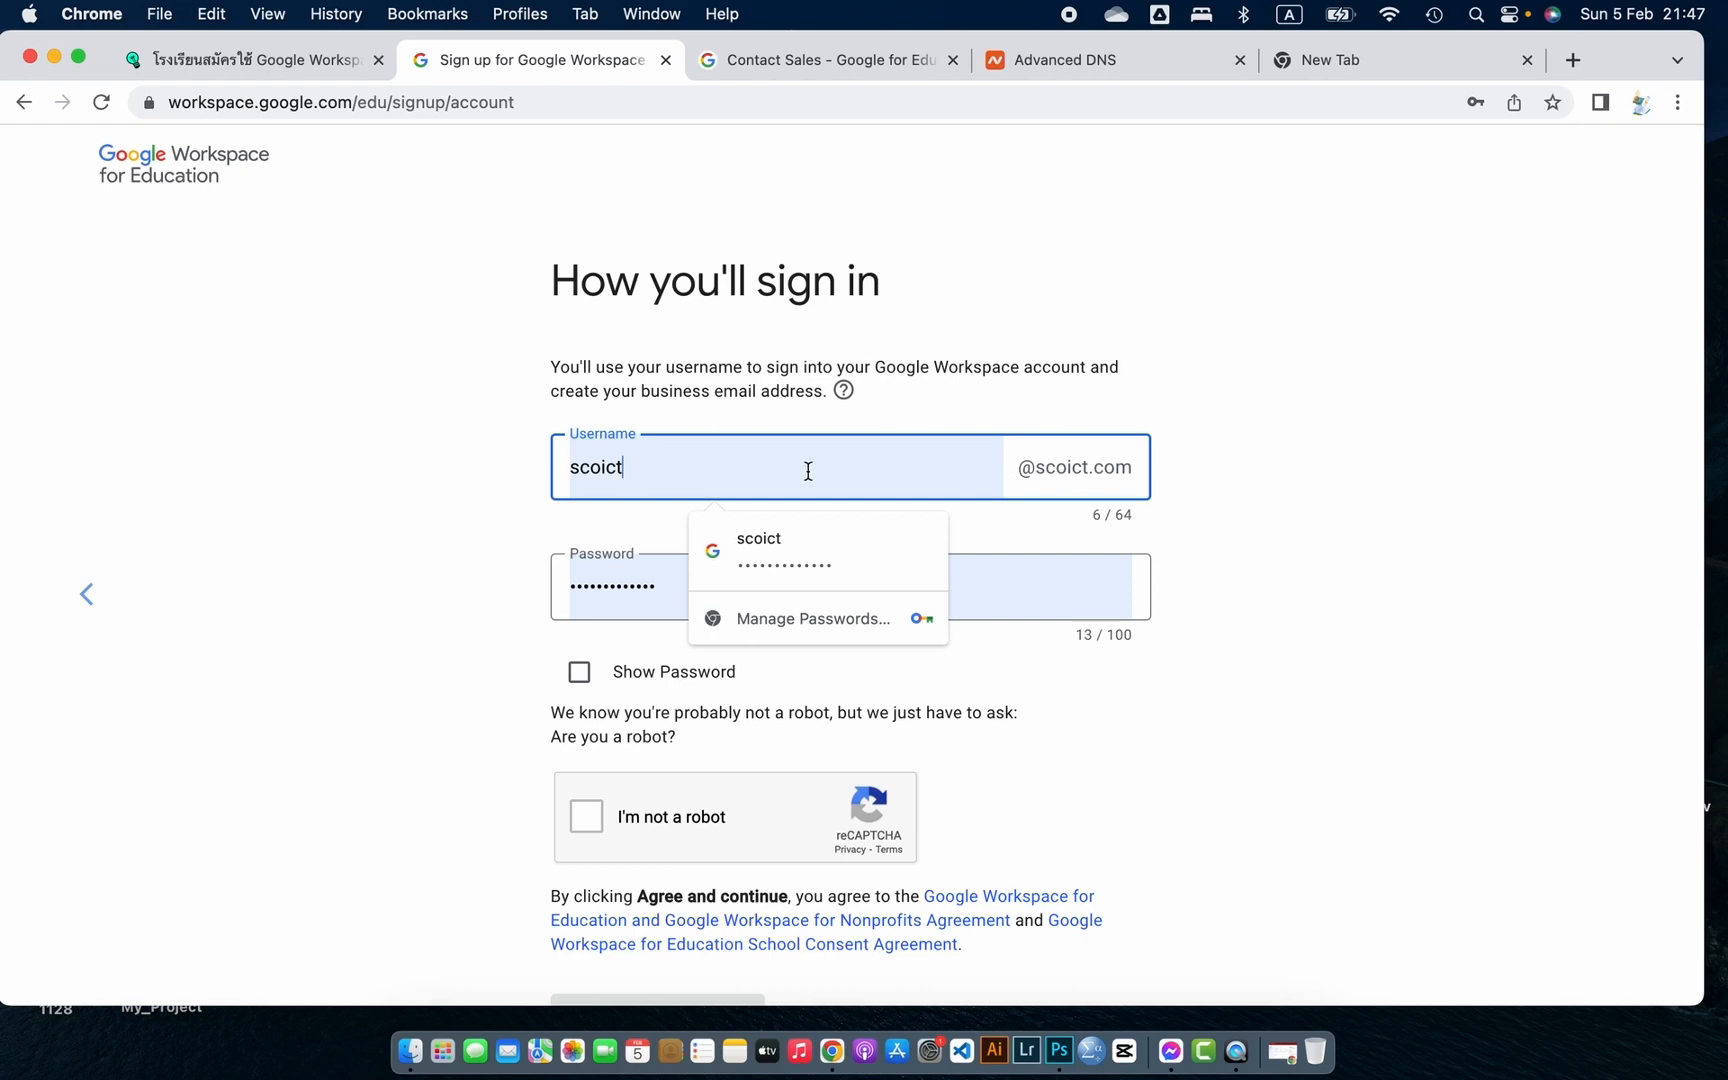
pyautogui.click(598, 584)
pyautogui.click(660, 484)
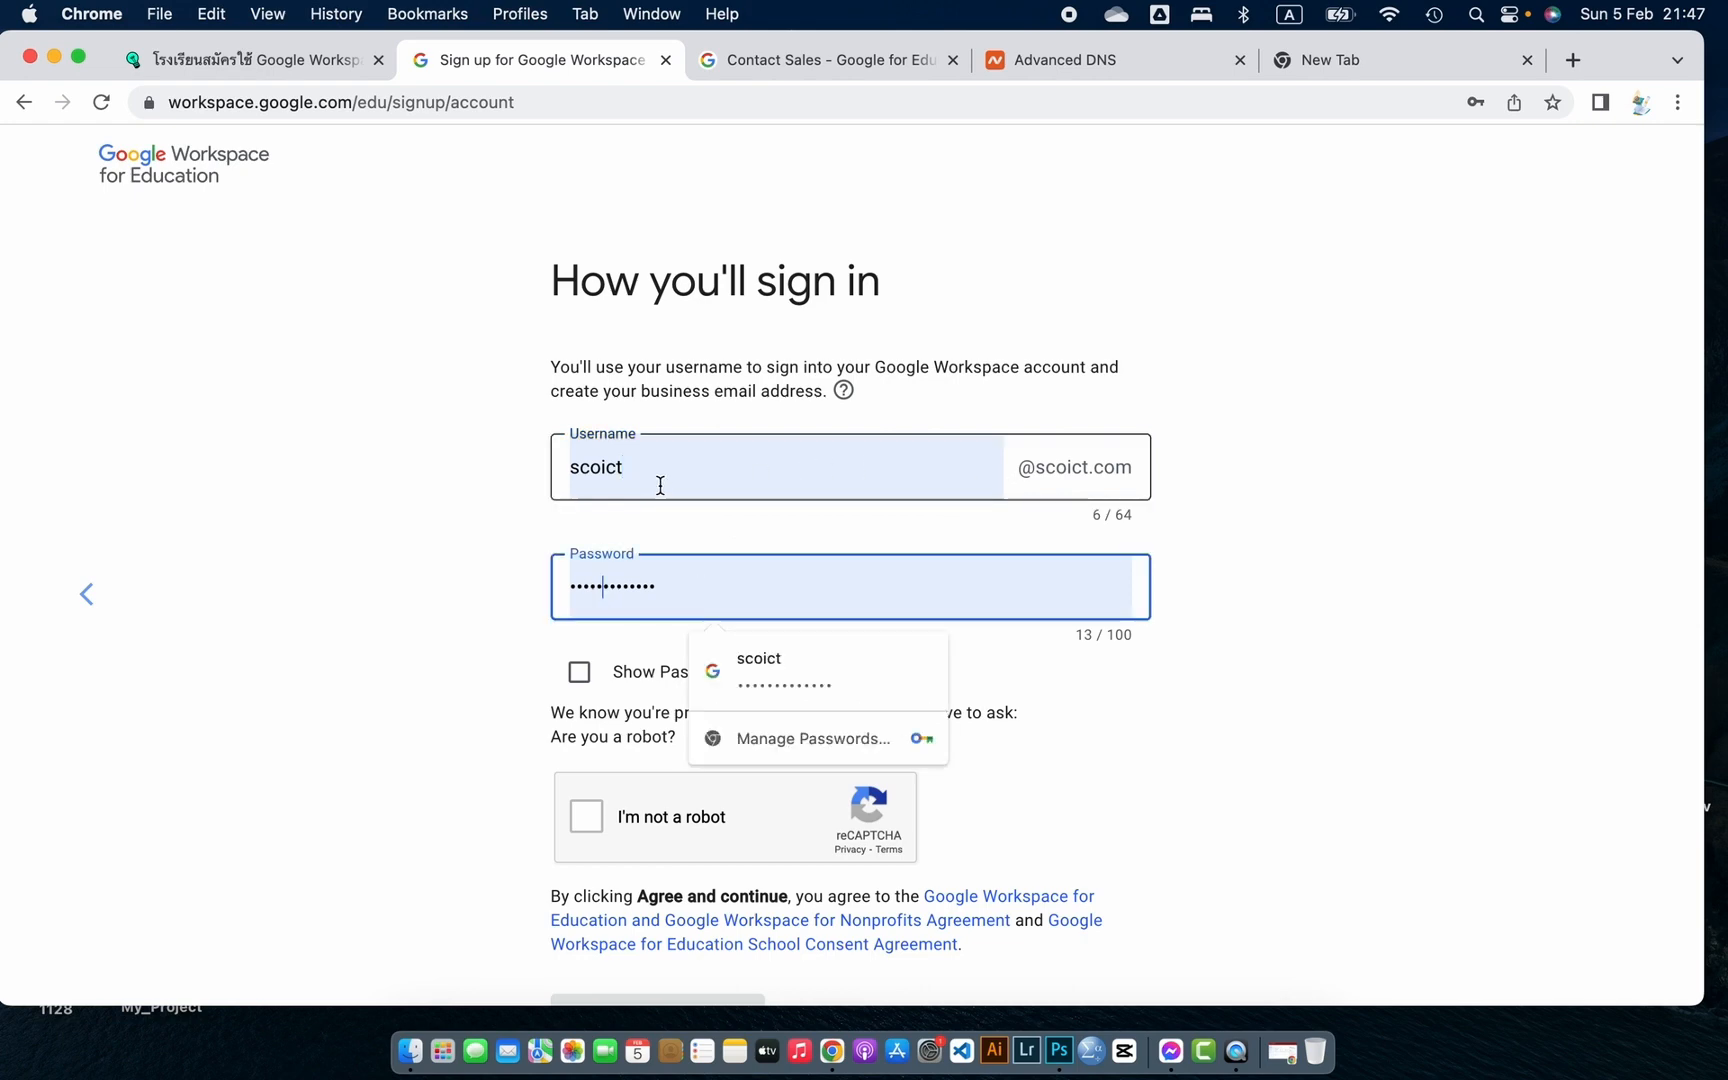
pyautogui.moveTo(671, 584); pyautogui.dragTo(537, 591)
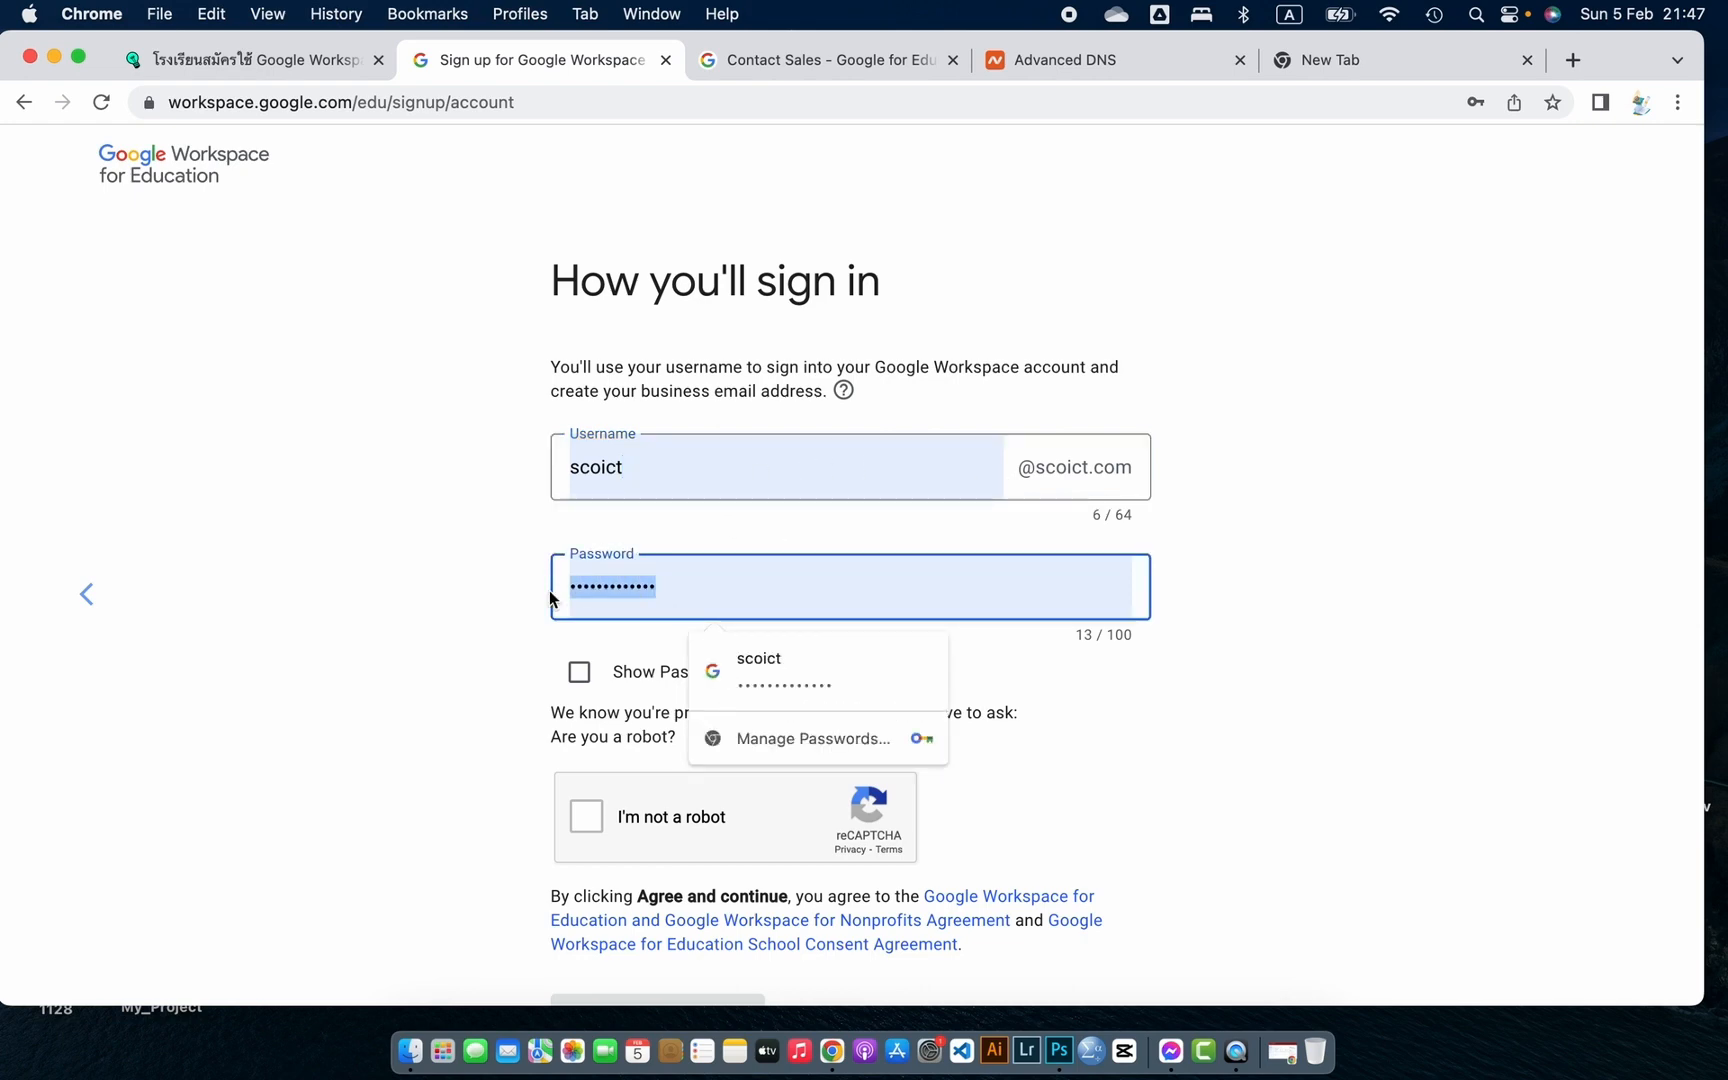
pyautogui.press('BackSpace')
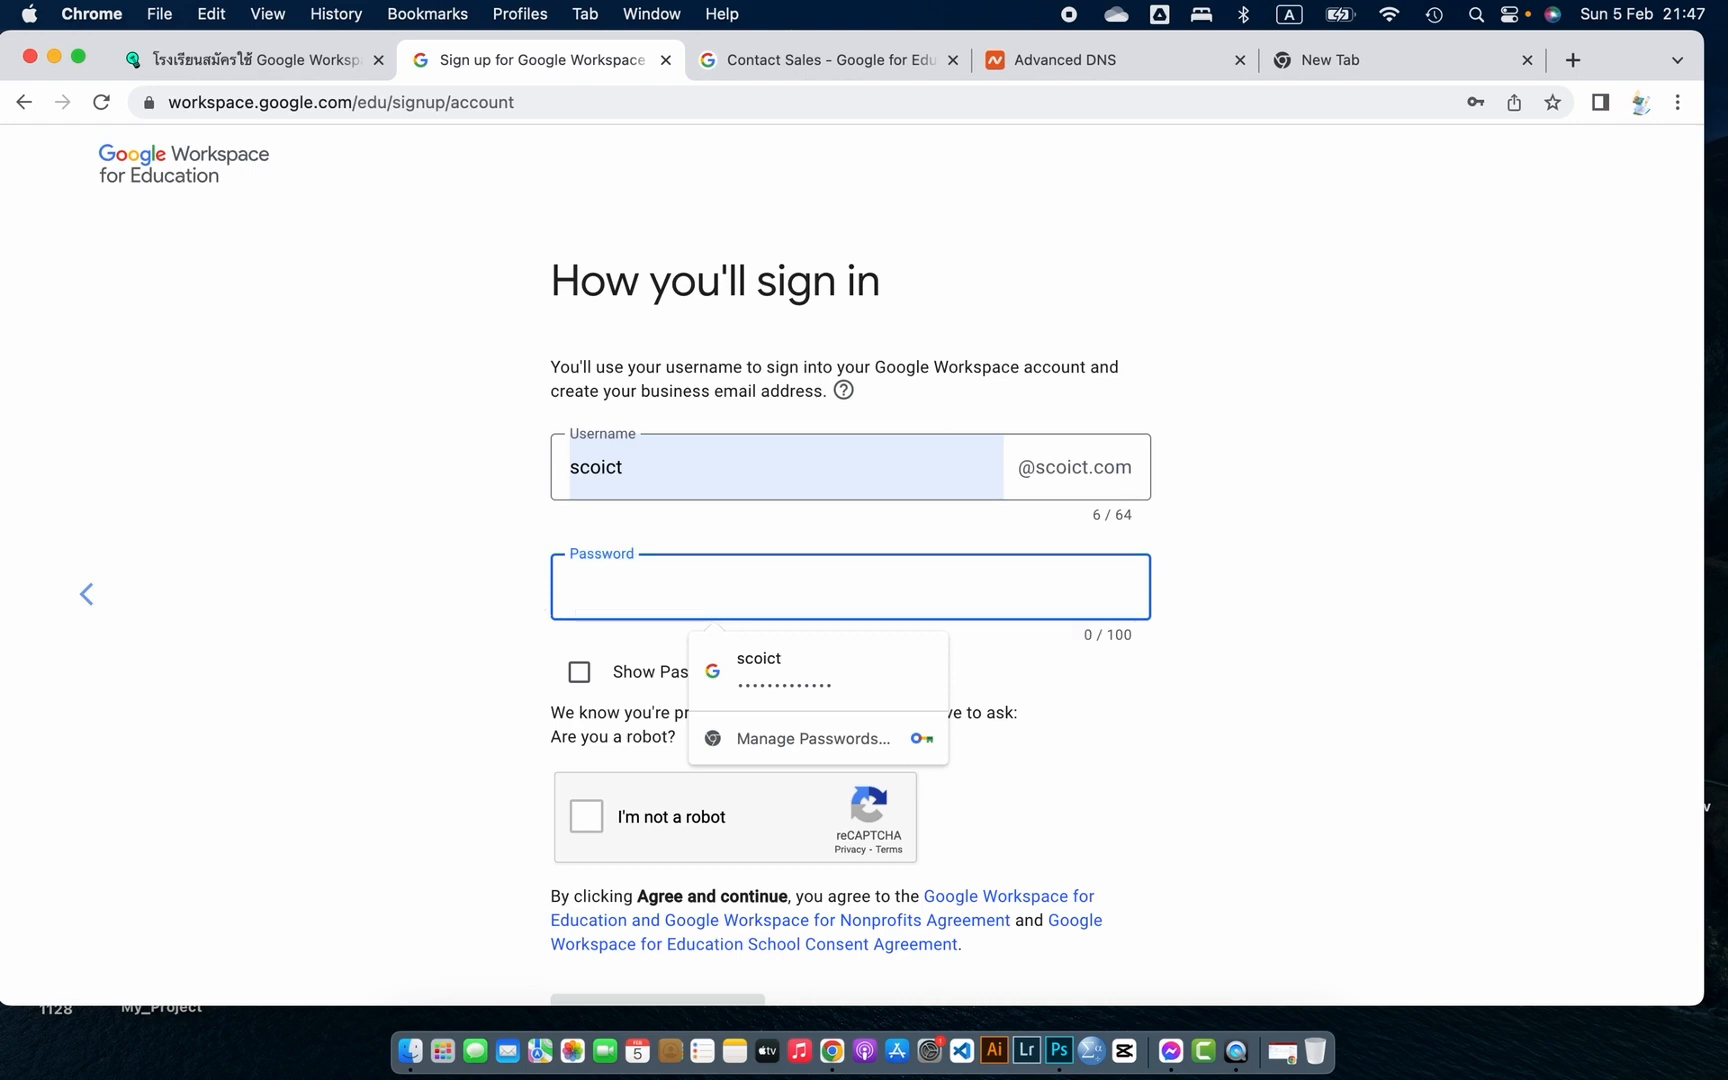
pyautogui.write('s')
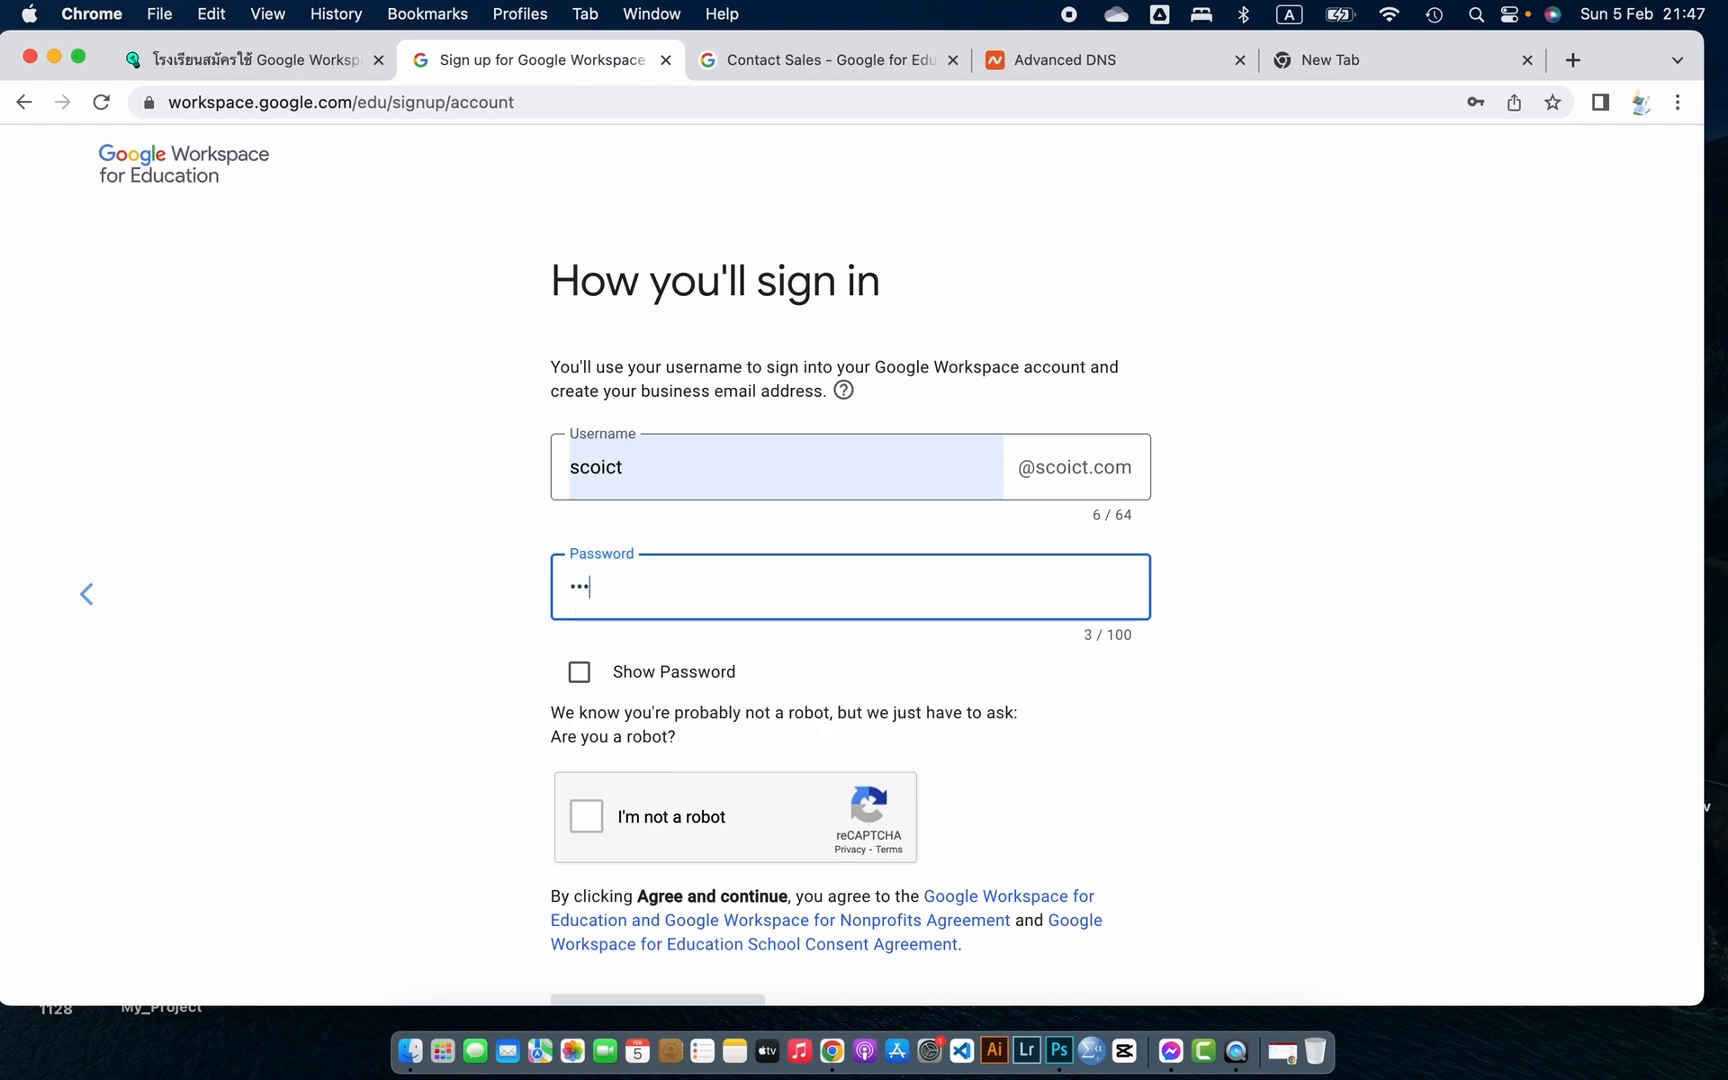
pyautogui.write('*******')
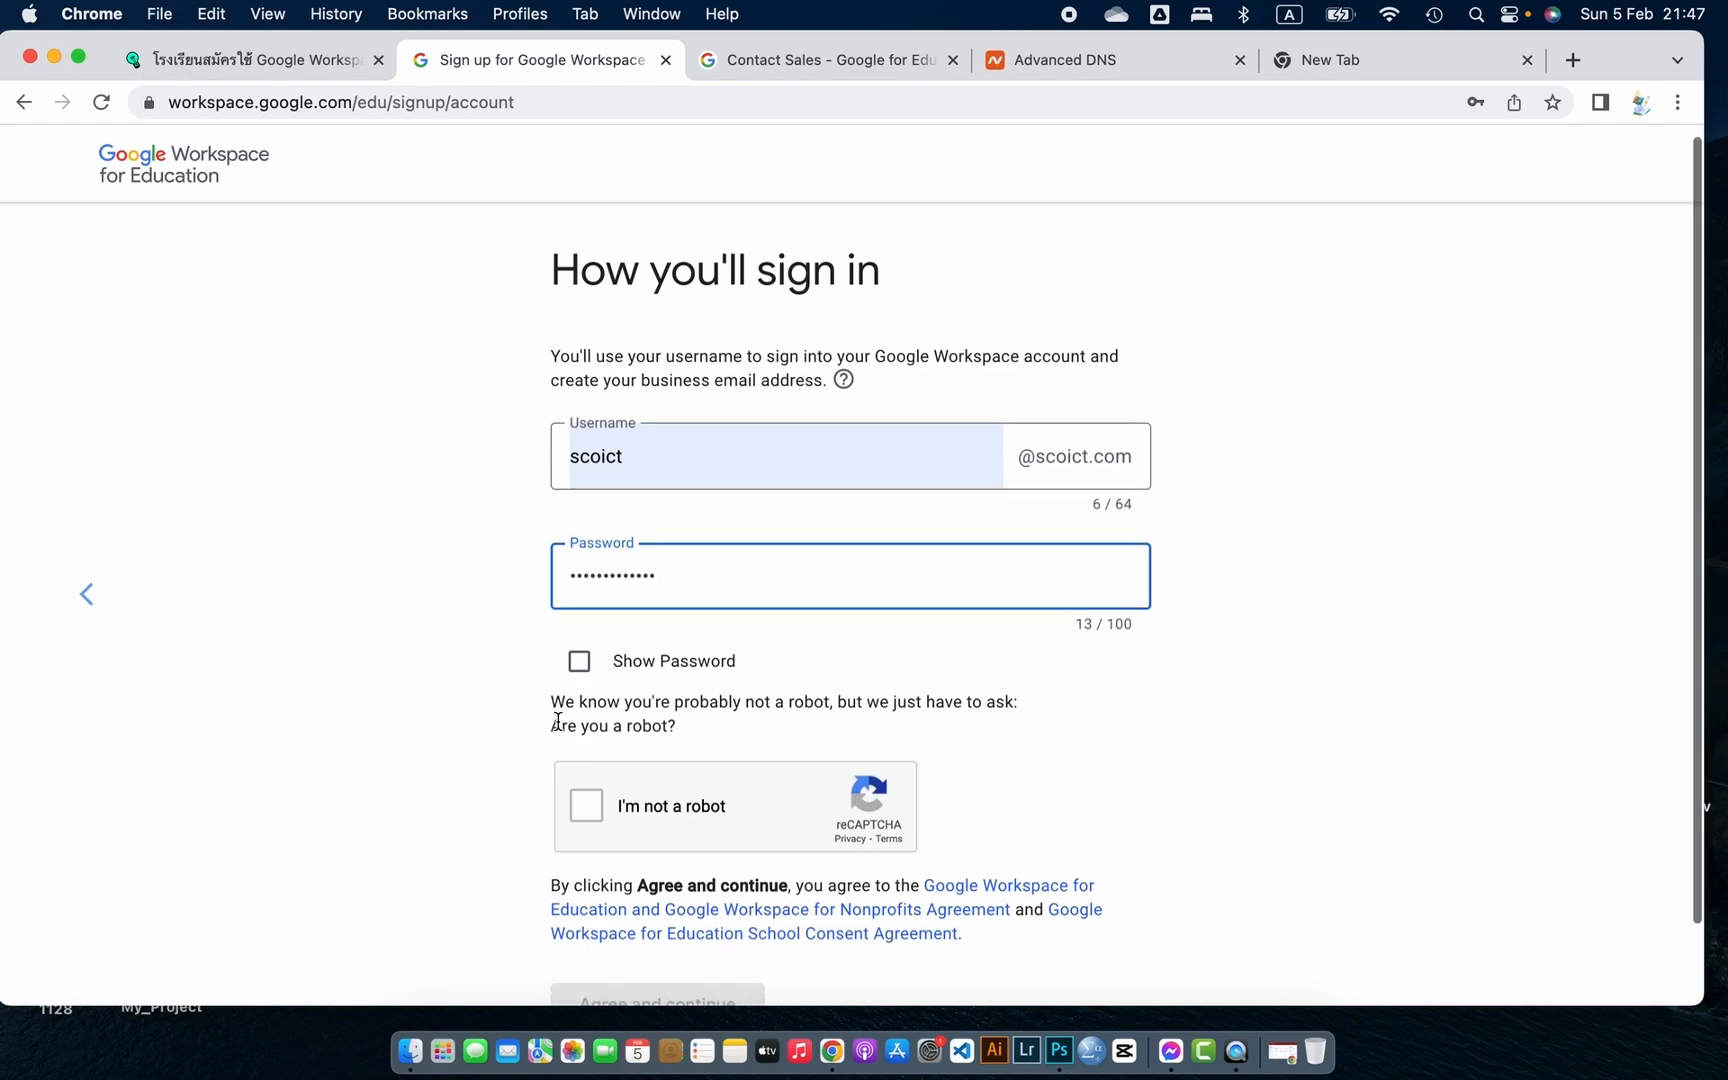
# Pass the I'm not a robot check and agree to the terms to create the account.
pyautogui.scroll(-1, 548, 713)
pyautogui.click(589, 776)
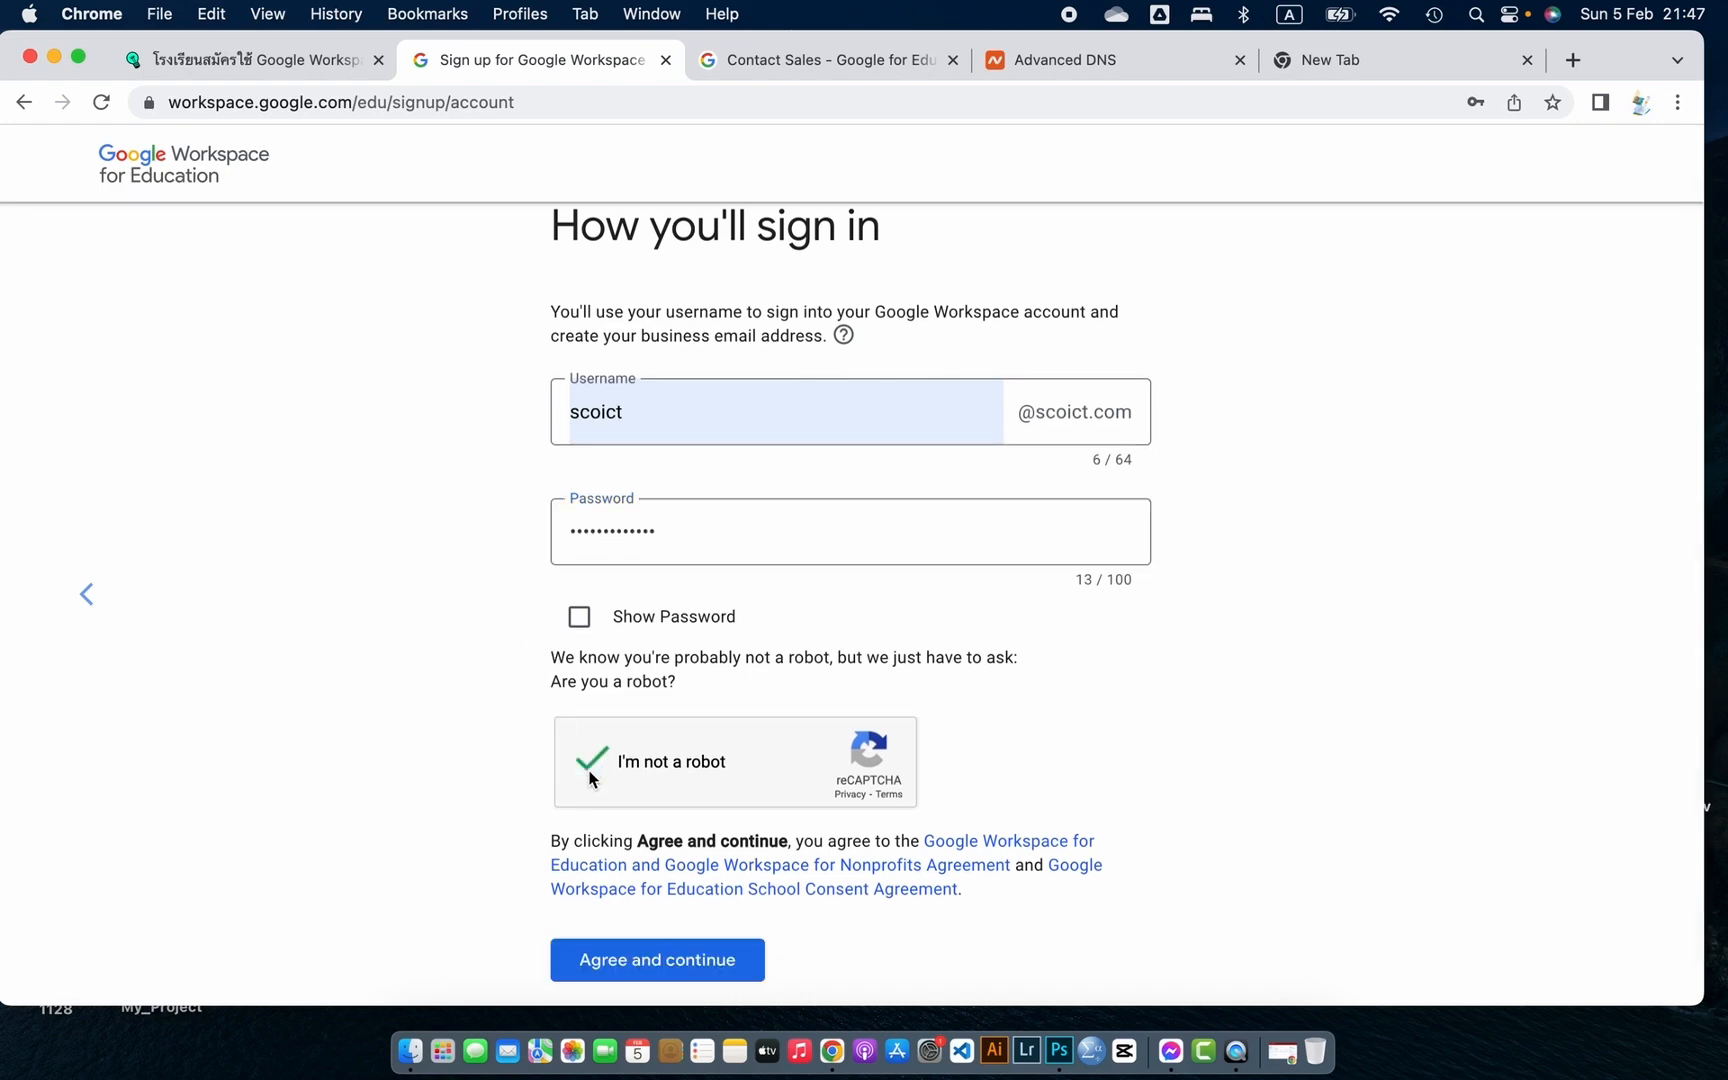
pyautogui.scroll(-1, 590, 780)
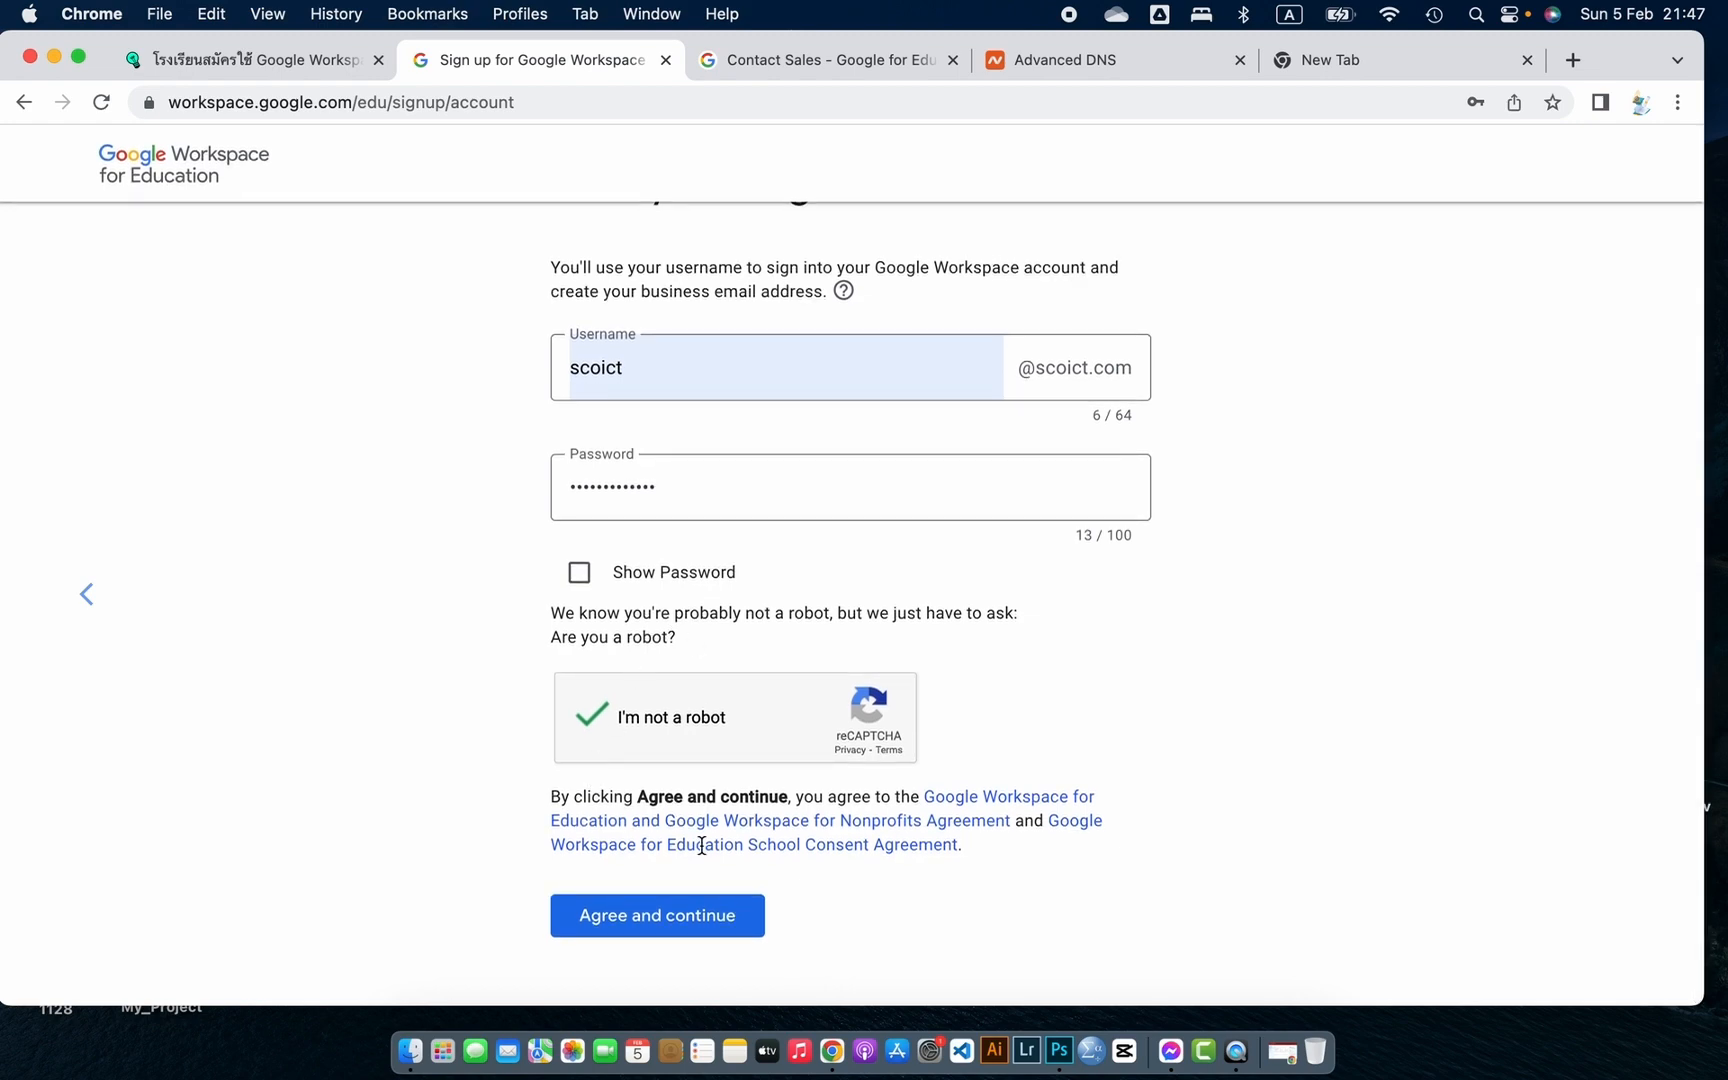
pyautogui.click(693, 935)
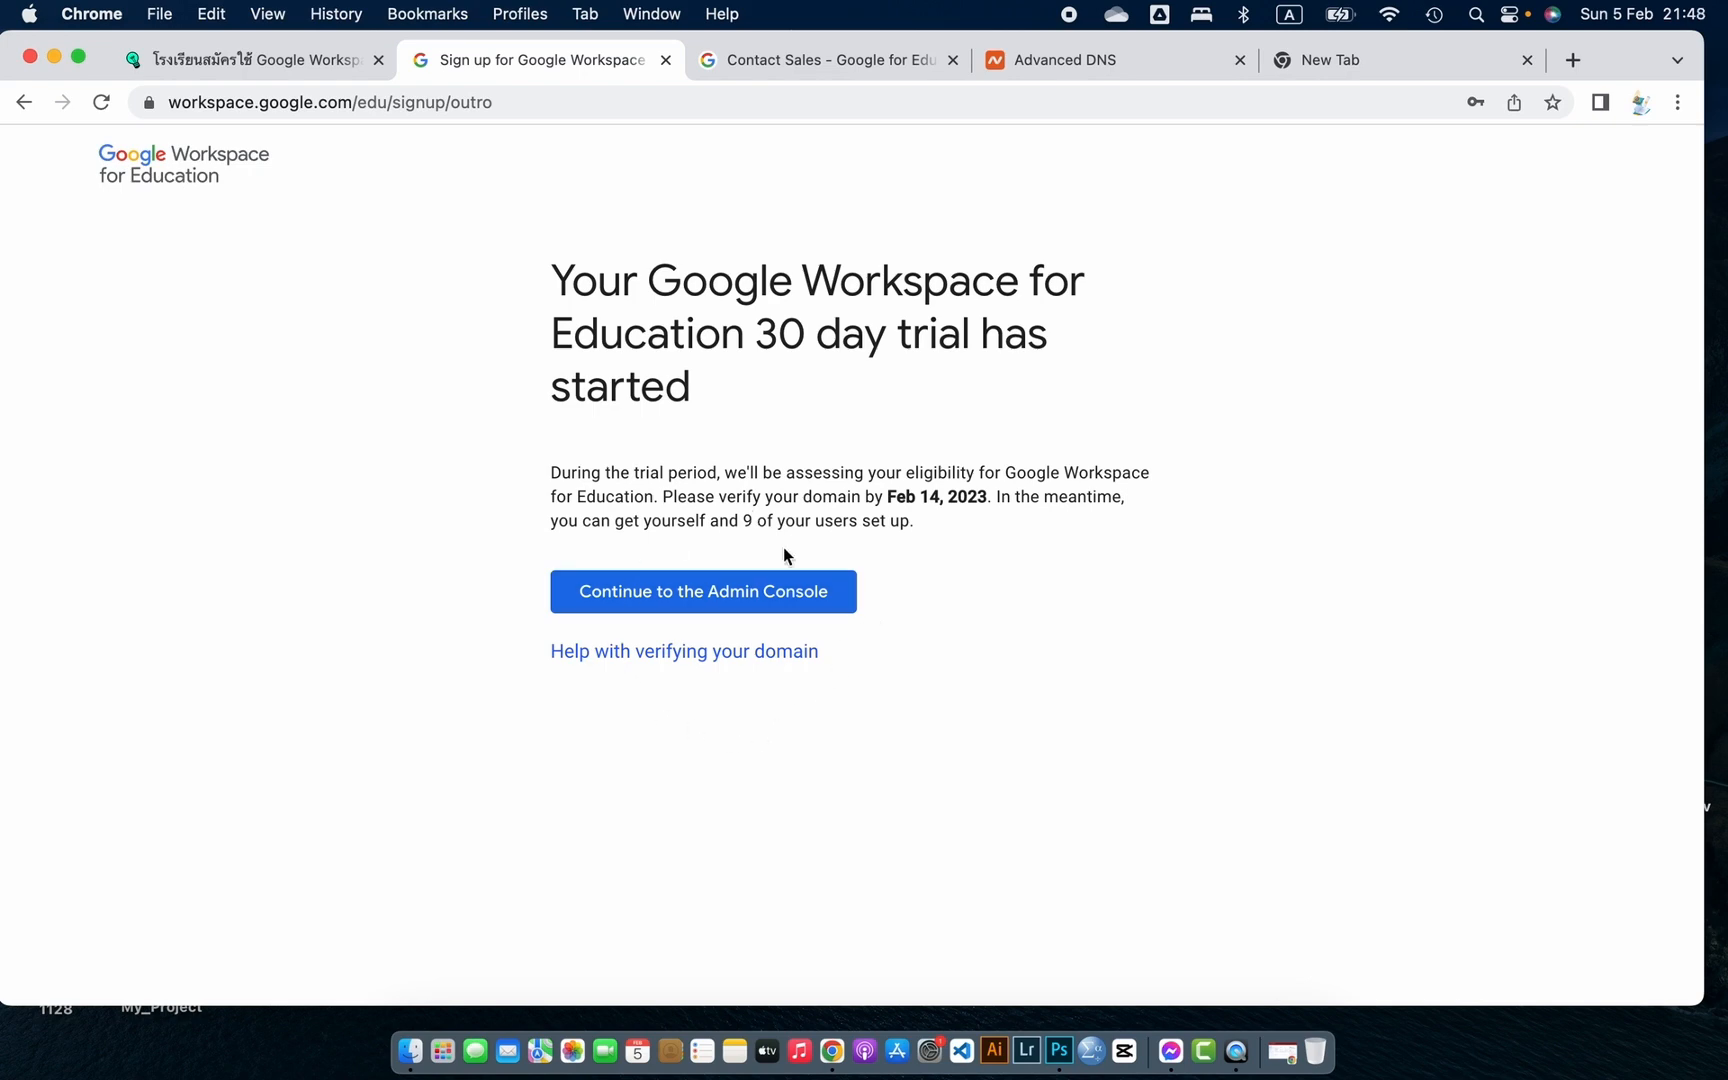
# Review the 30 day trial confirmation and continue to the Admin Console.
pyautogui.moveTo(553, 285); pyautogui.dragTo(752, 374)
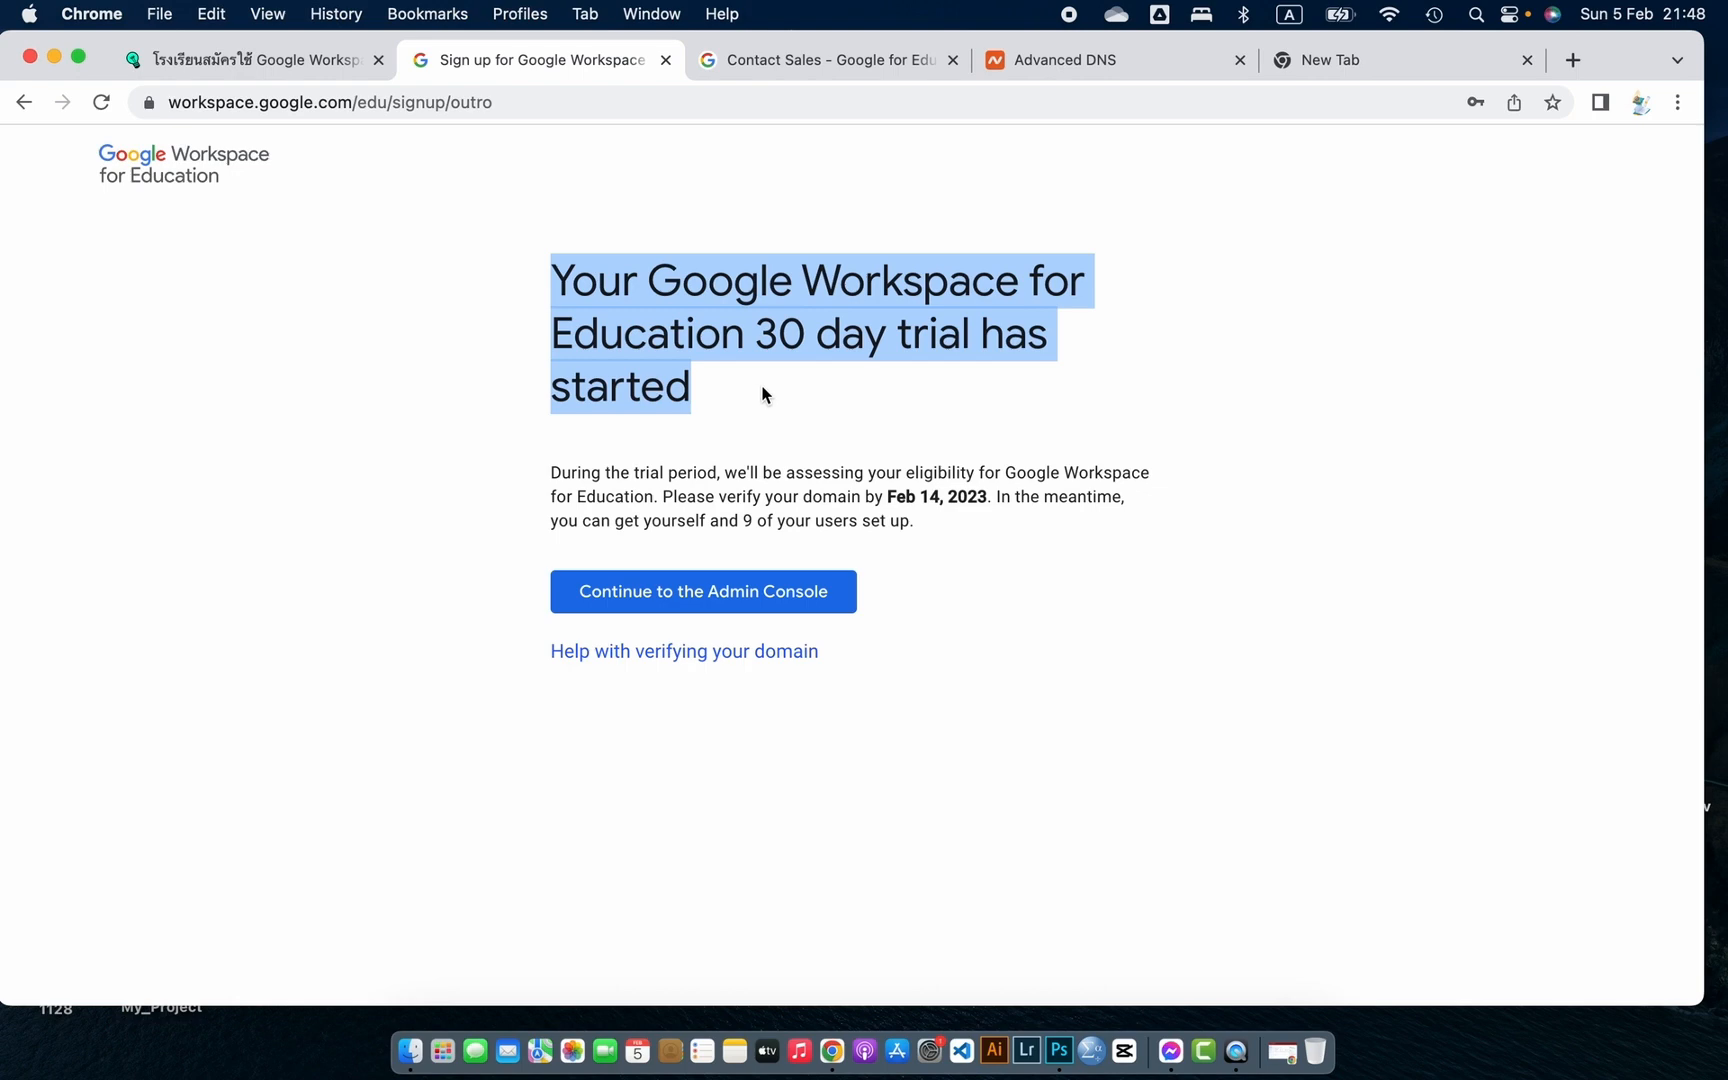
pyautogui.click(760, 318)
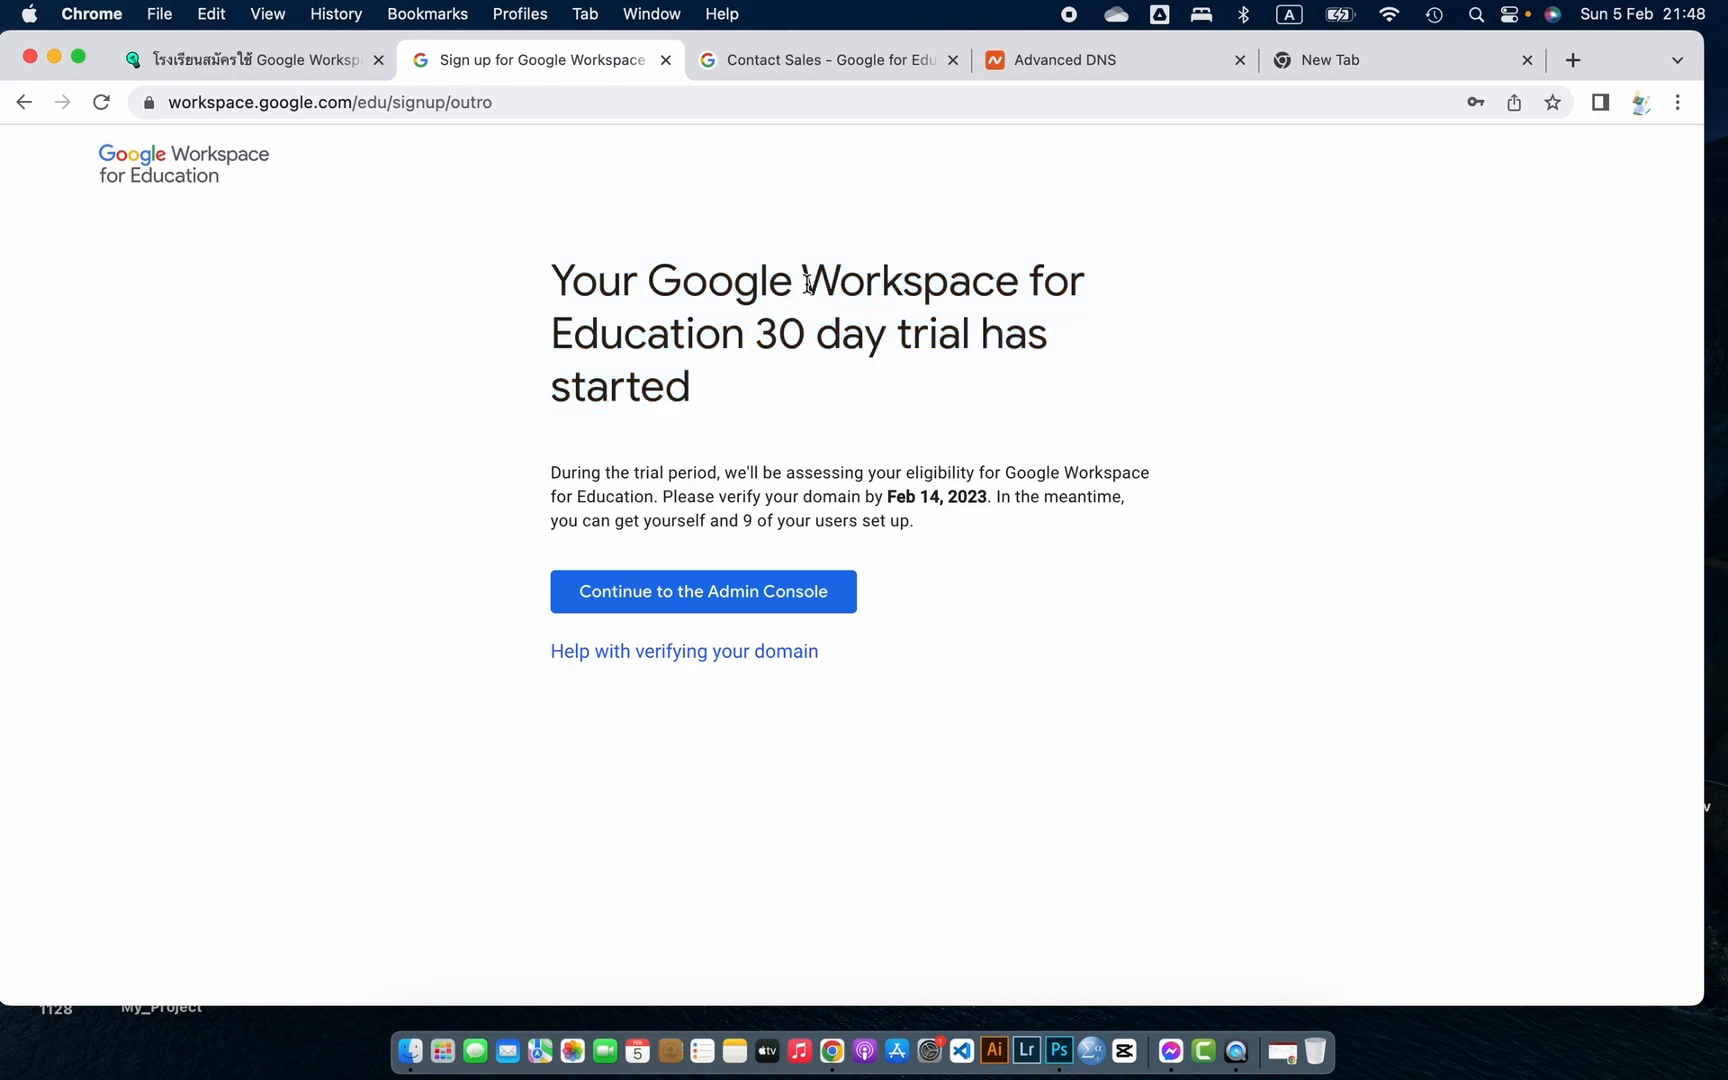
pyautogui.moveTo(804, 285); pyautogui.dragTo(810, 383)
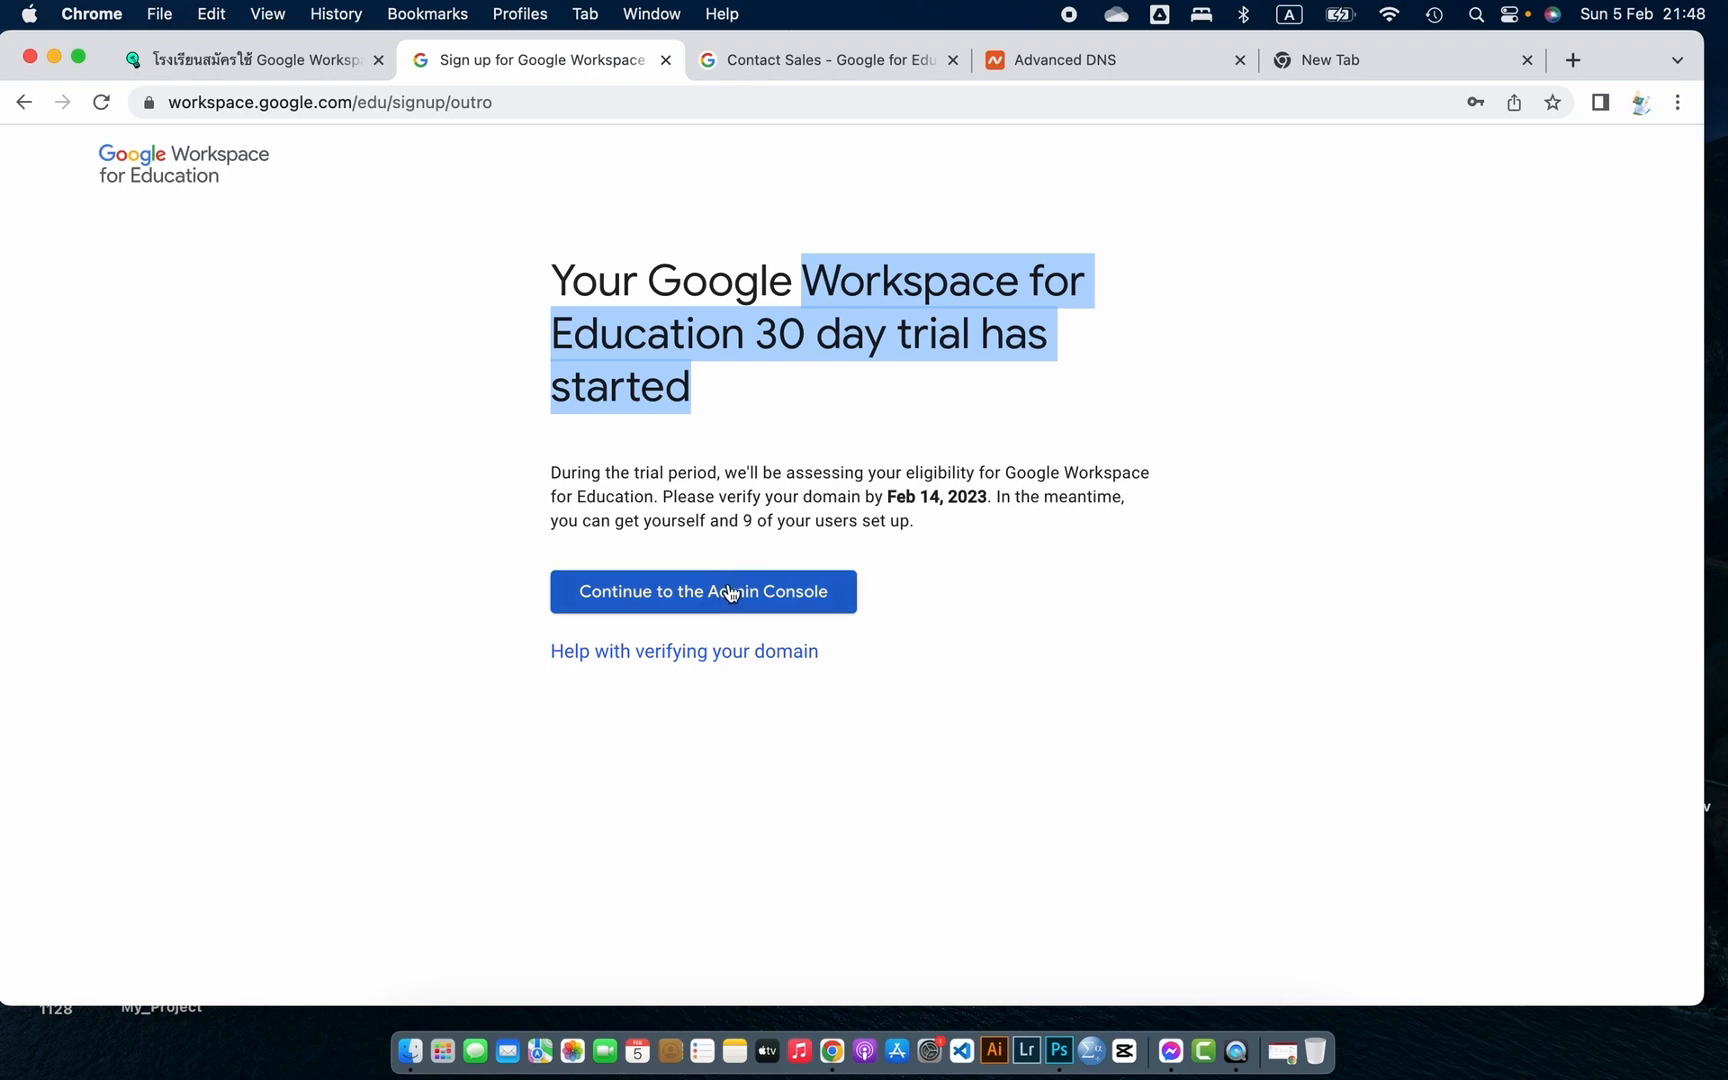
pyautogui.click(625, 600)
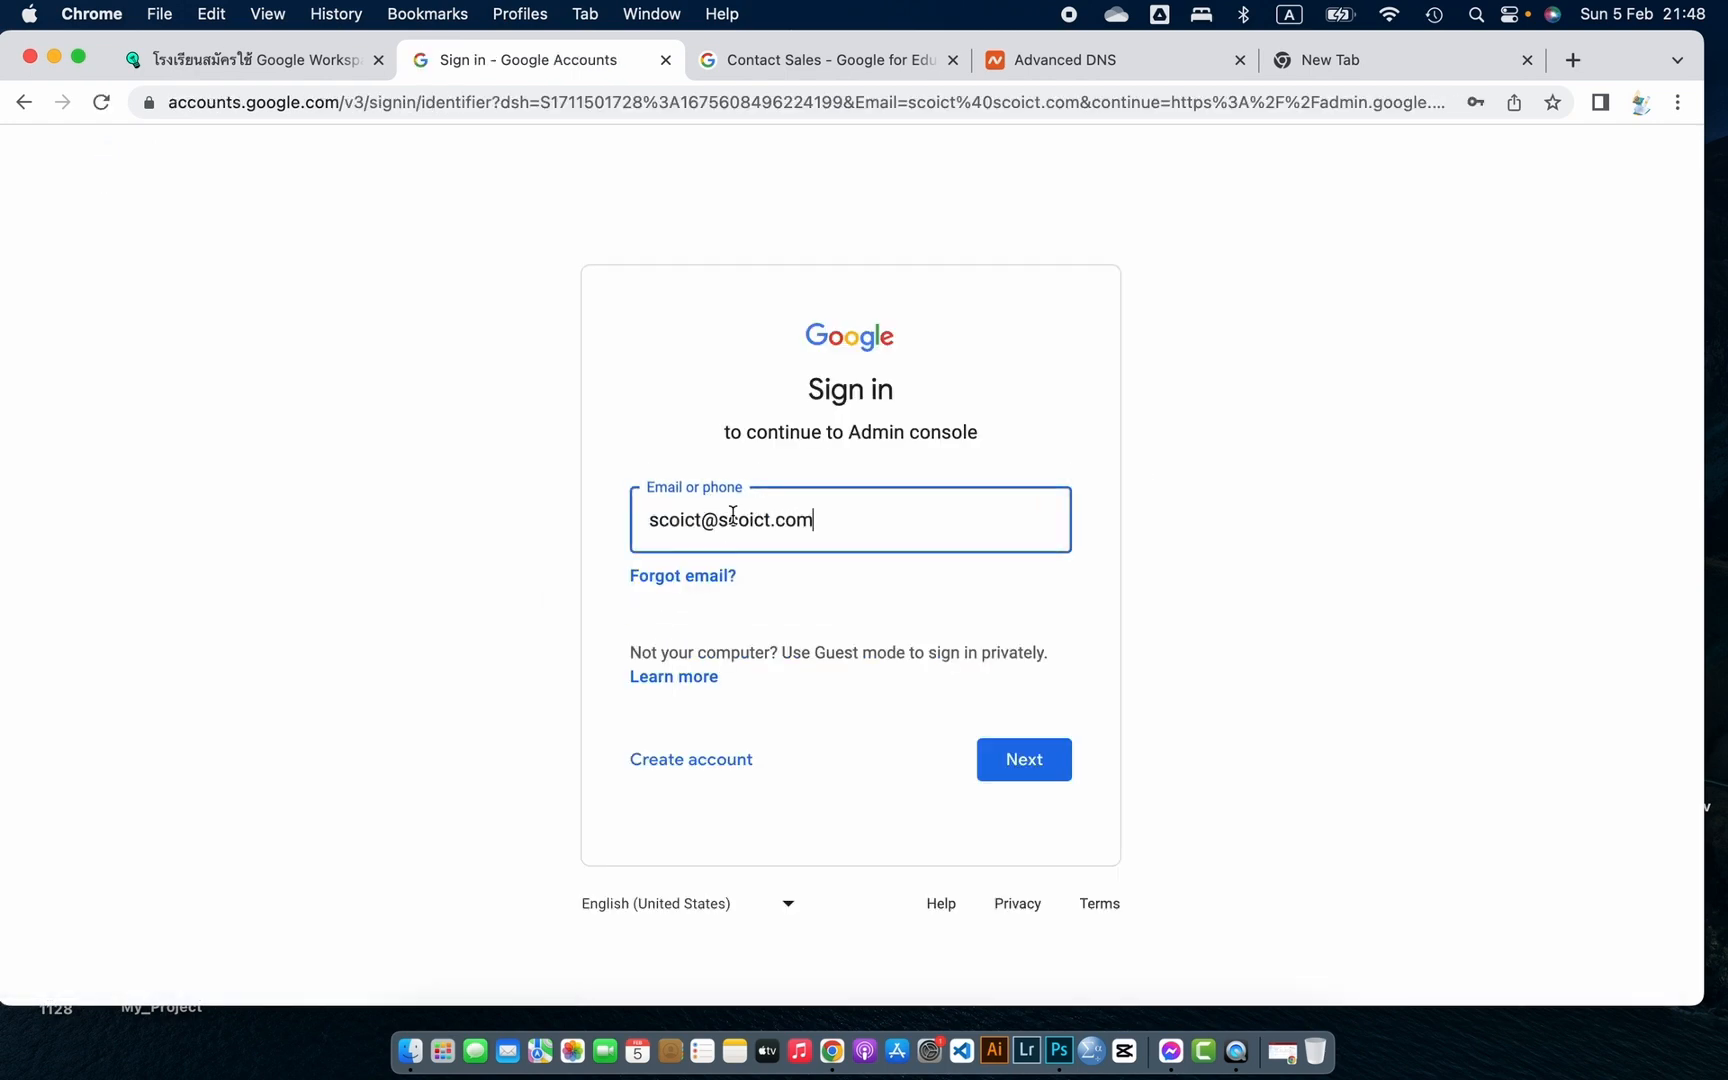
# Select the domain part of the prefilled sign-in email and start retyping it.
pyautogui.click(864, 525)
pyautogui.moveTo(864, 525); pyautogui.dragTo(615, 530)
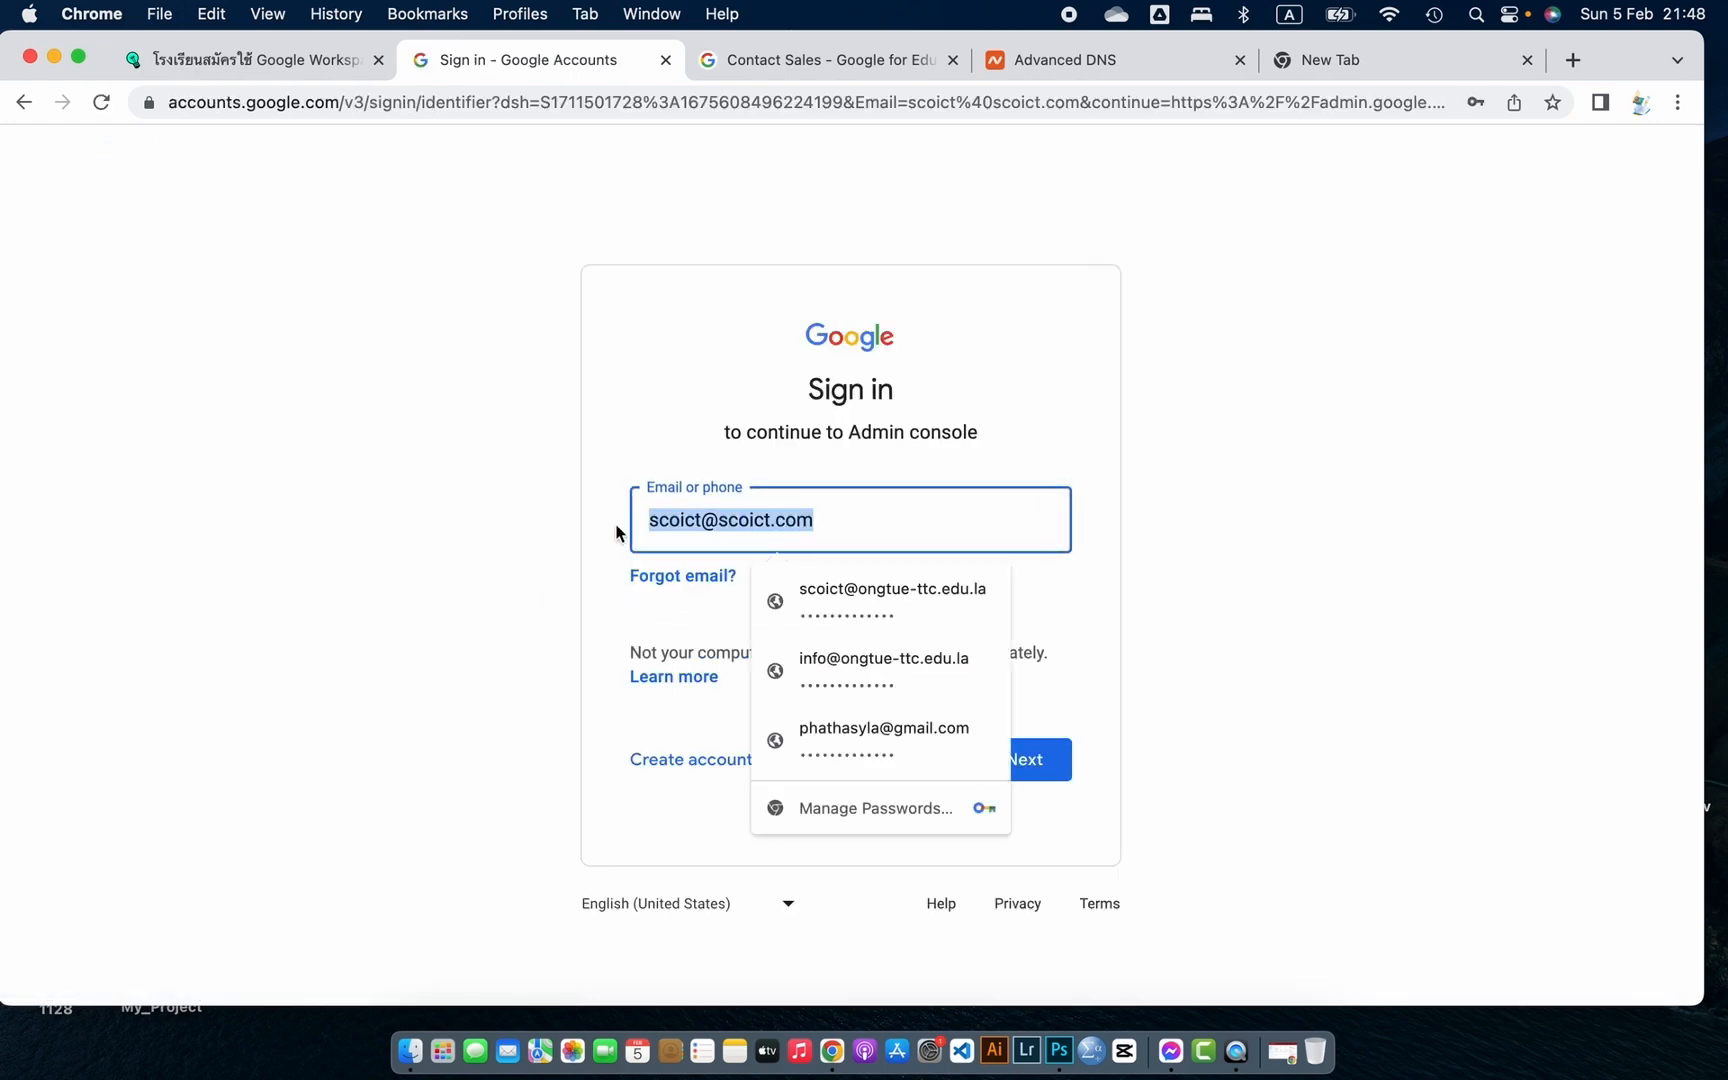
pyautogui.click(785, 521)
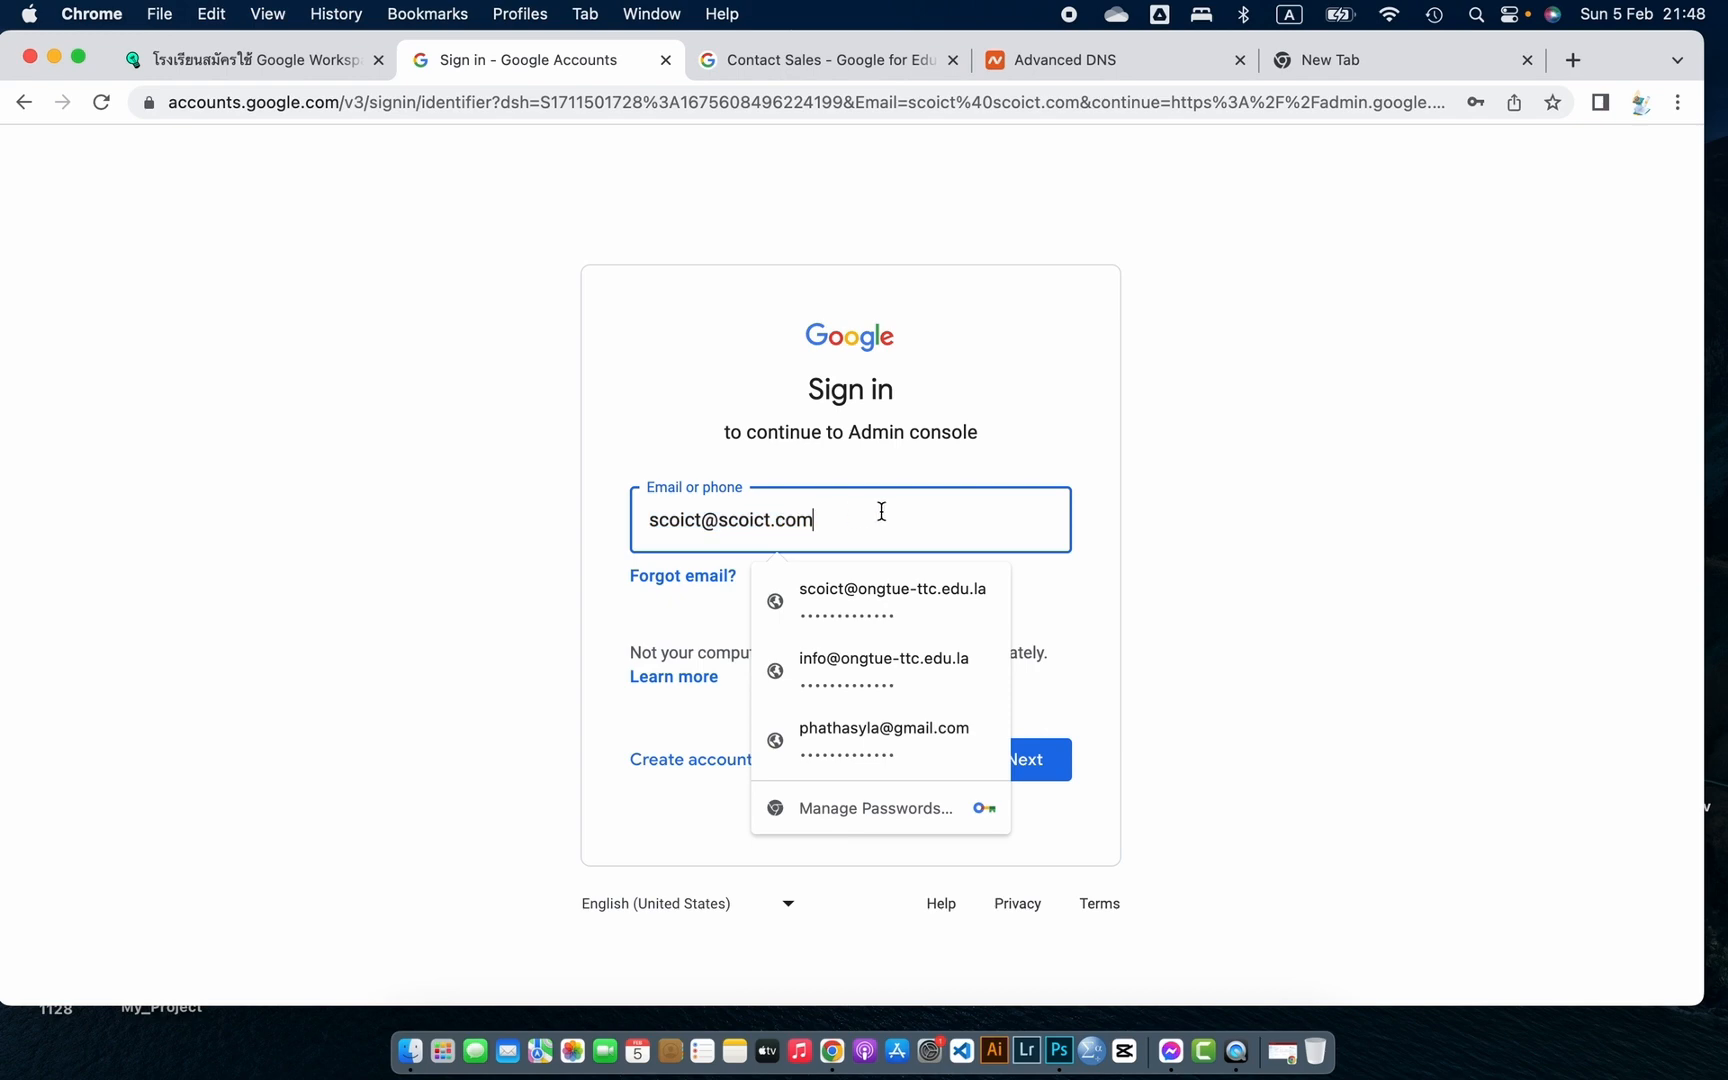
pyautogui.click(642, 522)
pyautogui.moveTo(661, 525); pyautogui.dragTo(868, 513)
pyautogui.click(868, 513)
pyautogui.moveTo(721, 520); pyautogui.dragTo(840, 518)
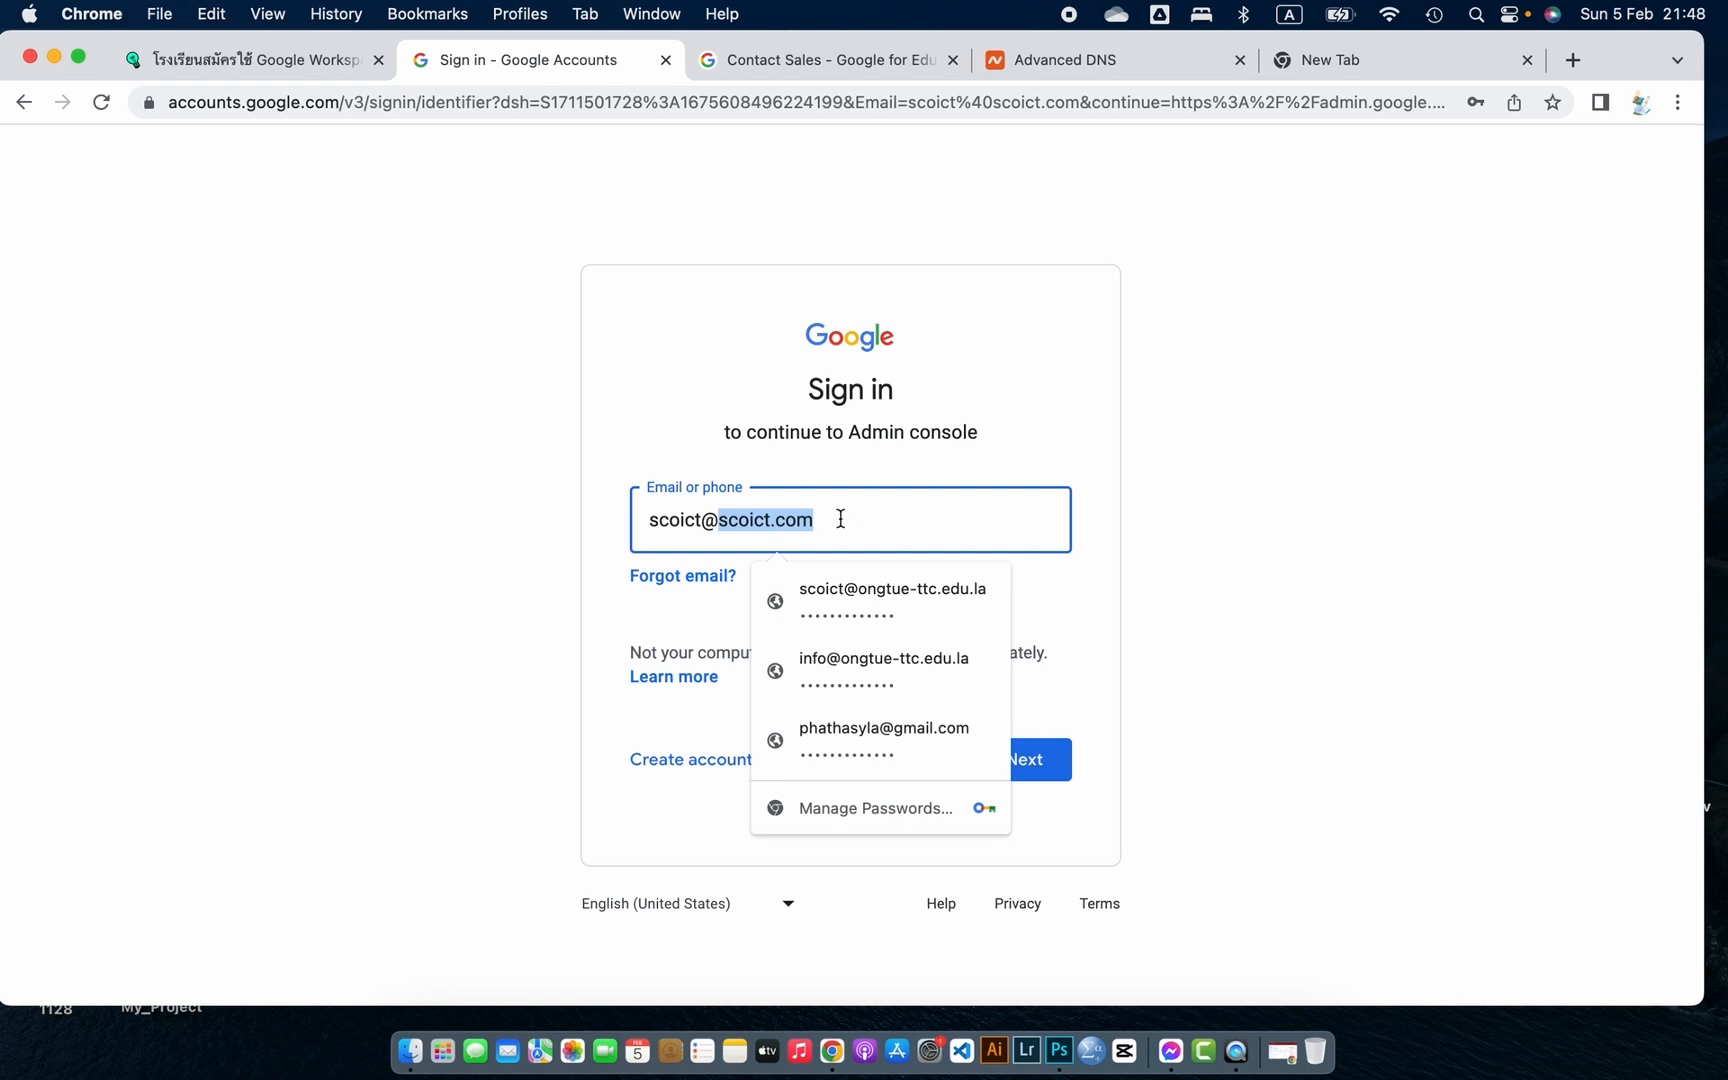
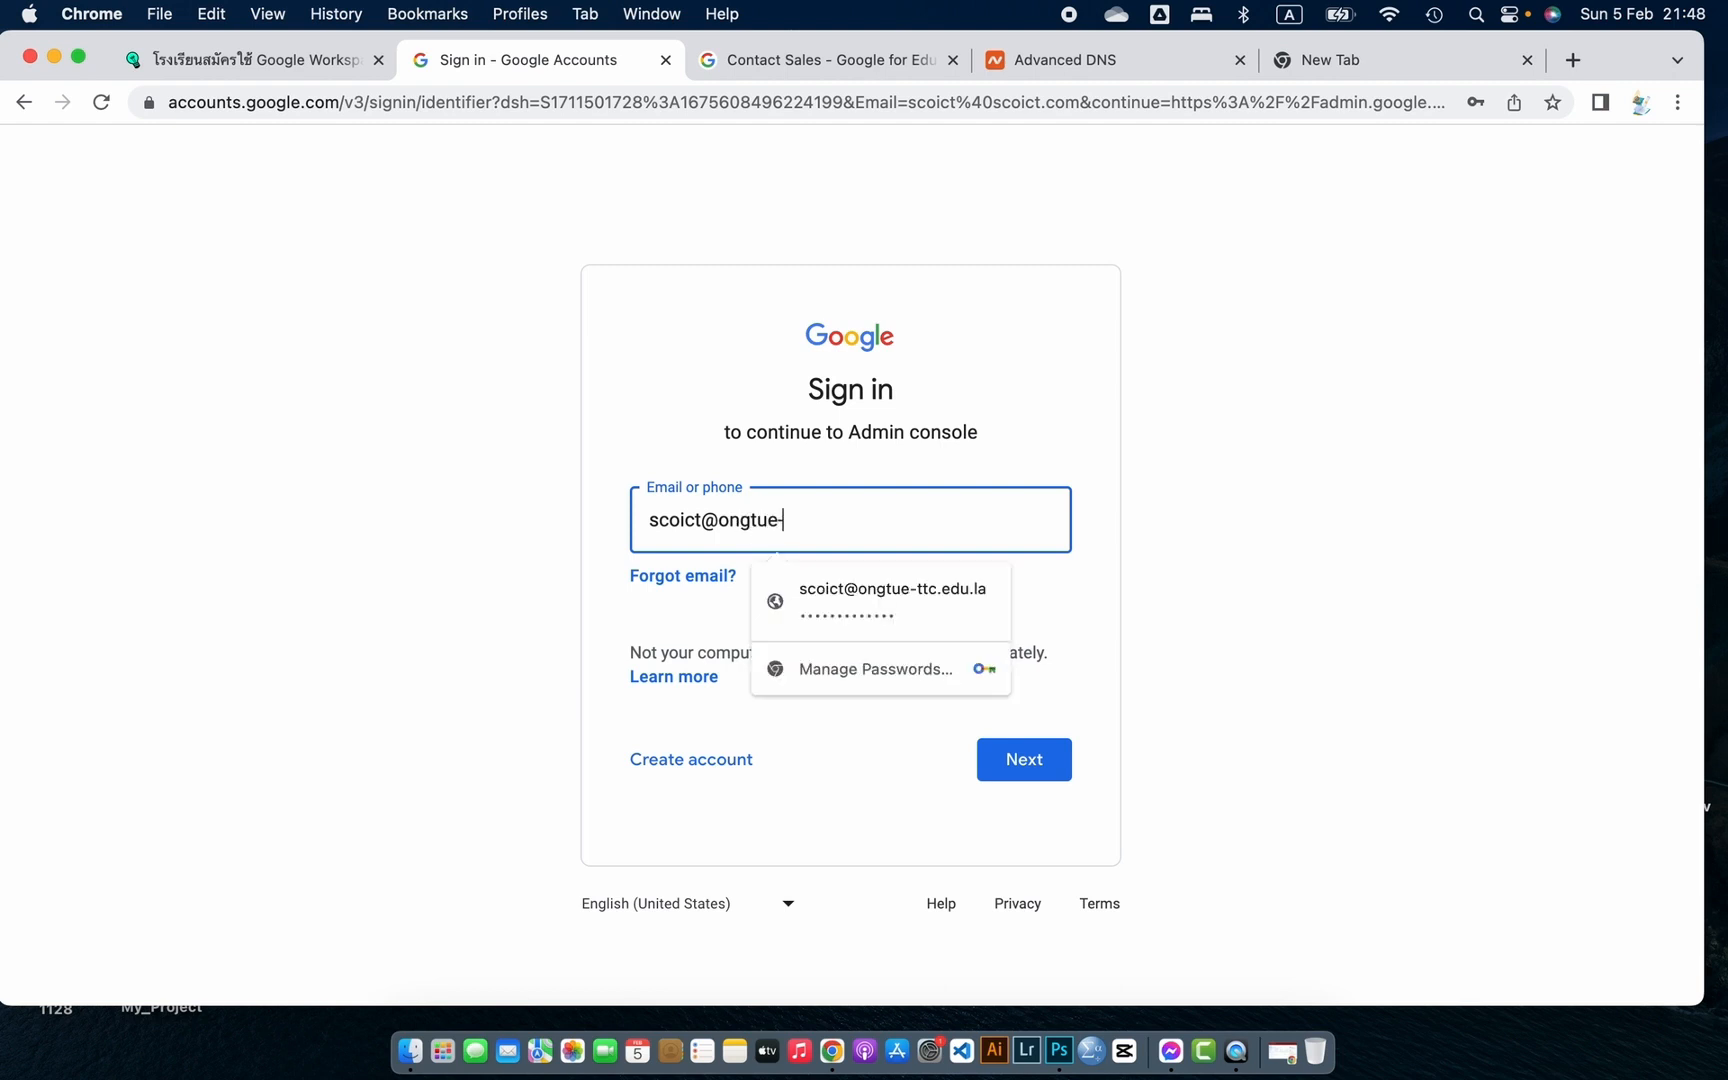
# Change the sign-in email's domain to scoict.com and proceed to the password step.
pyautogui.press('BackSpace')
pyautogui.press('BackSpace')
pyautogui.press('BackSpace')
pyautogui.press('BackSpace')
pyautogui.press('BackSpace')
pyautogui.press('BackSpace')
pyautogui.press('BackSpace')
pyautogui.press('BackSpace')
pyautogui.press('BackSpace')
pyautogui.press('BackSpace')
pyautogui.press('BackSpace')
pyautogui.press('BackSpace')
pyautogui.press('BackSpace')
pyautogui.click(649, 362)
pyautogui.click(753, 506)
pyautogui.click(754, 520)
pyautogui.write('o')
pyautogui.press('BackSpace')
pyautogui.write('scoict')
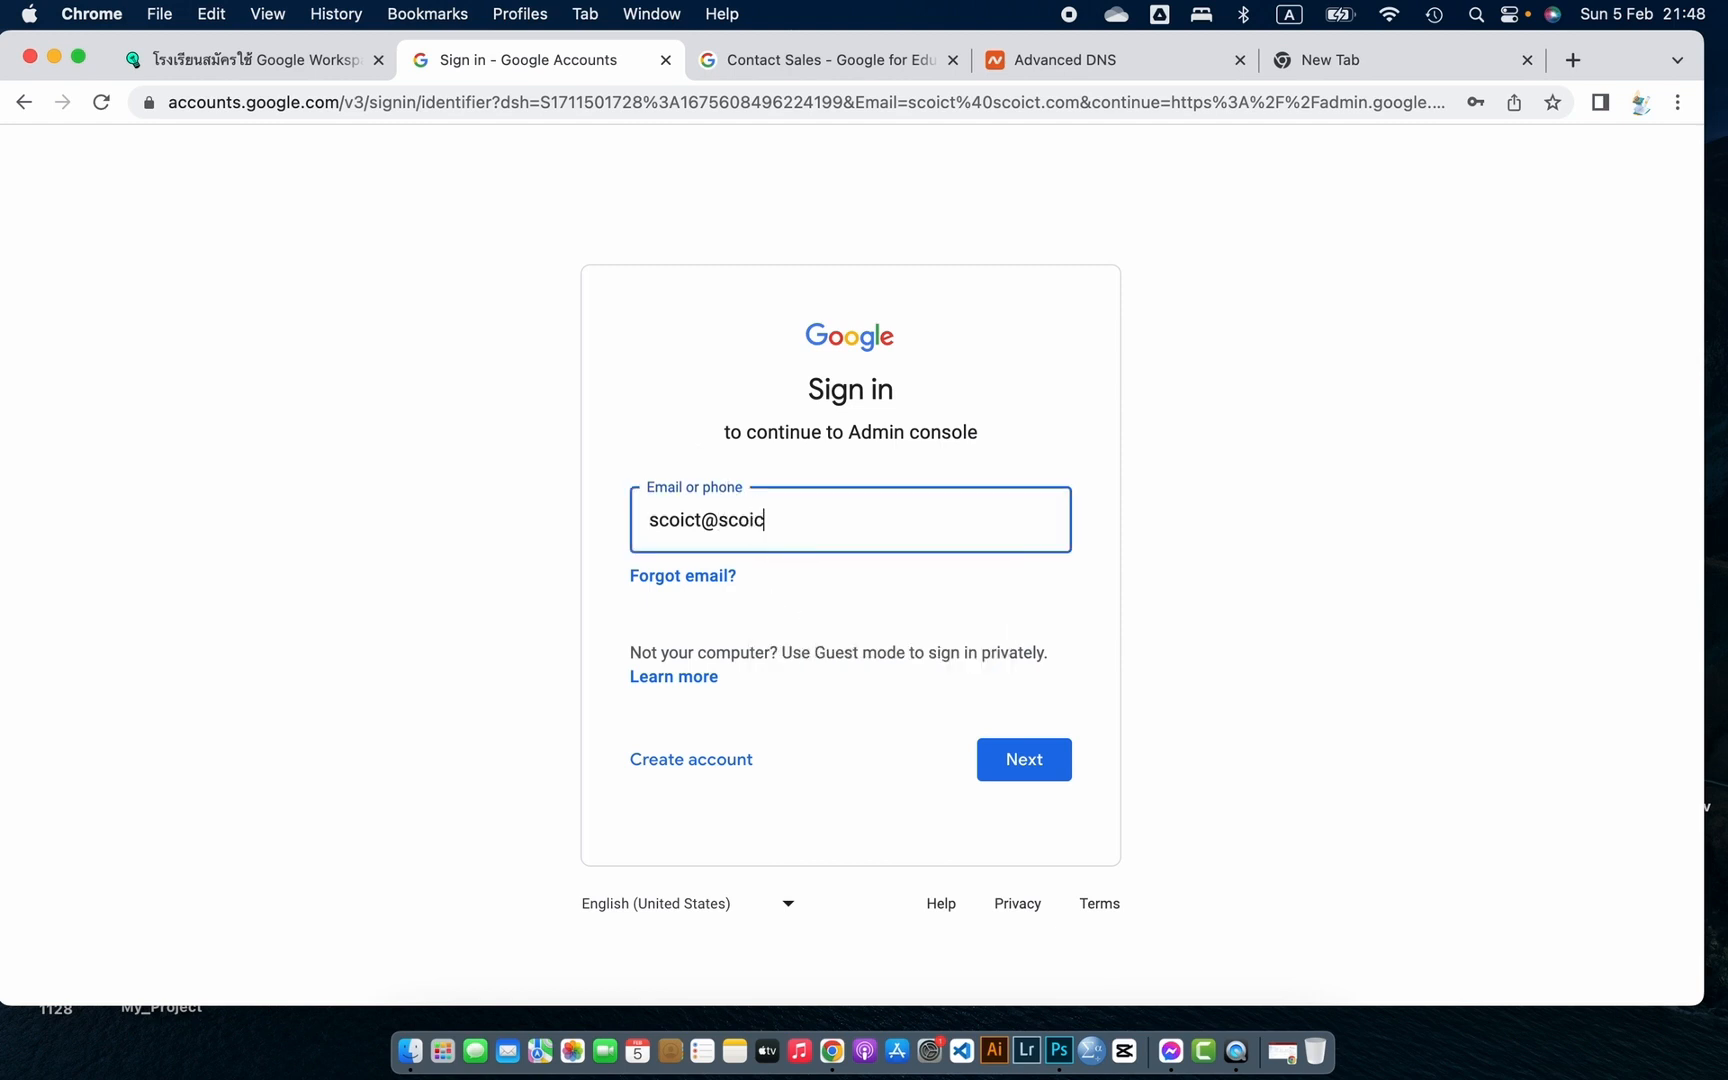
pyautogui.press('BackSpace')
pyautogui.press('BackSpace')
pyautogui.press('BackSpace')
pyautogui.press('BackSpace')
pyautogui.press('BackSpace')
pyautogui.press('BackSpace')
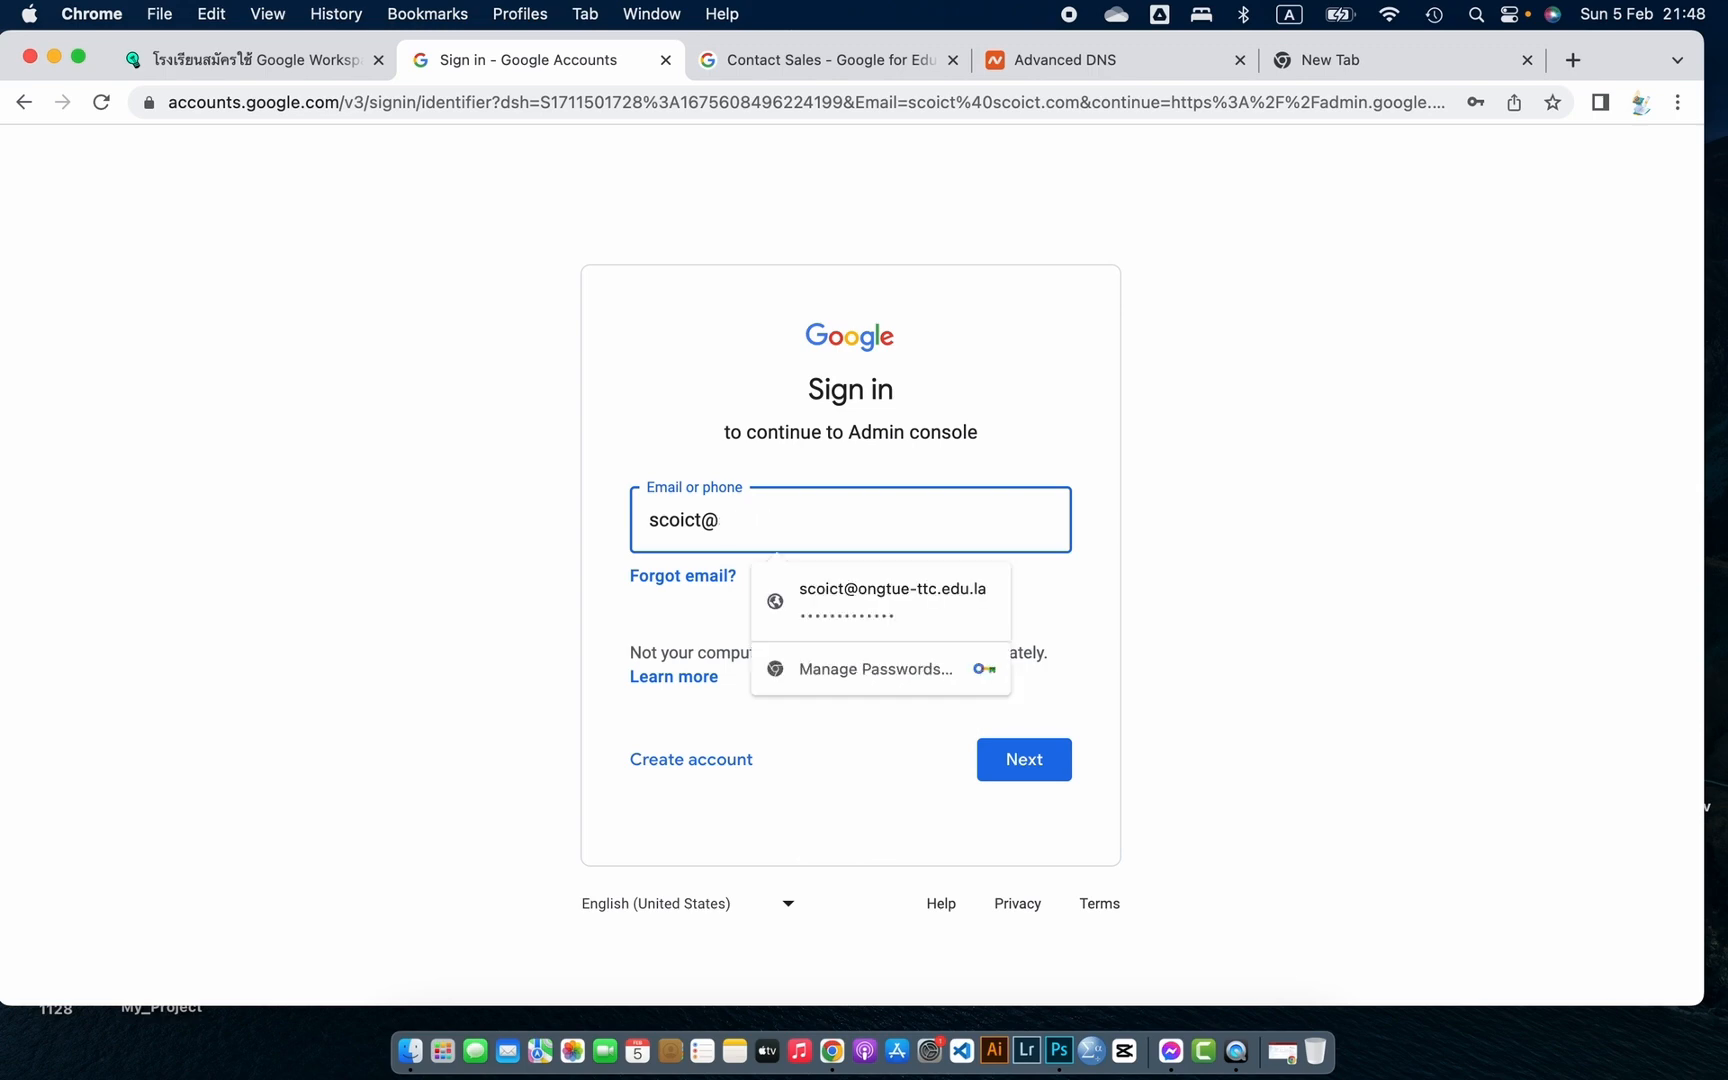
pyautogui.write('scoict')
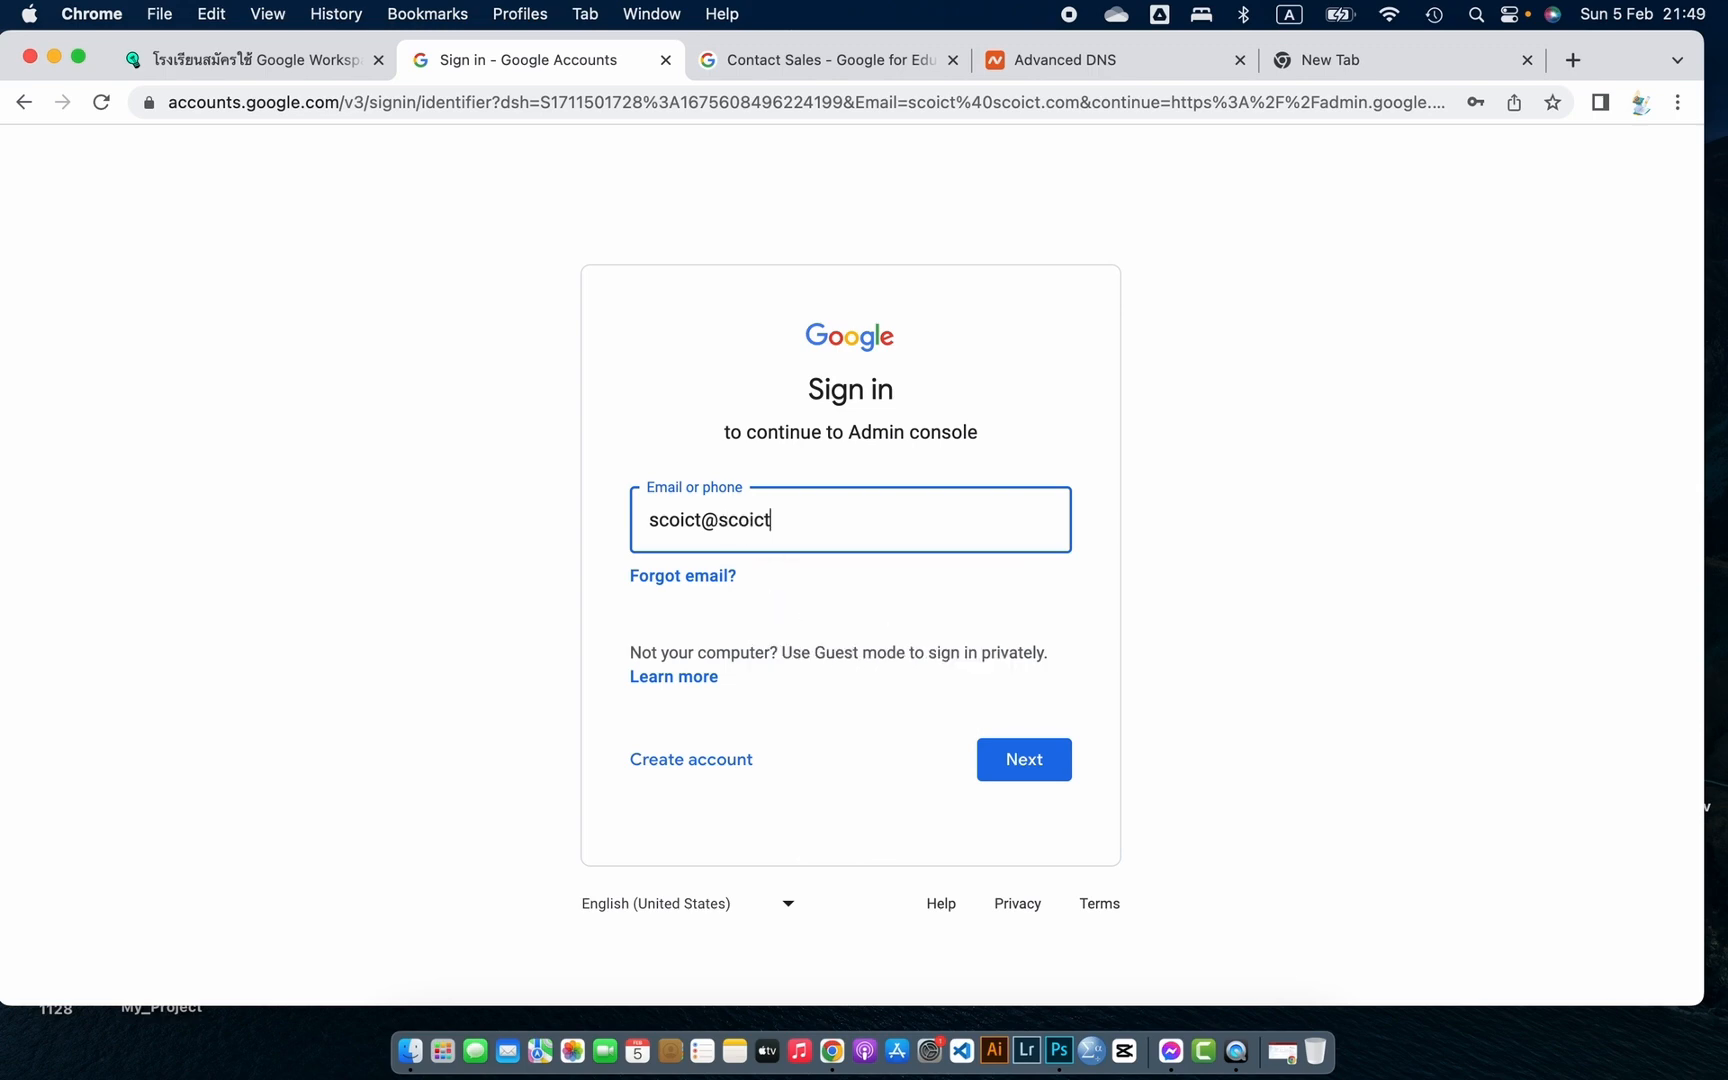
pyautogui.write('.com')
pyautogui.click(1027, 751)
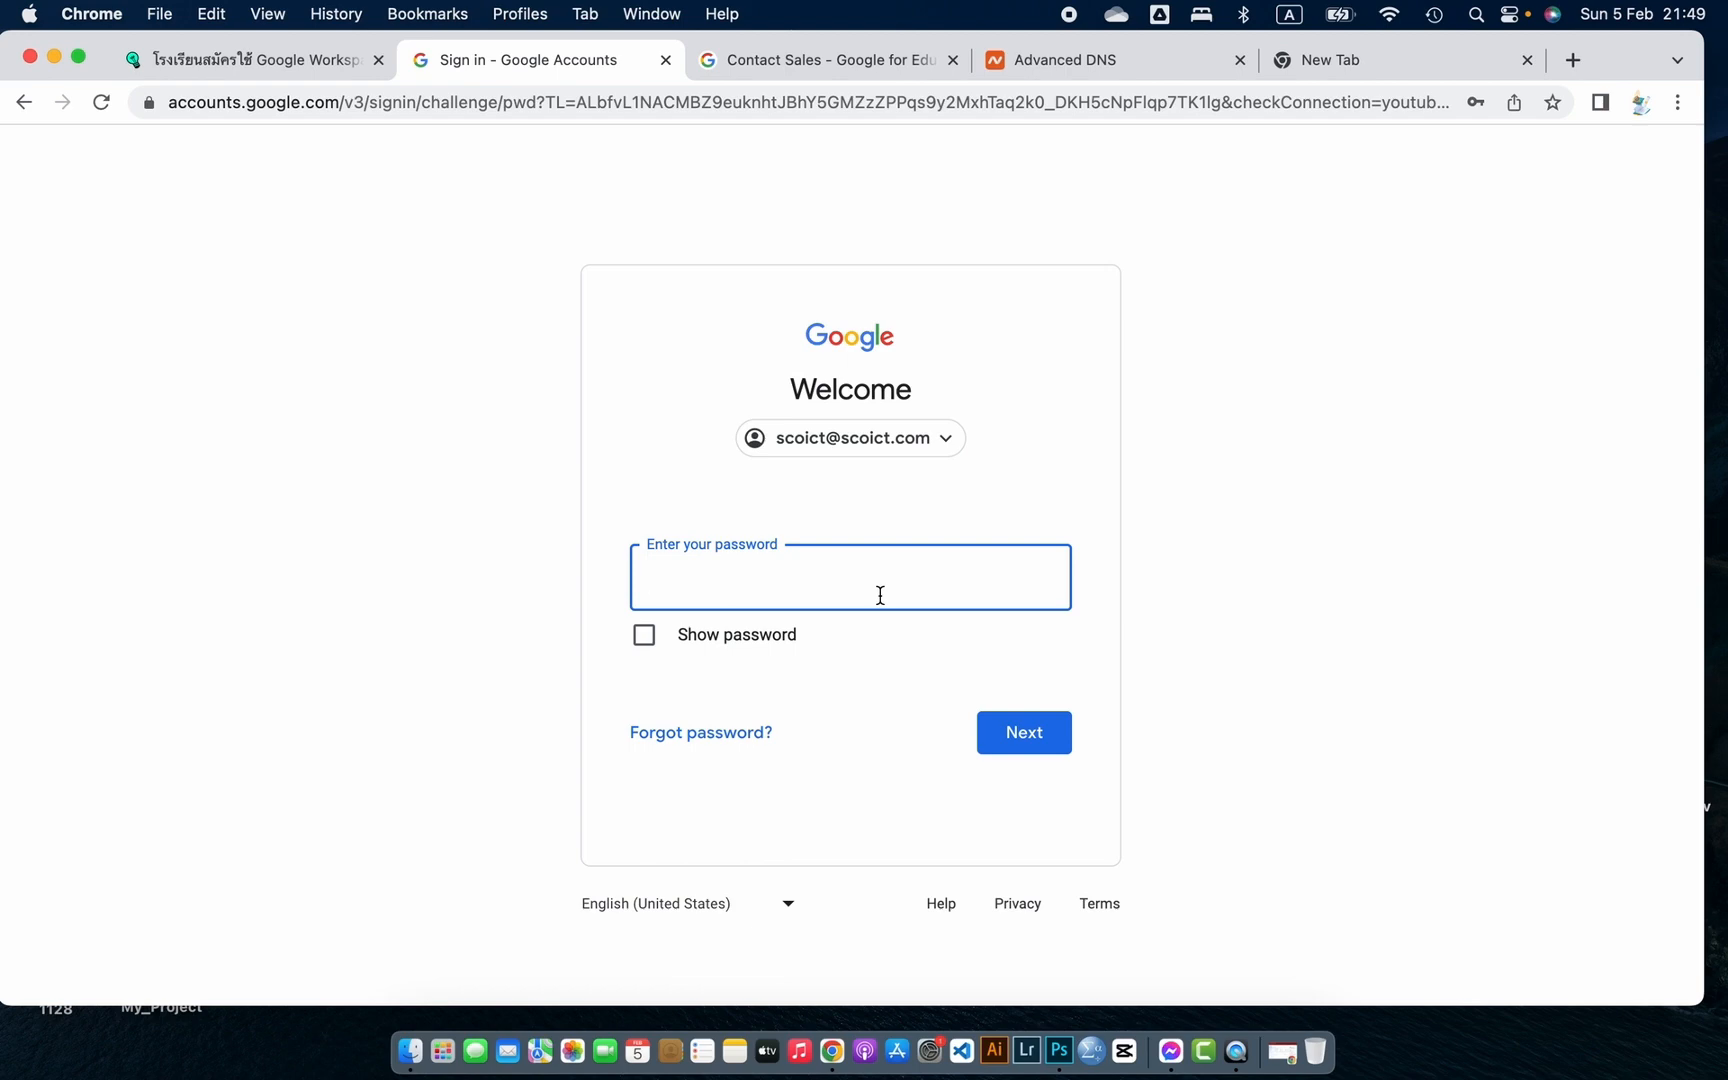
# Enter the admin account password and submit it to sign in.
pyautogui.write('•')
pyautogui.press('BackSpace')
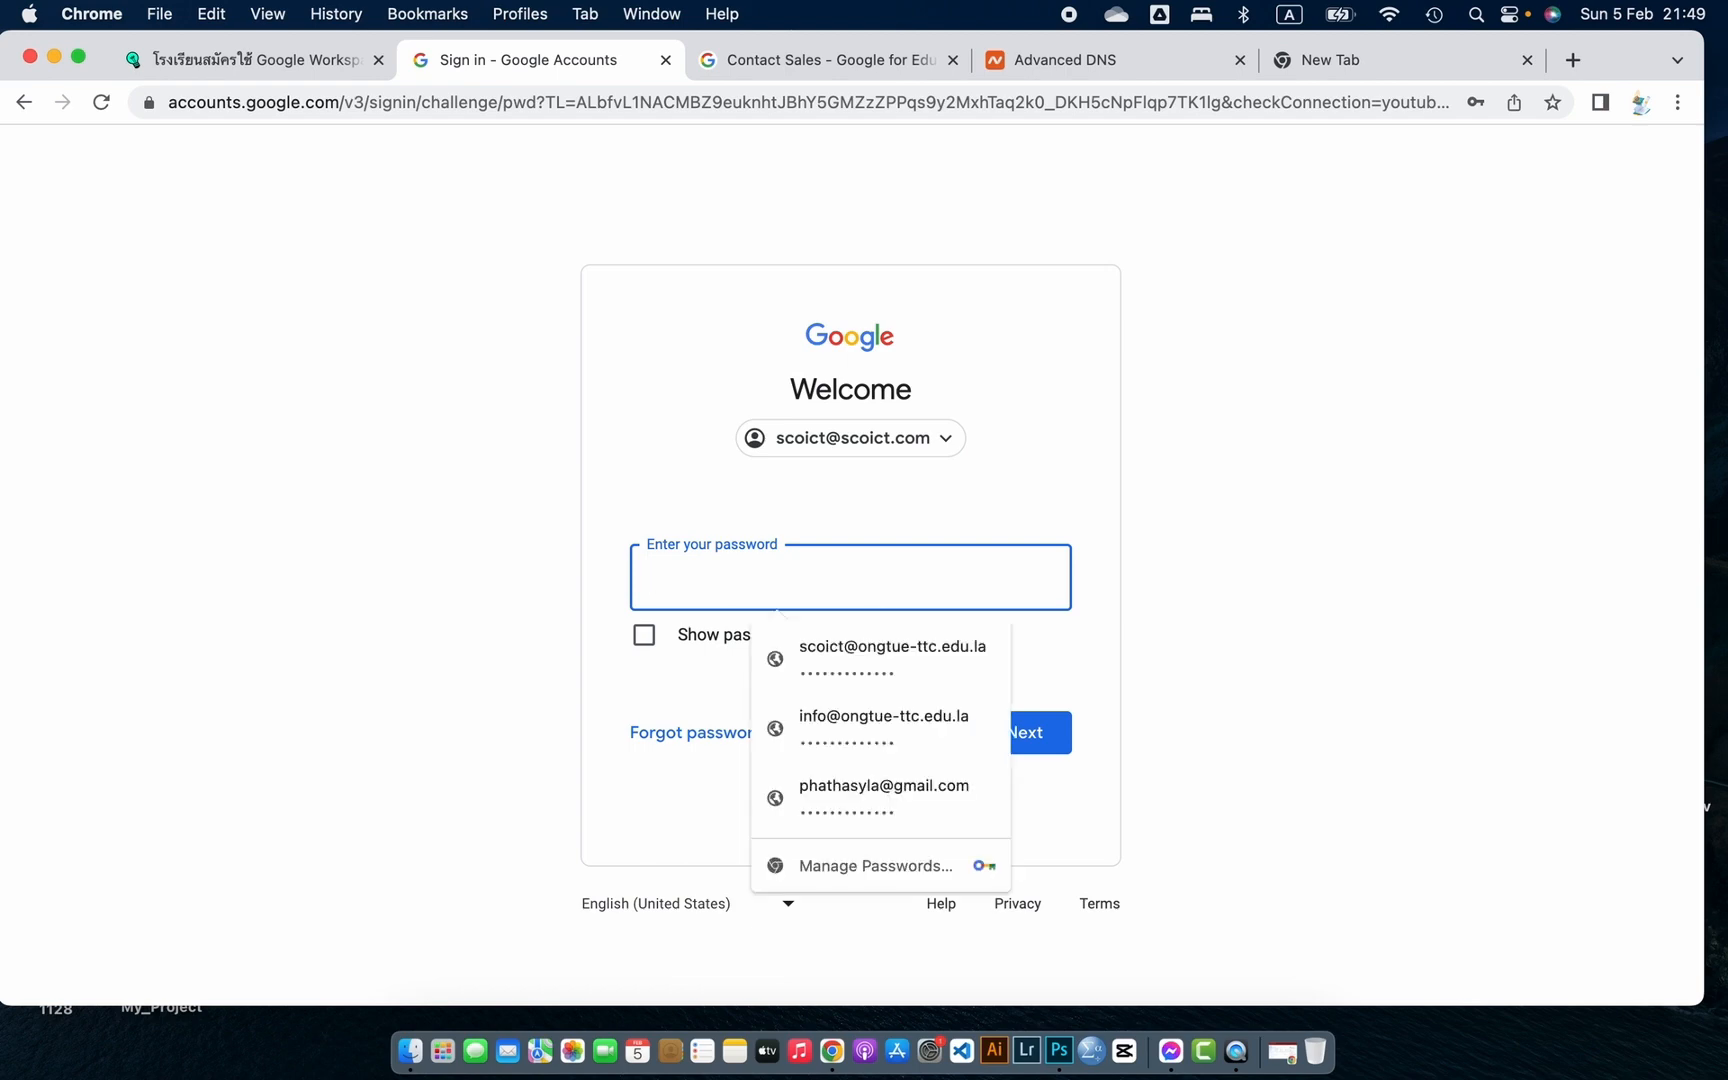
pyautogui.write('•')
pyautogui.press('BackSpace')
pyautogui.write('•')
pyautogui.press('BackSpace')
pyautogui.write('•')
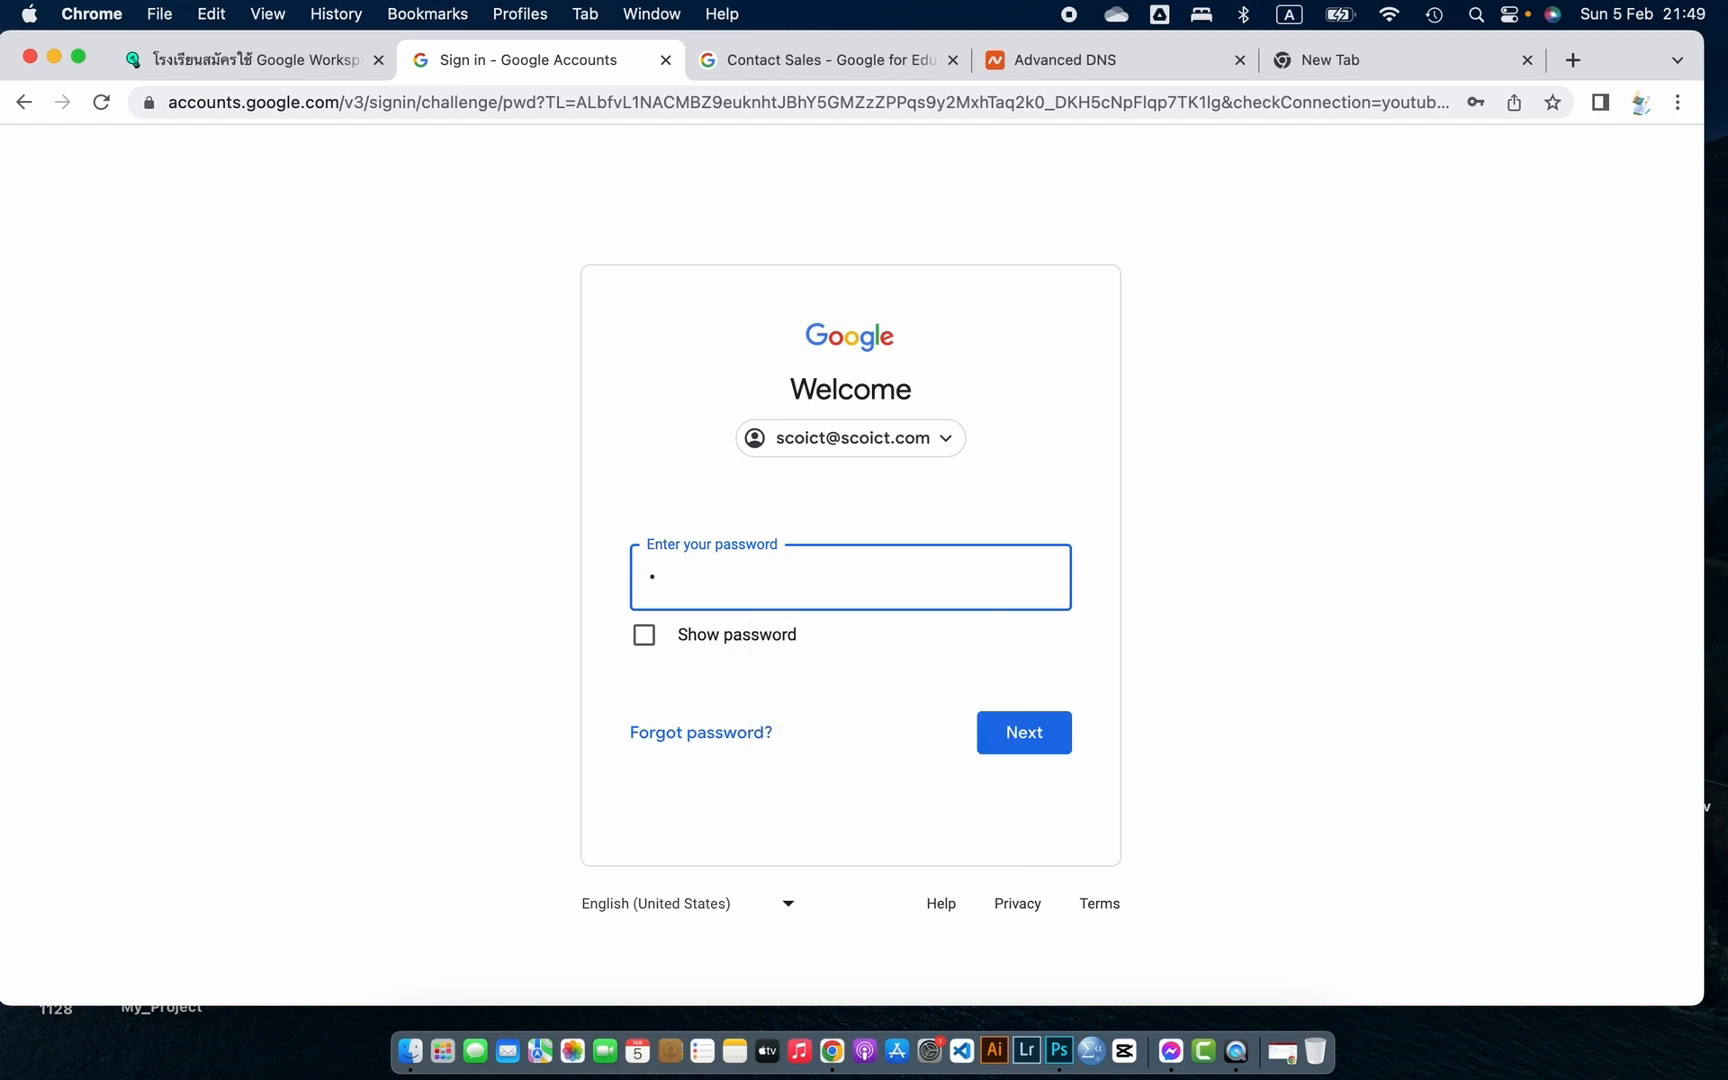
pyautogui.write('••••••••••••')
pyautogui.click(1025, 730)
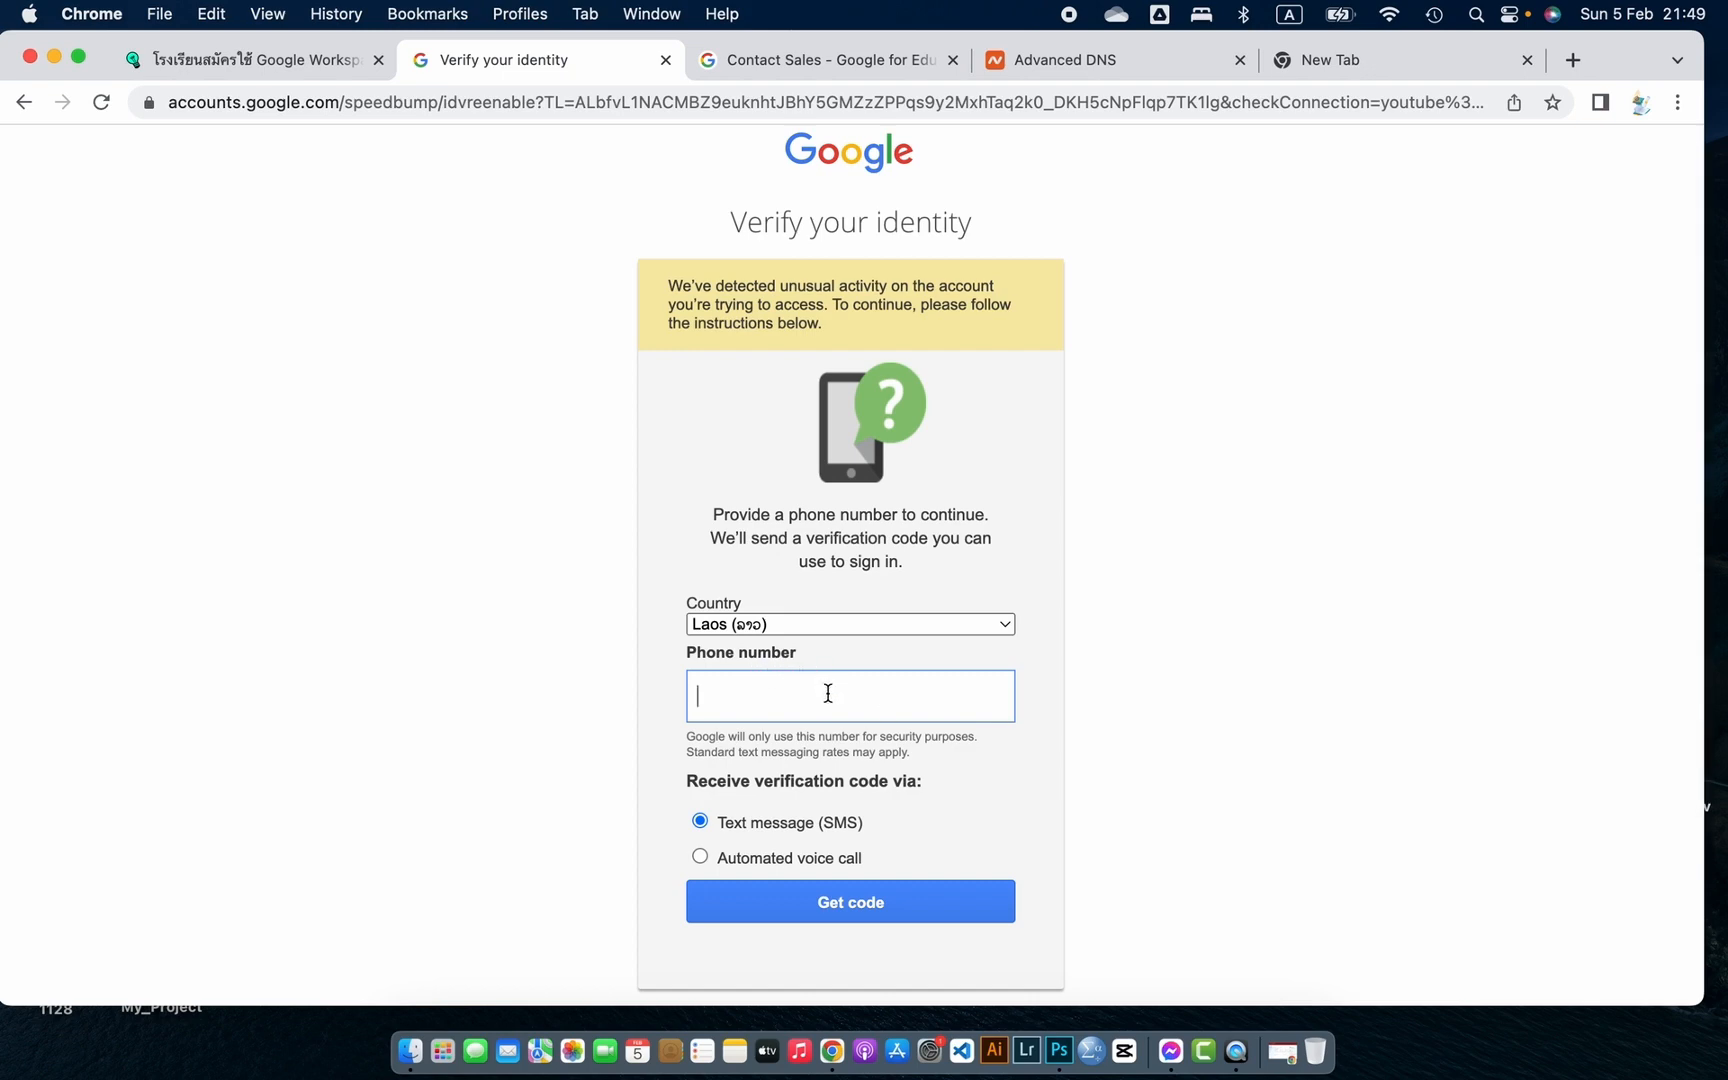
# Request a text-message (SMS) verification code to the account's phone number.
pyautogui.scroll(-2, 720, 700)
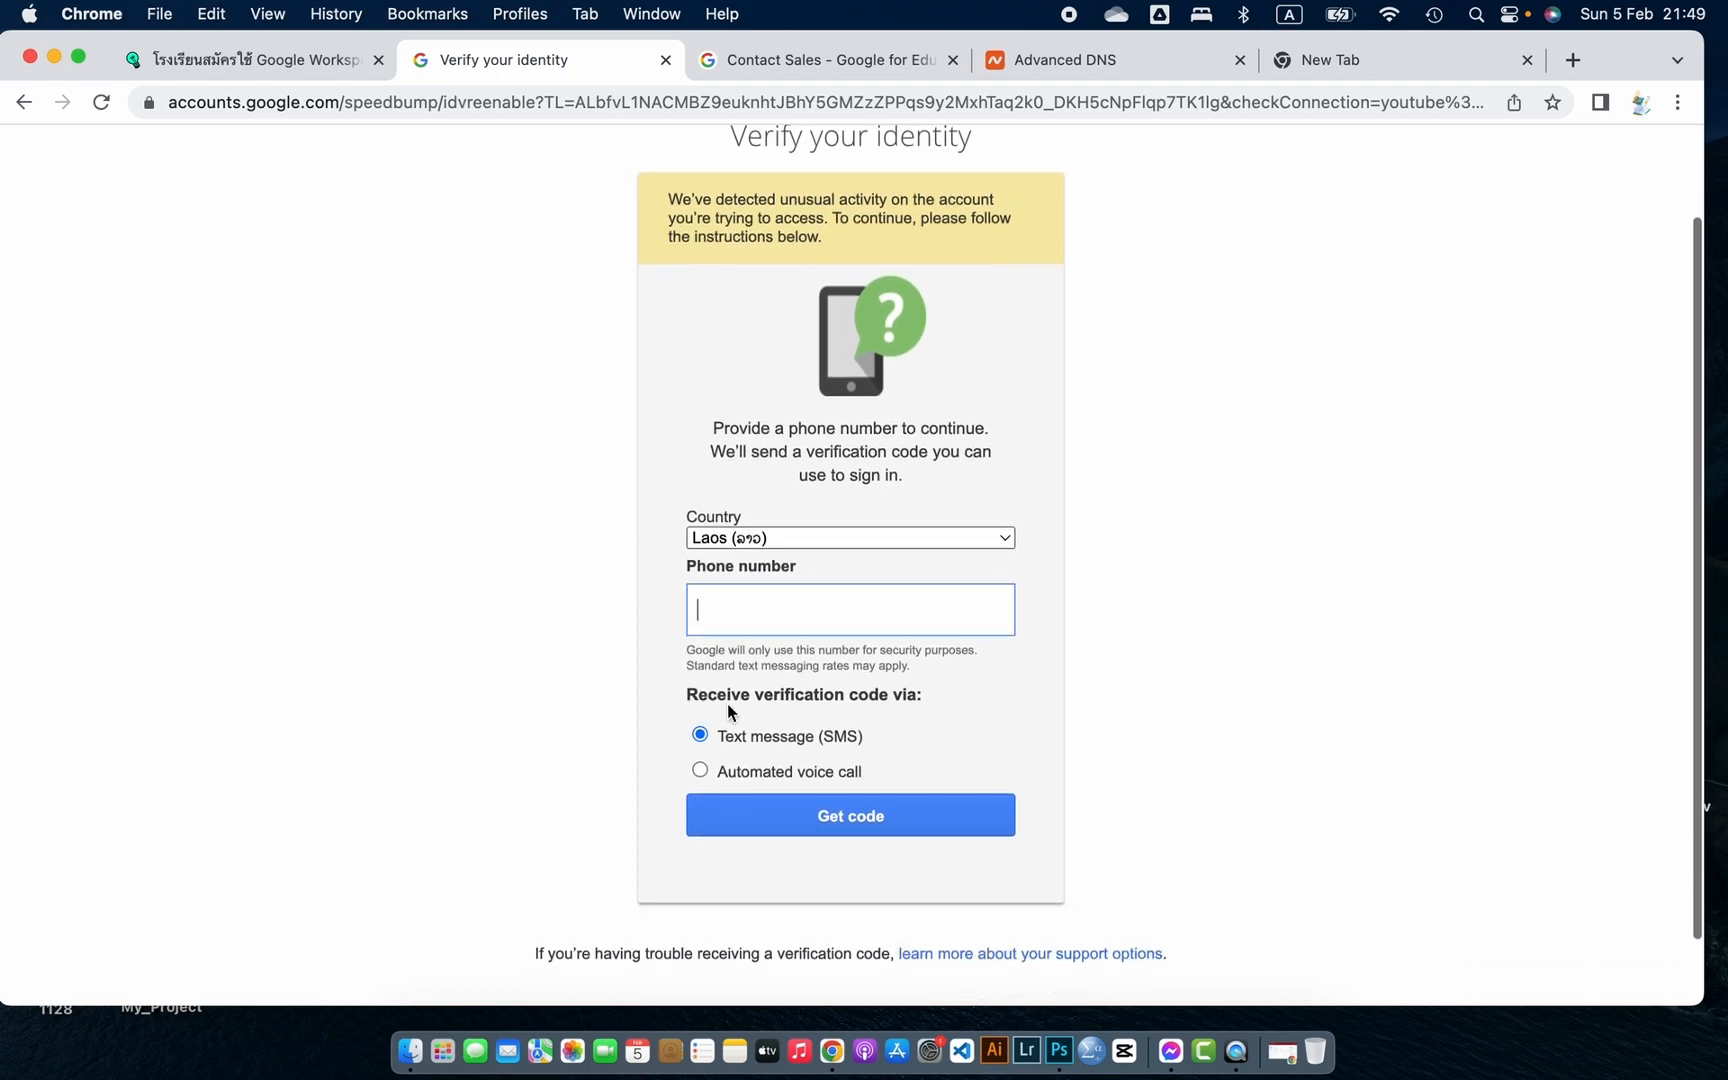
pyautogui.scroll(-2, 930, 598)
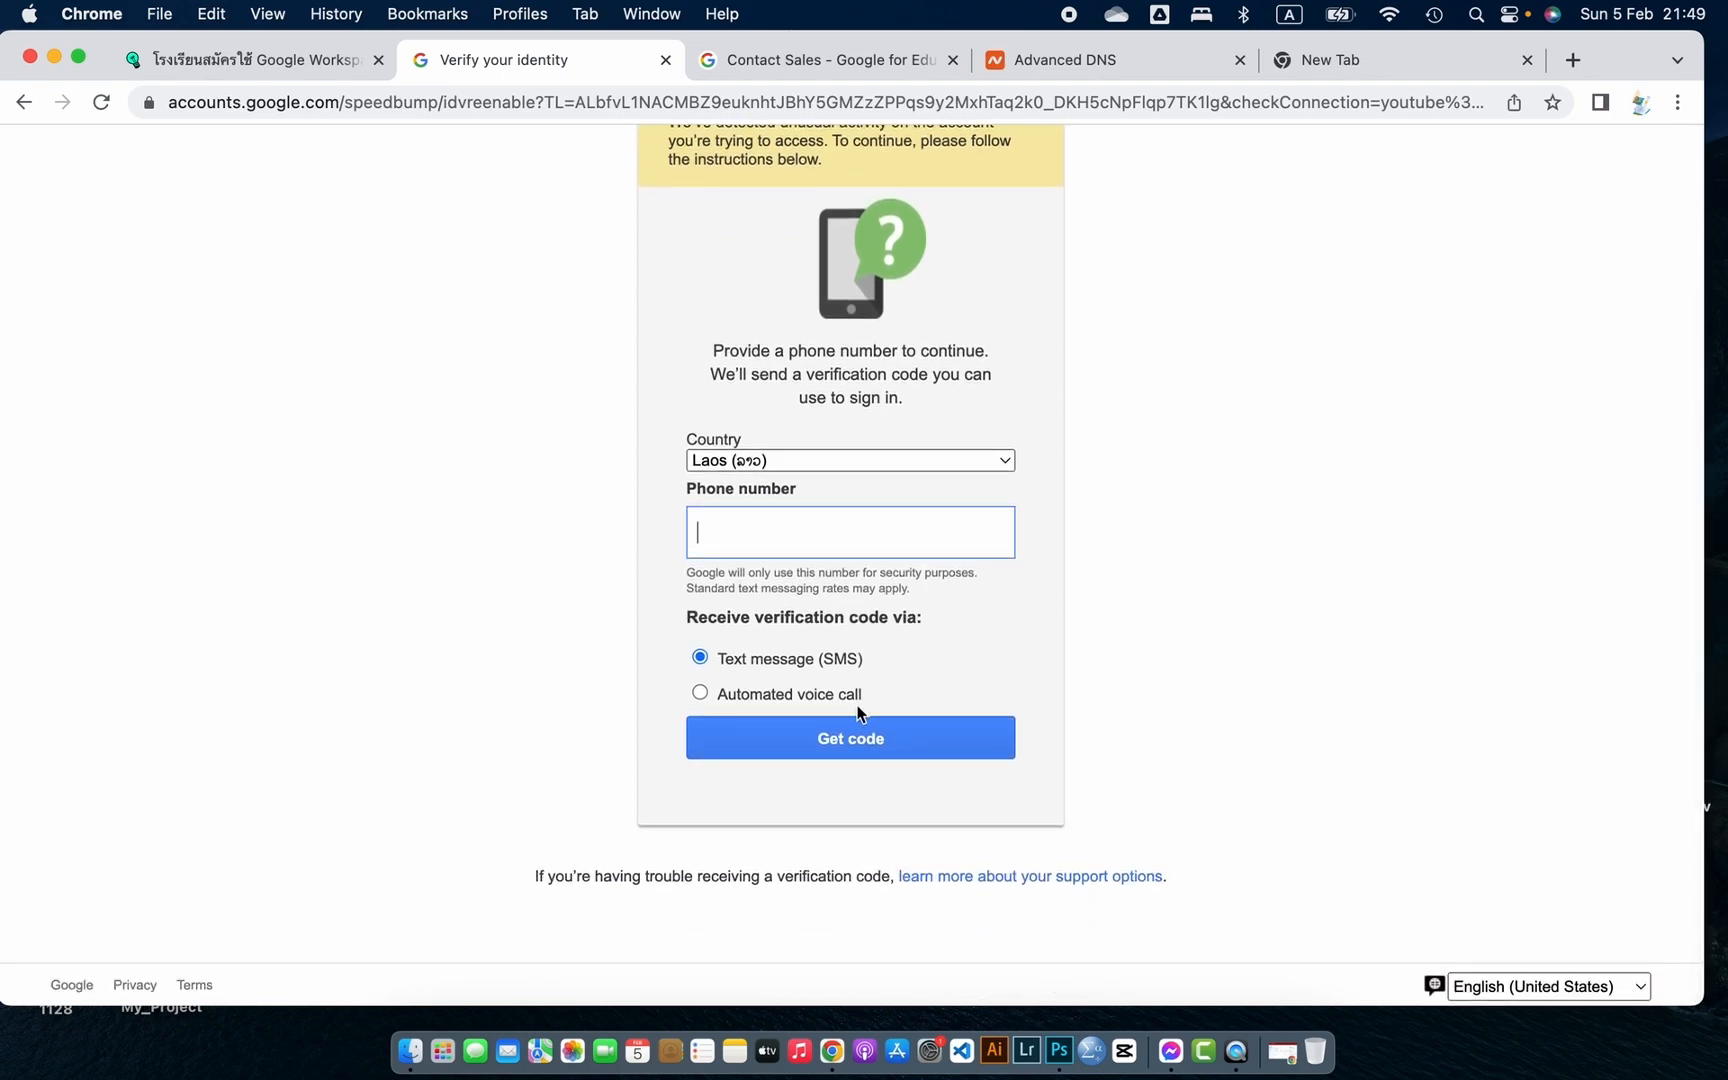
pyautogui.scroll(2, 860, 702)
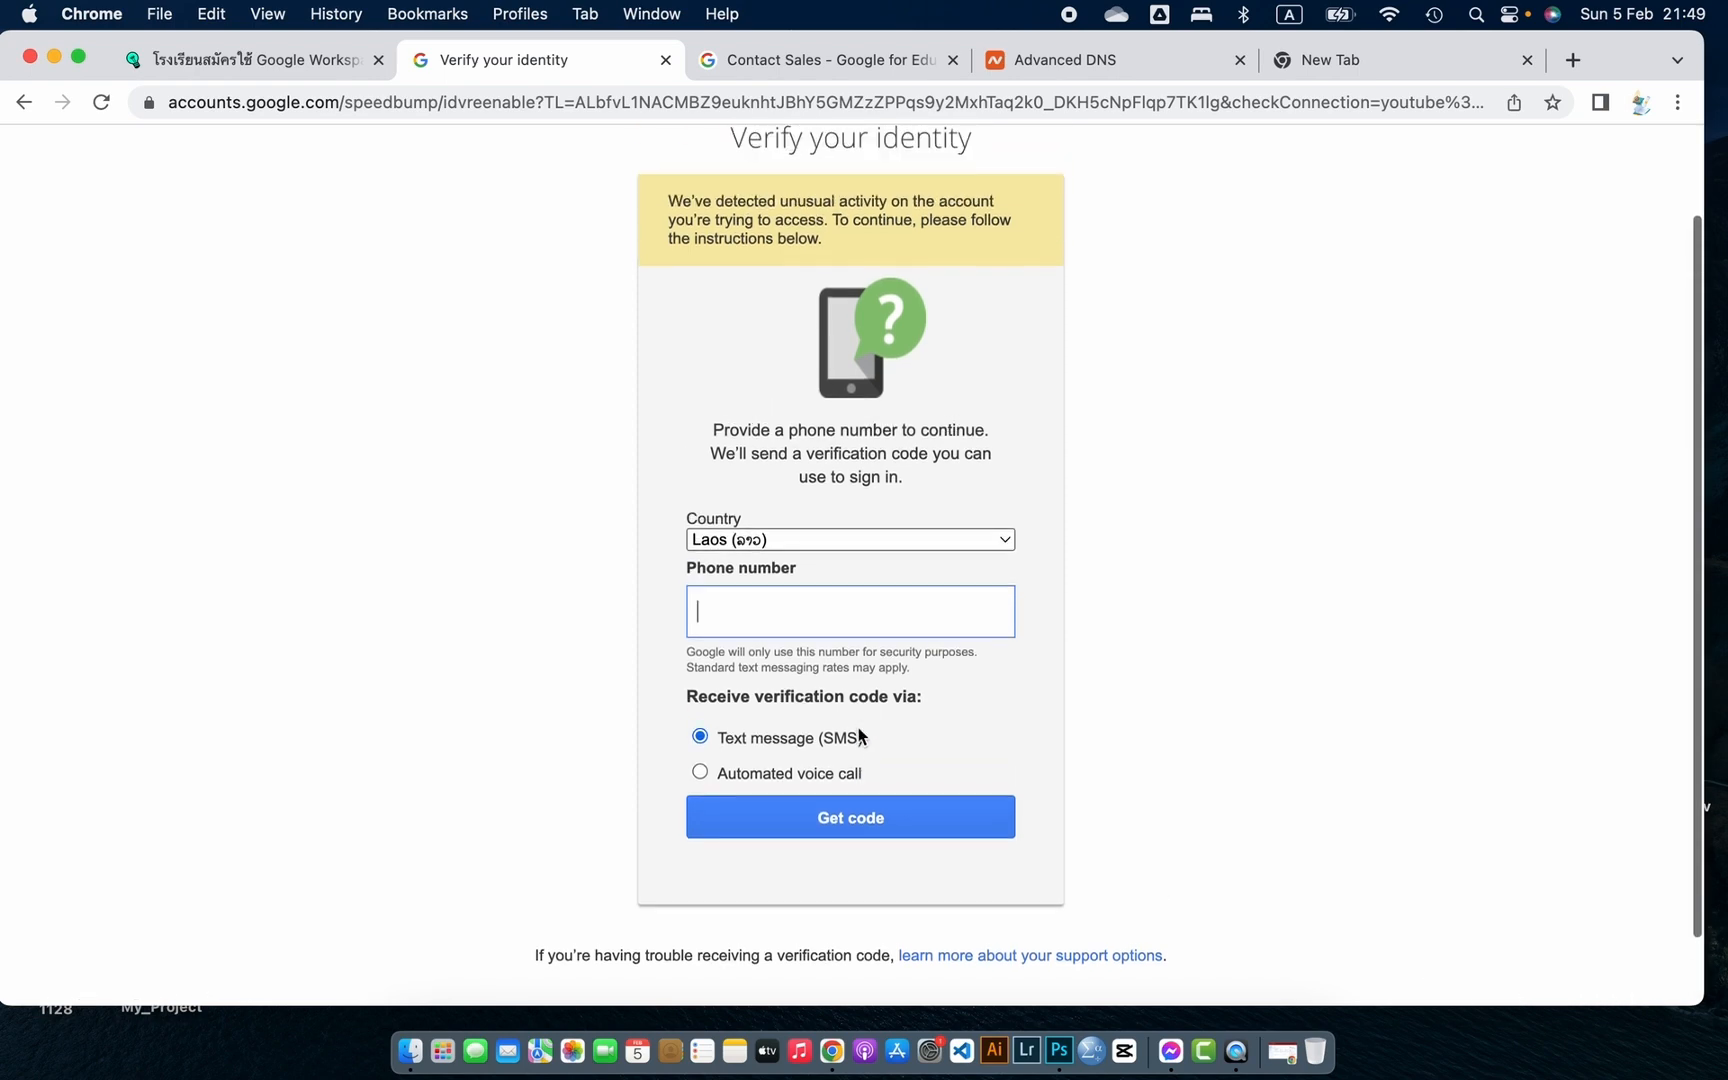
pyautogui.click(855, 822)
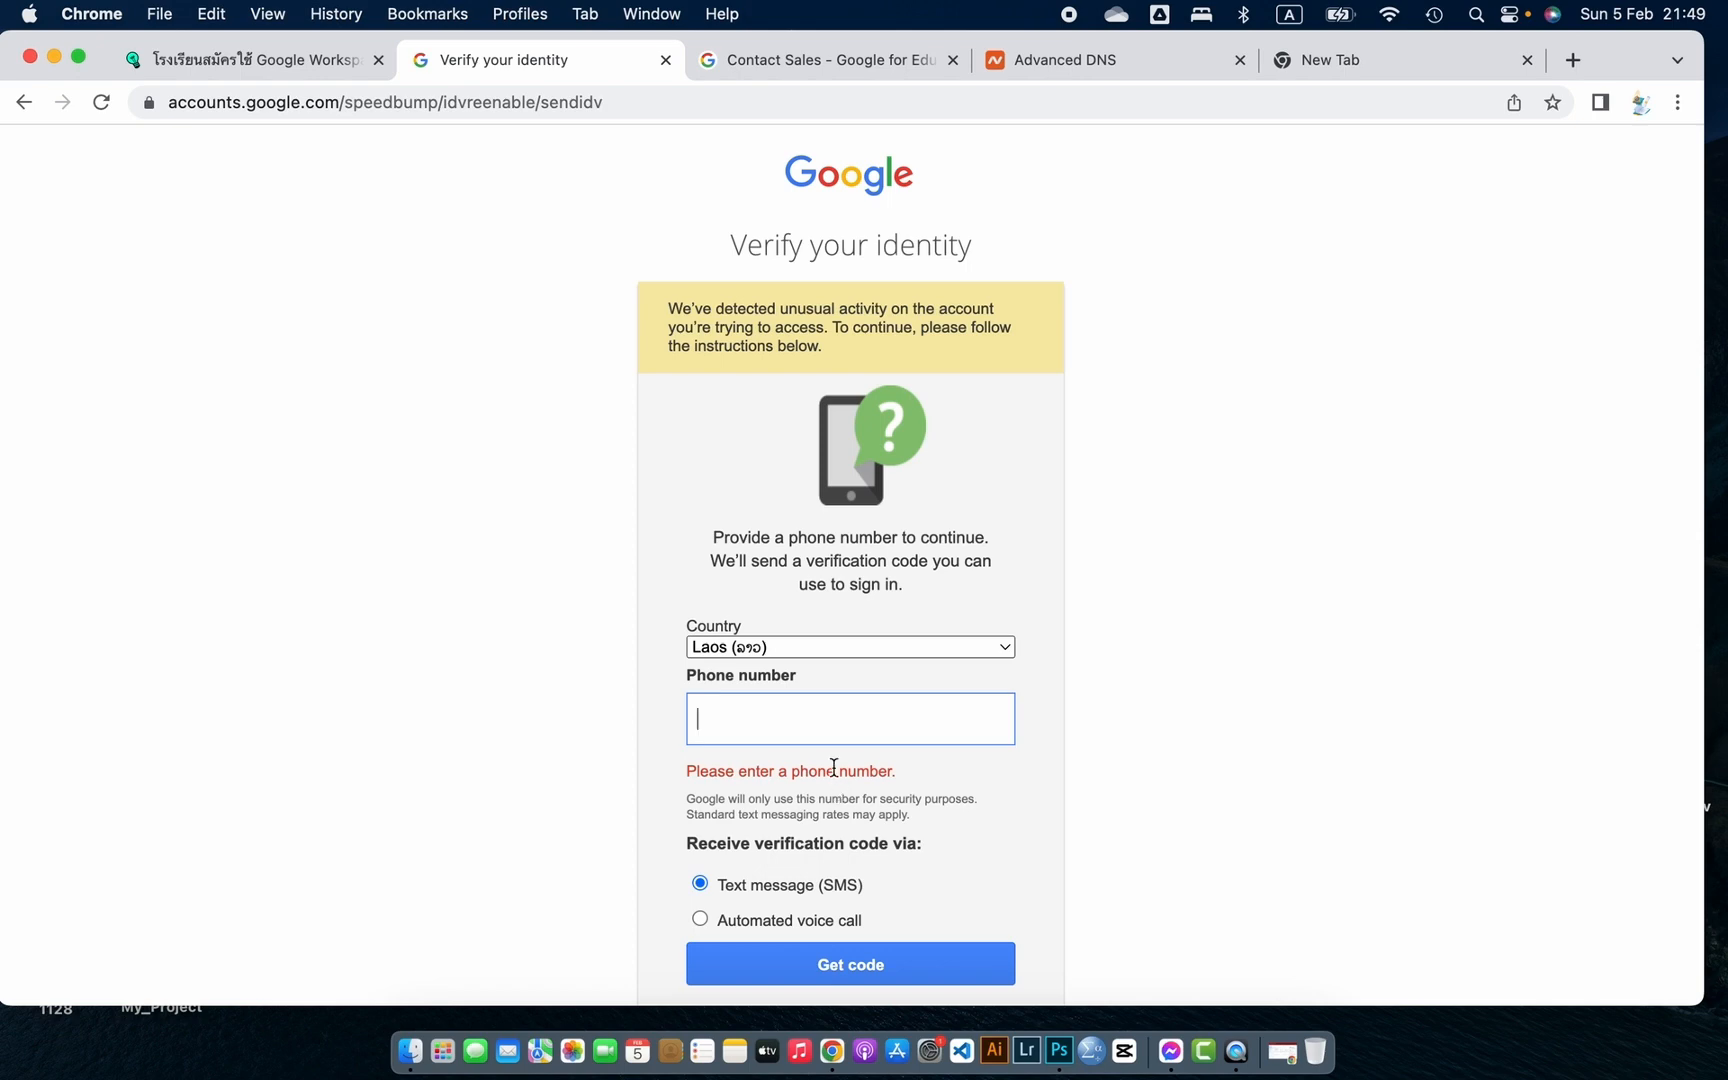
pyautogui.scroll(-3, 833, 767)
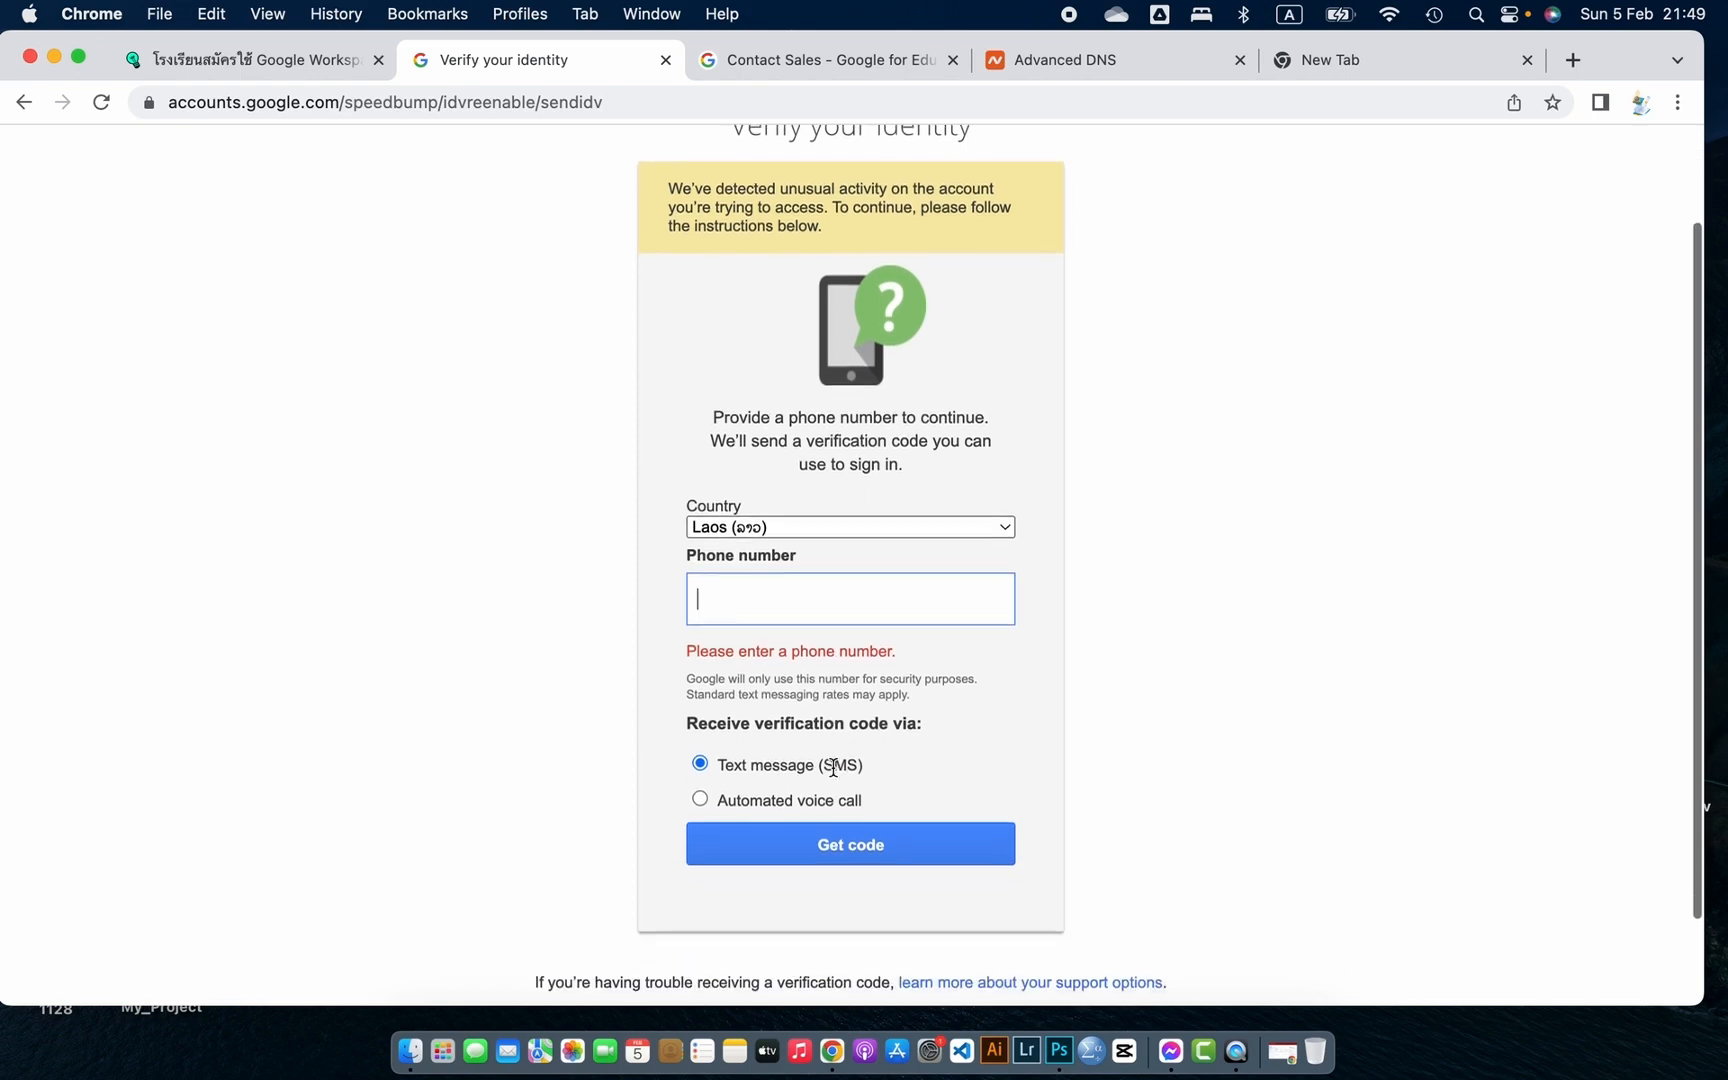
pyautogui.scroll(-3, 833, 773)
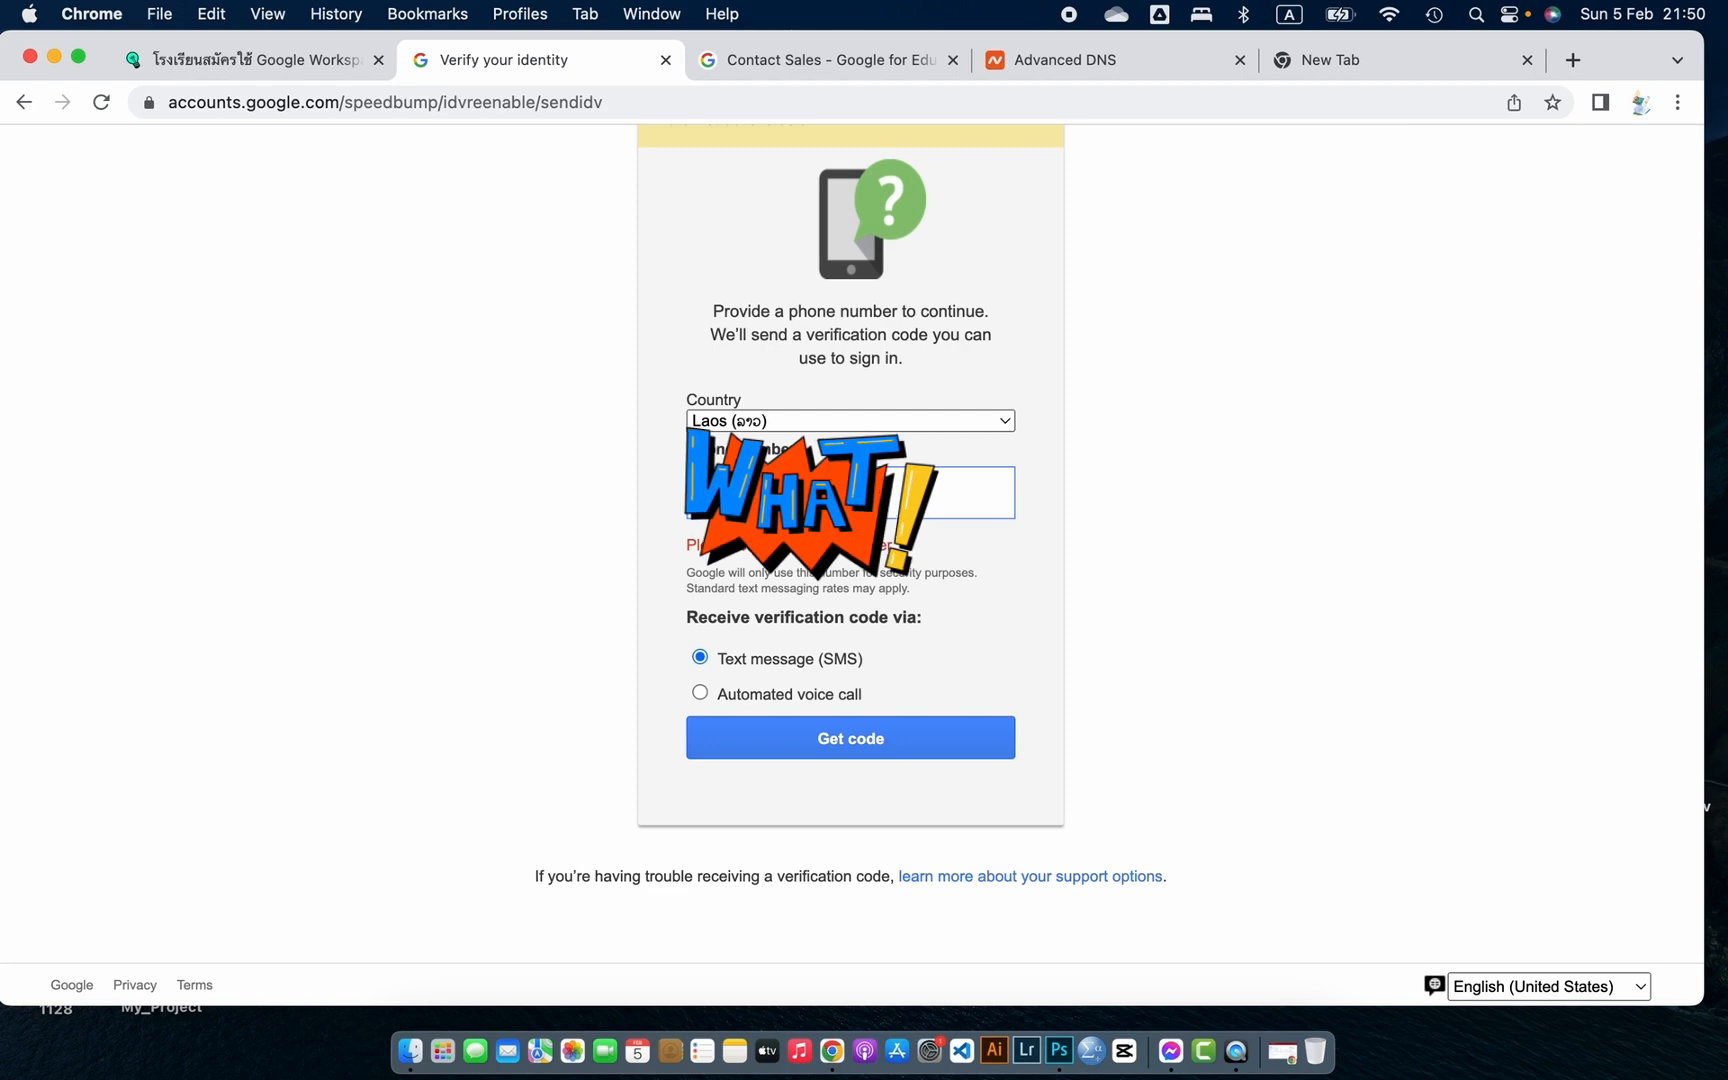
pyautogui.click(895, 741)
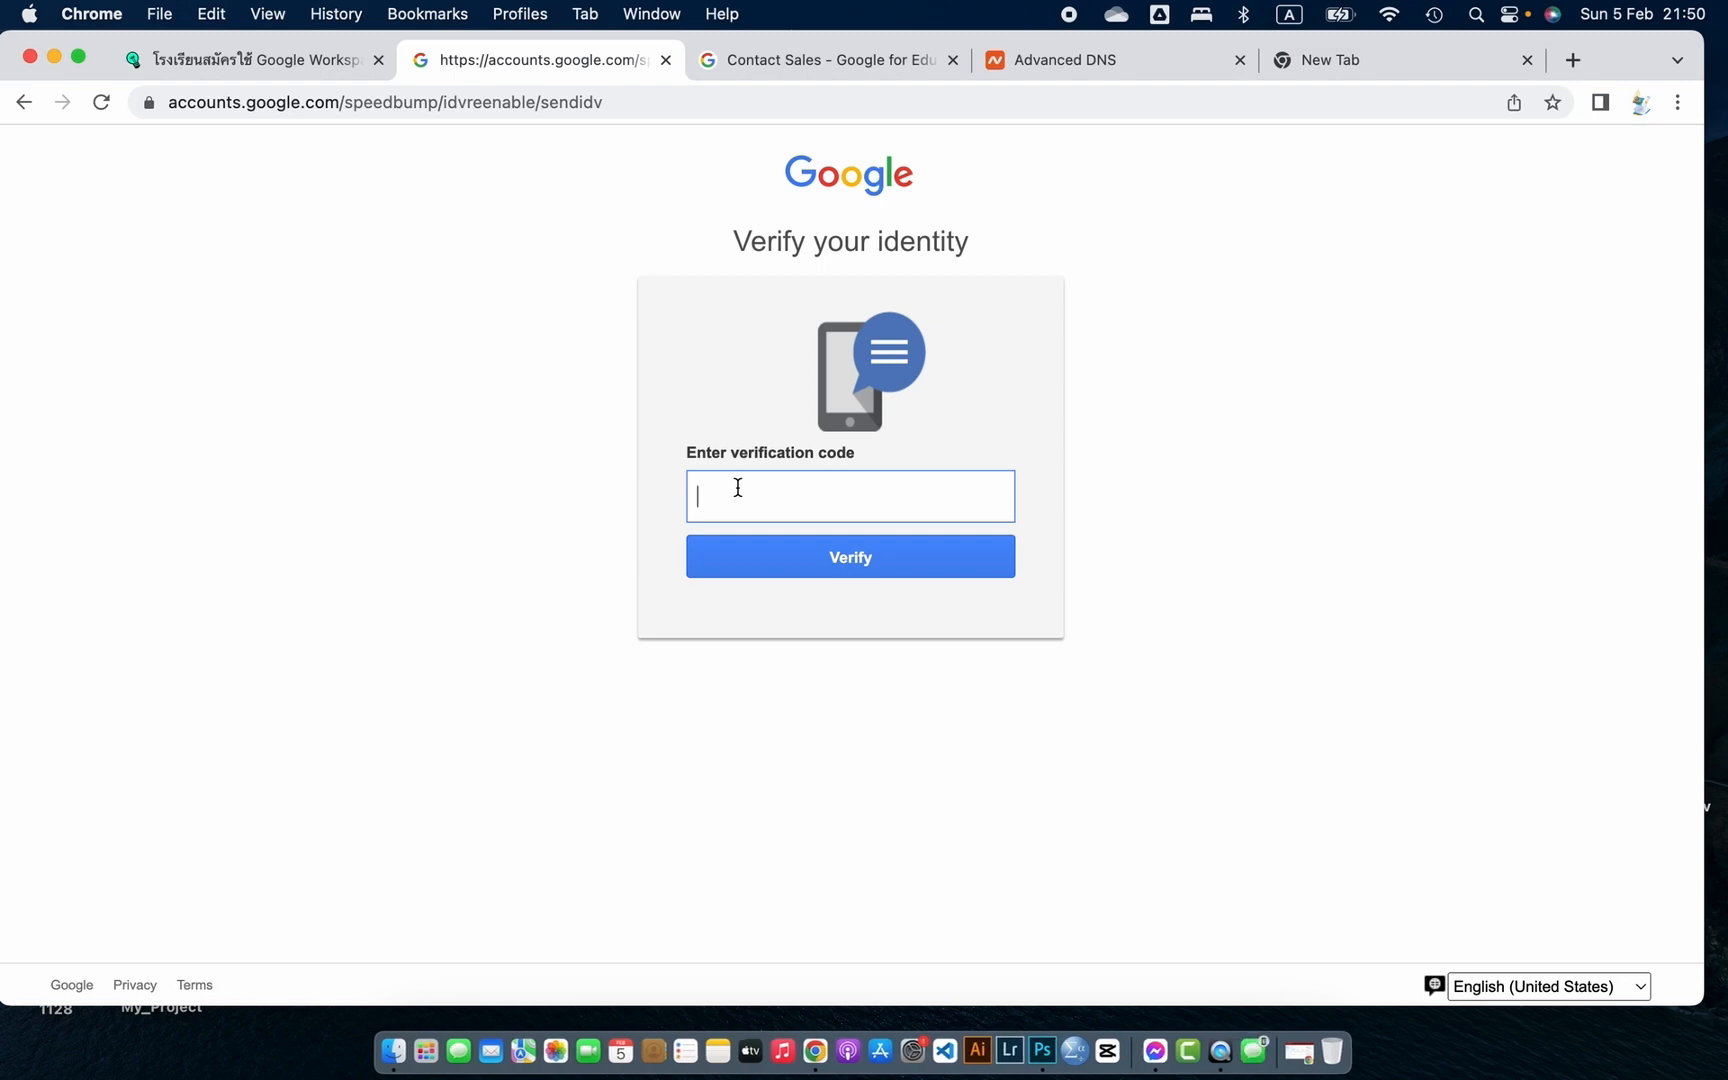
# Enter the texted verification code without its G- prefix and verify it.
pyautogui.moveTo(720, 494); pyautogui.dragTo(671, 498)
pyautogui.press('BackSpace')
pyautogui.click(848, 565)
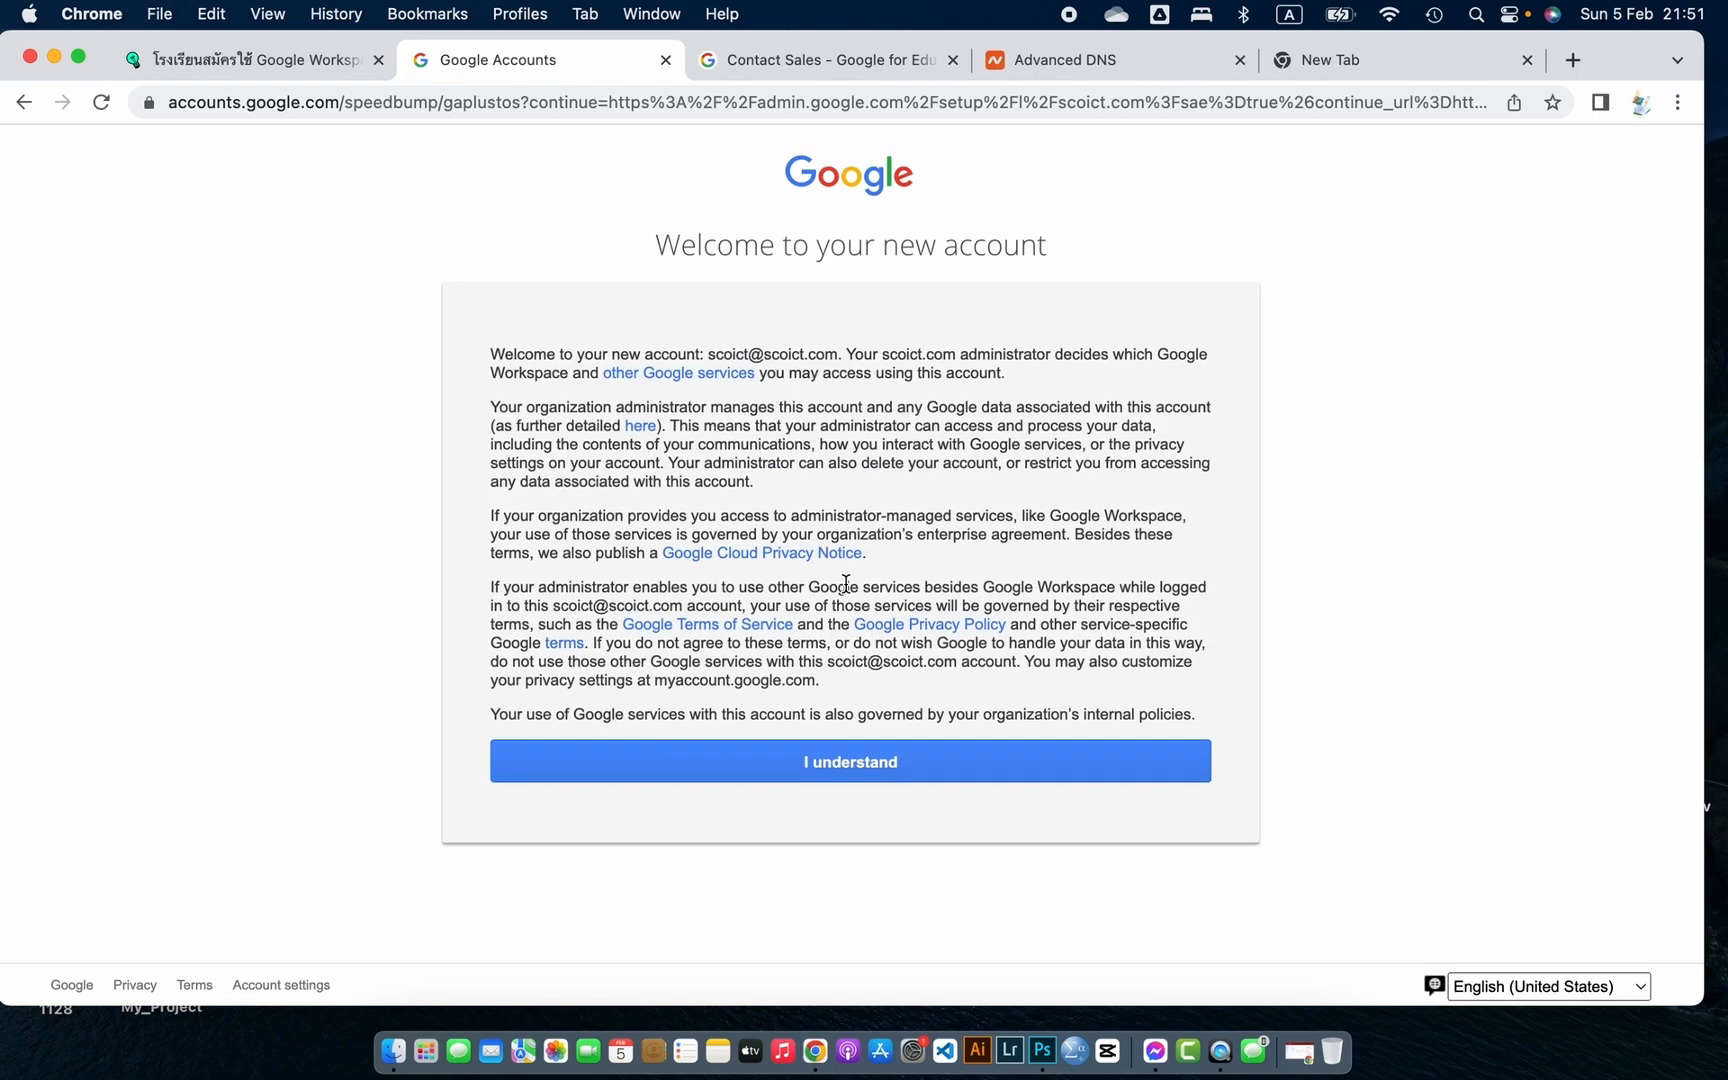
# Accept the new account terms and step through the Admin console welcome tour to Finish.
pyautogui.click(866, 776)
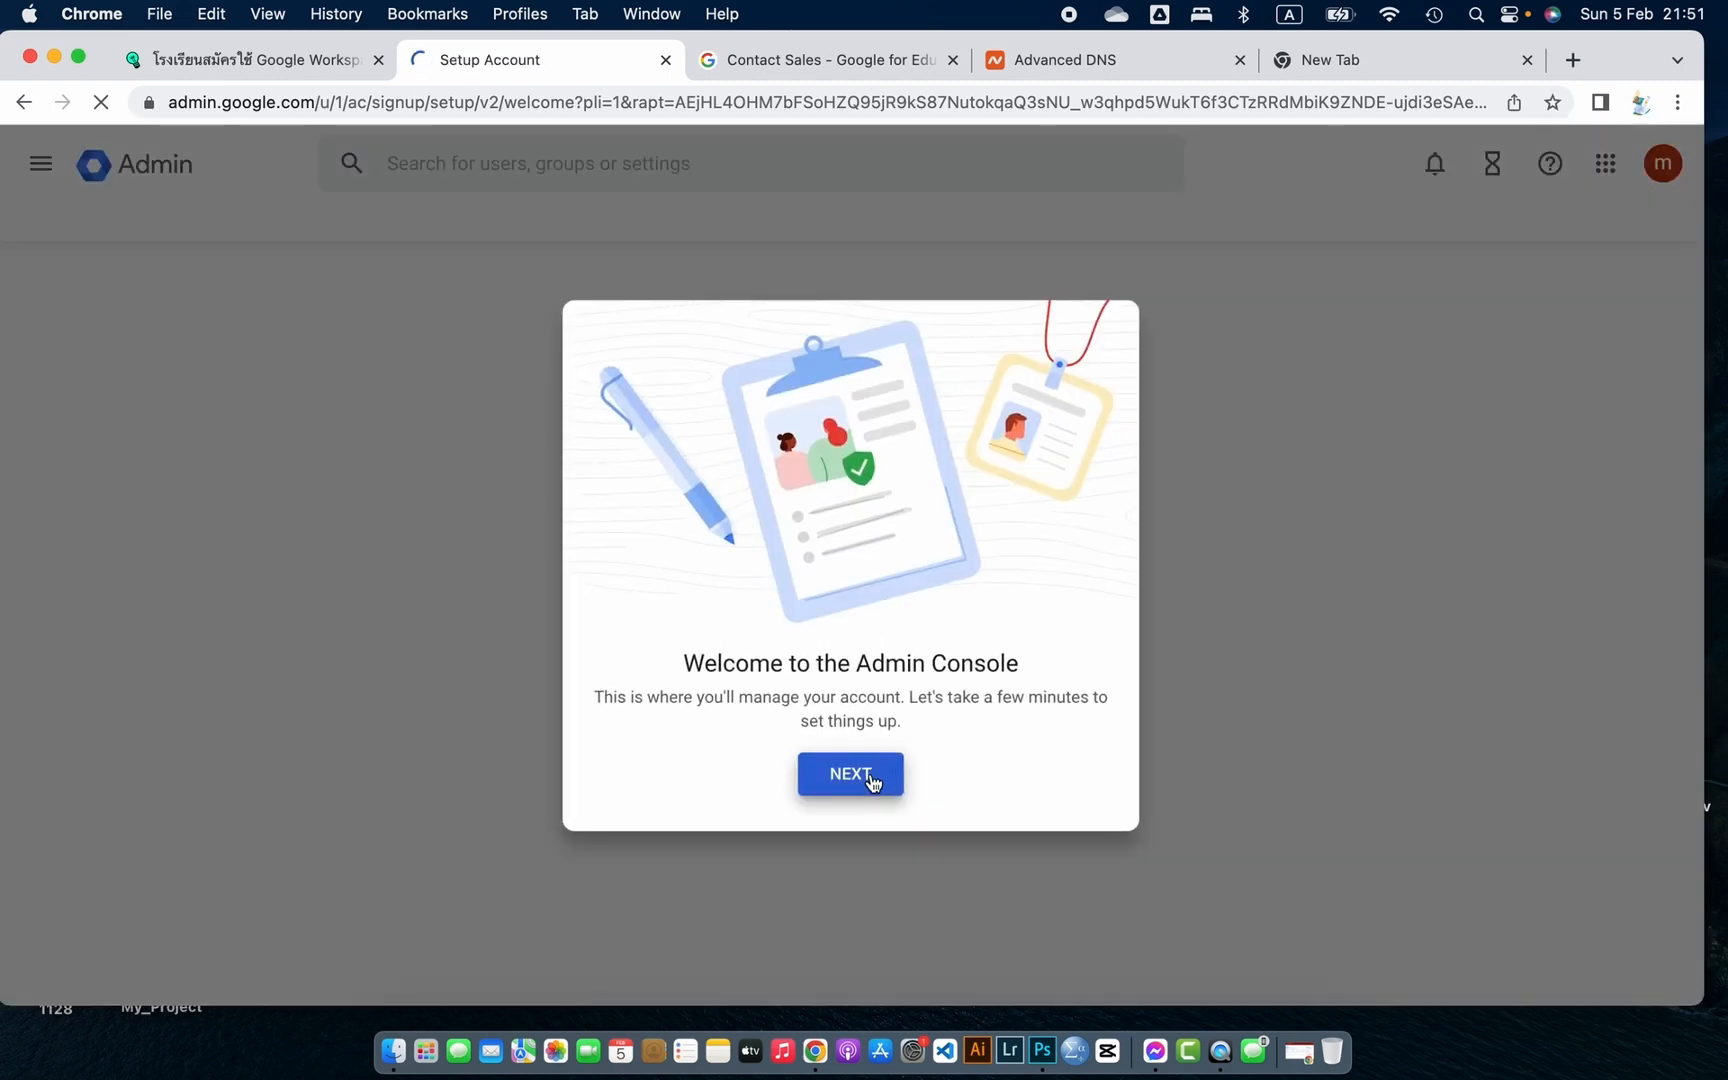
pyautogui.click(871, 783)
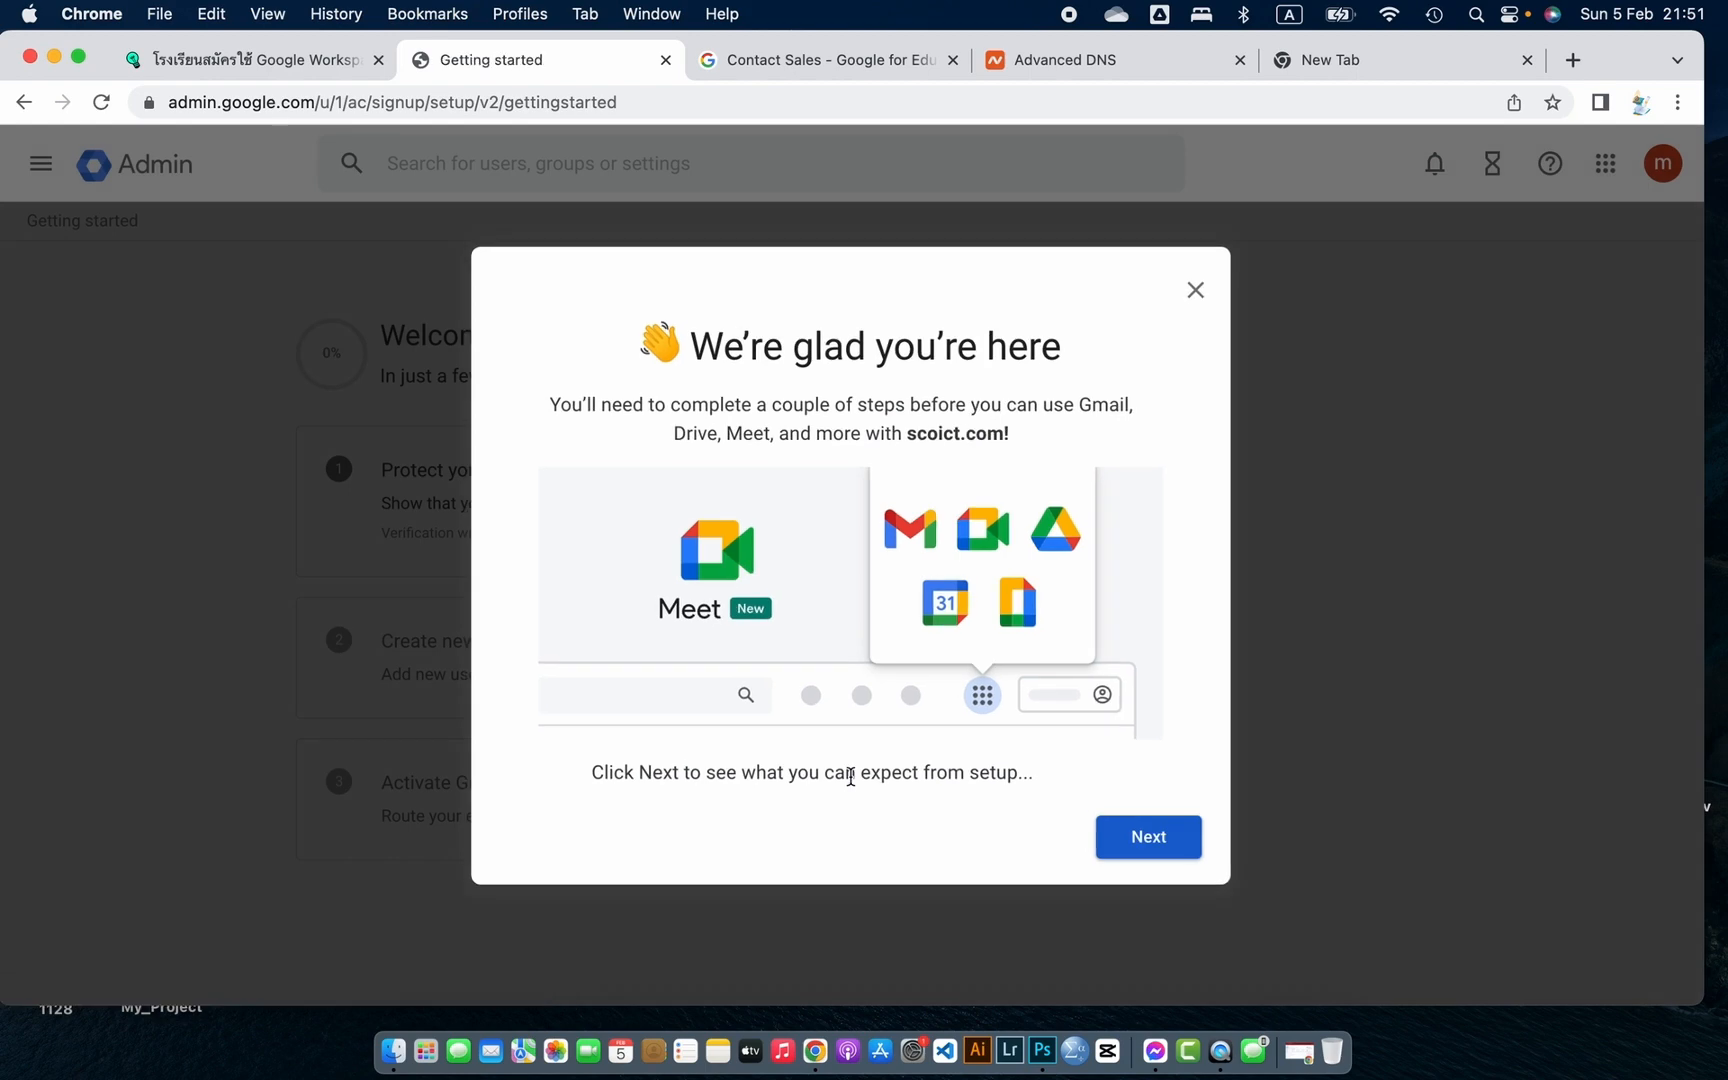
pyautogui.click(1158, 838)
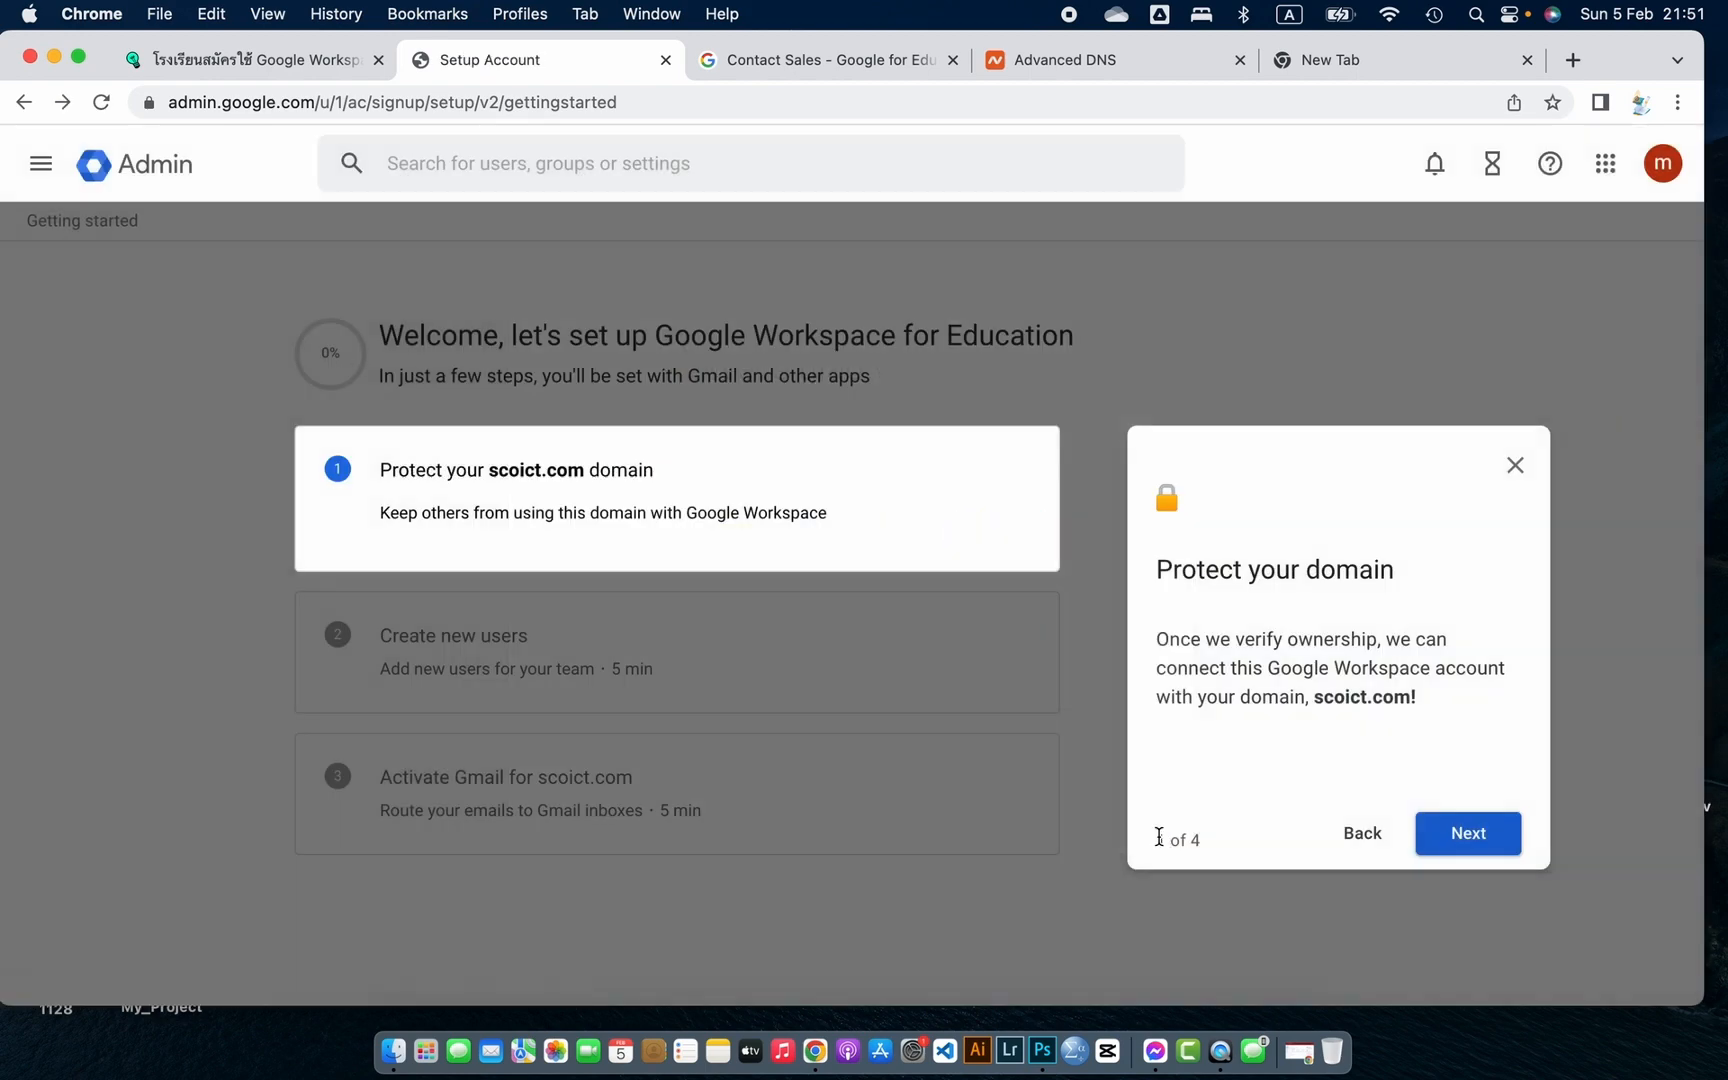
pyautogui.click(1490, 855)
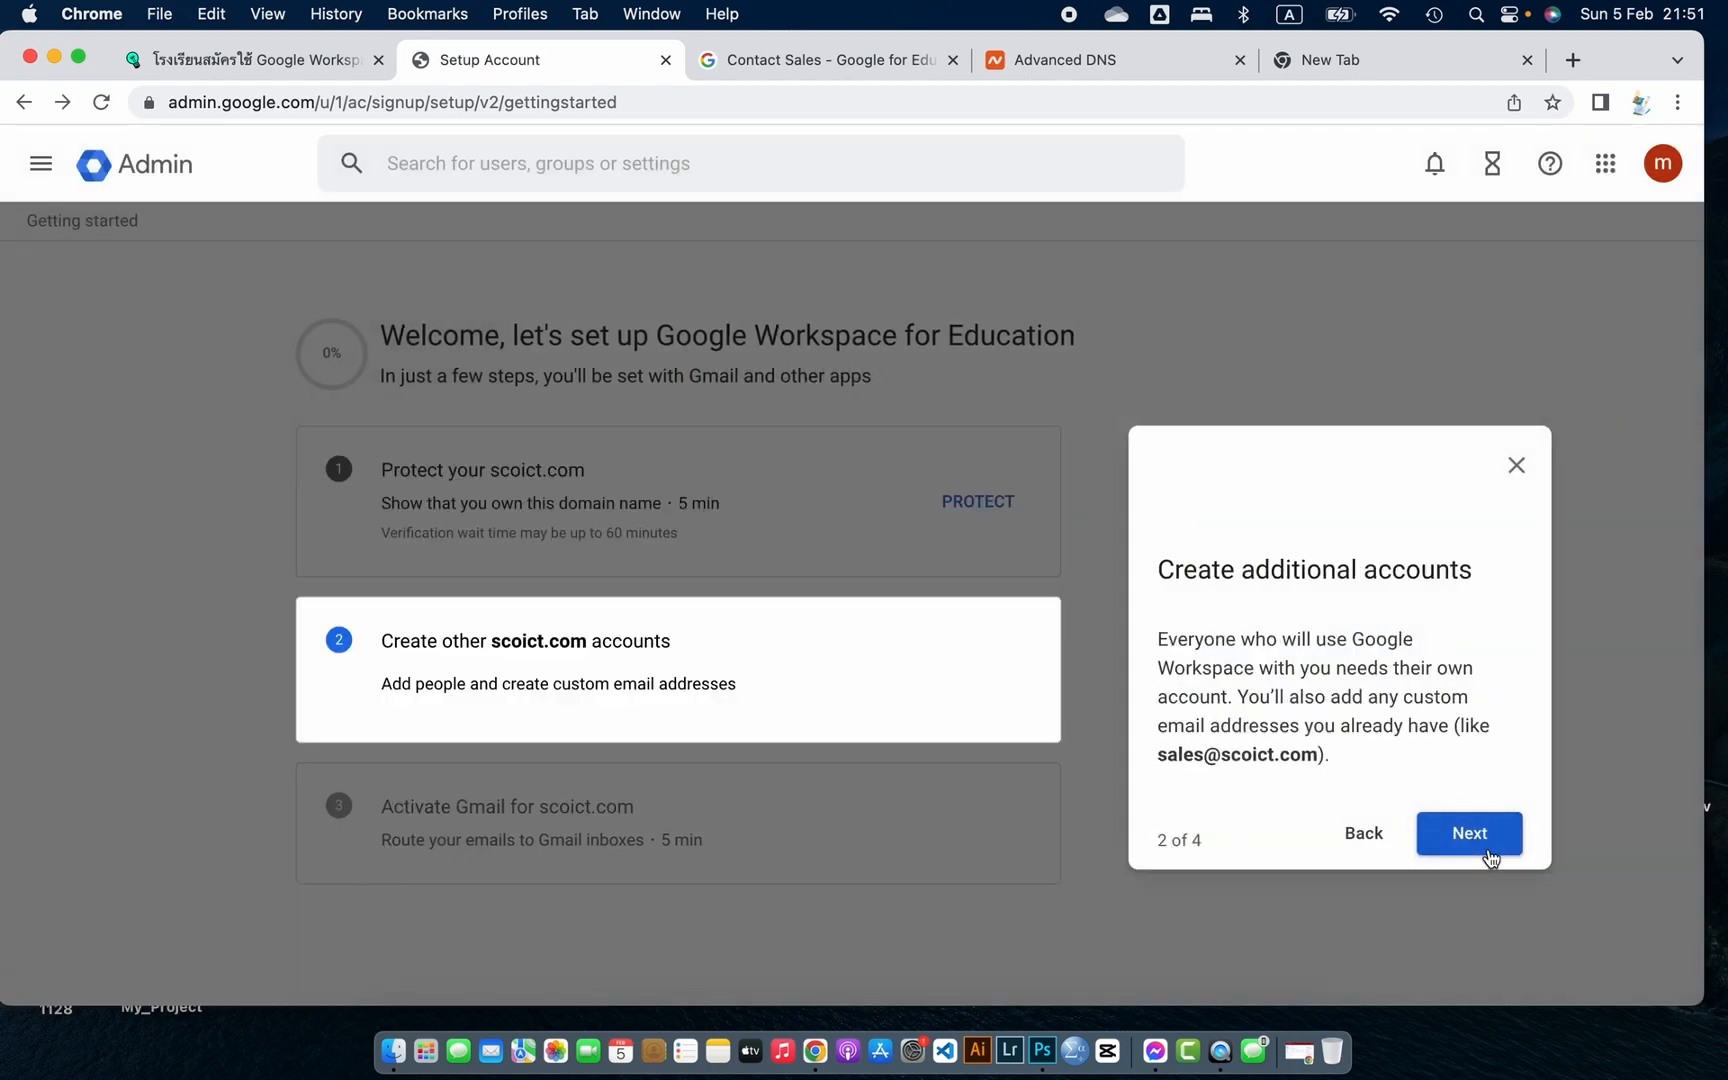
pyautogui.click(1490, 855)
pyautogui.click(1489, 852)
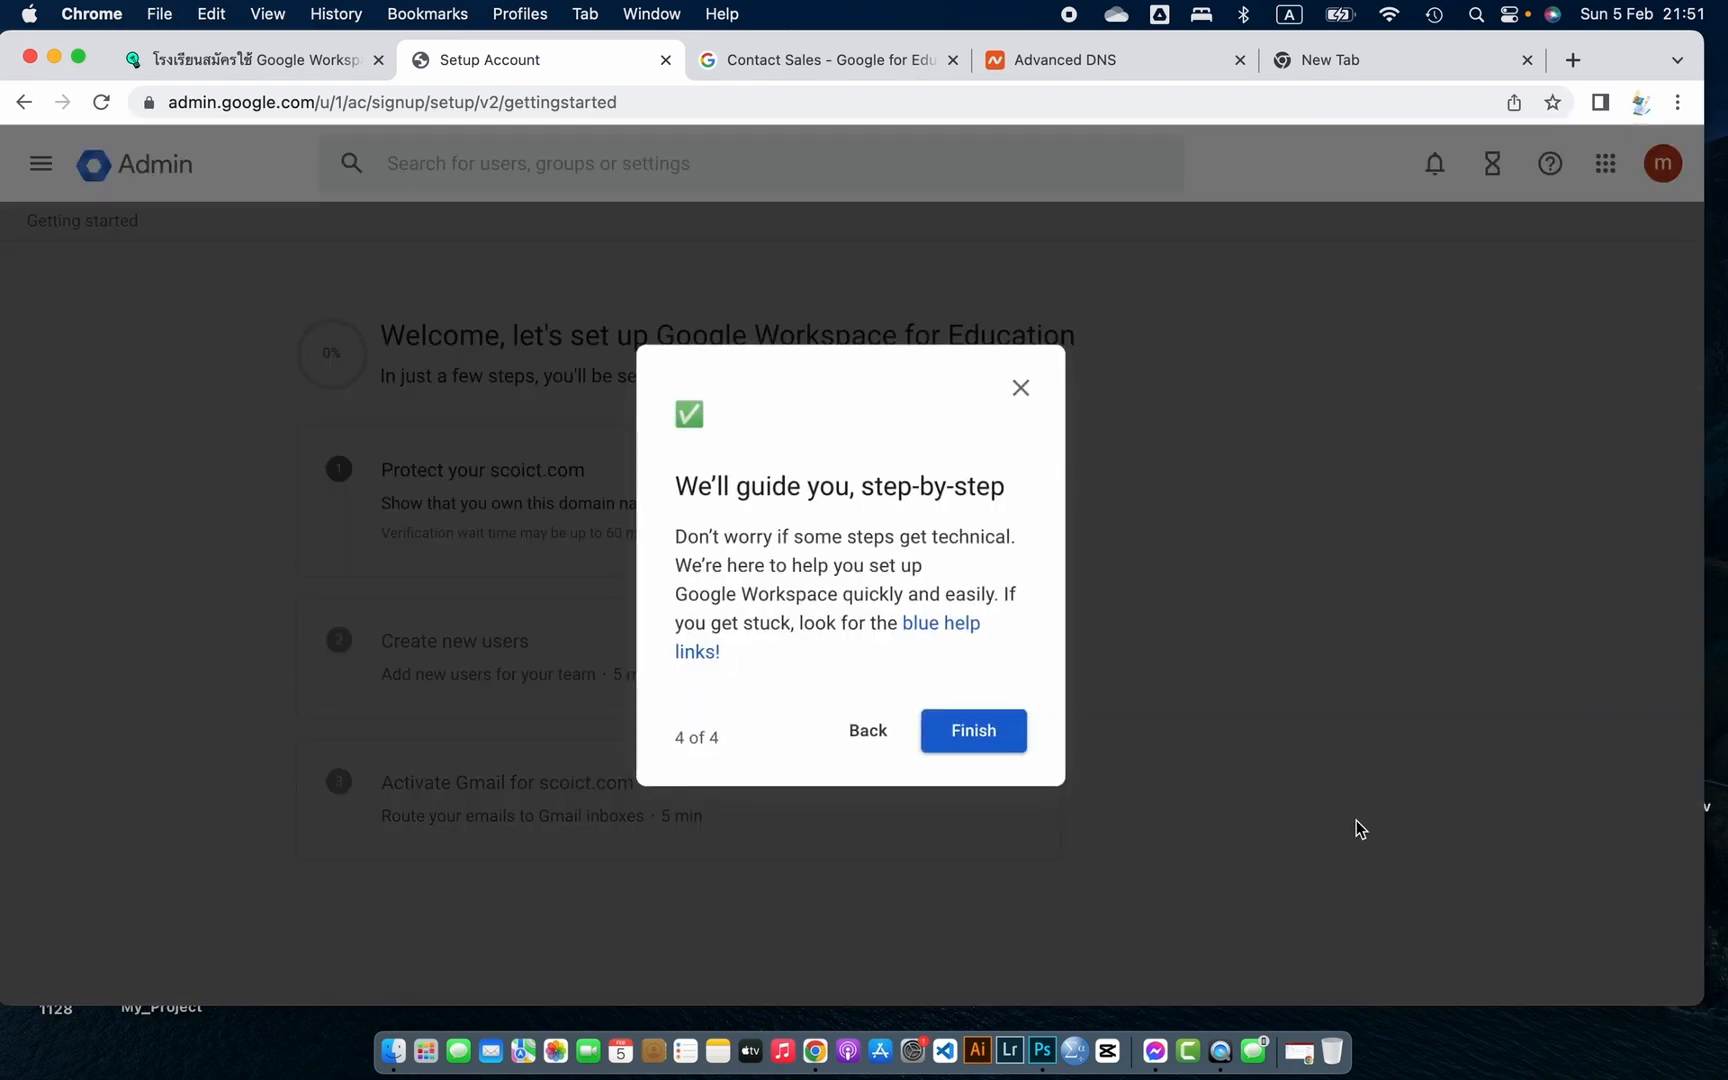
pyautogui.click(988, 752)
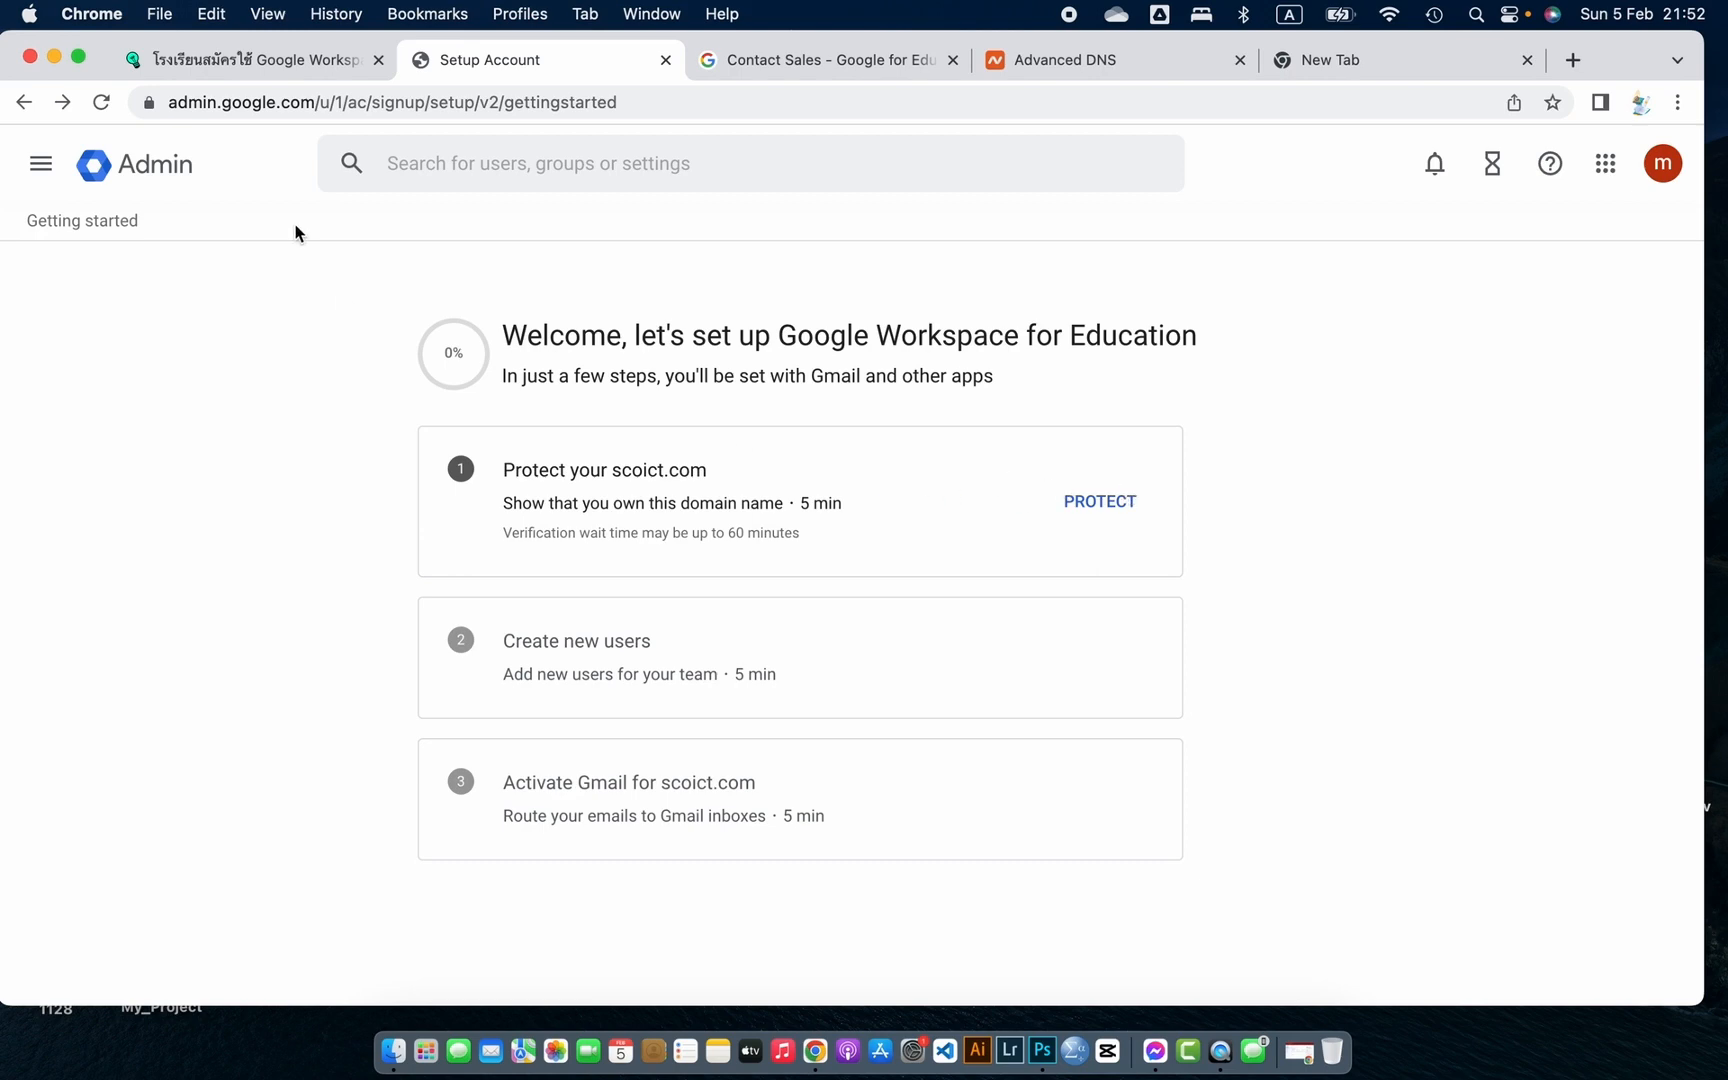
# Start protecting the scoict.com domain from step 1 of the setup guide.
pyautogui.click(45, 184)
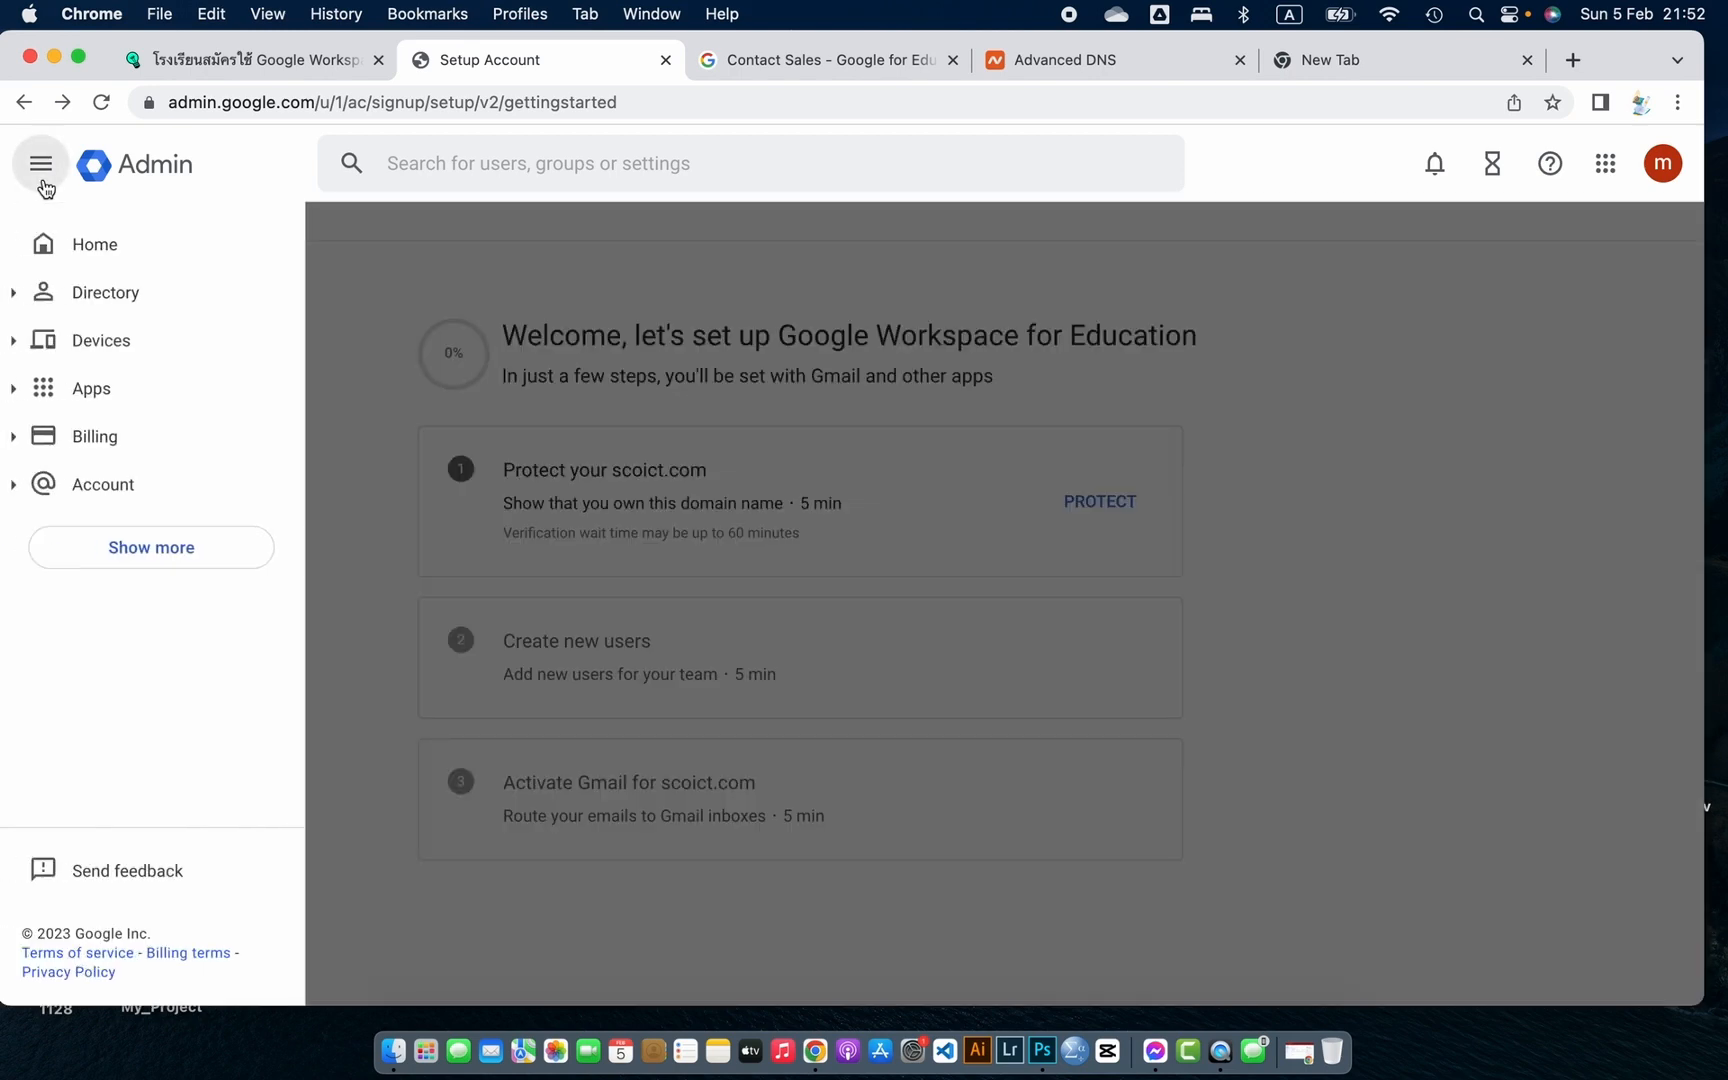
pyautogui.click(45, 187)
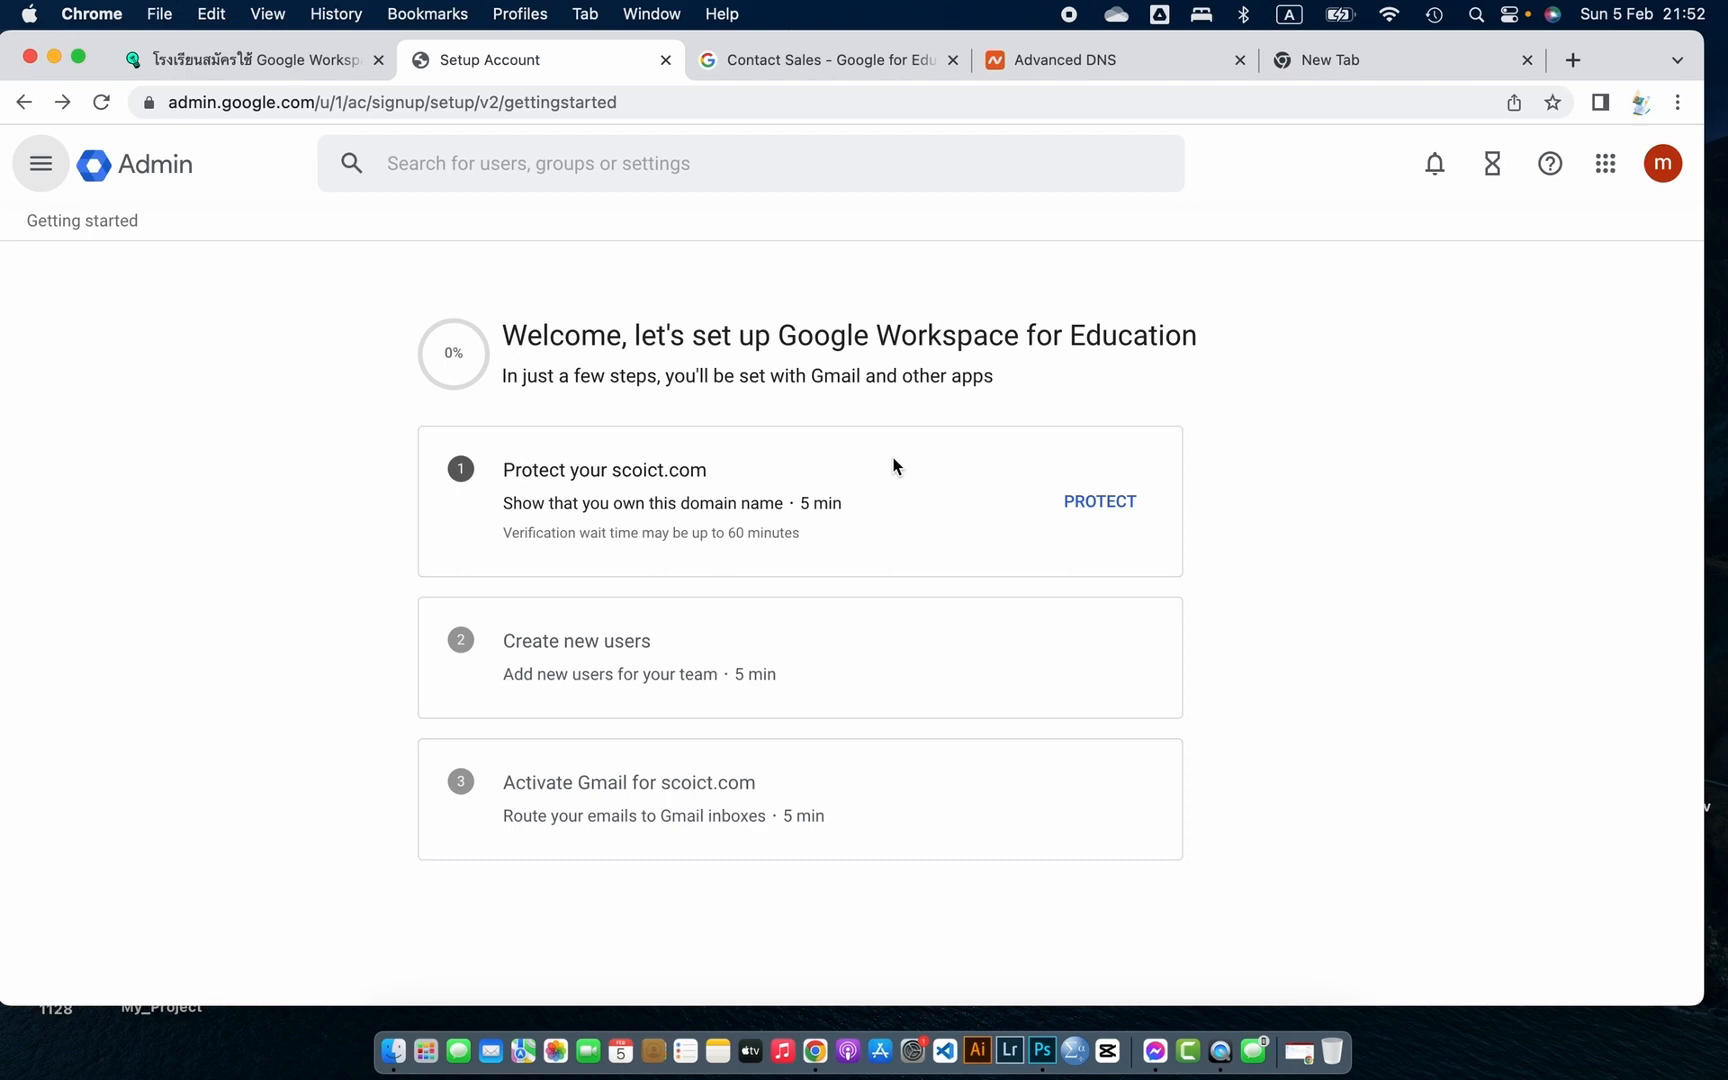
pyautogui.click(1114, 504)
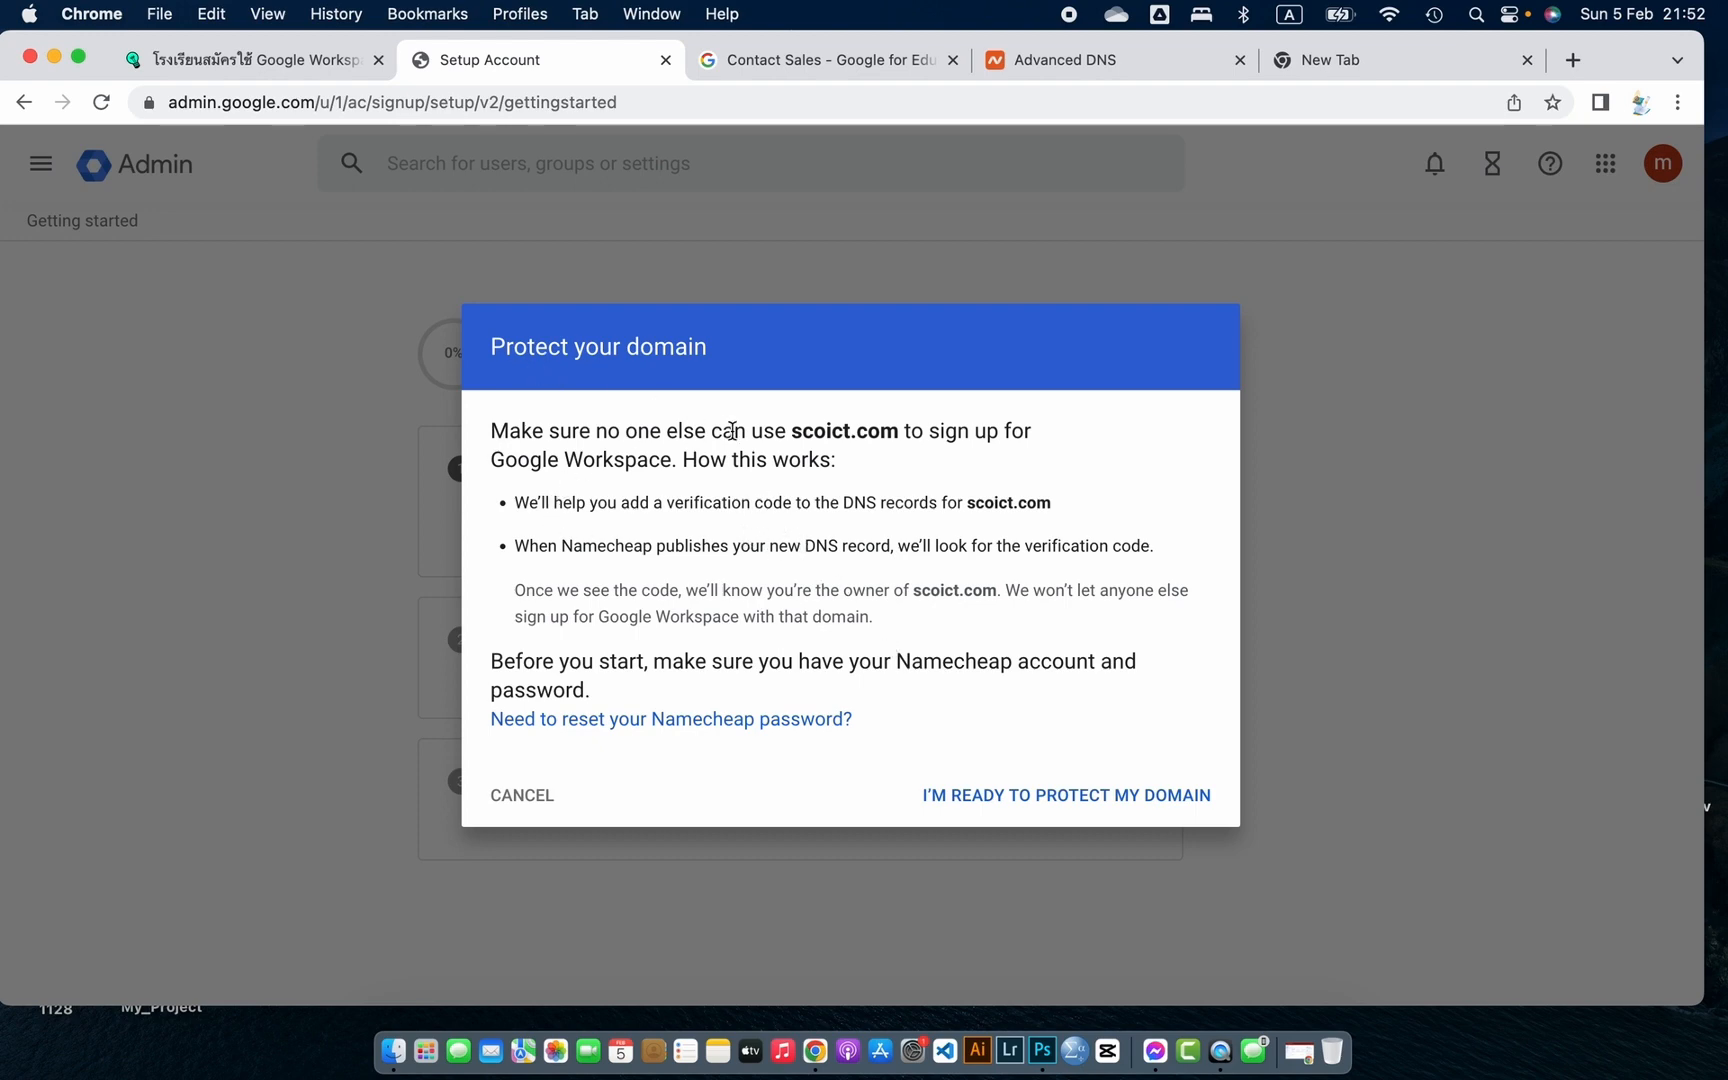
# Confirm readiness to verify ownership and advance to the TXT record instructions.
pyautogui.click(1010, 808)
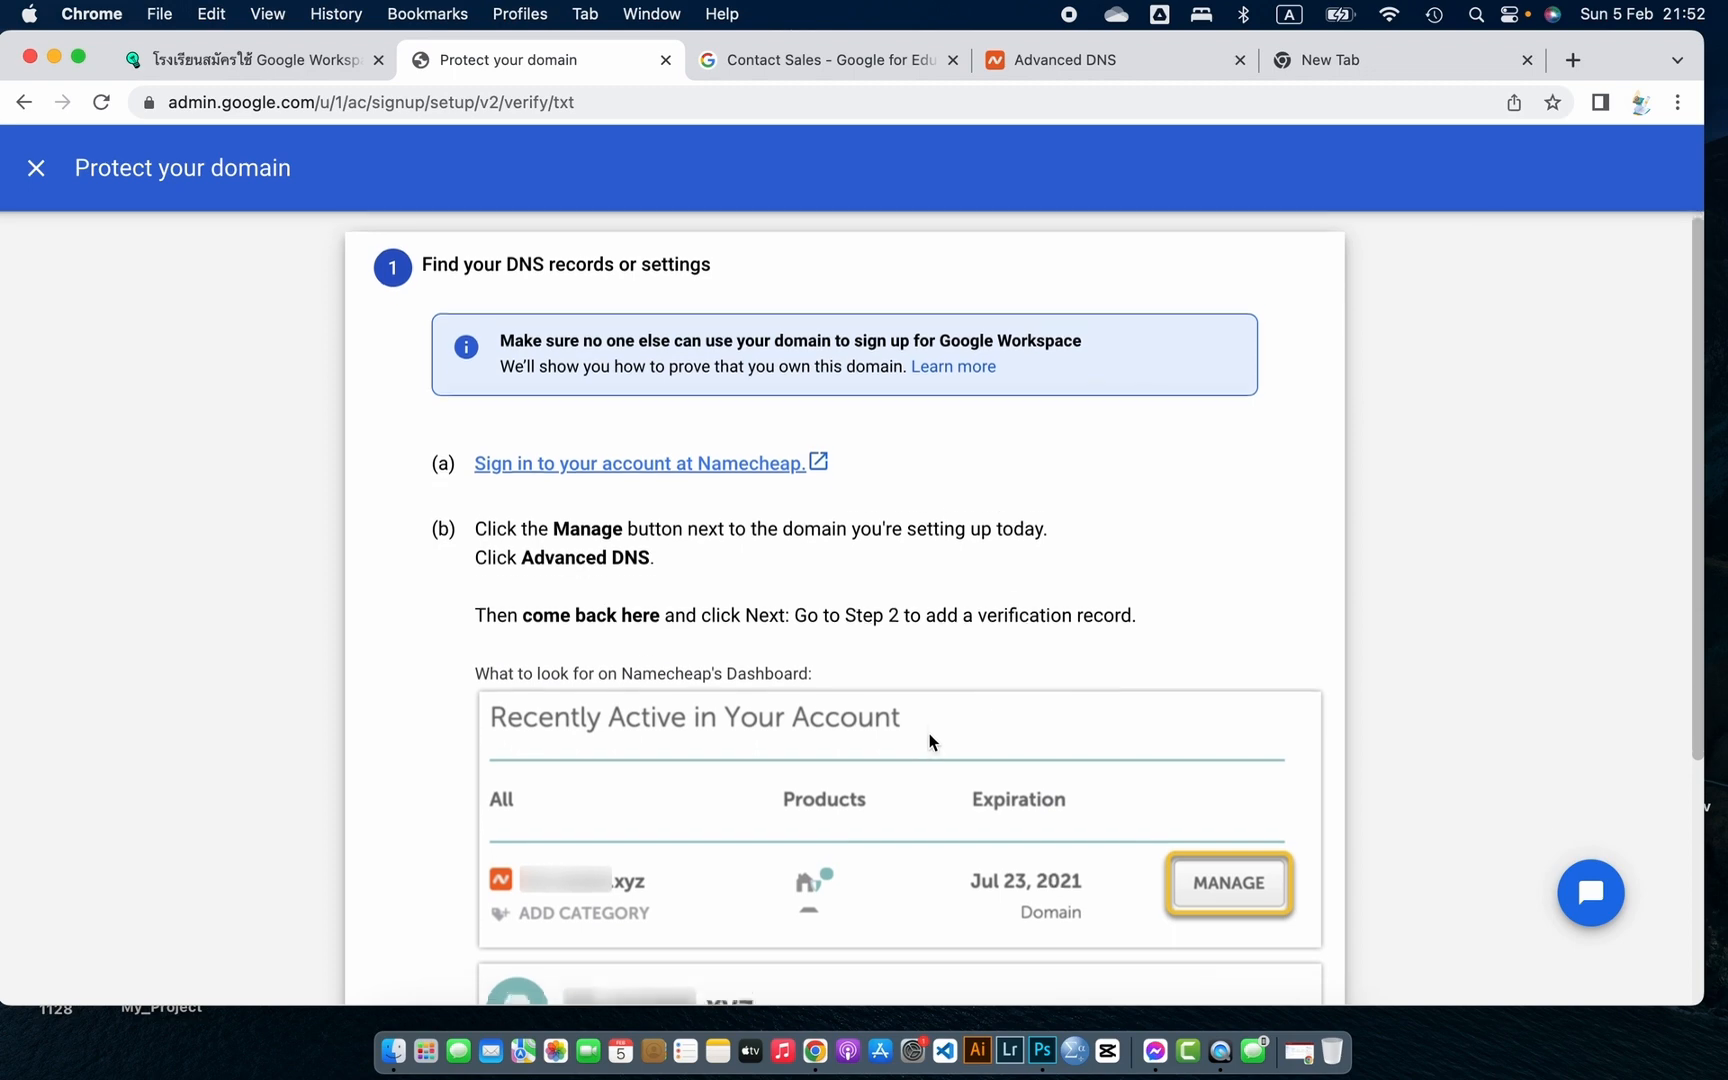
pyautogui.scroll(-3, 929, 741)
pyautogui.scroll(-2, 929, 741)
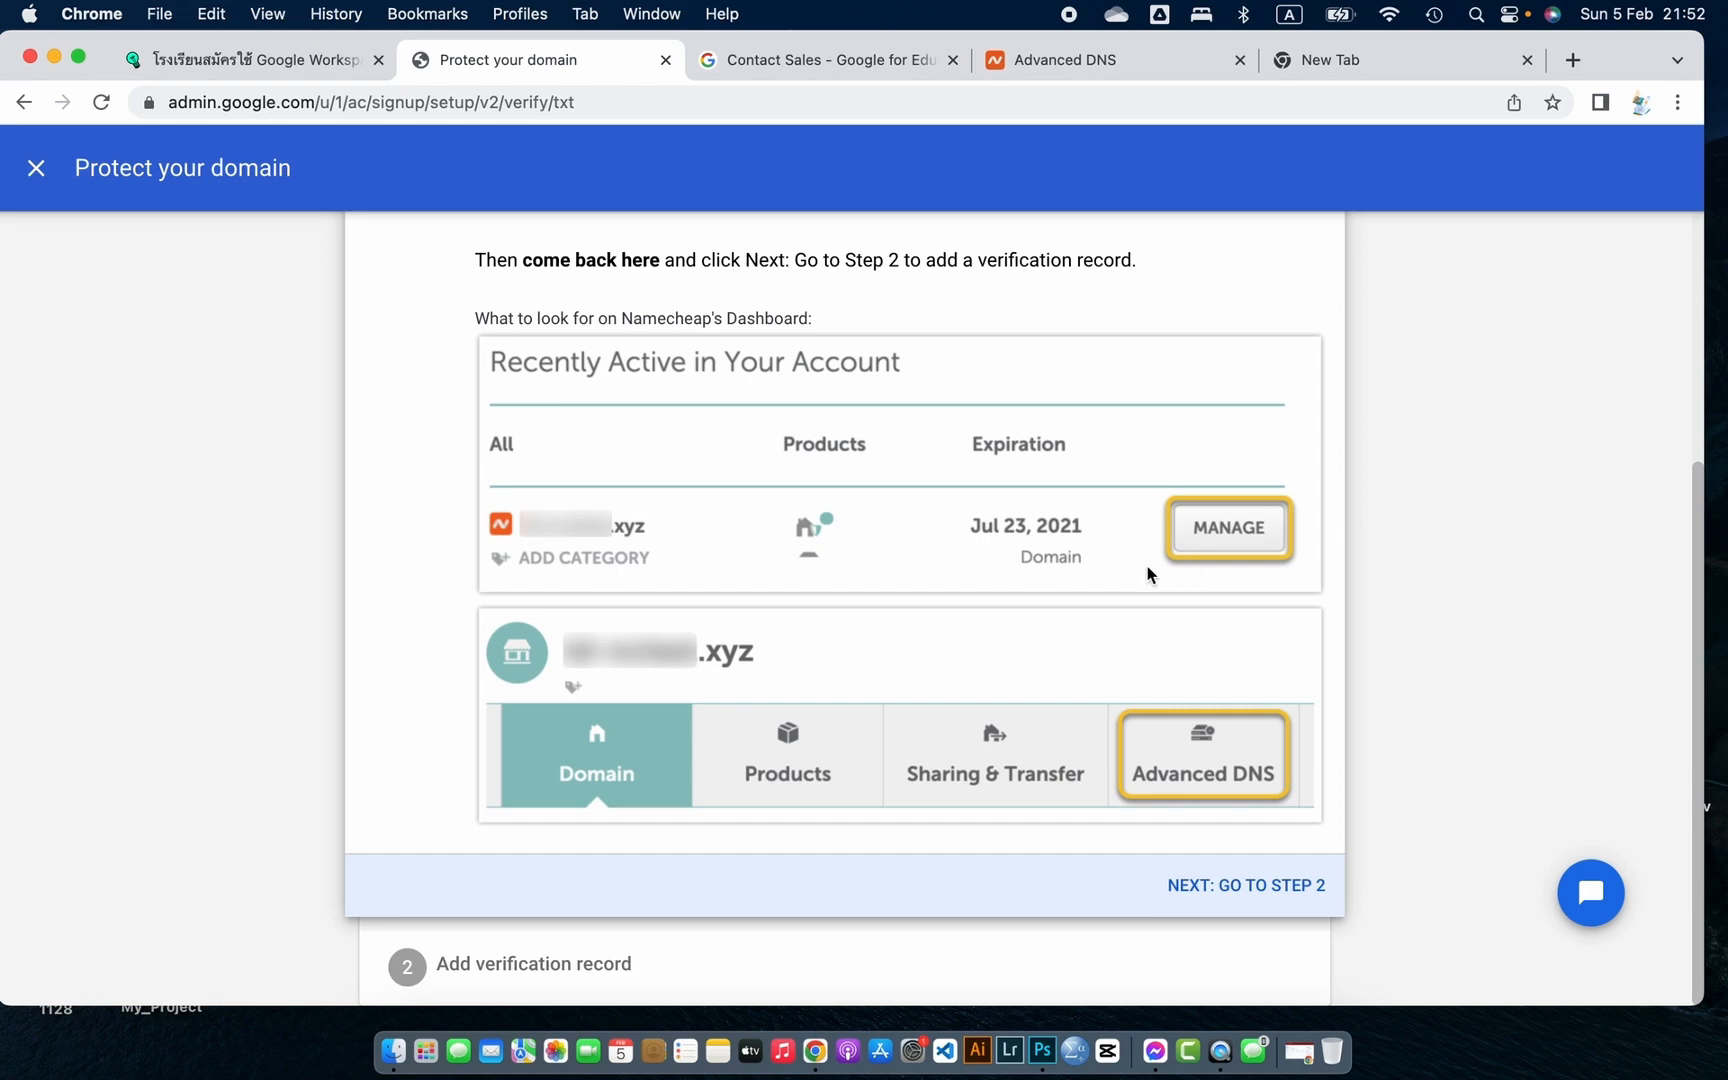
pyautogui.scroll(4, 1147, 574)
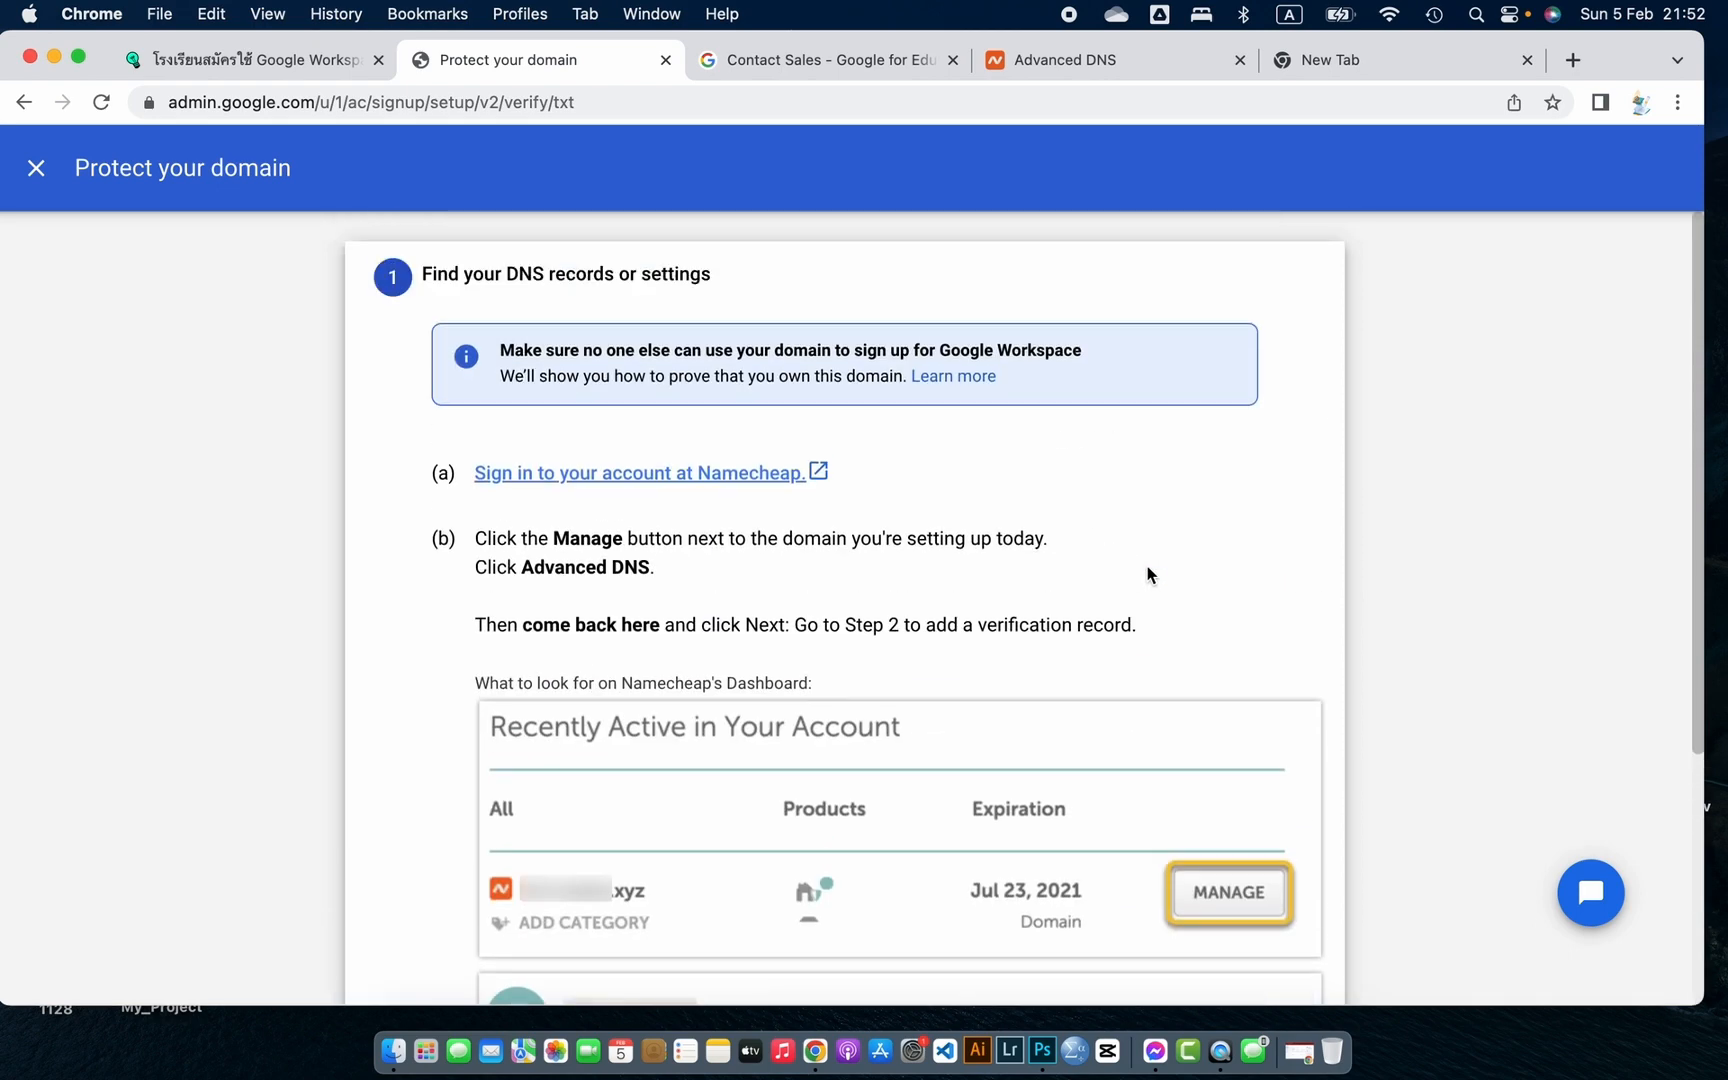
pyautogui.scroll(-4, 1147, 574)
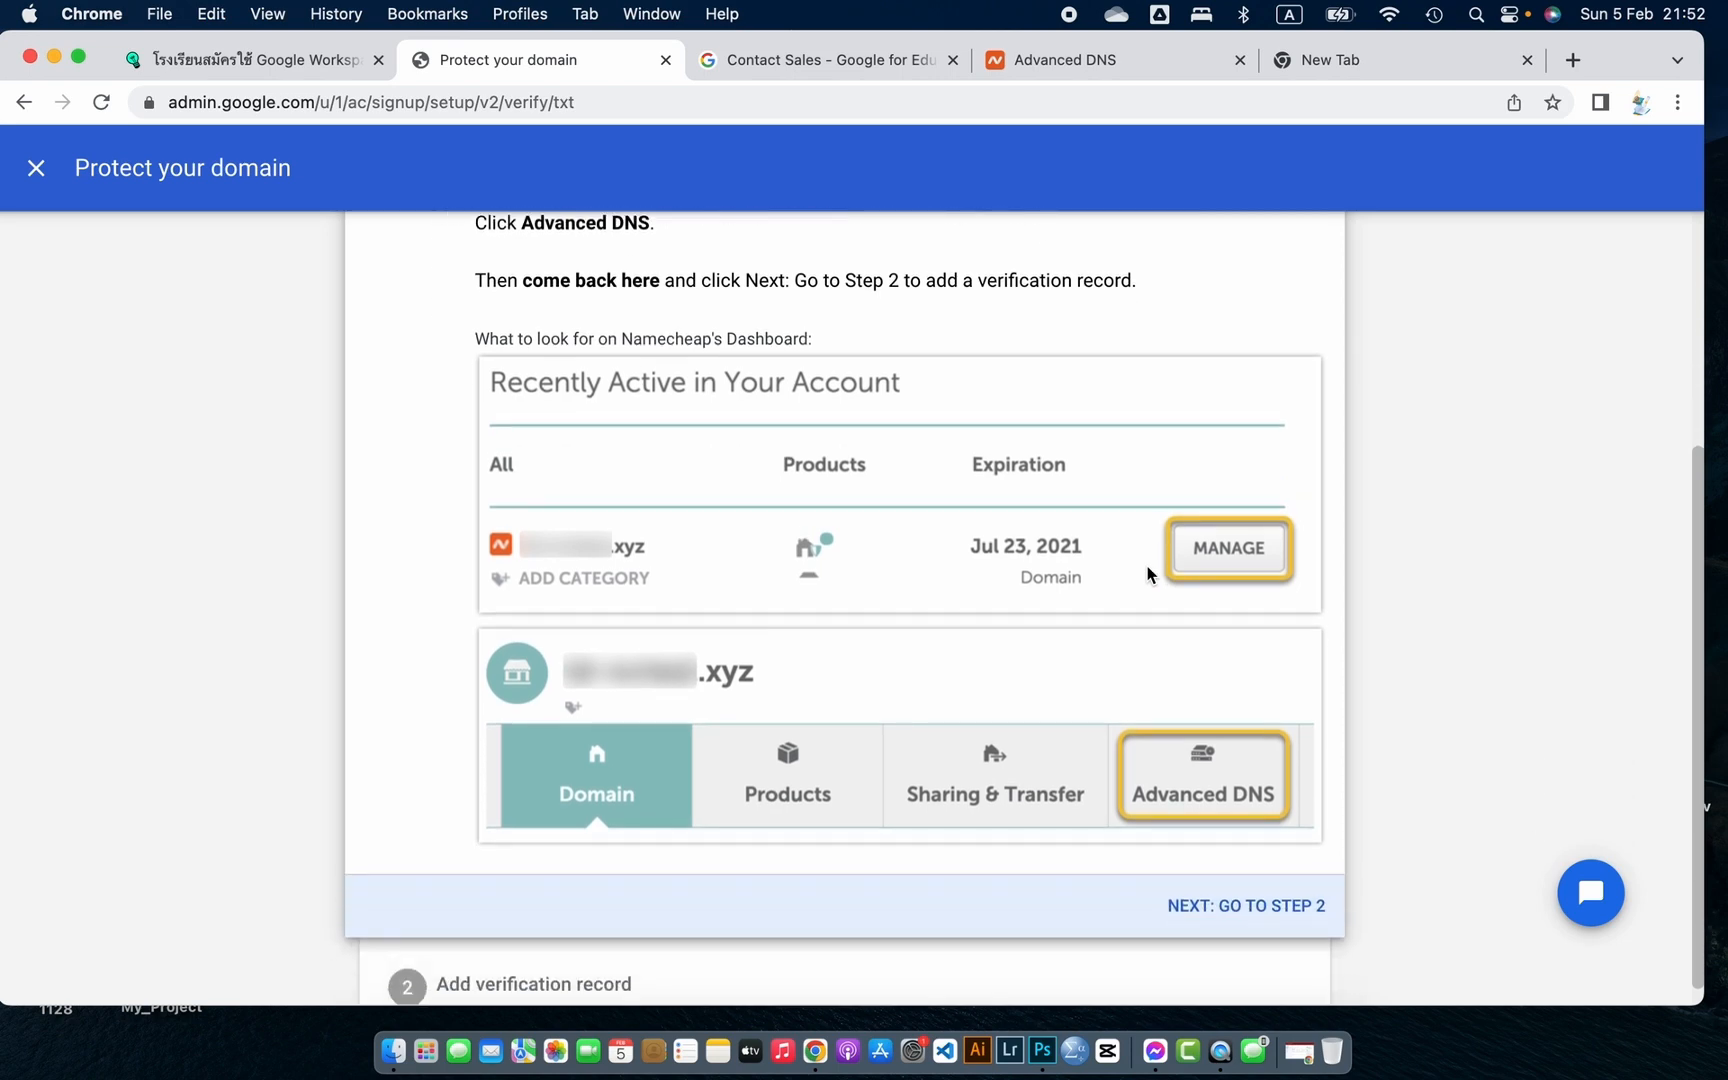
pyautogui.scroll(-1, 1147, 574)
pyautogui.click(1219, 883)
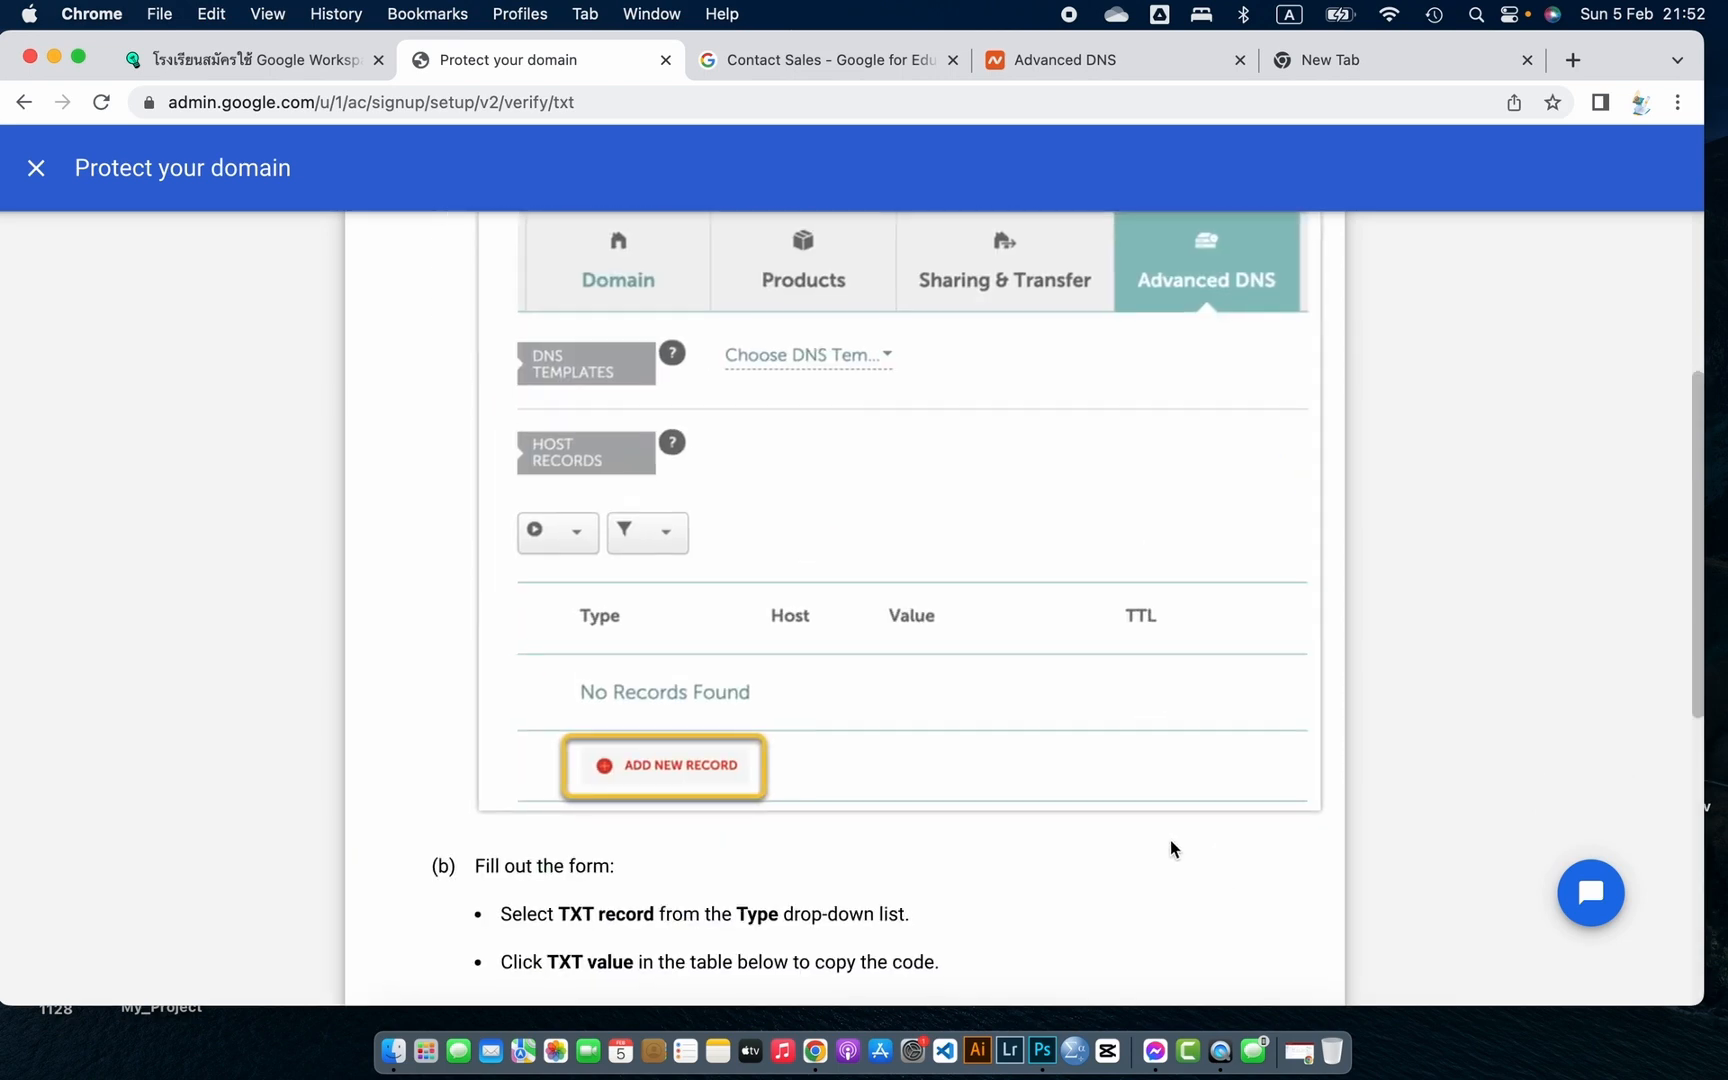
pyautogui.scroll(-7, 1104, 760)
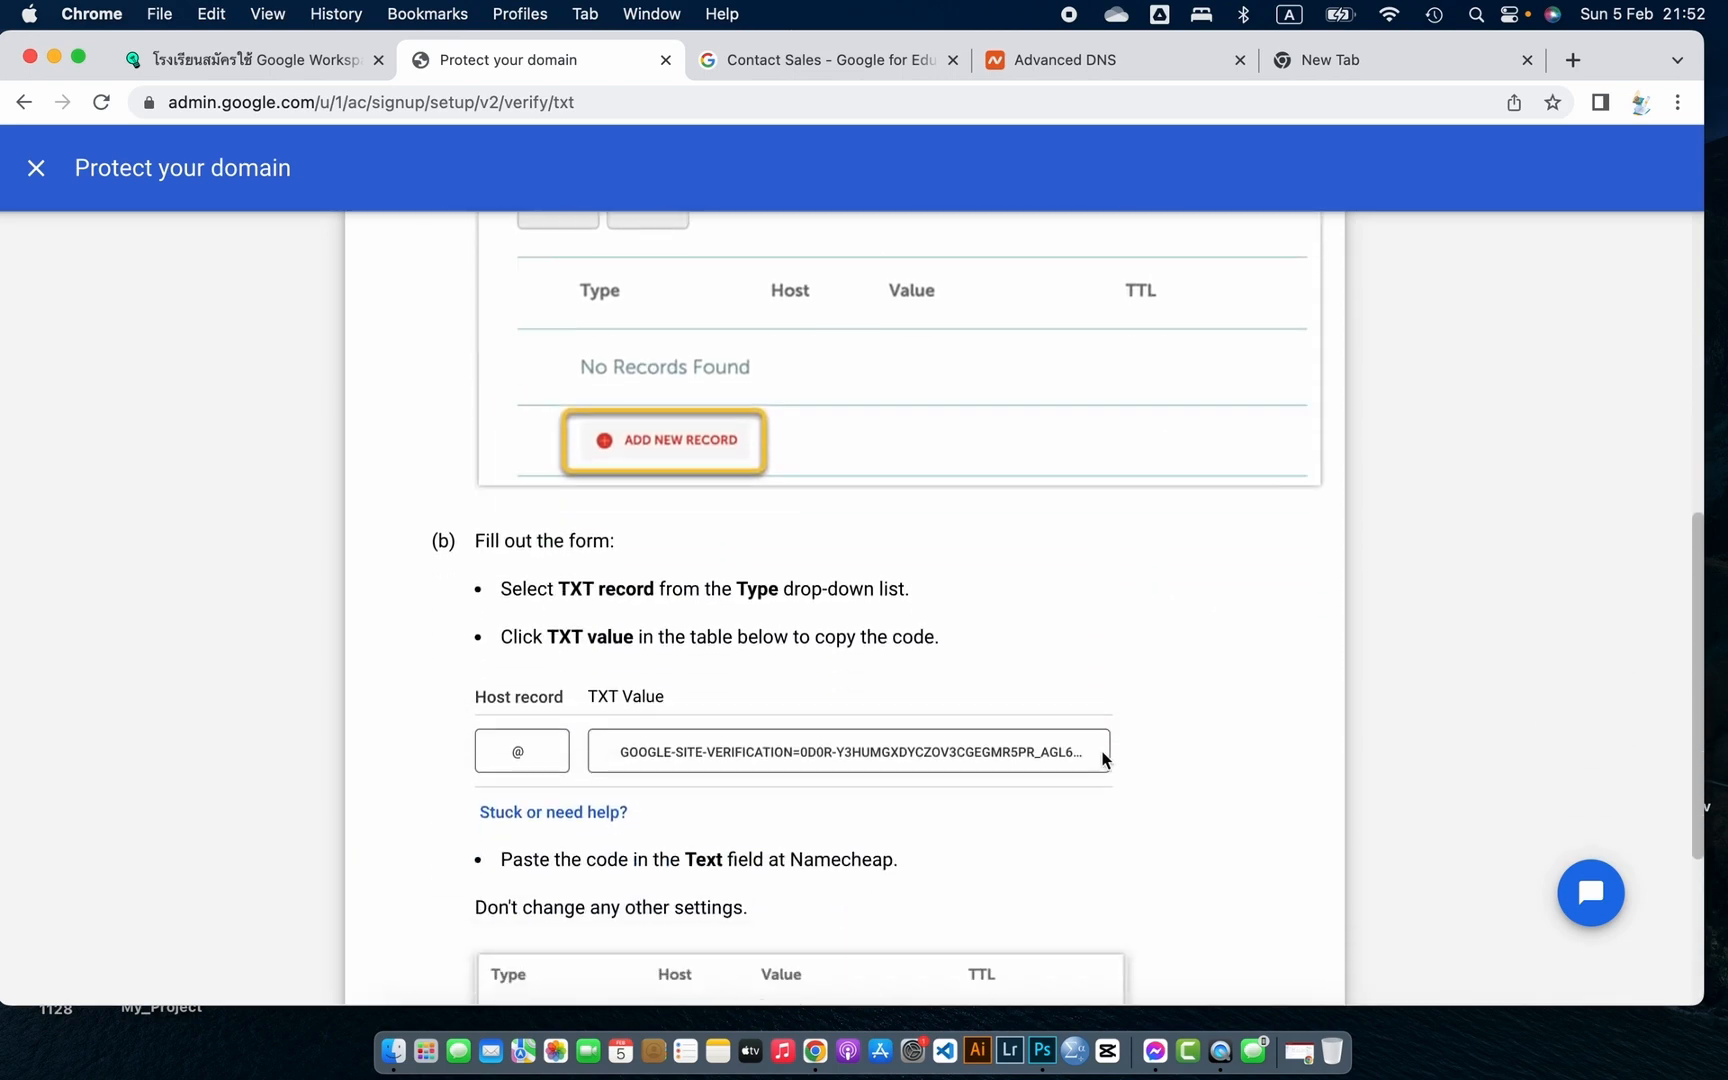
pyautogui.scroll(-1, 1104, 760)
pyautogui.scroll(2, 1104, 760)
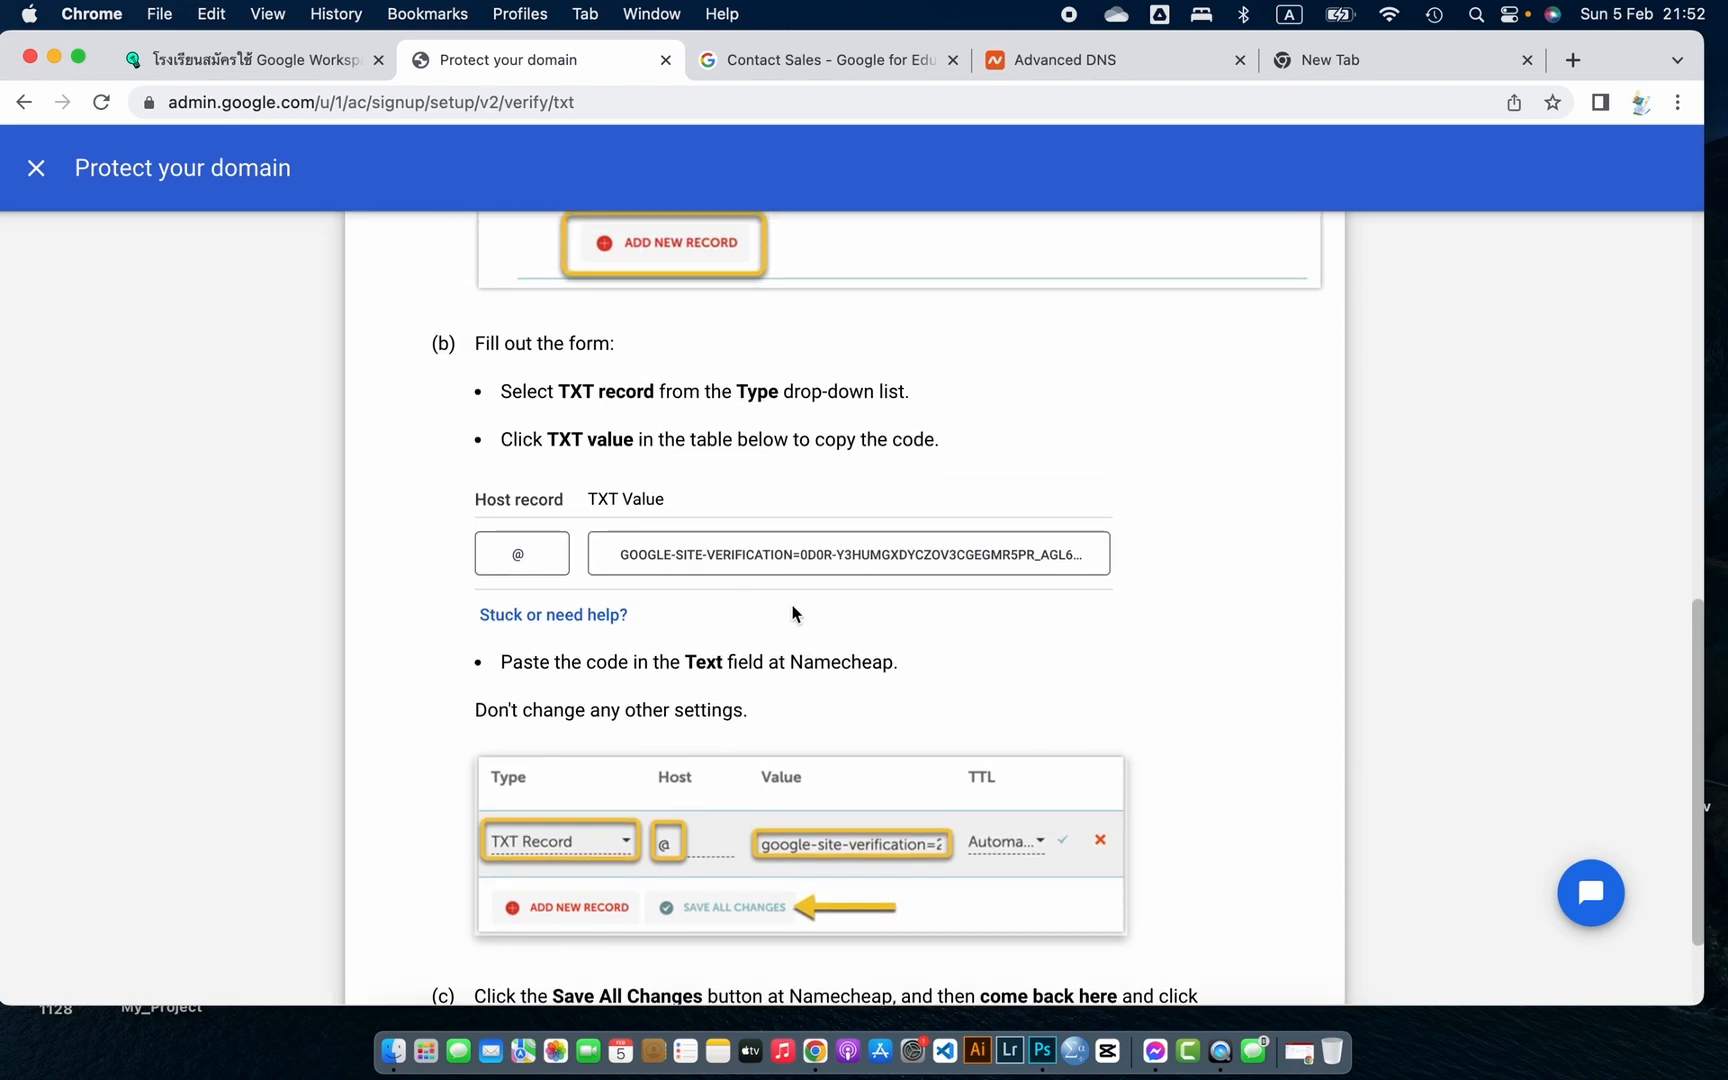
pyautogui.scroll(-2, 806, 576)
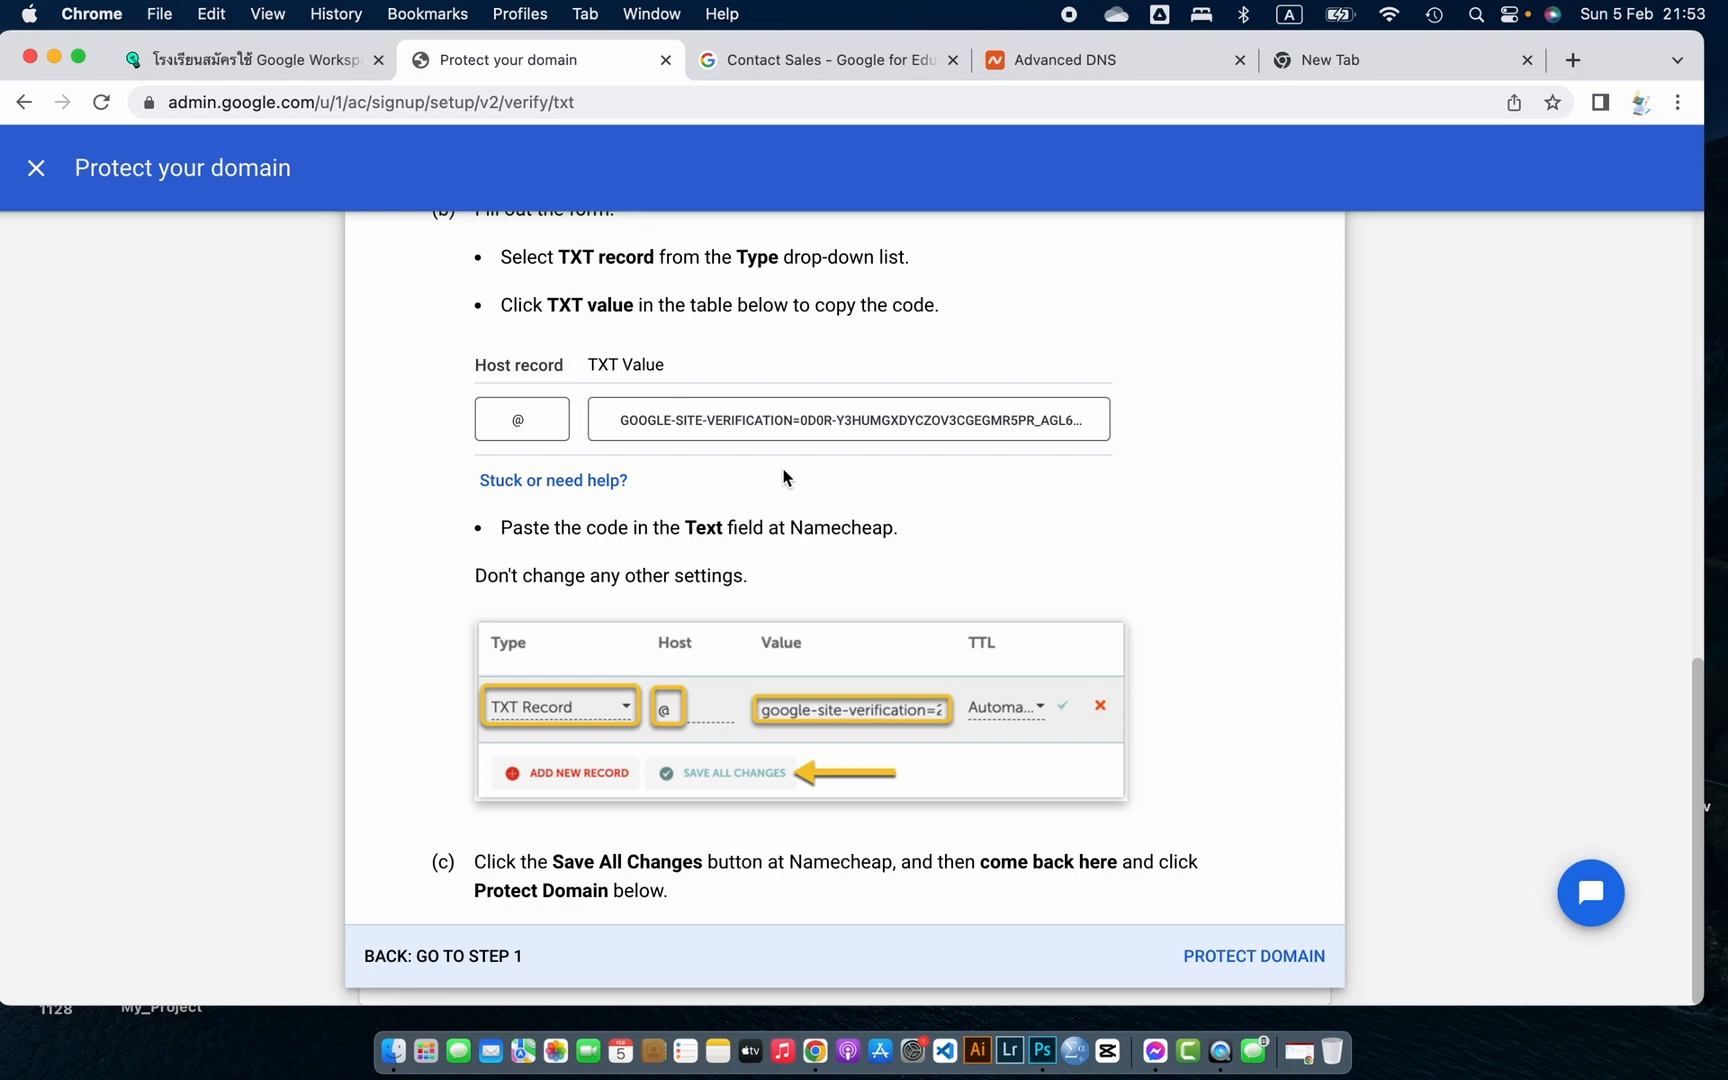
pyautogui.scroll(10, 784, 477)
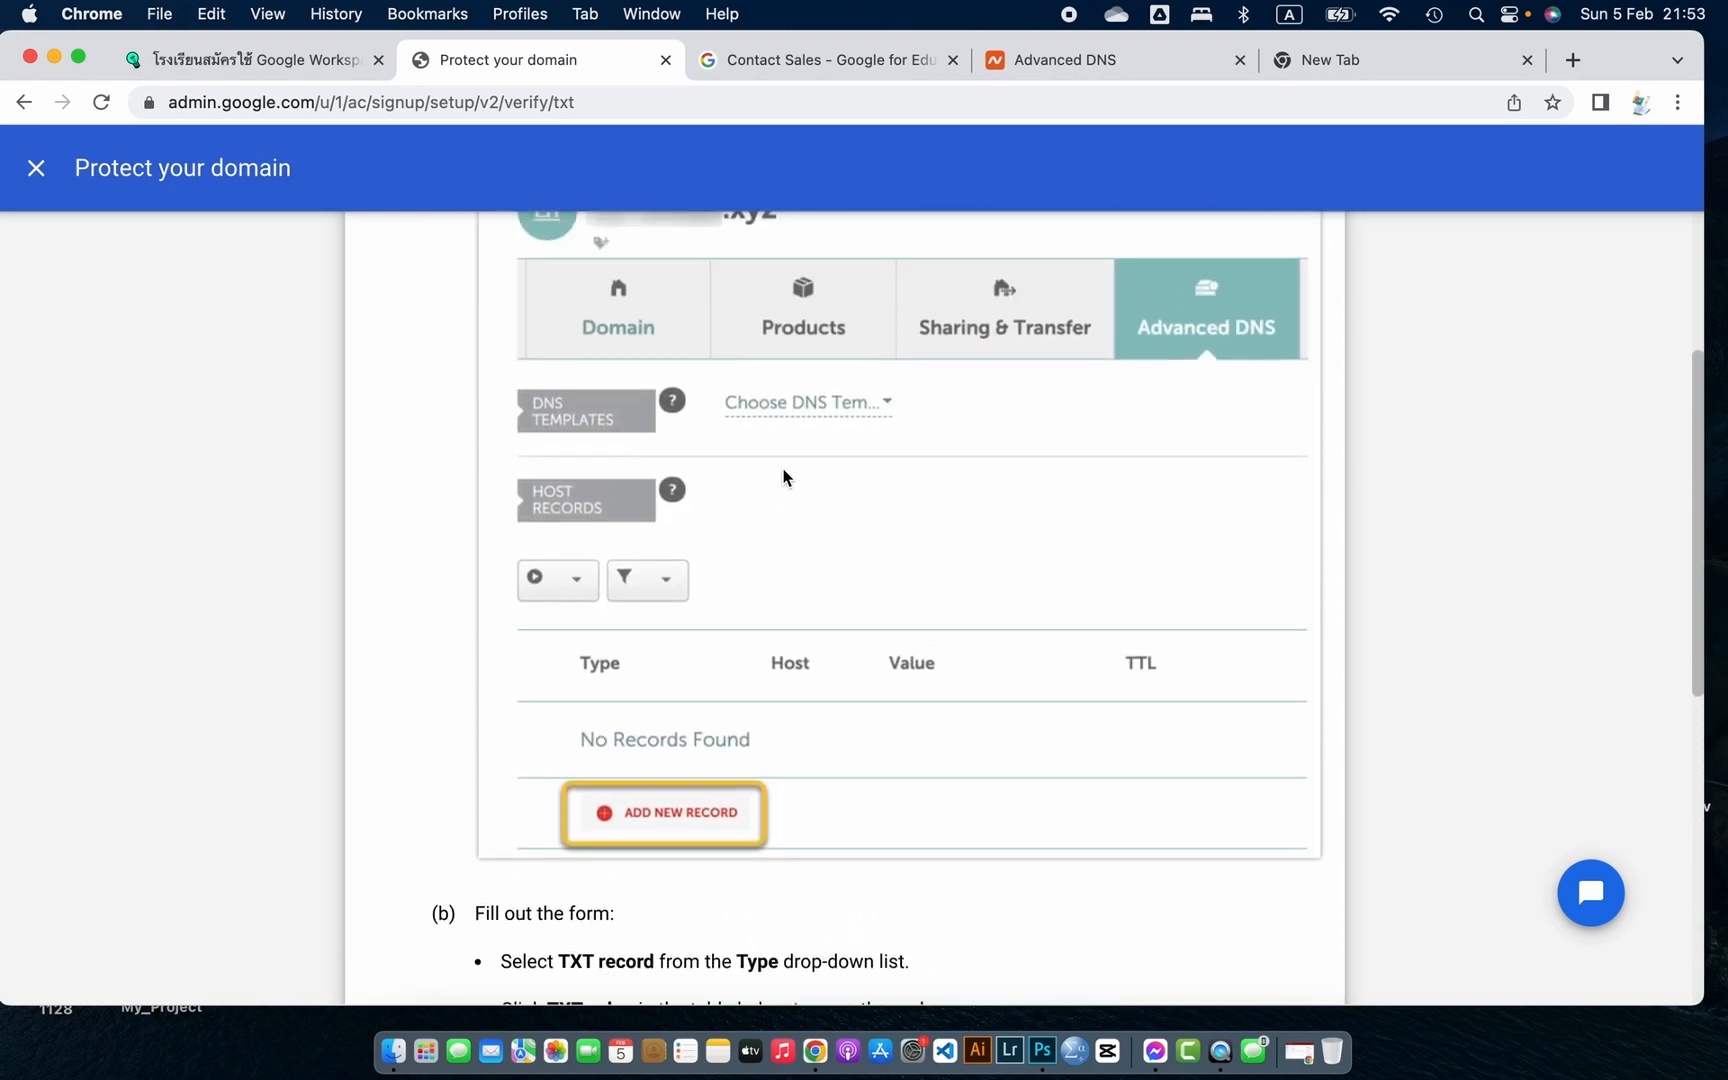
pyautogui.scroll(-10, 784, 477)
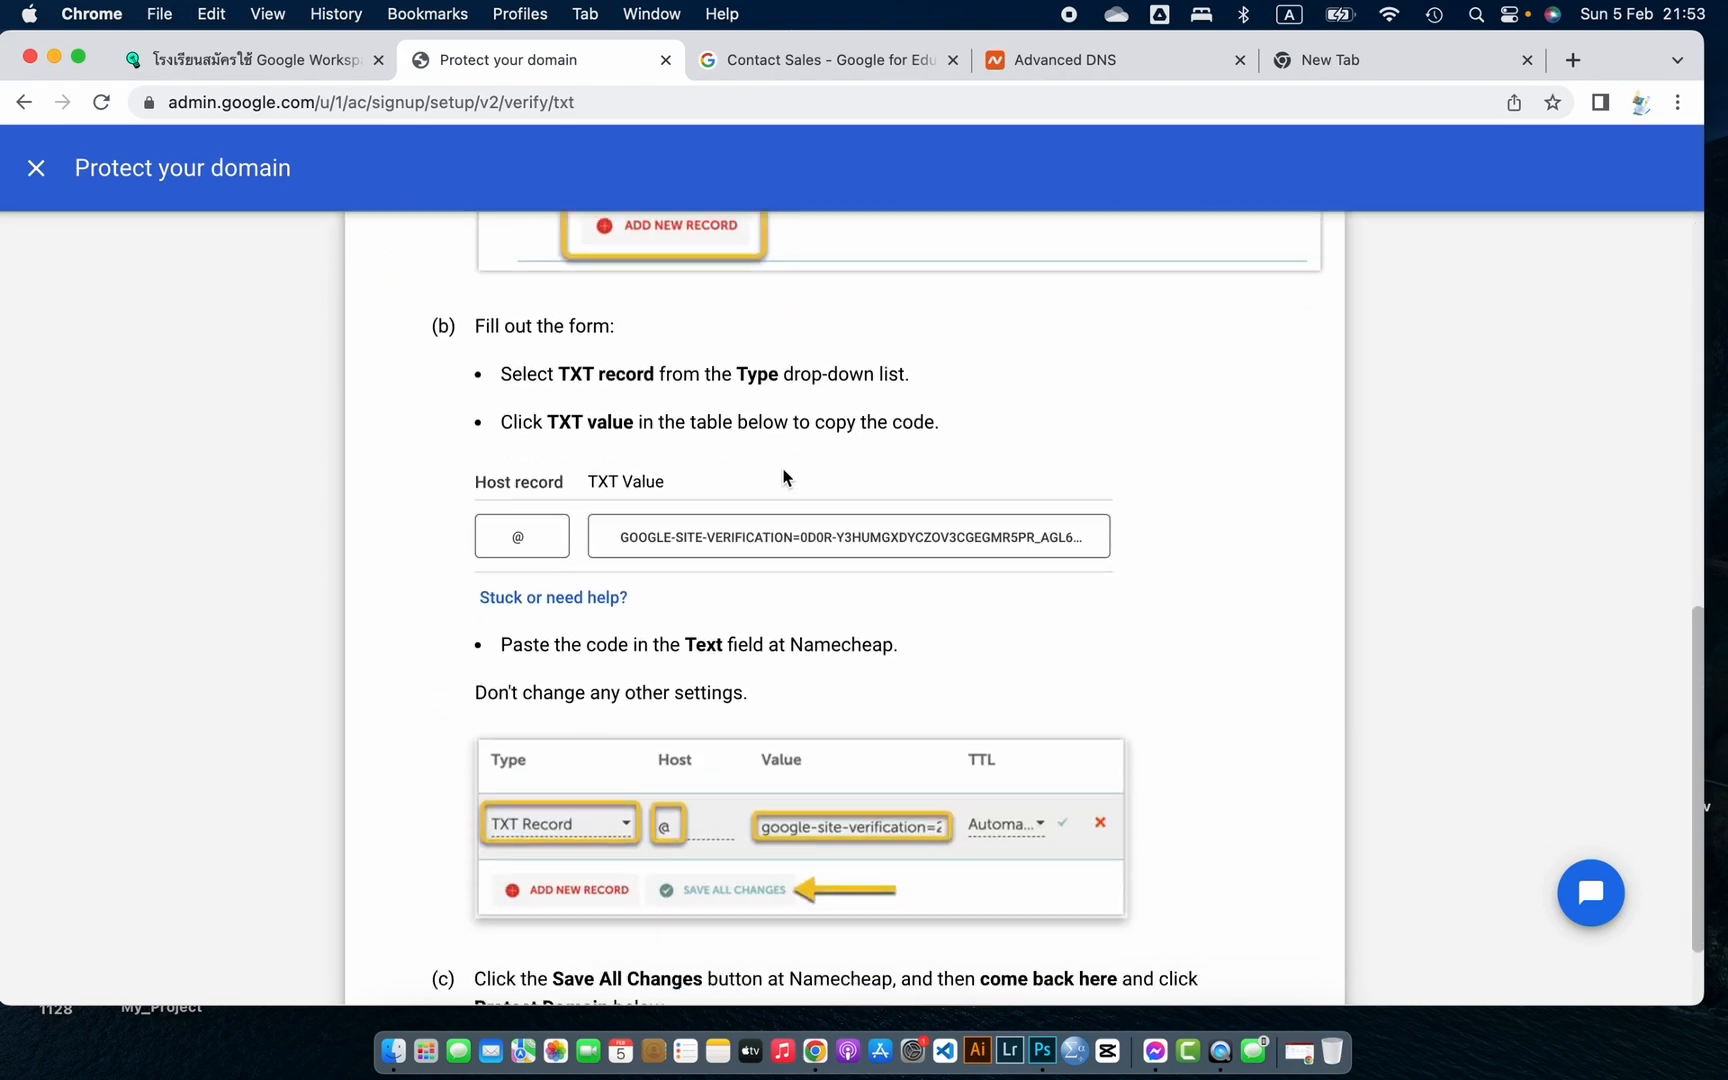
pyautogui.scroll(-2, 784, 477)
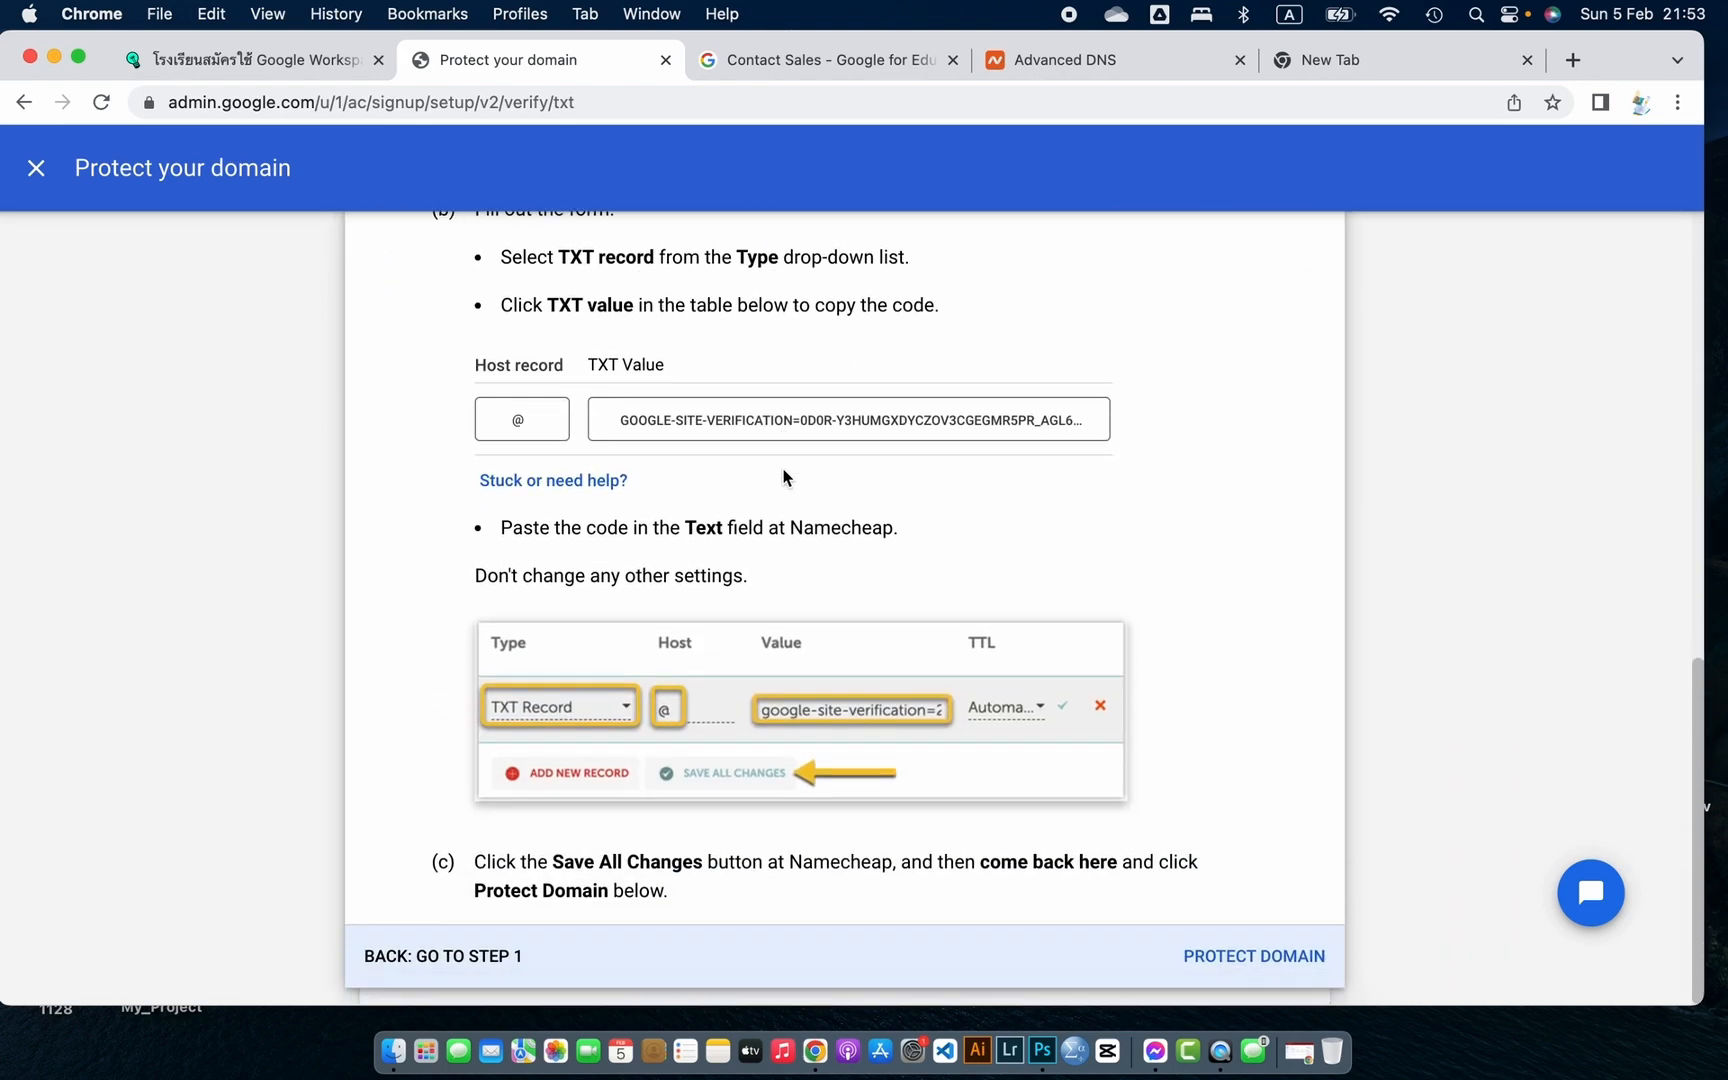
# Copy the TXT verification value and bring up Namecheap's Advanced DNS records for scoict.com.
pyautogui.click(669, 420)
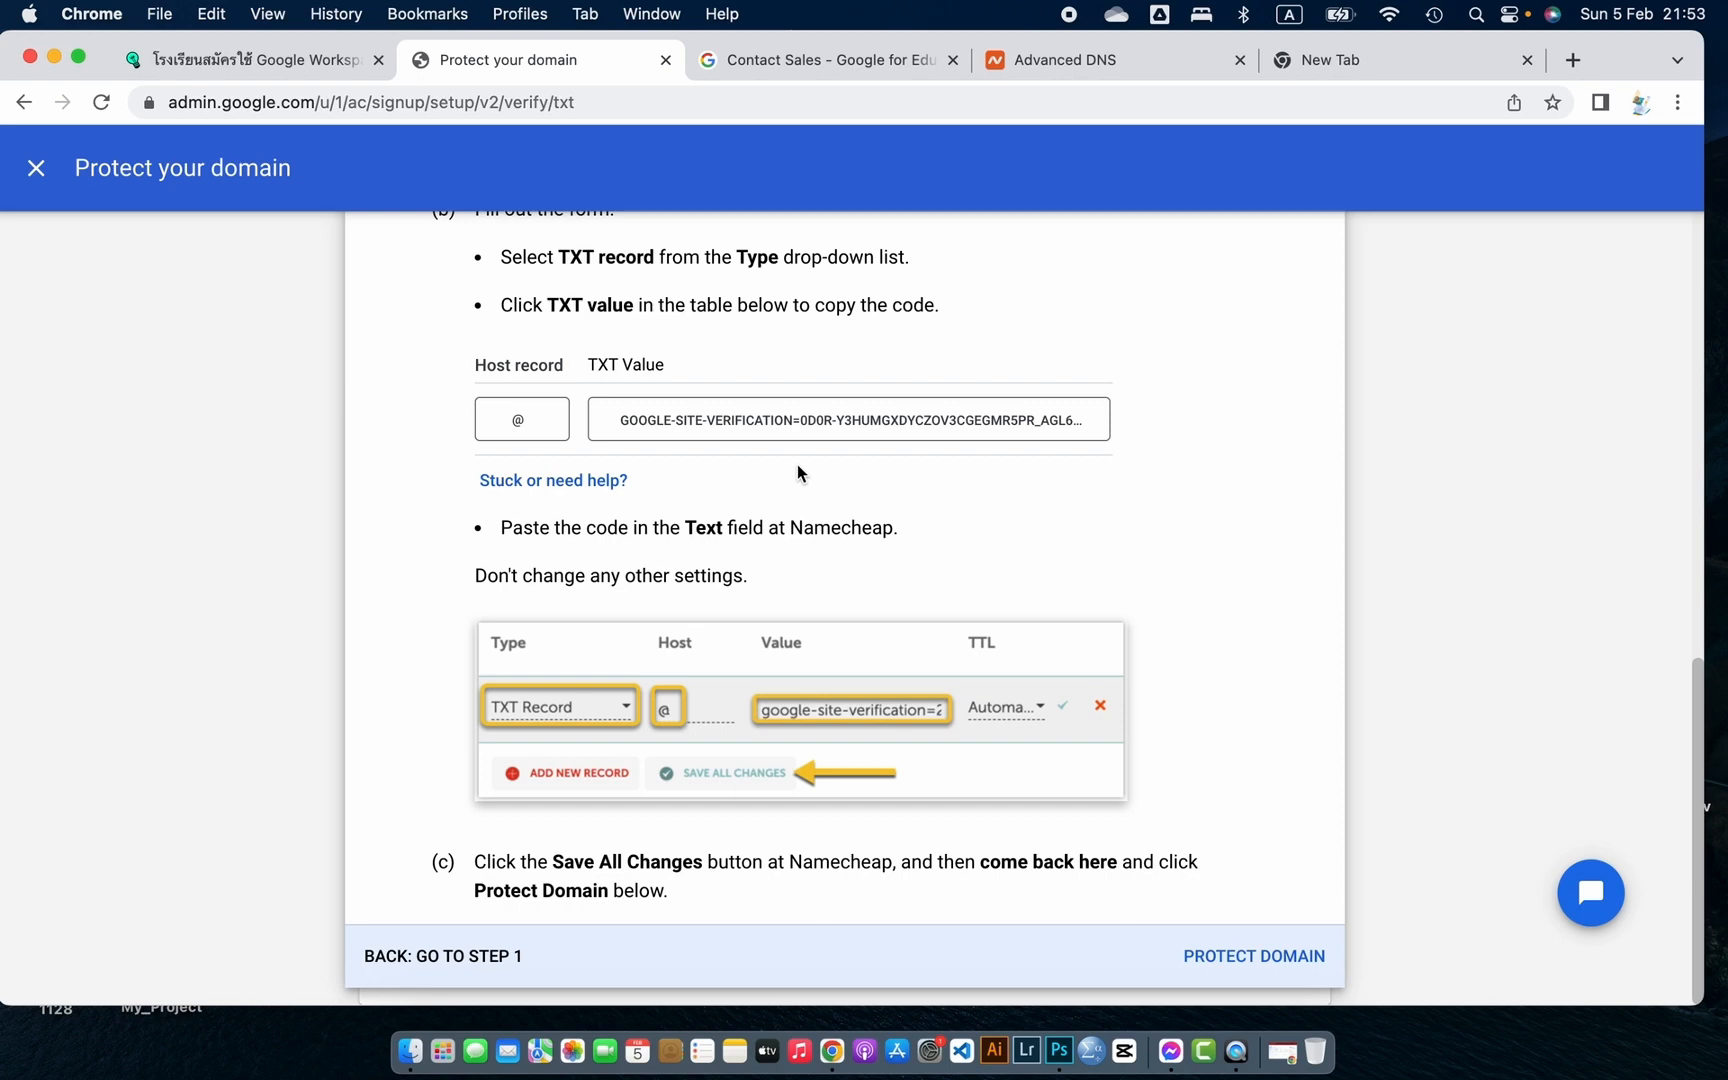
pyautogui.scroll(5, 796, 464)
pyautogui.scroll(-5, 760, 462)
pyautogui.click(672, 427)
pyautogui.scroll(3, 547, 396)
pyautogui.scroll(-1, 548, 396)
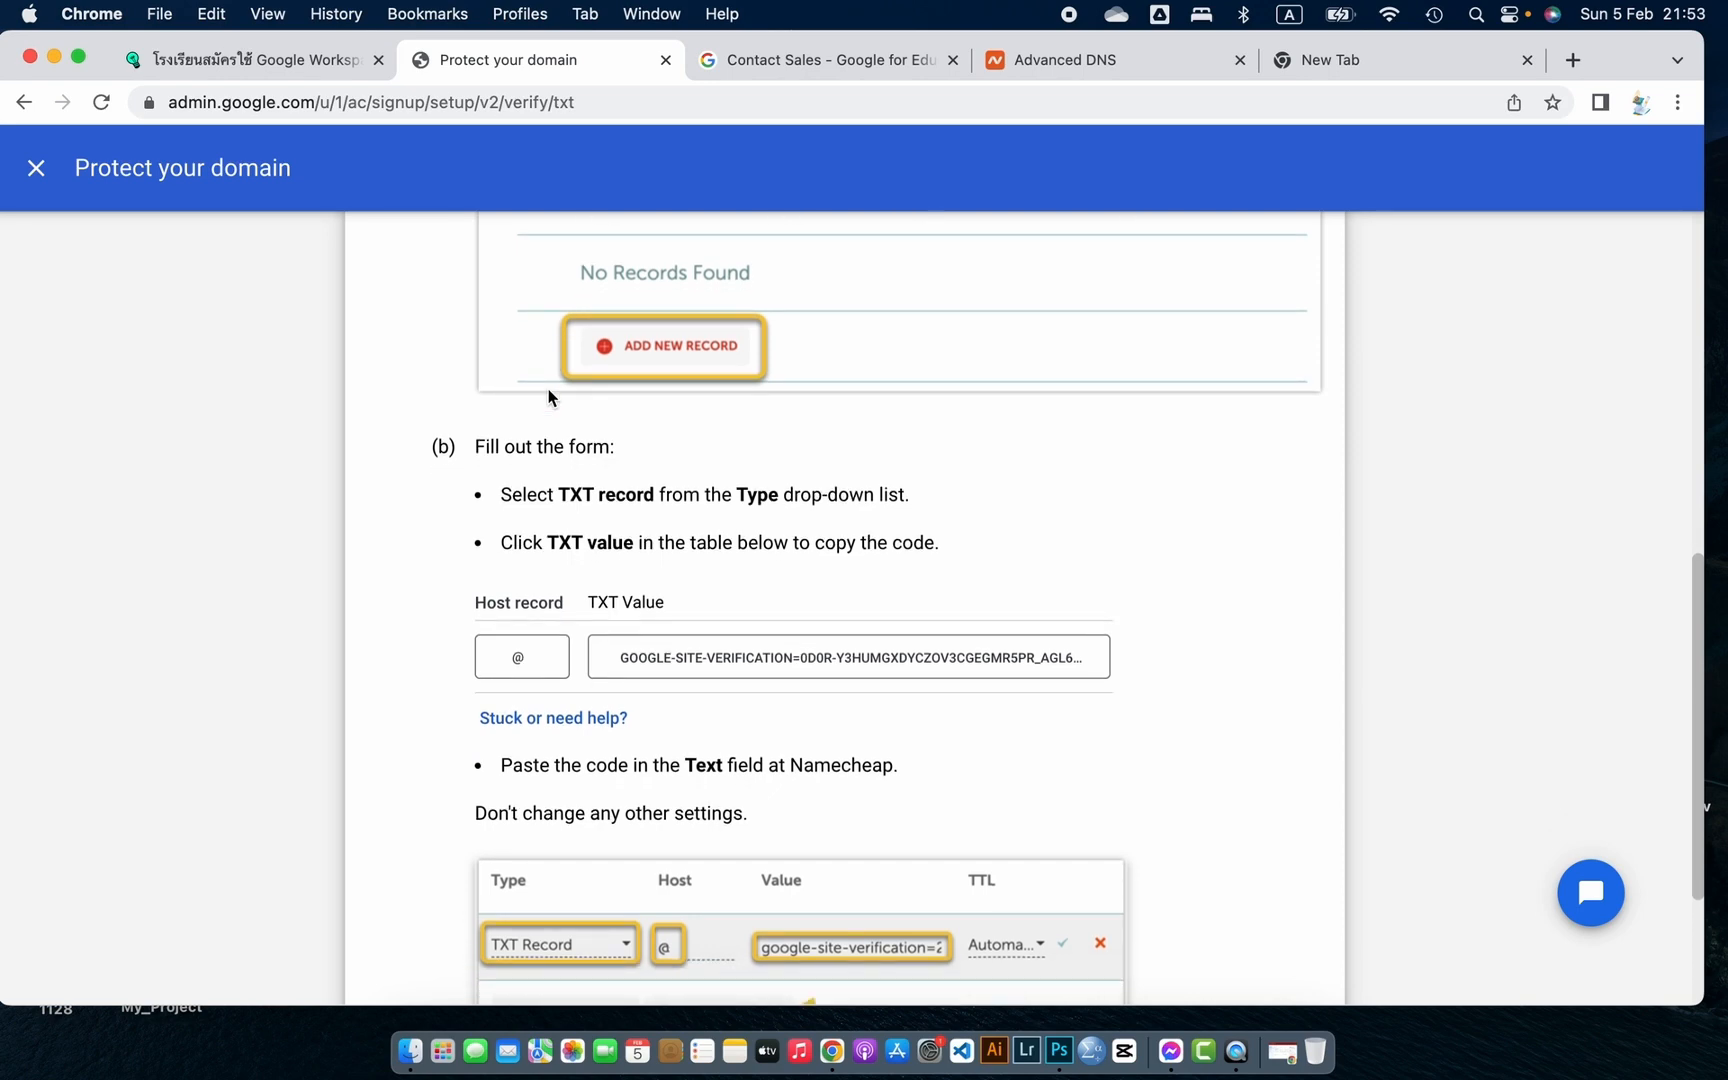
pyautogui.scroll(-2, 548, 396)
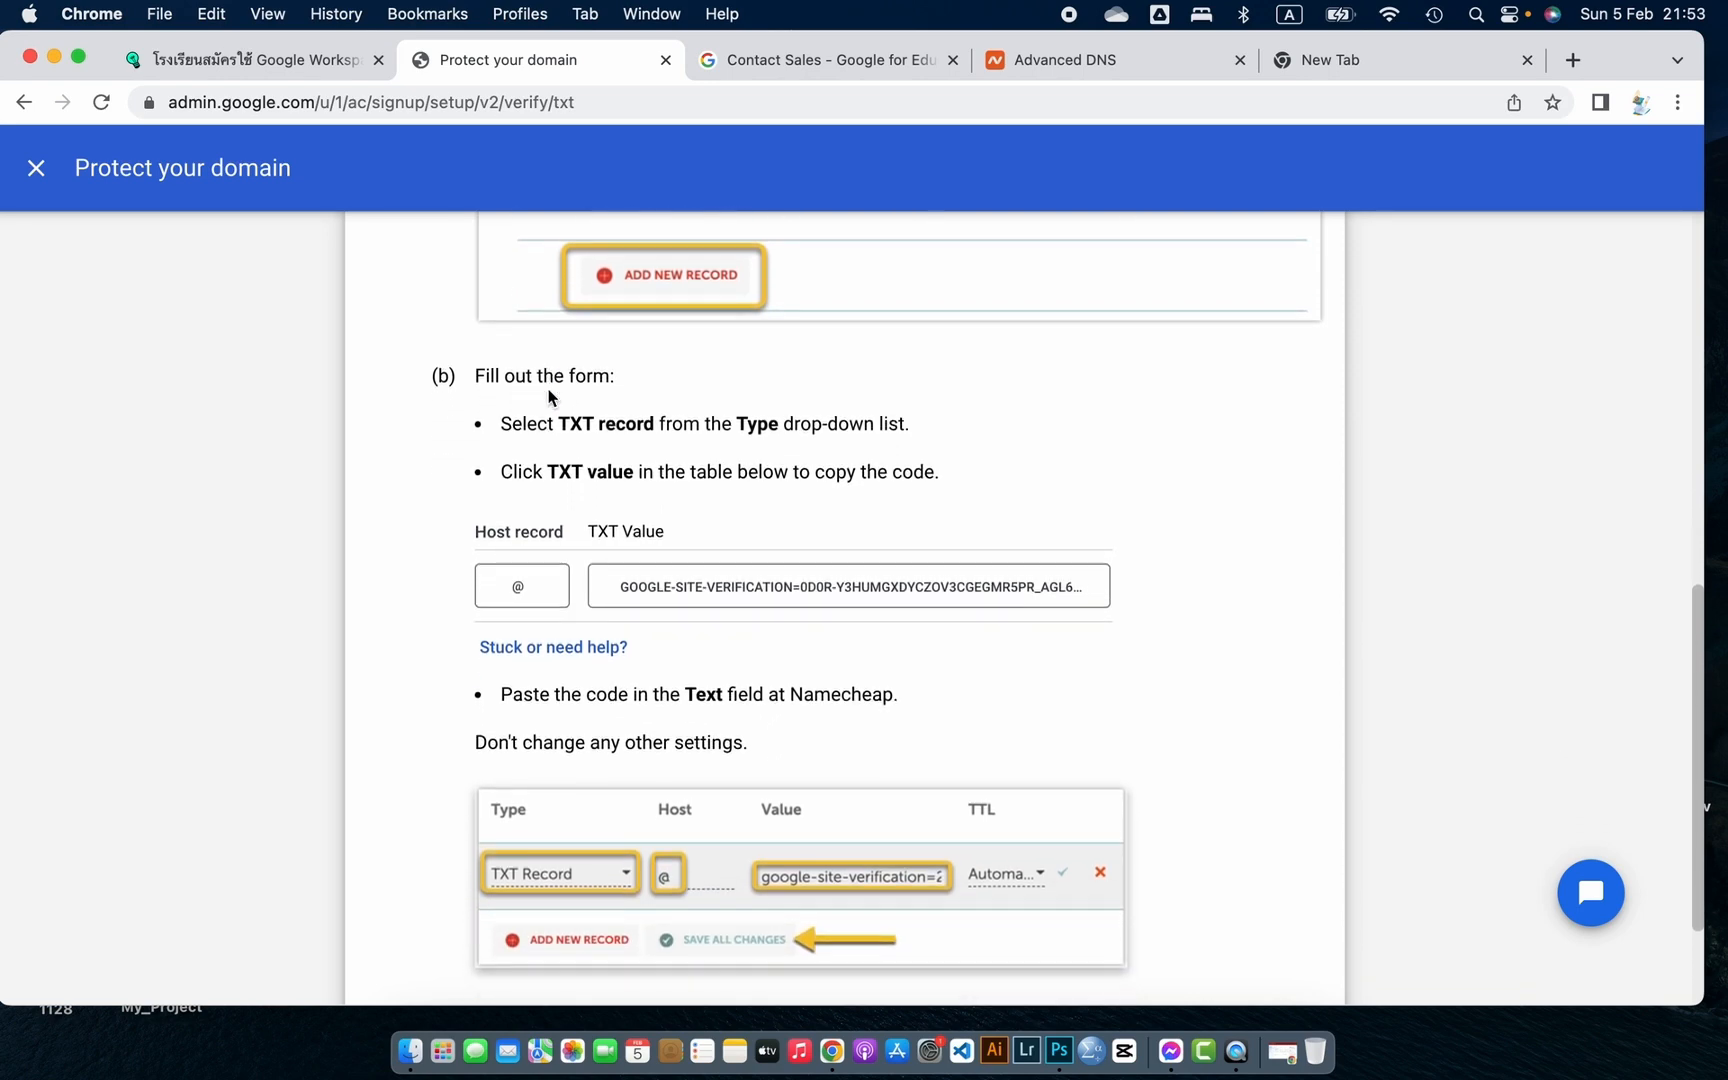
pyautogui.scroll(-4, 548, 396)
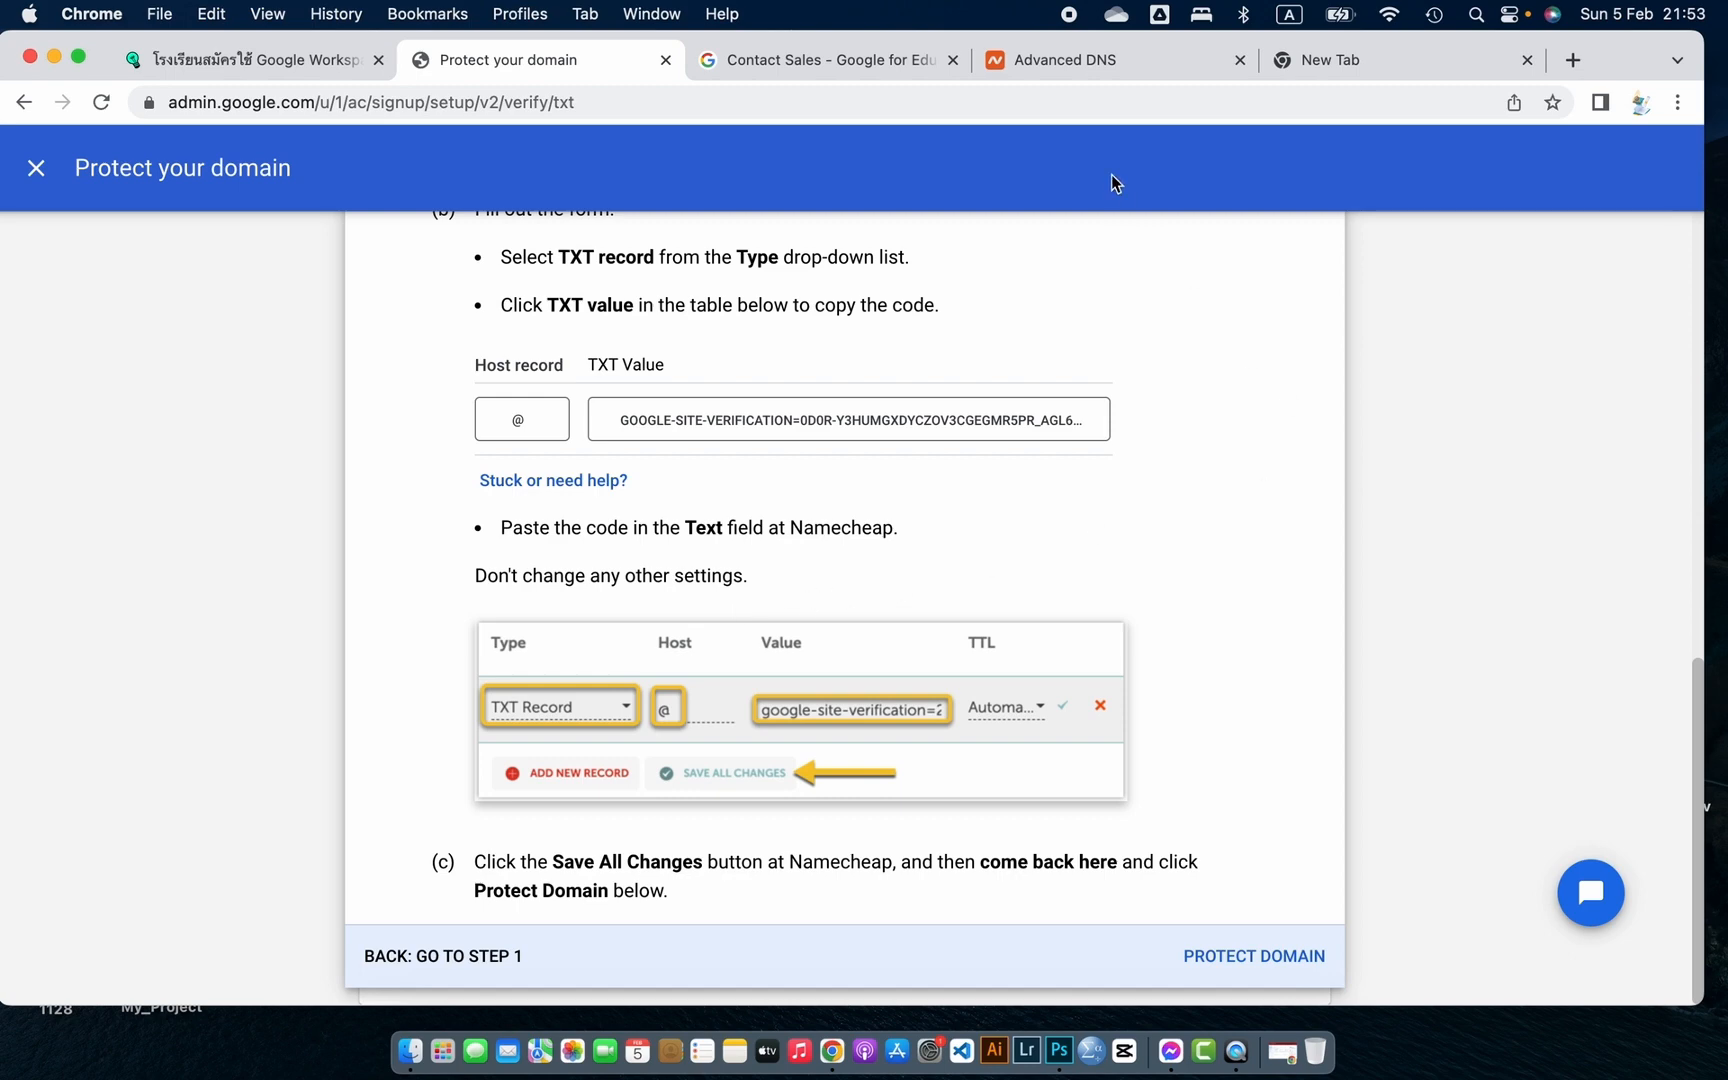
pyautogui.click(1091, 62)
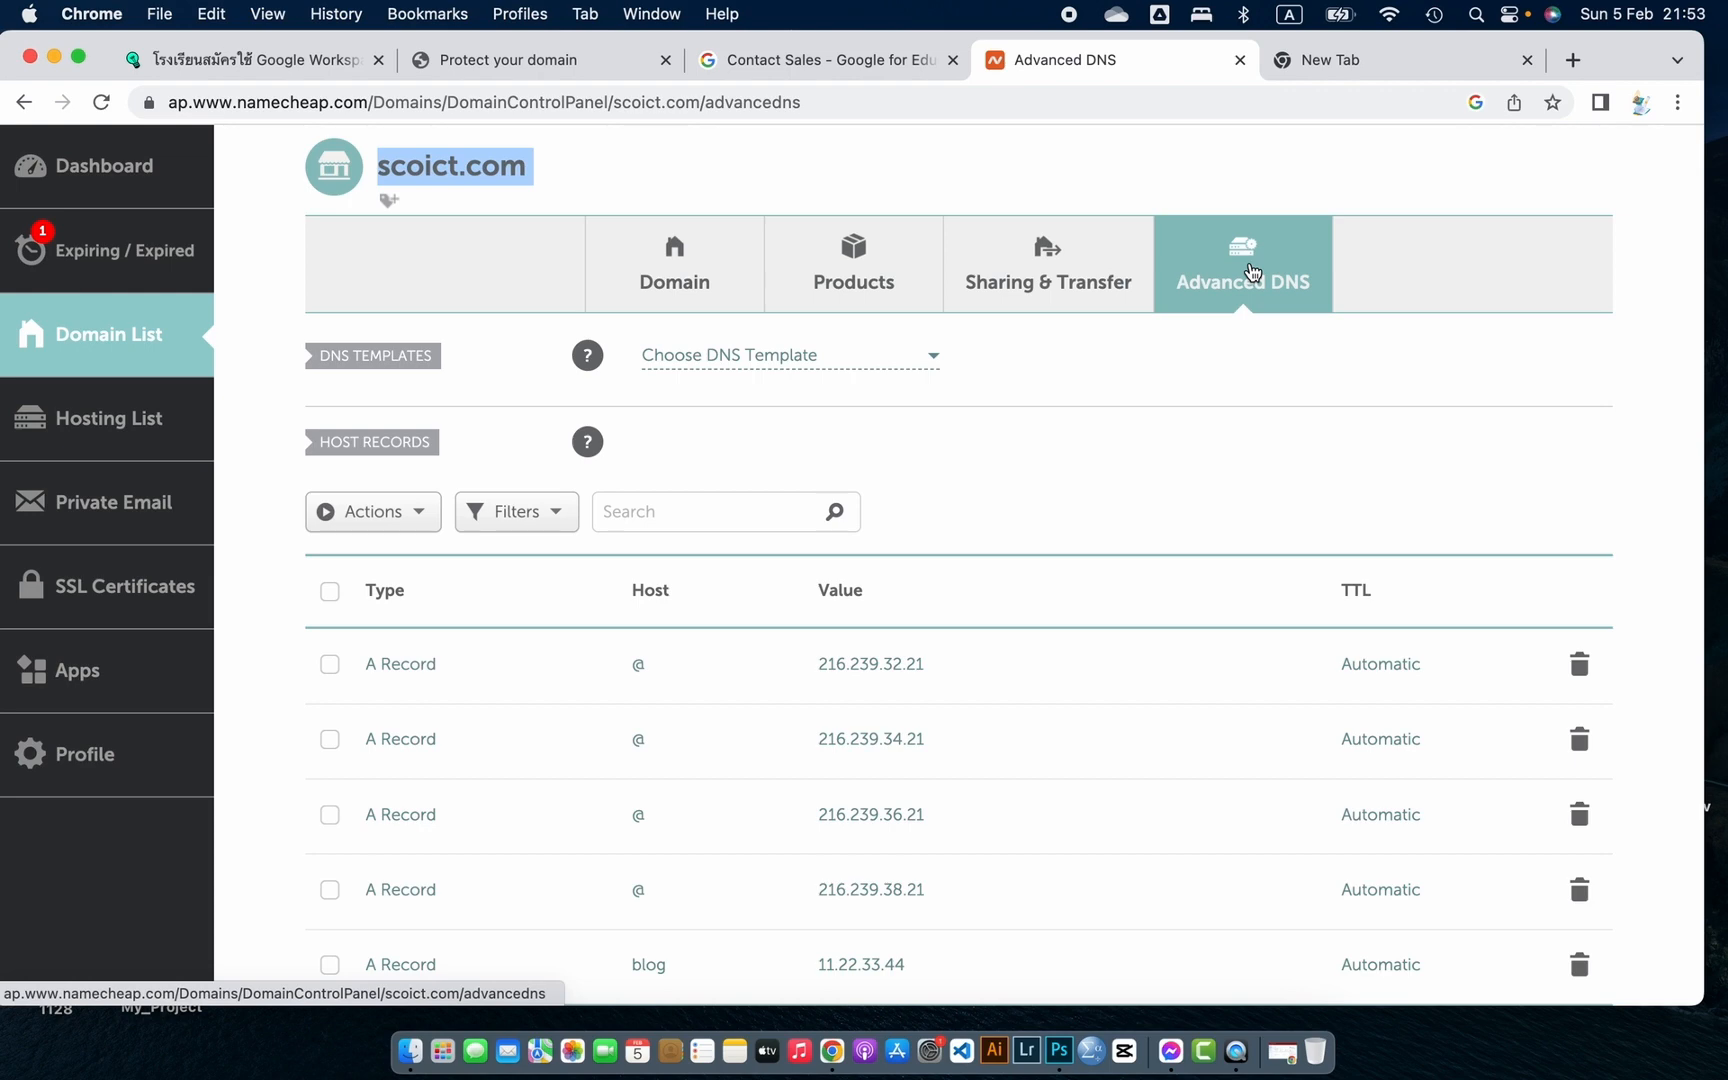
# Add a new Namecheap host record for scoict.com with type TXT Record.
pyautogui.scroll(-6, 1142, 494)
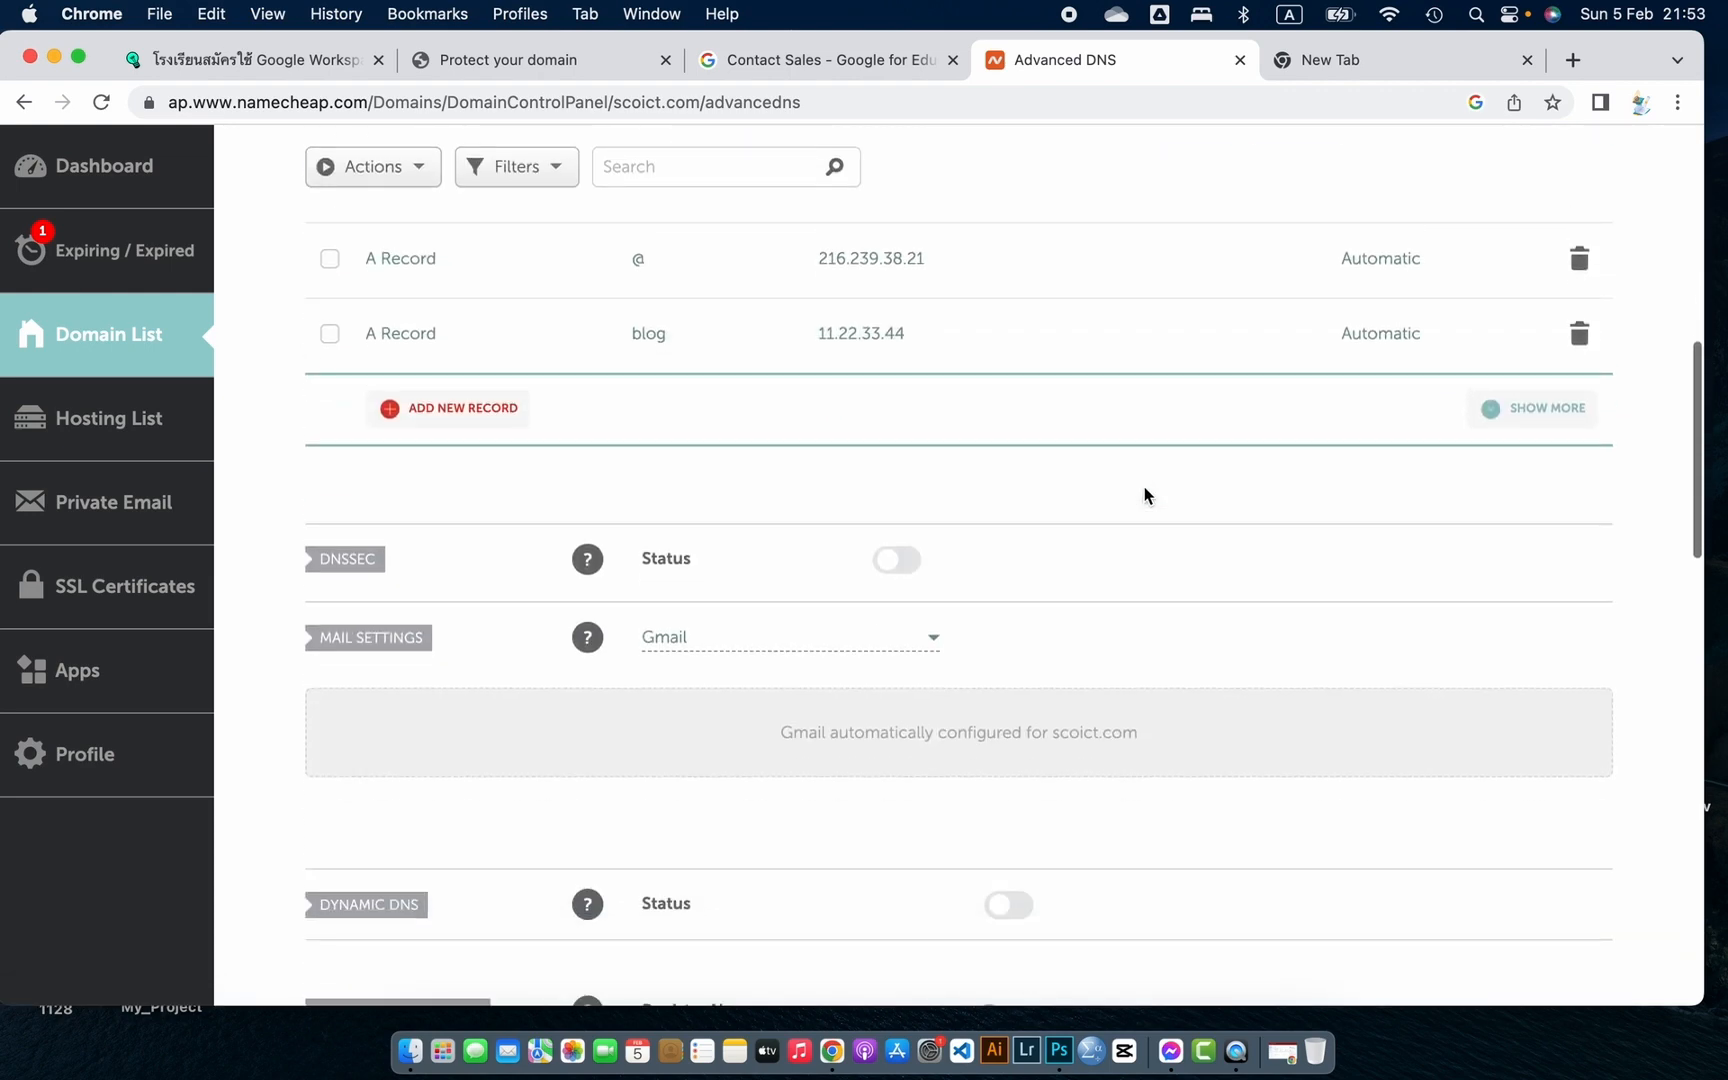
pyautogui.click(482, 420)
pyautogui.scroll(1, 514, 539)
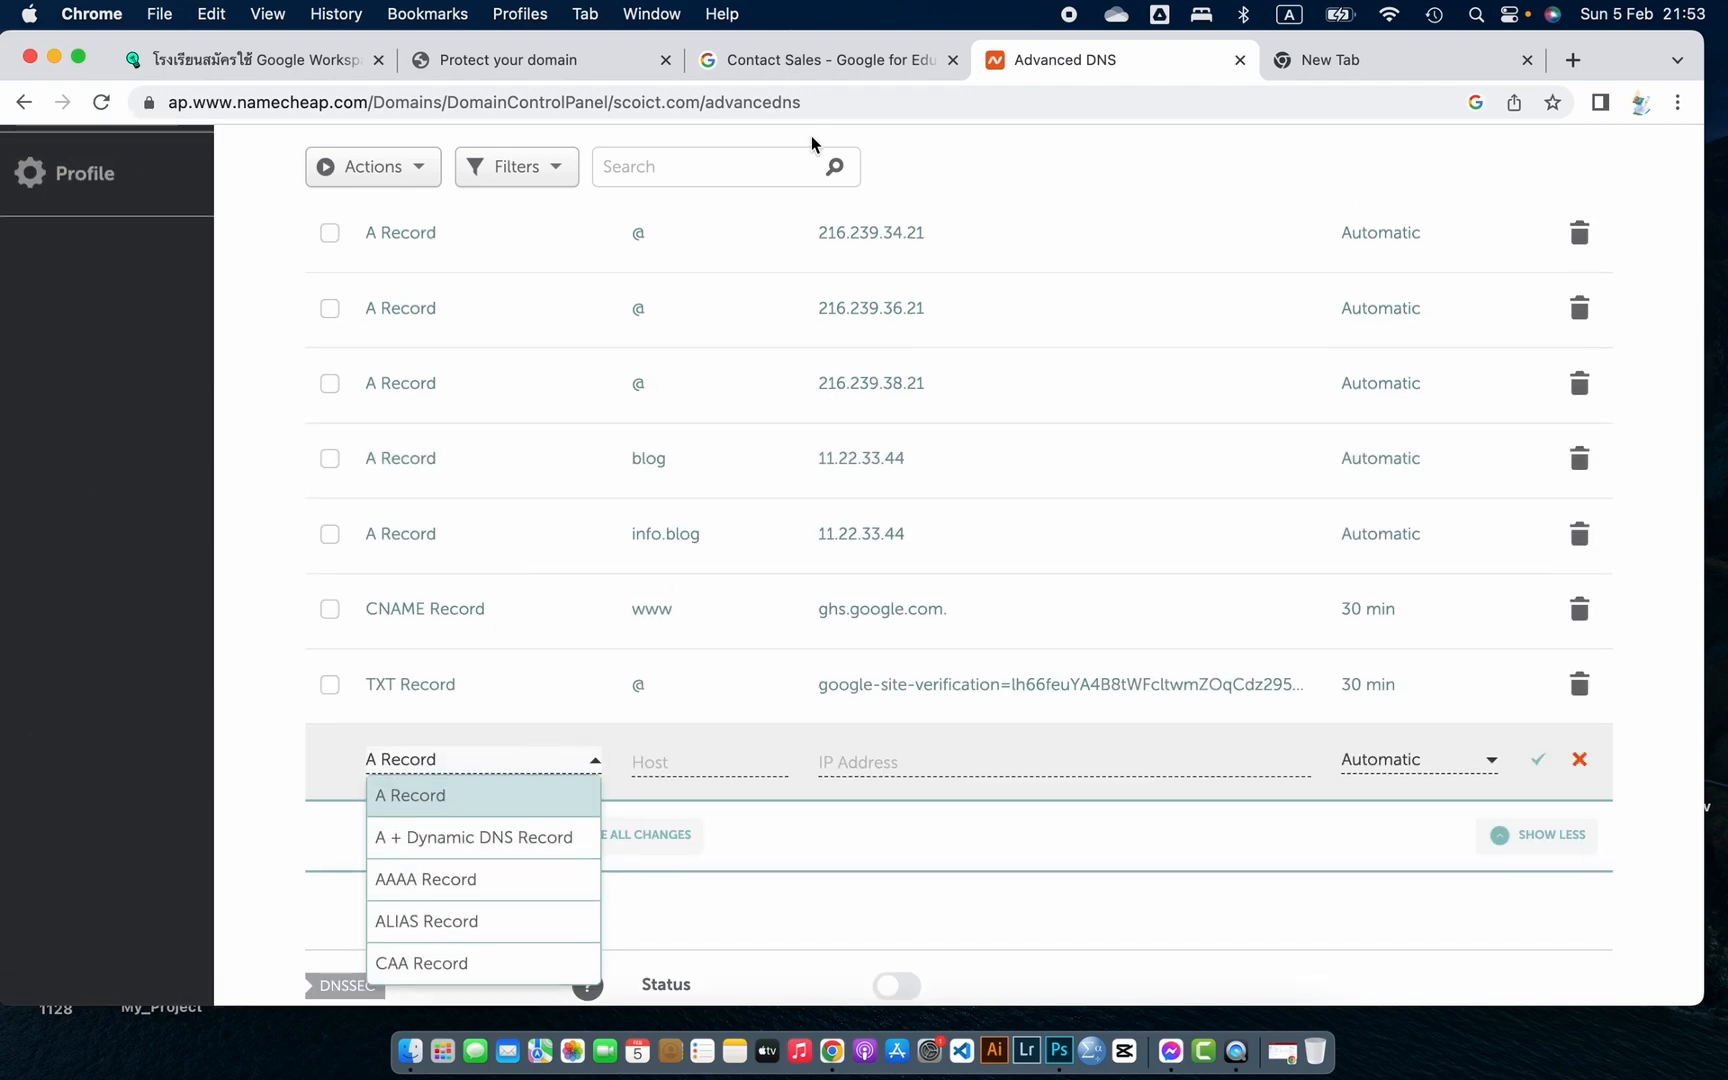
pyautogui.click(783, 57)
pyautogui.click(553, 60)
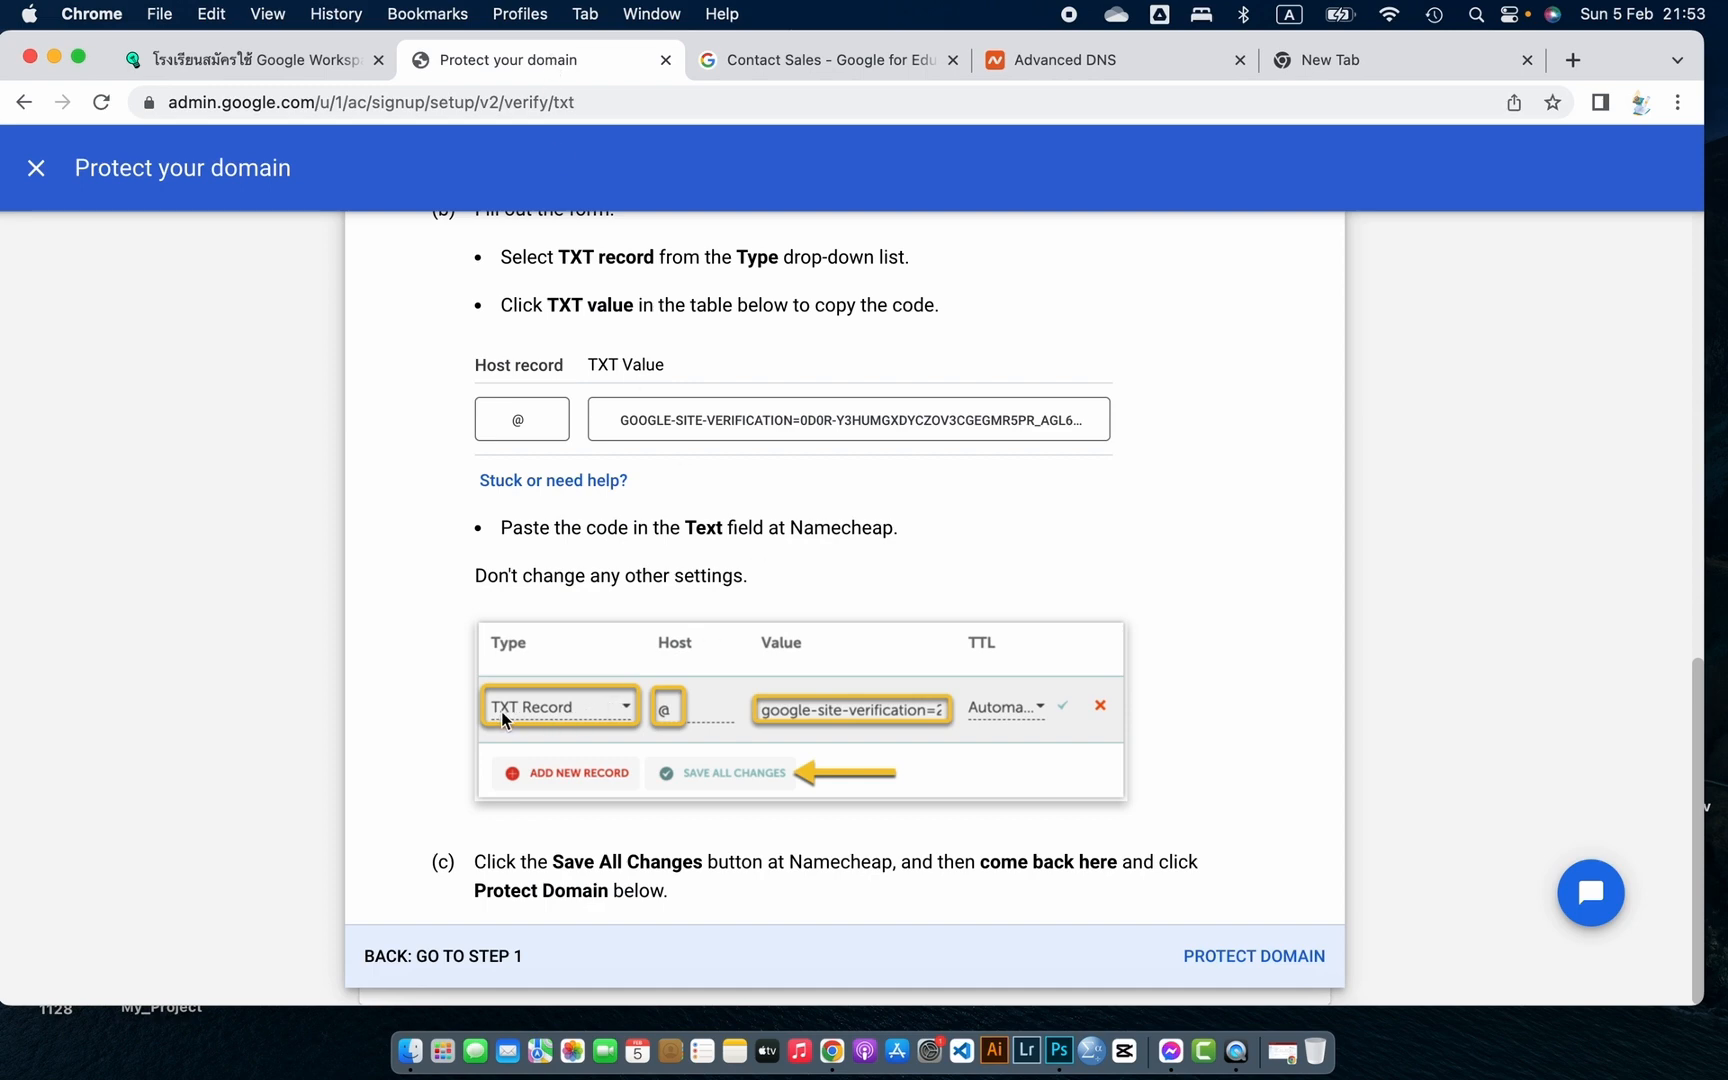
pyautogui.click(1058, 66)
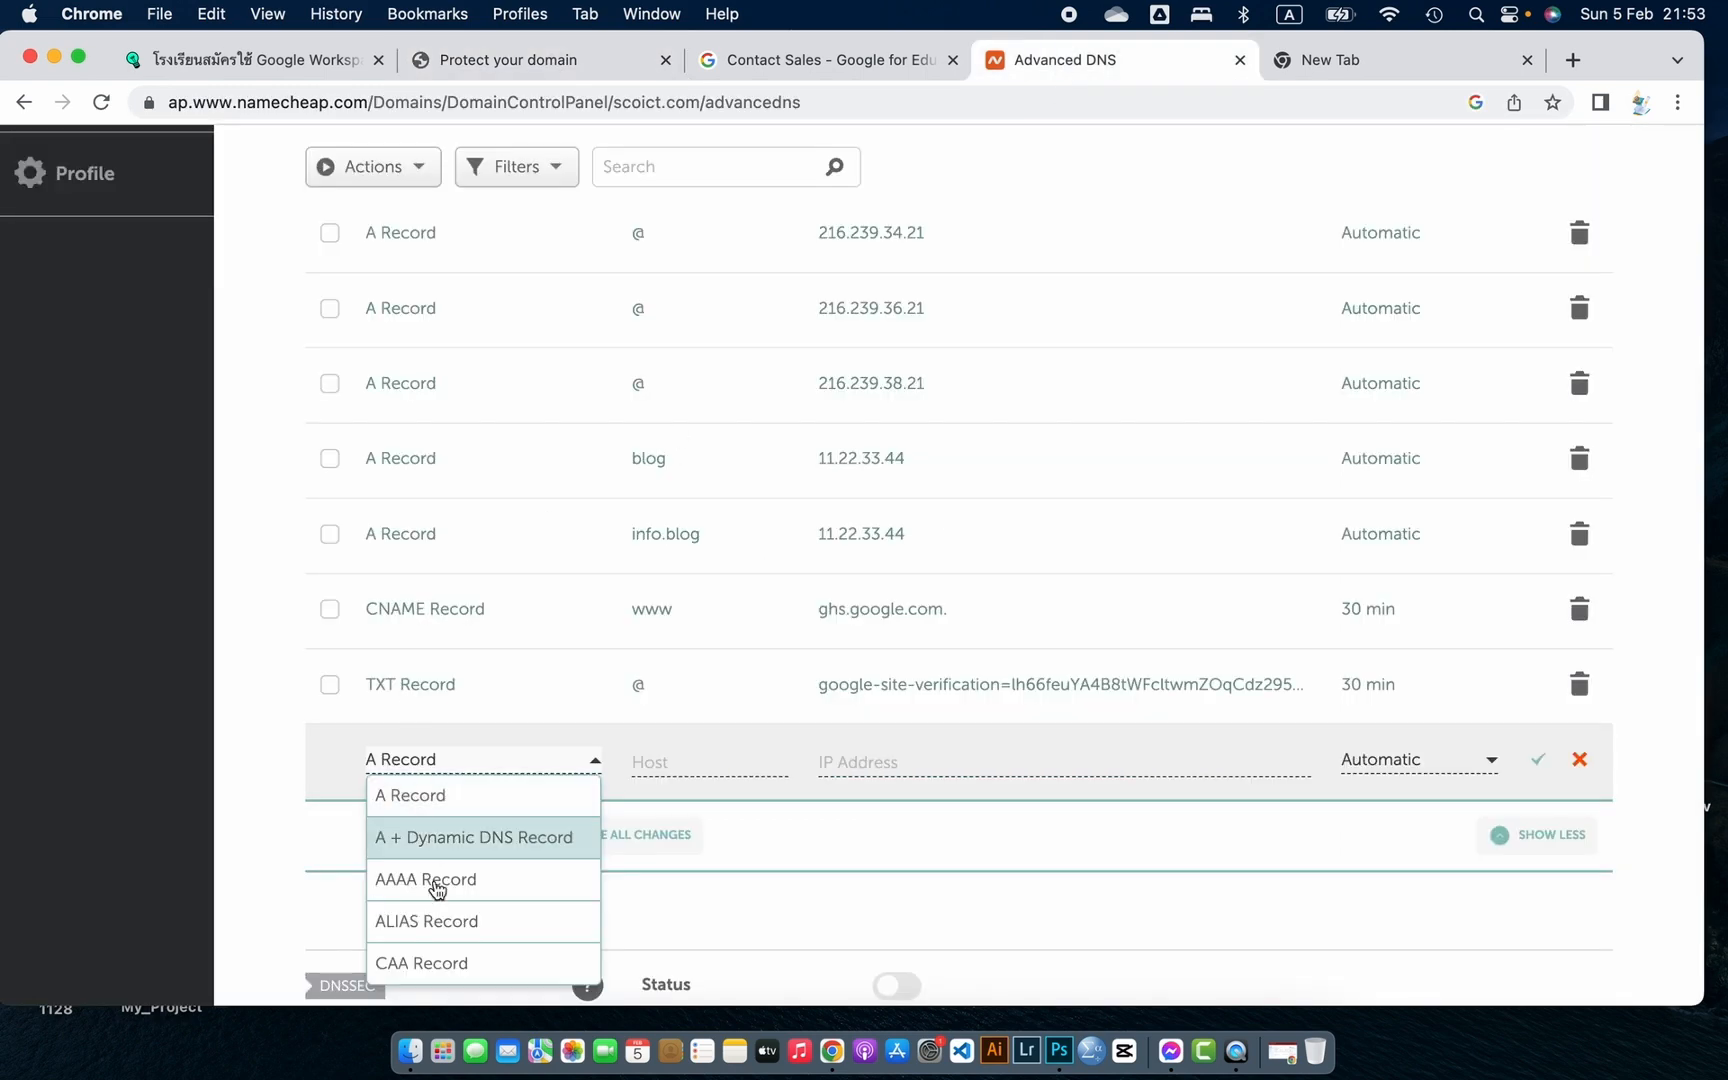
pyautogui.scroll(-5, 437, 888)
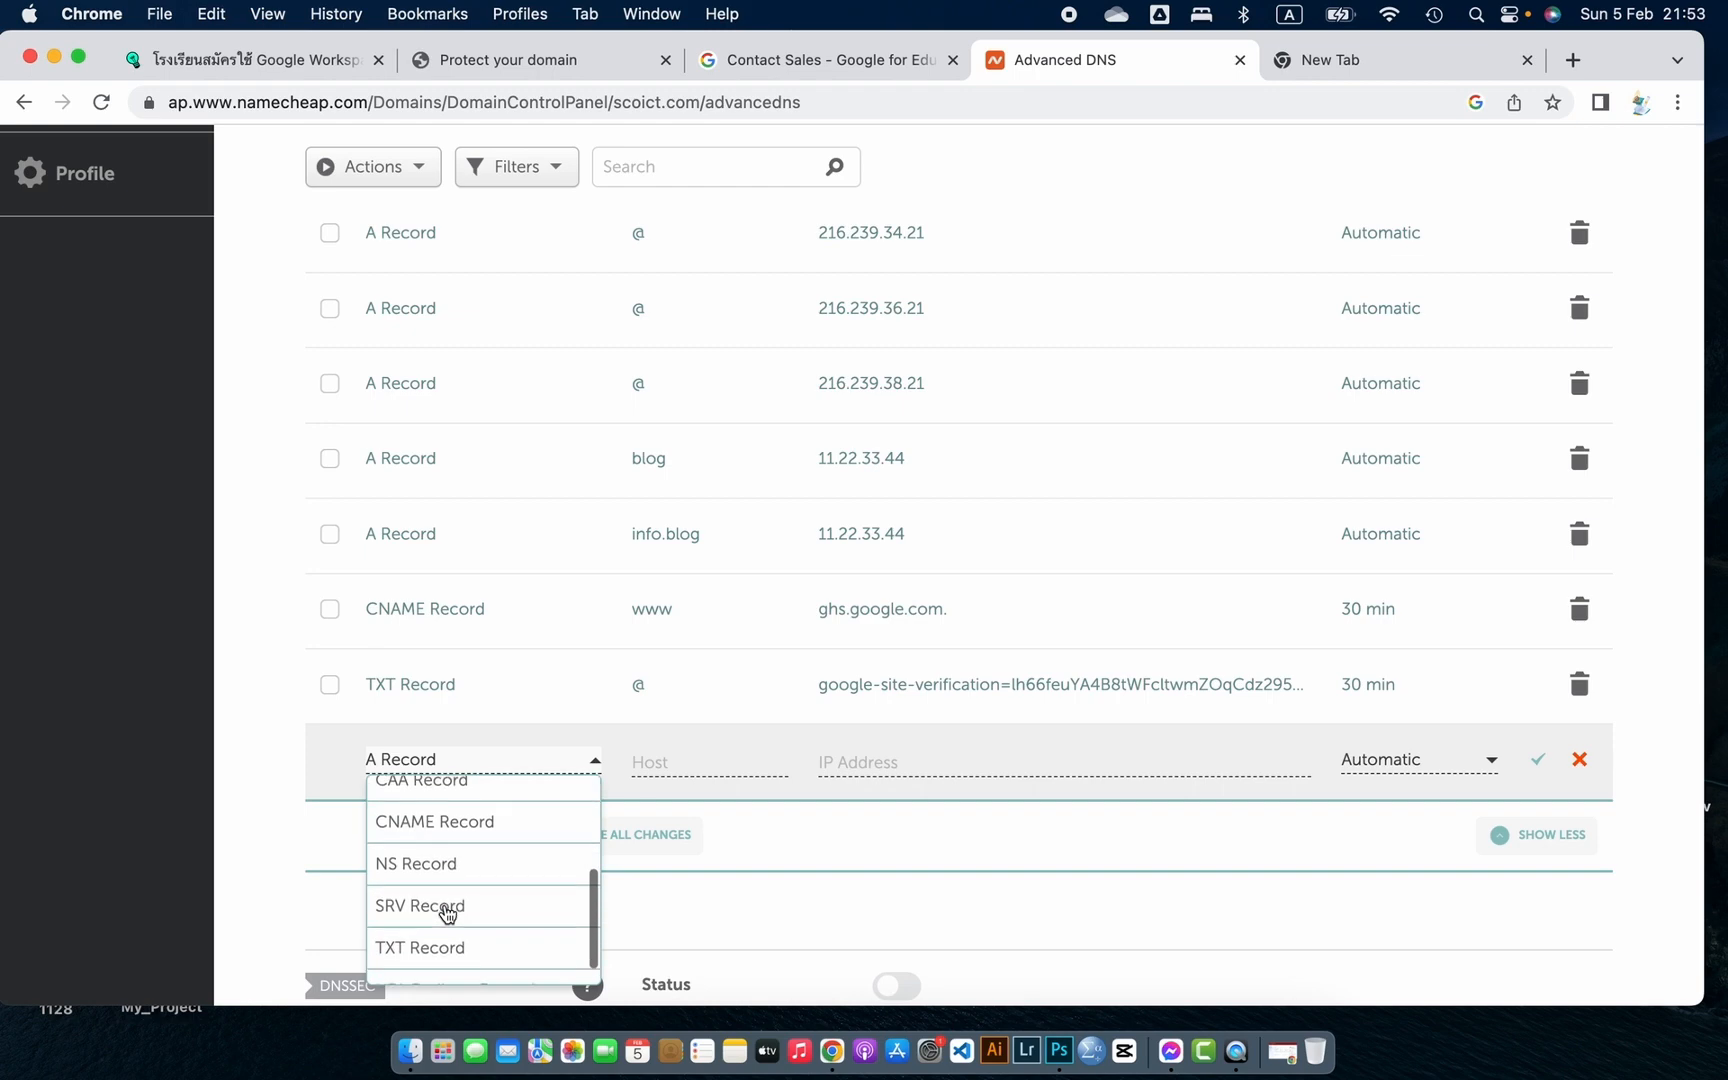
pyautogui.scroll(-1, 447, 913)
pyautogui.click(448, 924)
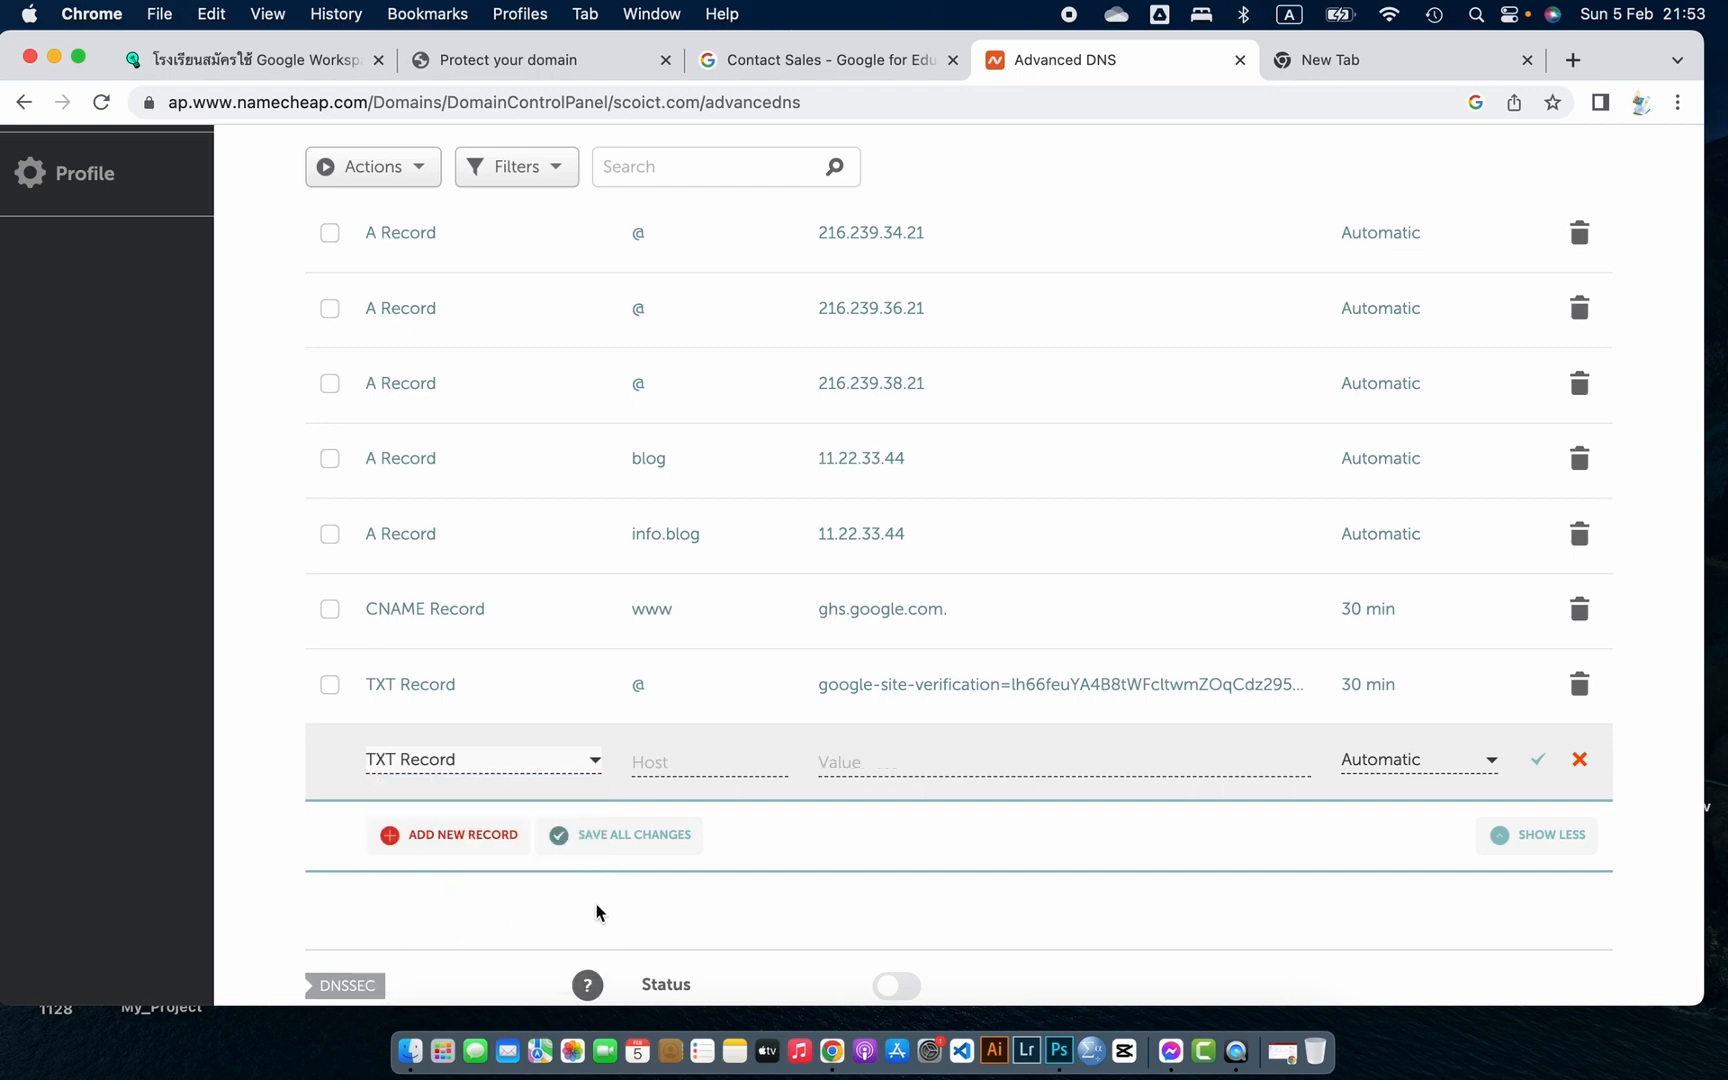
pyautogui.click(790, 66)
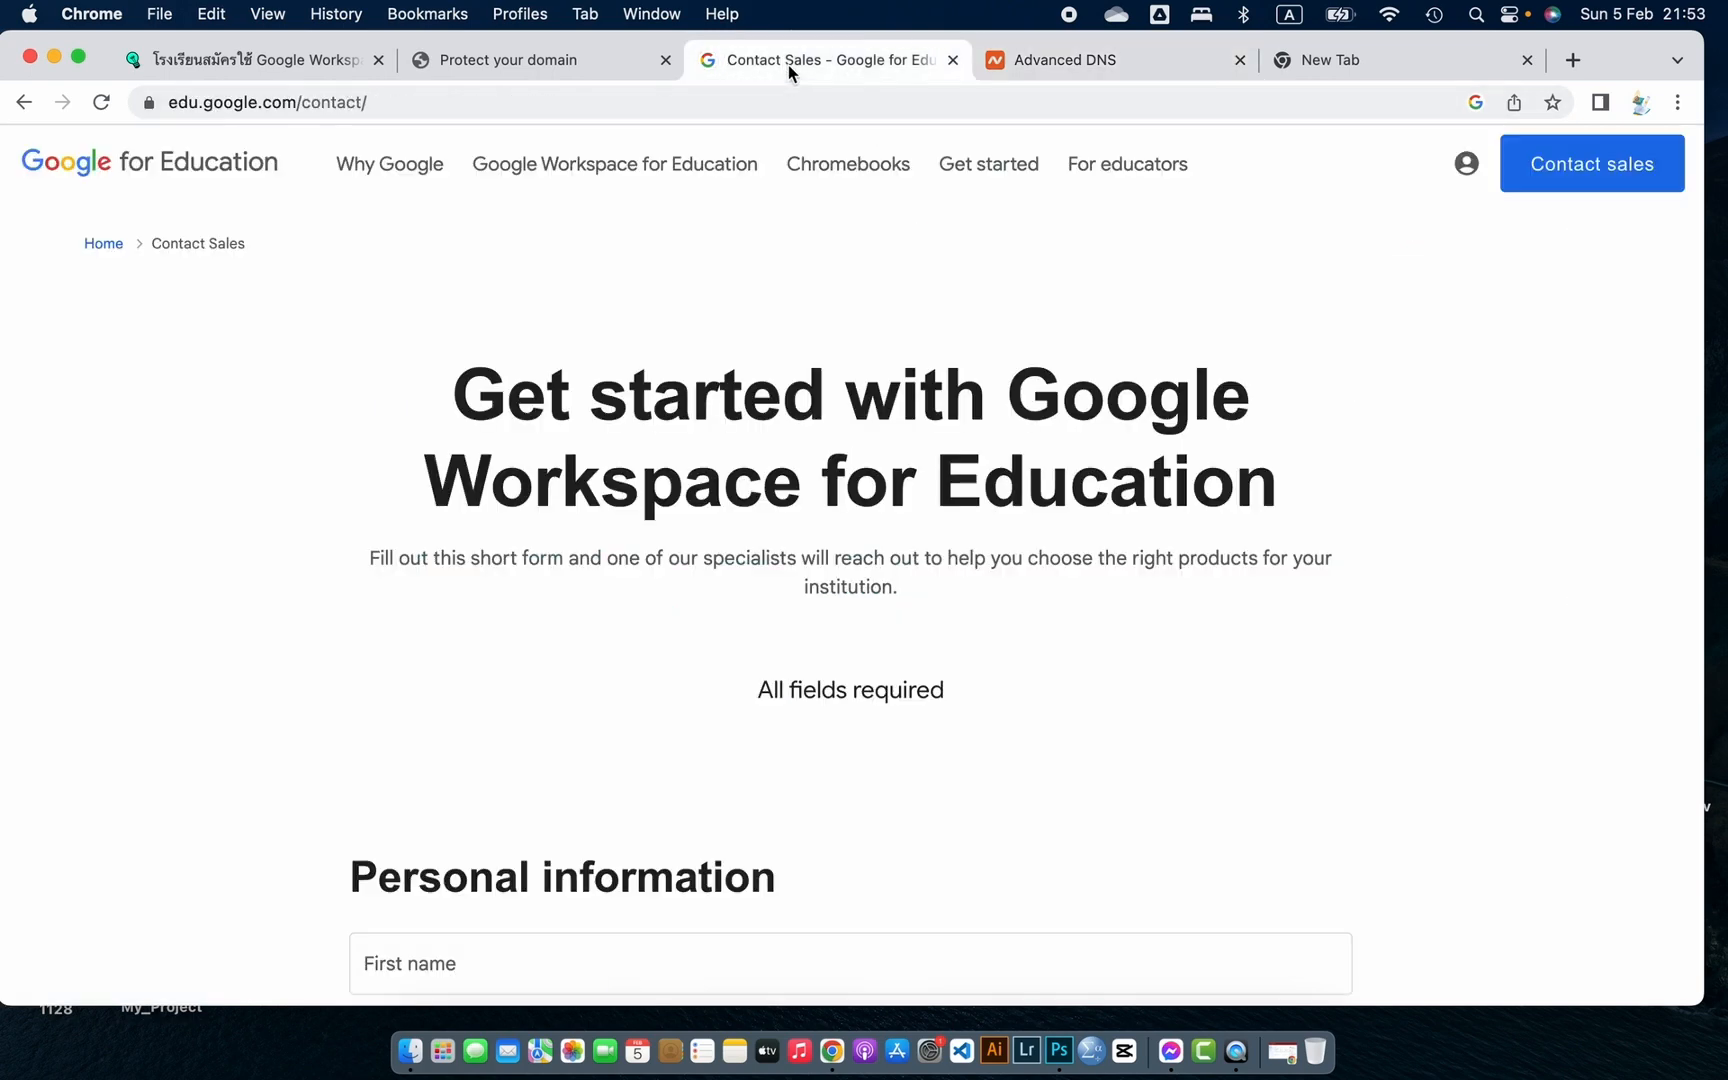
pyautogui.click(561, 67)
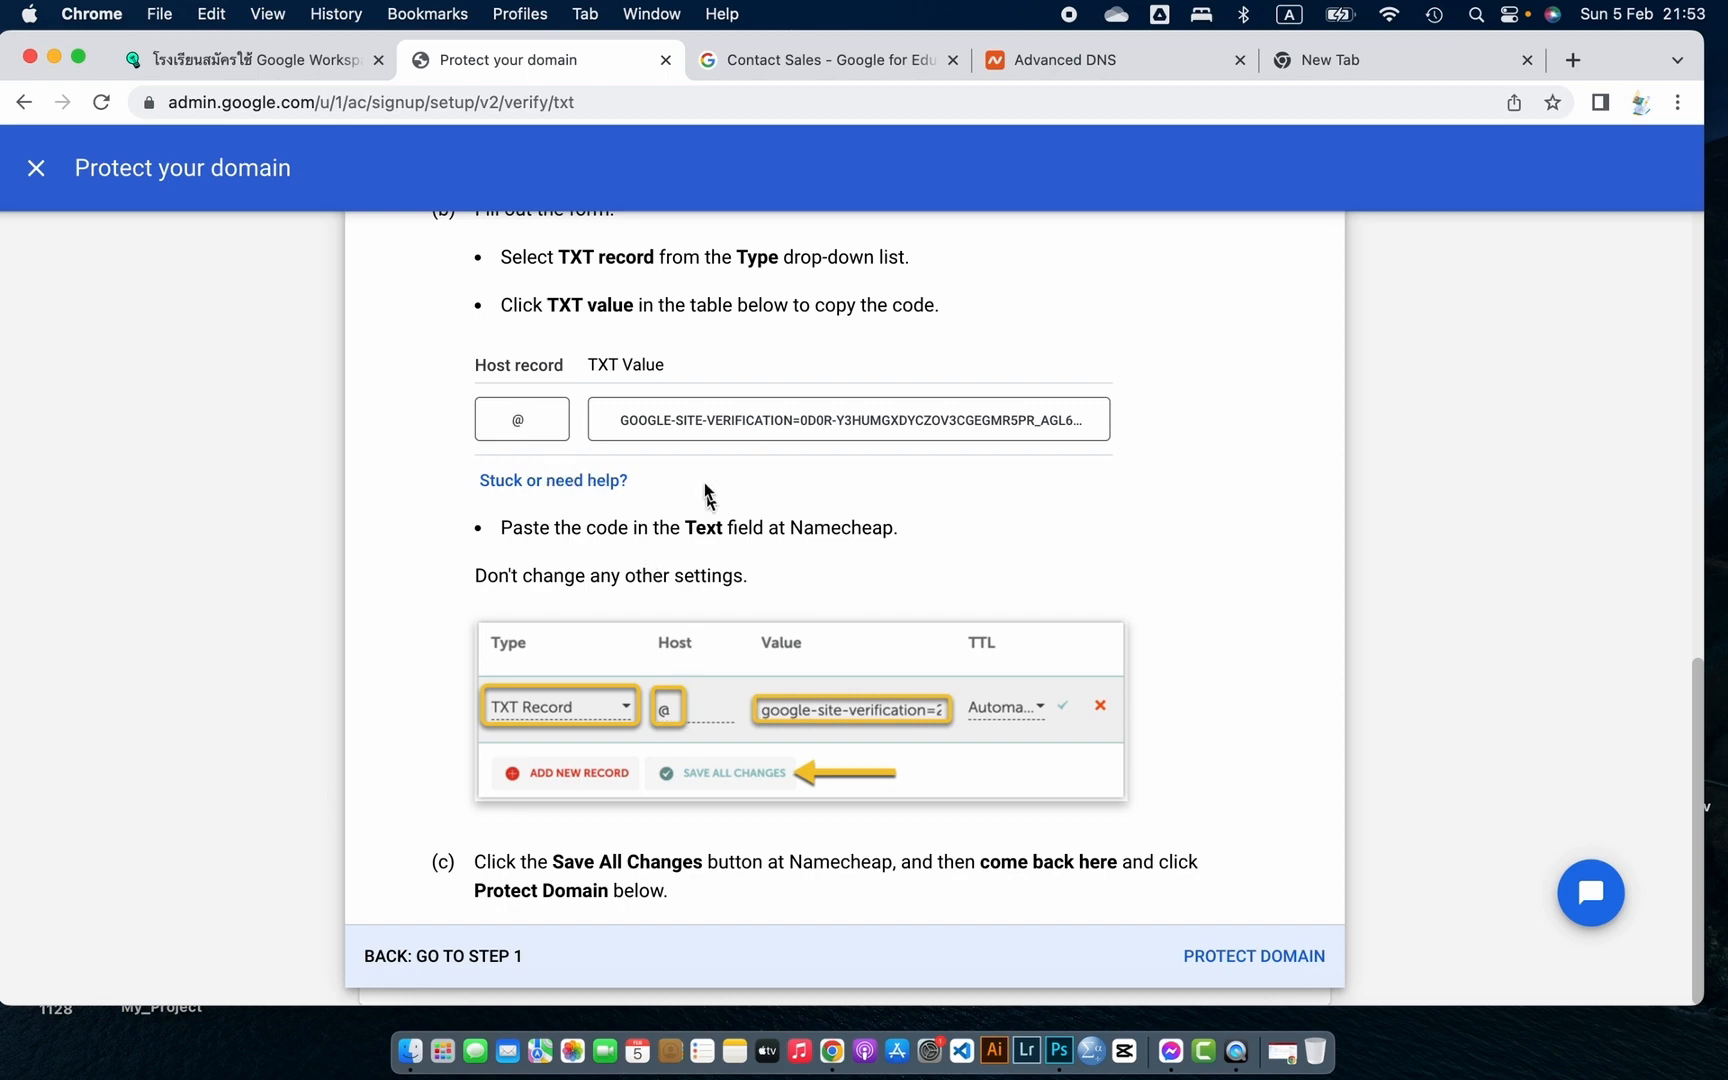
# Paste the copied TXT code into the new record's Value field, which only receives GOOGLE.
pyautogui.click(624, 415)
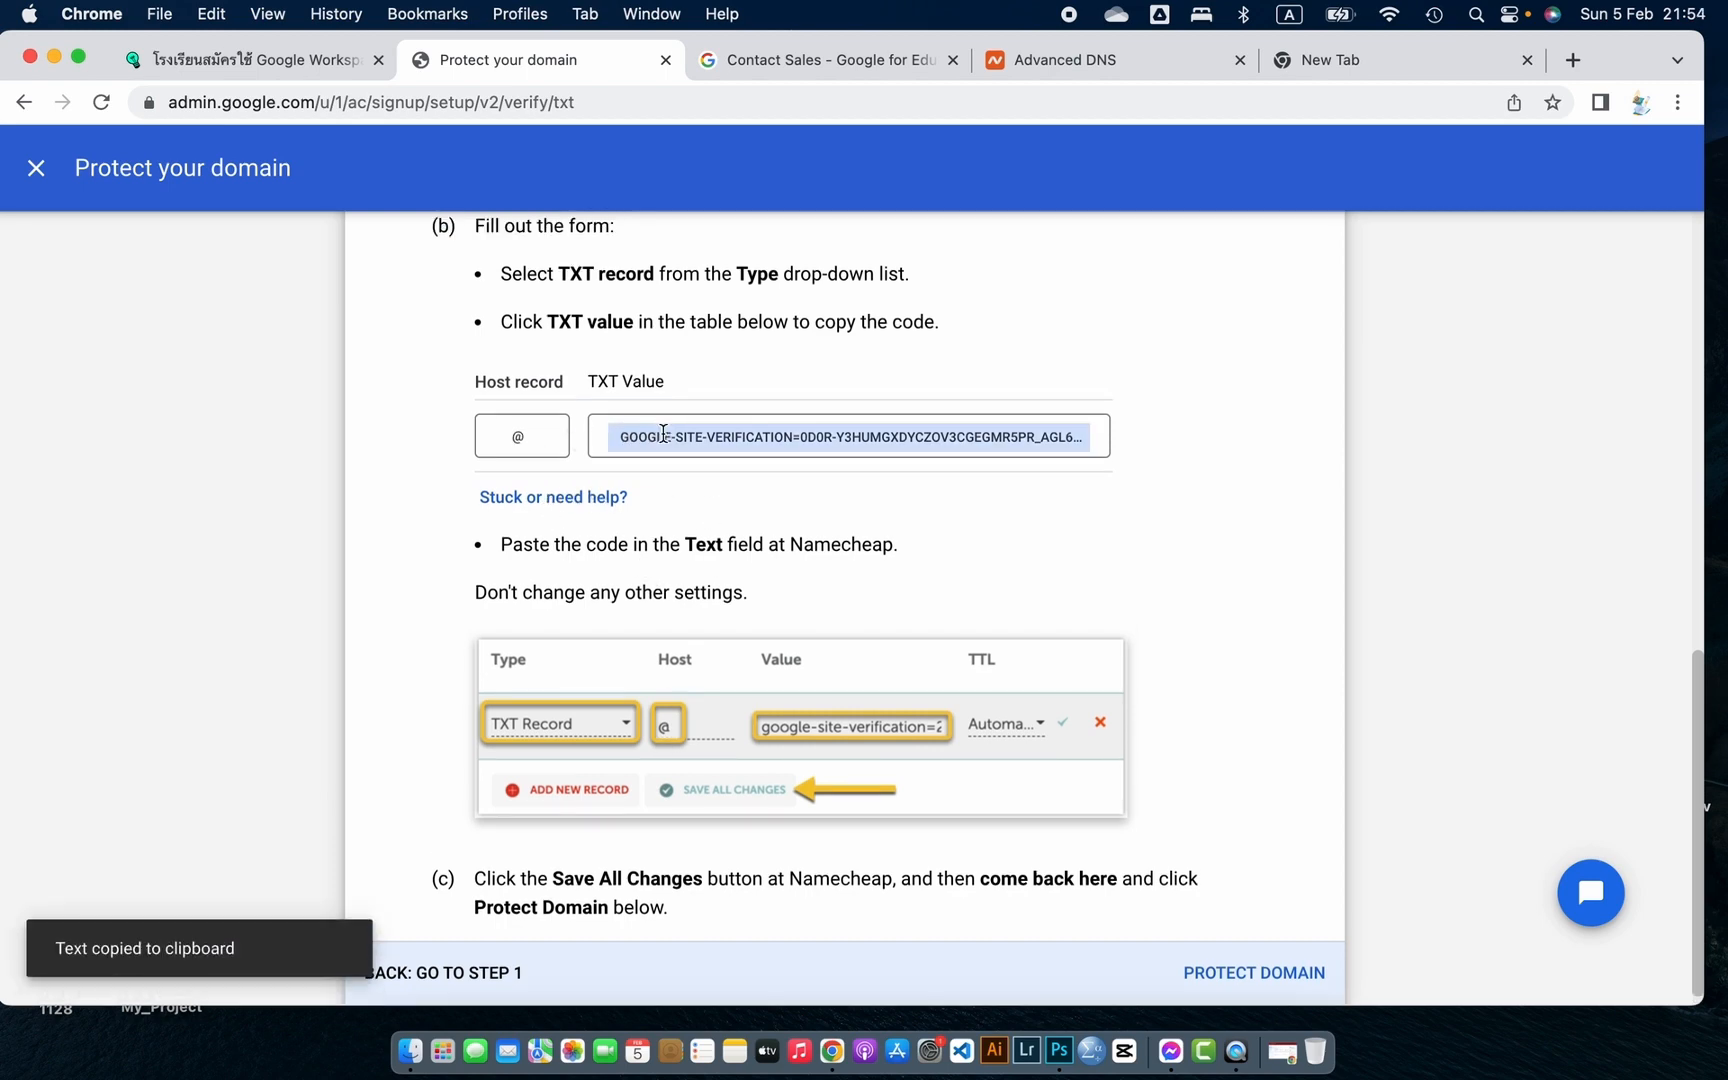
pyautogui.rightClick(665, 437)
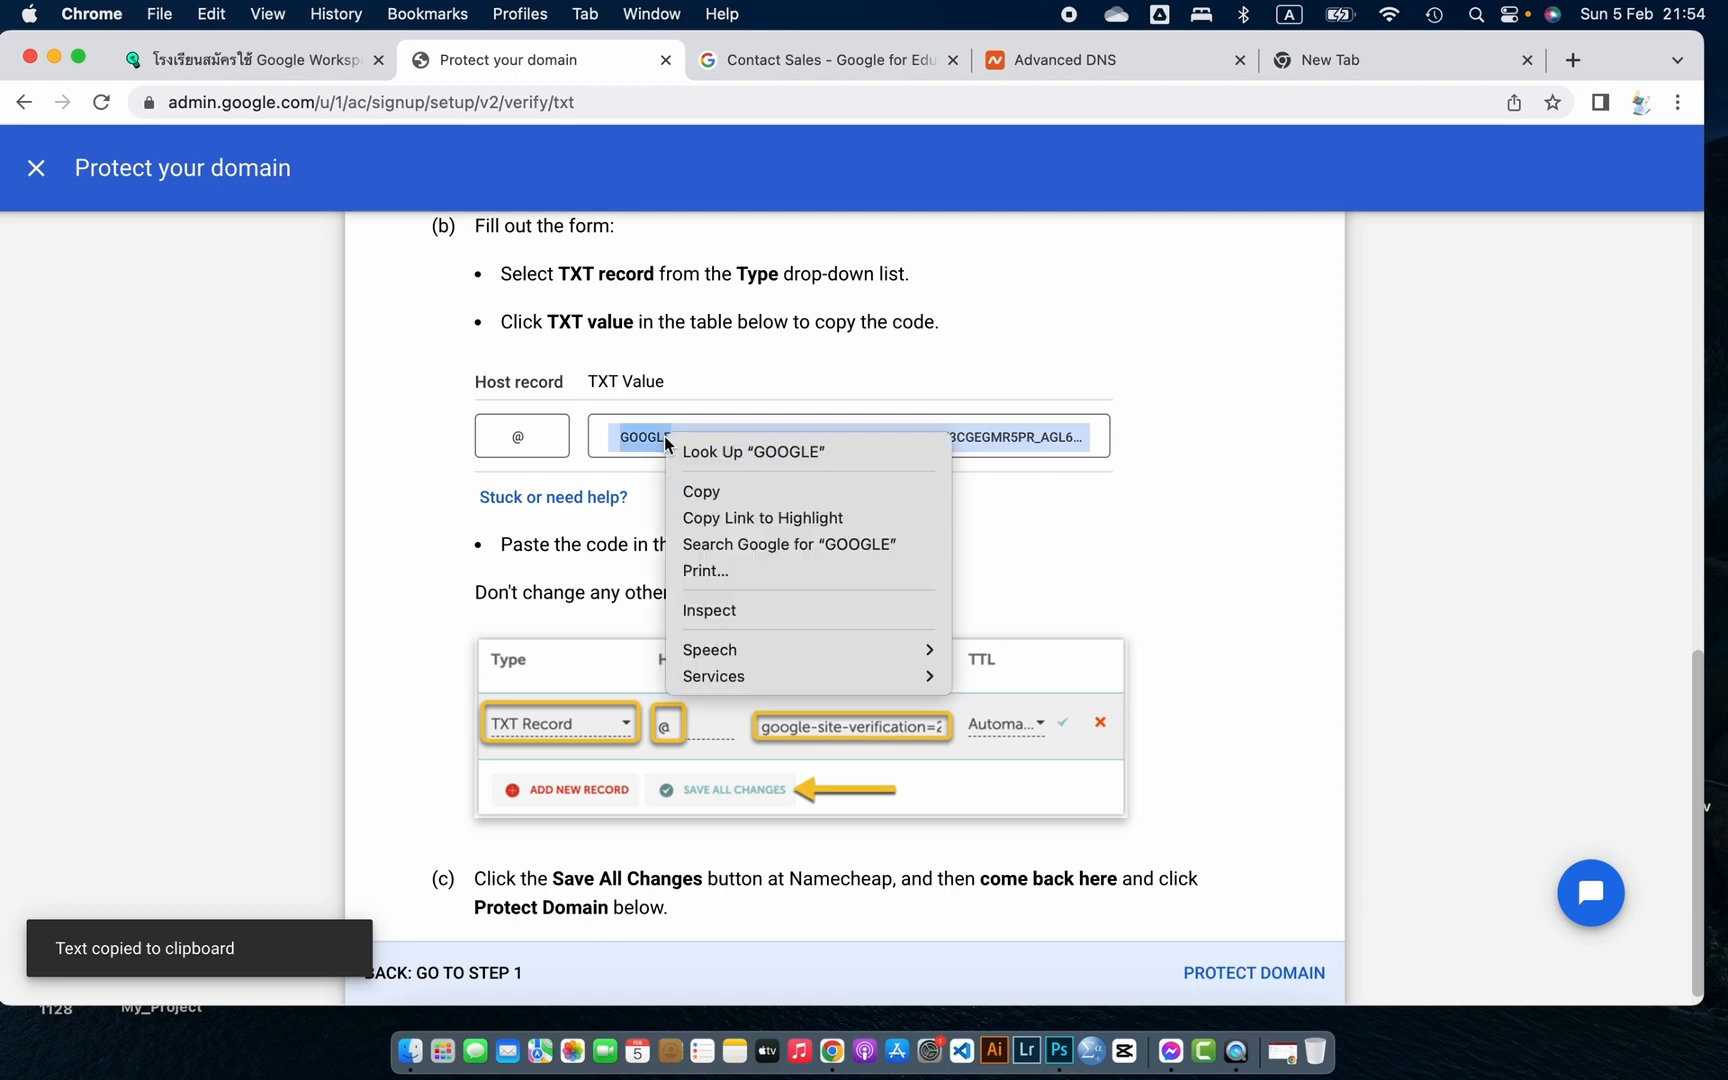
pyautogui.click(700, 491)
pyautogui.click(1195, 66)
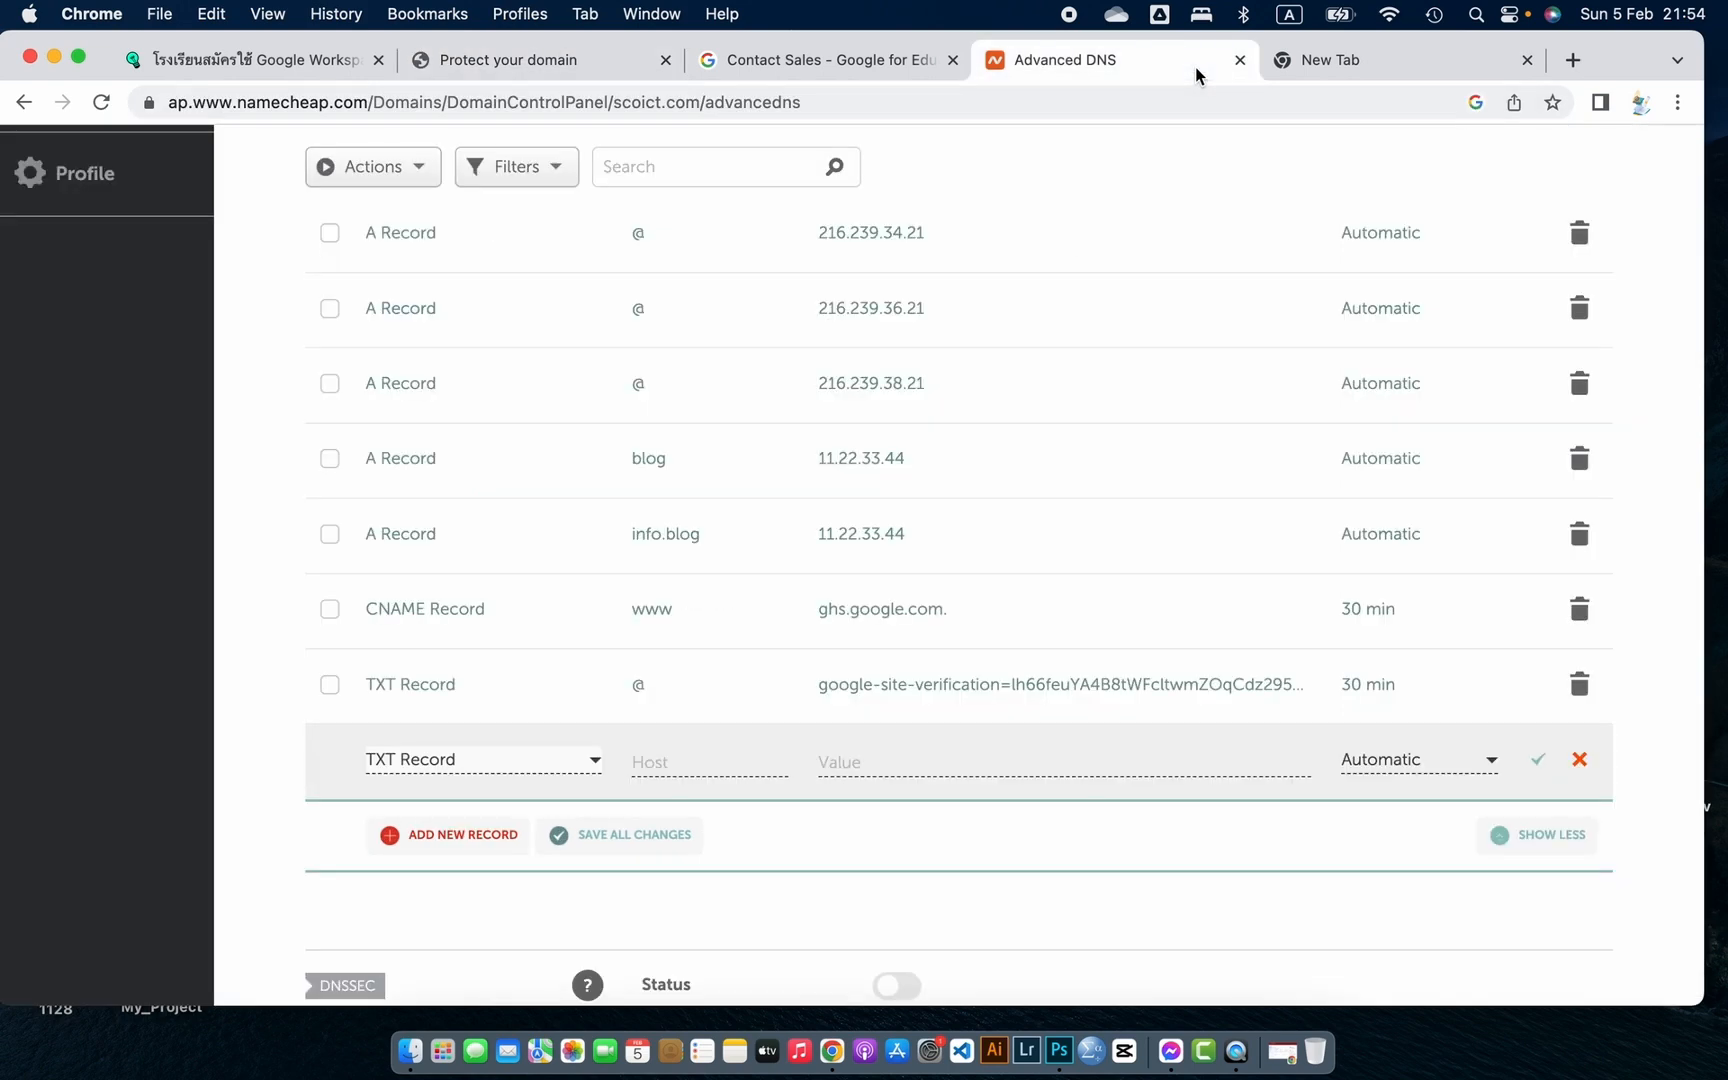
pyautogui.click(897, 763)
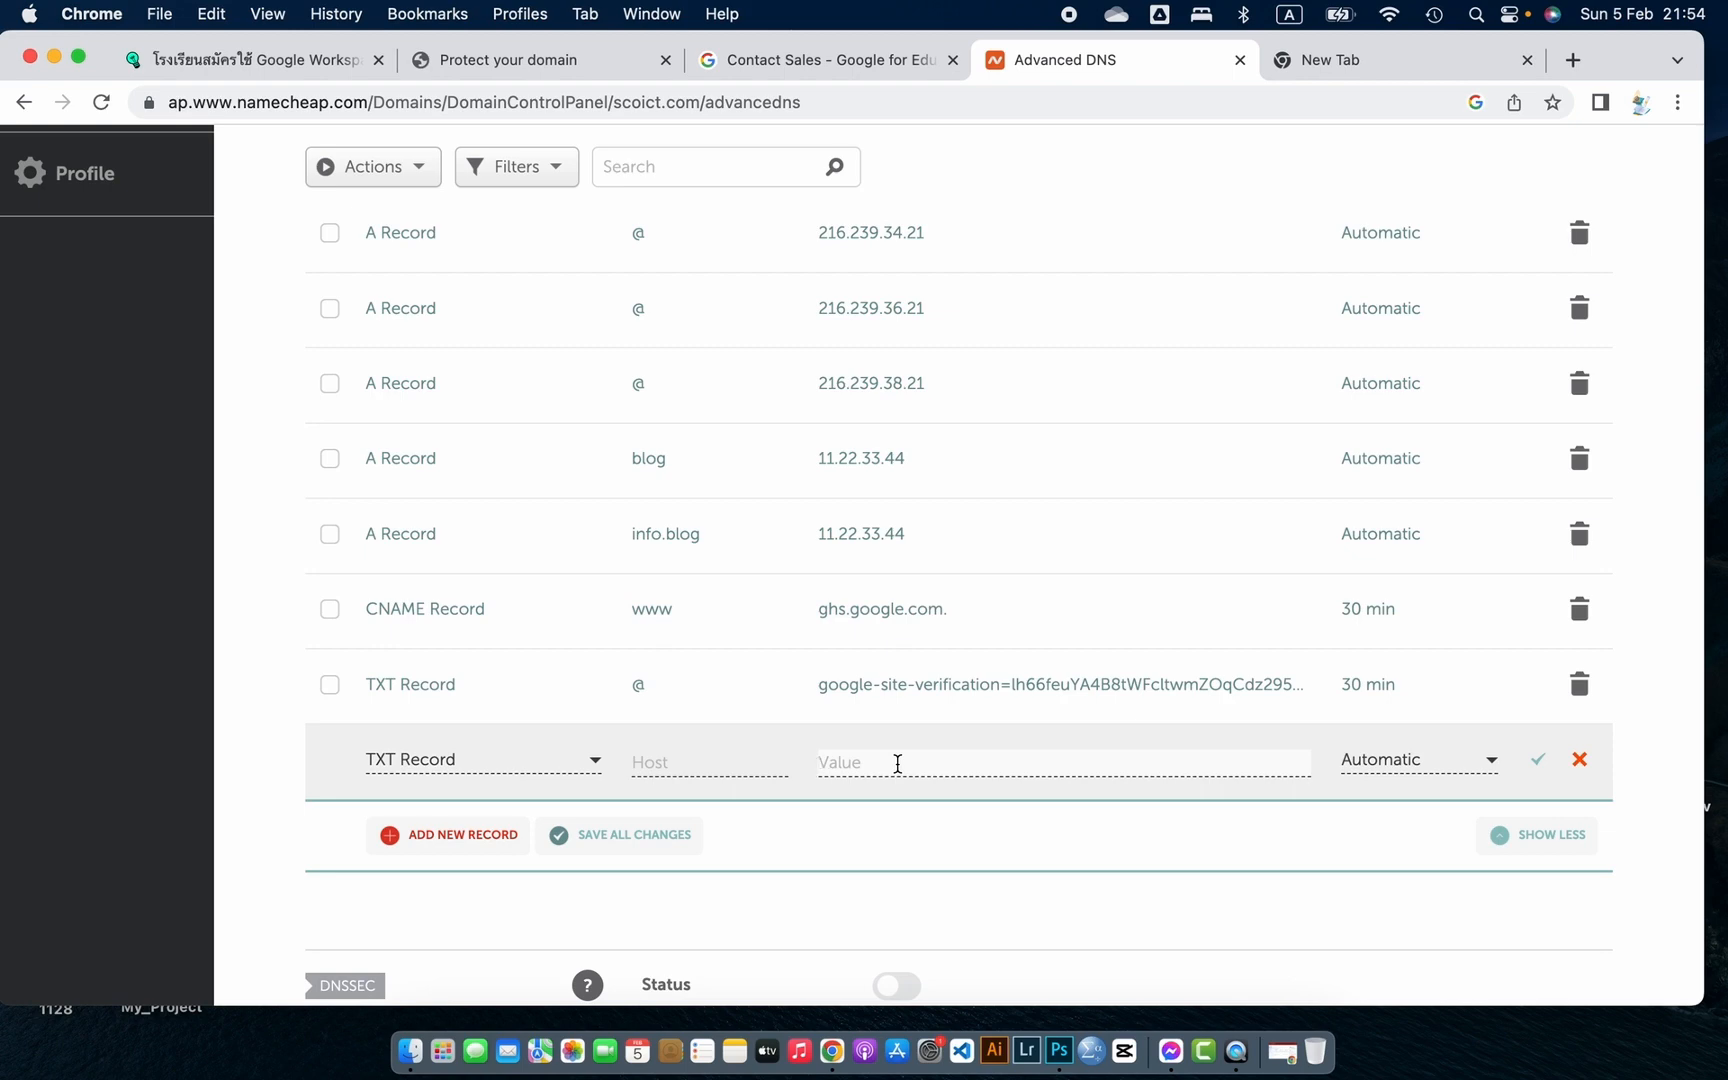
pyautogui.press('super+v')
pyautogui.moveTo(930, 762); pyautogui.dragTo(767, 763)
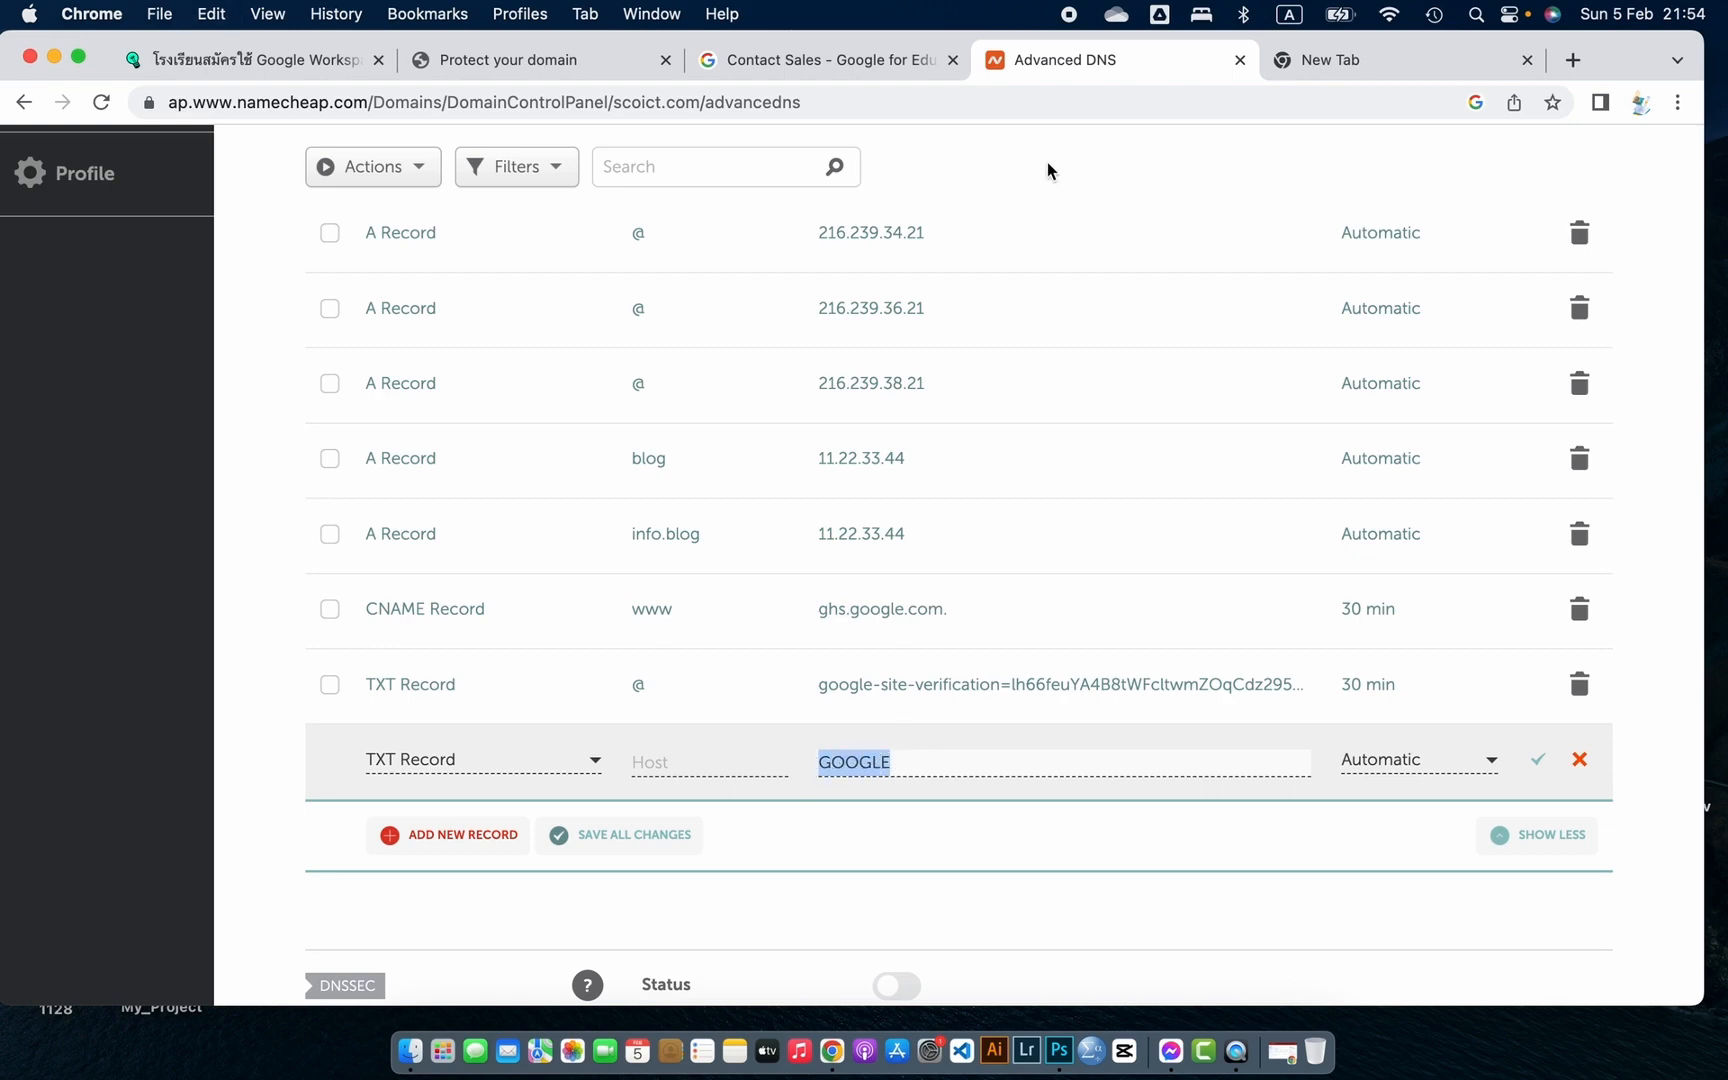
# Select the entire TXT verification code on Google's page and copy it via right-click.
pyautogui.click(566, 68)
pyautogui.click(797, 436)
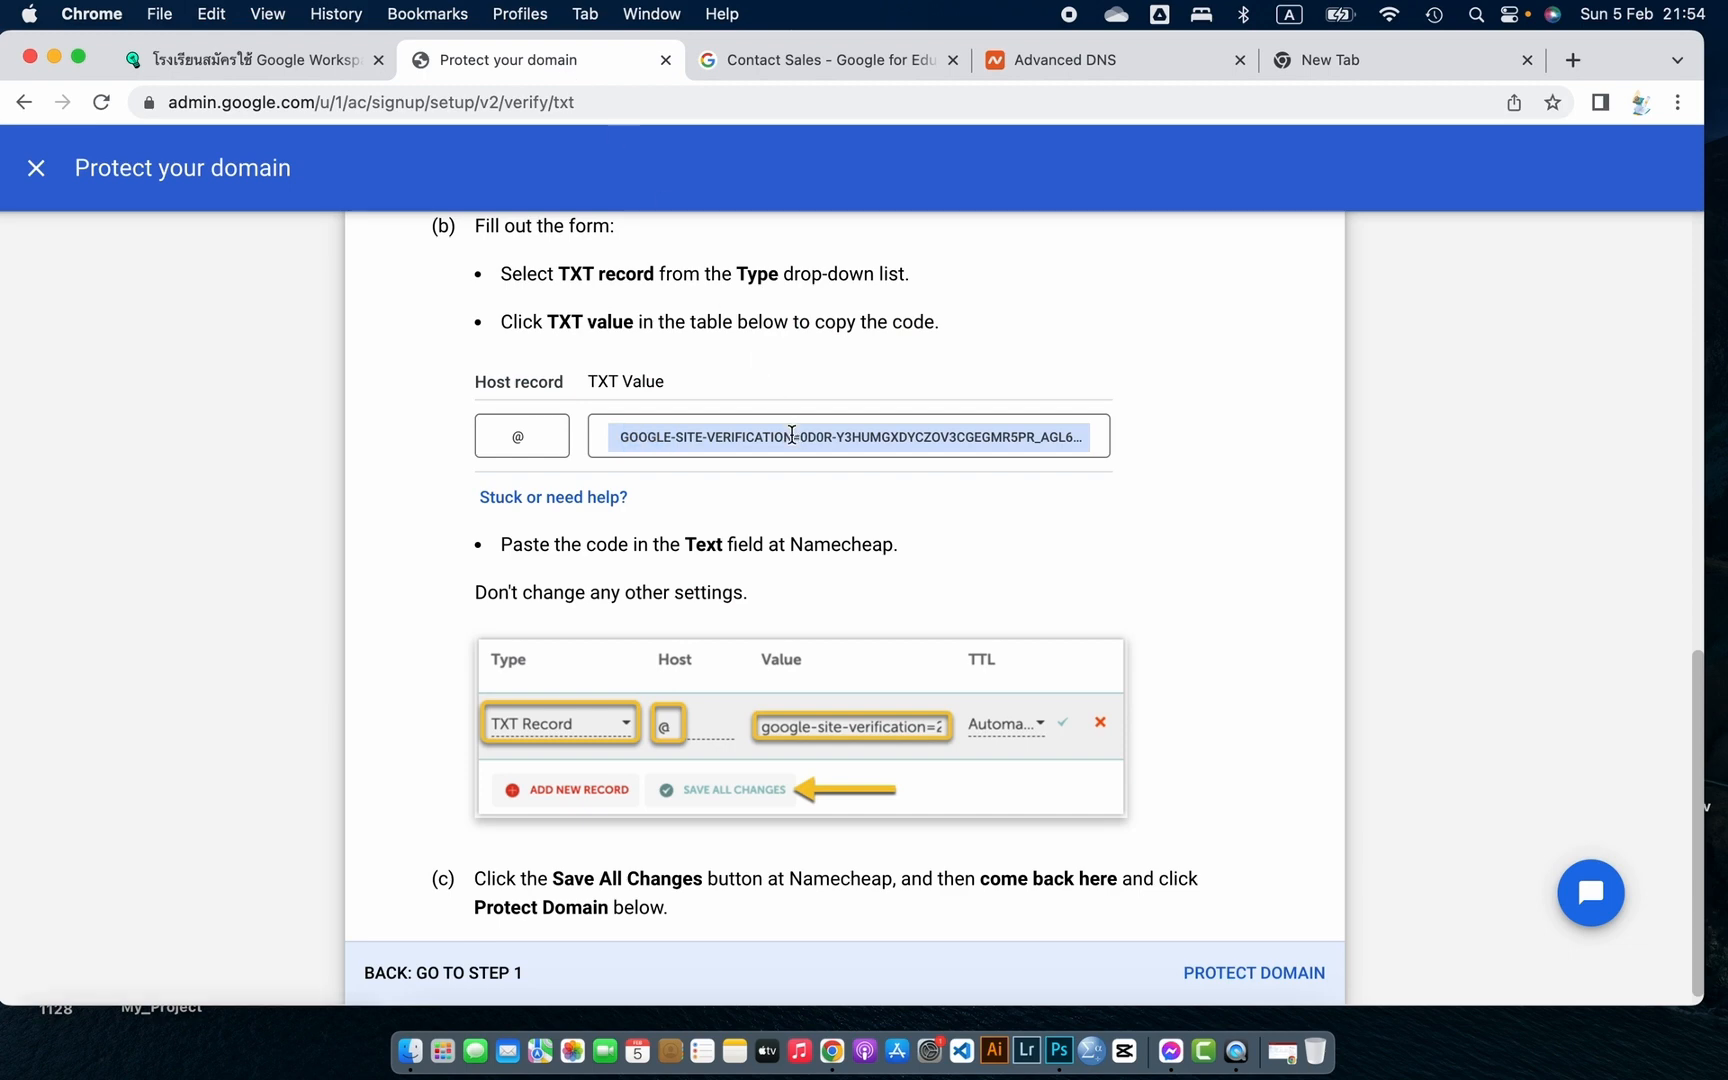
pyautogui.press('super+a')
pyautogui.click(917, 442)
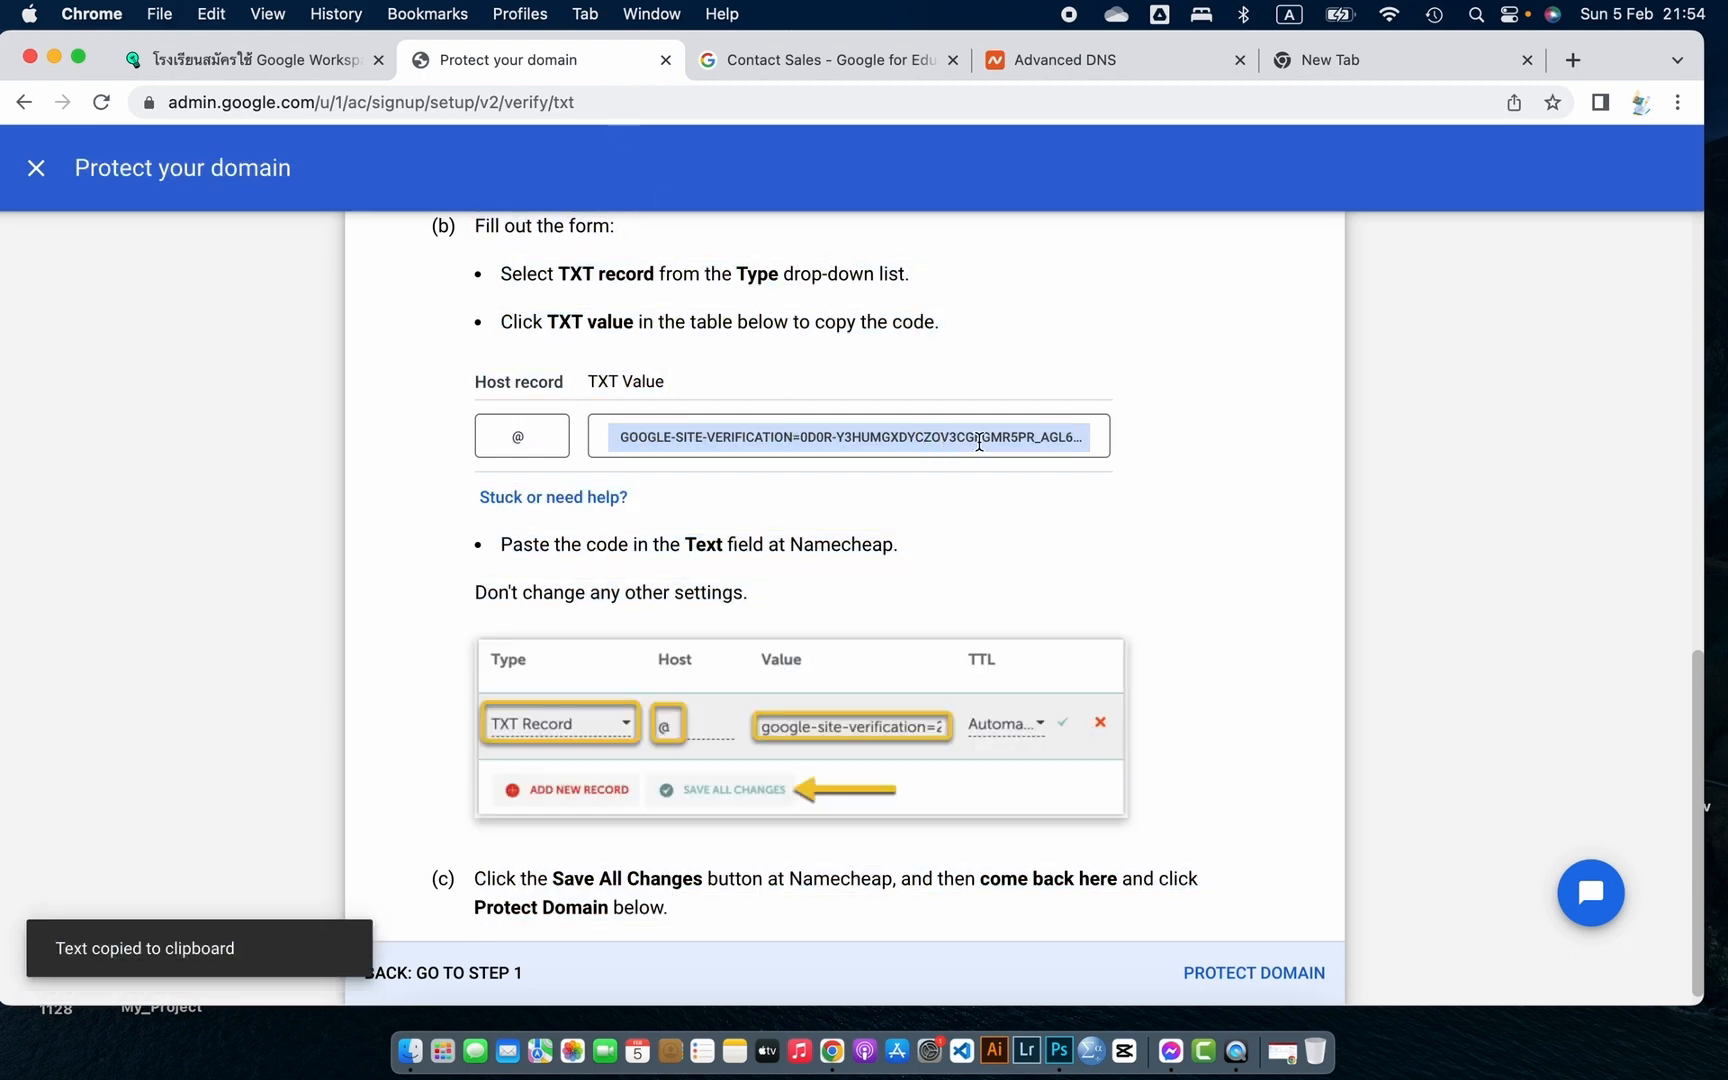
pyautogui.rightClick(875, 433)
pyautogui.click(743, 442)
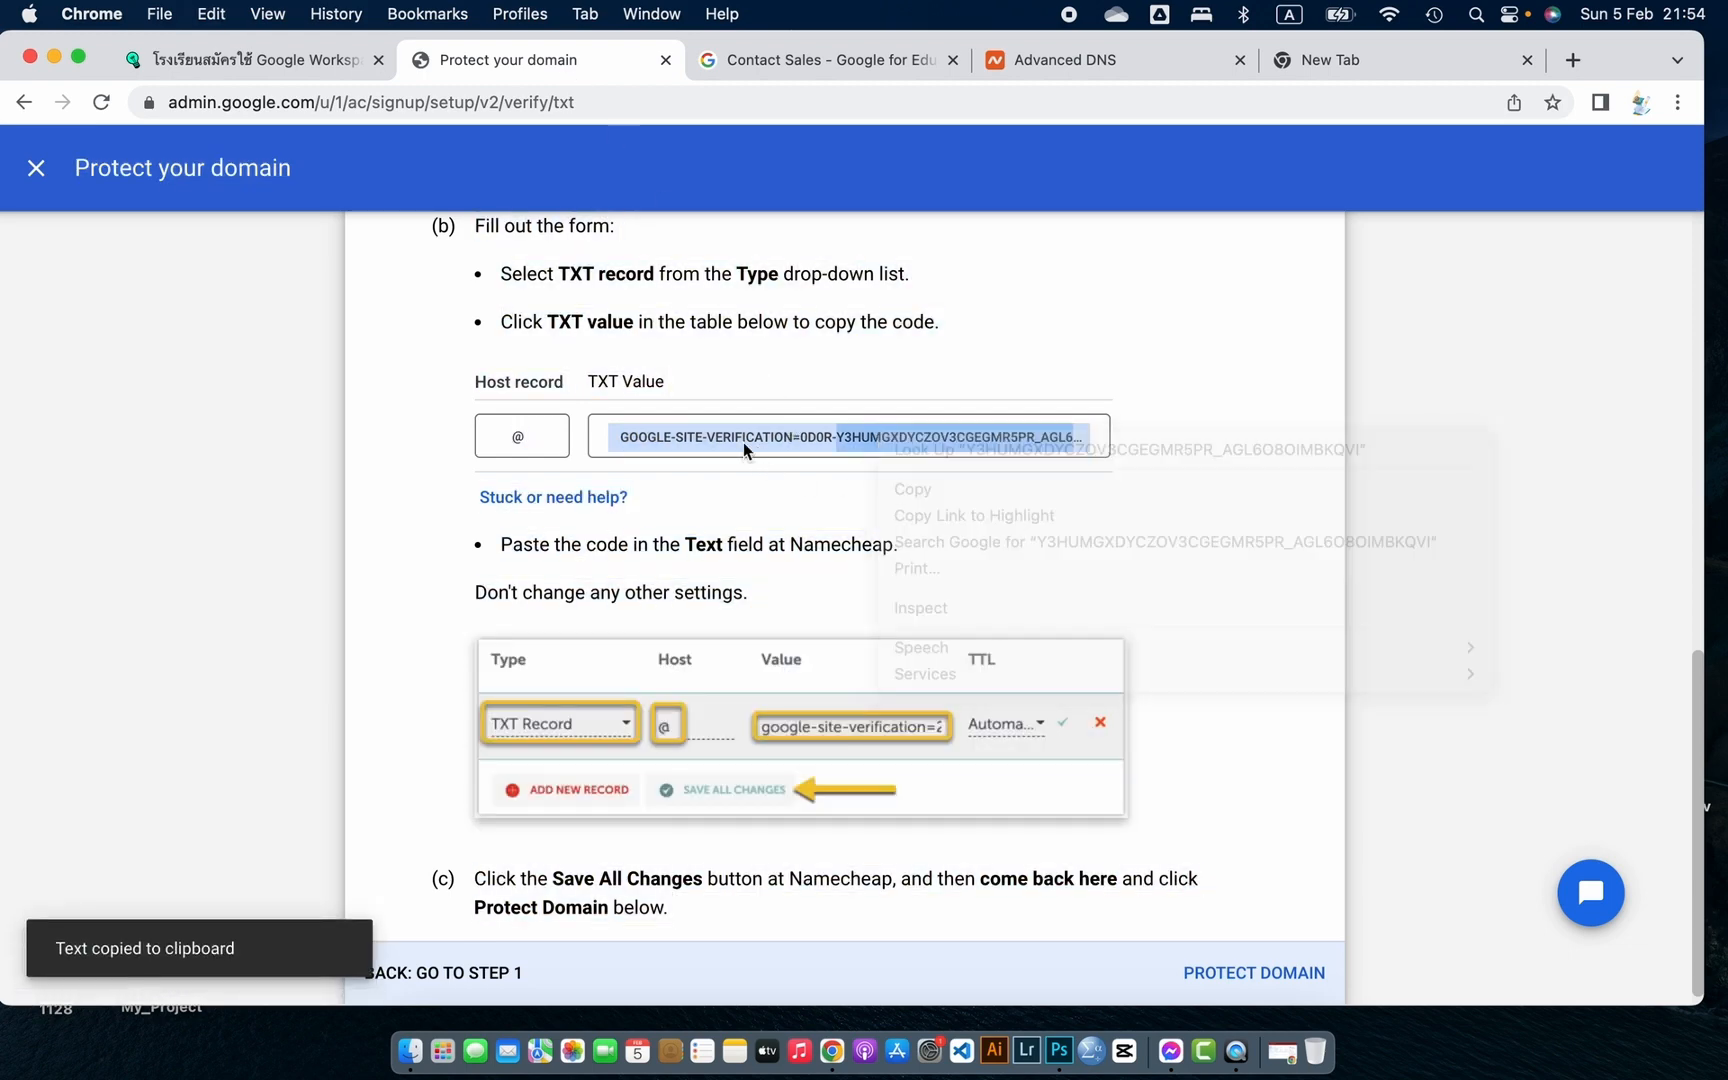
pyautogui.moveTo(621, 437); pyautogui.dragTo(1234, 440)
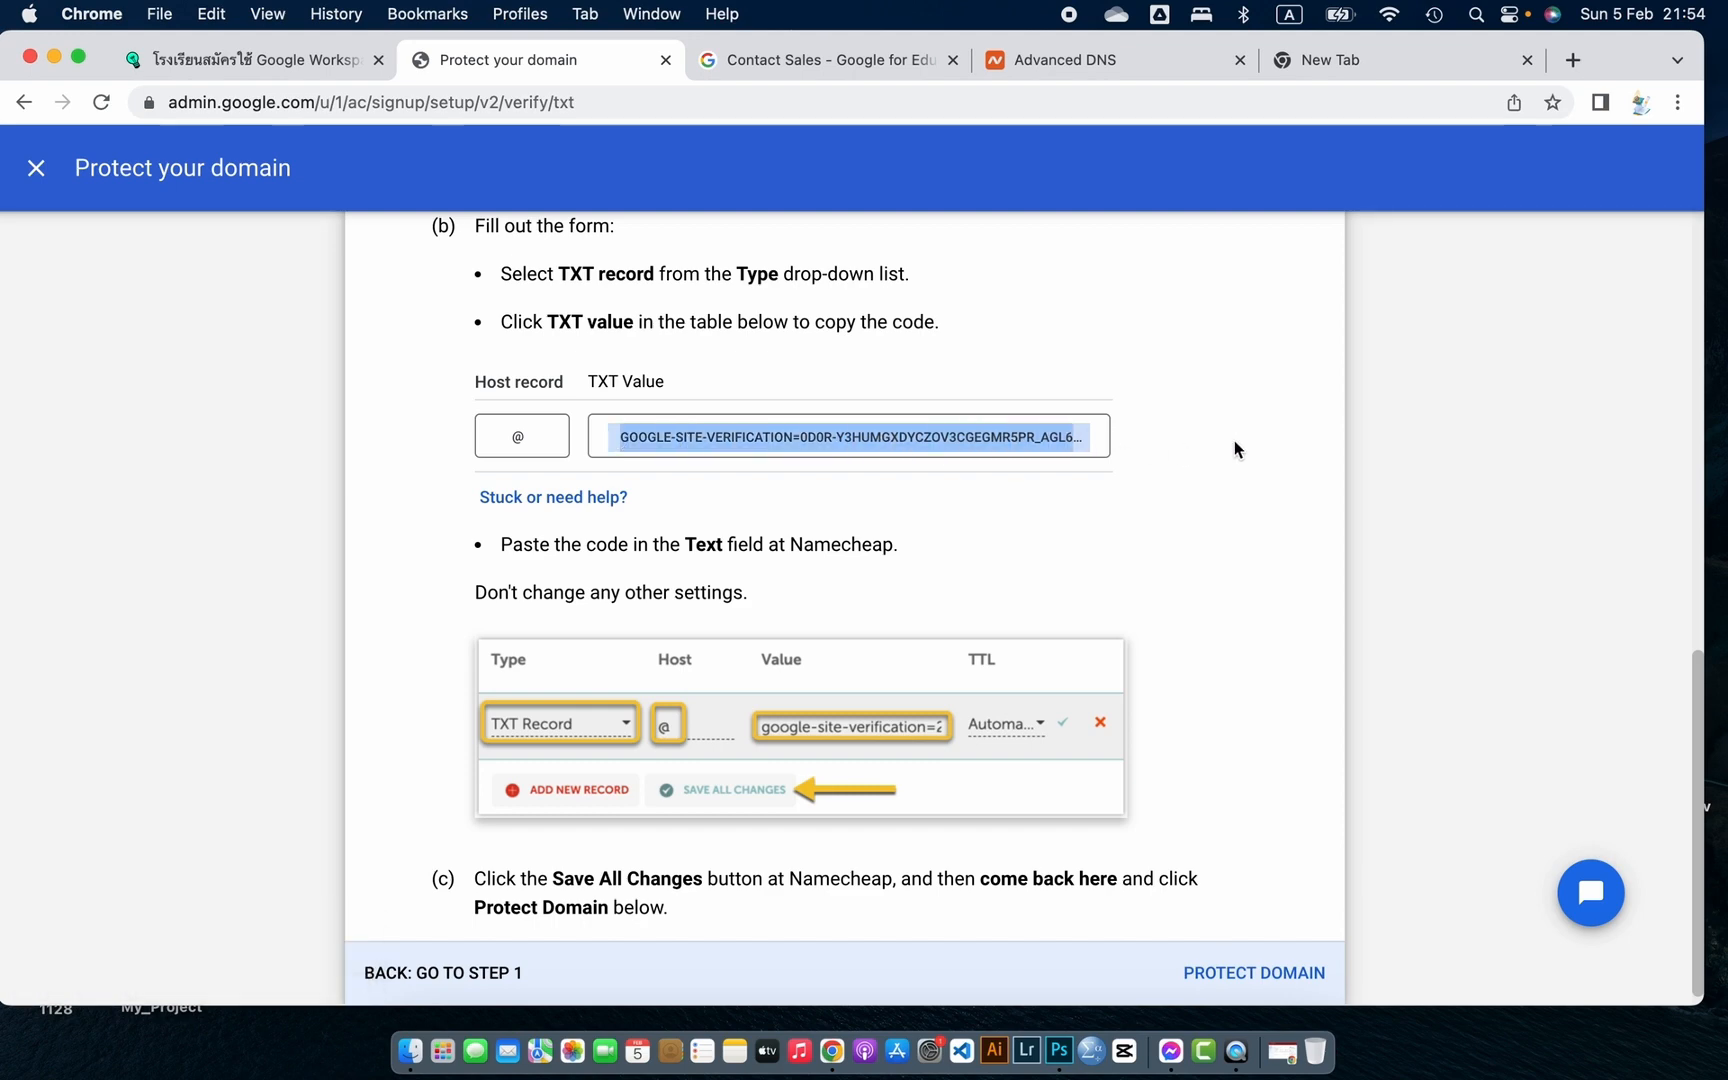
pyautogui.scroll(-1, 1064, 491)
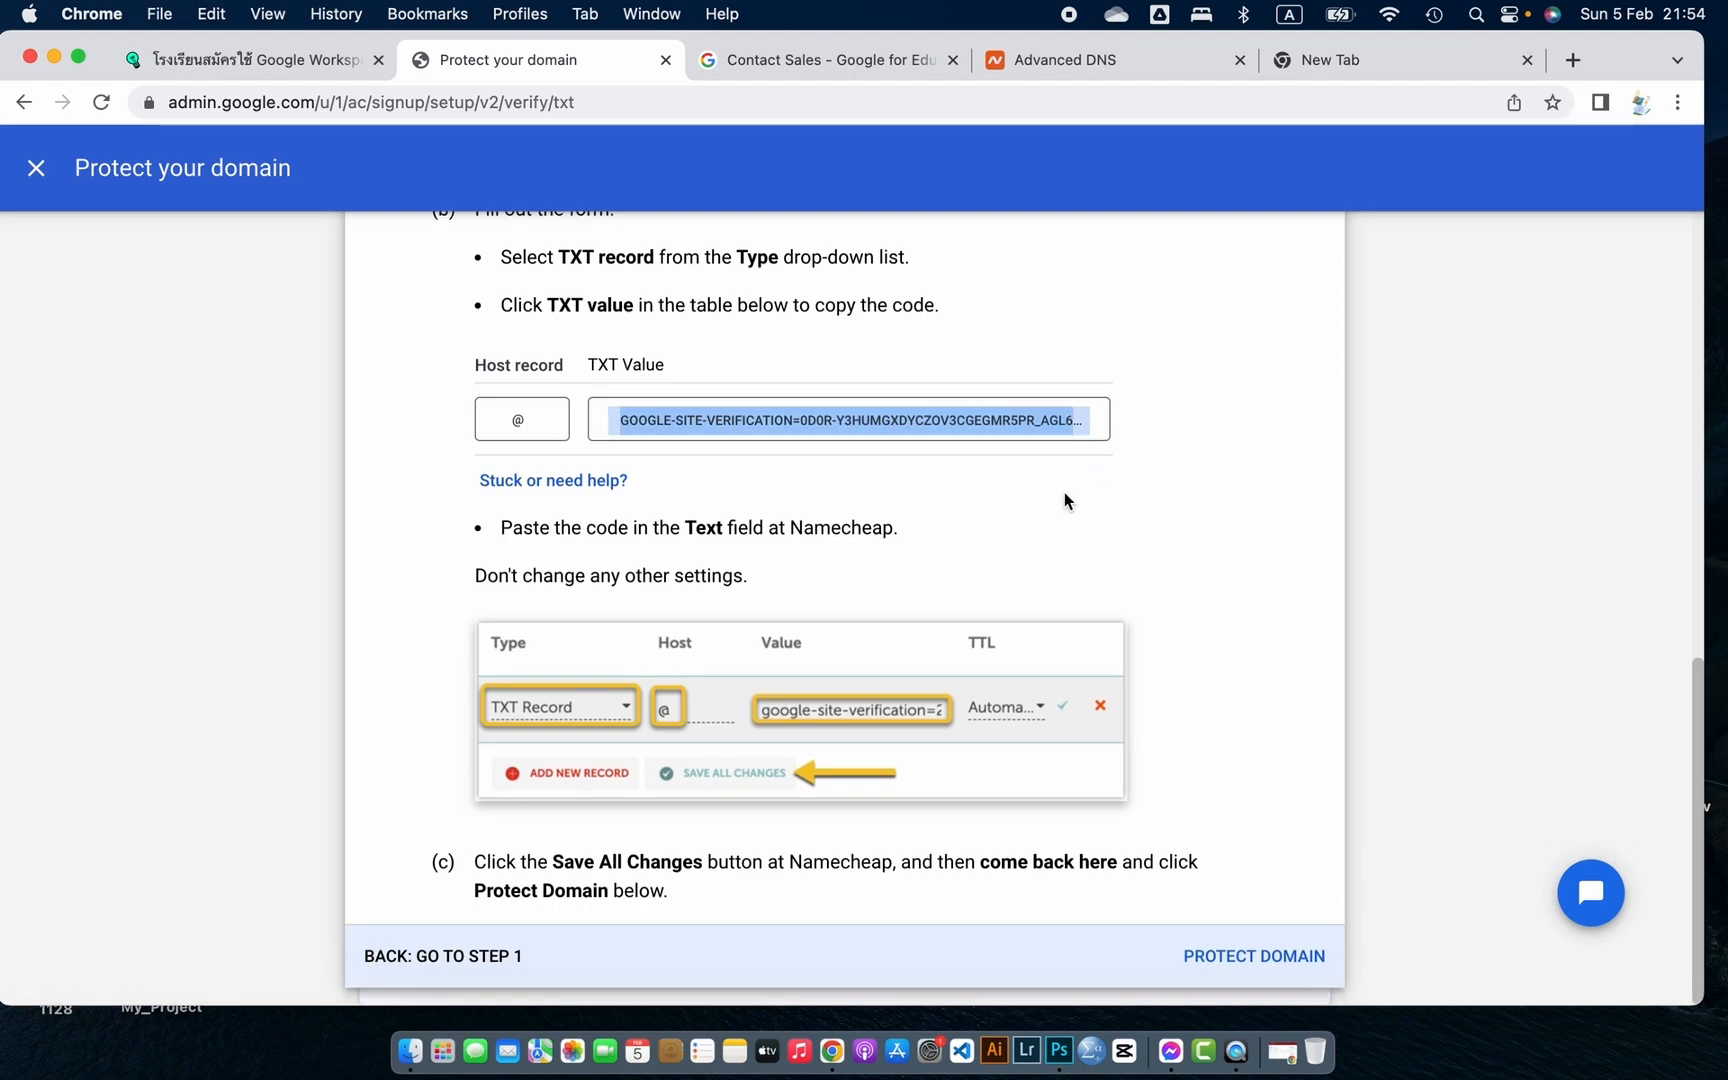
pyautogui.rightClick(880, 420)
pyautogui.click(923, 475)
# Fill the TXT record with the full verification code as Value and @ as Host.
pyautogui.click(1085, 62)
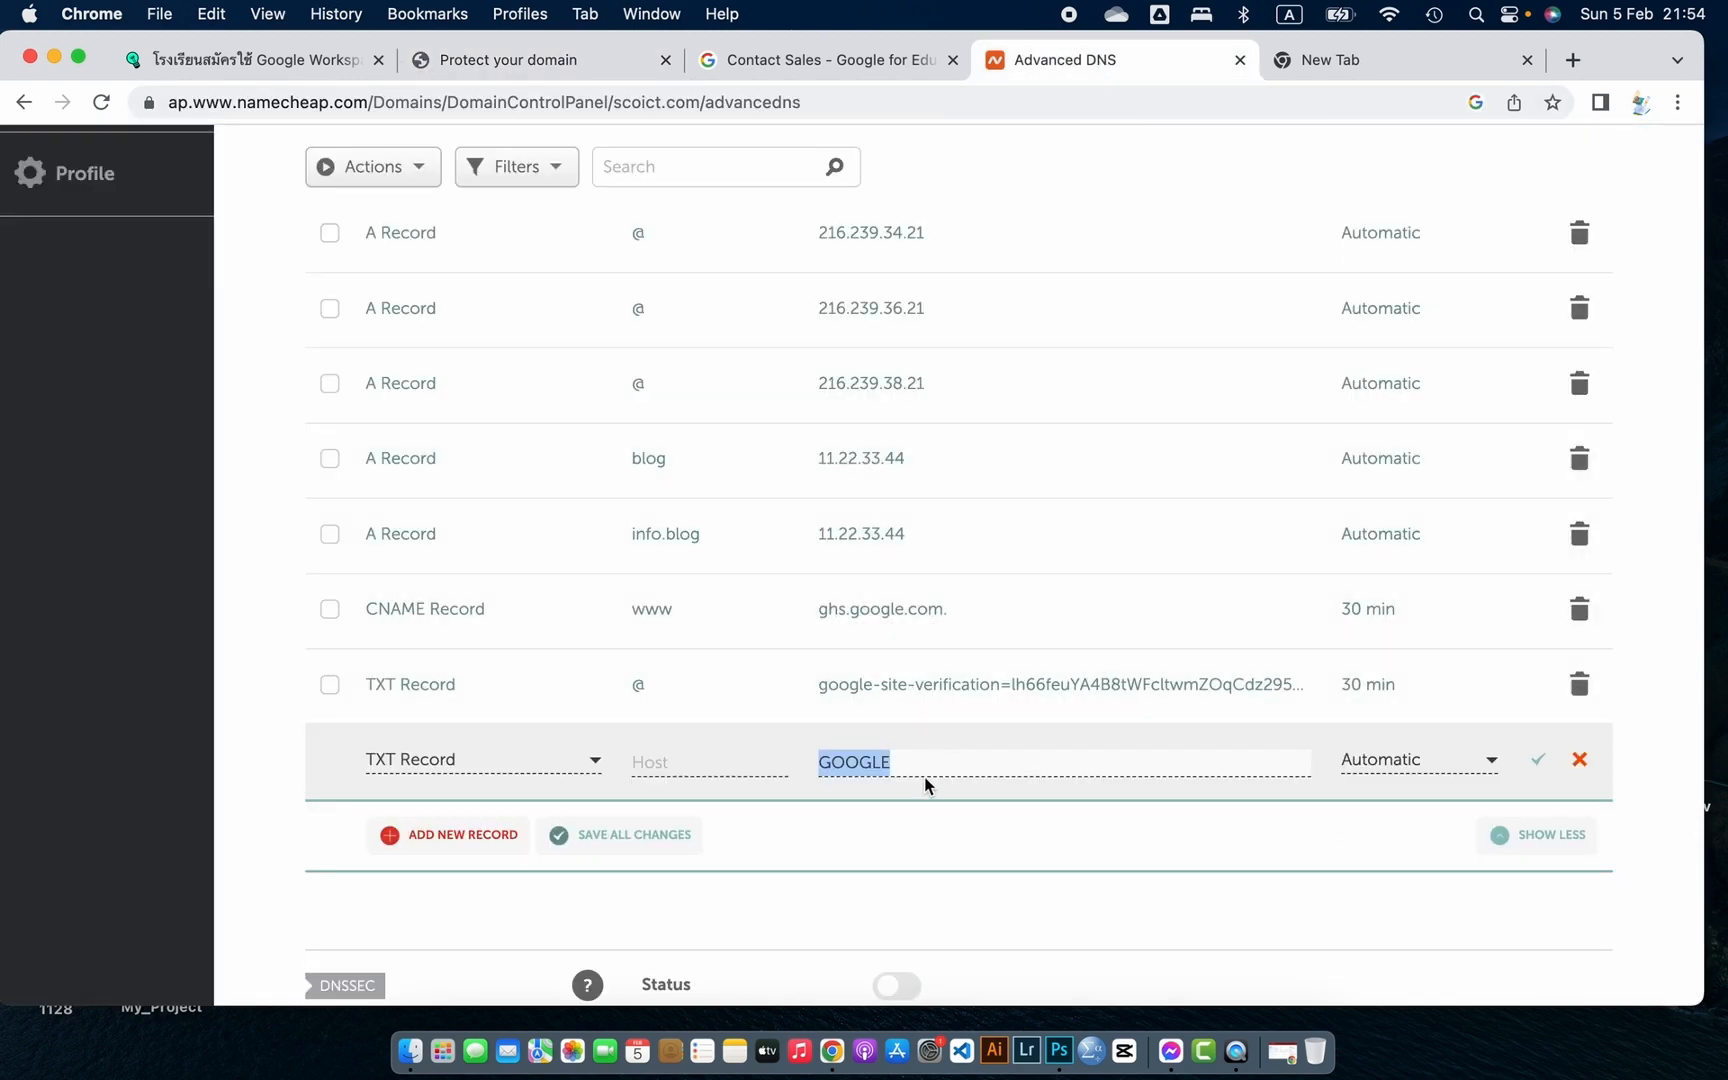
pyautogui.press('super+v')
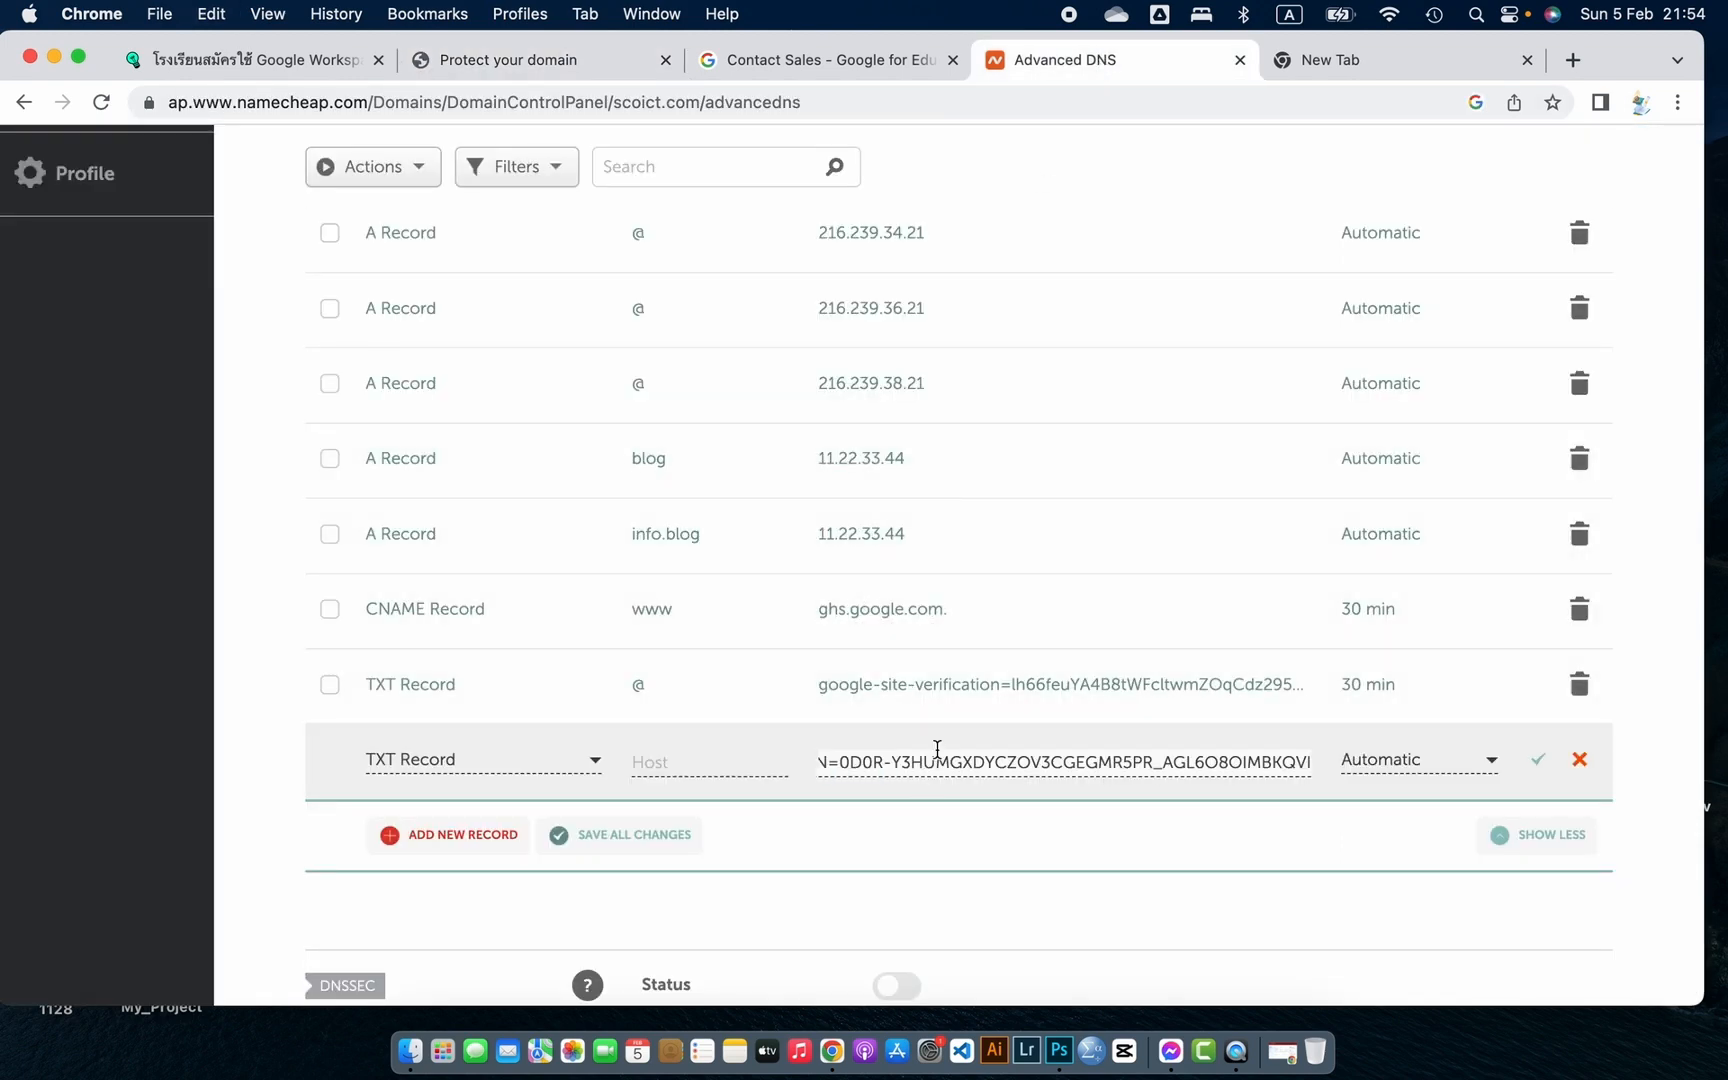
pyautogui.click(558, 62)
pyautogui.click(512, 418)
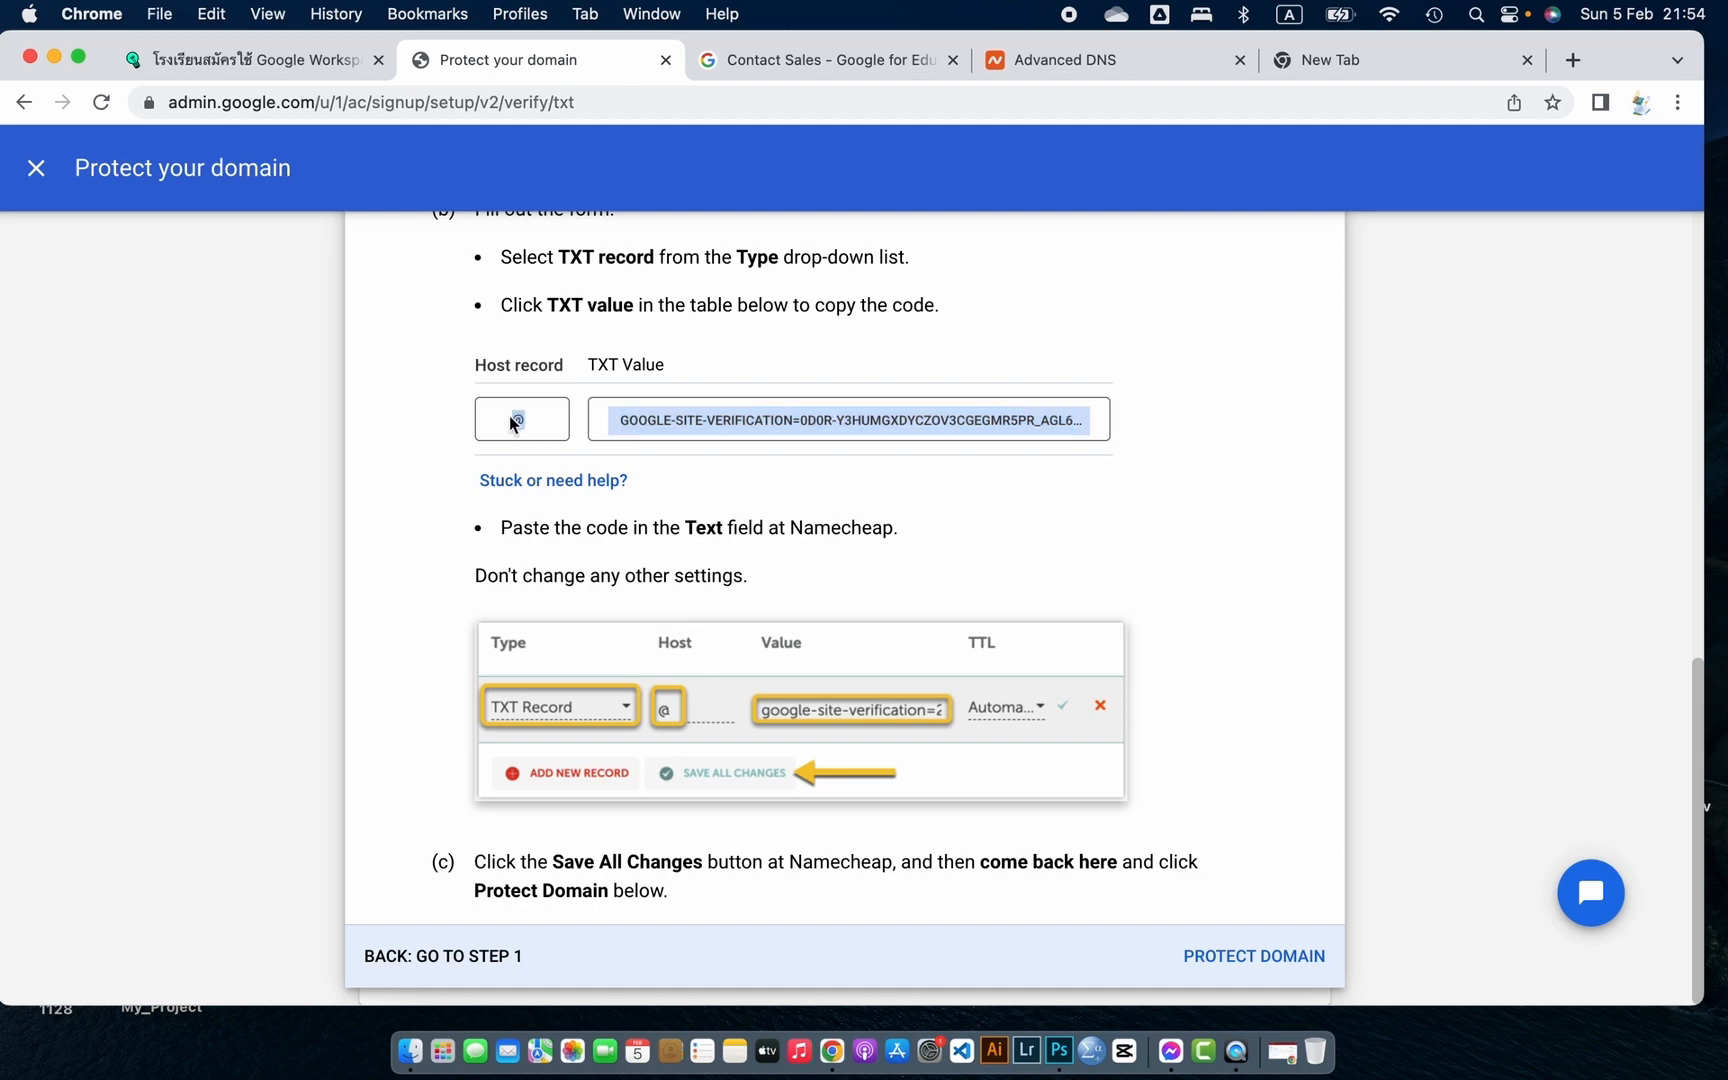
pyautogui.press('super+c')
pyautogui.click(1049, 72)
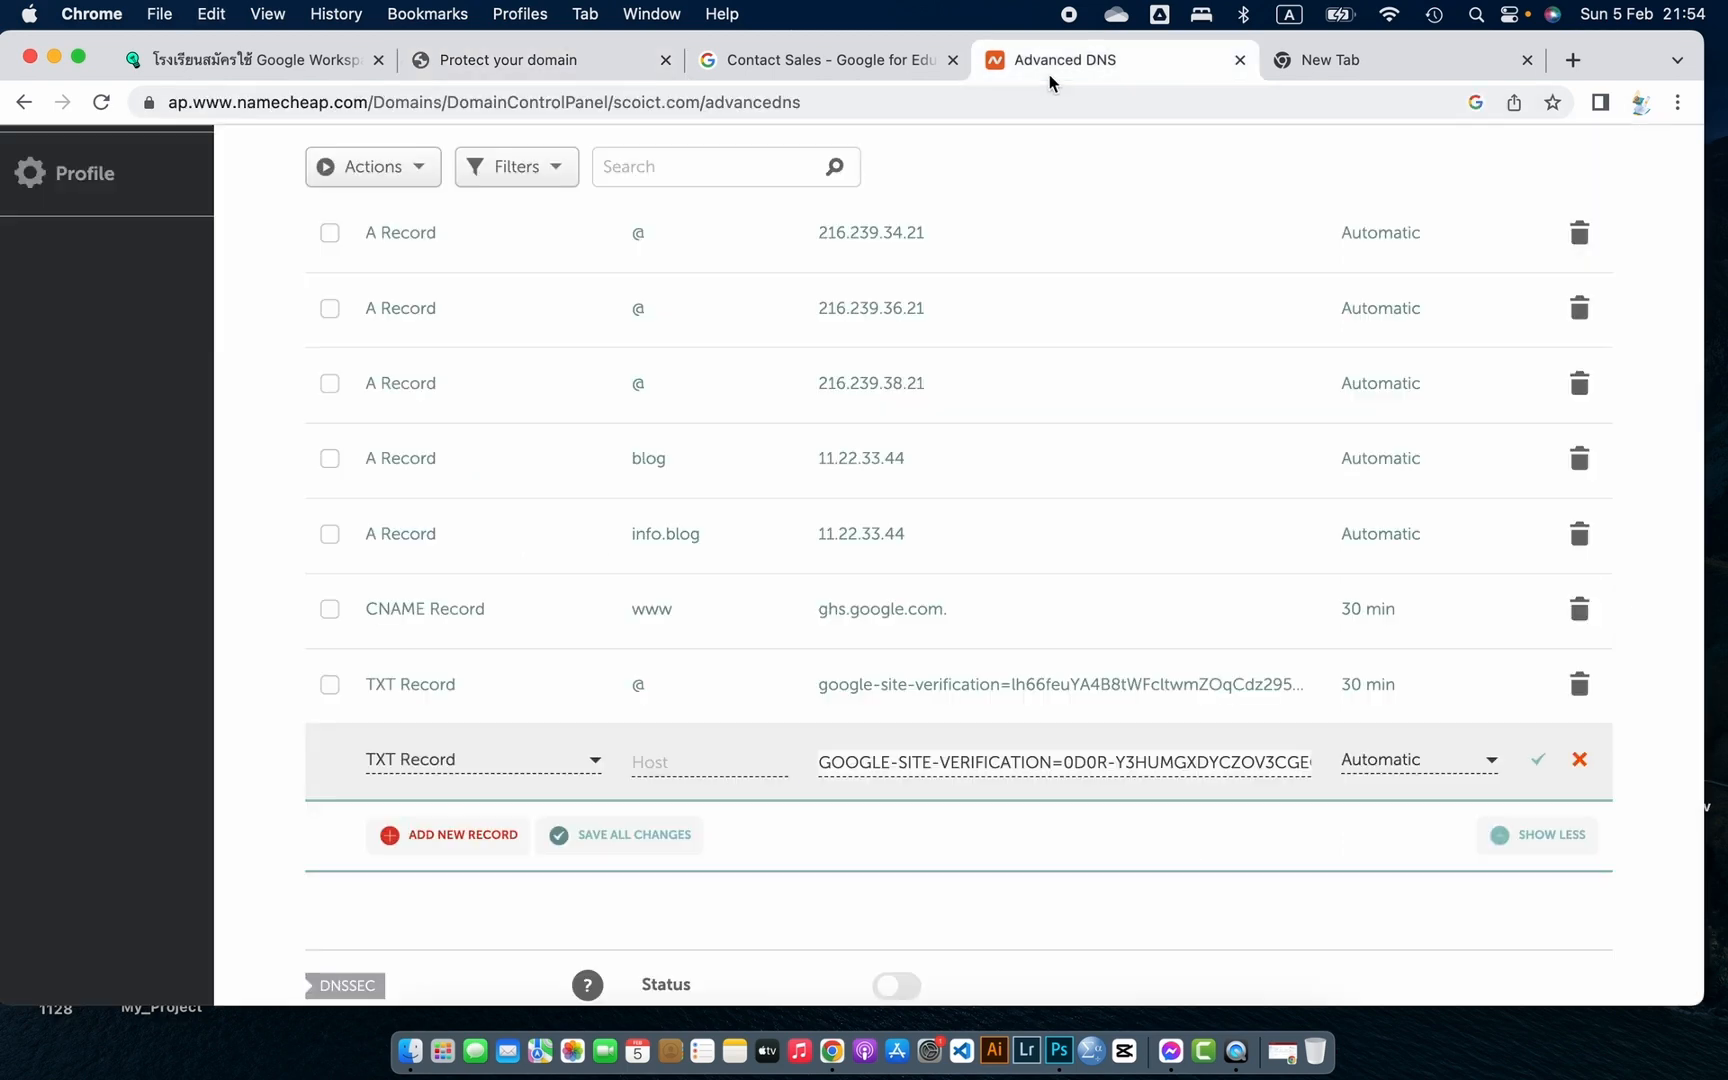
pyautogui.click(683, 758)
pyautogui.press('super+v')
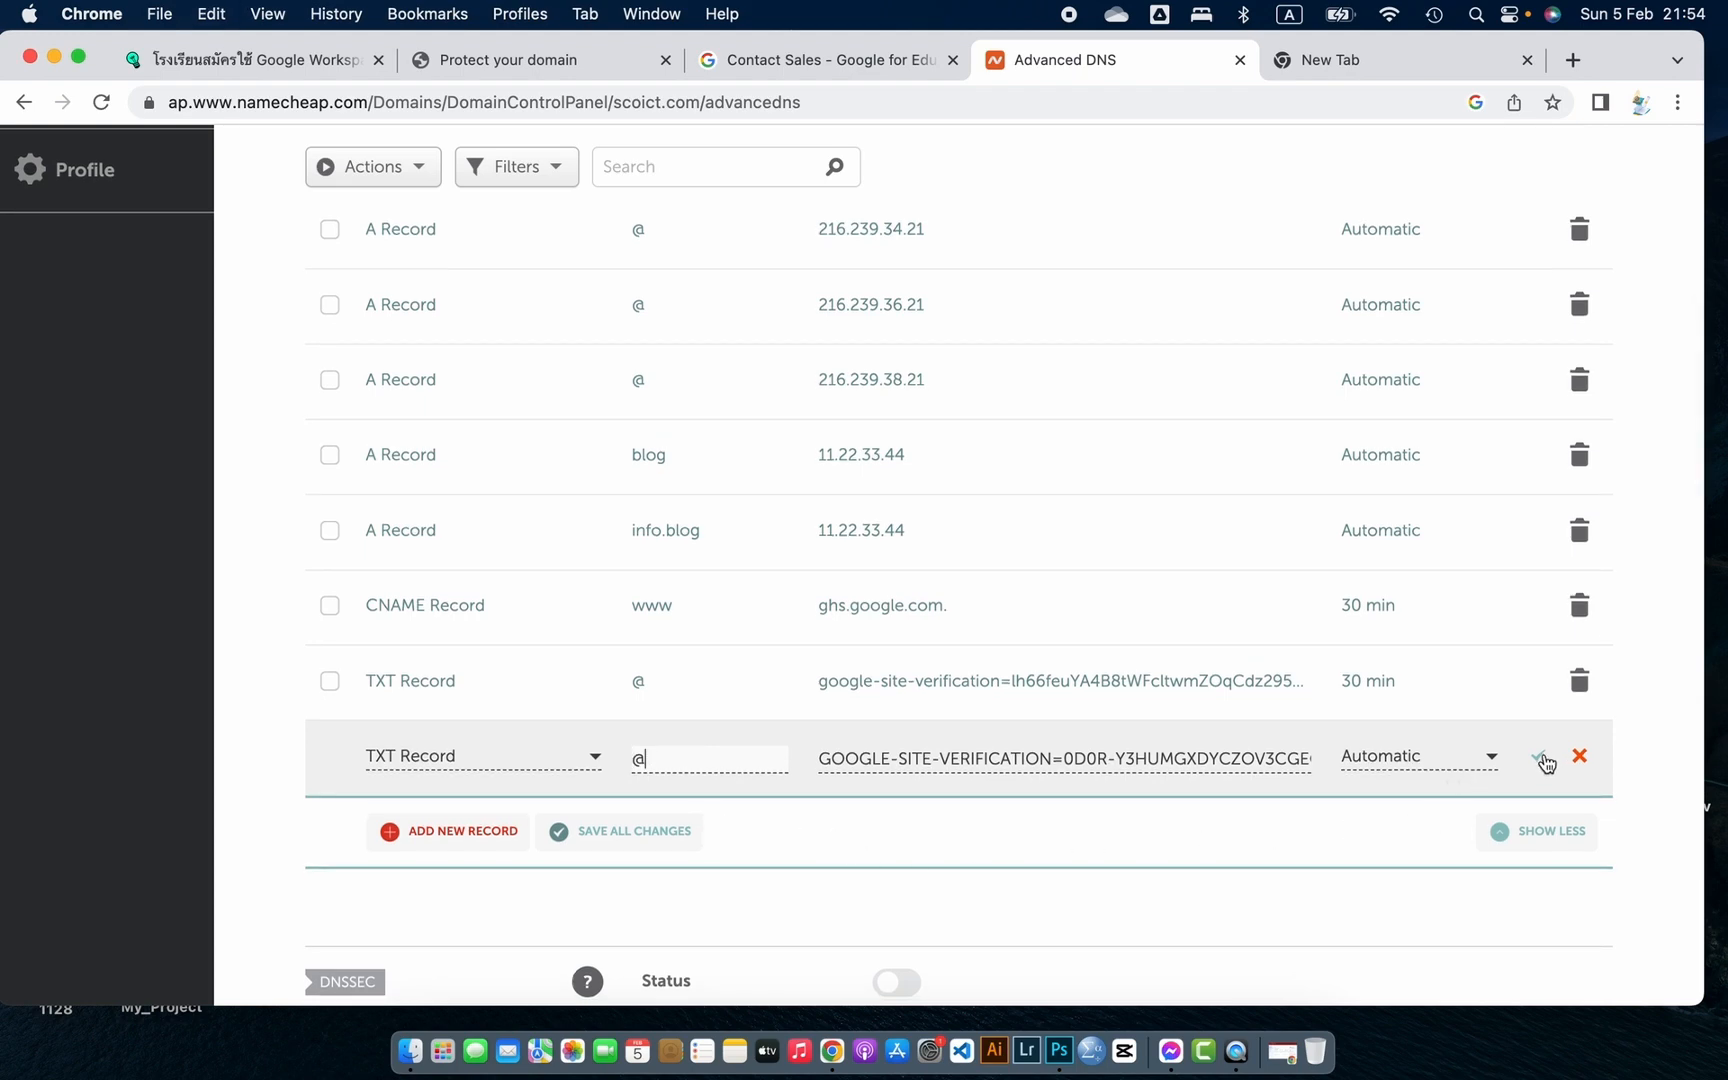
# Save the new TXT record with the green check mark.
pyautogui.click(500, 60)
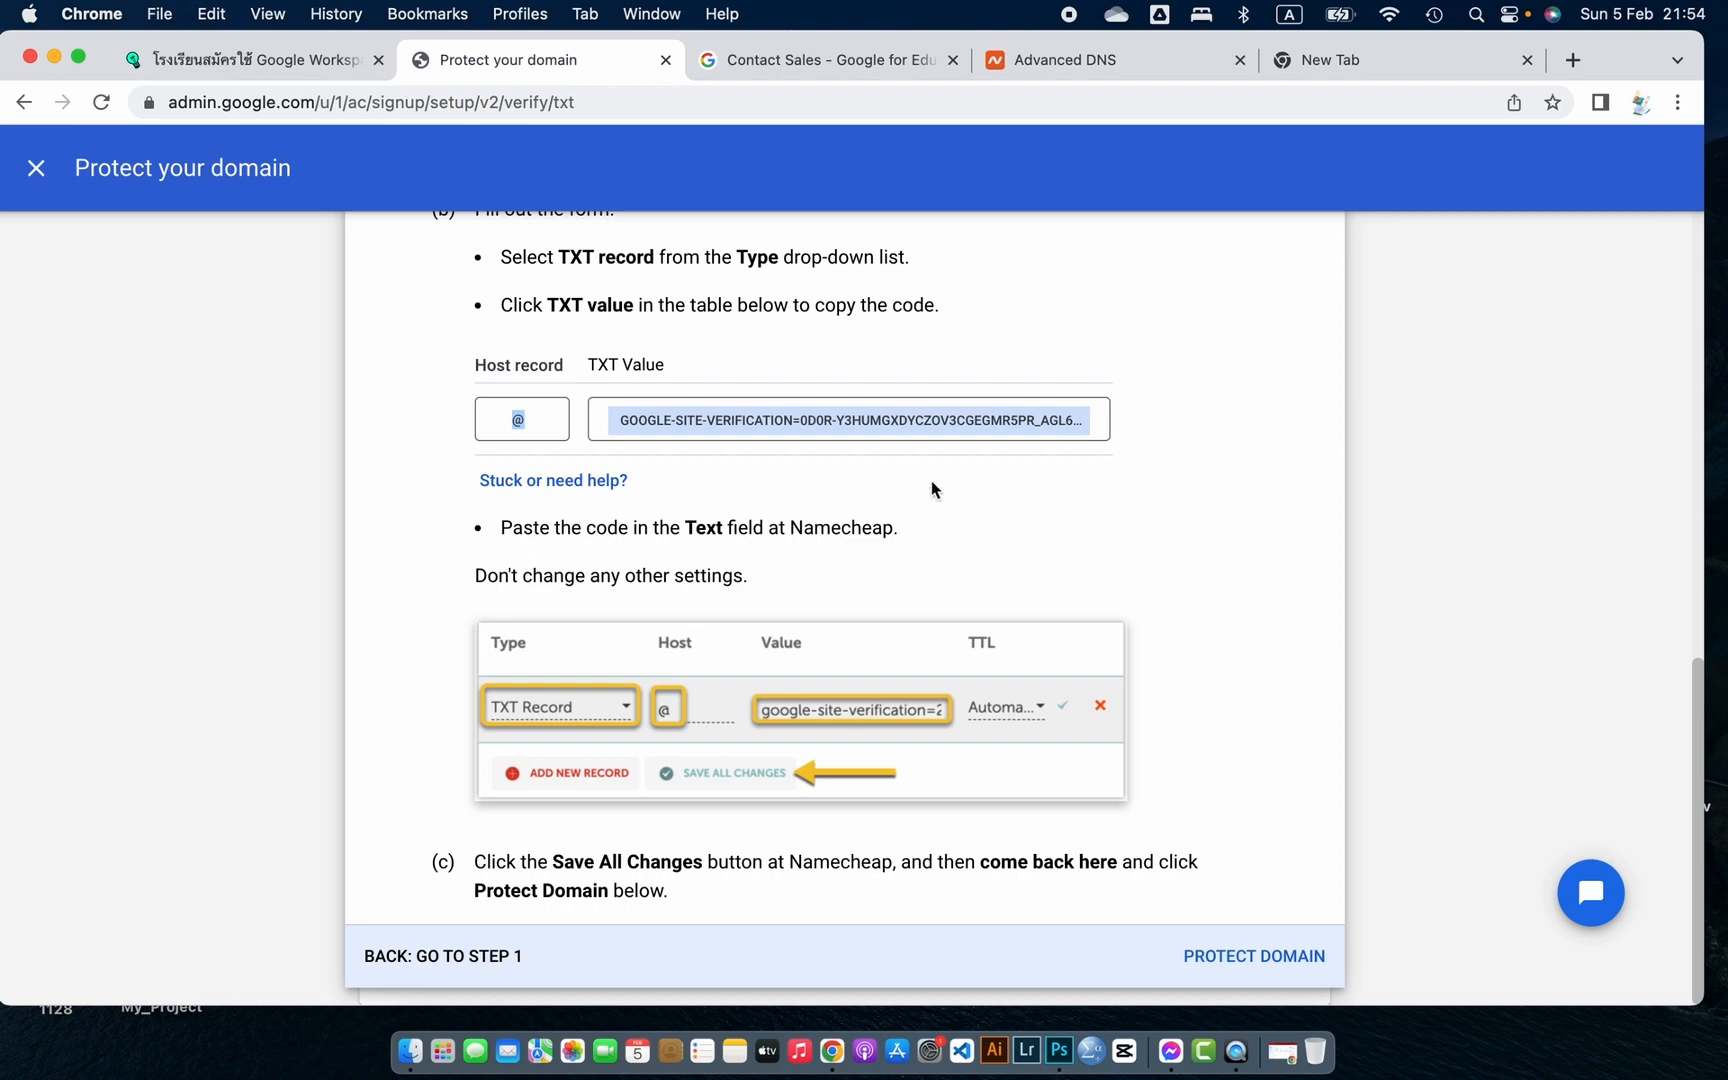
pyautogui.click(1125, 58)
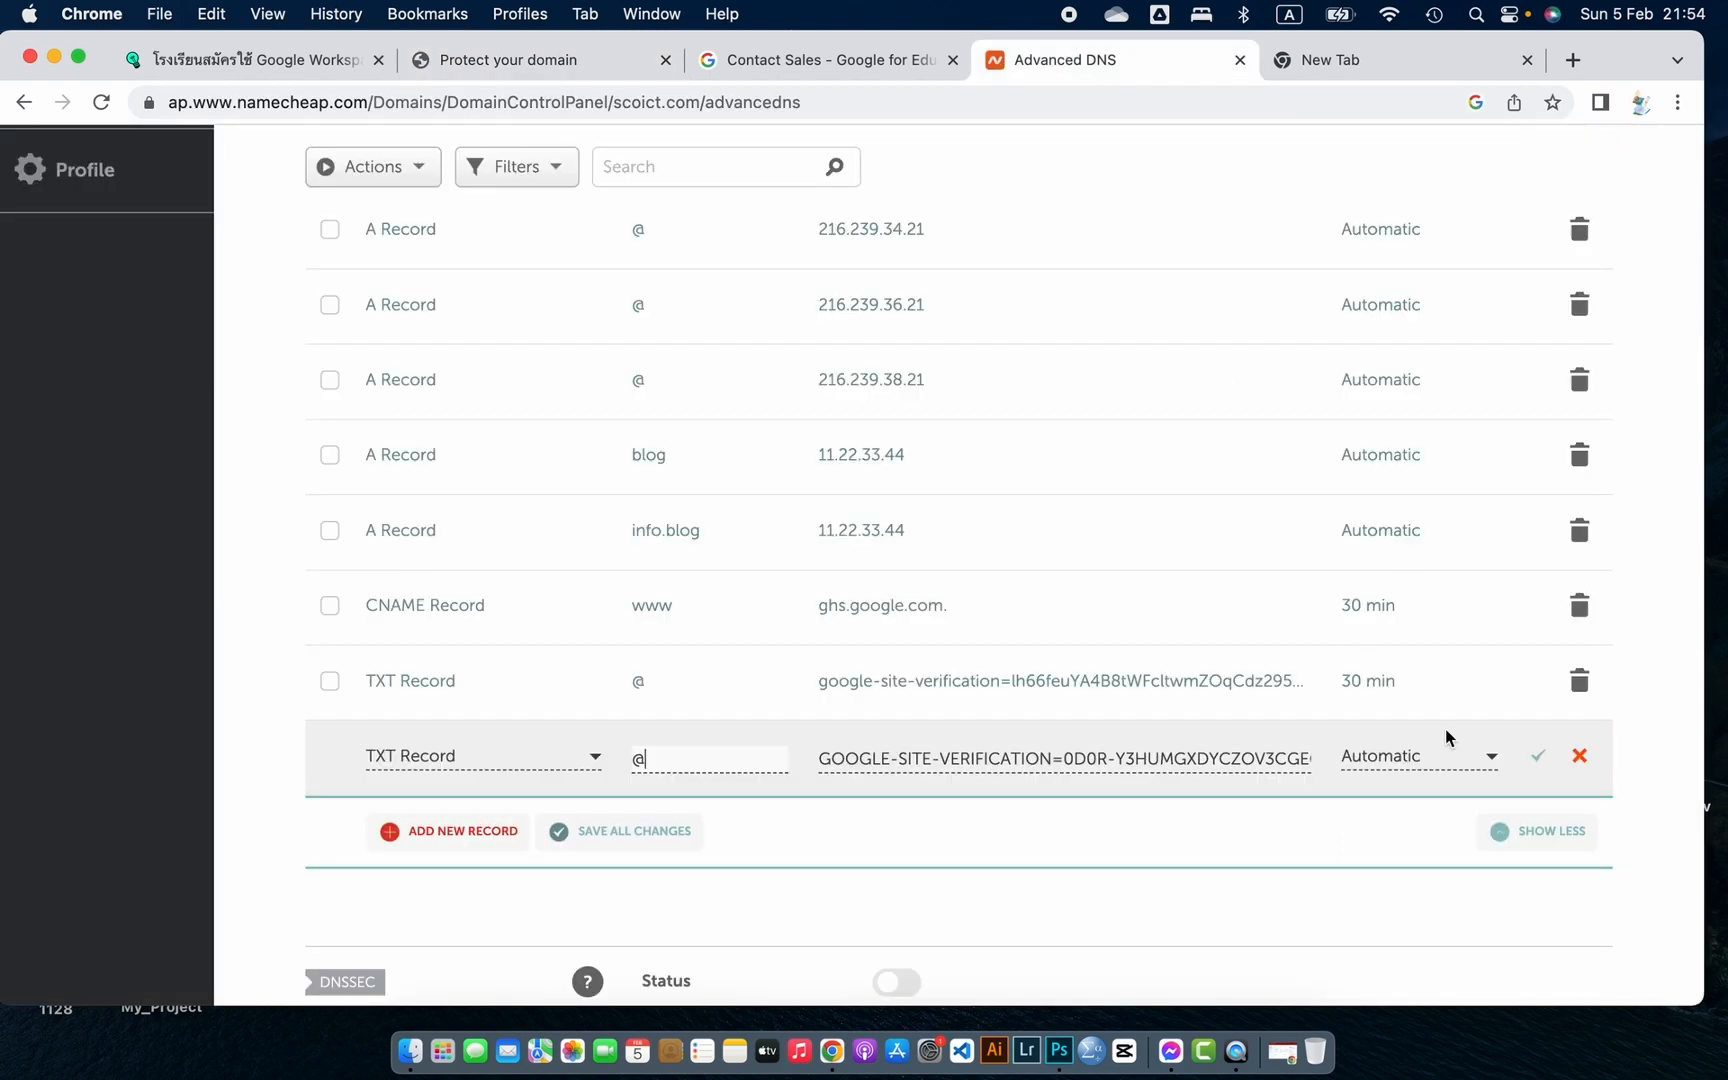
pyautogui.click(1537, 757)
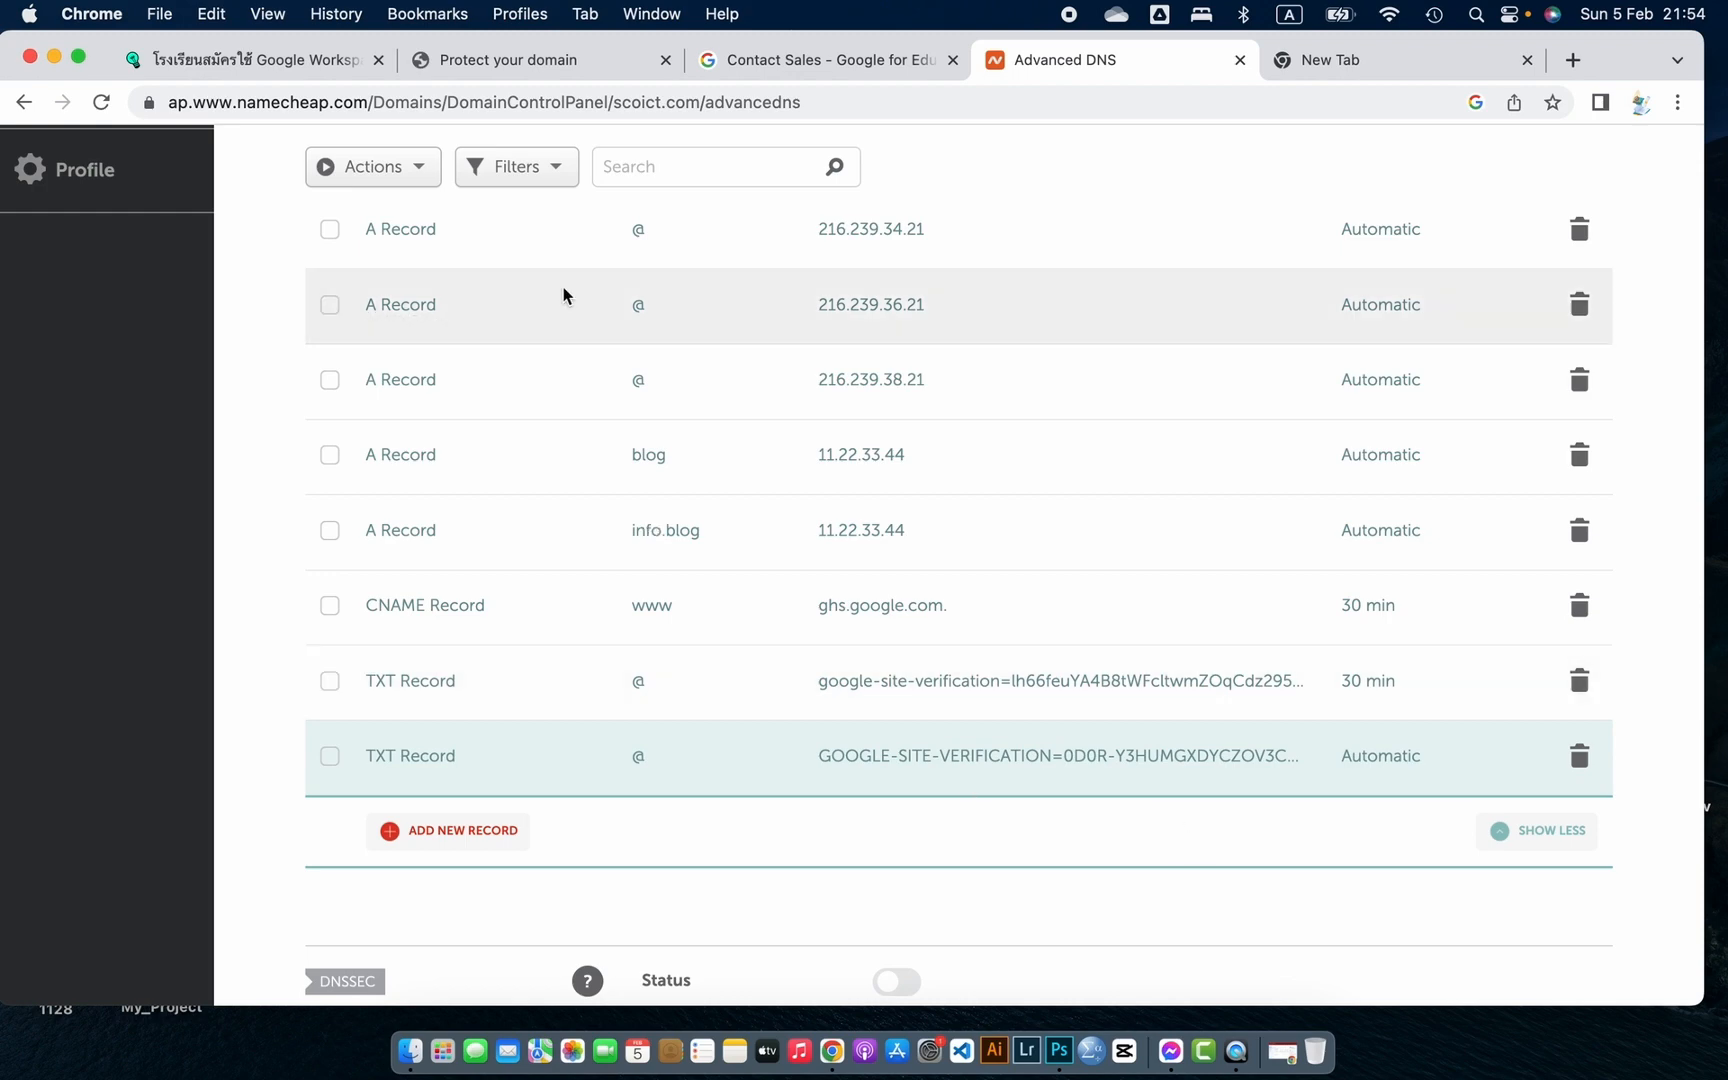
# Start verification of scoict.com with PROTECT DOMAIN on Google's instructions page.
pyautogui.click(540, 60)
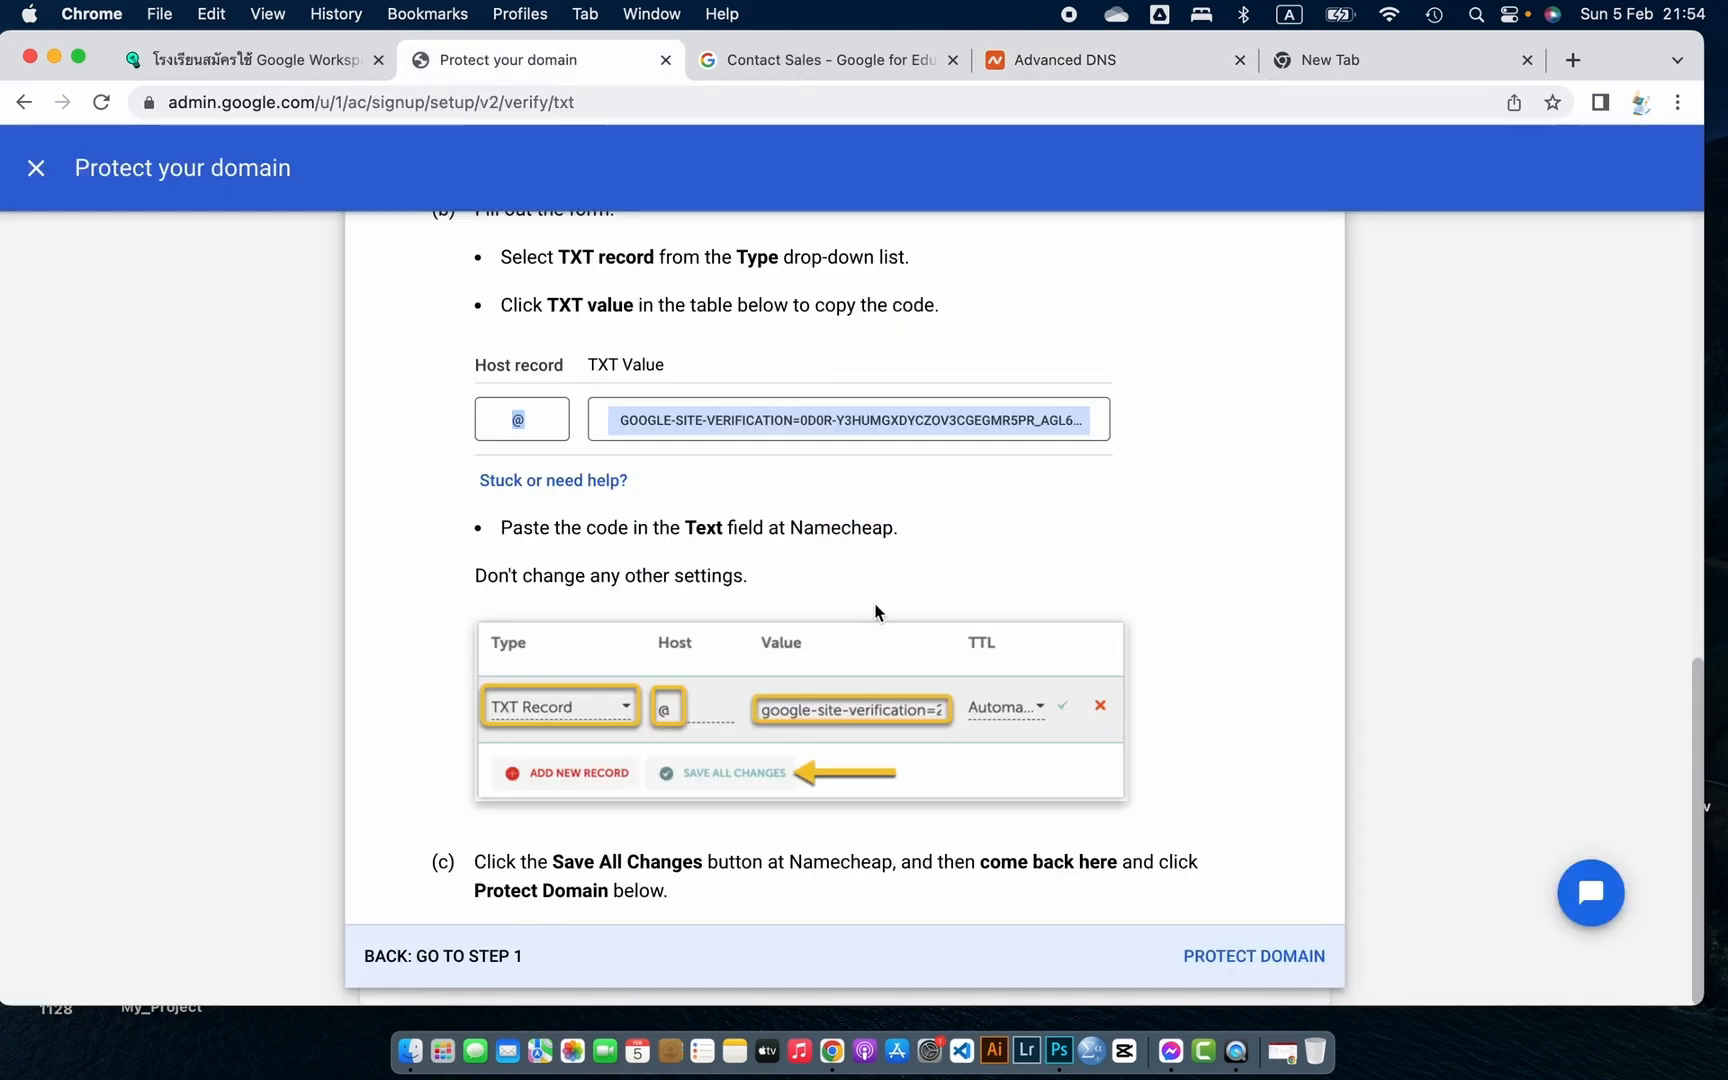
pyautogui.scroll(10, 875, 605)
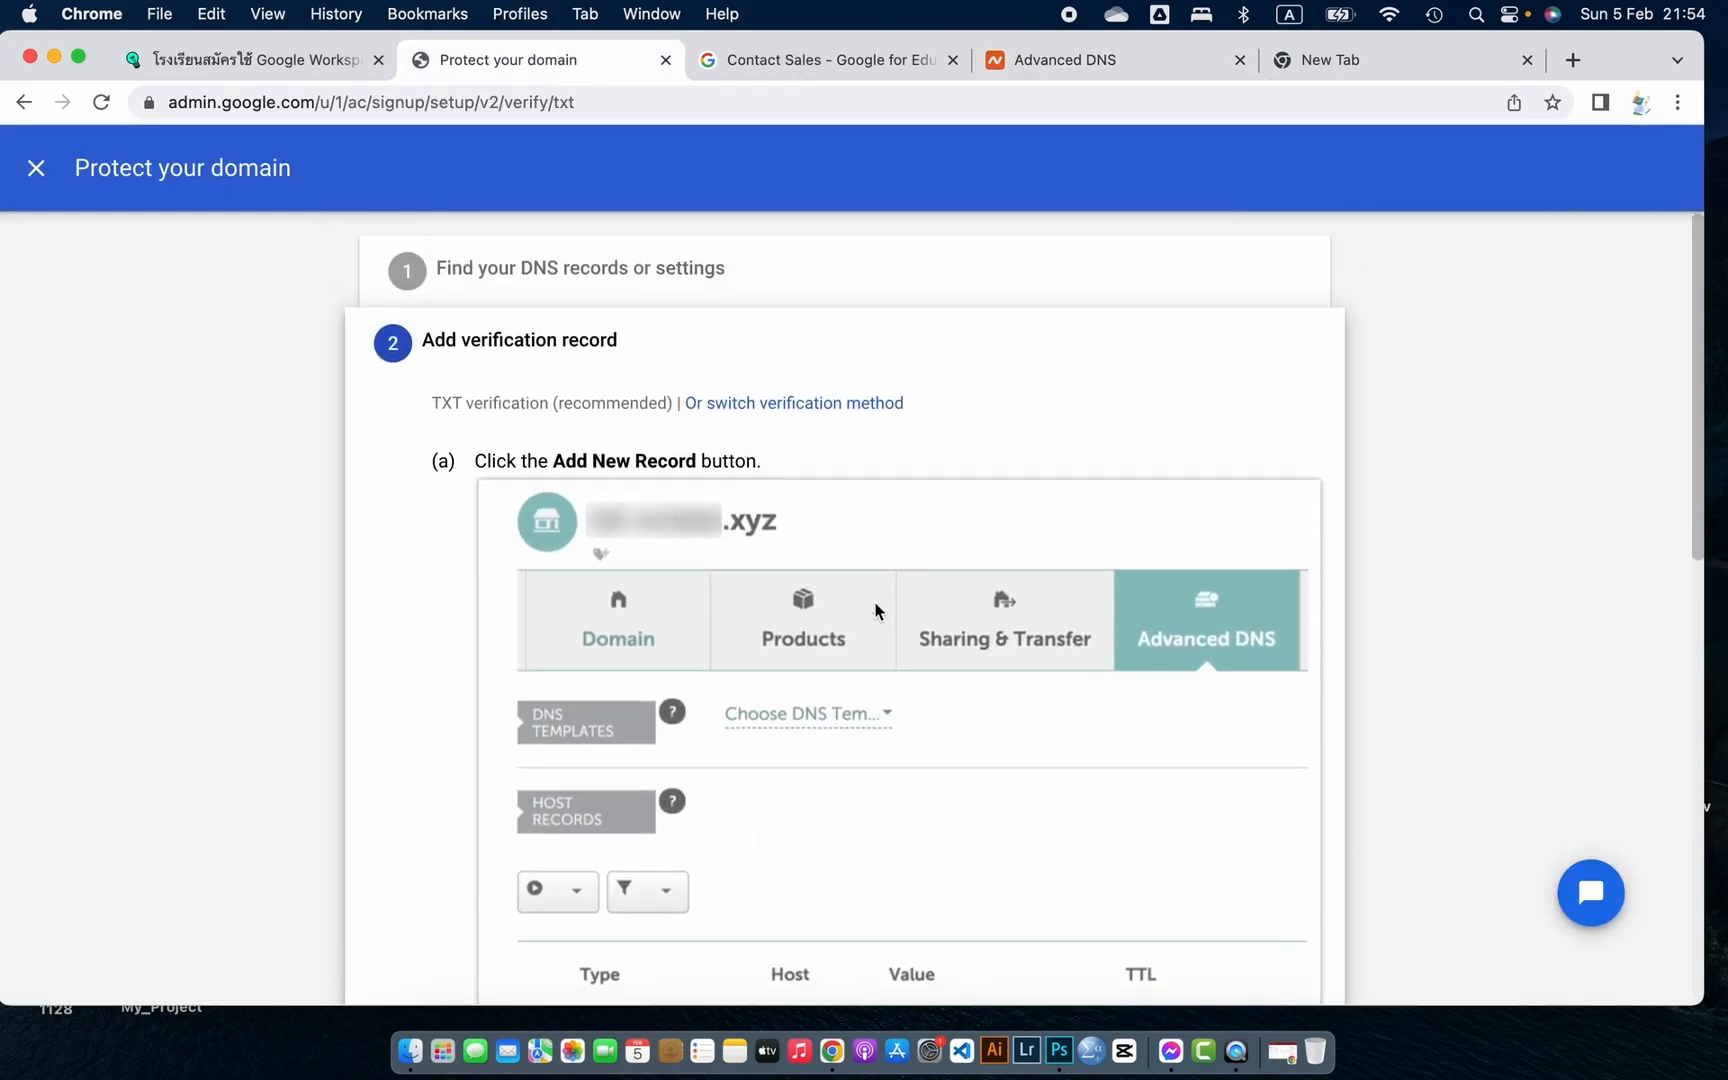
pyautogui.scroll(-10, 875, 605)
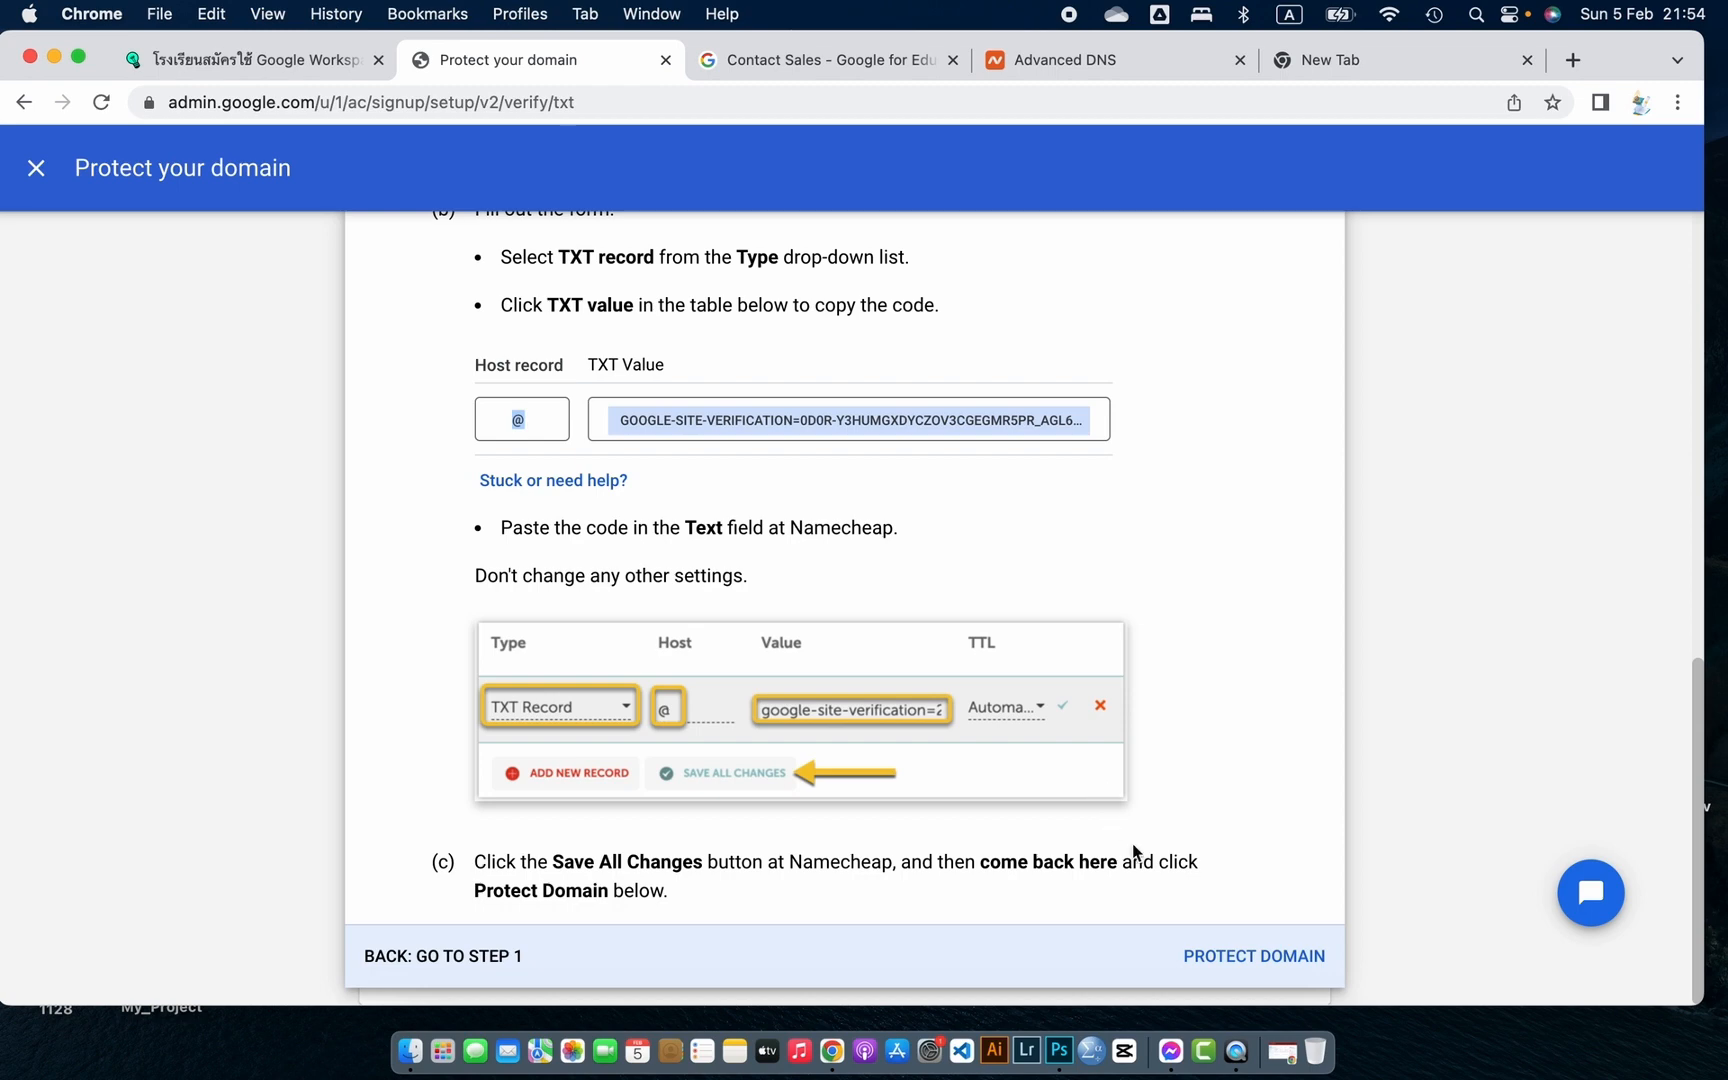
pyautogui.click(1237, 957)
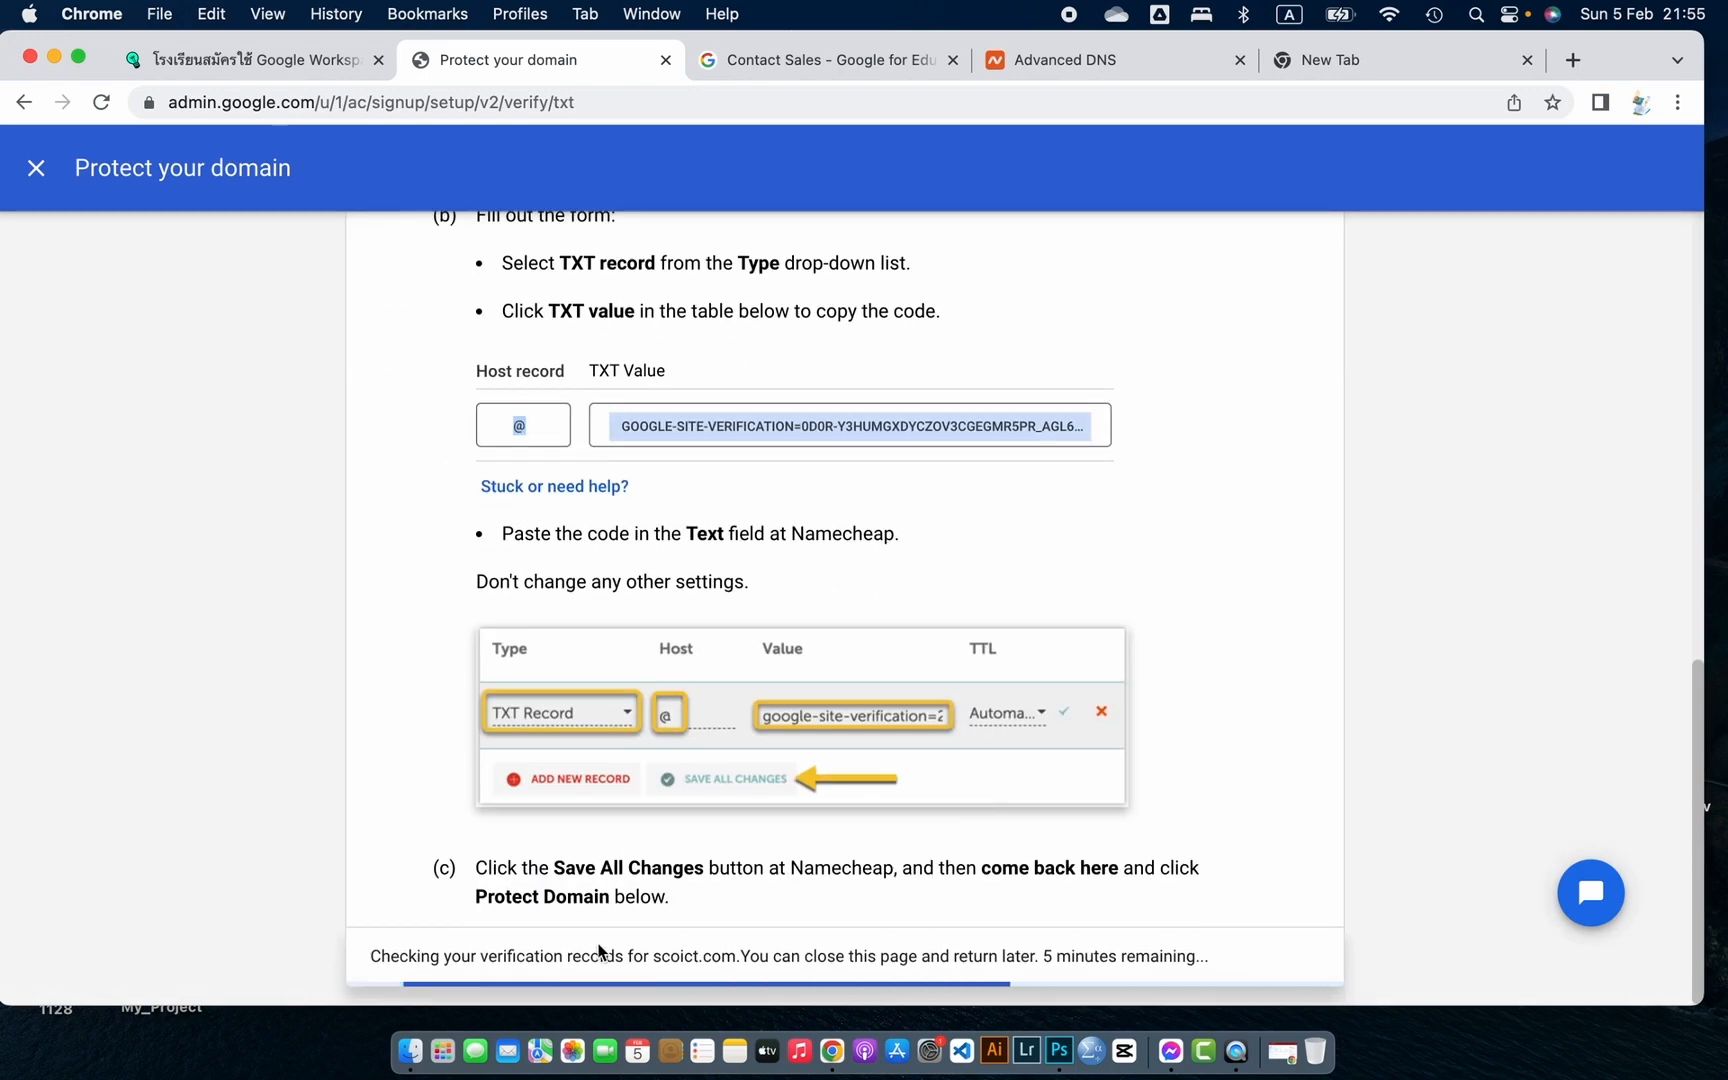
# Compare the Namecheap TXT record with Google's page while the roughly 5-minute check runs.
pyautogui.click(1094, 62)
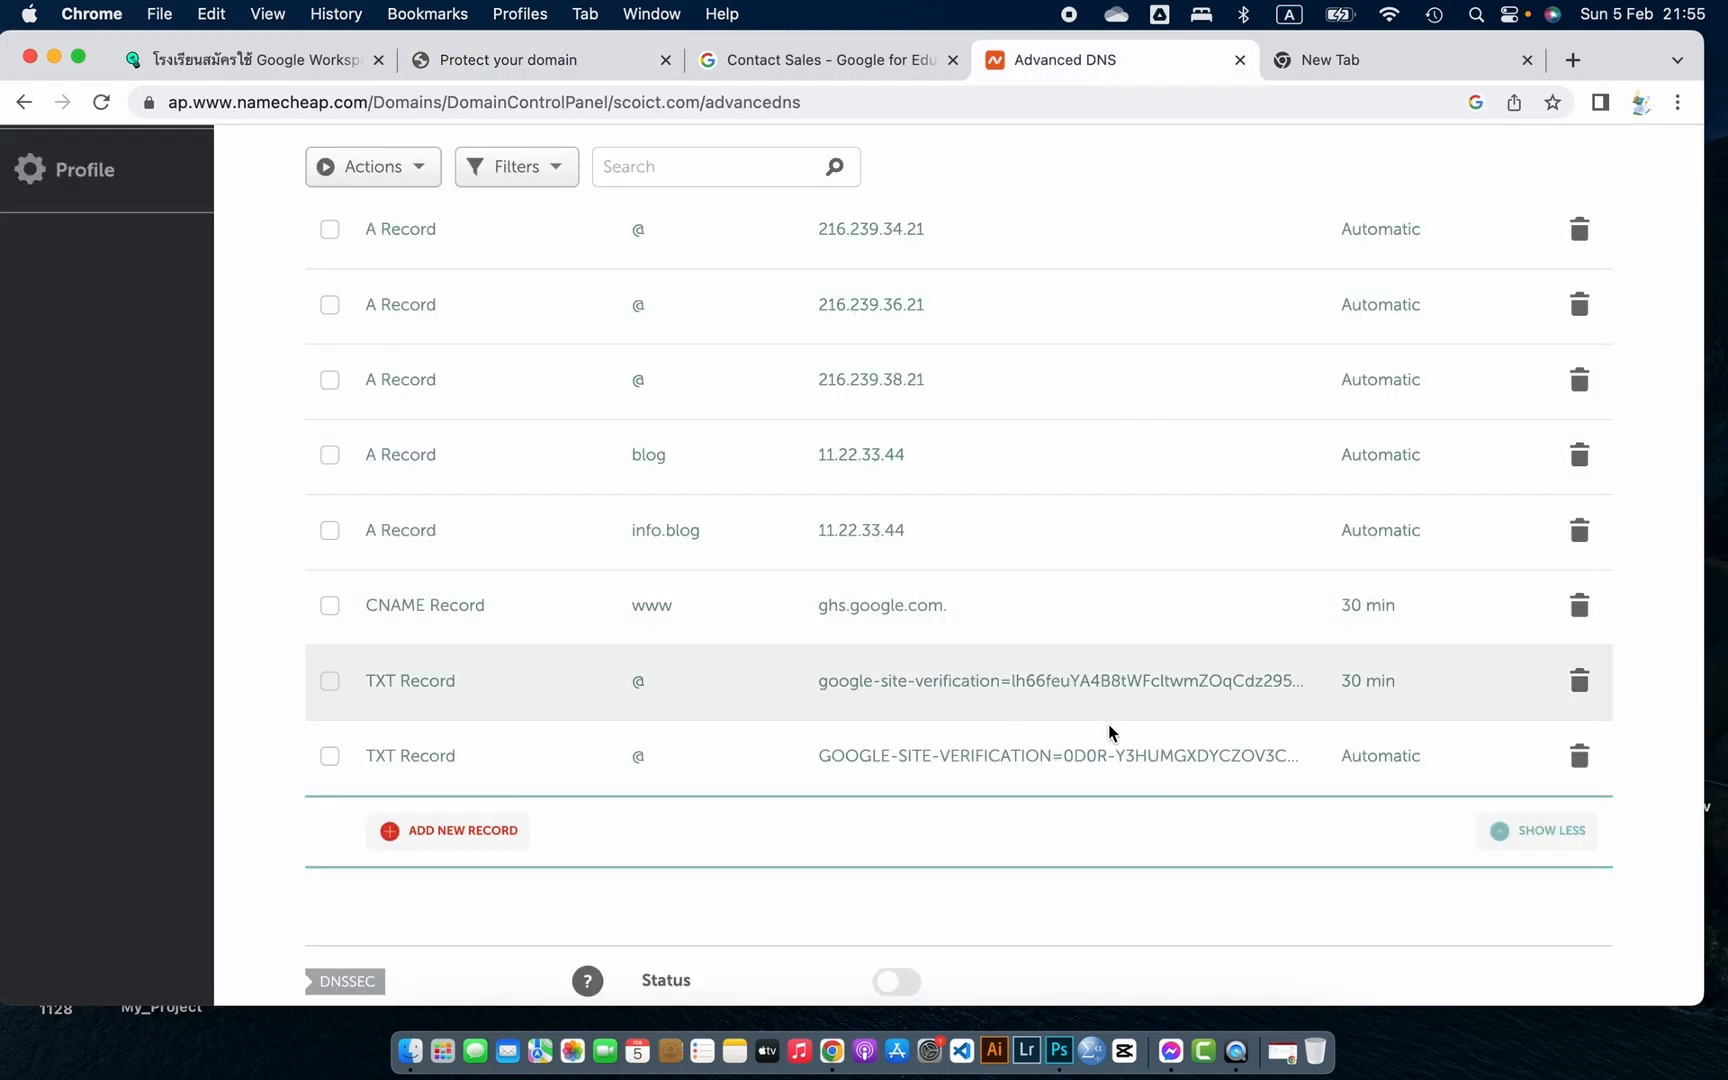
pyautogui.click(560, 62)
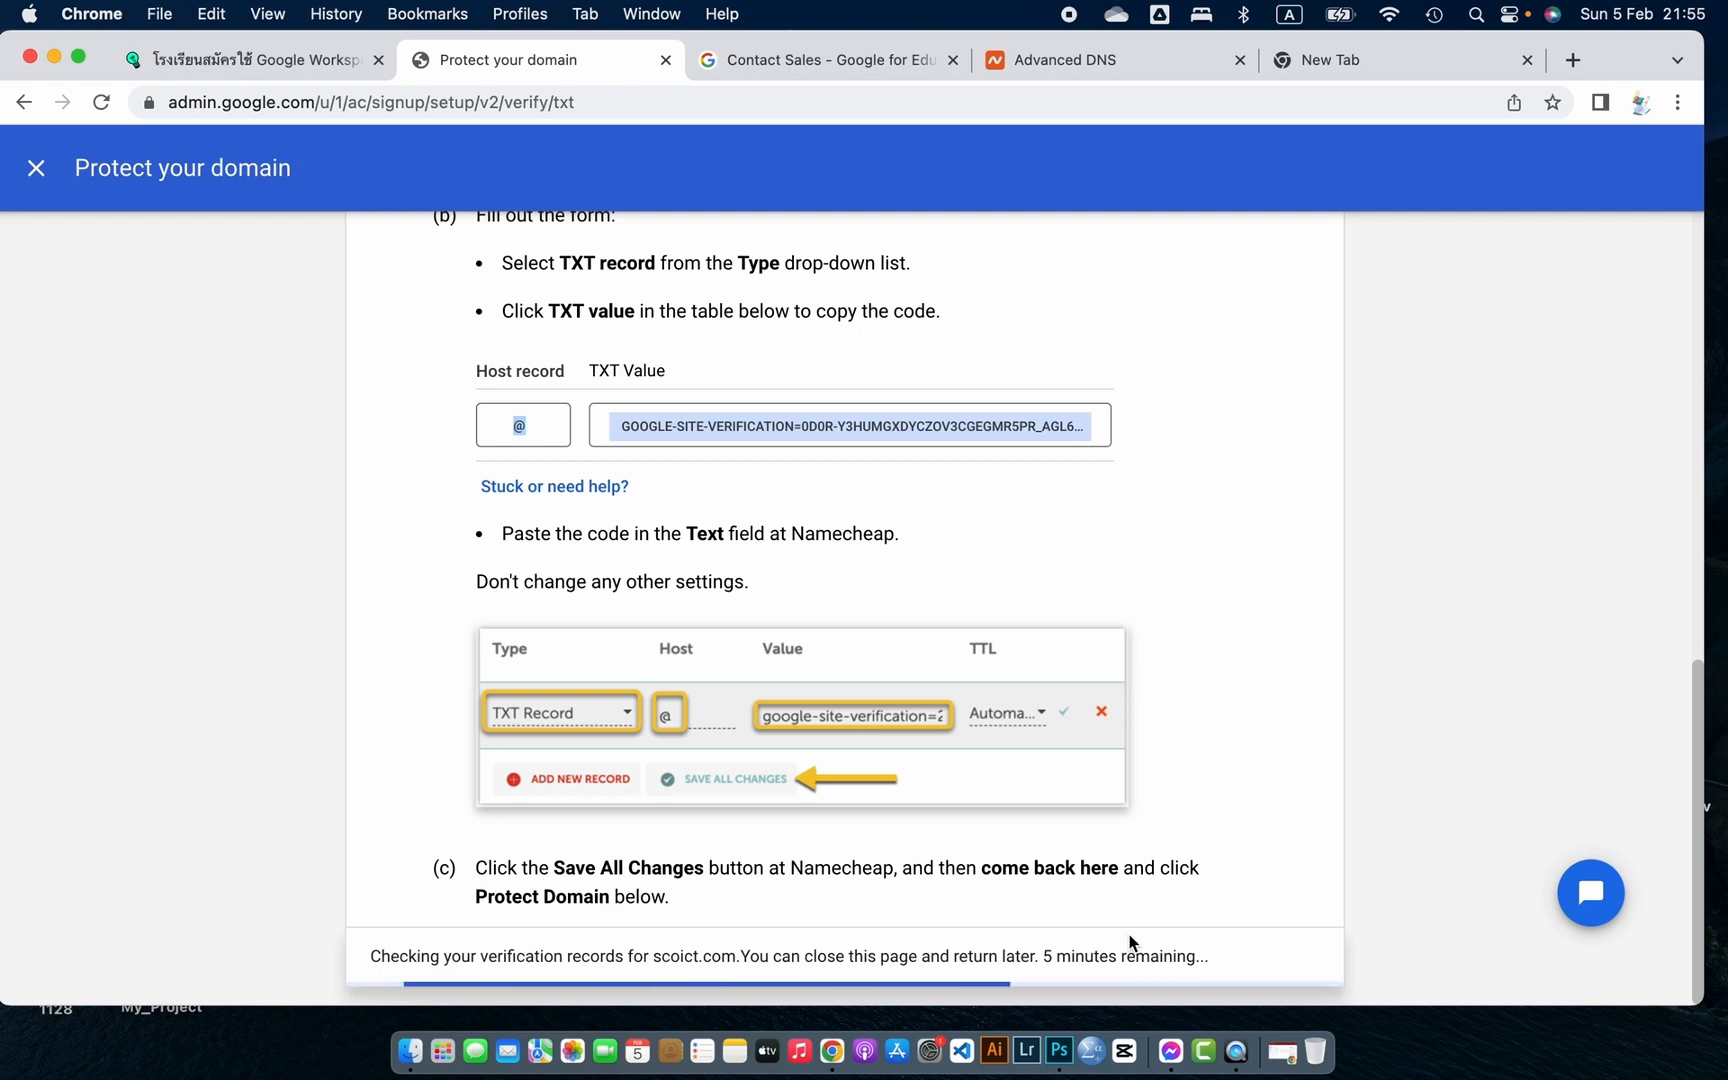
pyautogui.scroll(8, 1130, 942)
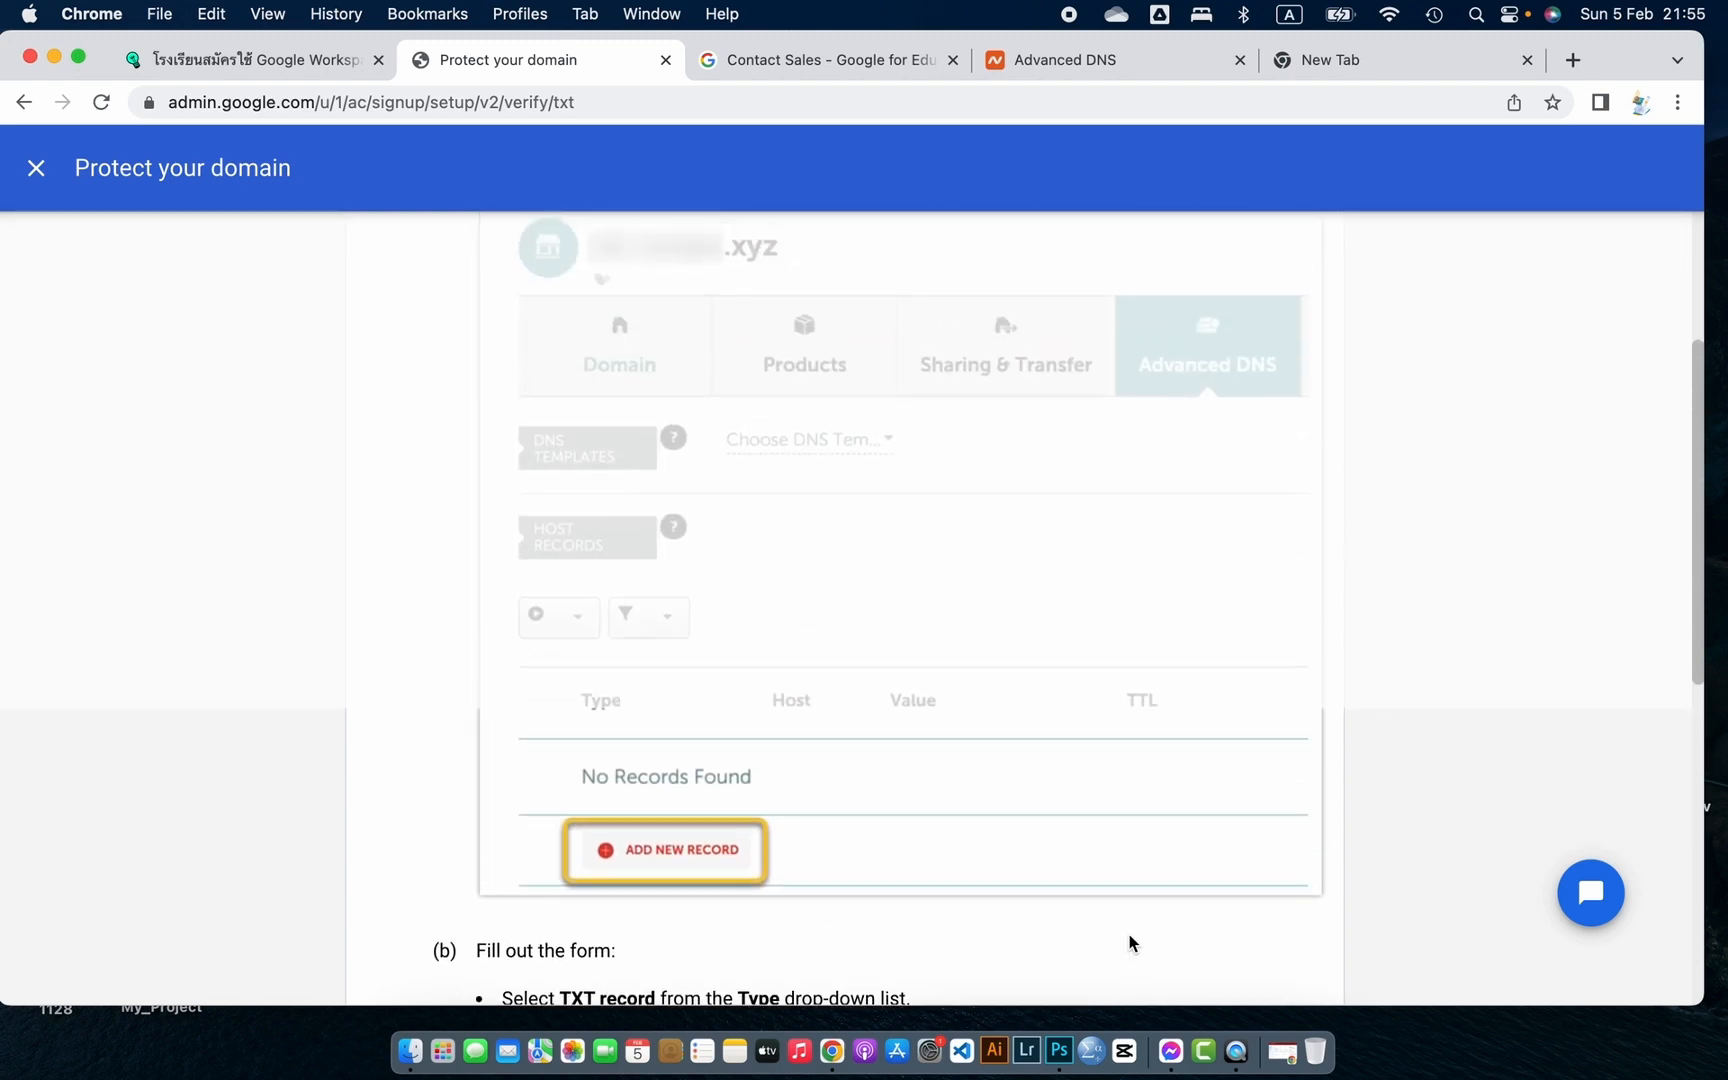
pyautogui.scroll(3, 1130, 942)
pyautogui.scroll(-10, 1130, 942)
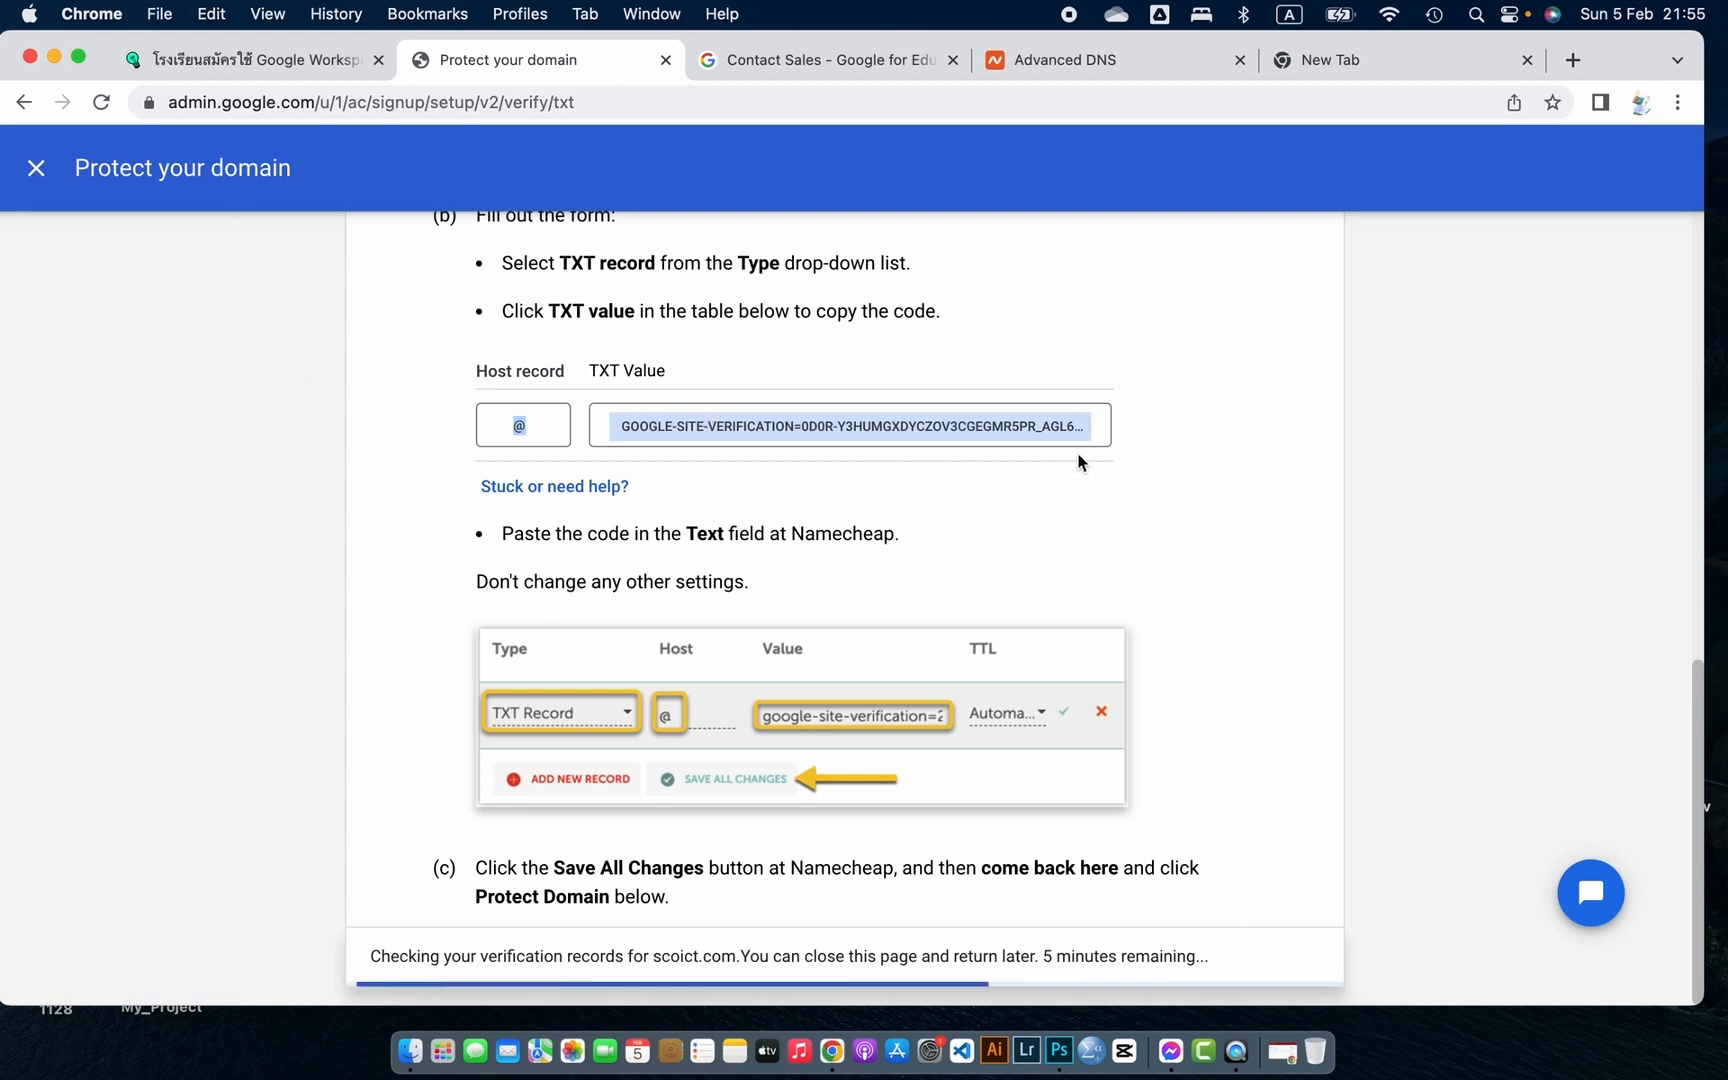
pyautogui.scroll(5, 1070, 452)
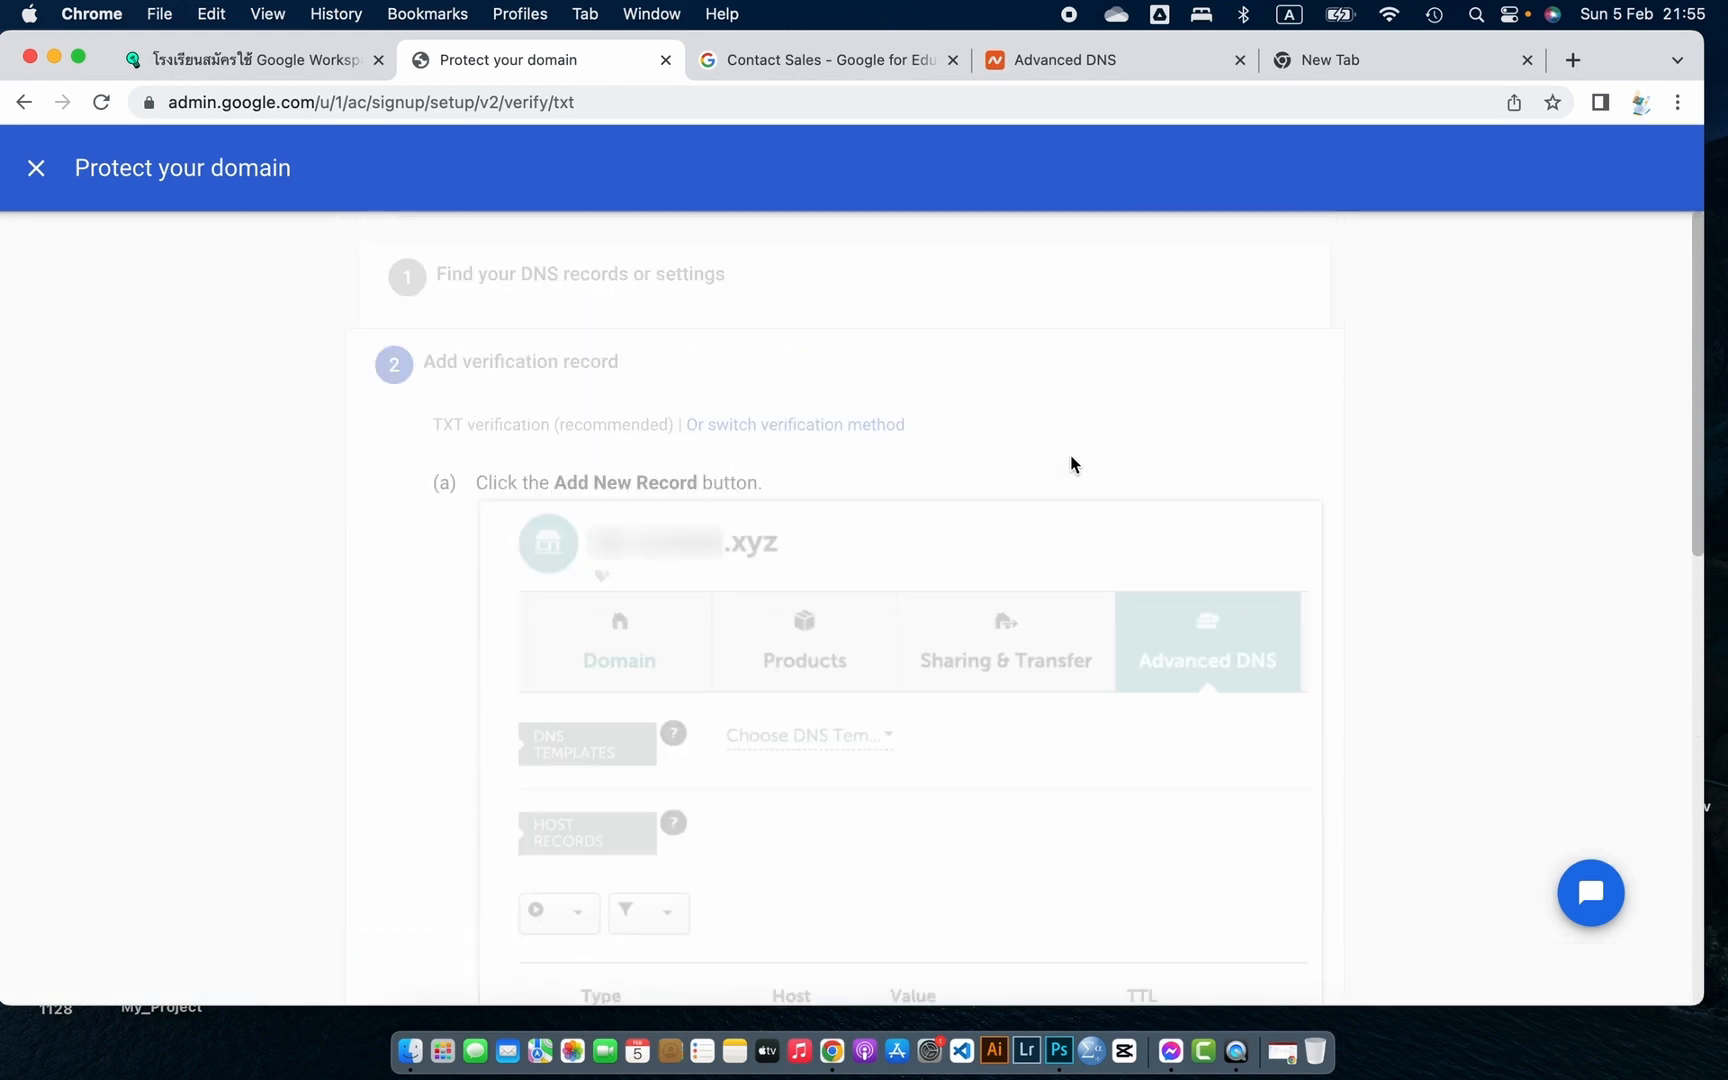
pyautogui.scroll(-5, 1071, 454)
pyautogui.scroll(-6, 1071, 454)
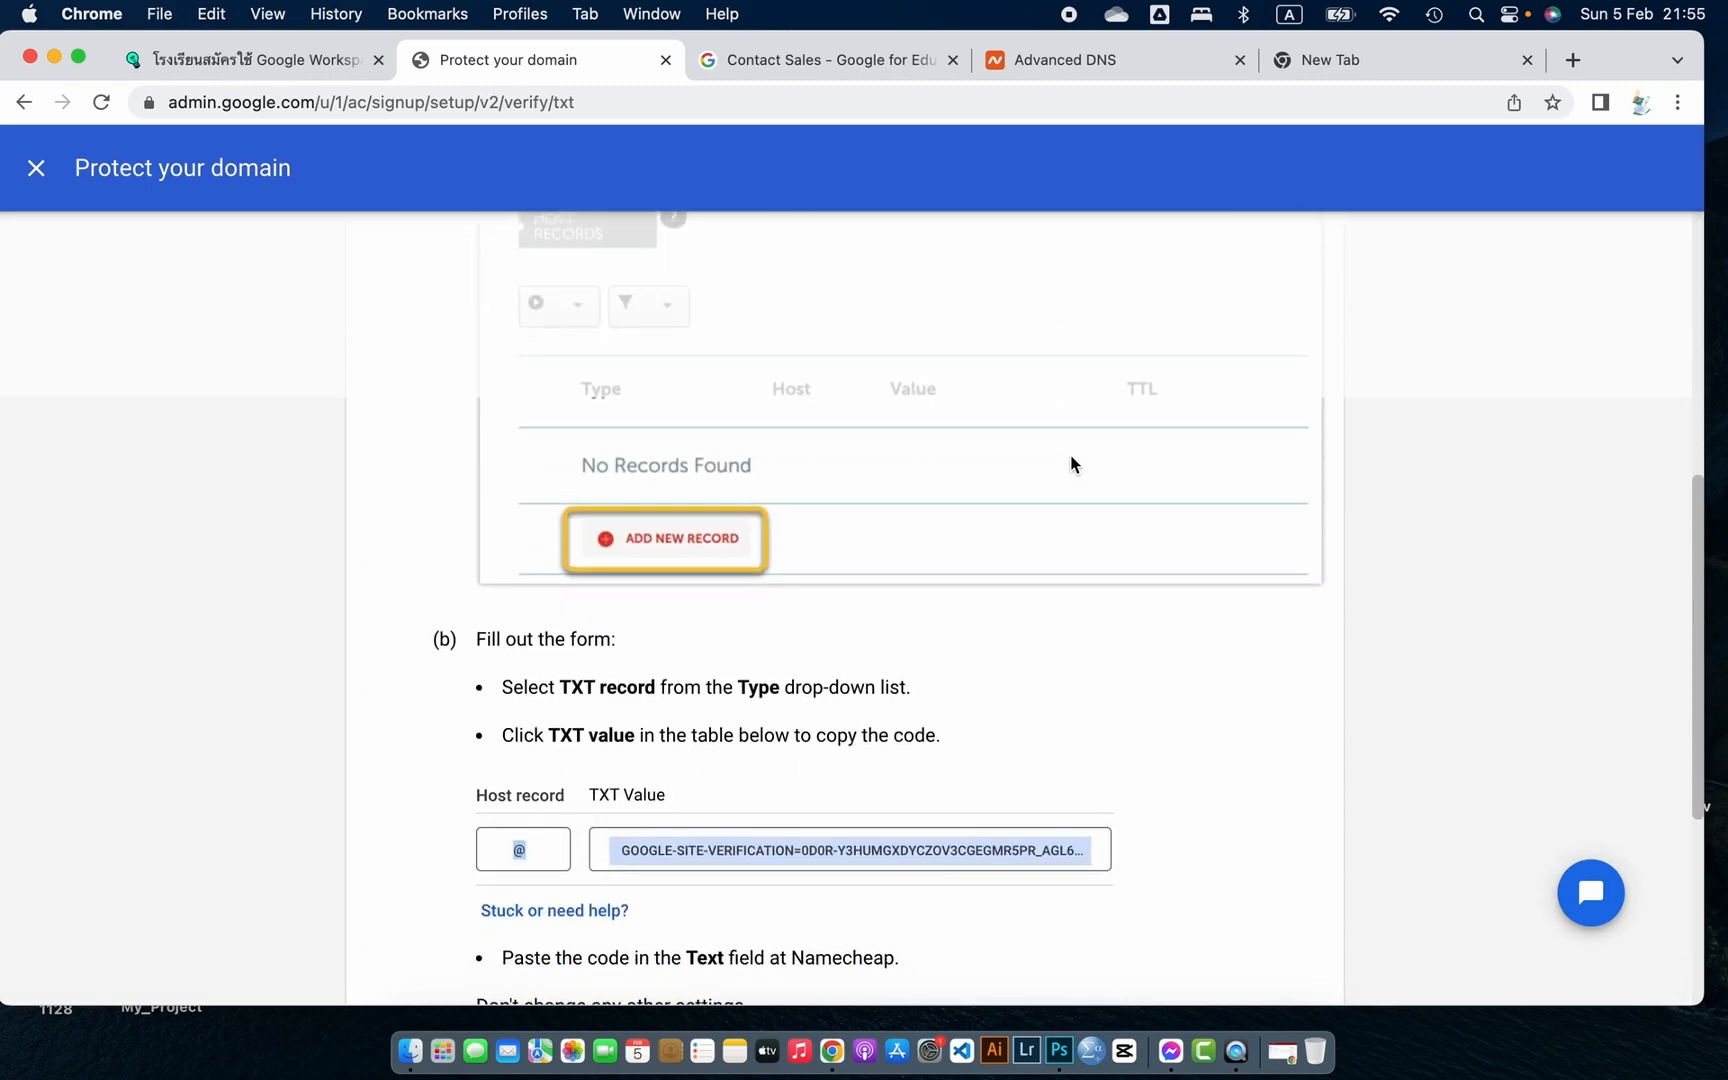
pyautogui.scroll(-1, 1071, 462)
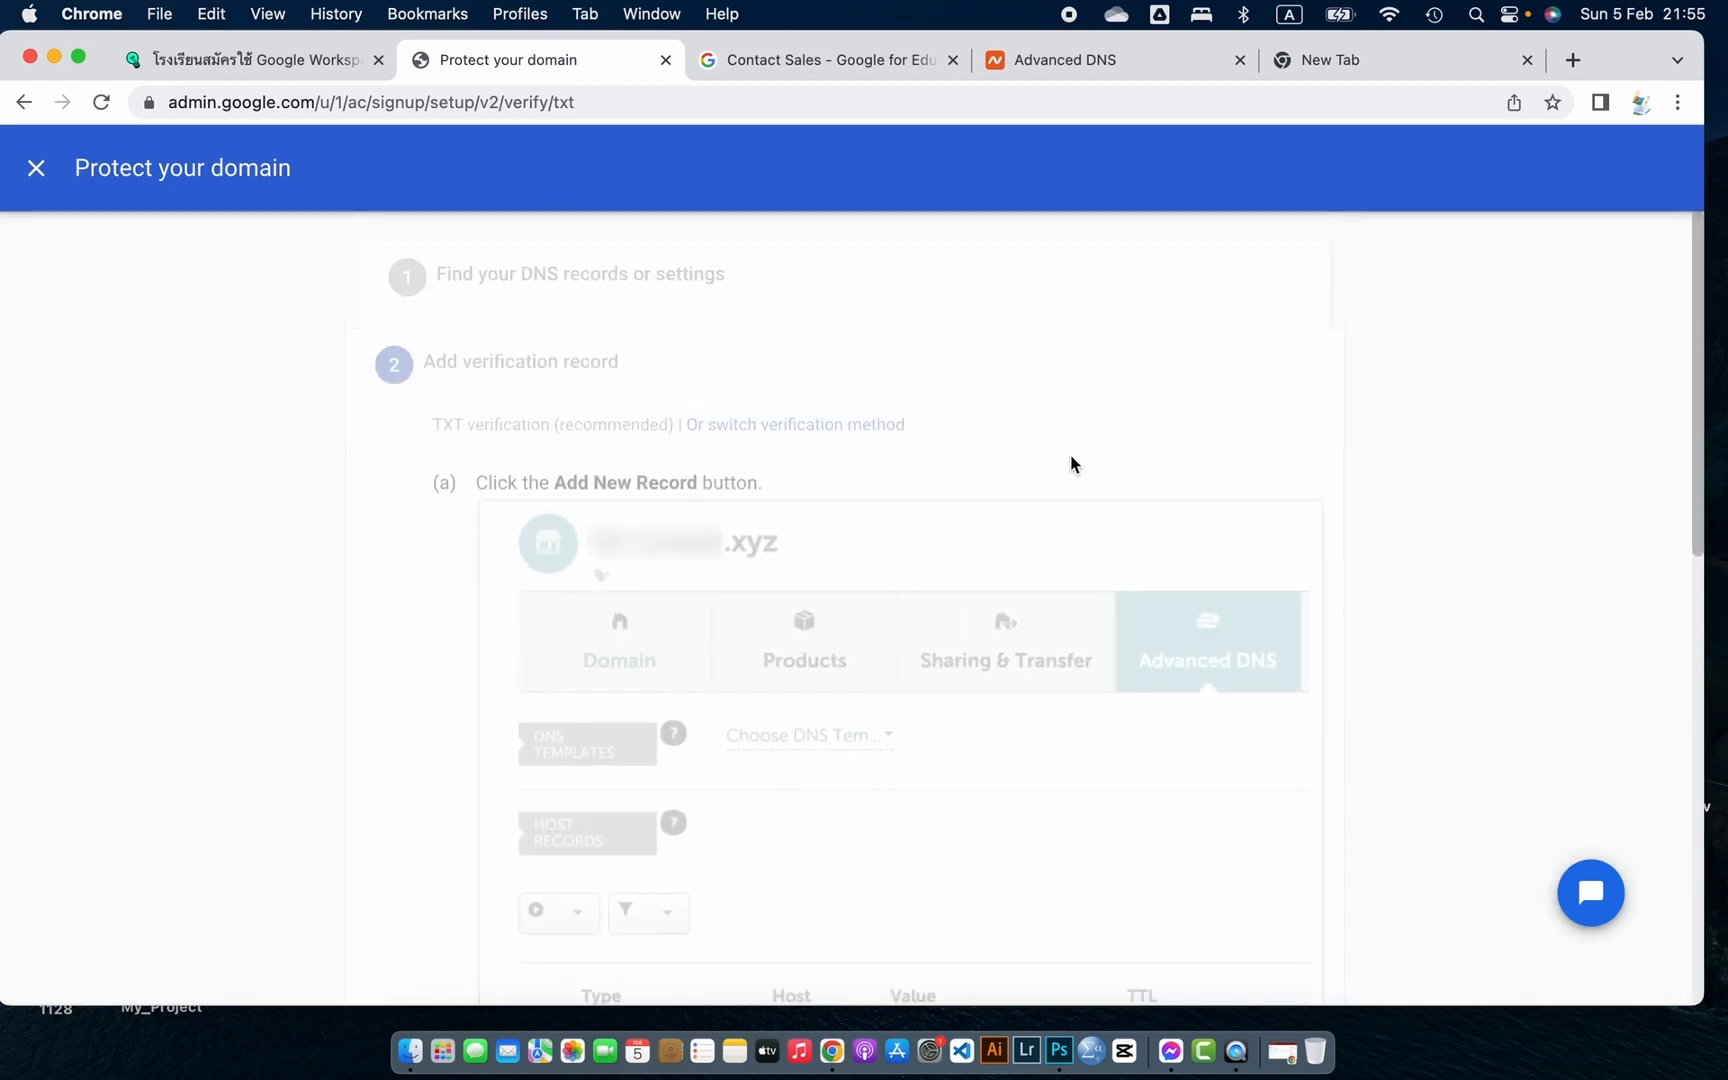
pyautogui.scroll(-8, 1071, 454)
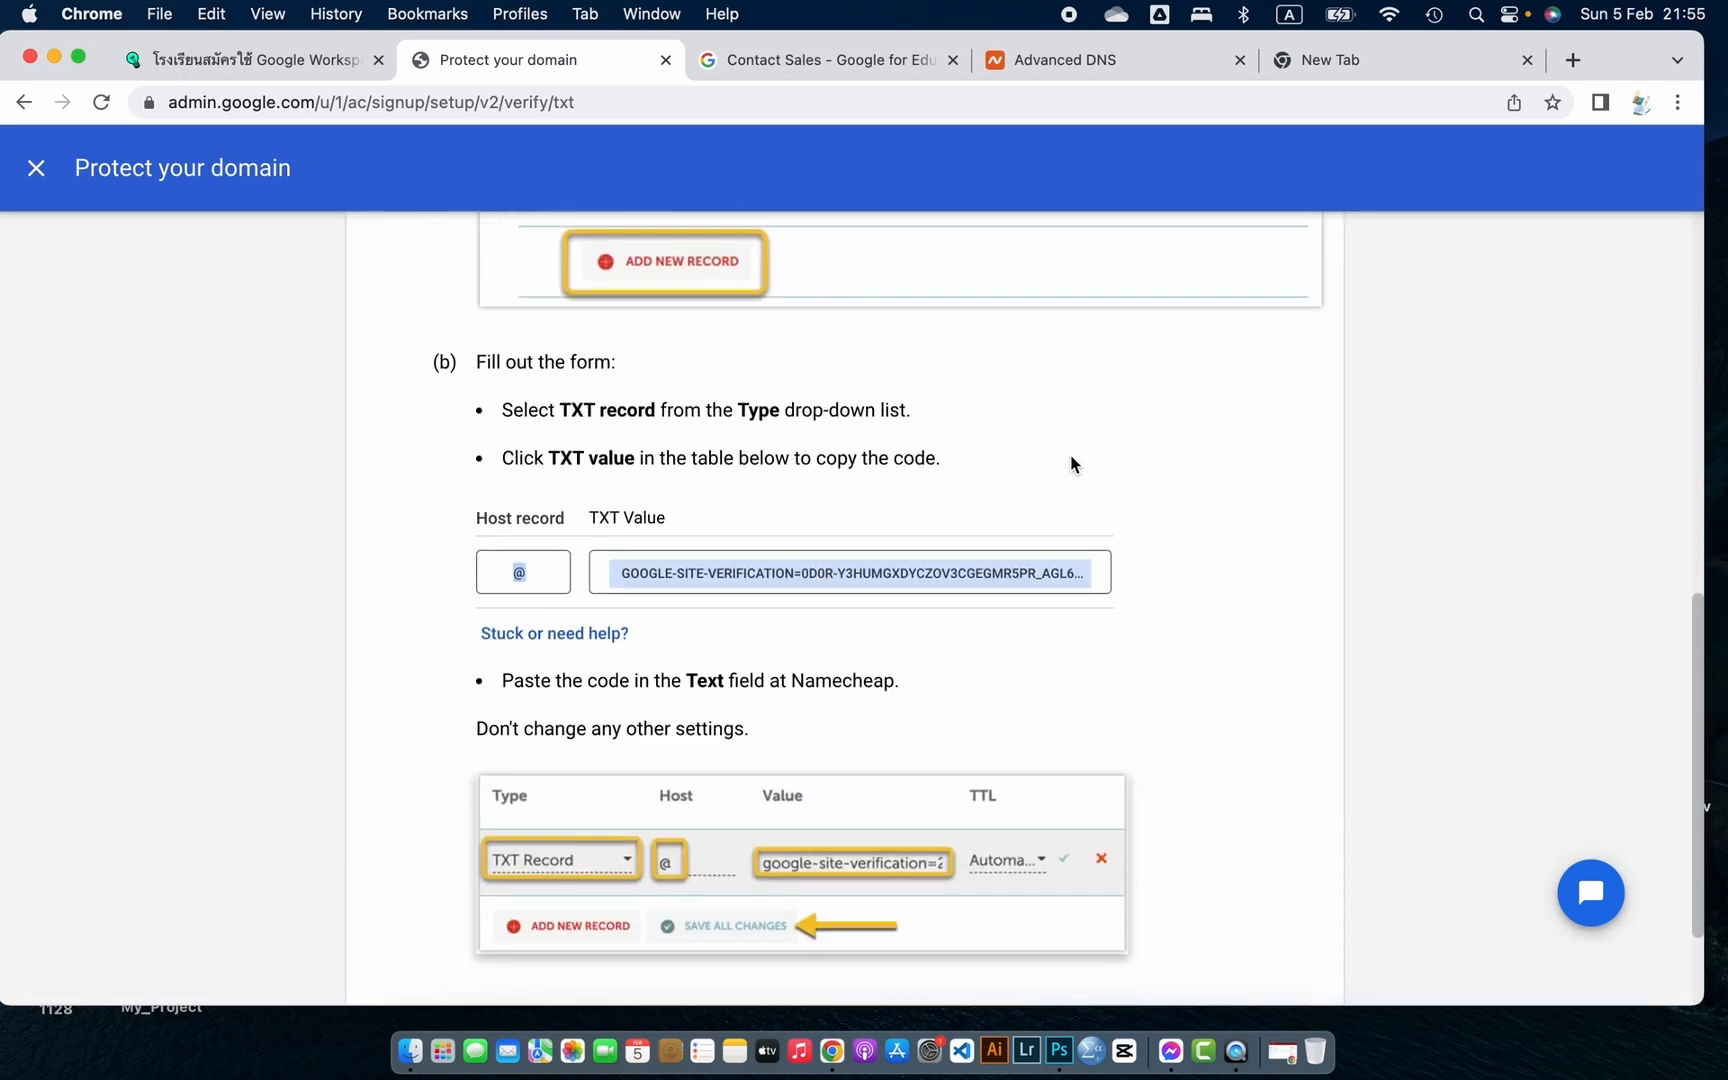
pyautogui.click(1099, 58)
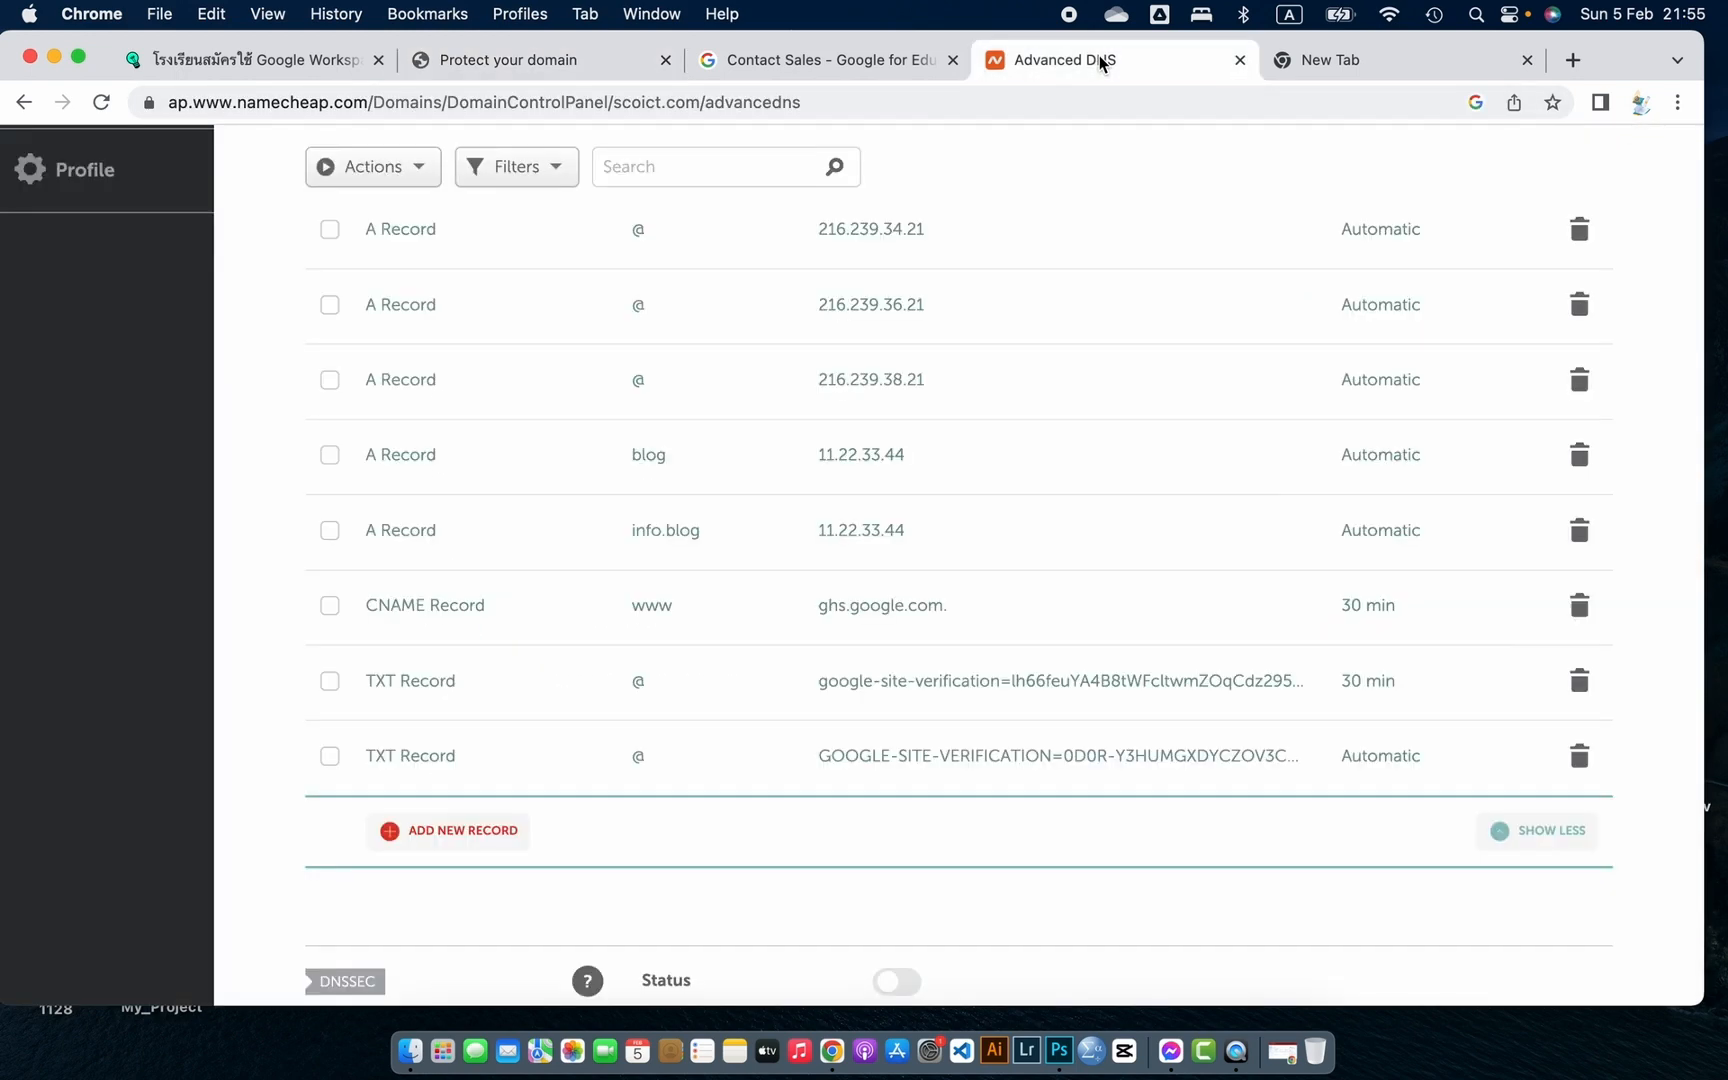
pyautogui.click(483, 62)
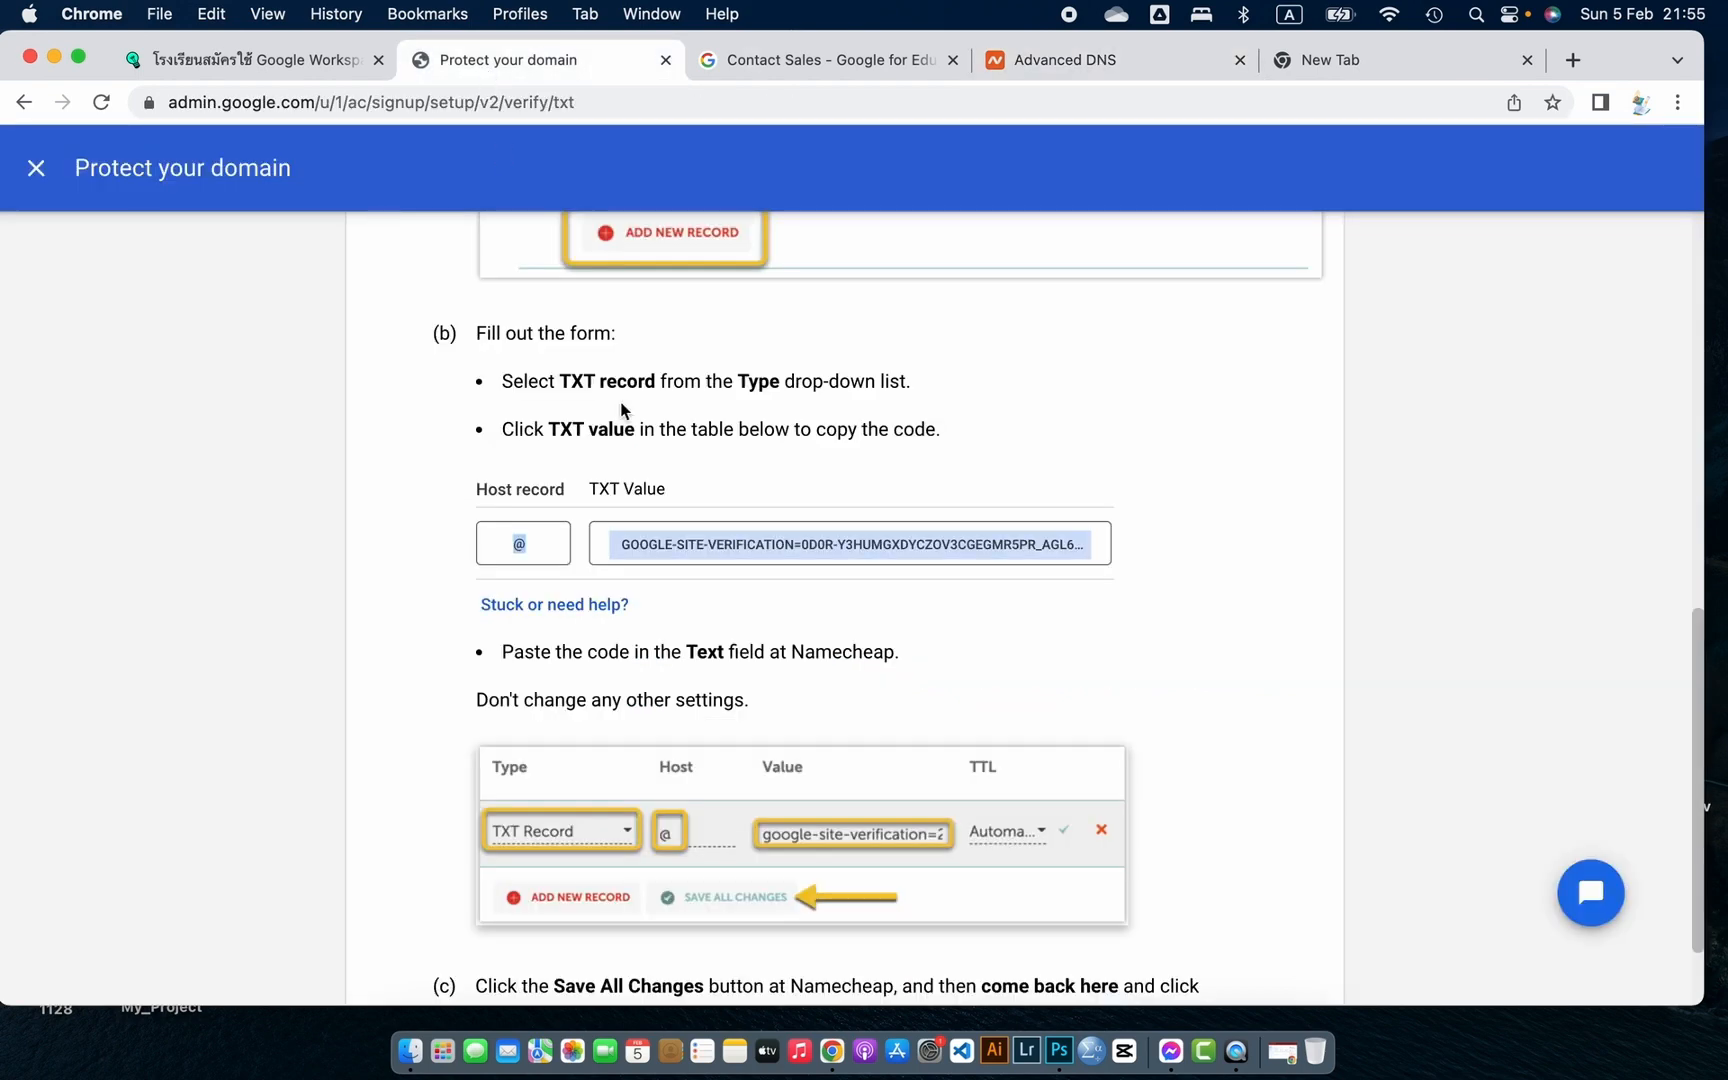
pyautogui.scroll(-2, 766, 630)
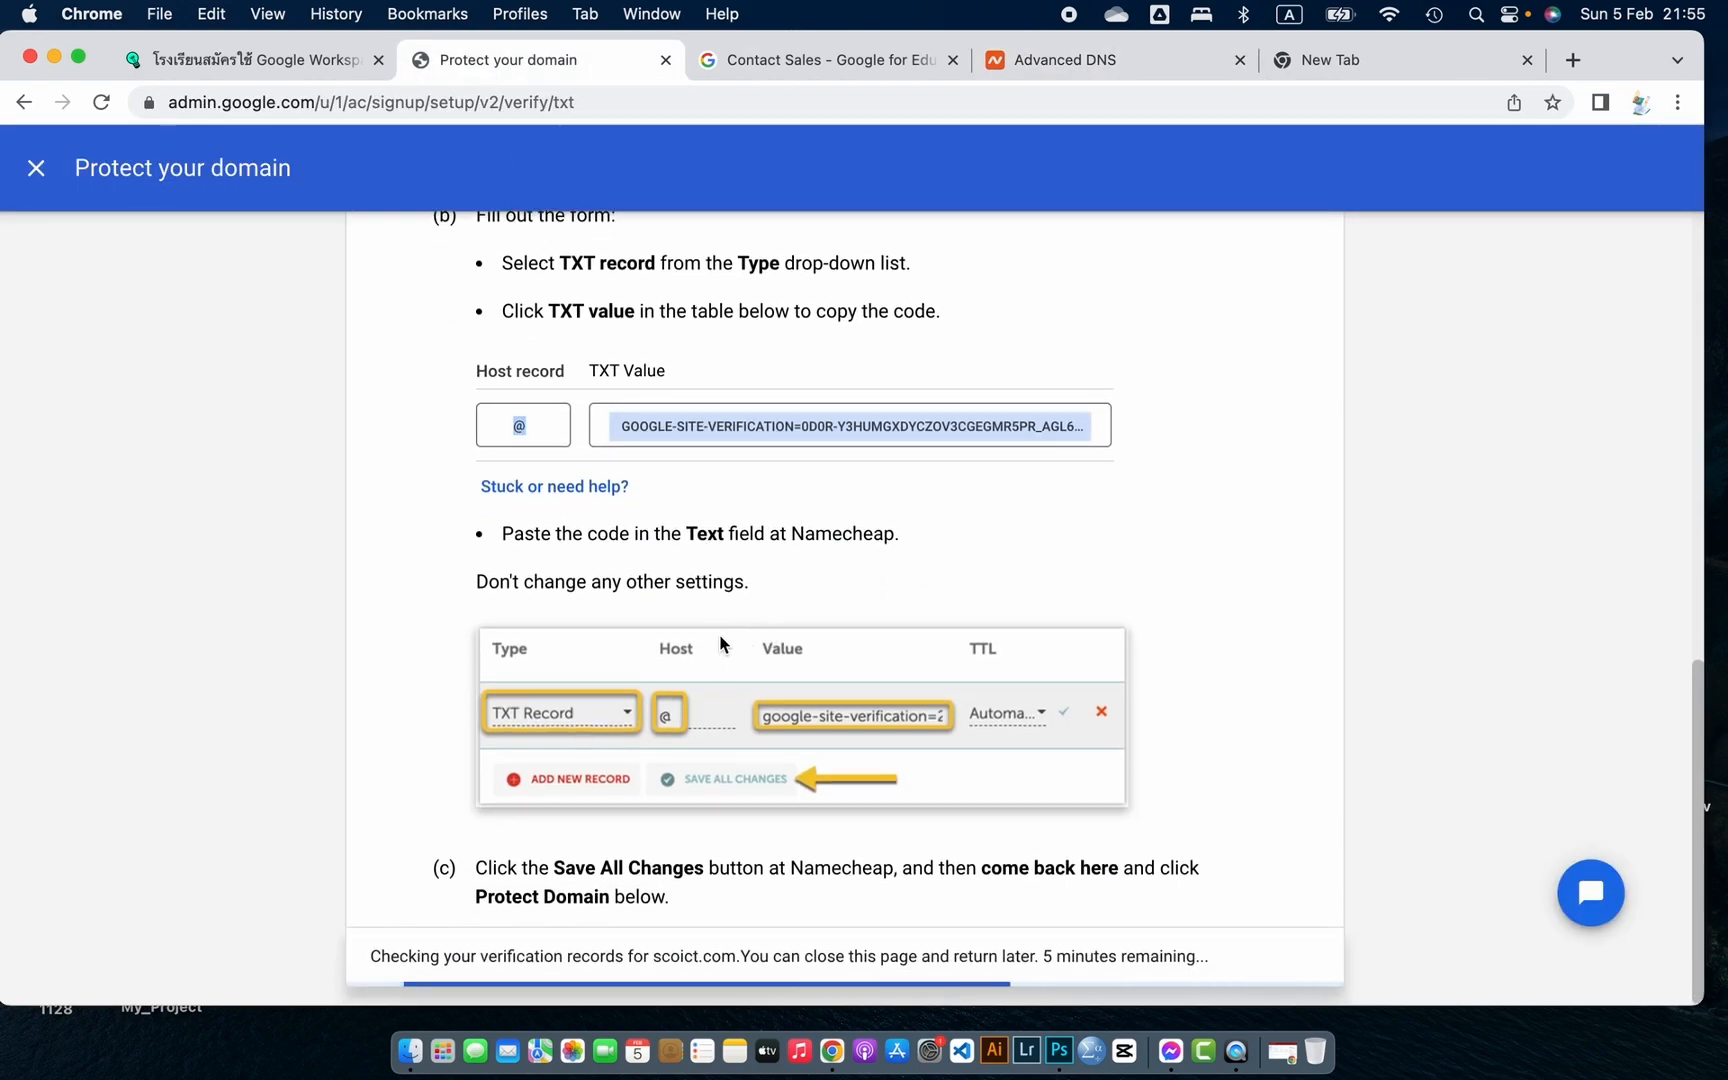
# Close the Protect your domain overlay and open Create new users from Getting started.
pyautogui.click(38, 169)
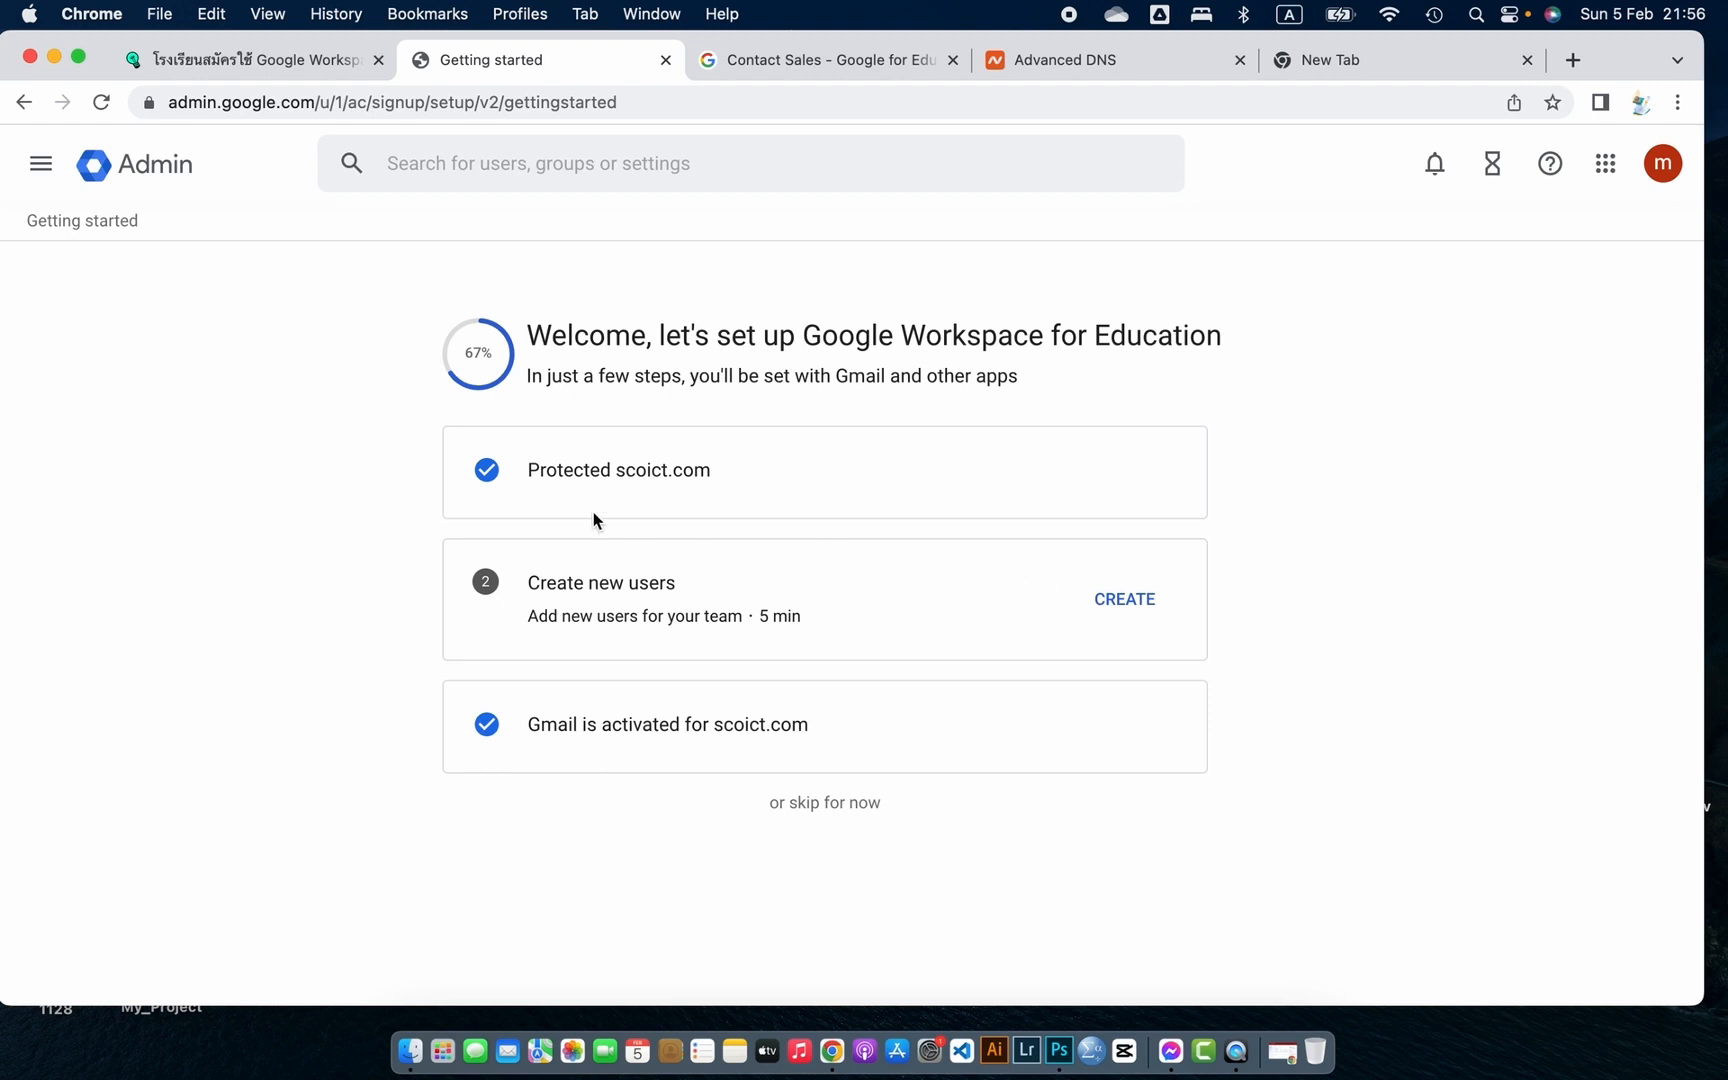
pyautogui.click(1131, 604)
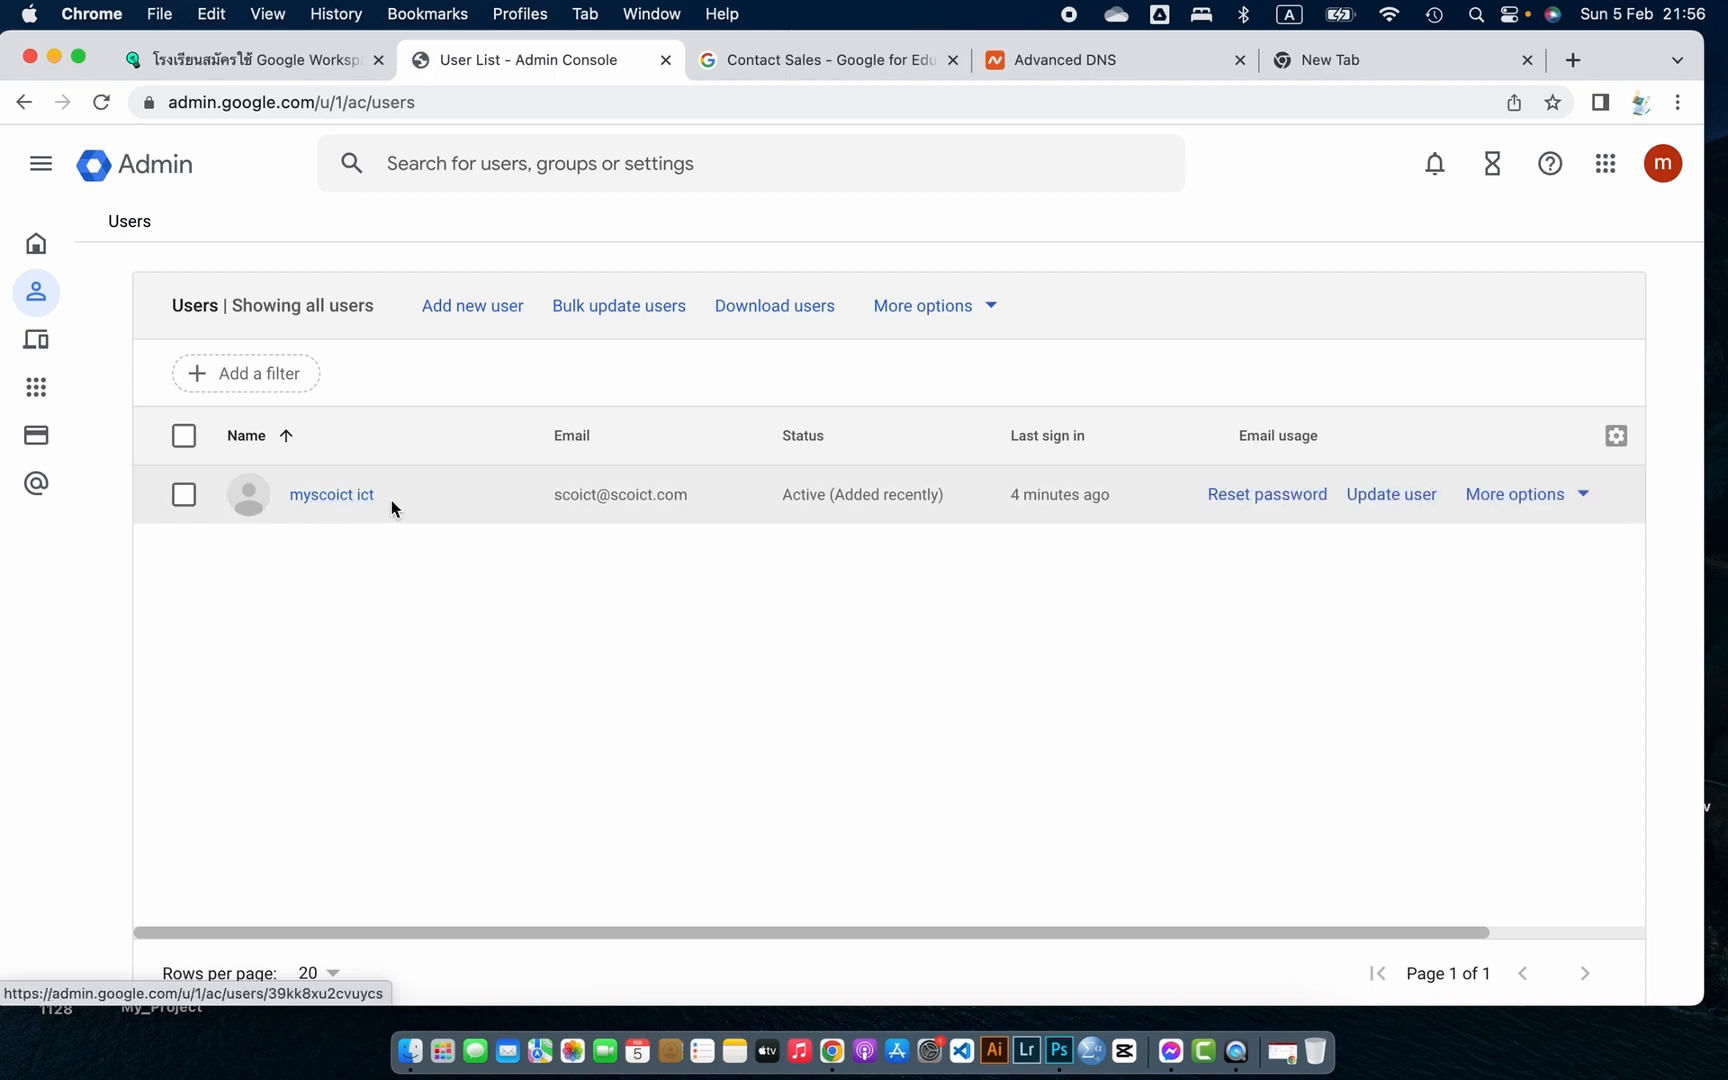
# Fill in the new user's first and last name, keeping an automatically generated password.
pyautogui.click(465, 308)
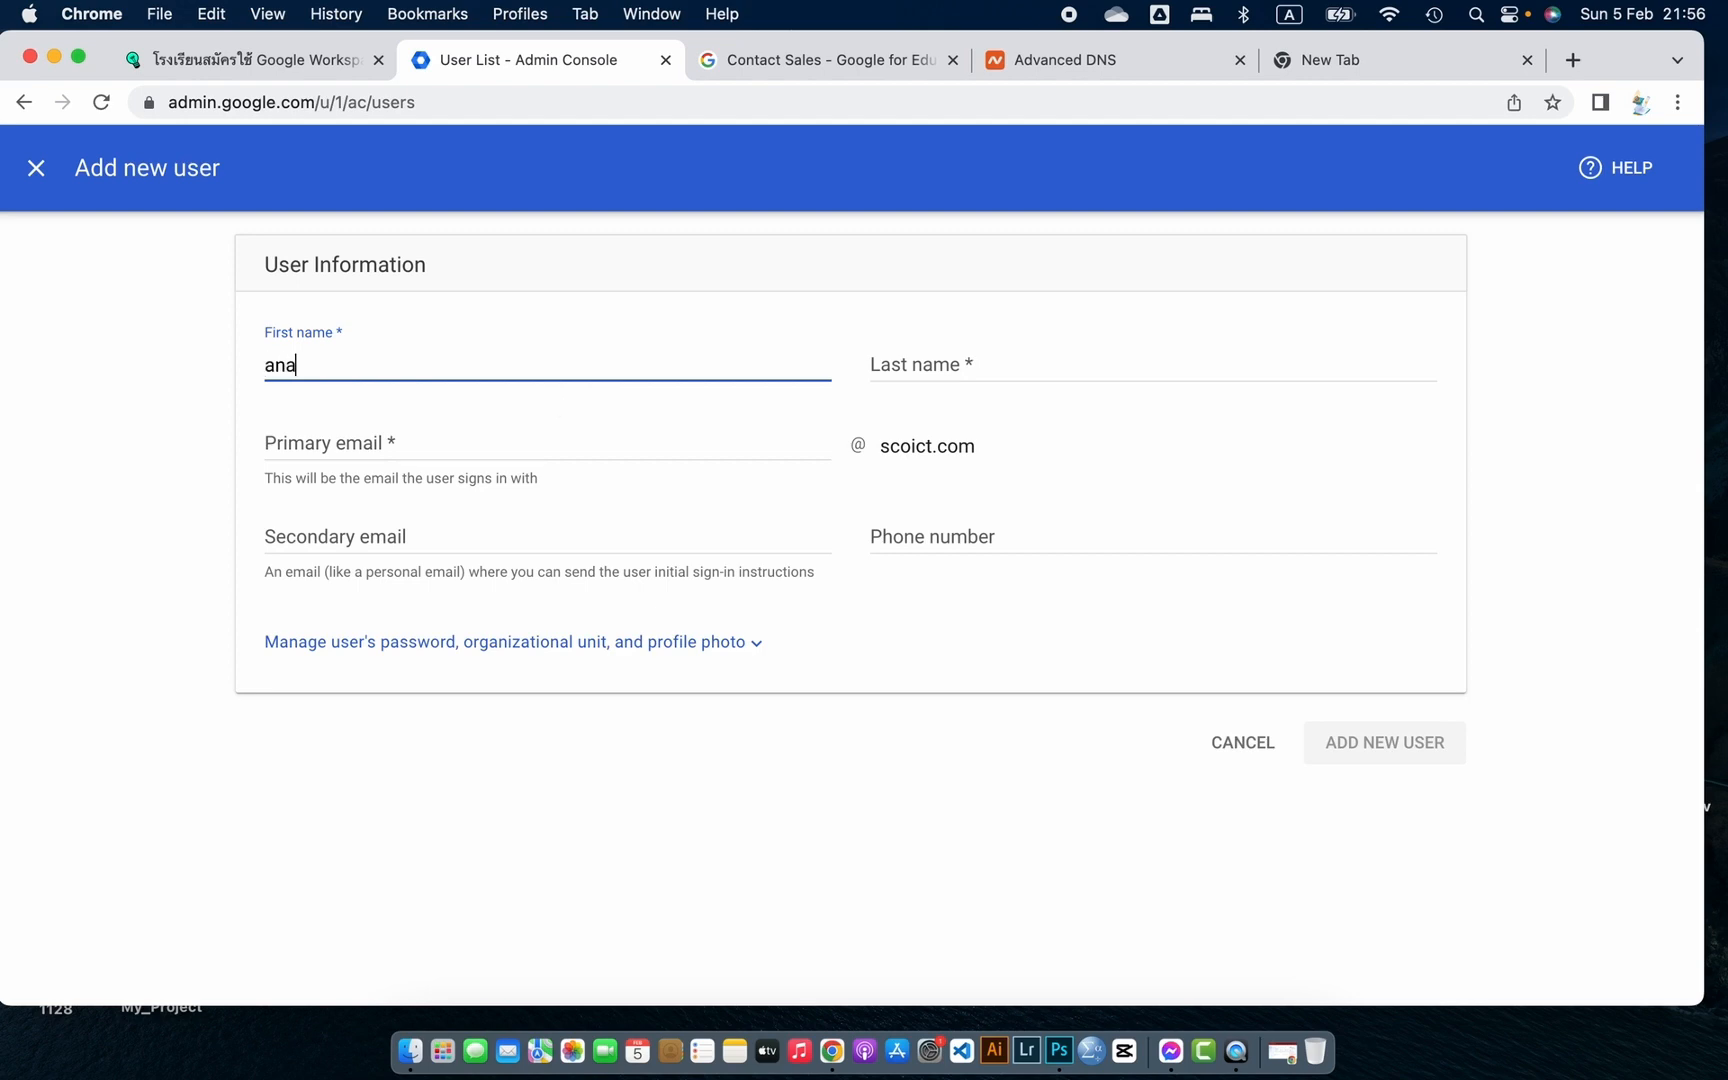
pyautogui.press('Tab')
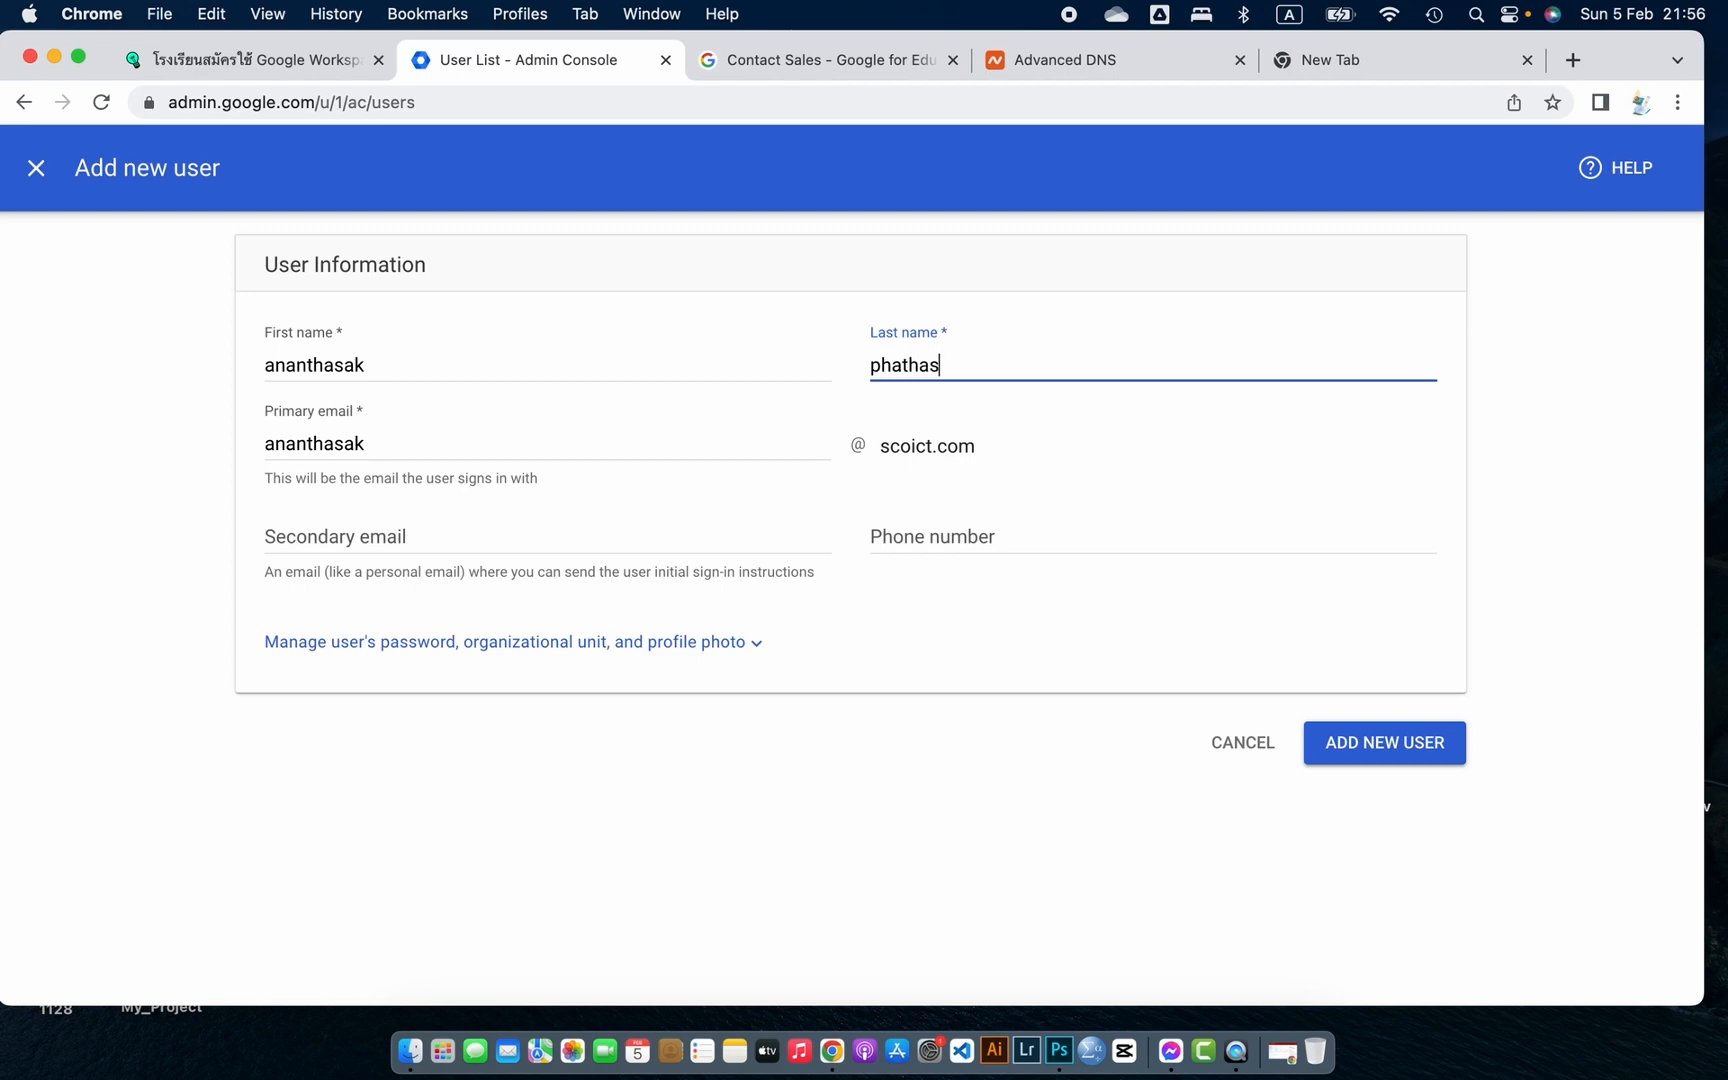
pyautogui.press('Tab')
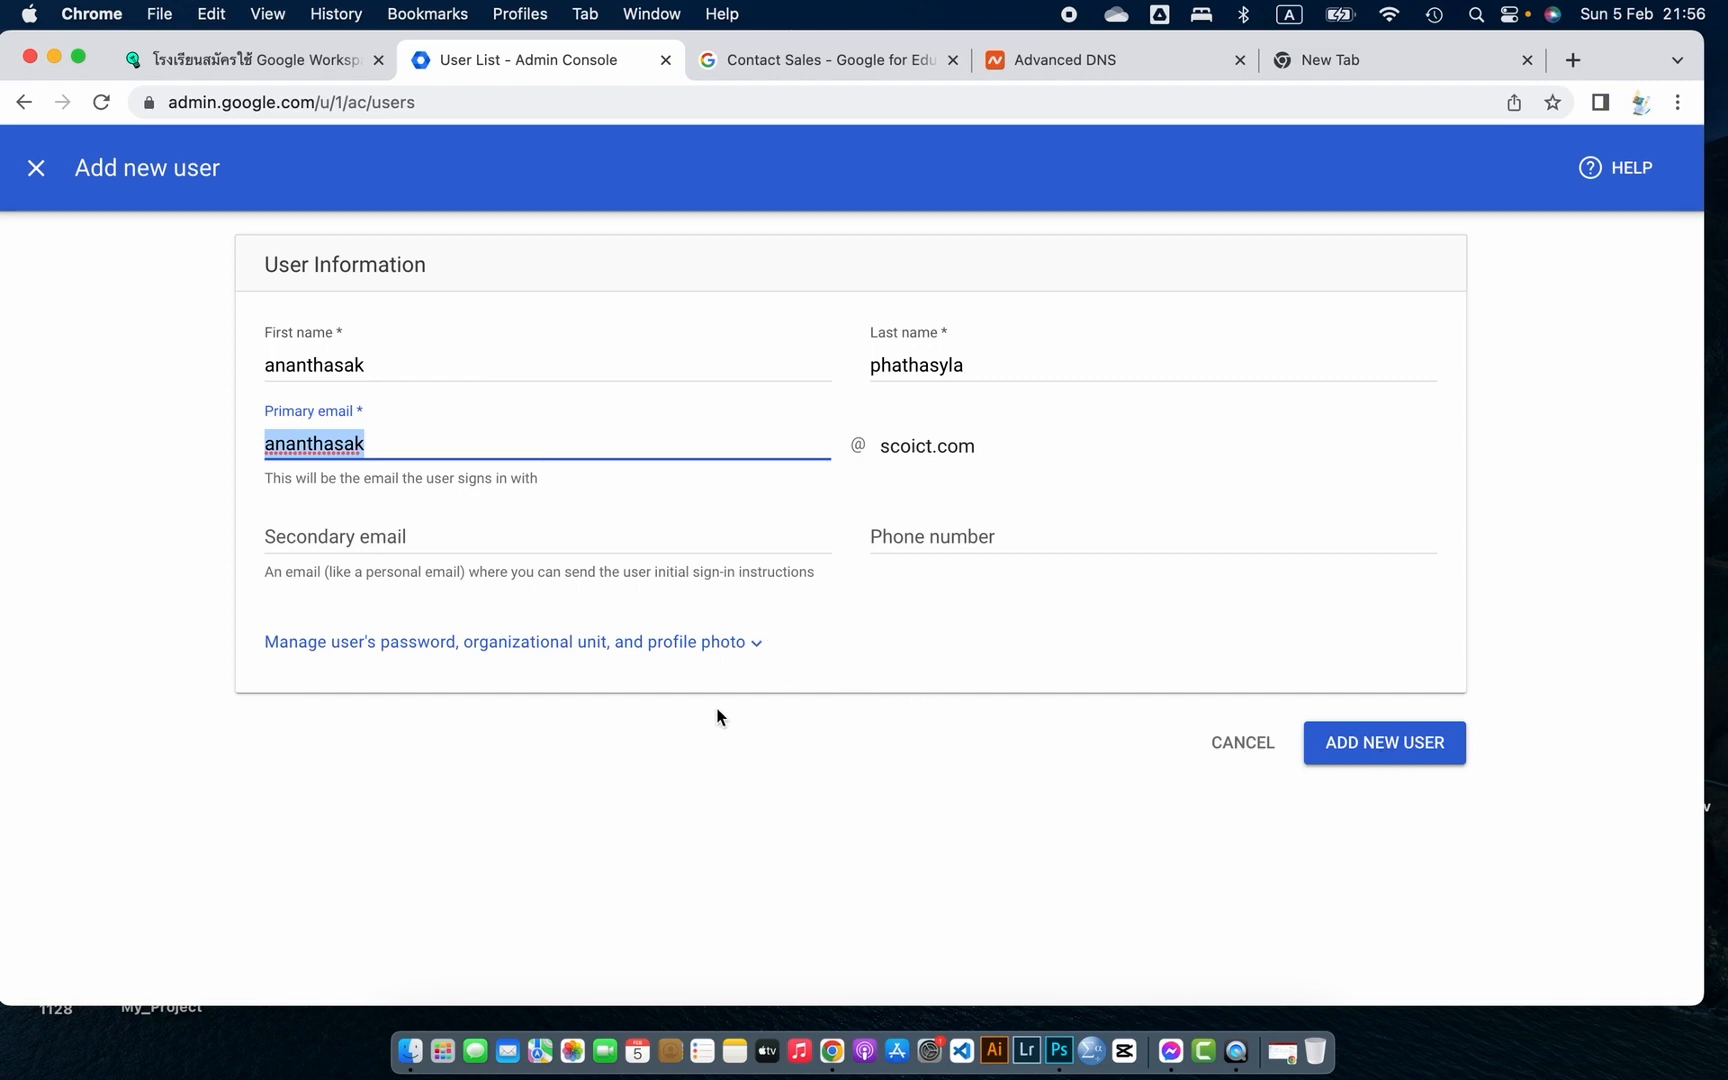
pyautogui.click(709, 660)
pyautogui.scroll(-2, 443, 857)
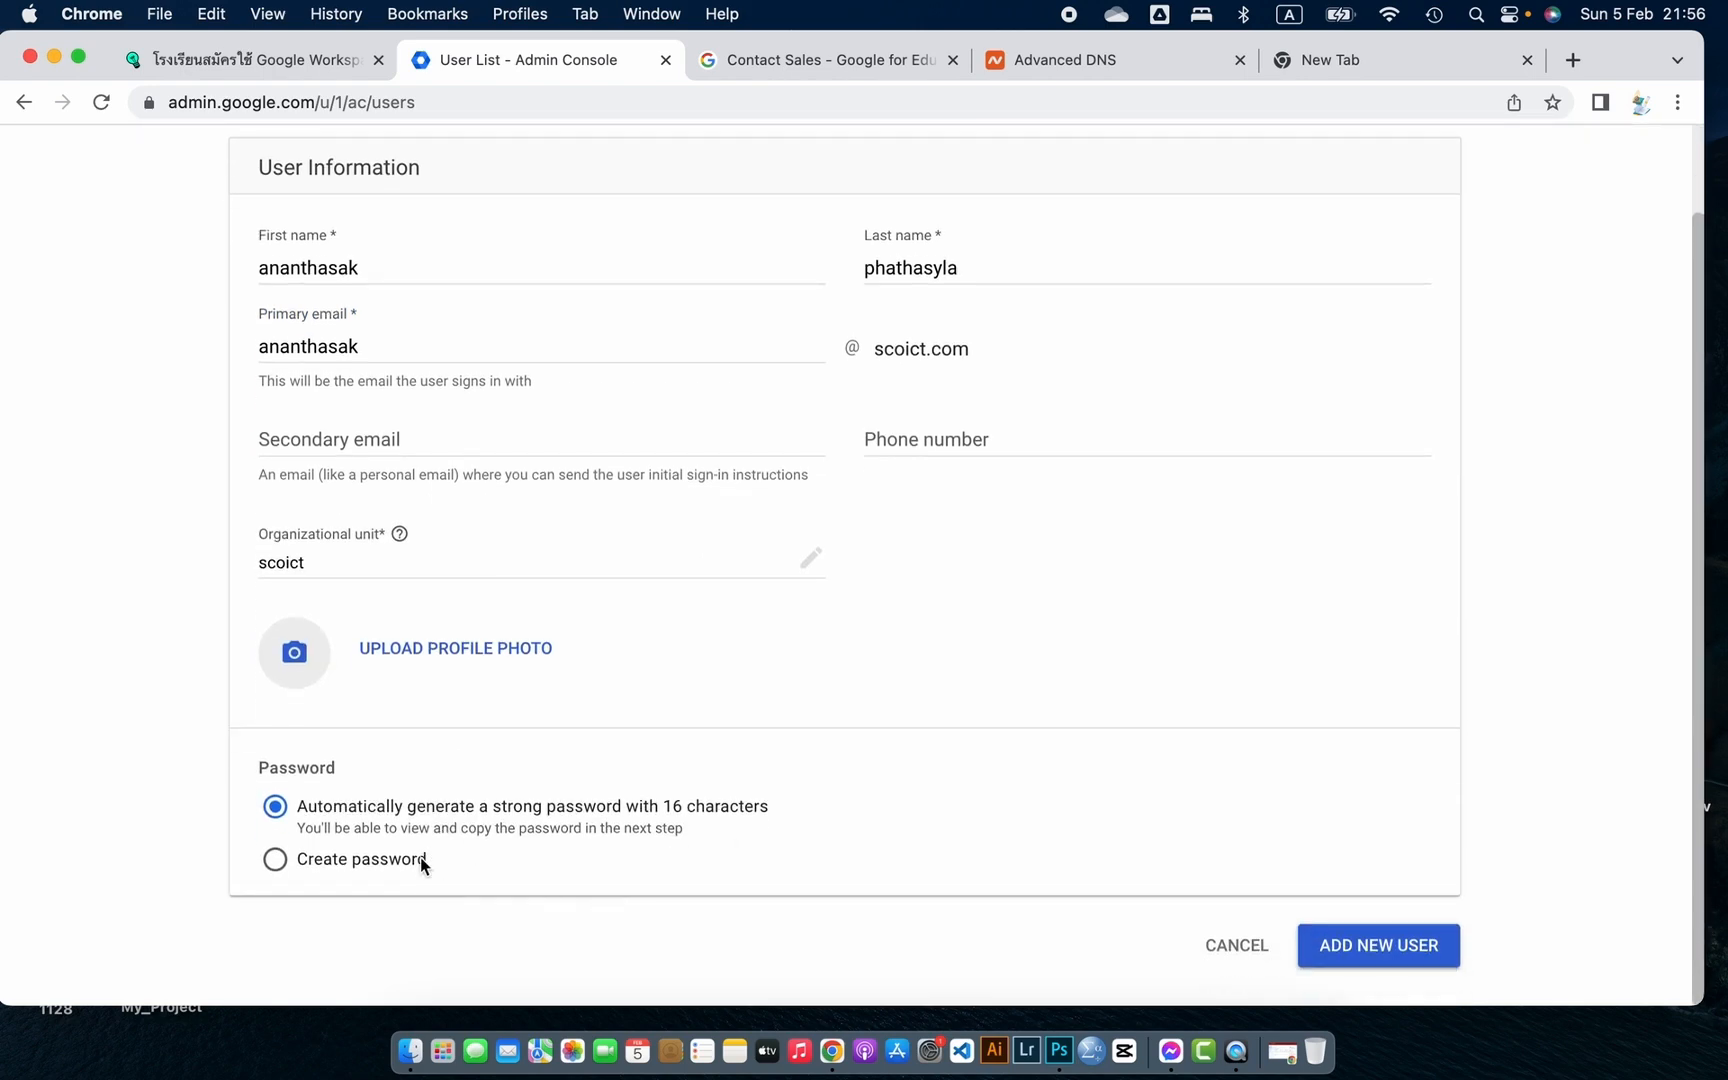
pyautogui.click(420, 857)
pyautogui.scroll(-2, 470, 893)
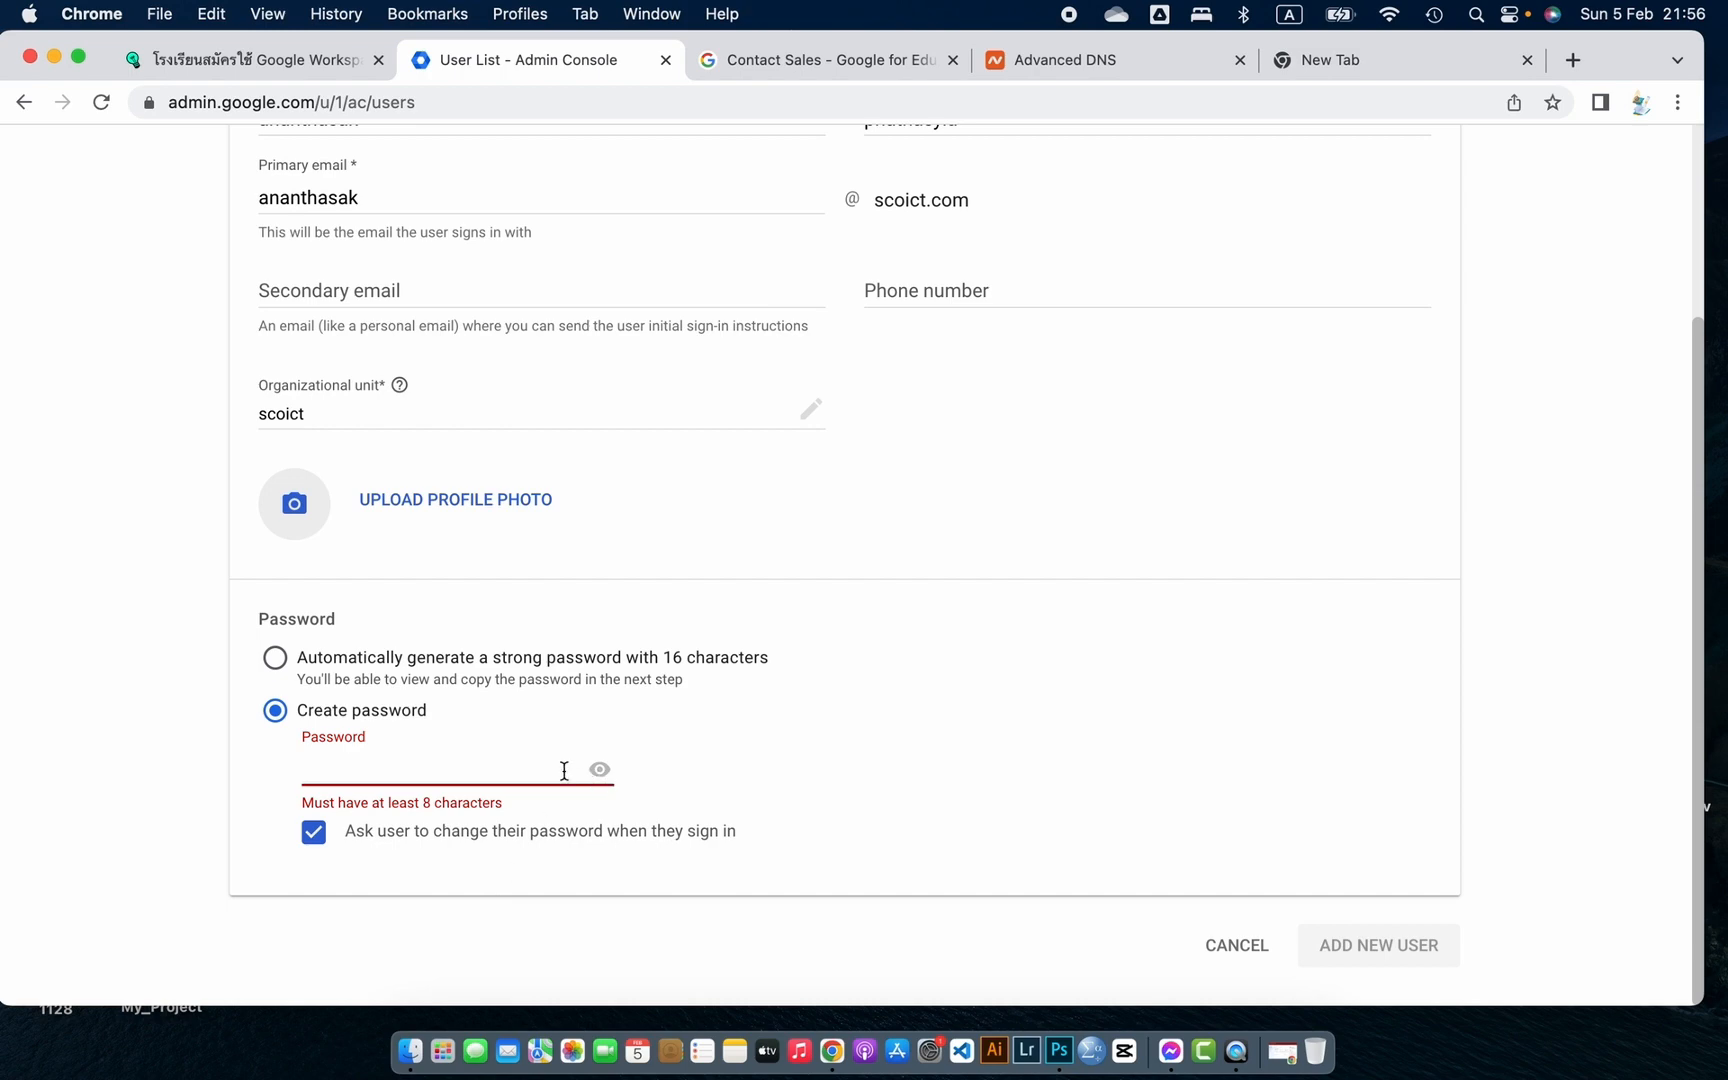
pyautogui.write('a')
pyautogui.press('BackSpace')
pyautogui.click(381, 668)
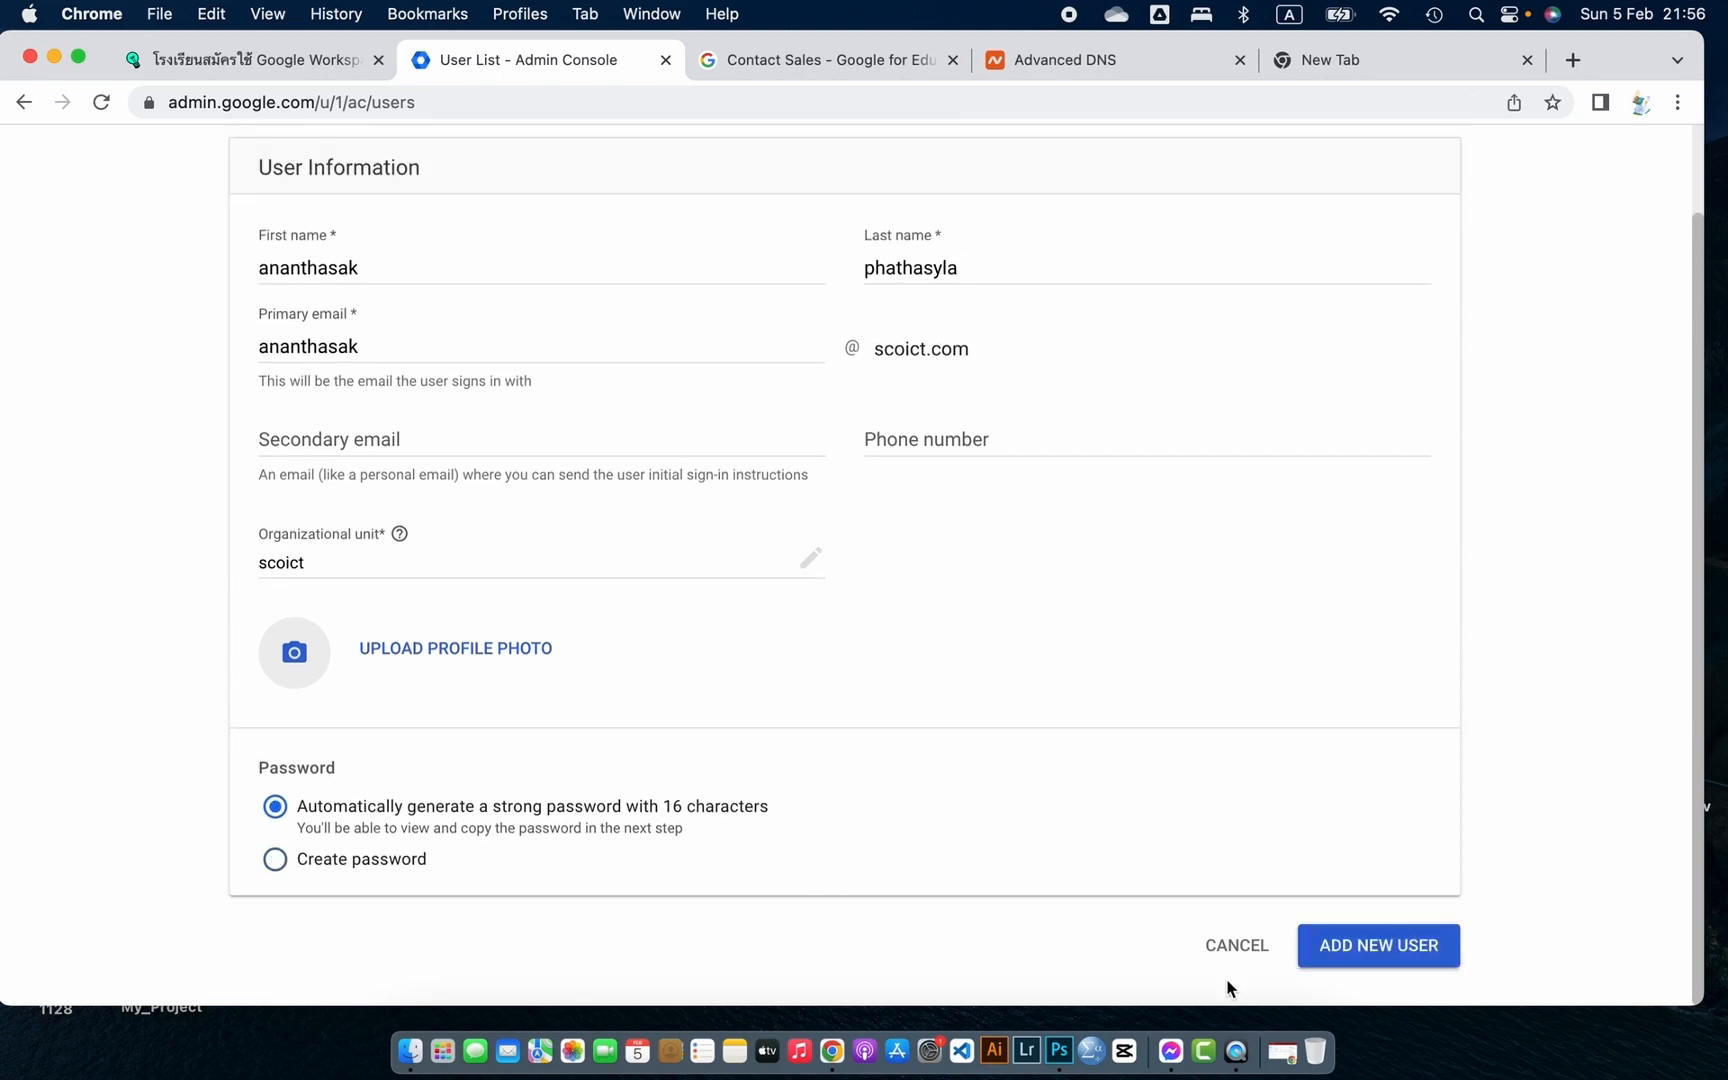
# Add the user, view the generated 16-character password, and close the confirmation dialogs.
pyautogui.click(1373, 950)
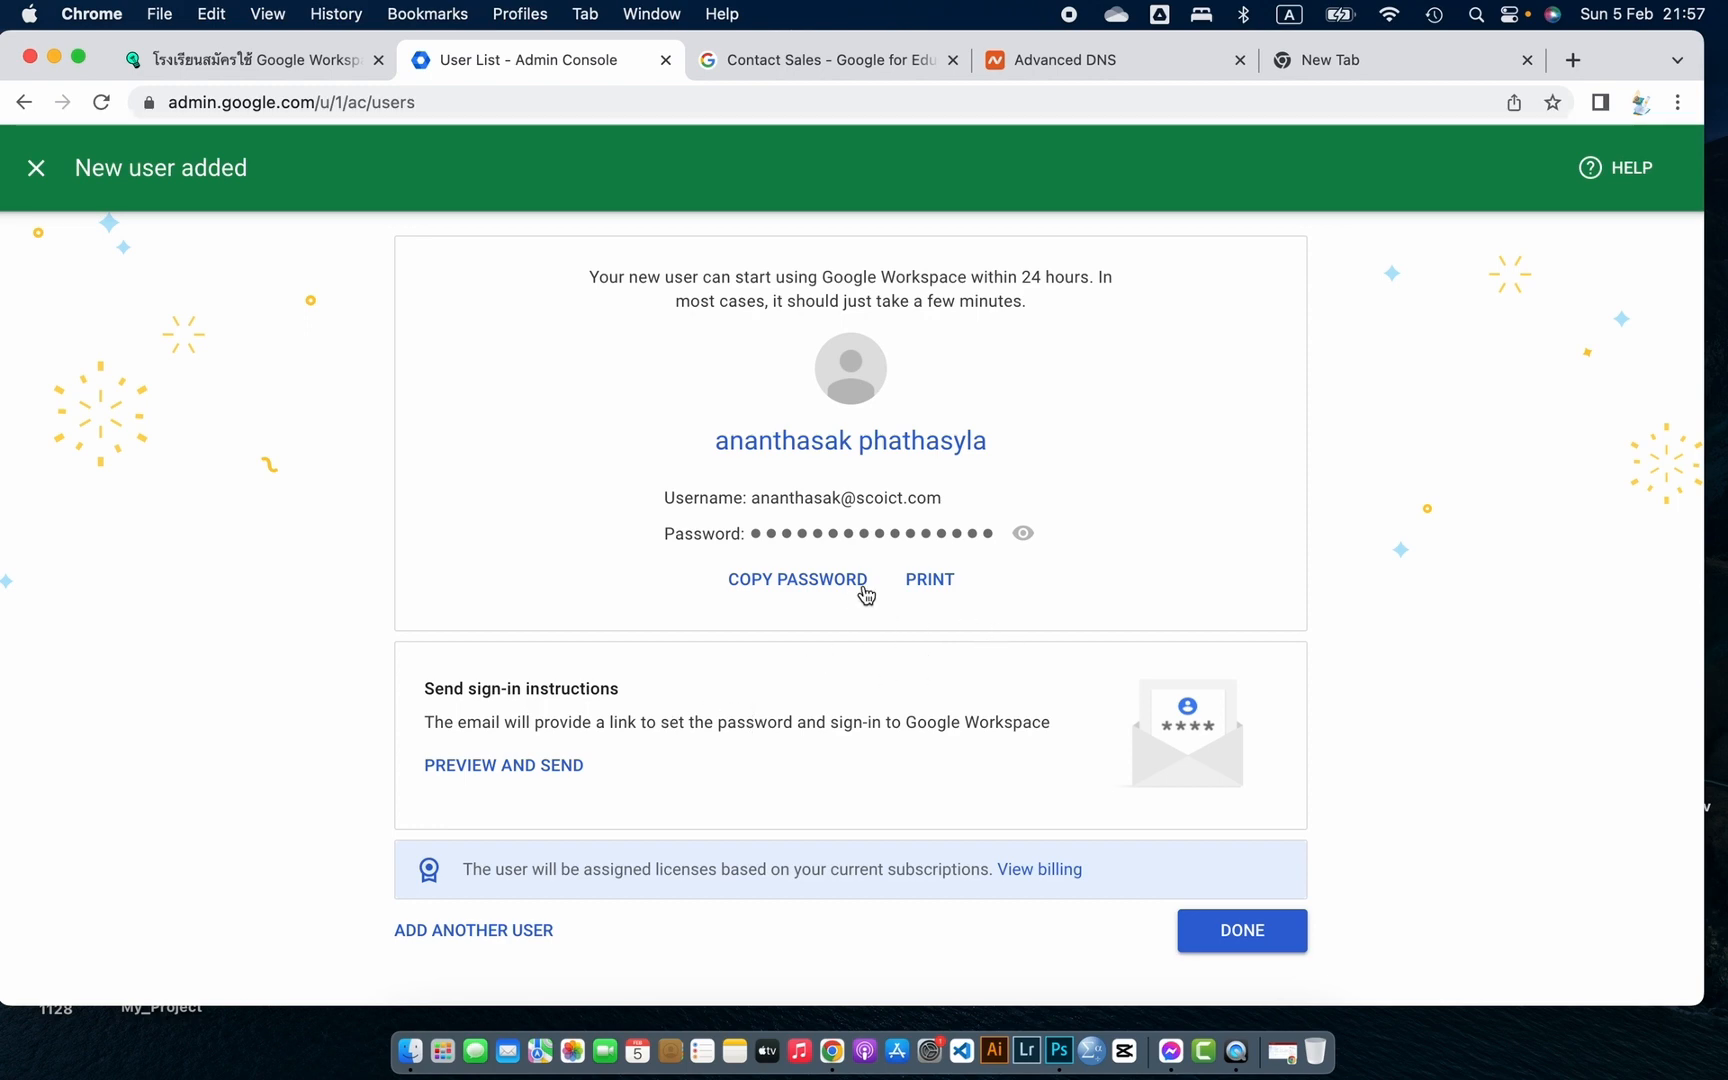
pyautogui.click(1024, 537)
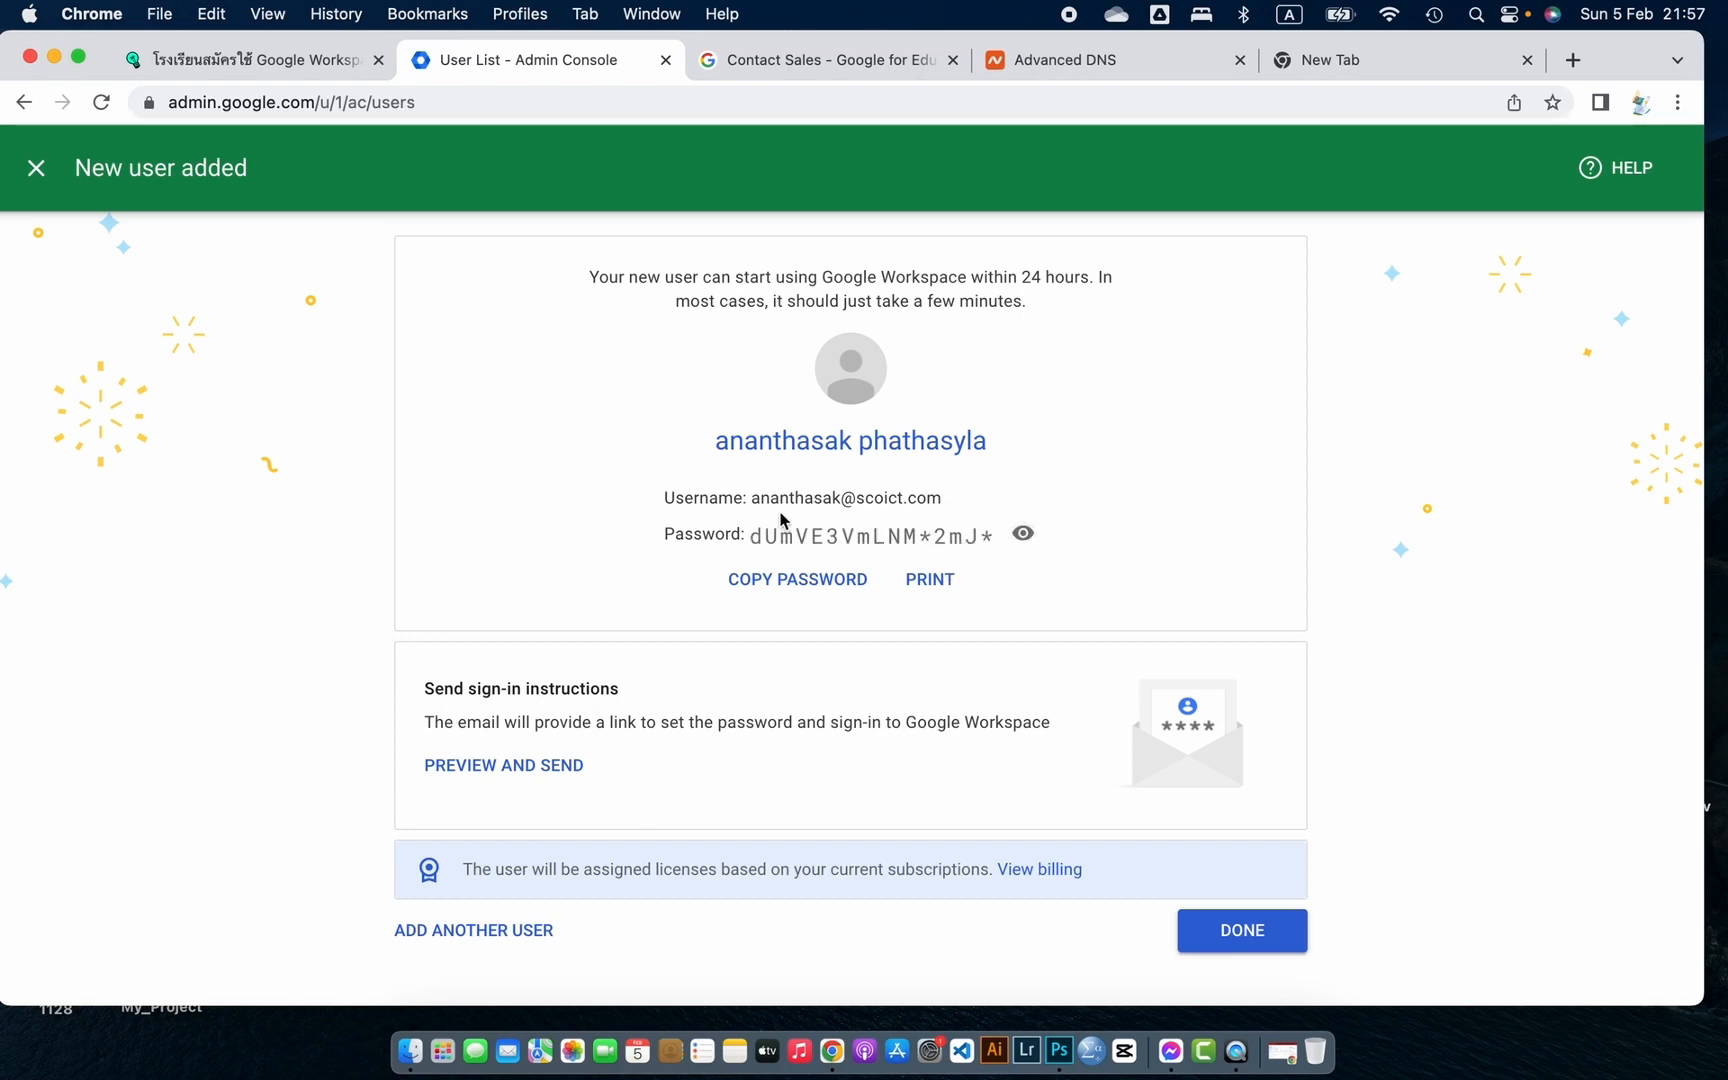
pyautogui.click(1023, 534)
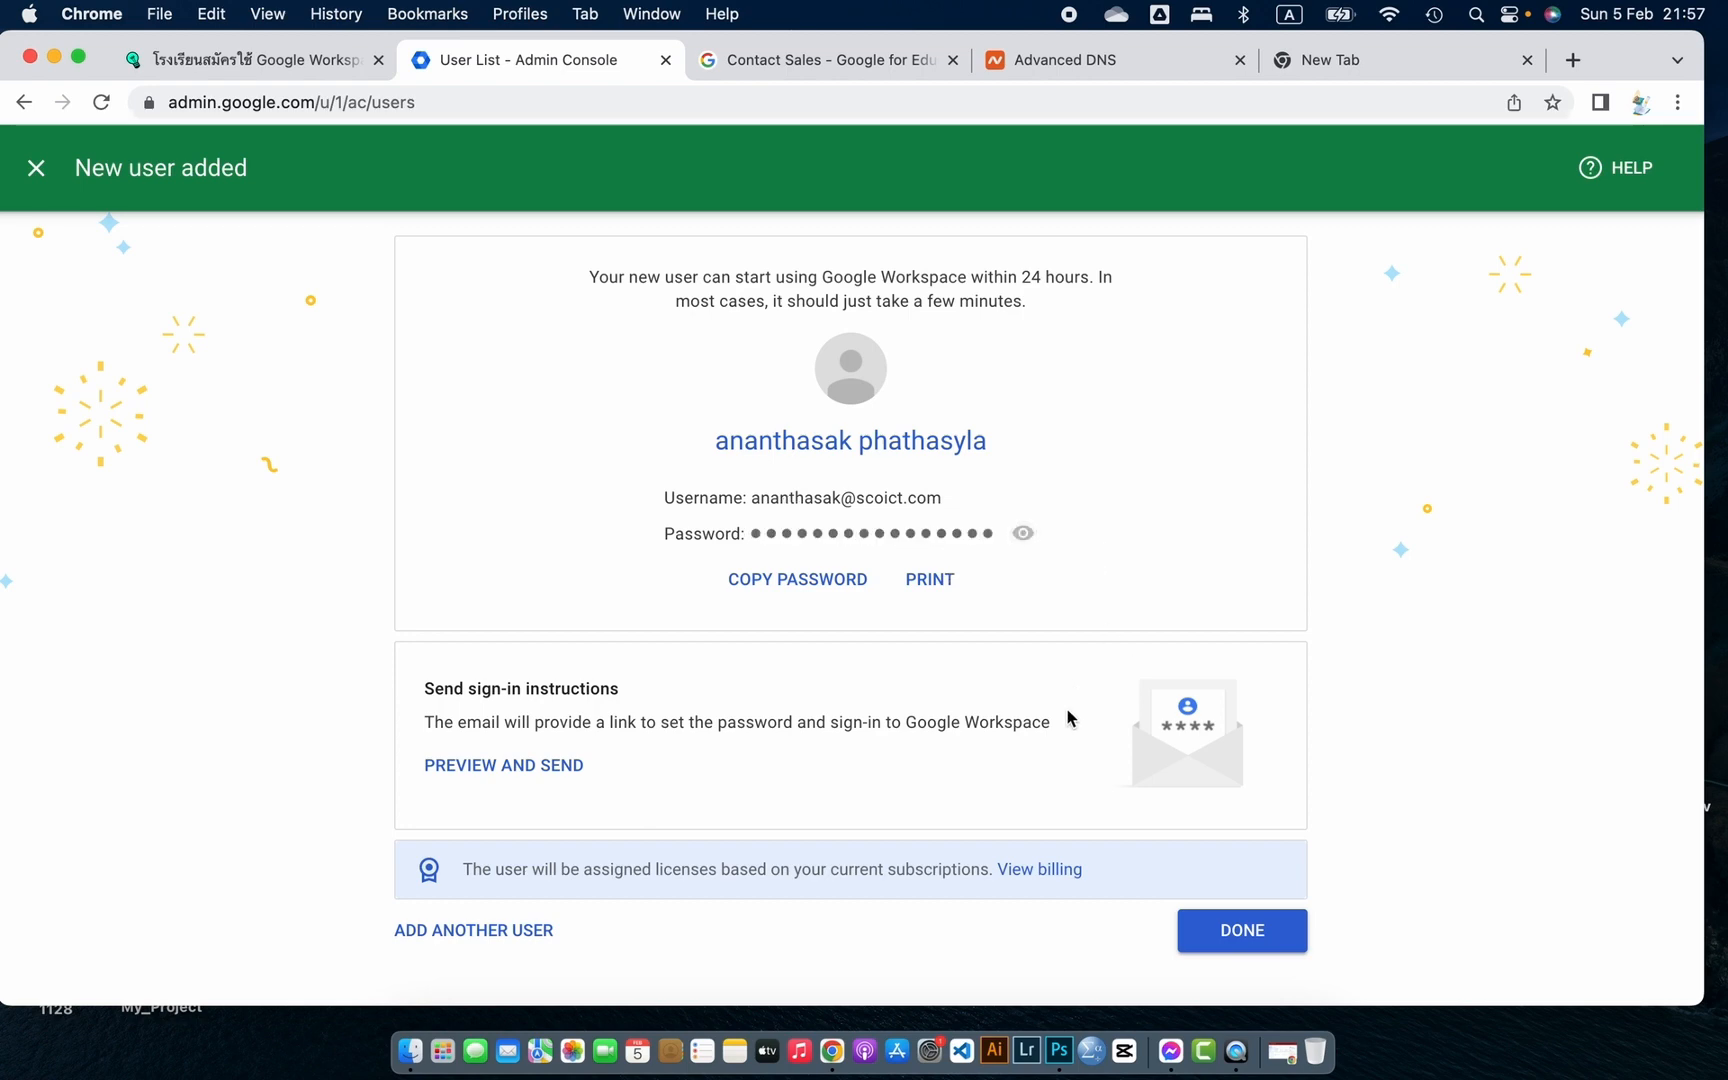
pyautogui.click(1244, 945)
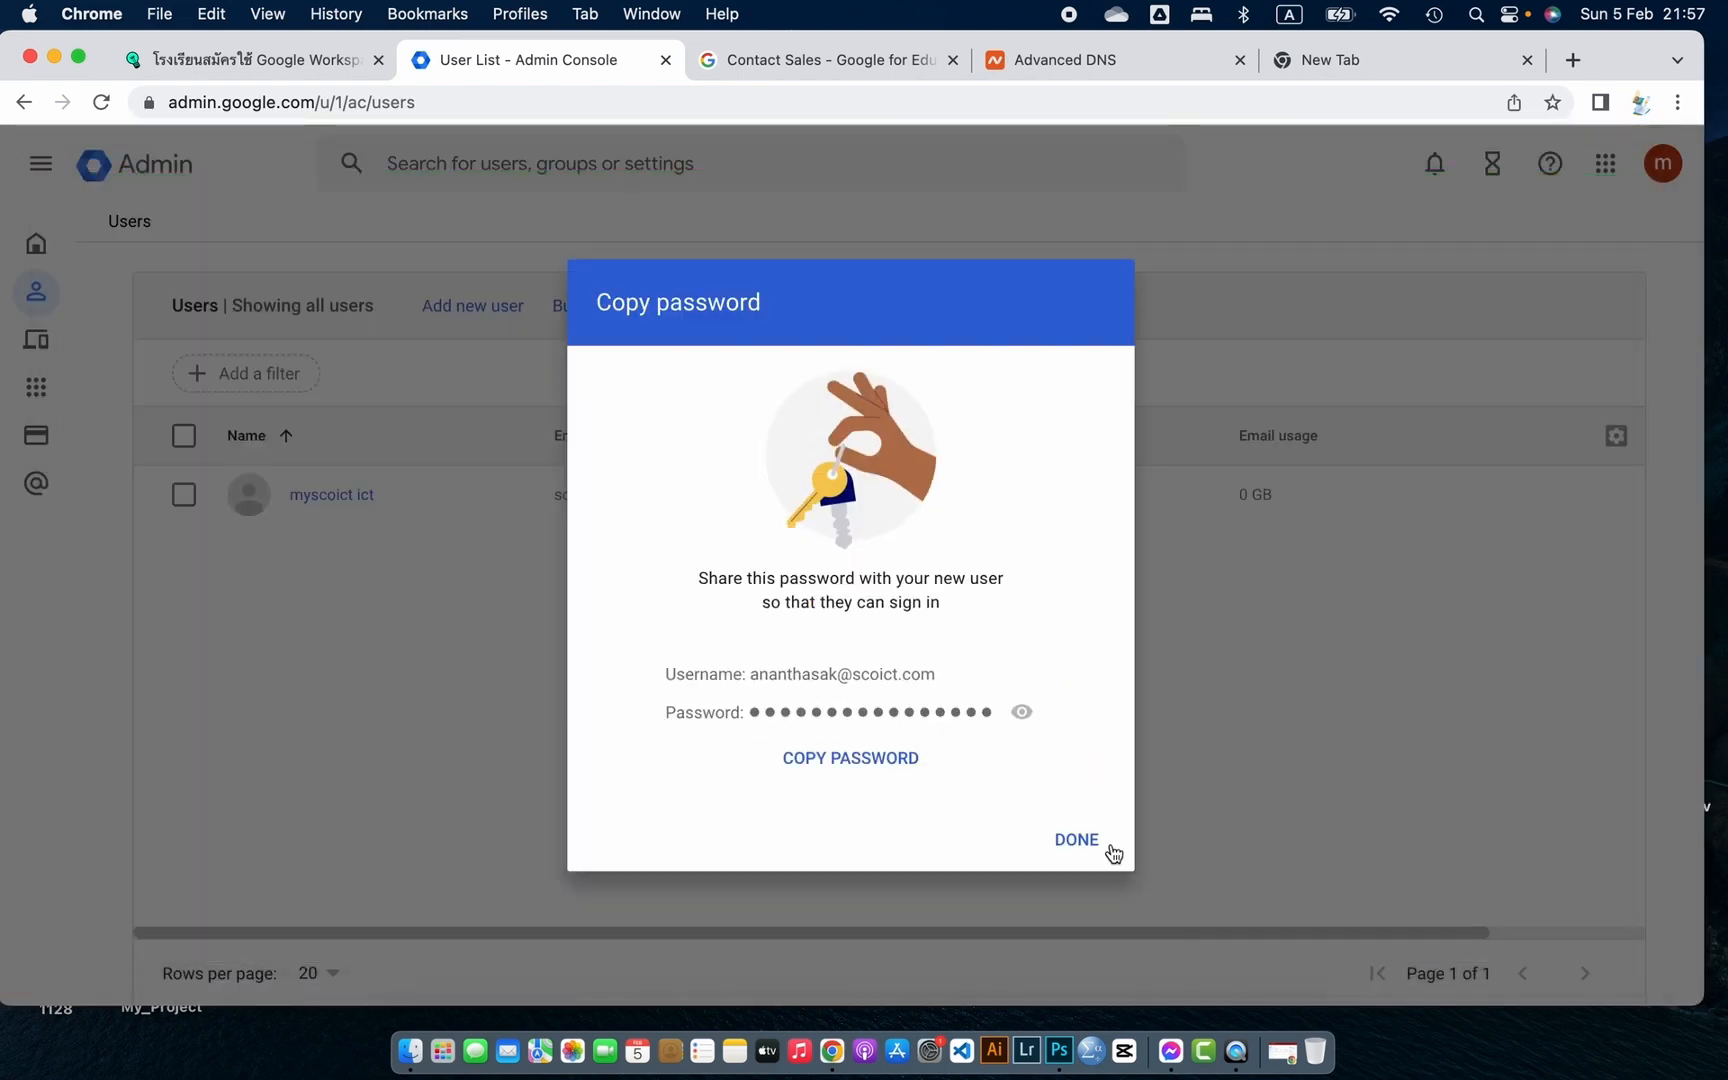
pyautogui.click(1097, 851)
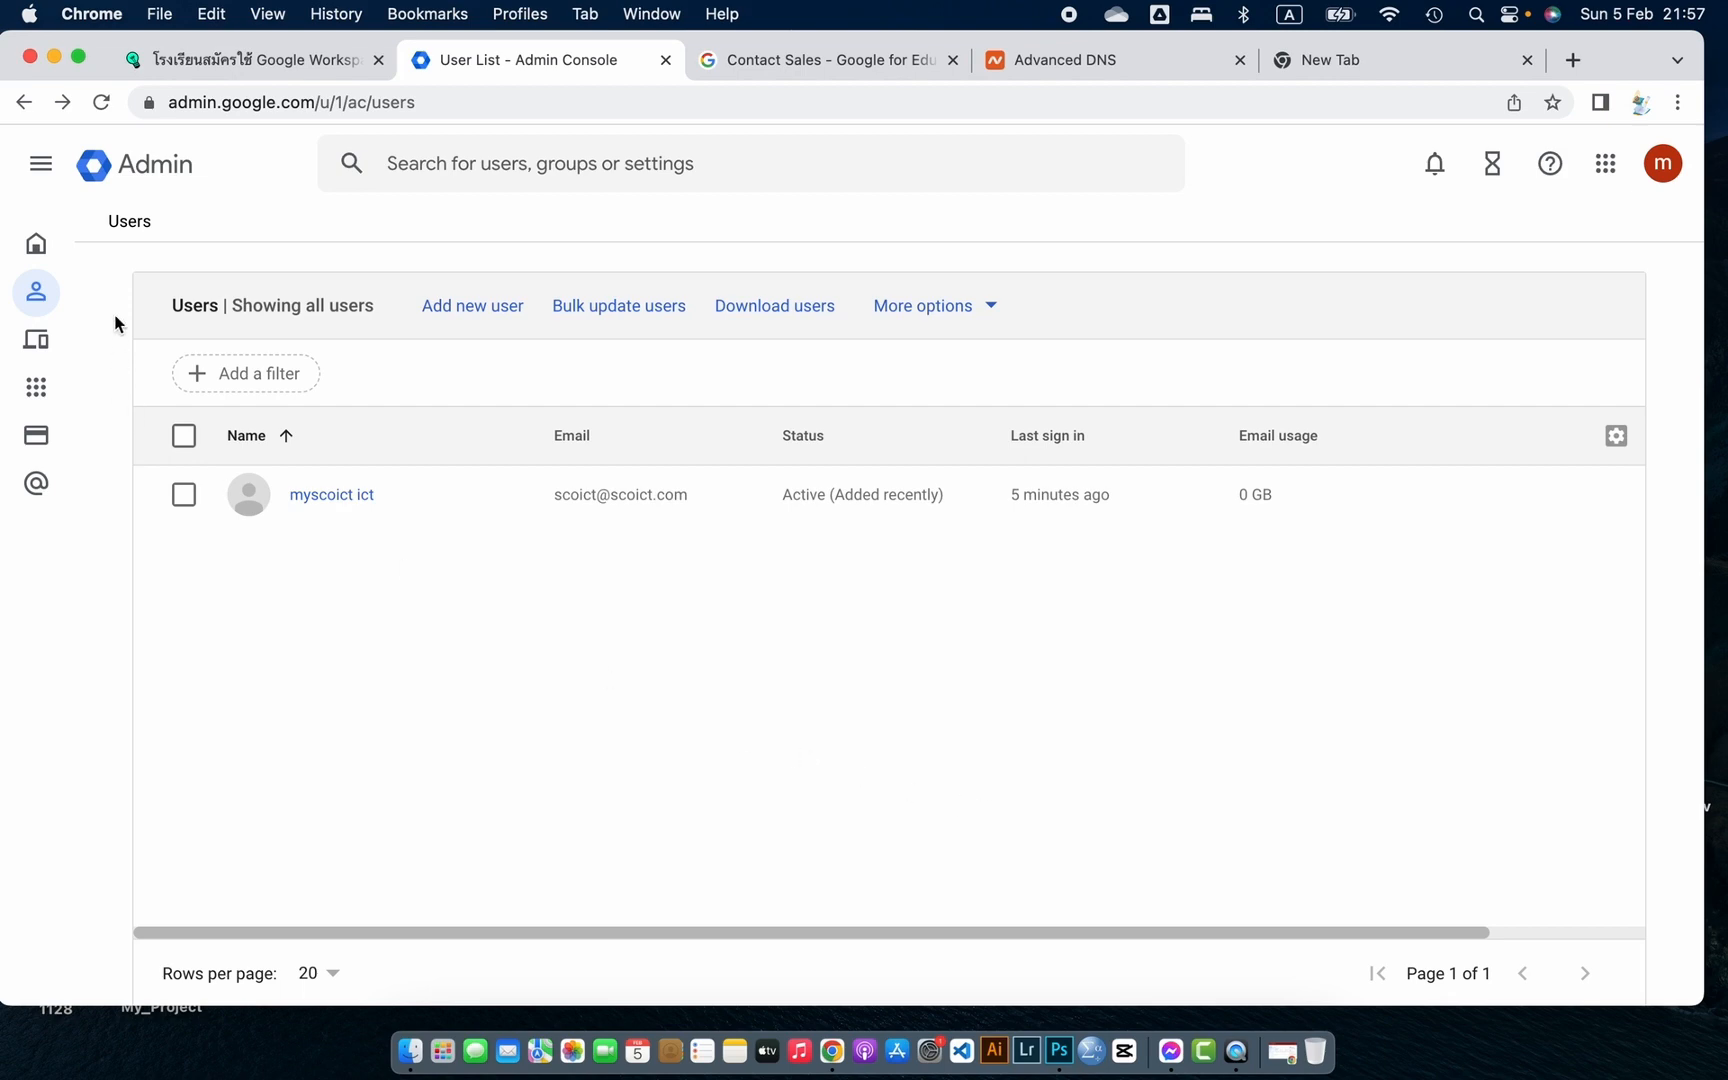
# Check the signed-in account and return to the Admin console home page.
pyautogui.hscroll(1, 1192, 500)
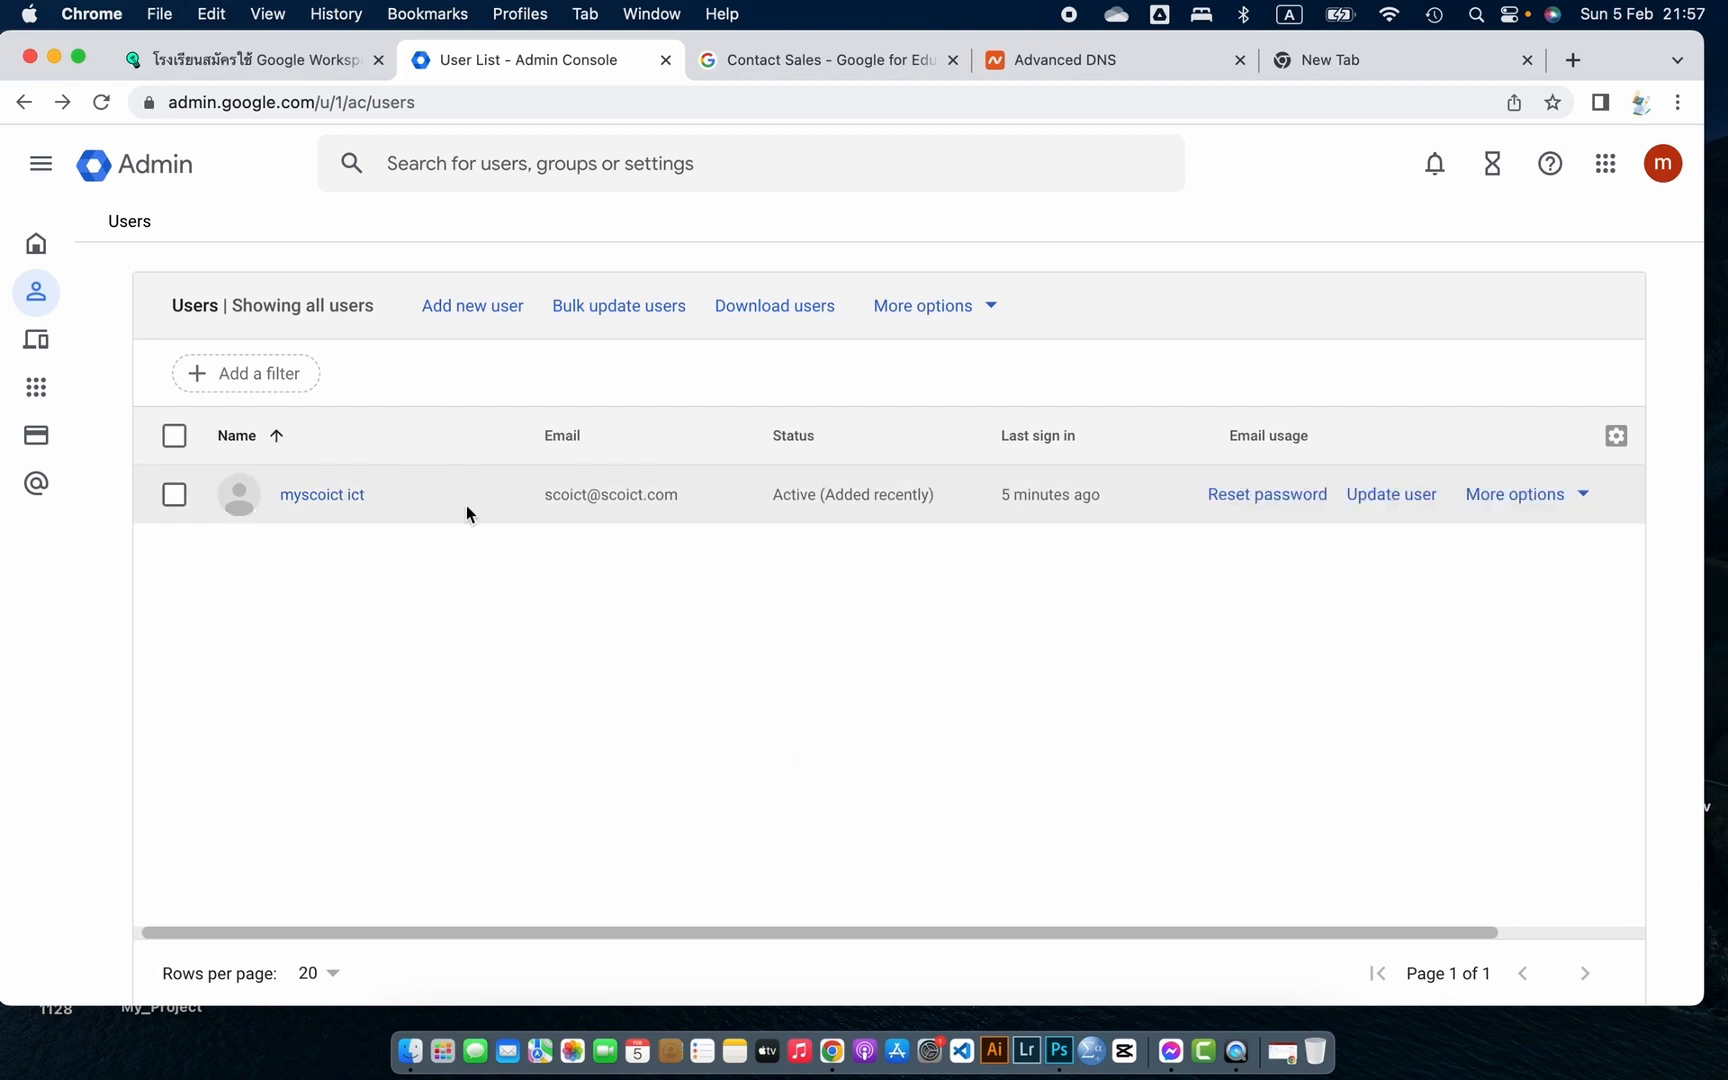
pyautogui.hscroll(3, 549, 508)
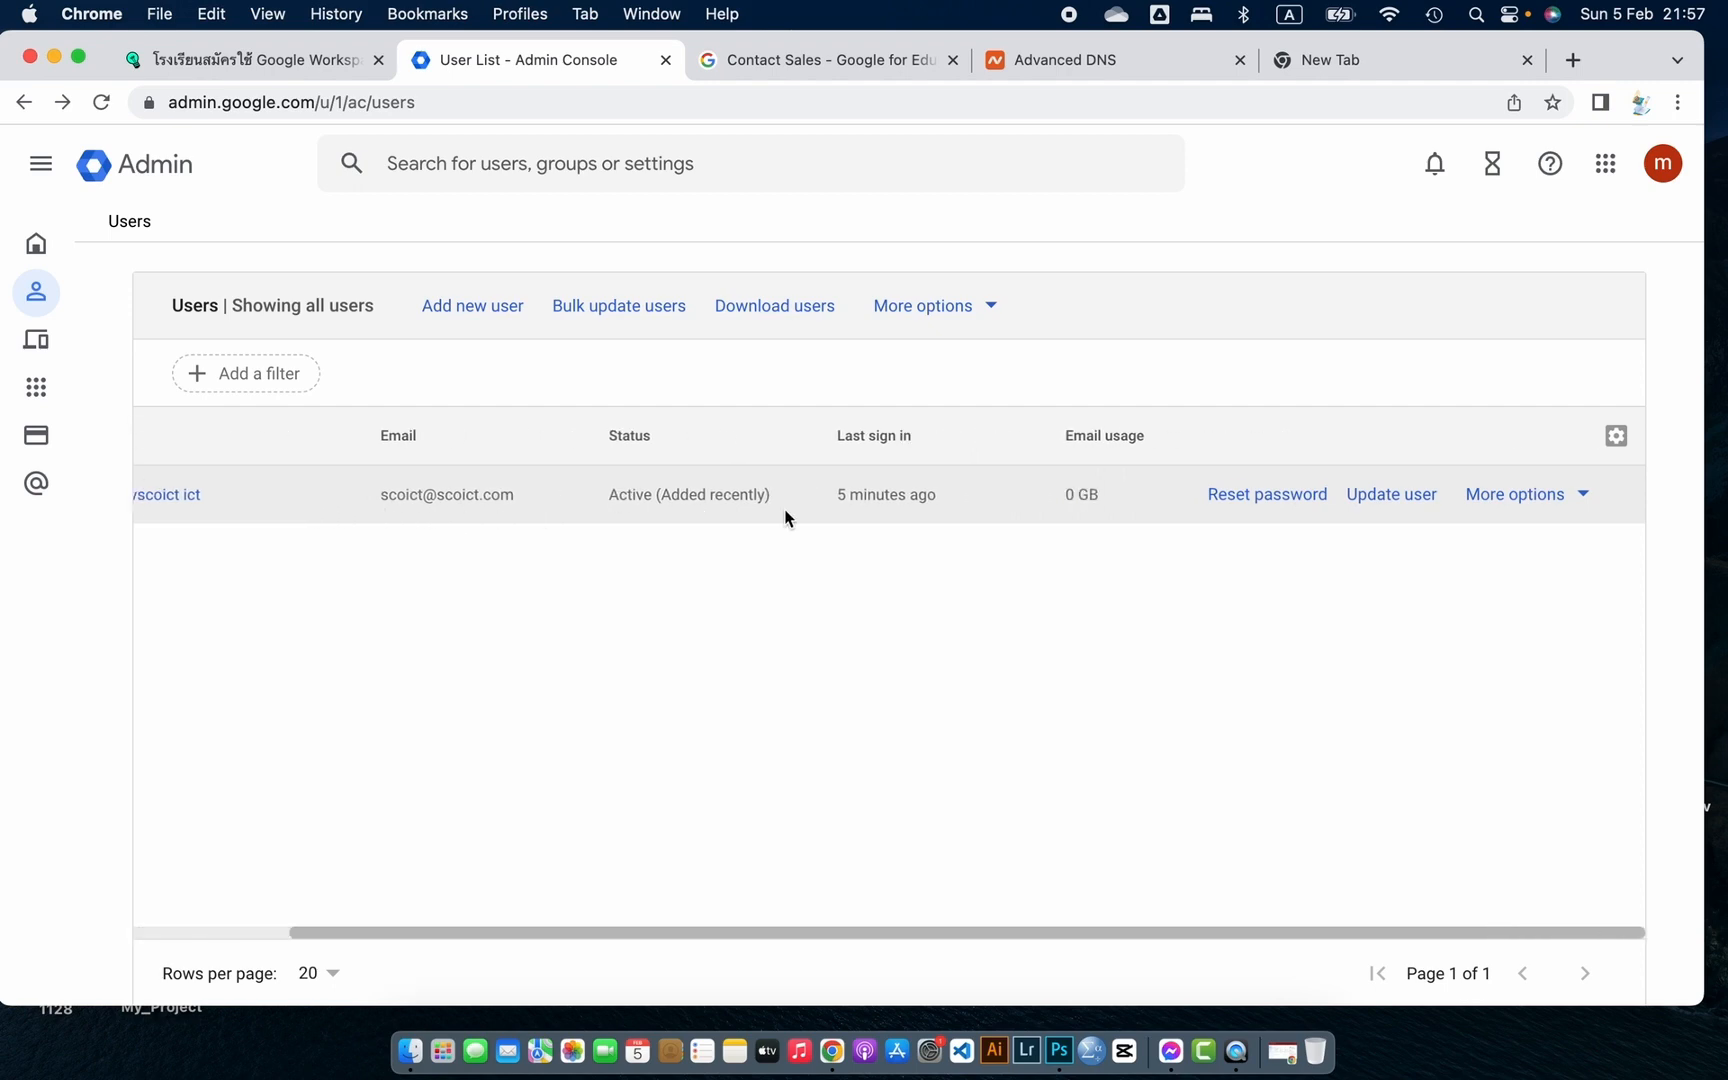
pyautogui.click(1662, 176)
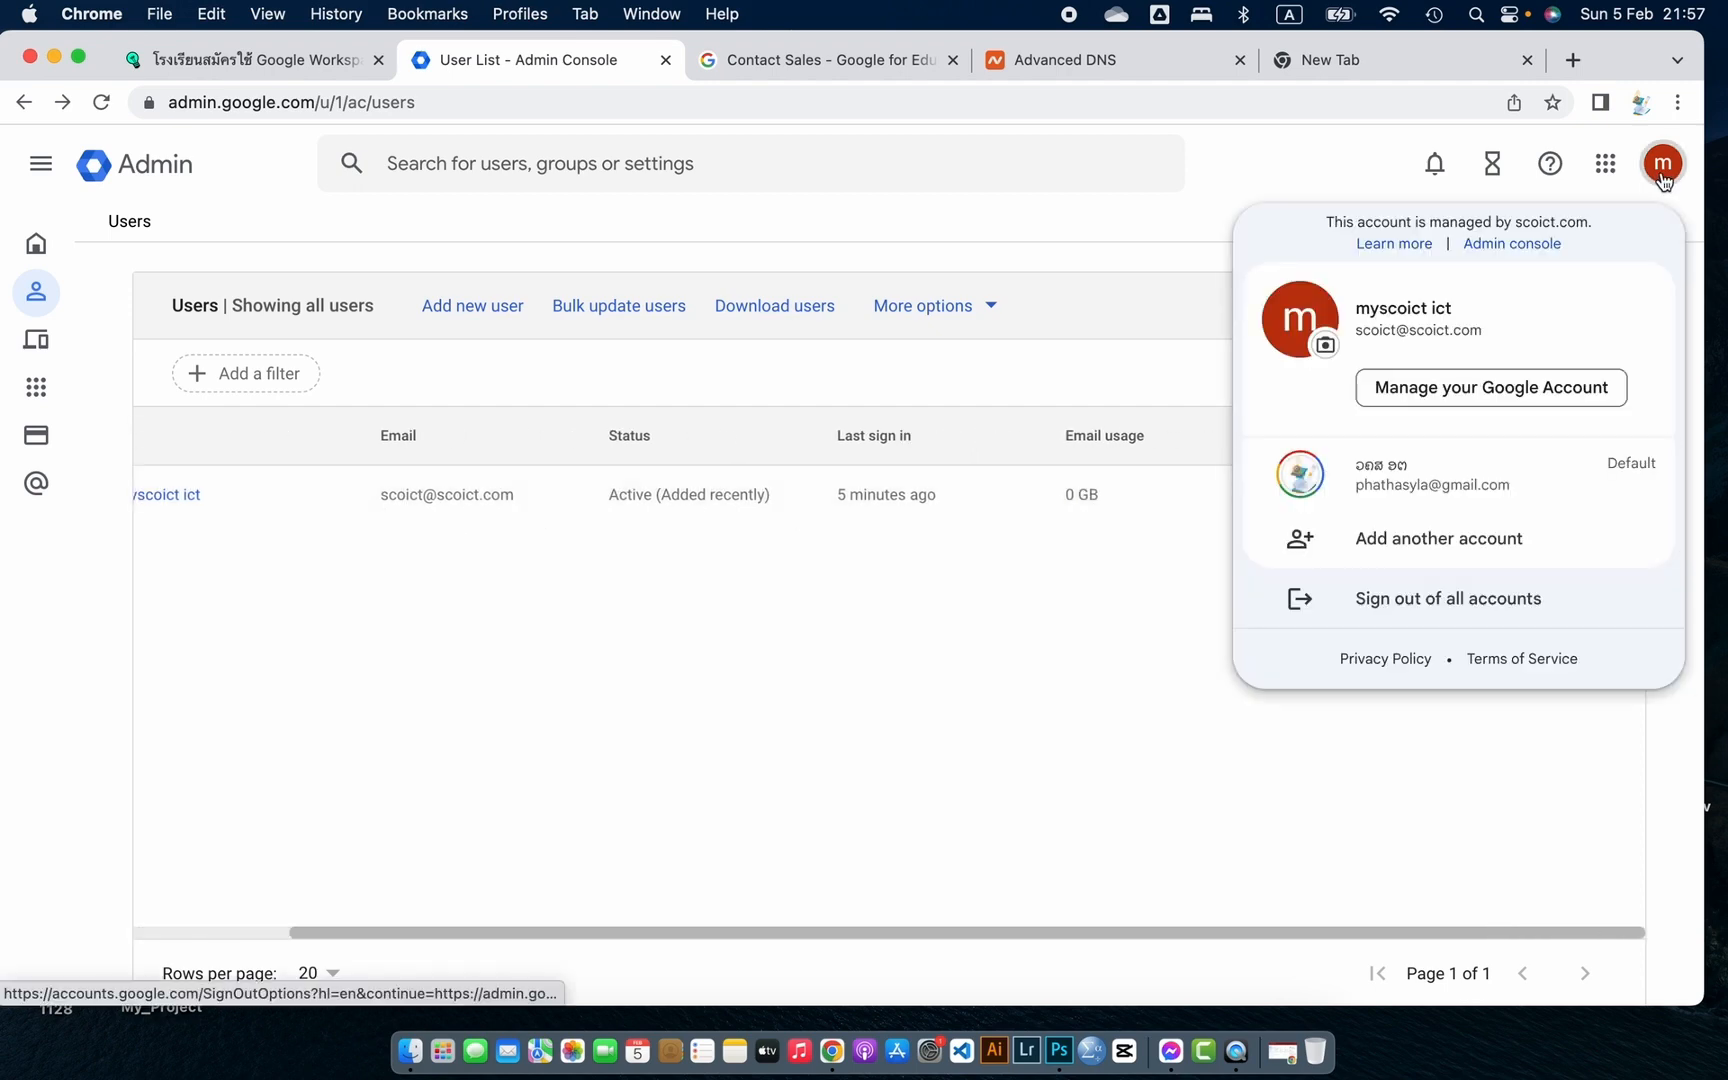
pyautogui.click(1662, 176)
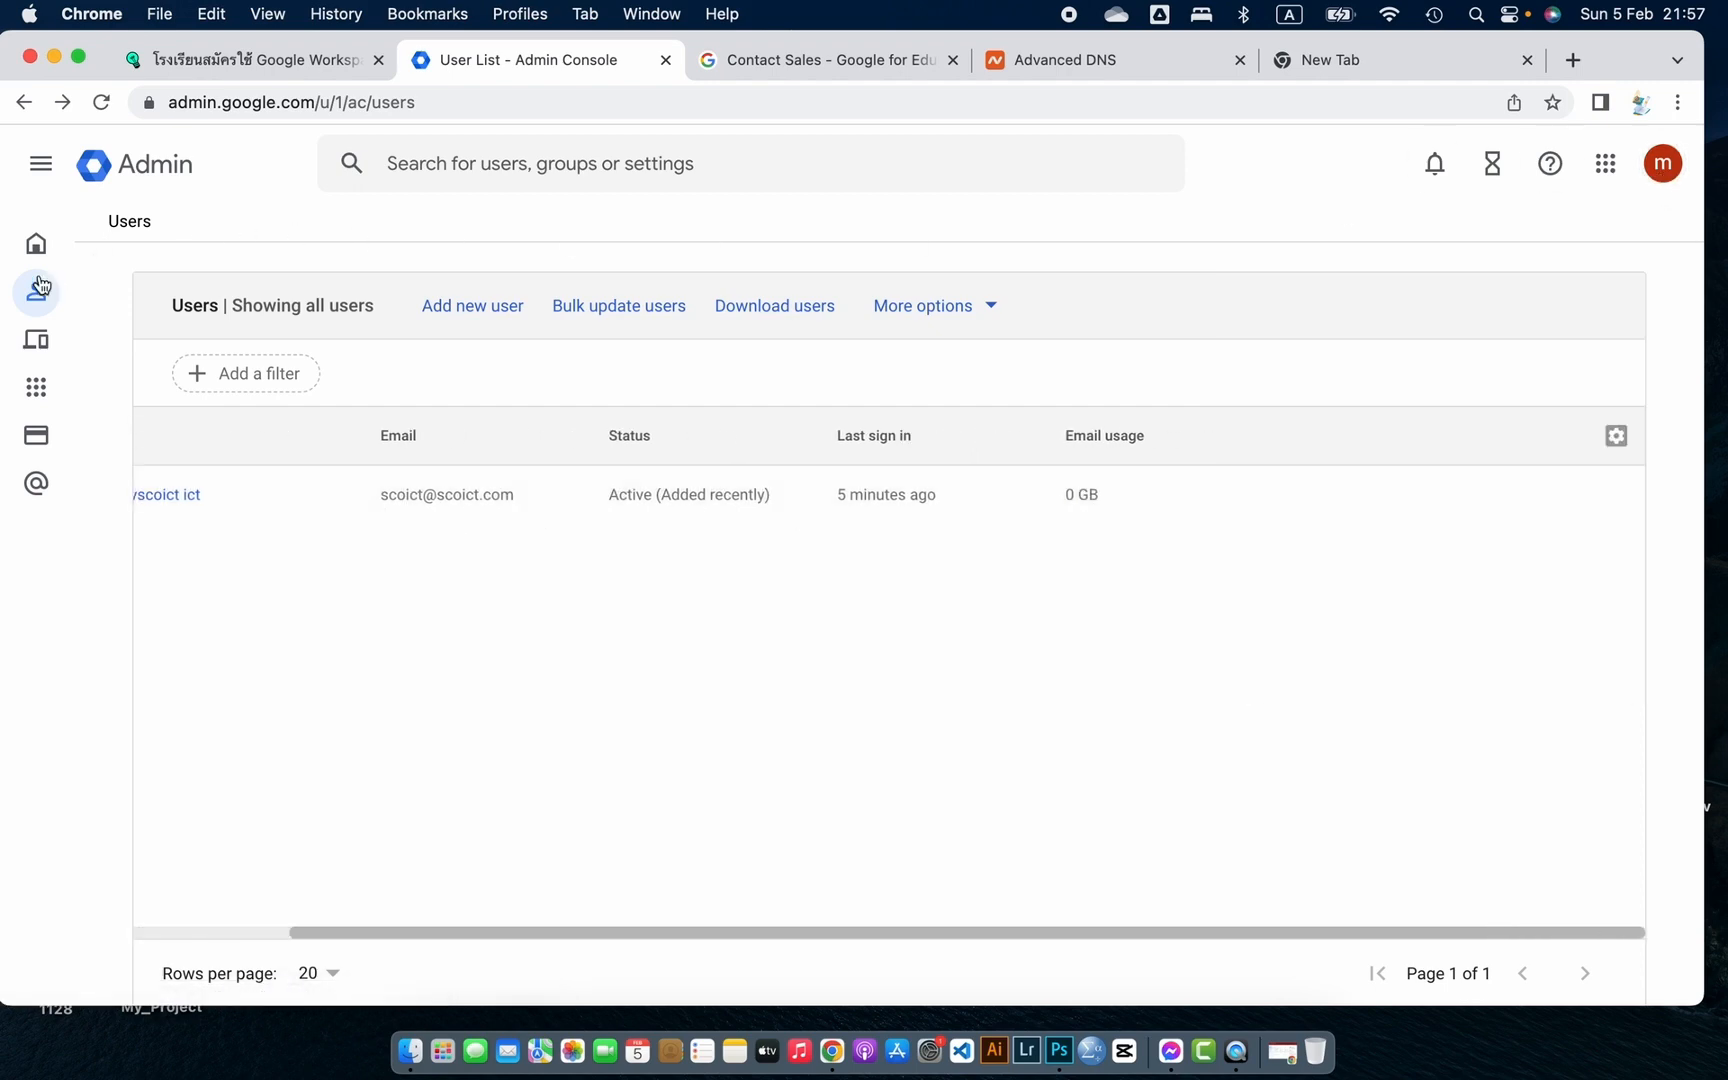
pyautogui.click(168, 172)
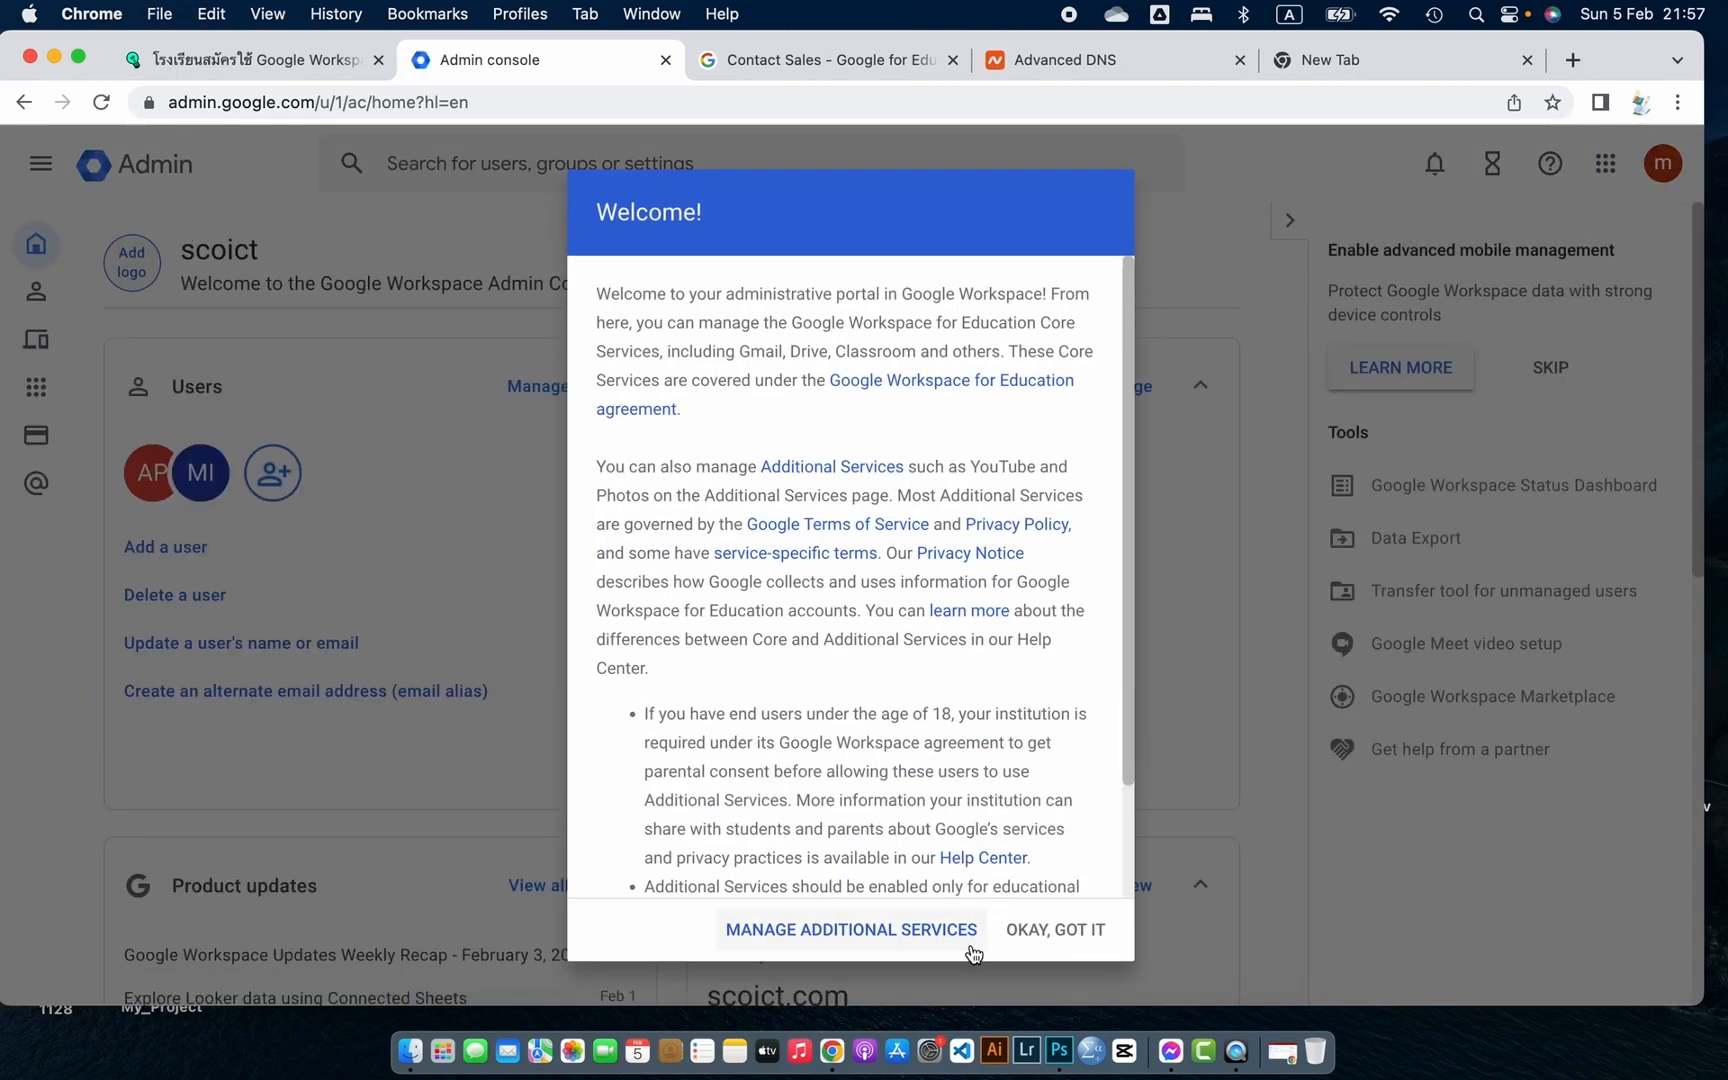
# Dismiss the Welcome dialog on the scoict home dashboard.
pyautogui.click(965, 943)
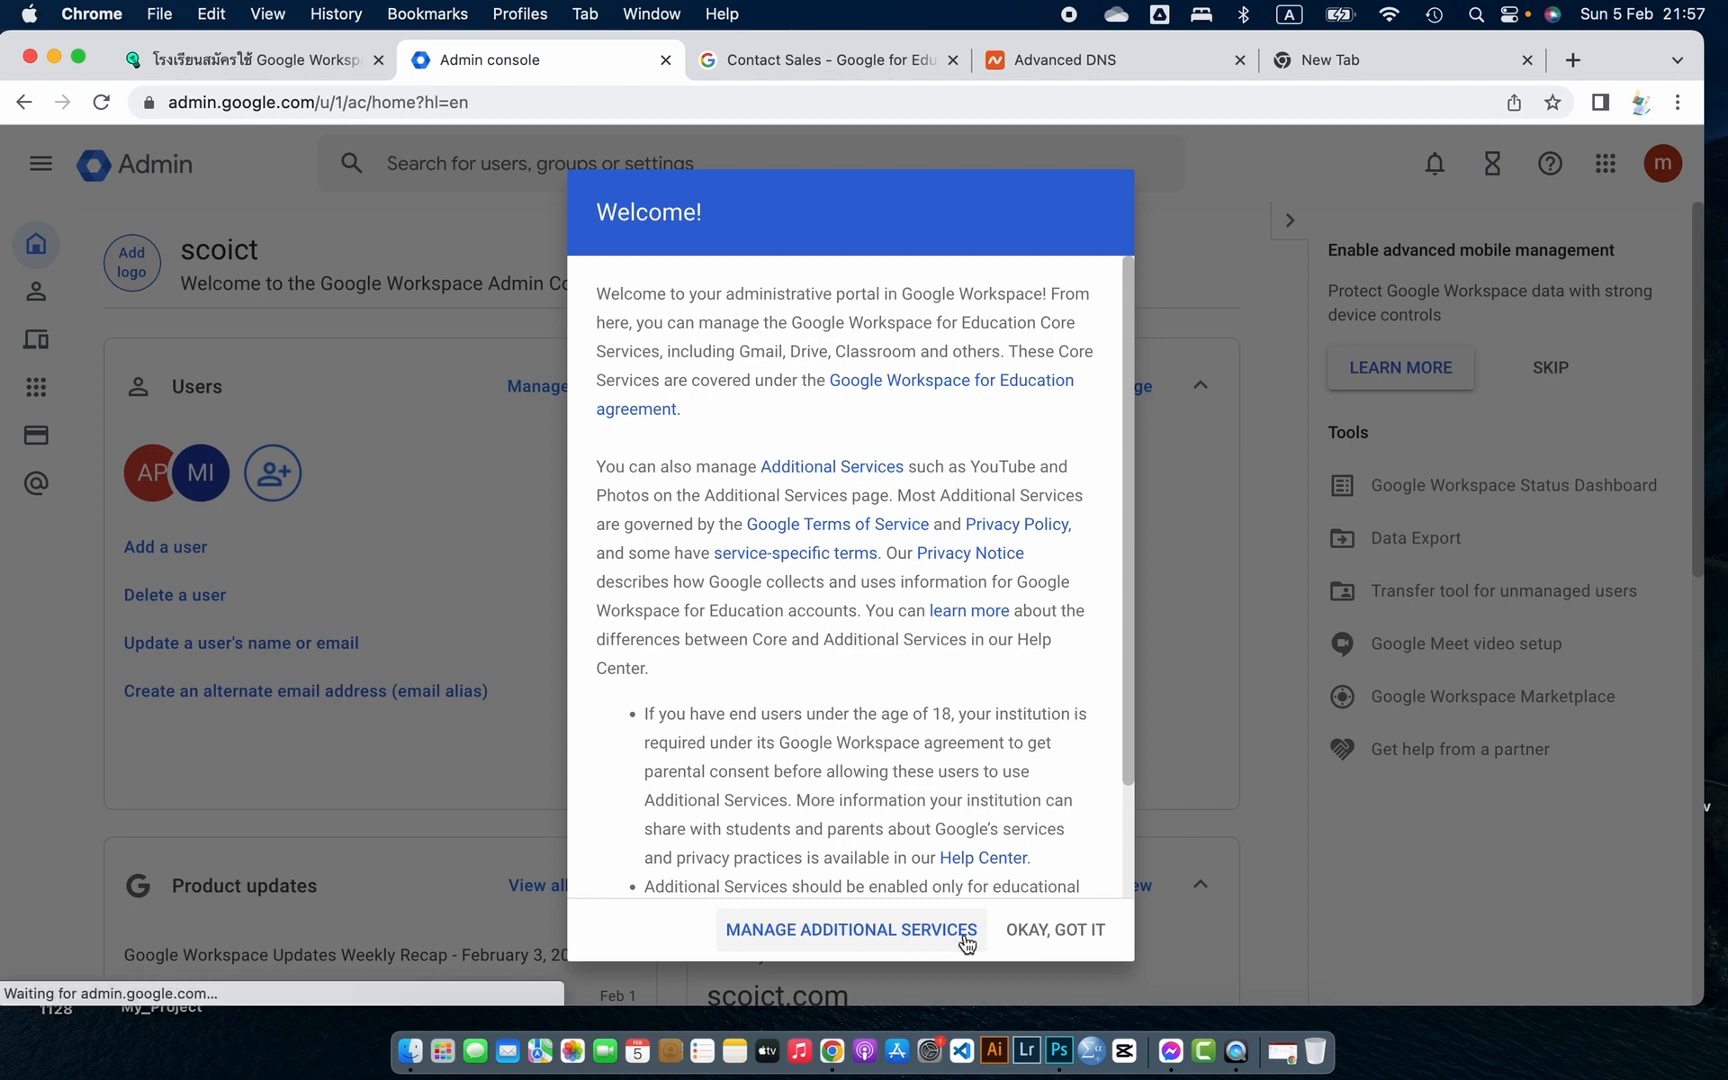
pyautogui.click(1057, 933)
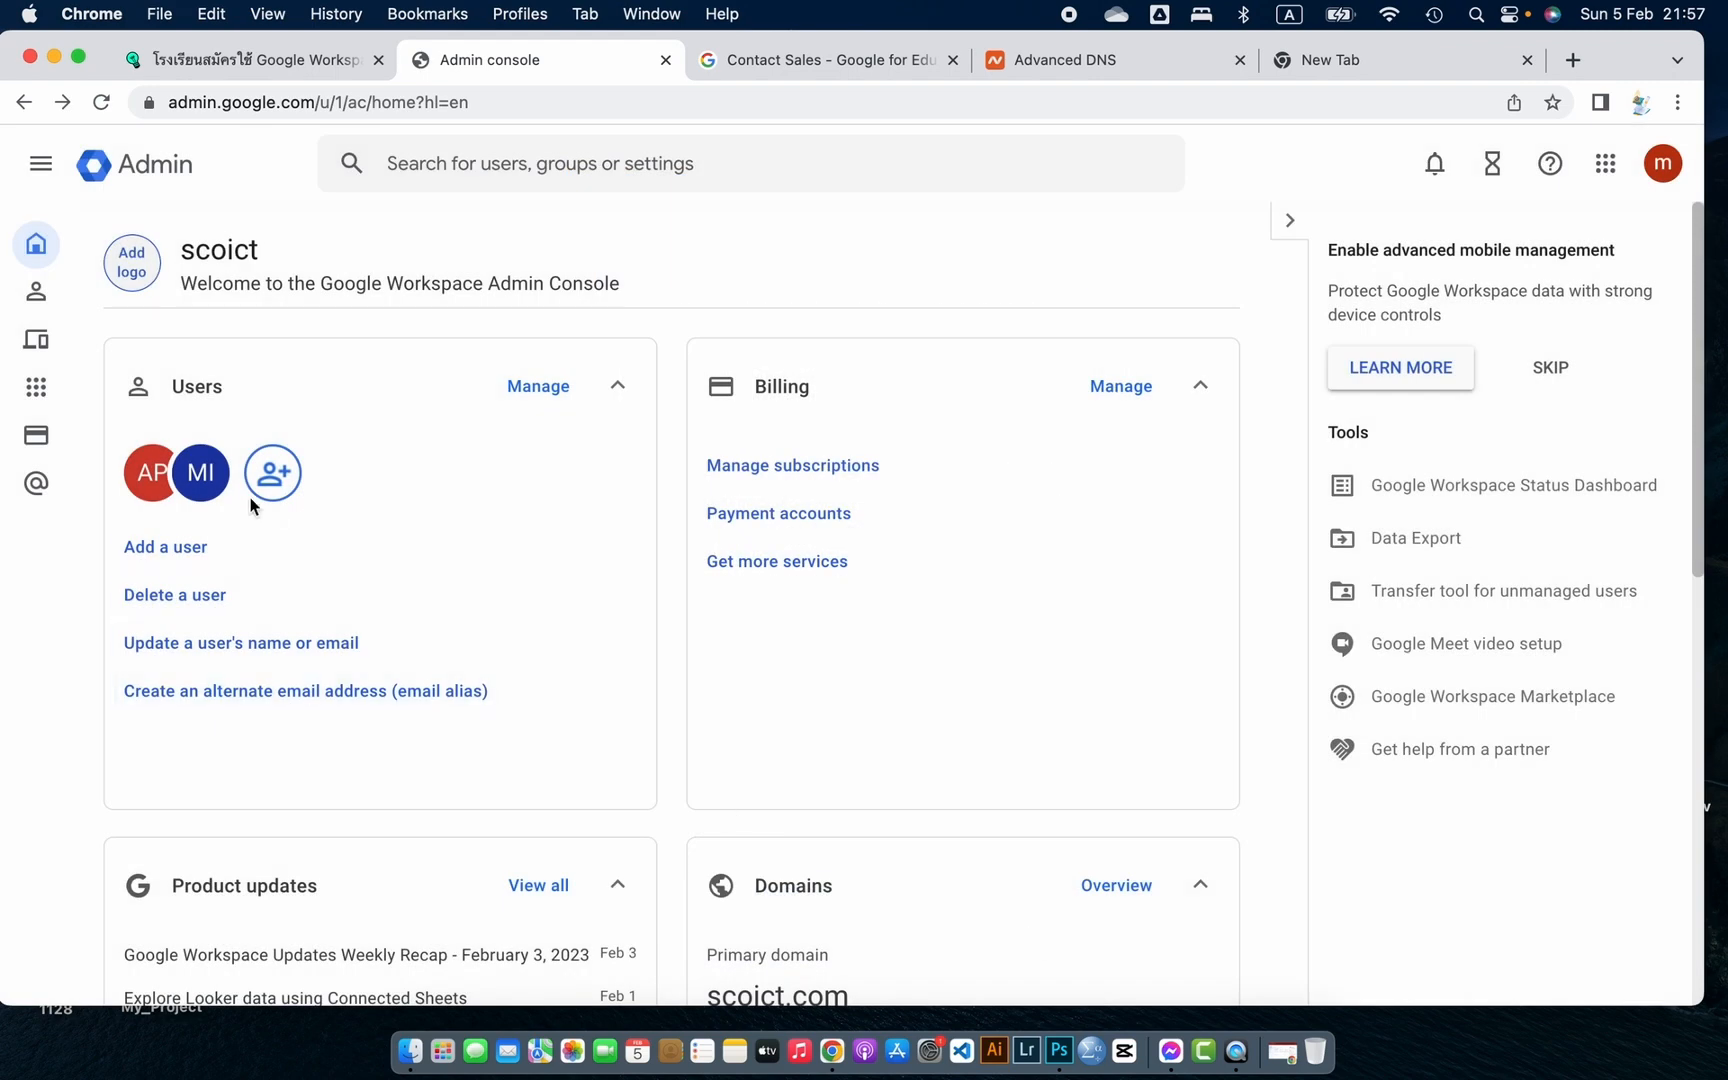
pyautogui.scroll(-10, 841, 606)
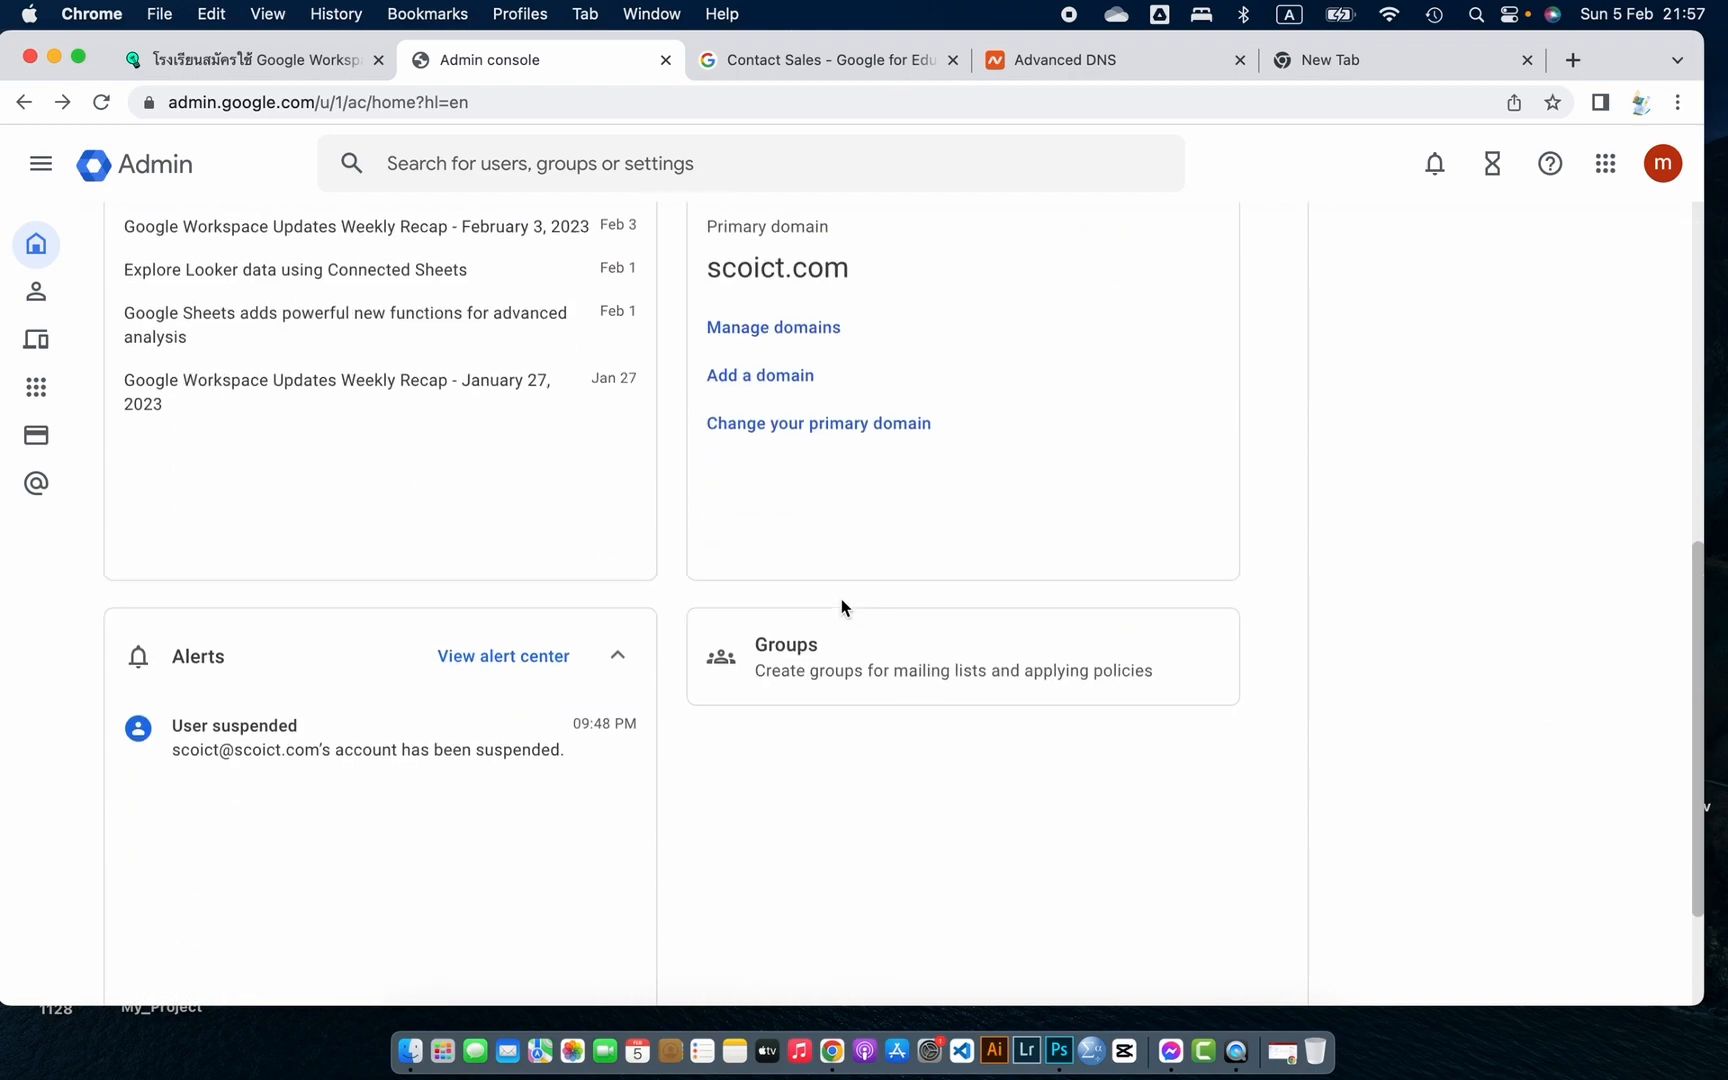
pyautogui.scroll(10, 841, 606)
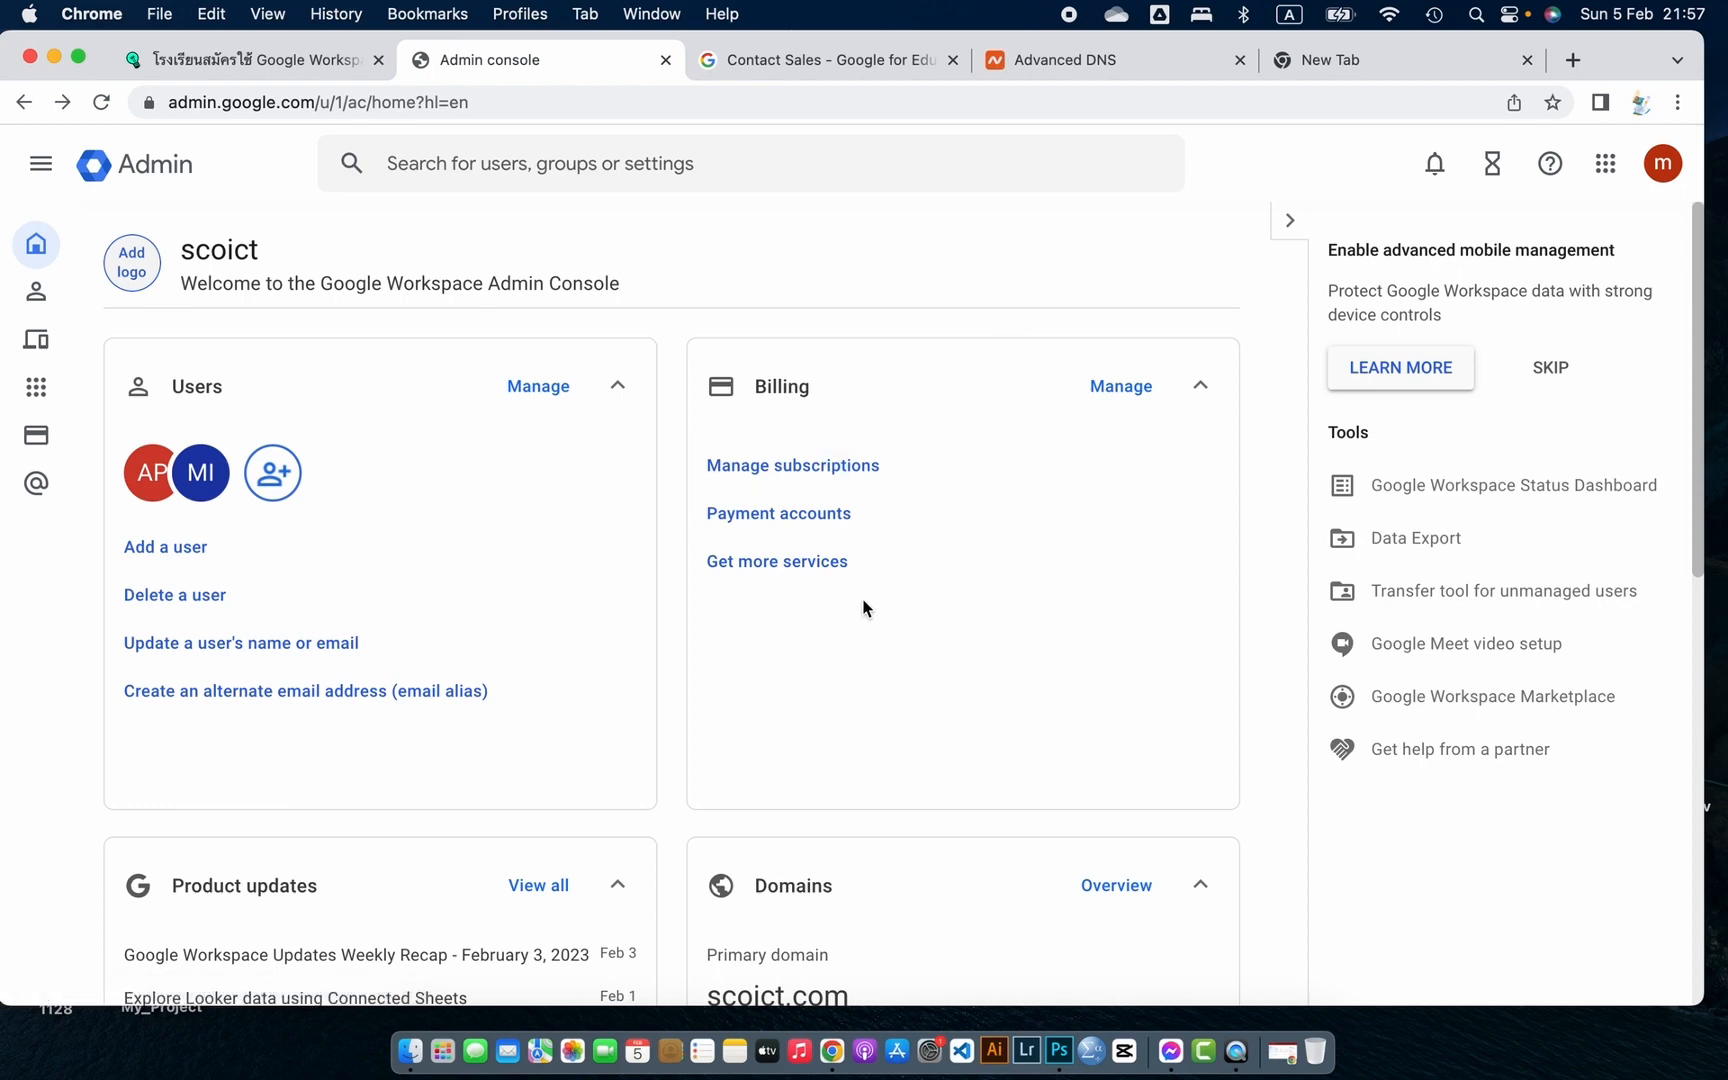
pyautogui.scroll(-5, 862, 598)
pyautogui.scroll(-5, 863, 599)
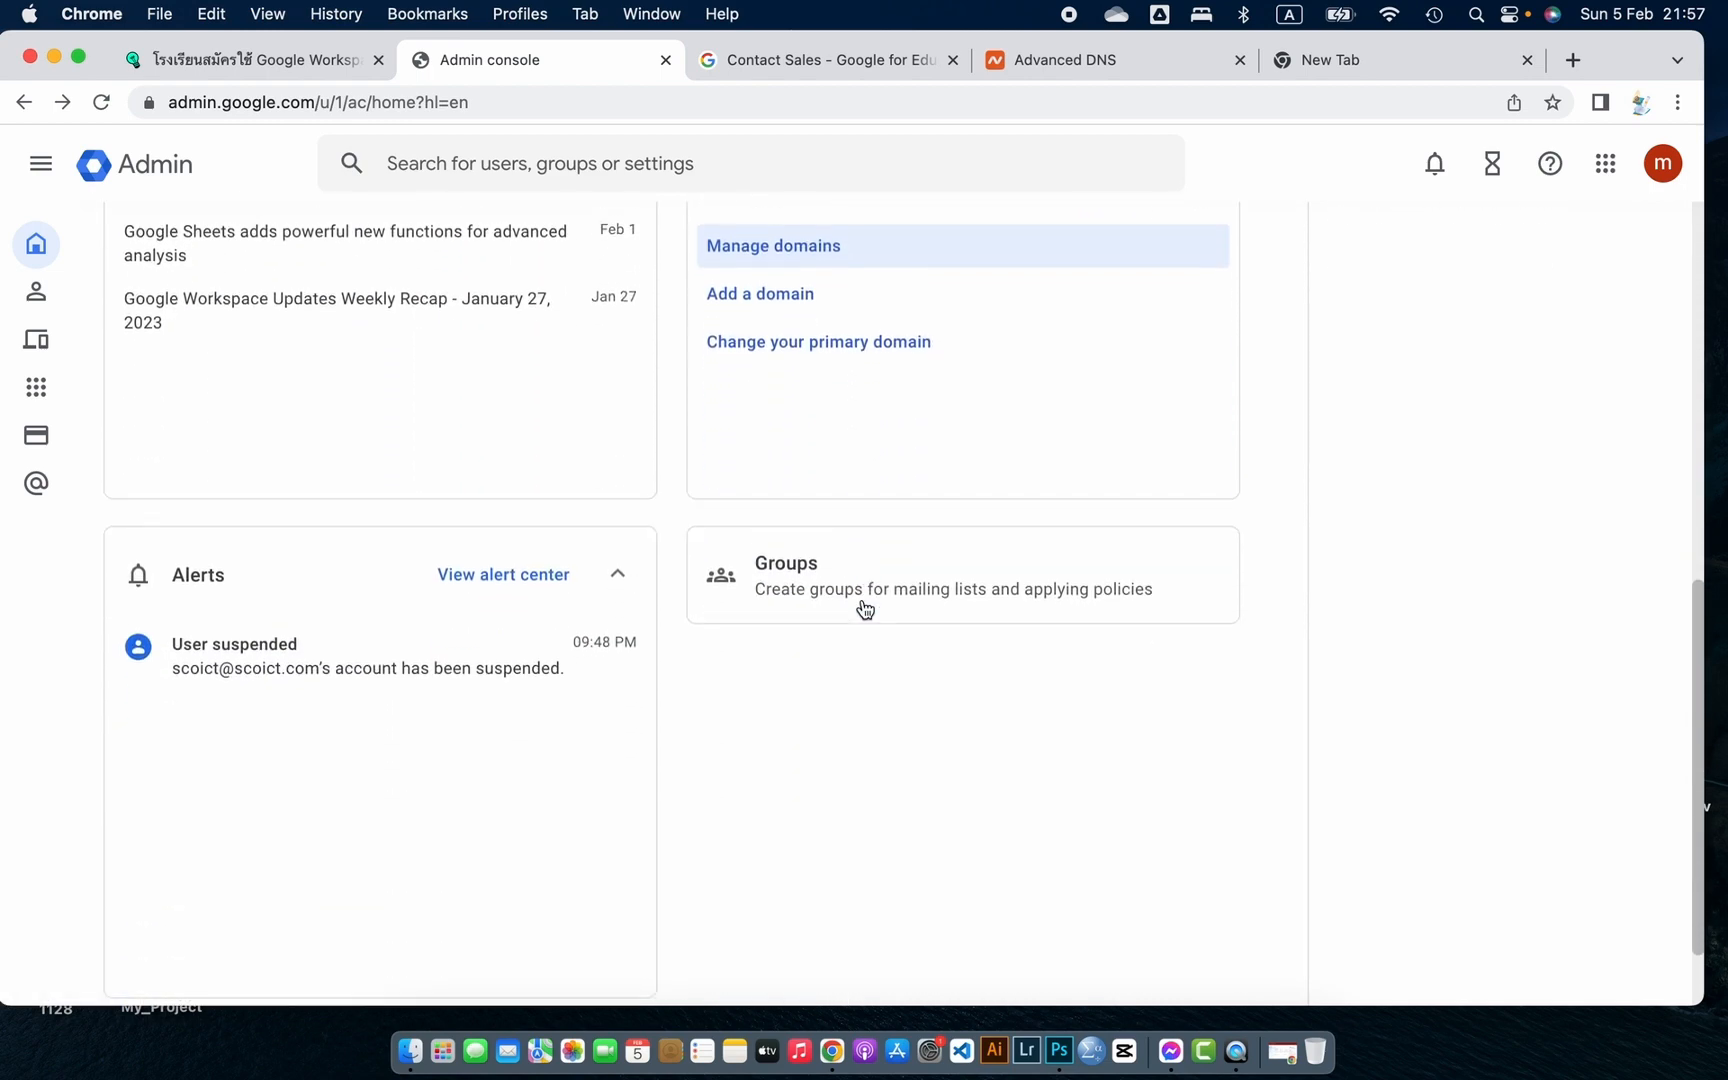
pyautogui.scroll(10, 863, 605)
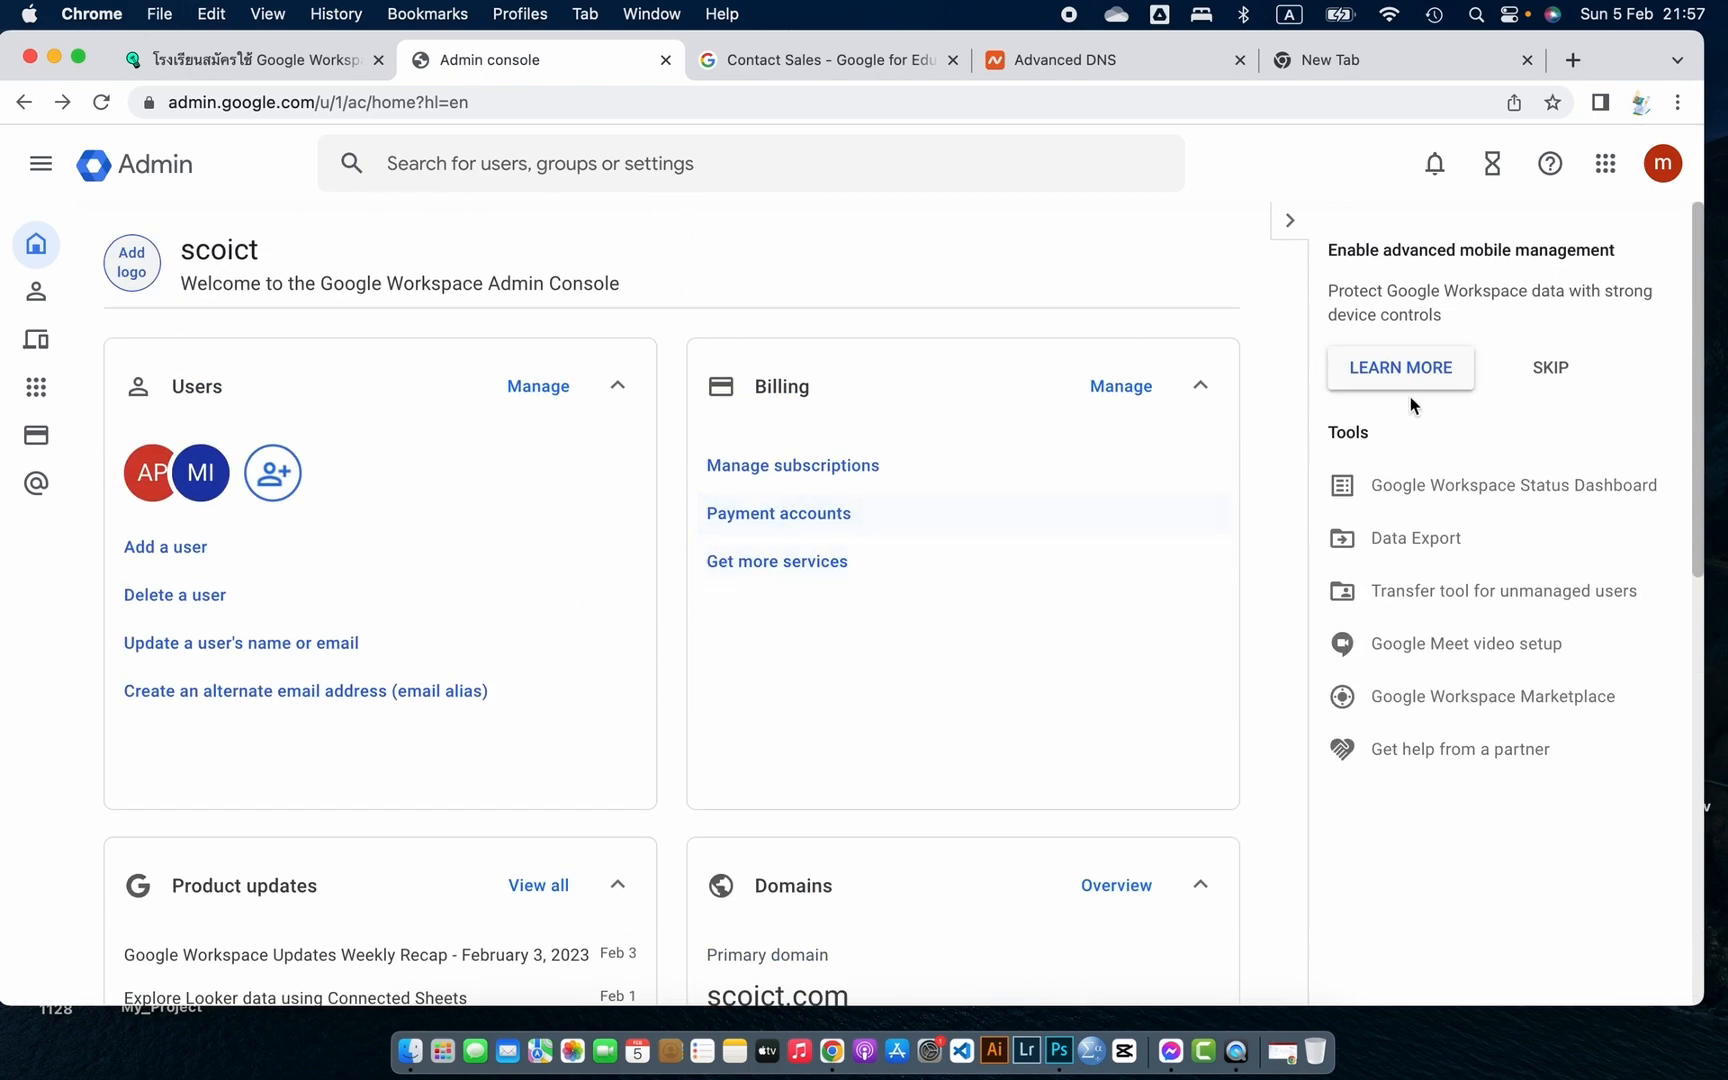
# Dismiss the advanced mobile management suggestion, expand the main menu, and hide the Tools panel.
pyautogui.click(1564, 372)
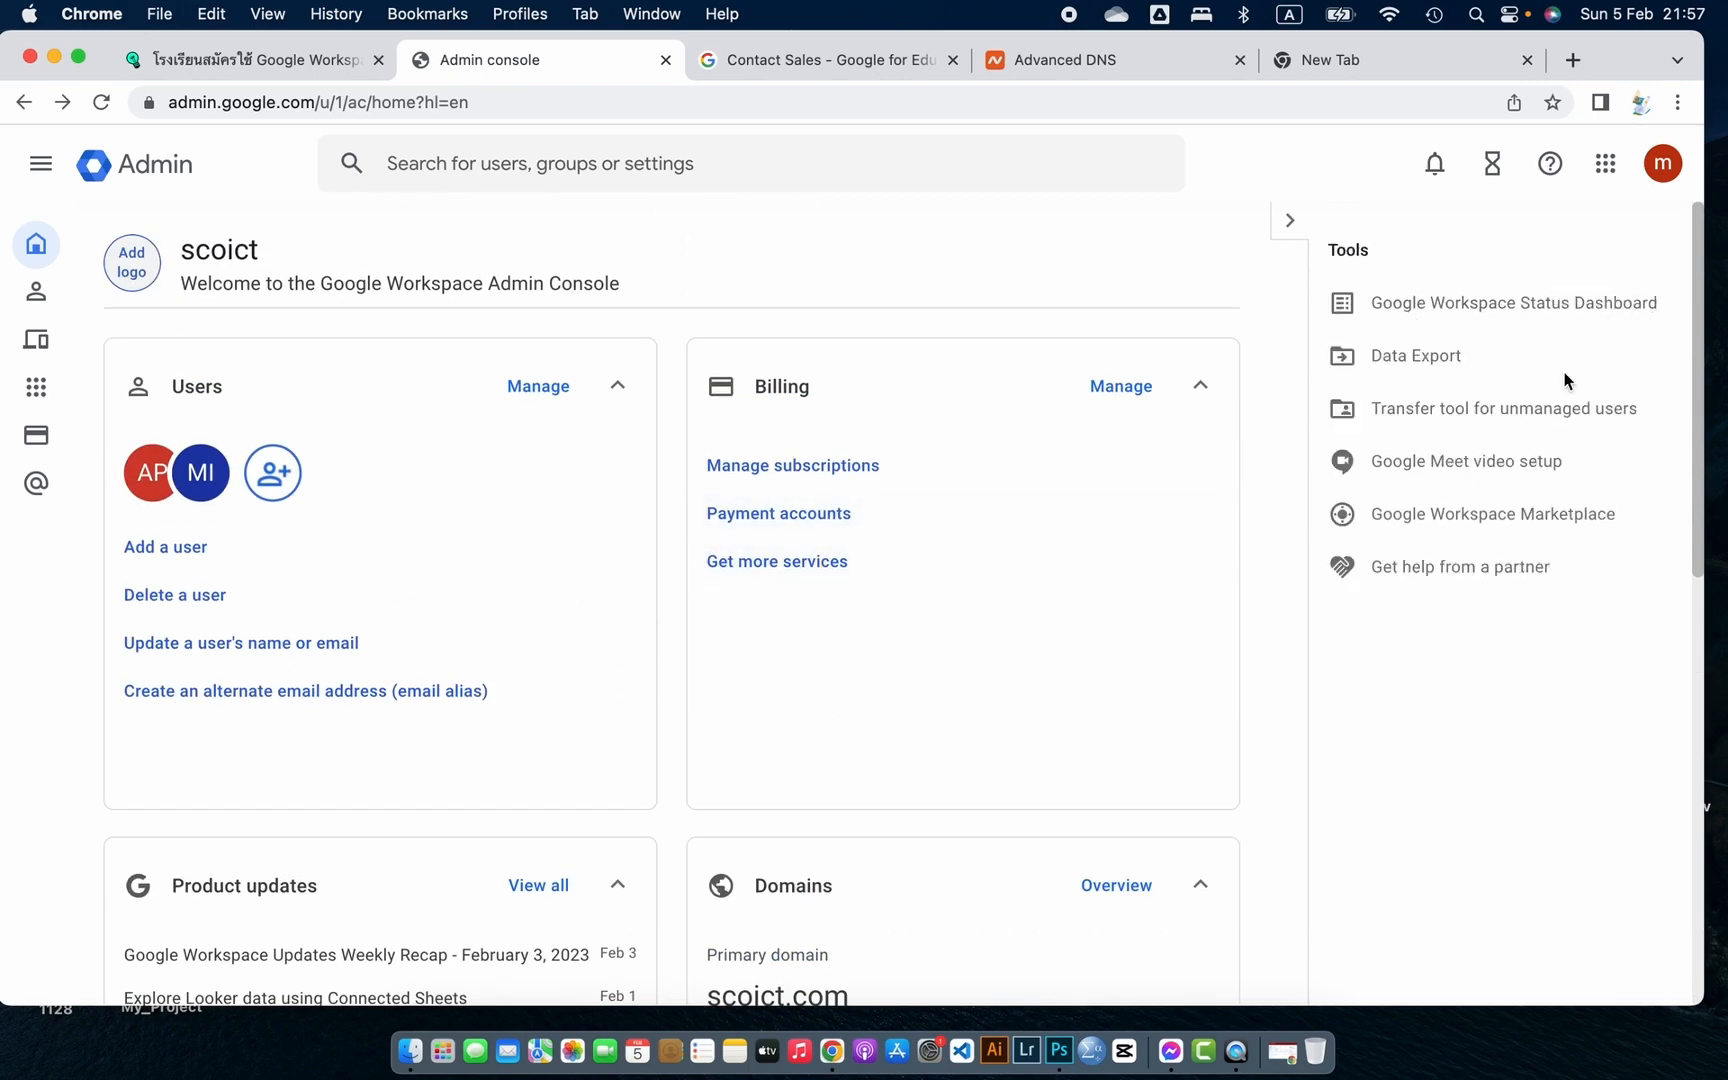
pyautogui.click(37, 387)
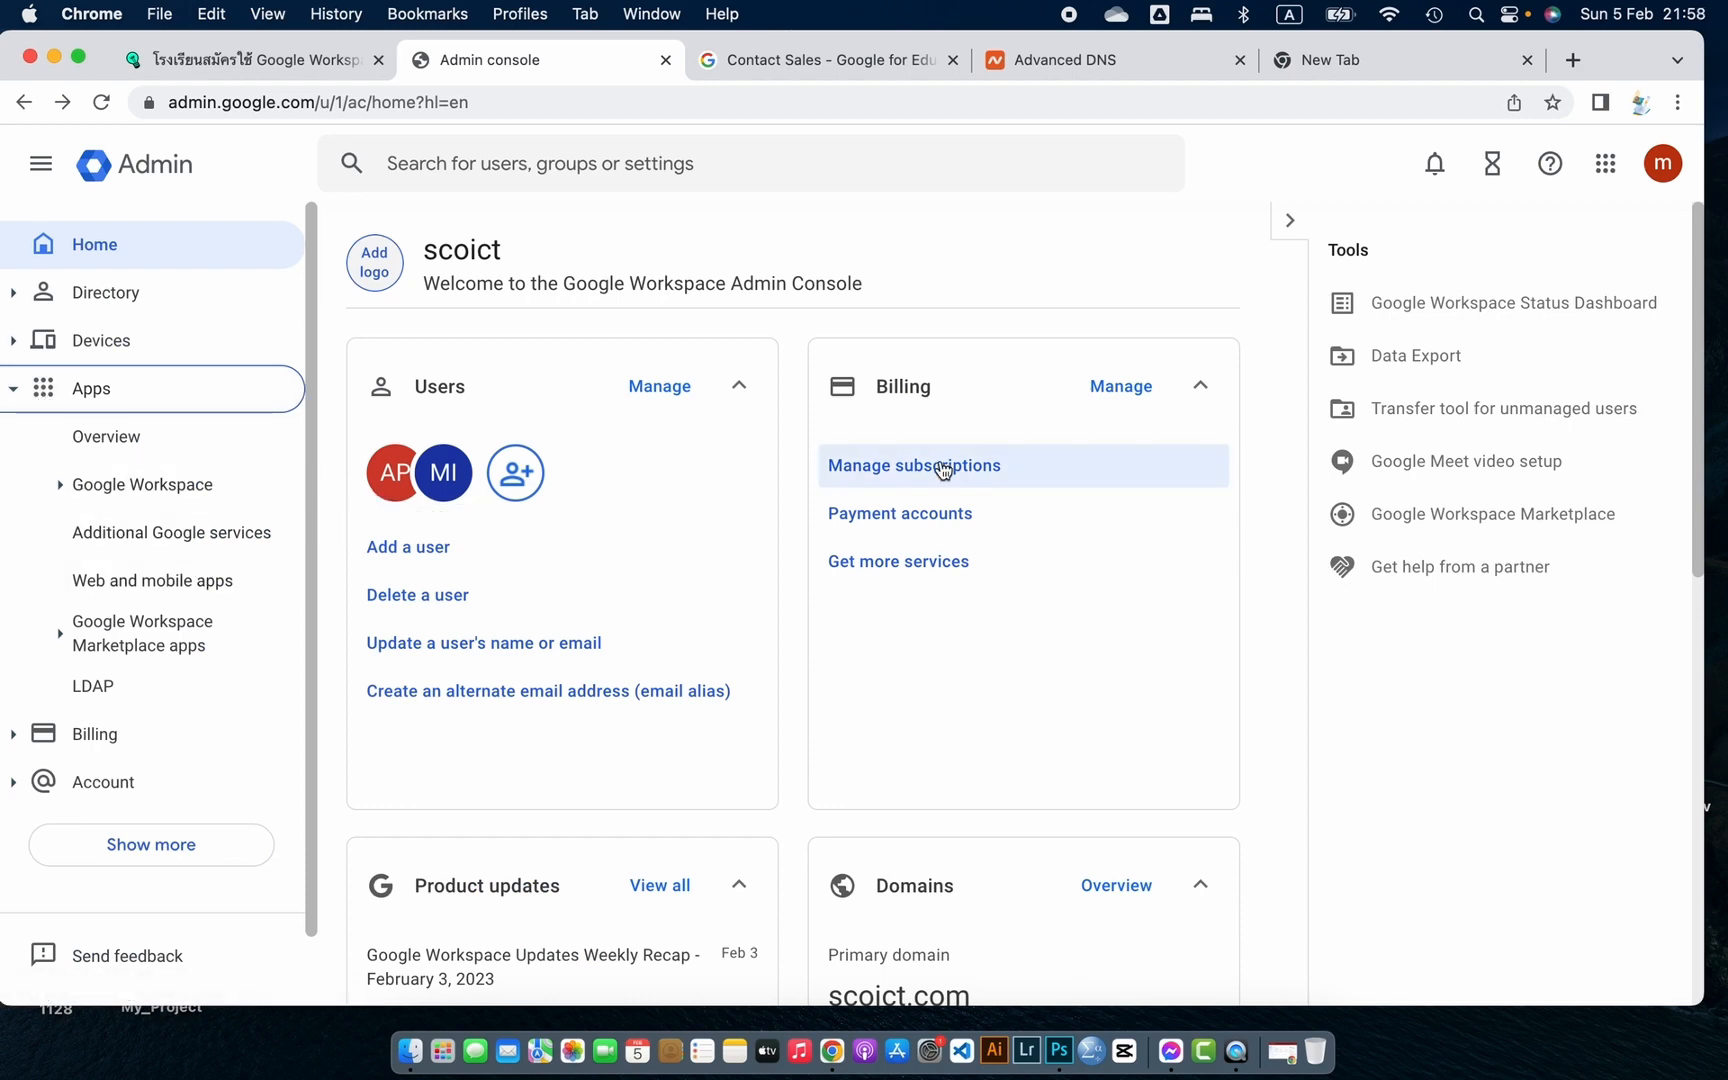
pyautogui.scroll(-3, 869, 495)
pyautogui.scroll(-8, 869, 495)
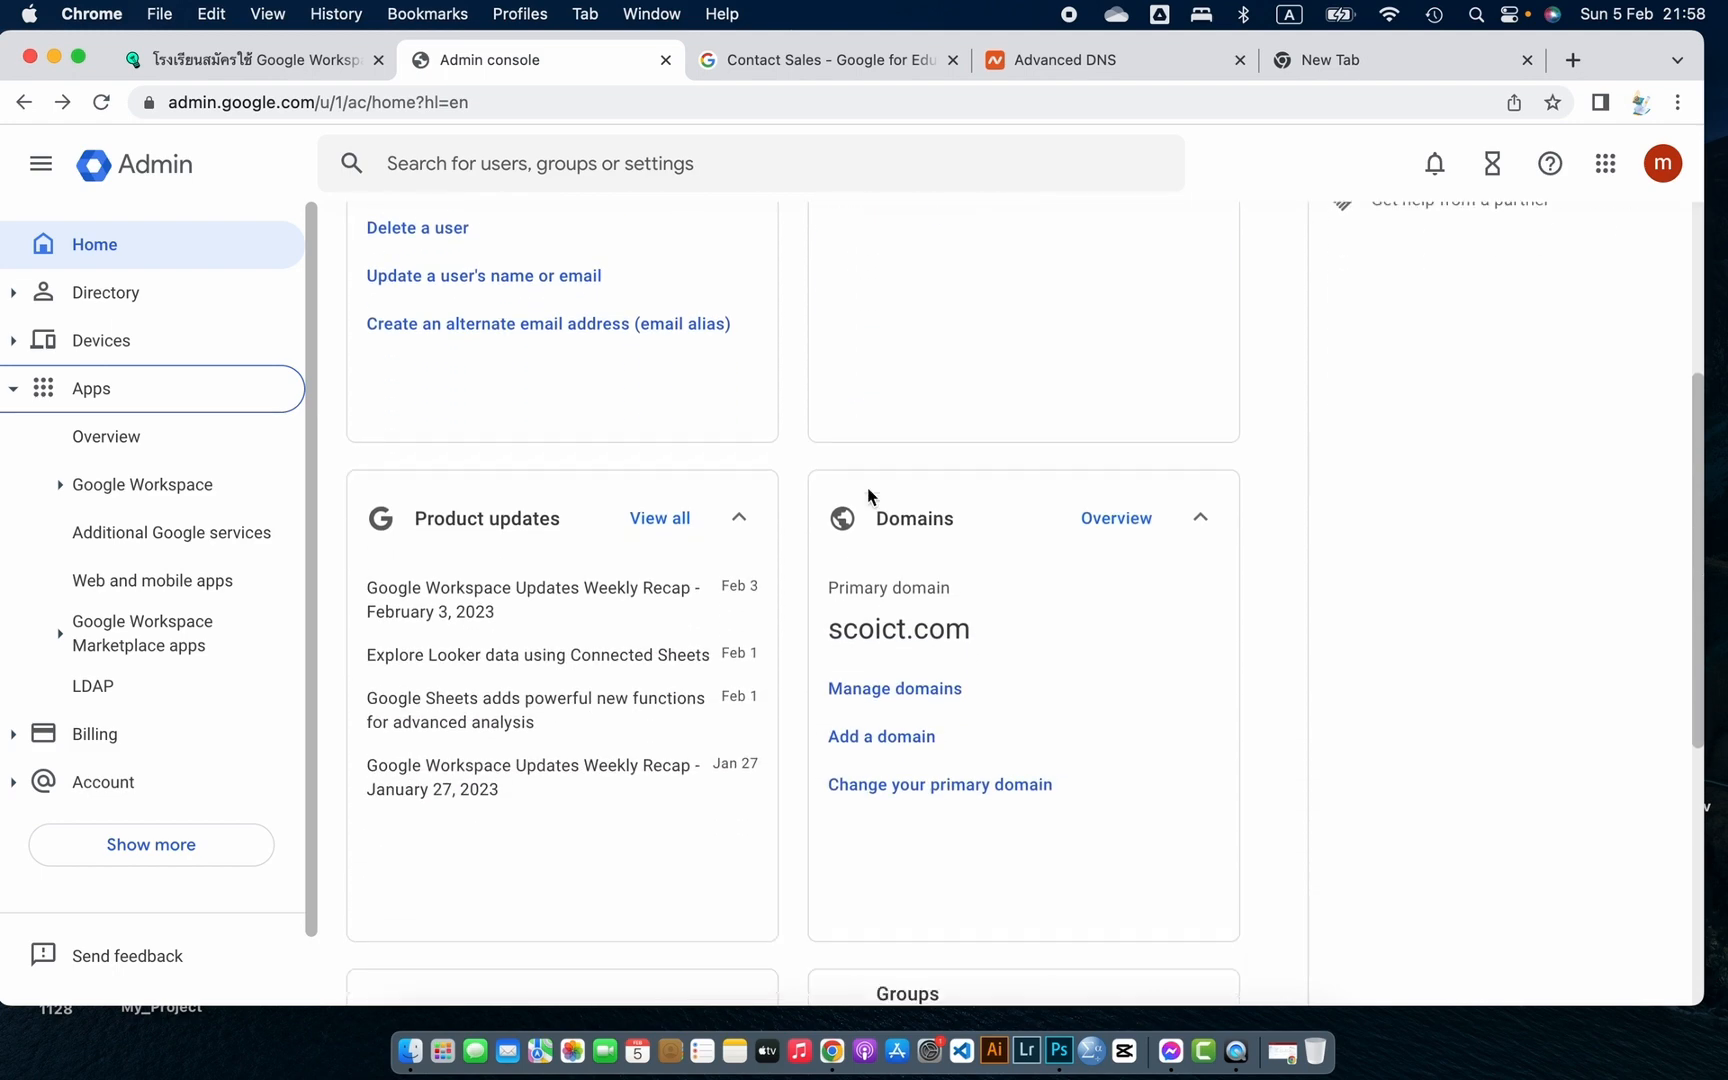
pyautogui.scroll(-1, 130, 752)
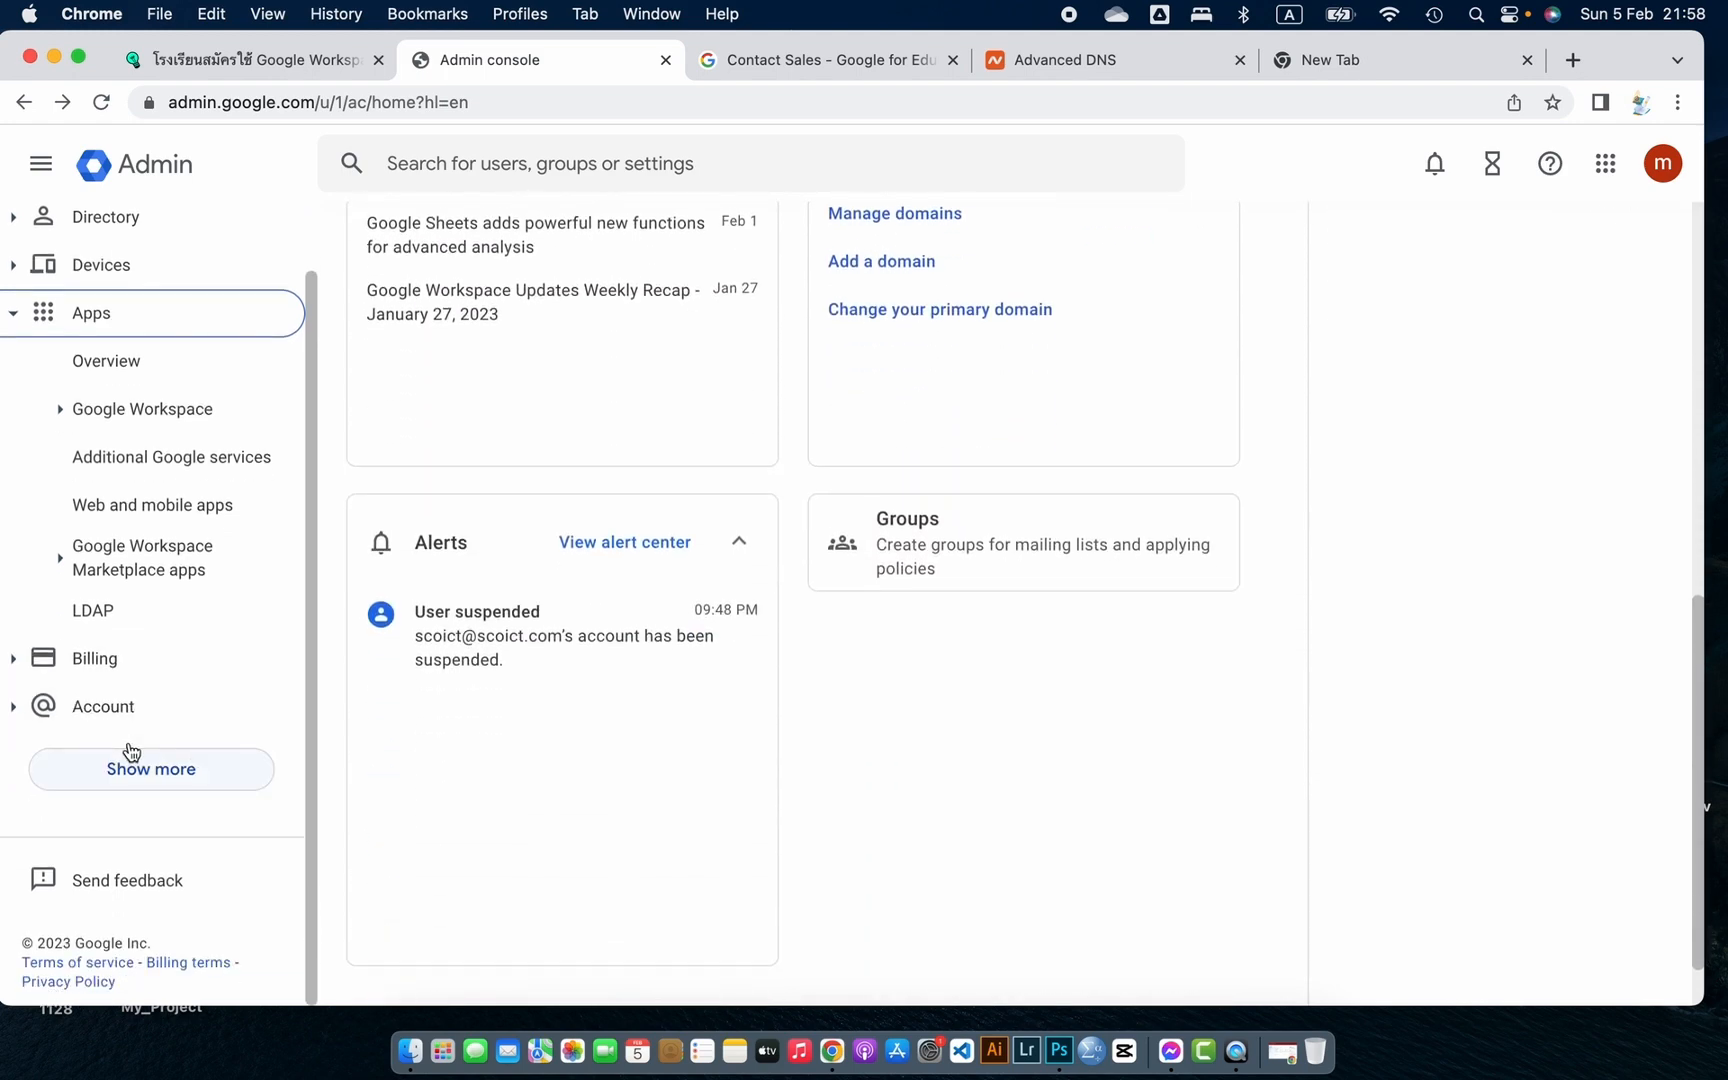
pyautogui.scroll(1, 135, 745)
pyautogui.scroll(10, 1083, 584)
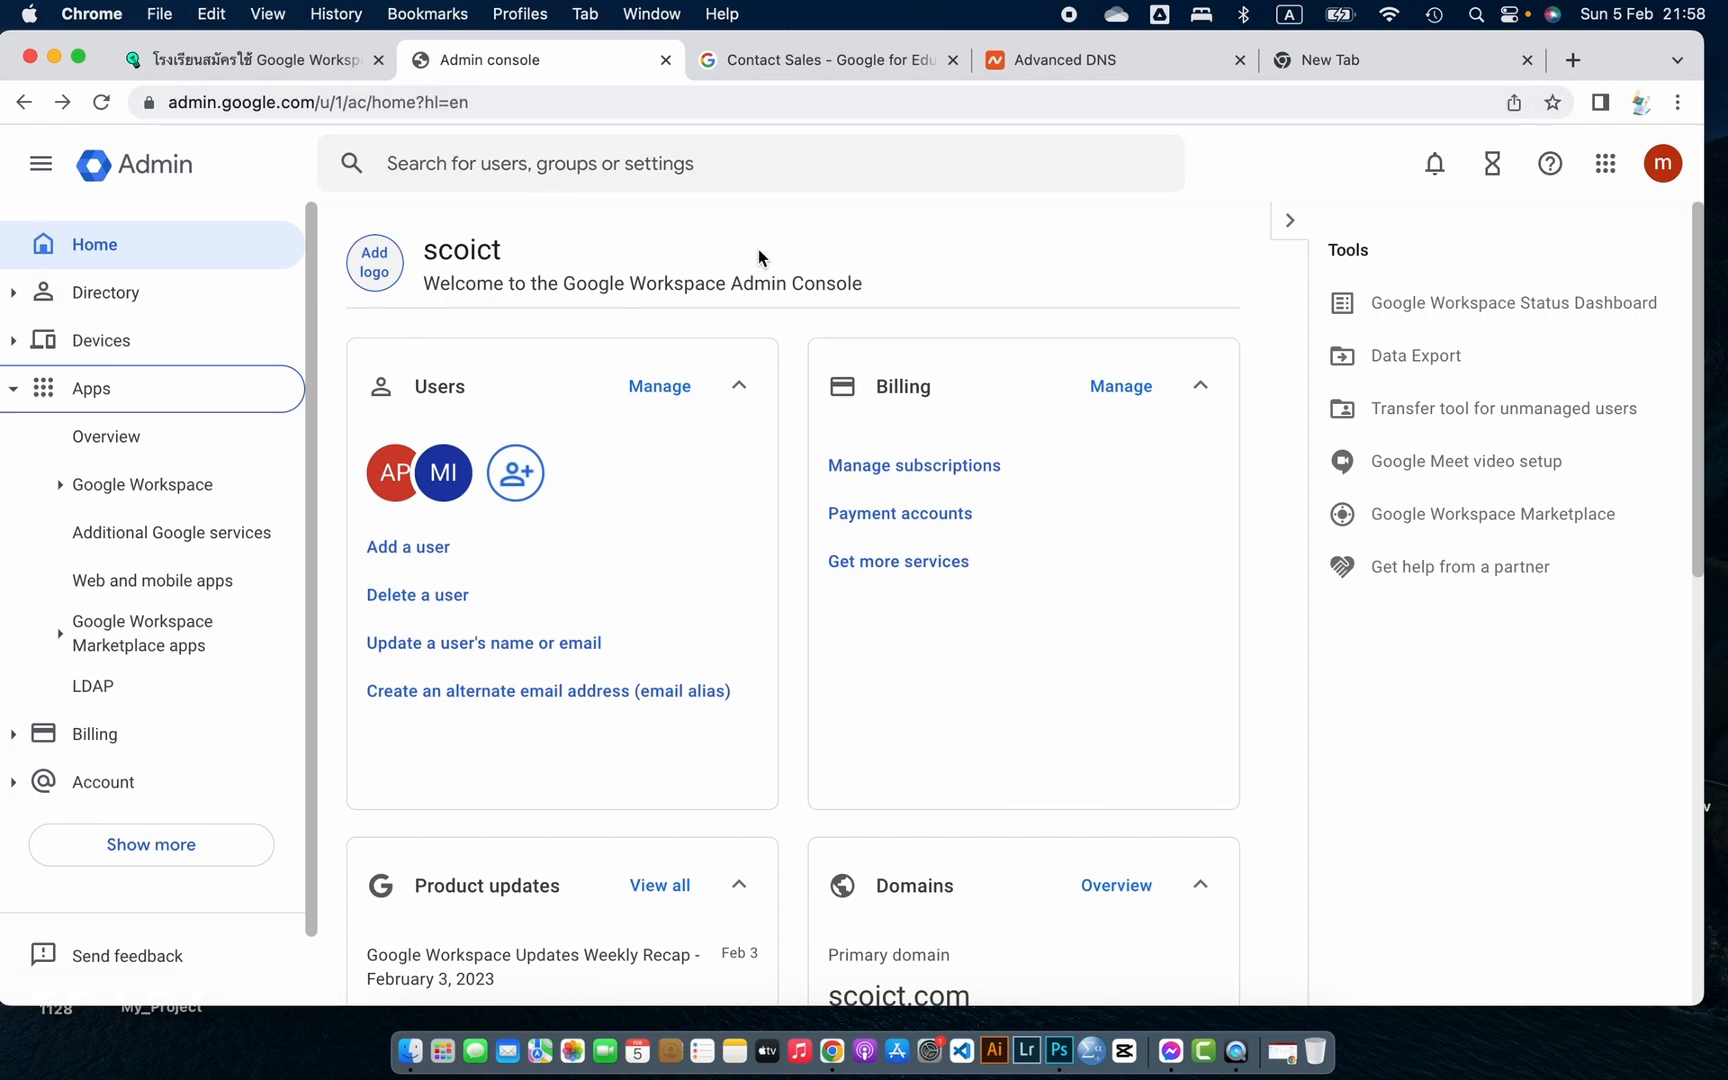
pyautogui.click(1287, 219)
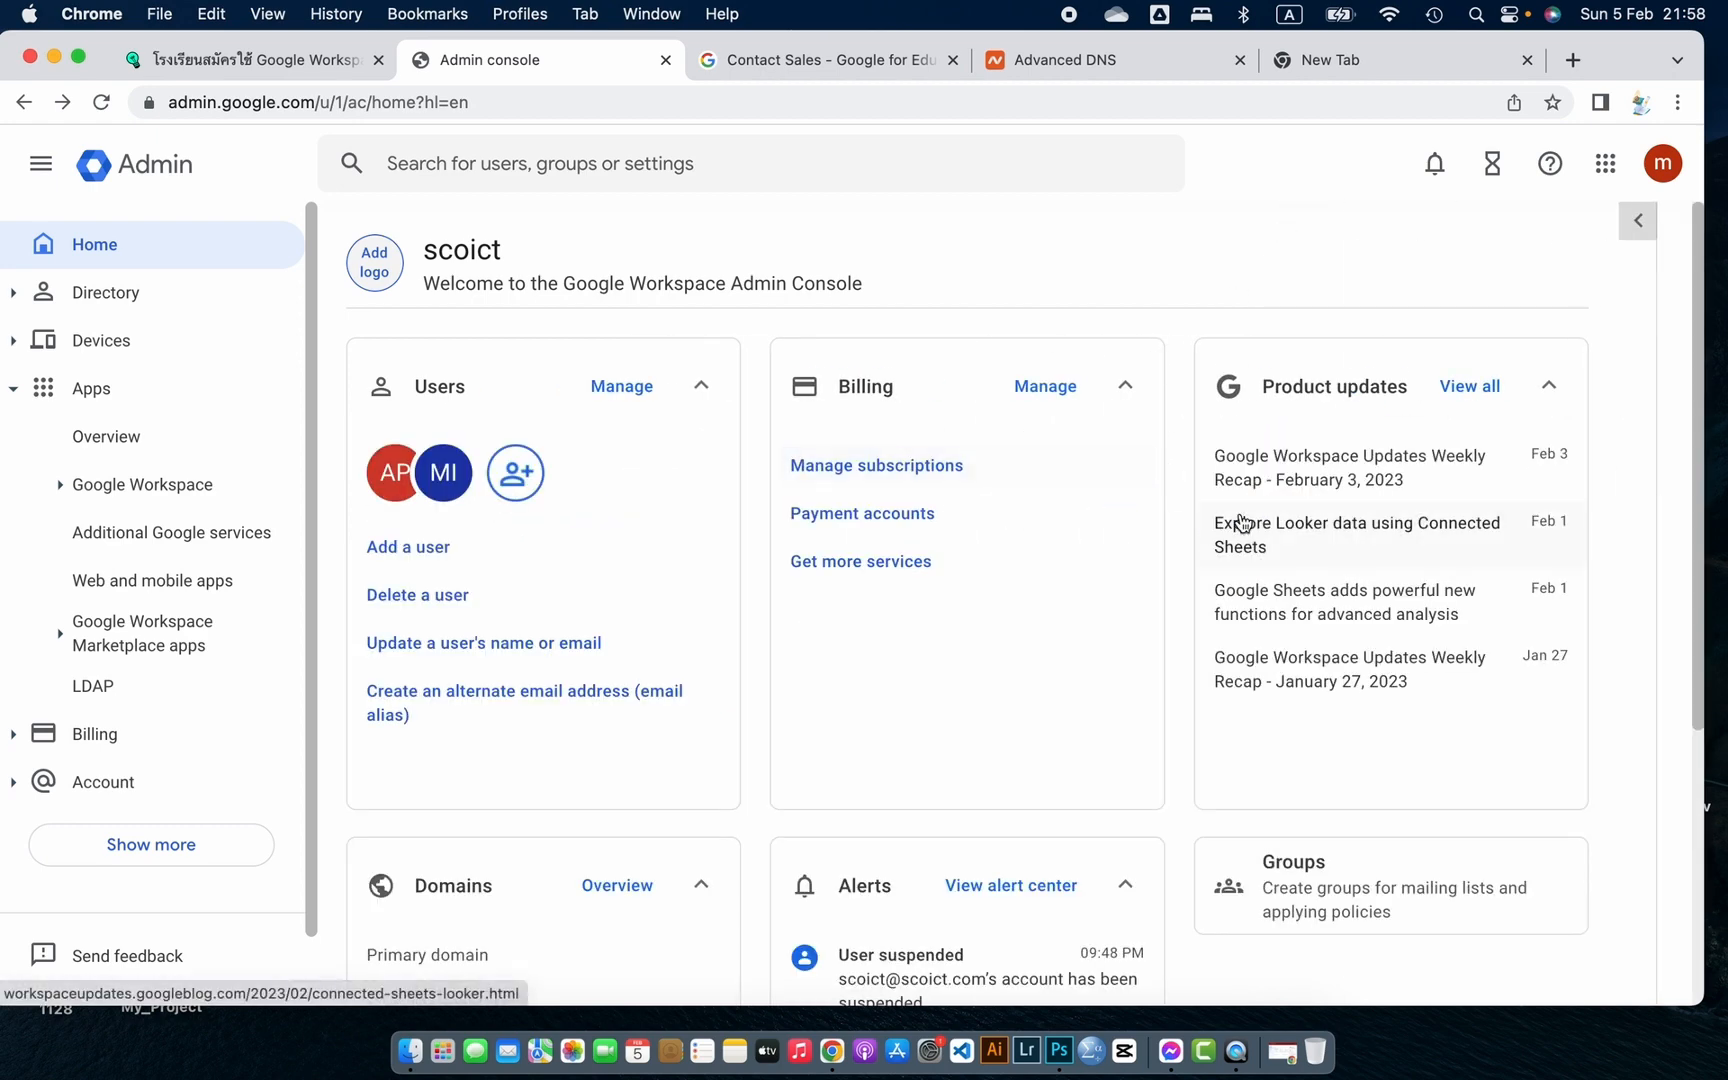
pyautogui.scroll(-5, 1255, 518)
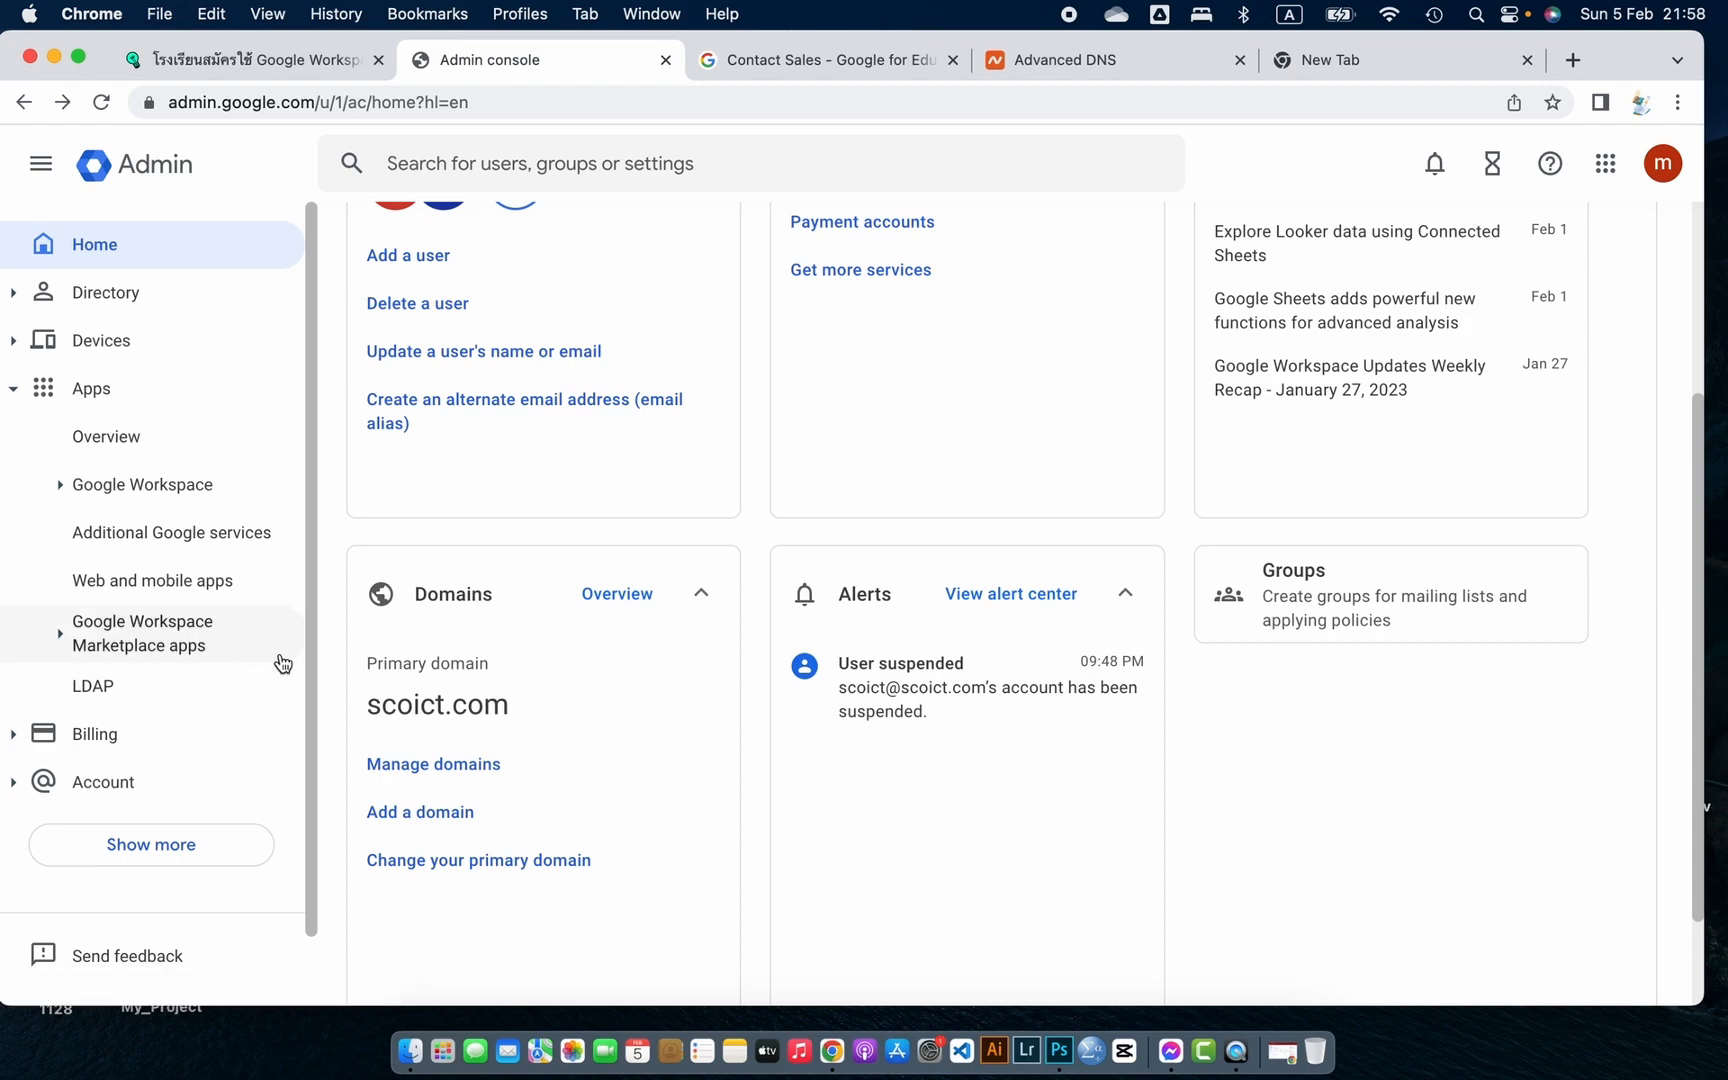
pyautogui.scroll(5, 424, 660)
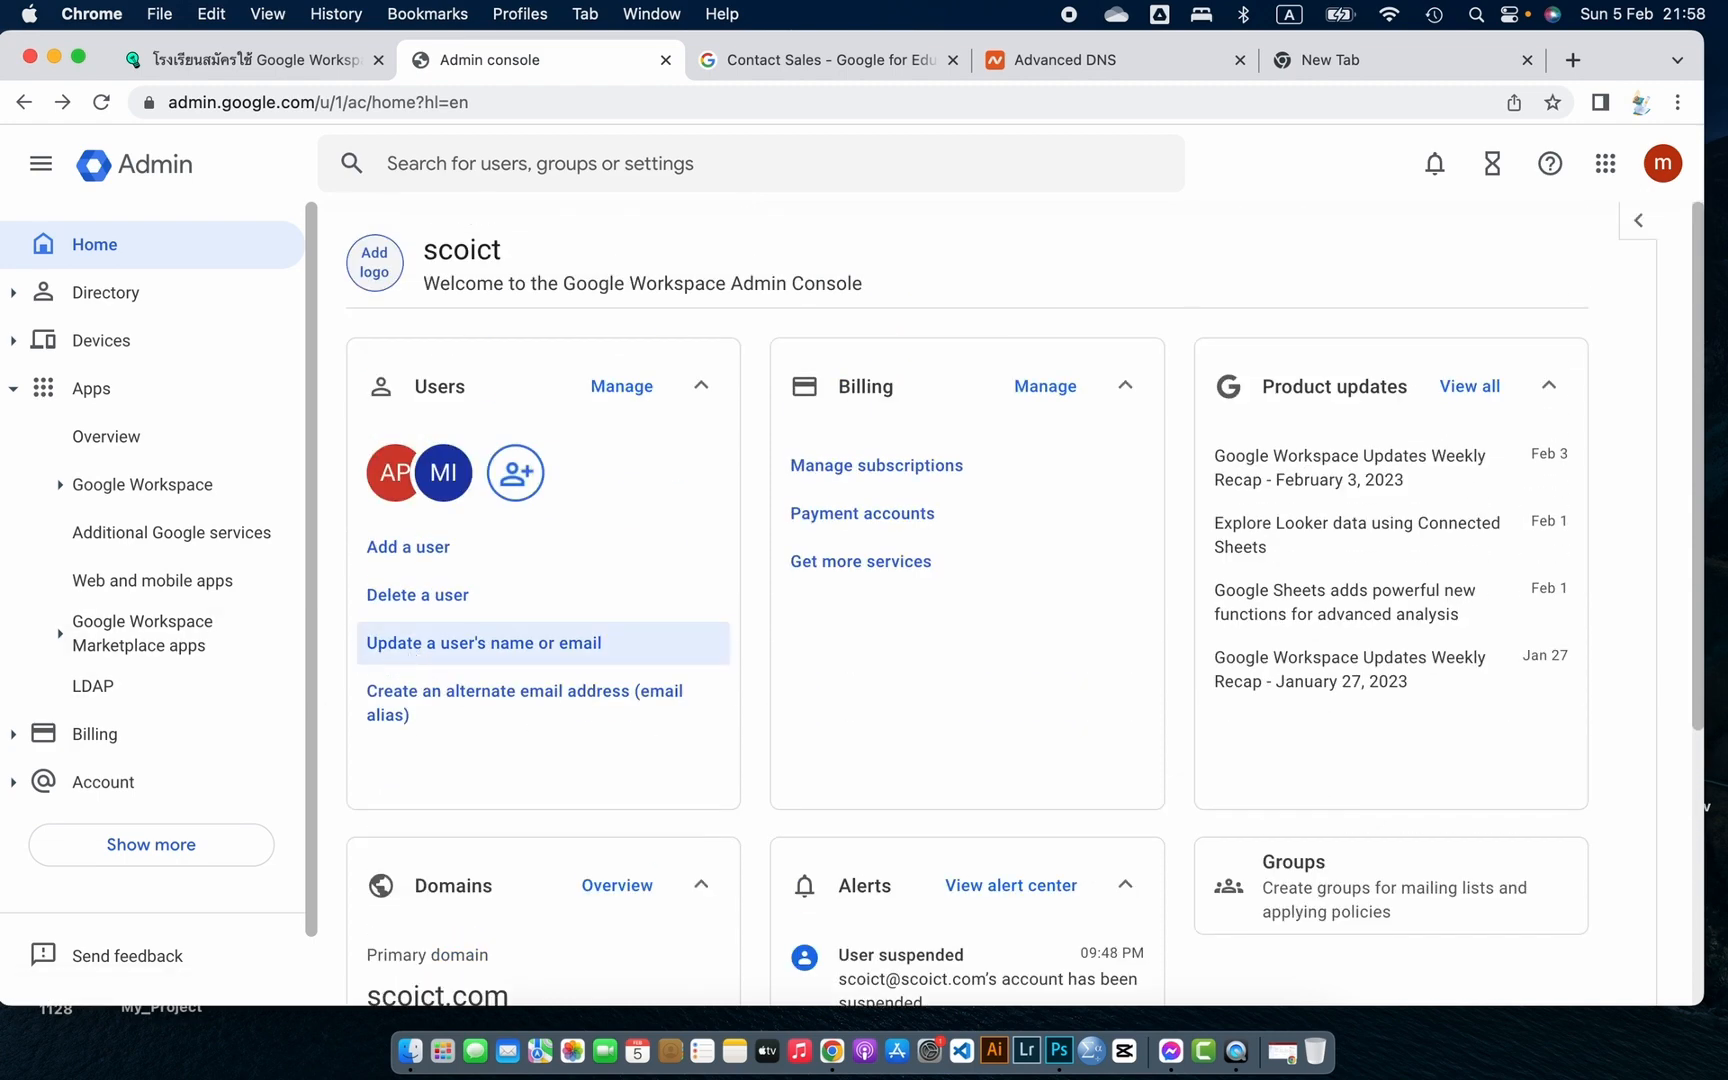
# Expand Apps > Google Workspace in the sidebar to show its Service status entry.
pyautogui.click(209, 494)
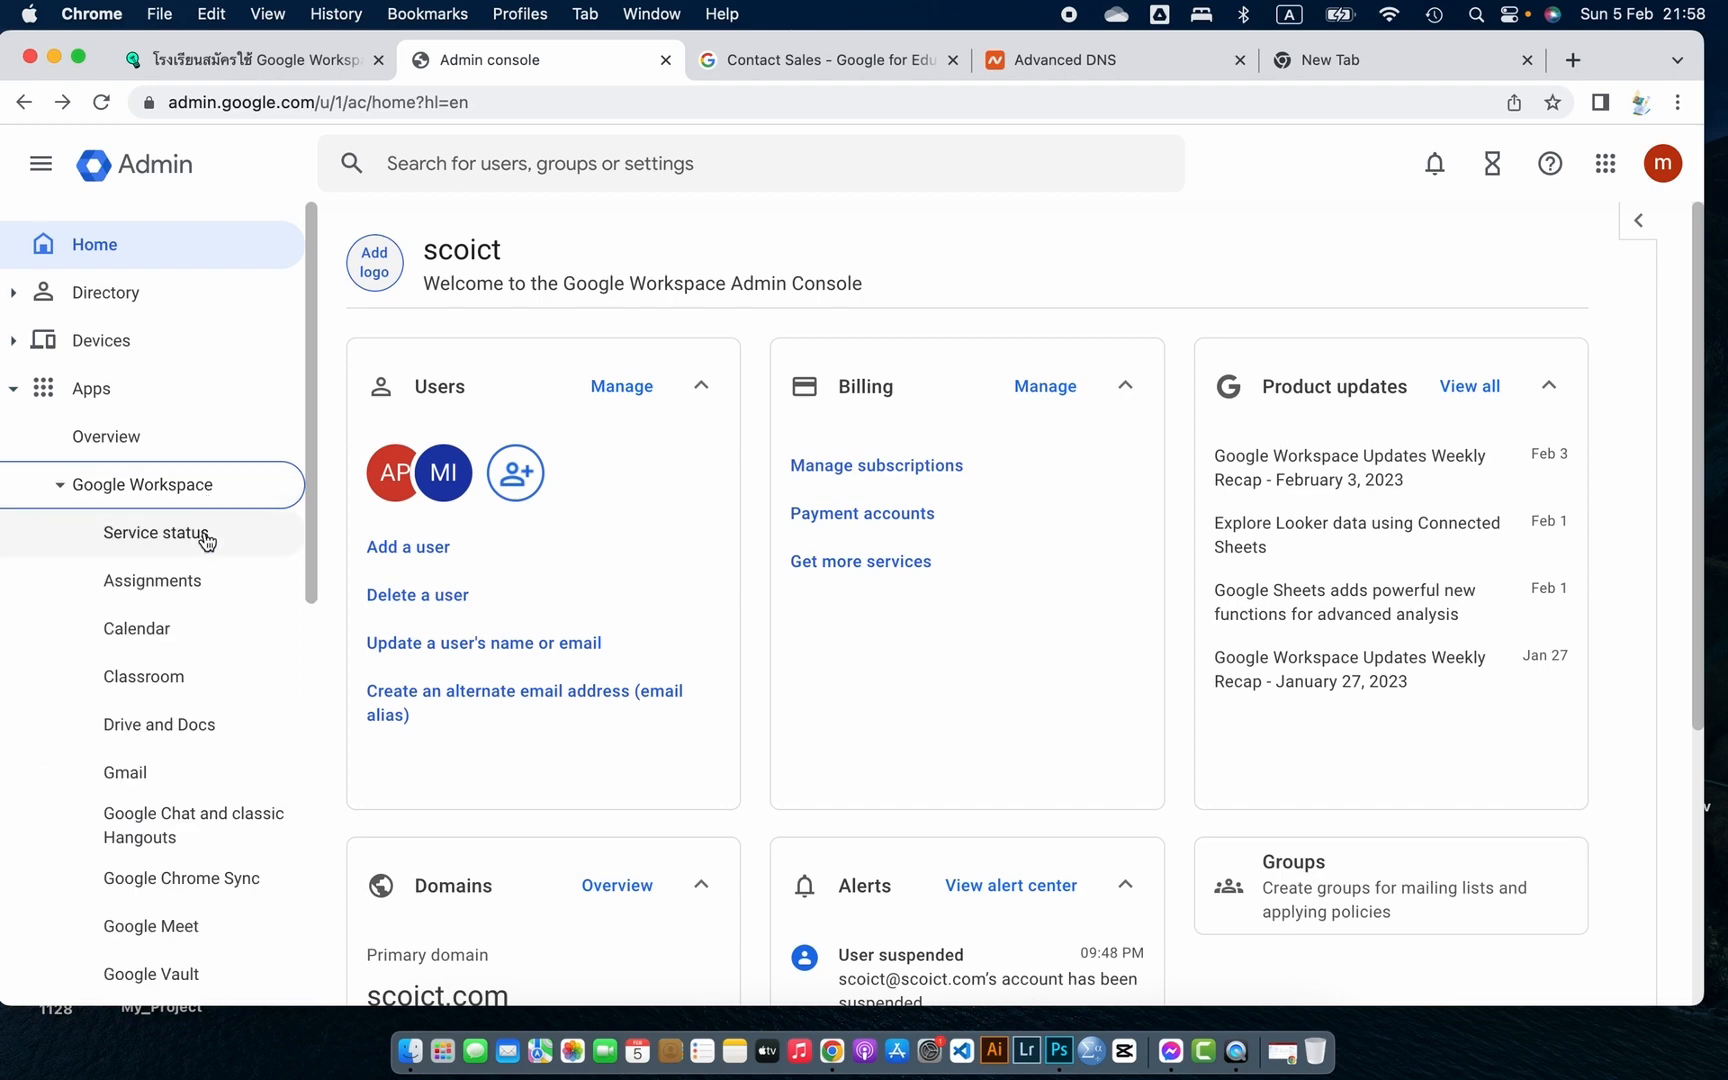
pyautogui.click(108, 391)
pyautogui.click(106, 396)
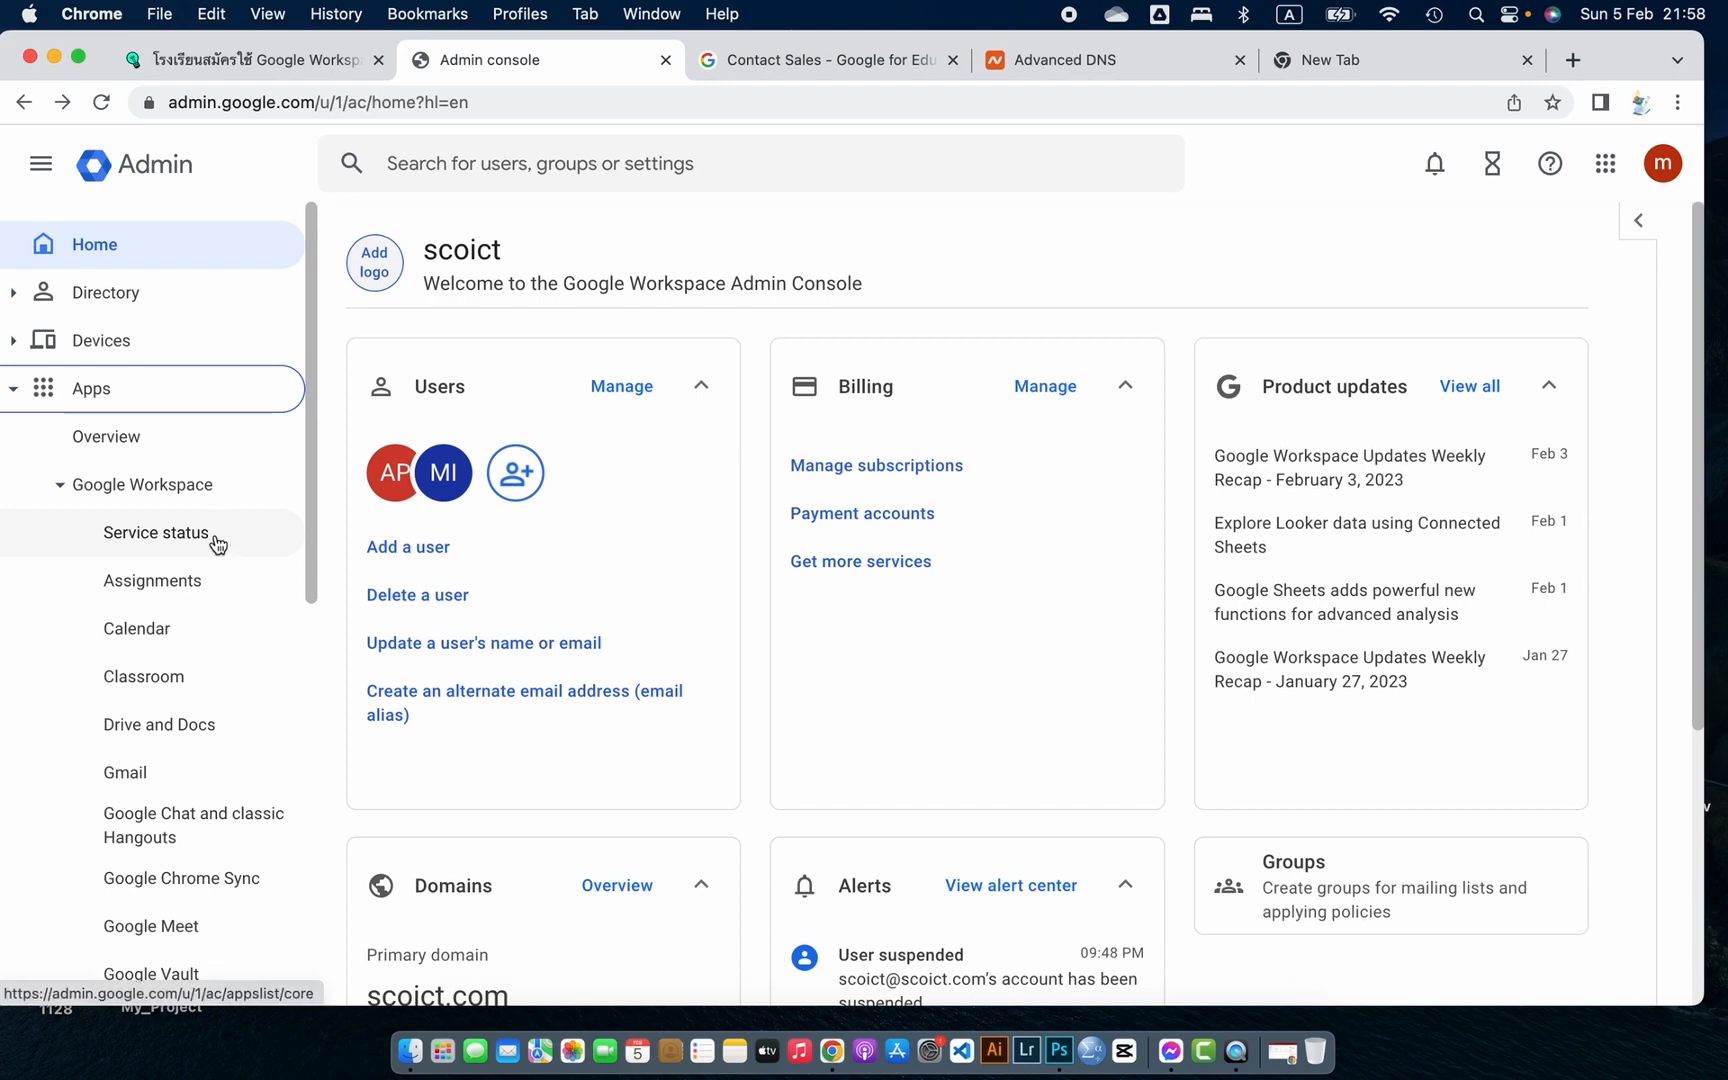
pyautogui.scroll(-10, 217, 544)
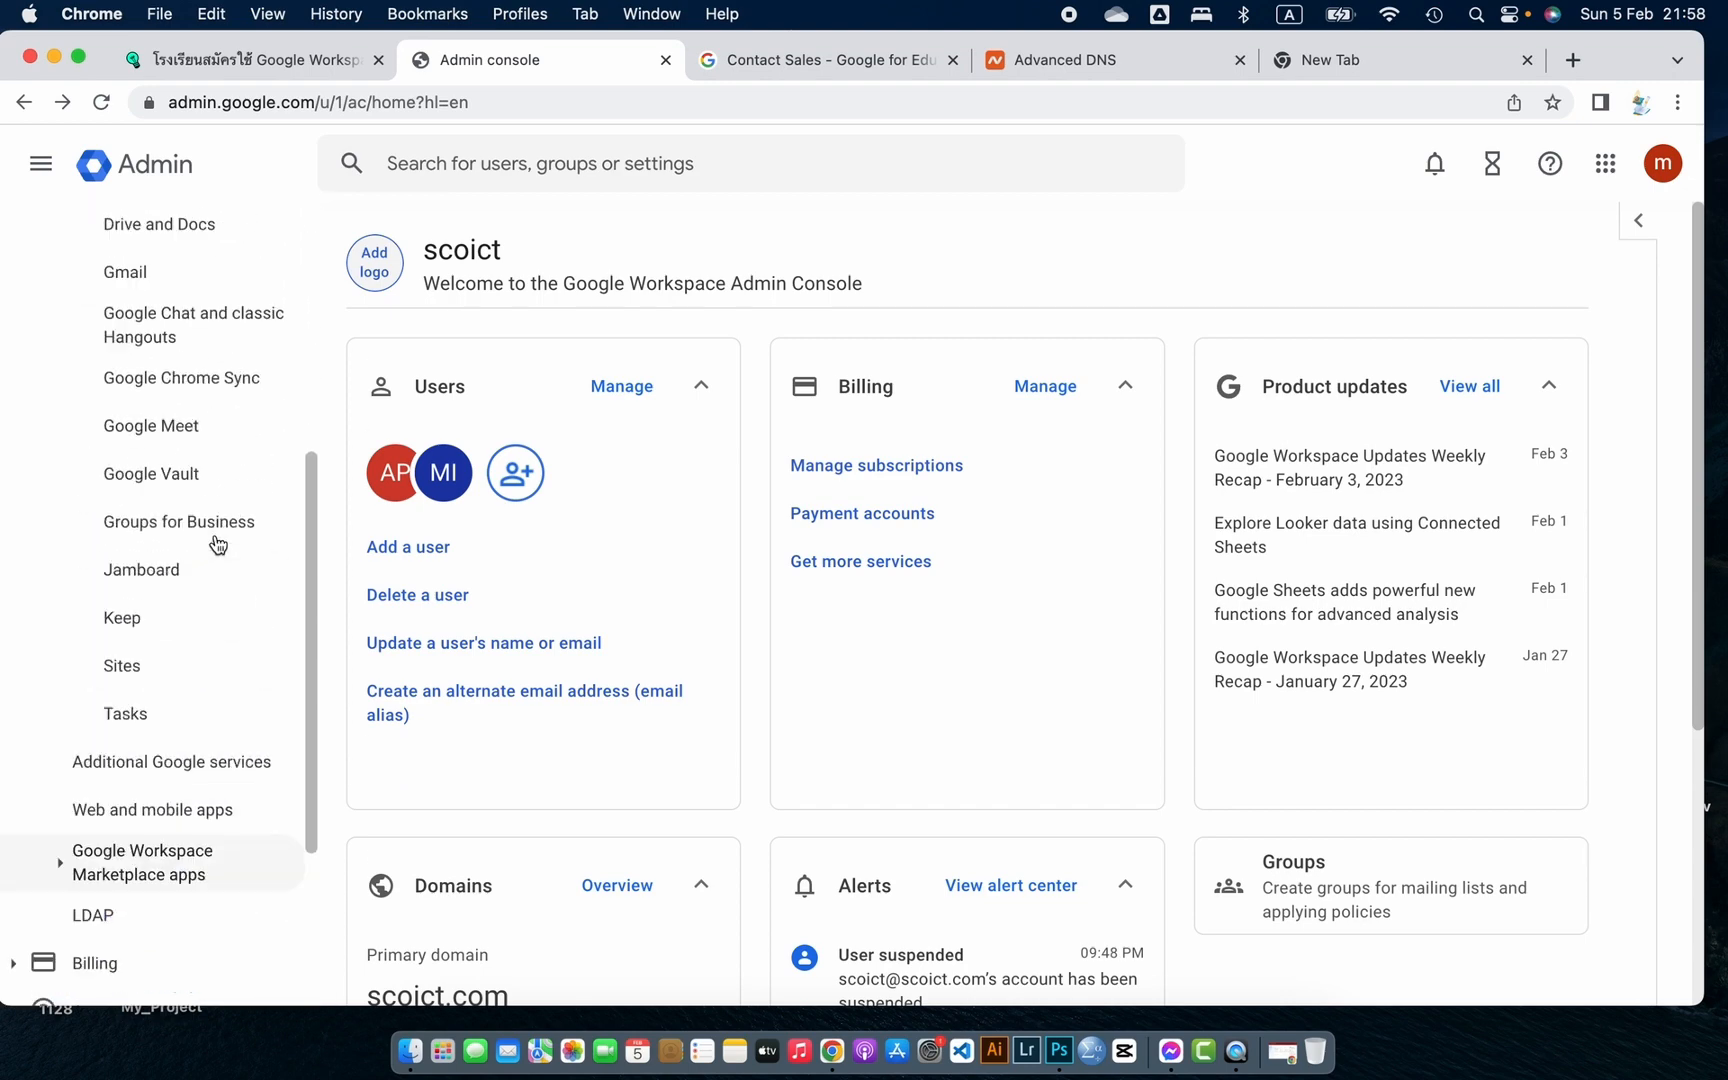
pyautogui.scroll(10, 215, 542)
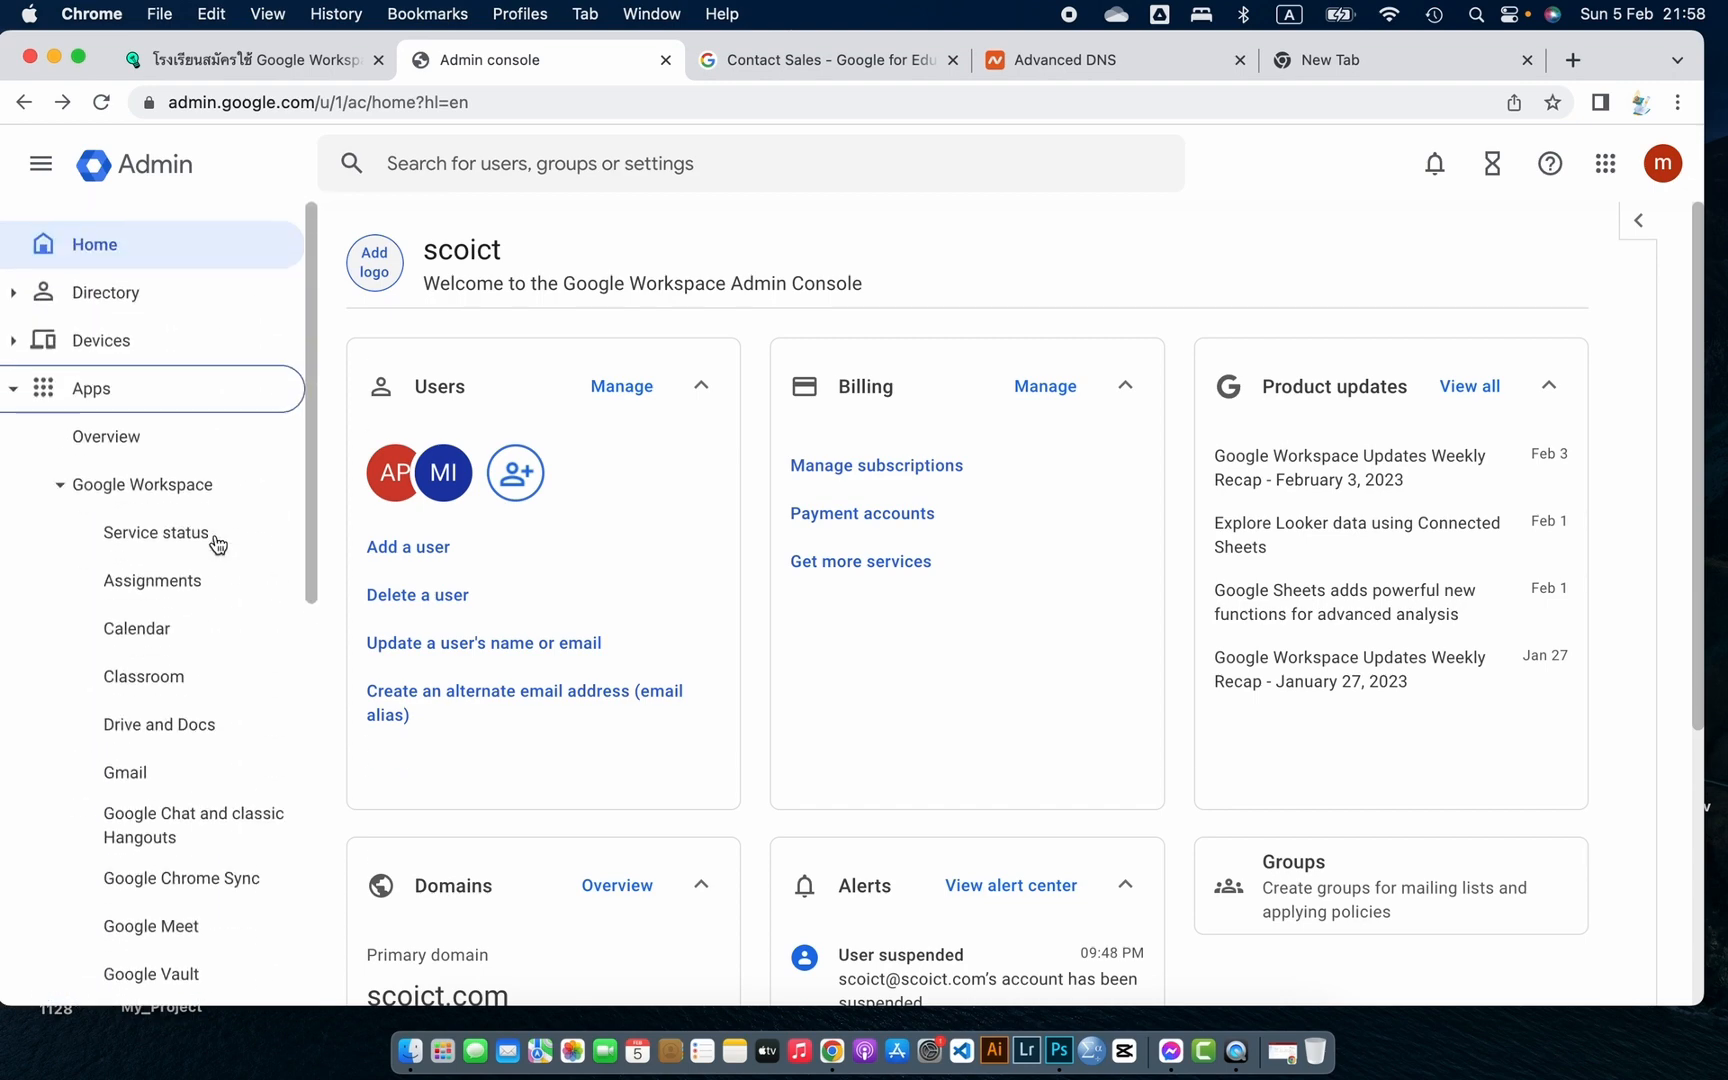
pyautogui.click(173, 496)
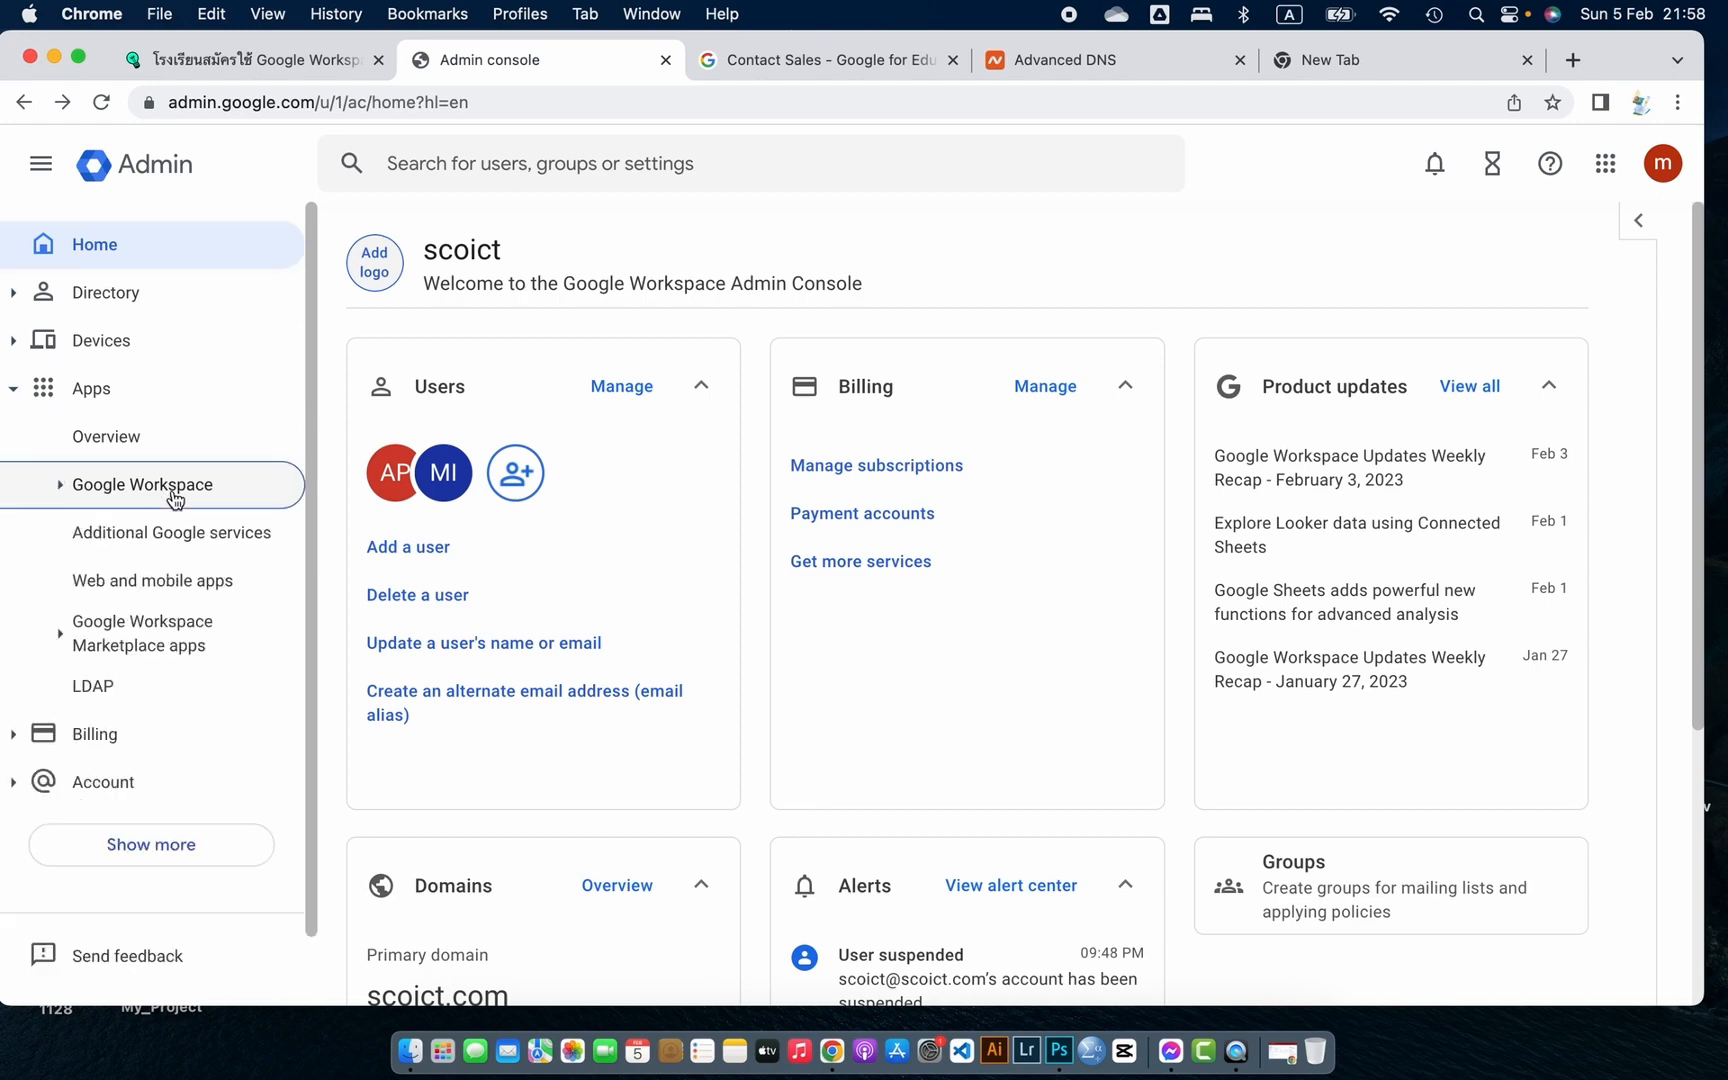
pyautogui.click(139, 489)
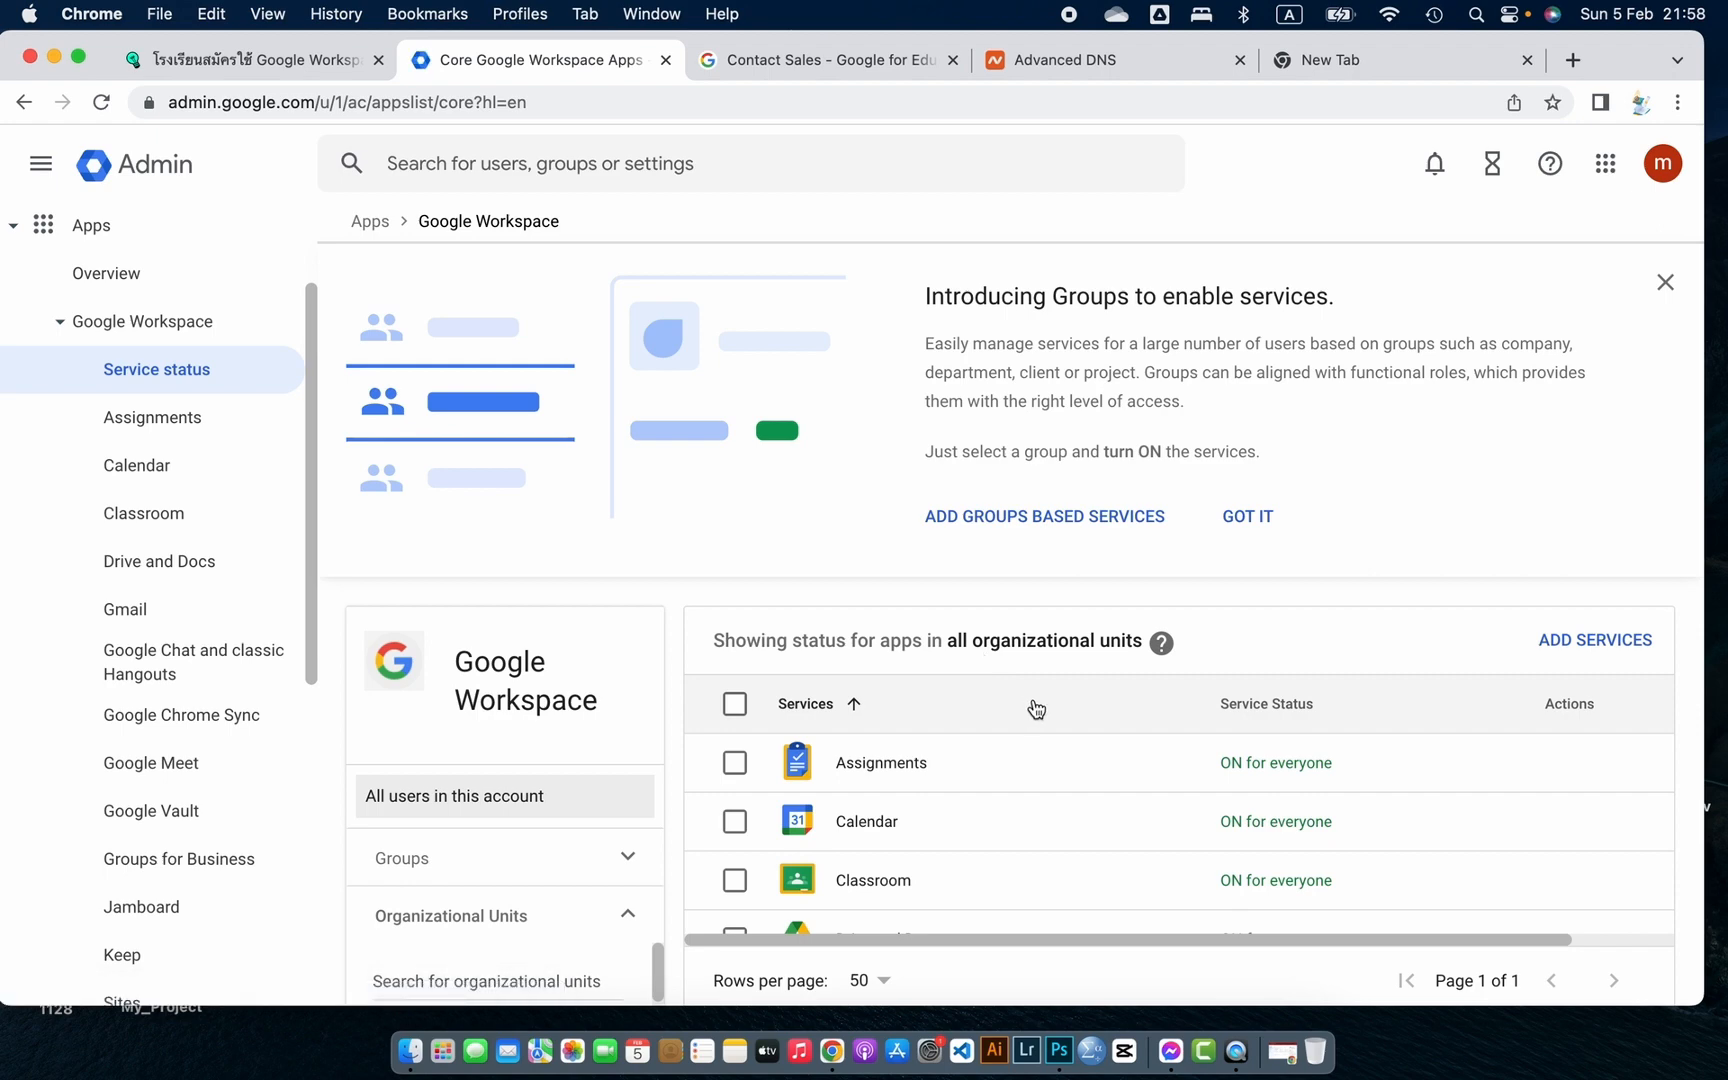
# Open Google Workspace Service status from the Apps overview and dismiss the Groups banner.
pyautogui.click(1666, 285)
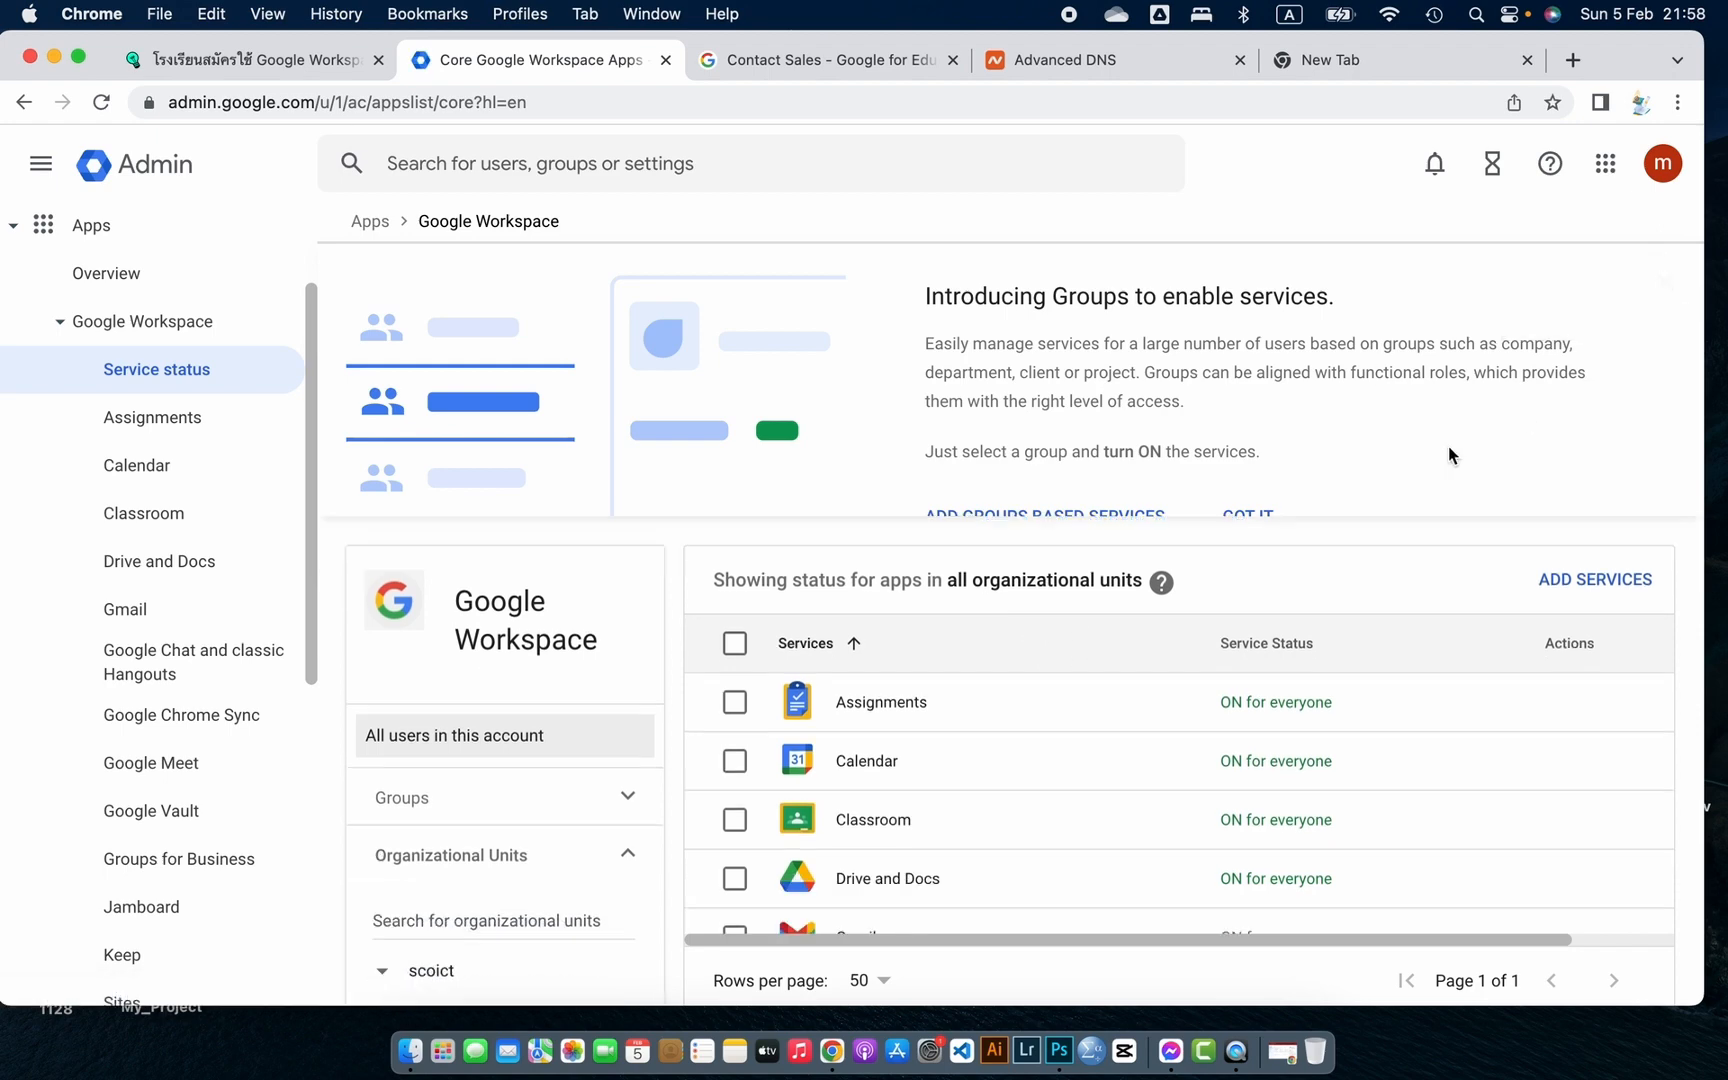
pyautogui.scroll(-5, 1094, 559)
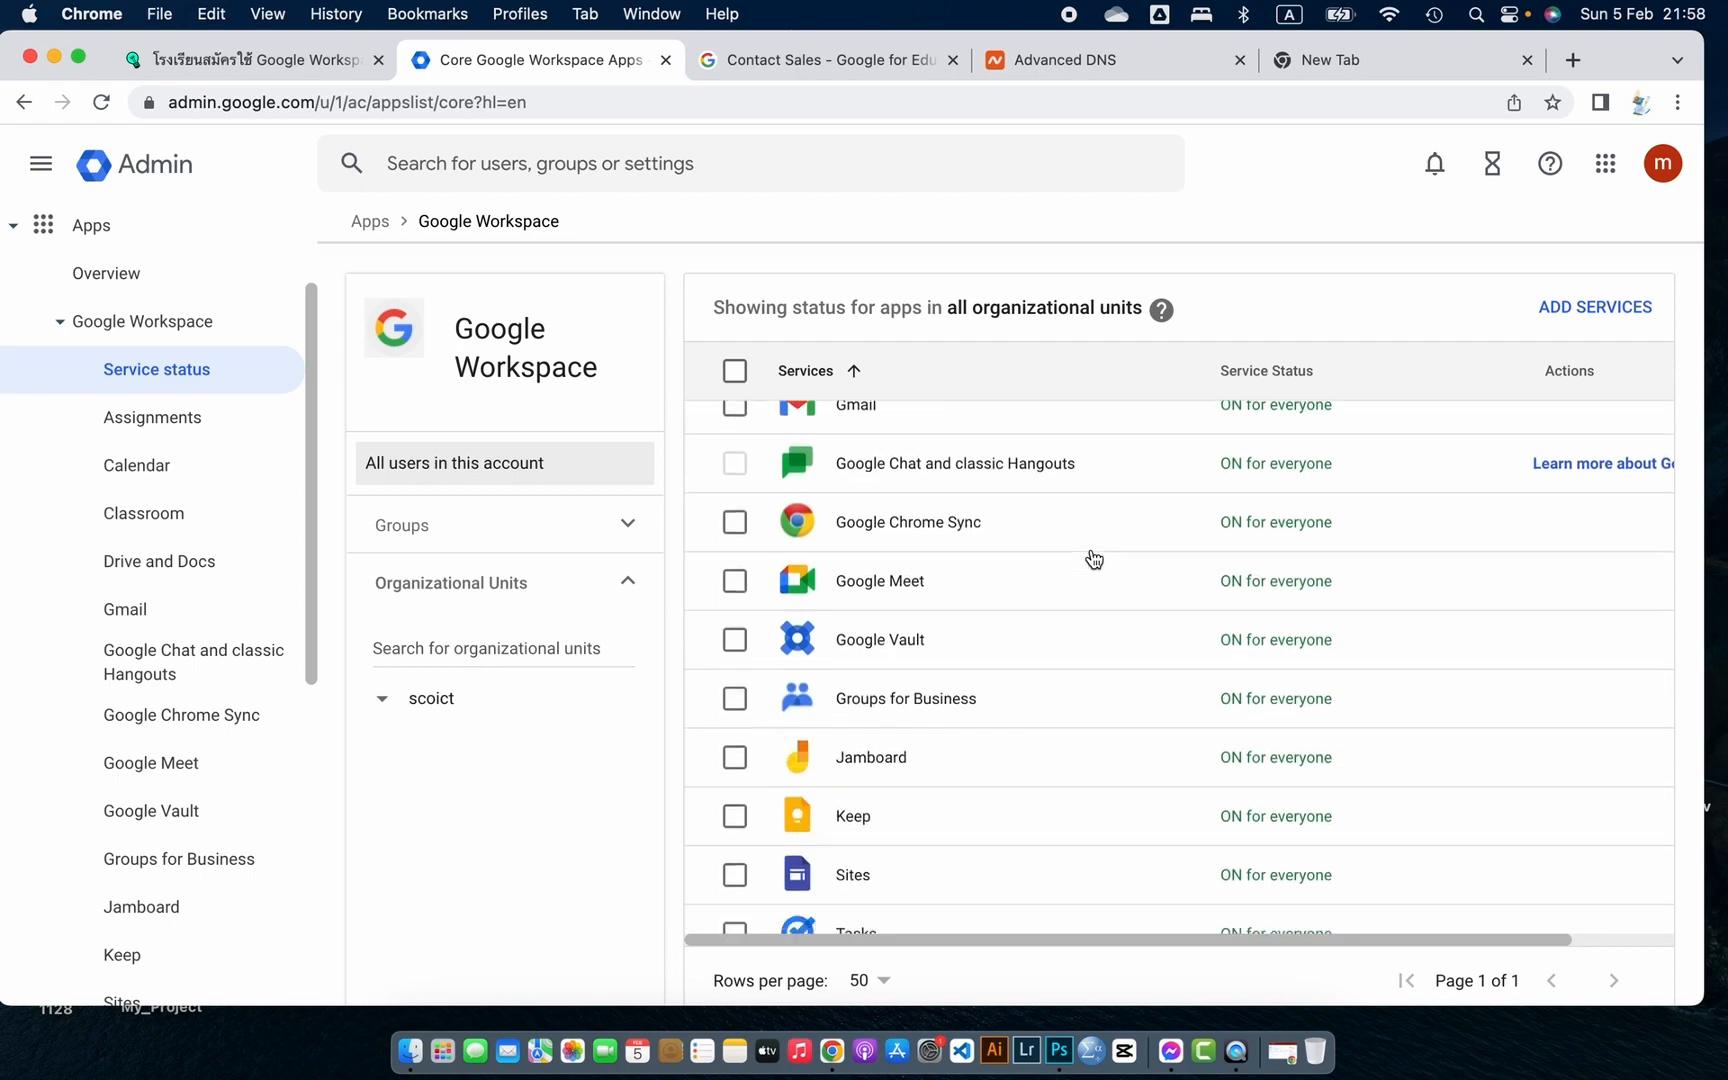
pyautogui.scroll(5, 1094, 559)
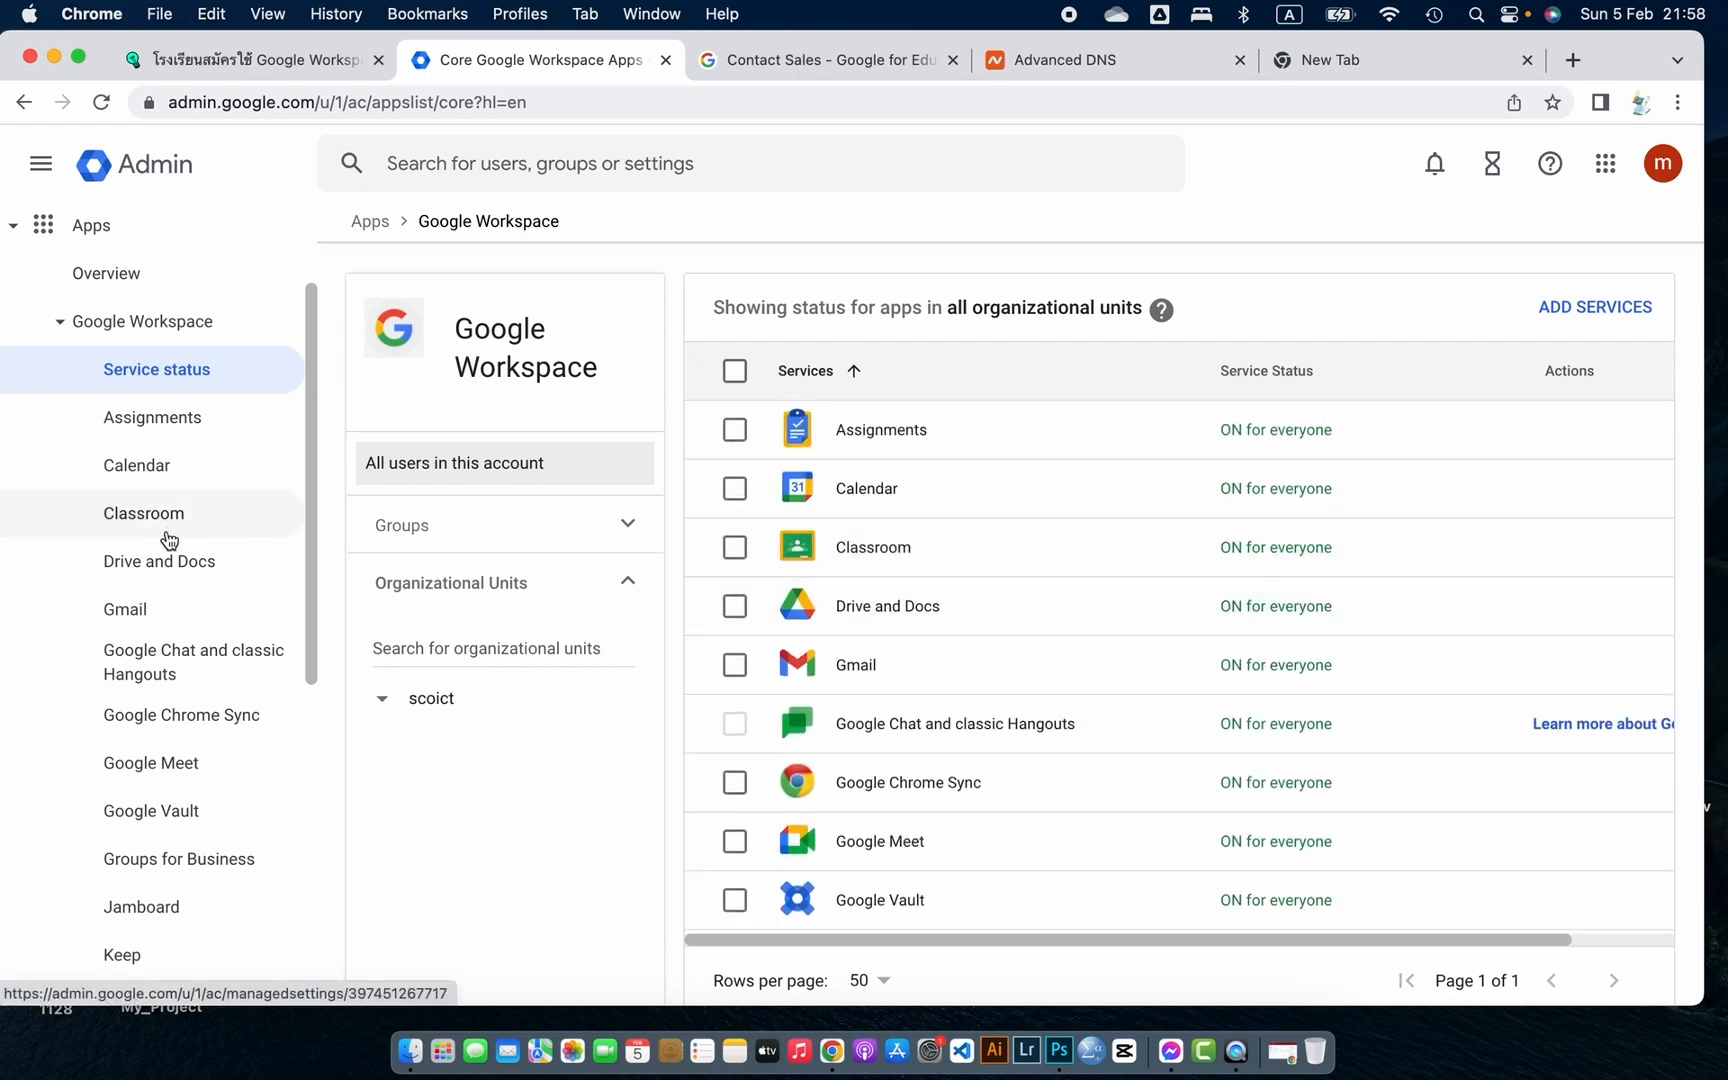
pyautogui.click(75, 324)
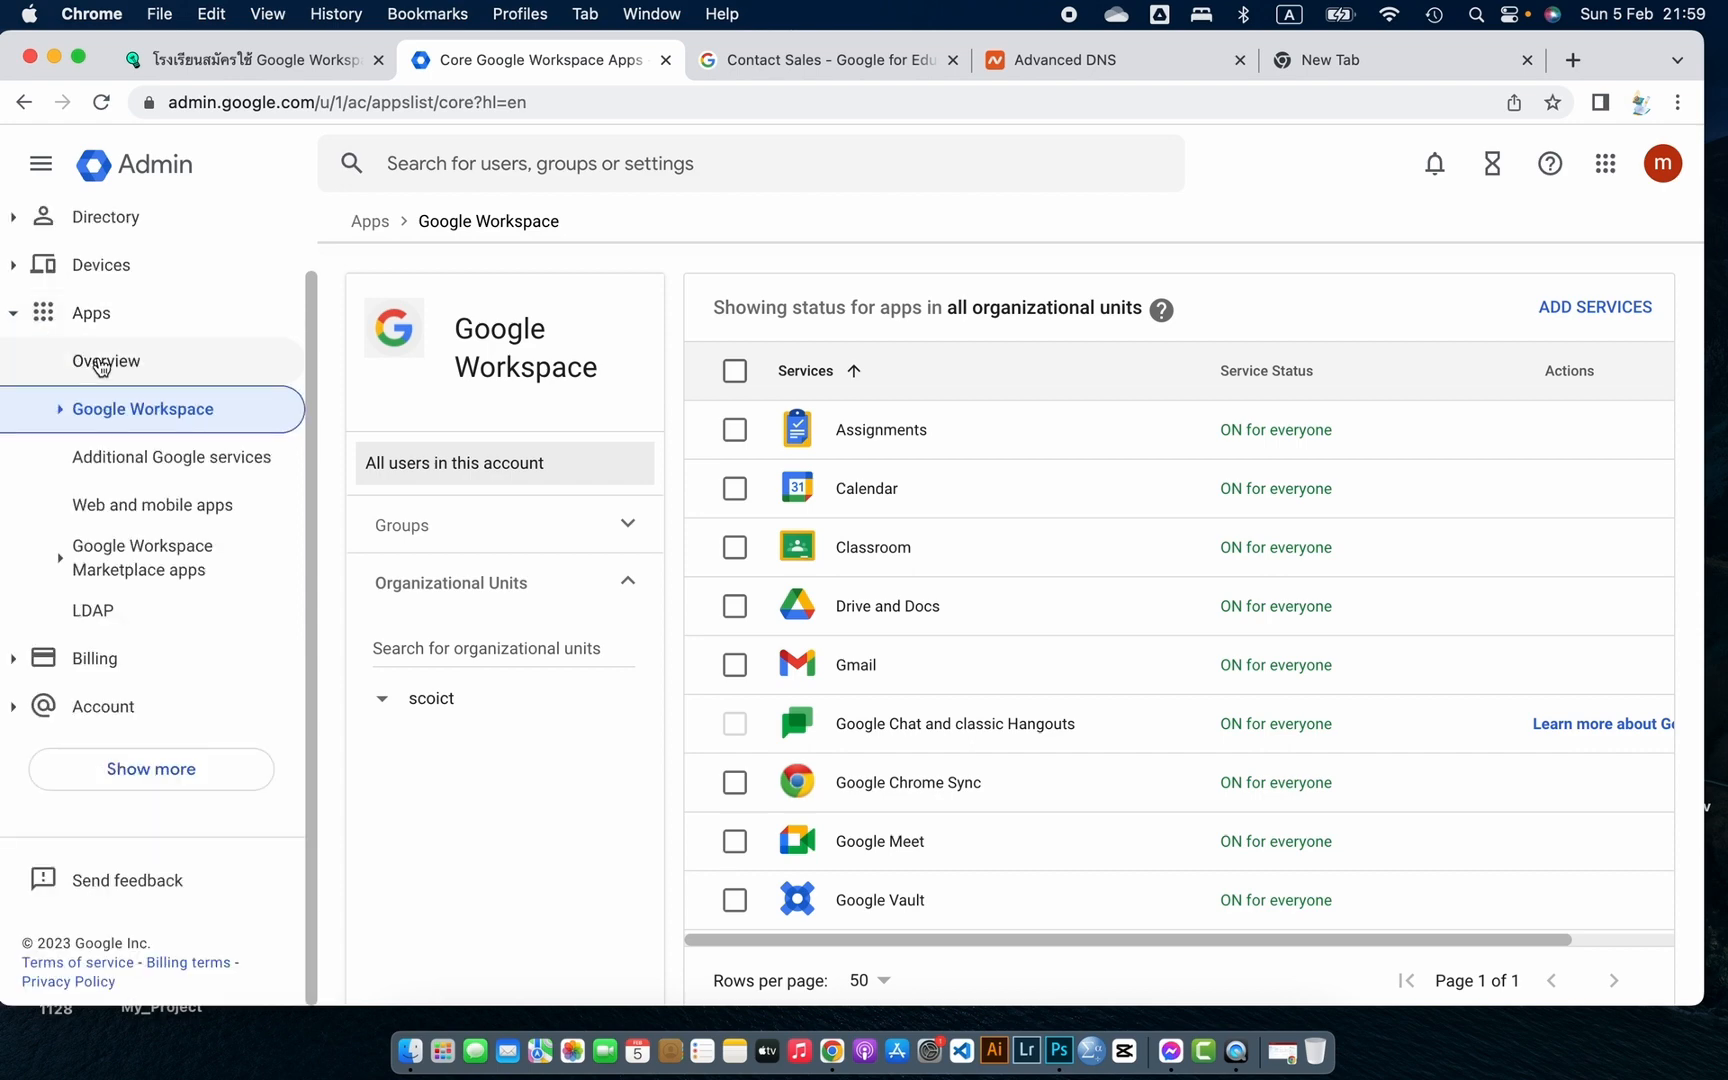
pyautogui.click(104, 362)
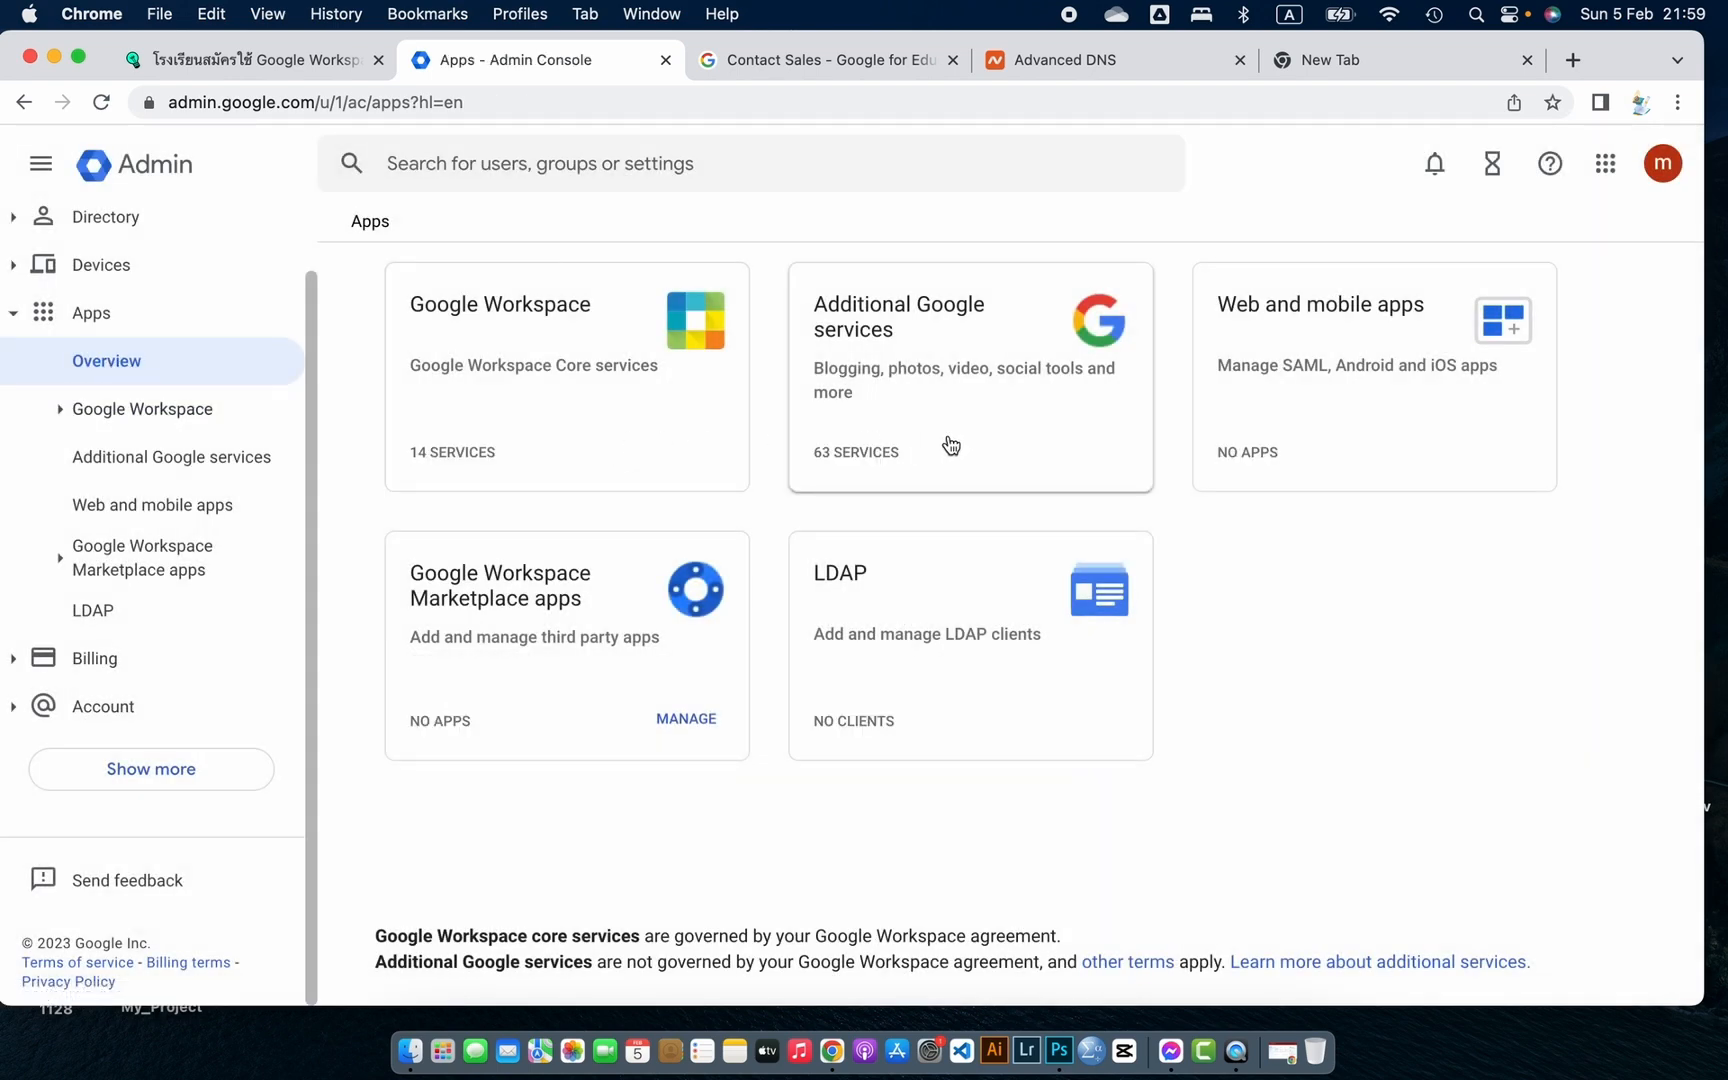
pyautogui.click(543, 428)
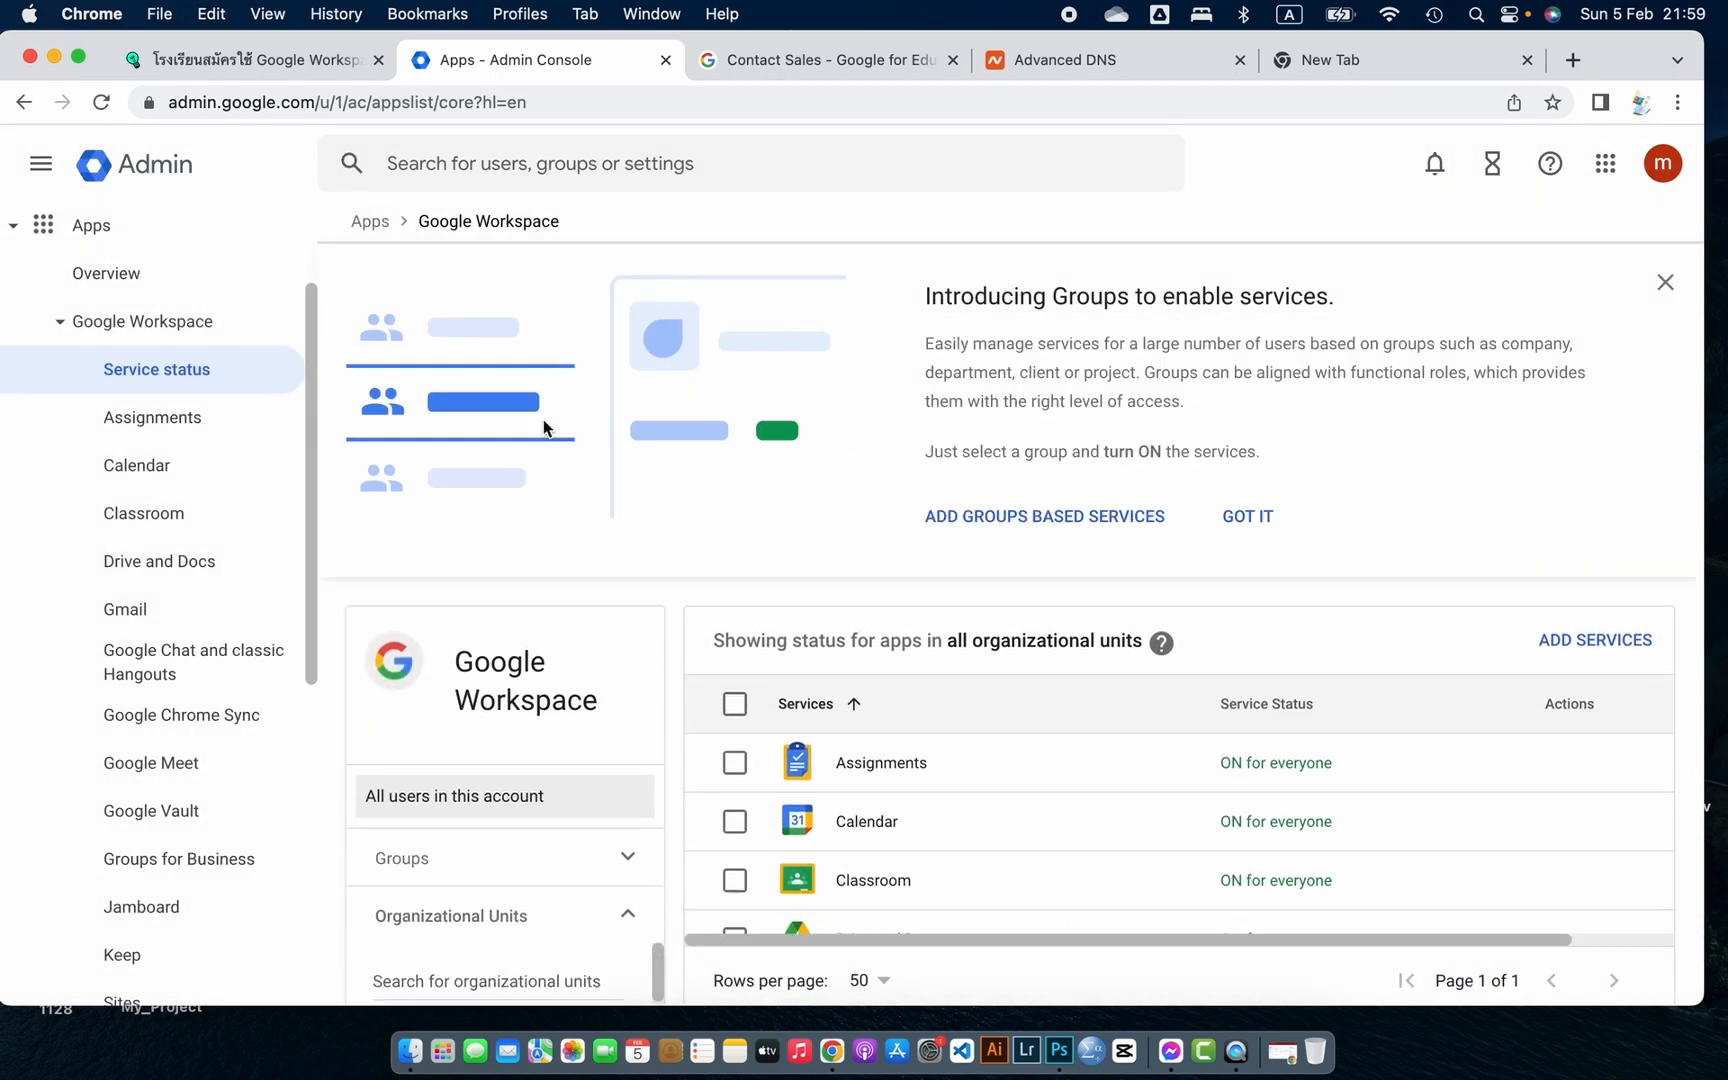
pyautogui.click(1245, 518)
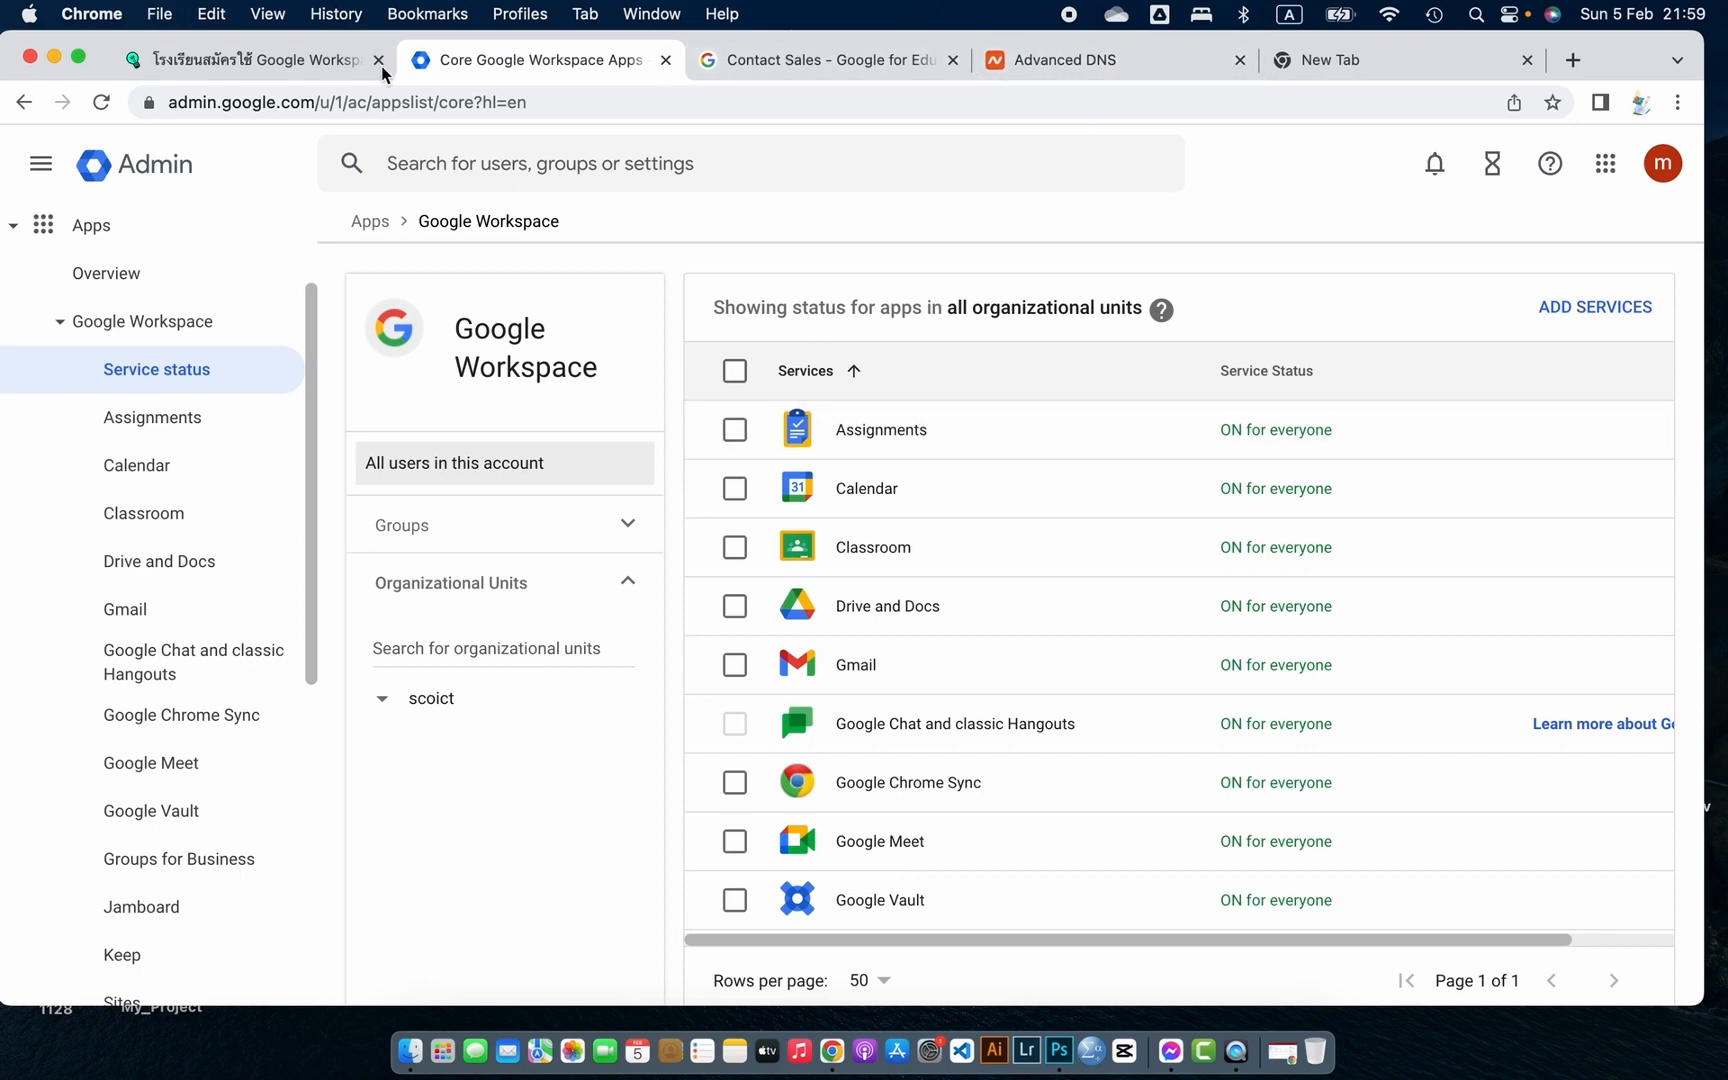
# Load the ongtue-ttc.edu.la college website in the new tab and scroll its homepage.
pyautogui.click(1382, 60)
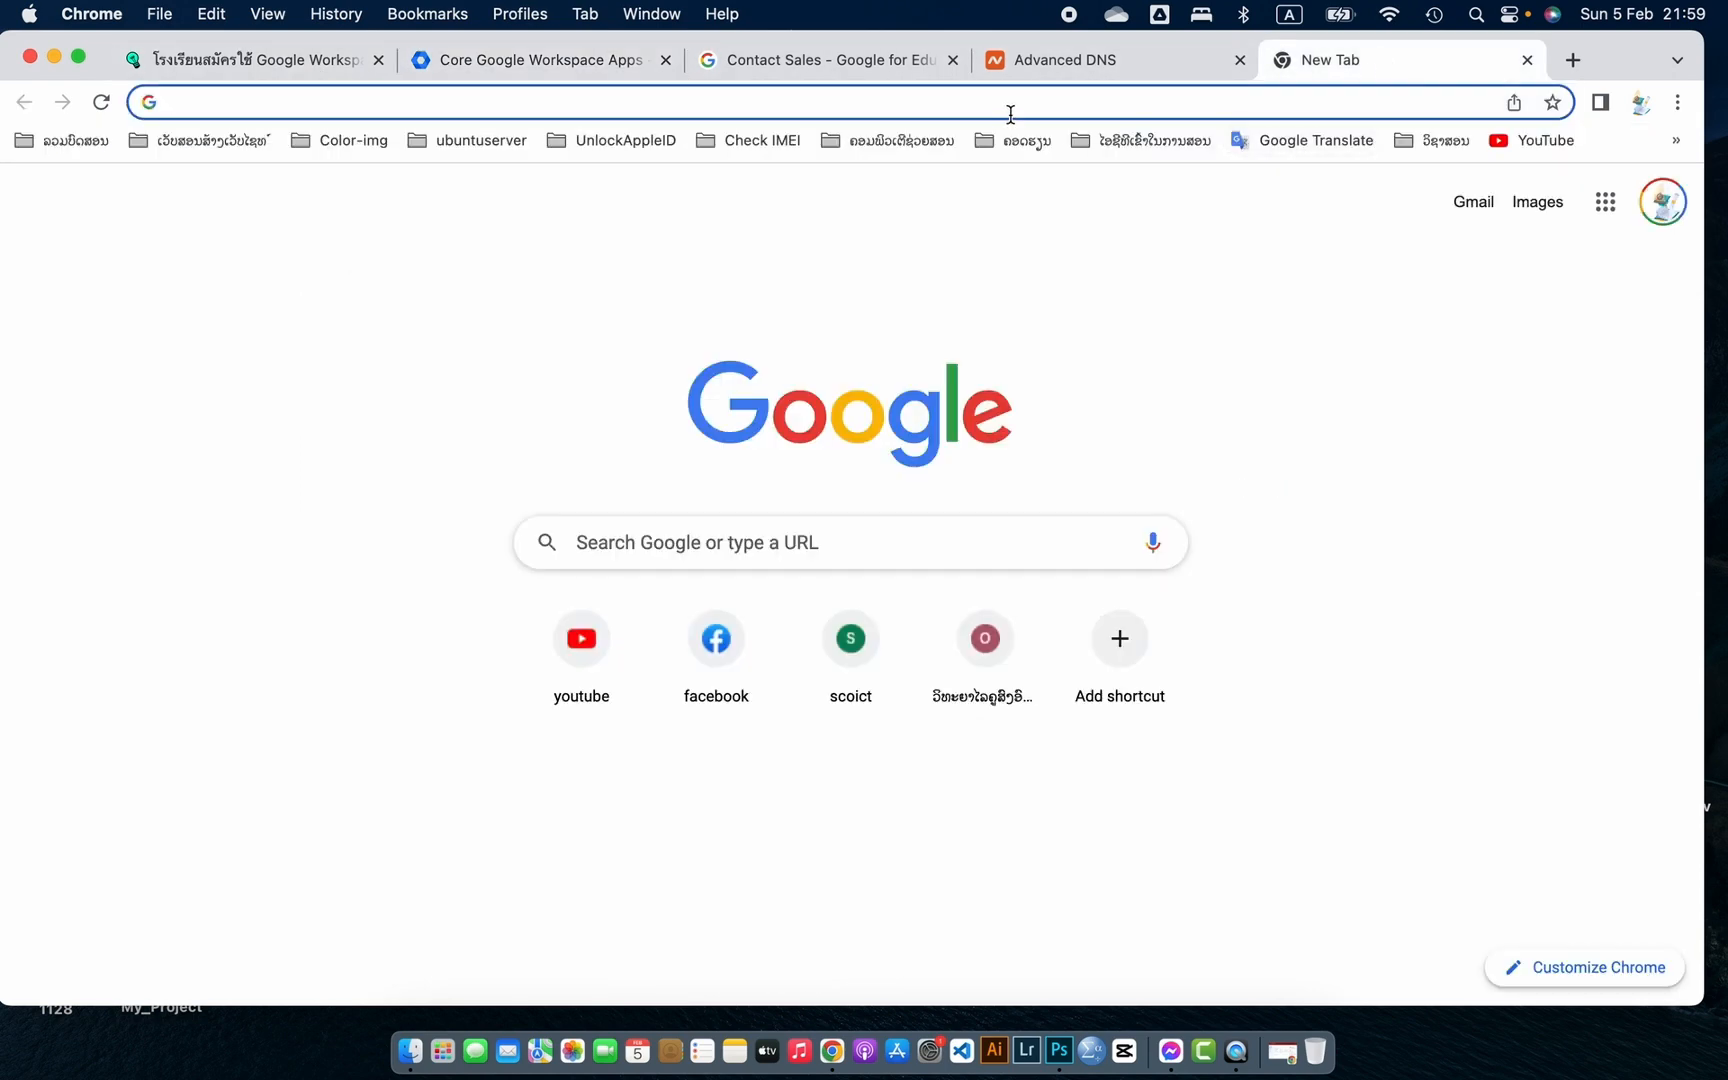
pyautogui.write('ongtue-ttc.edu.la')
pyautogui.press('Return')
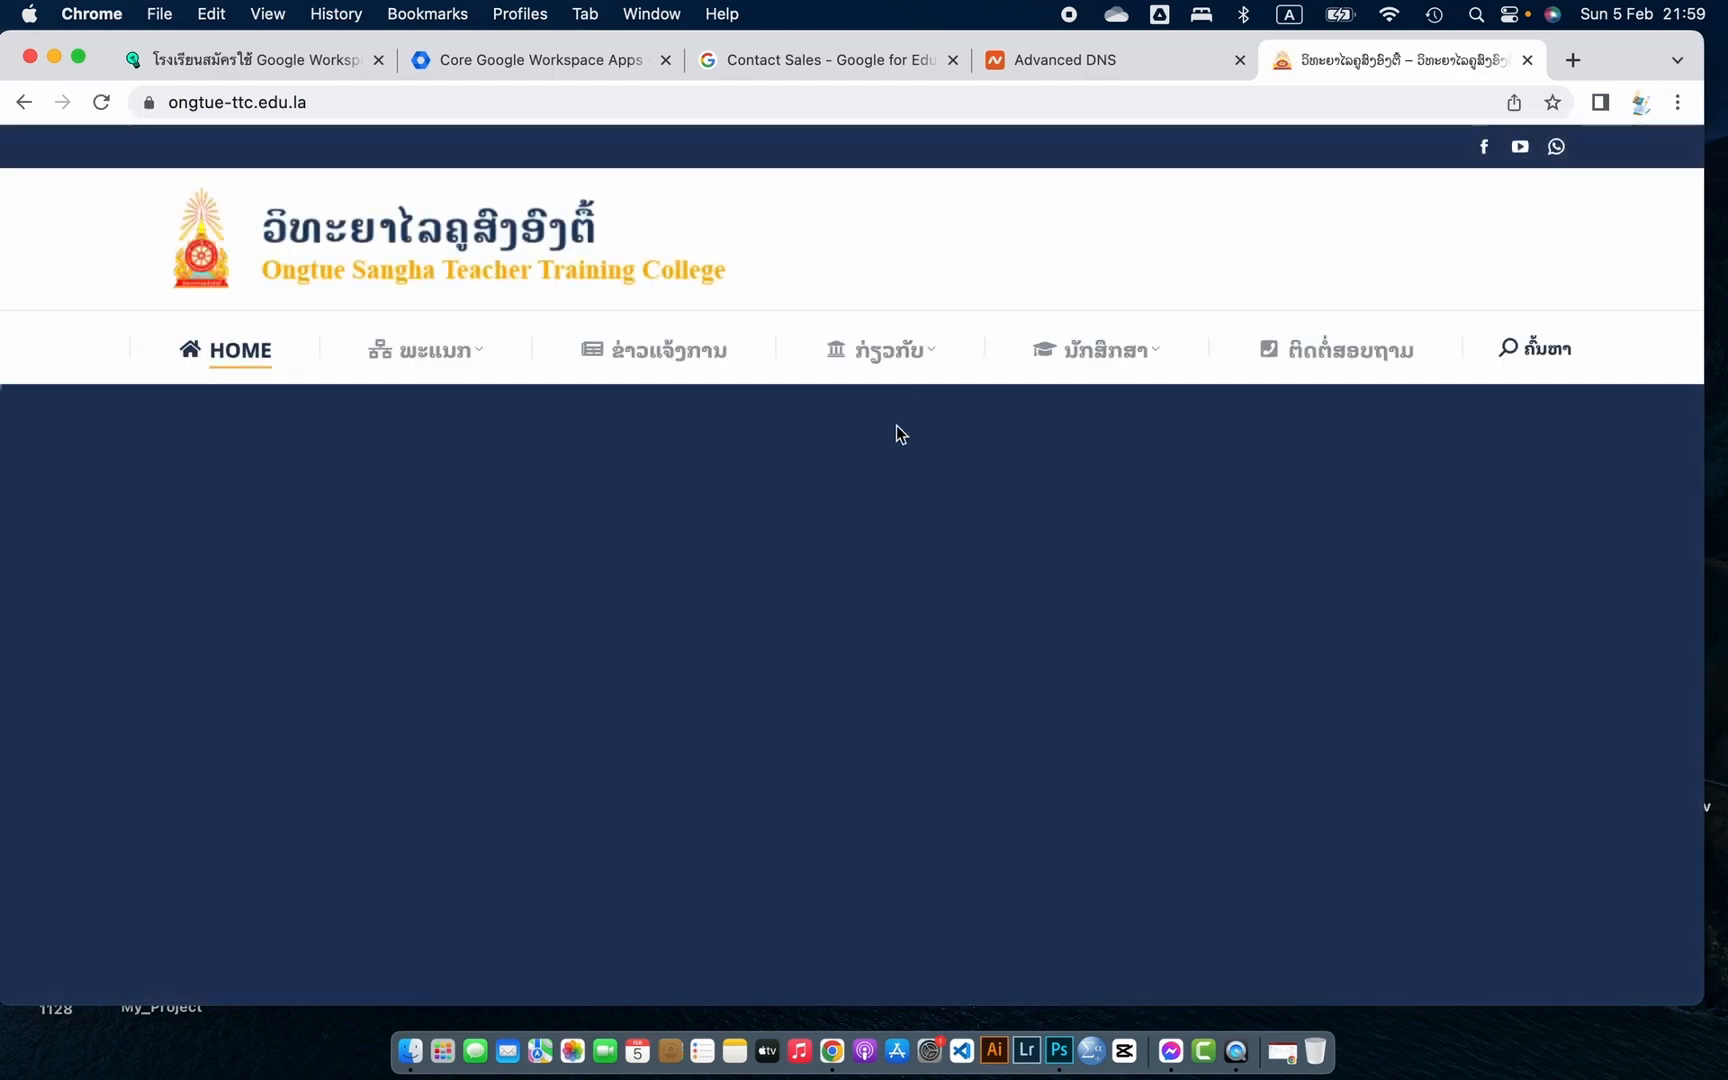
pyautogui.scroll(-1, 896, 425)
pyautogui.scroll(-15, 896, 425)
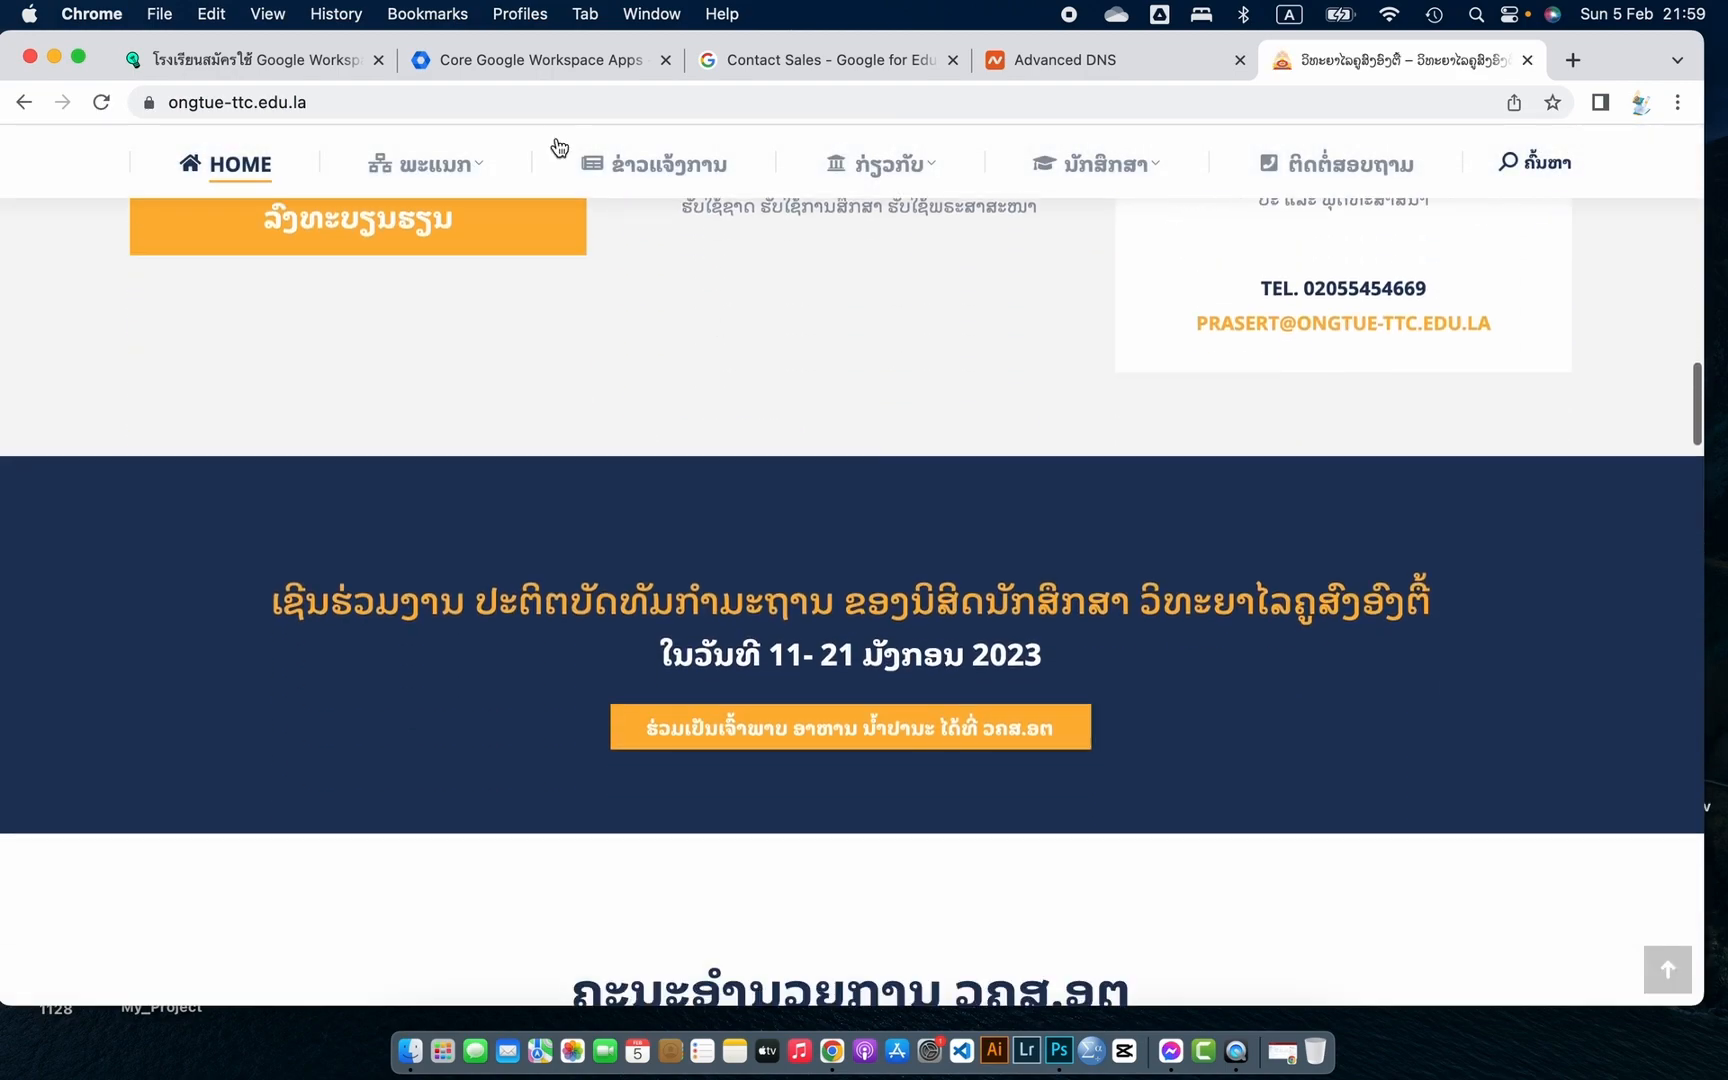
pyautogui.click(475, 102)
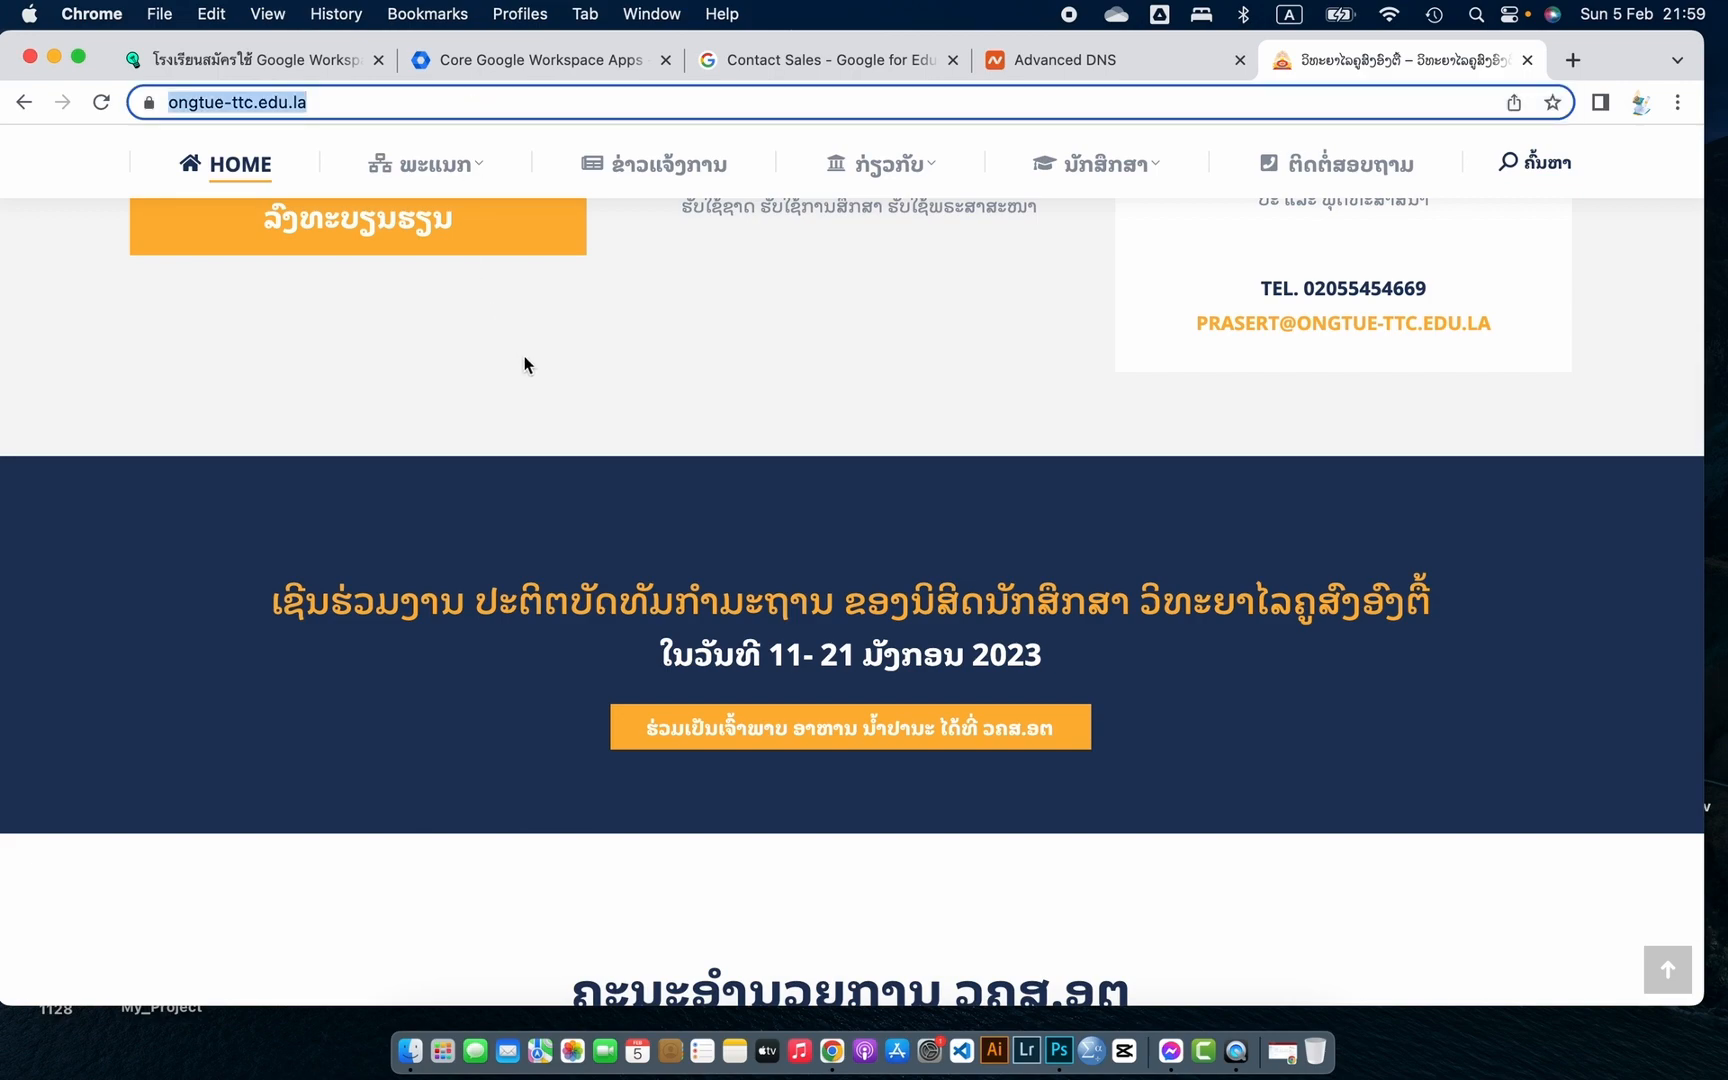
pyautogui.scroll(-10, 524, 356)
pyautogui.scroll(-10, 524, 356)
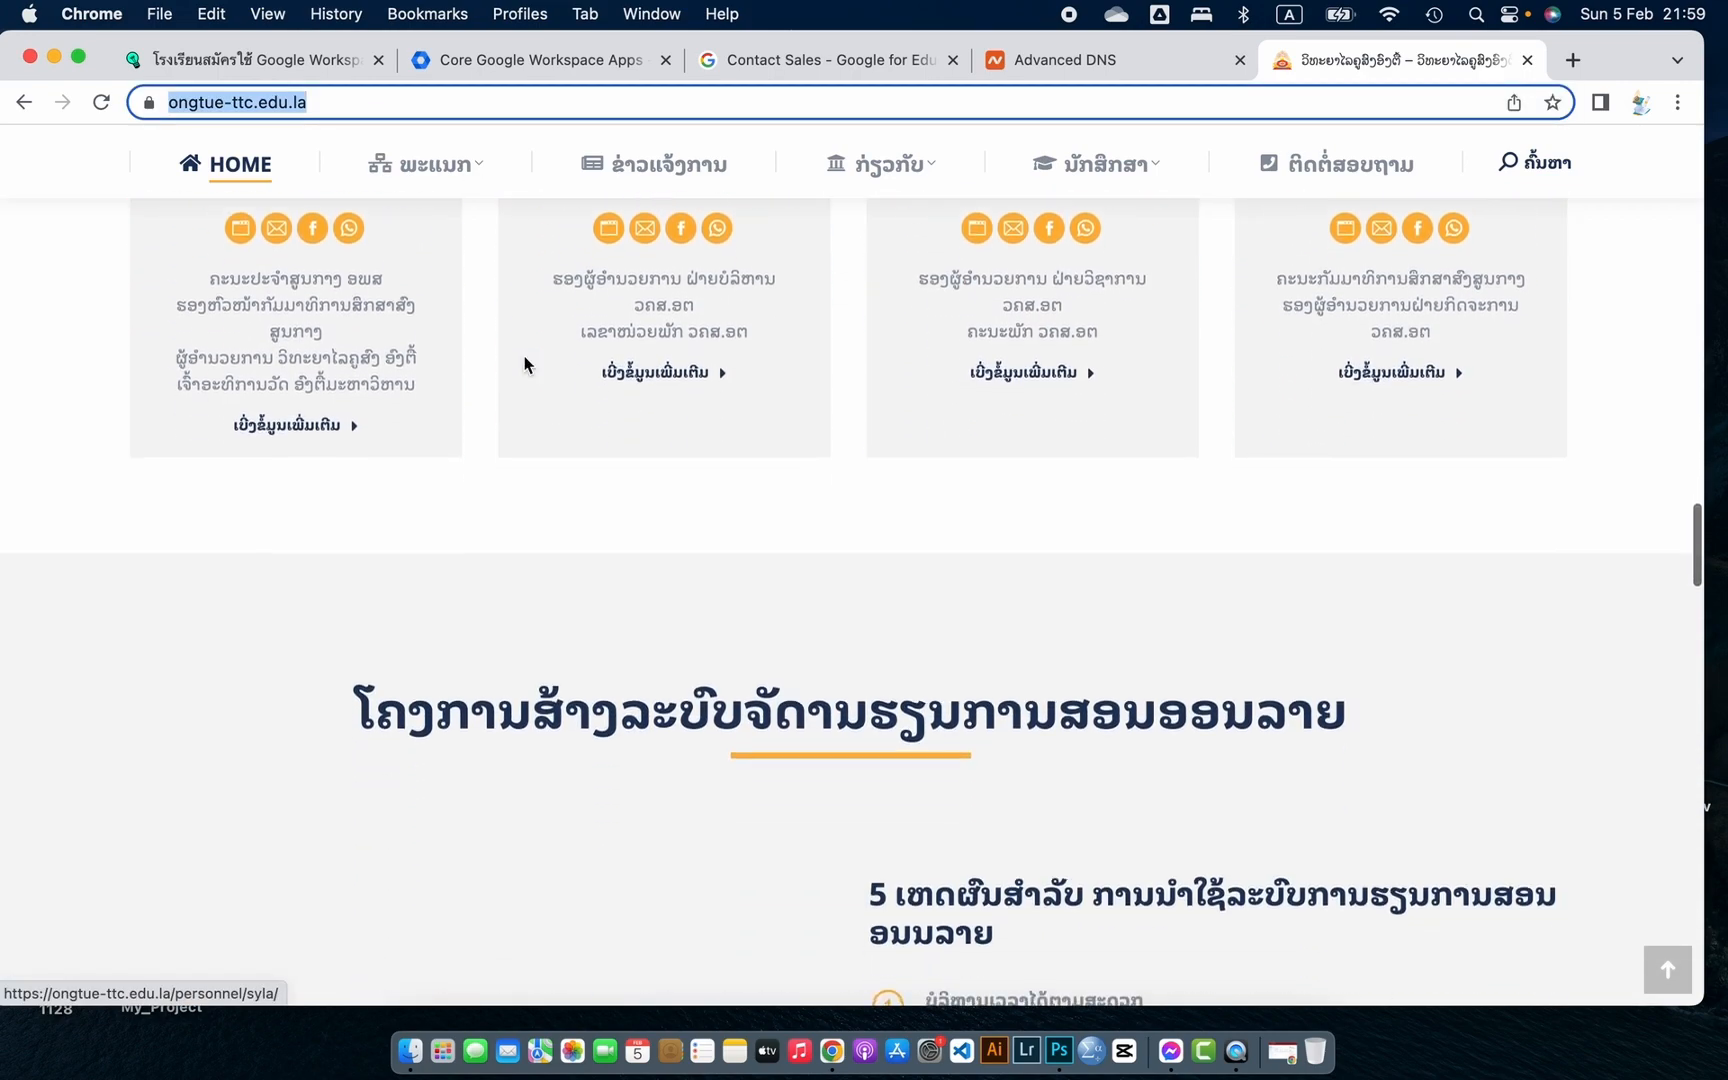
pyautogui.scroll(5, 524, 364)
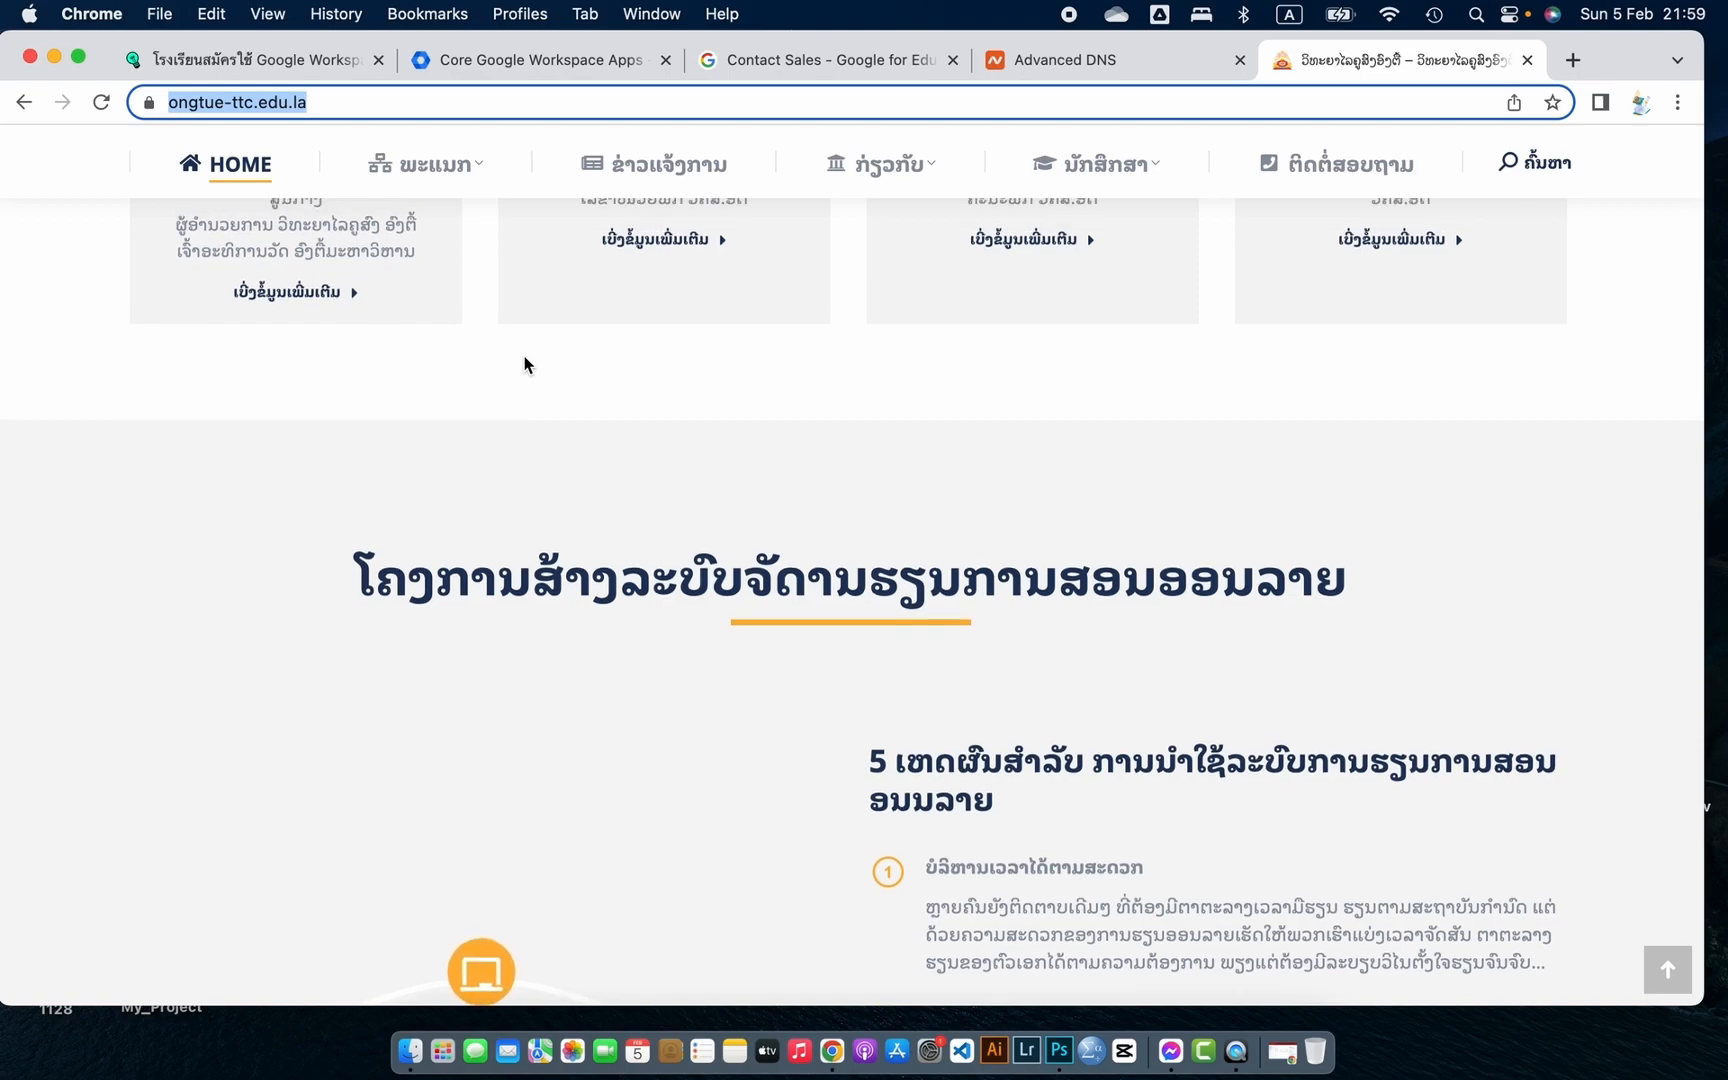
pyautogui.scroll(5, 524, 364)
pyautogui.scroll(-15, 524, 362)
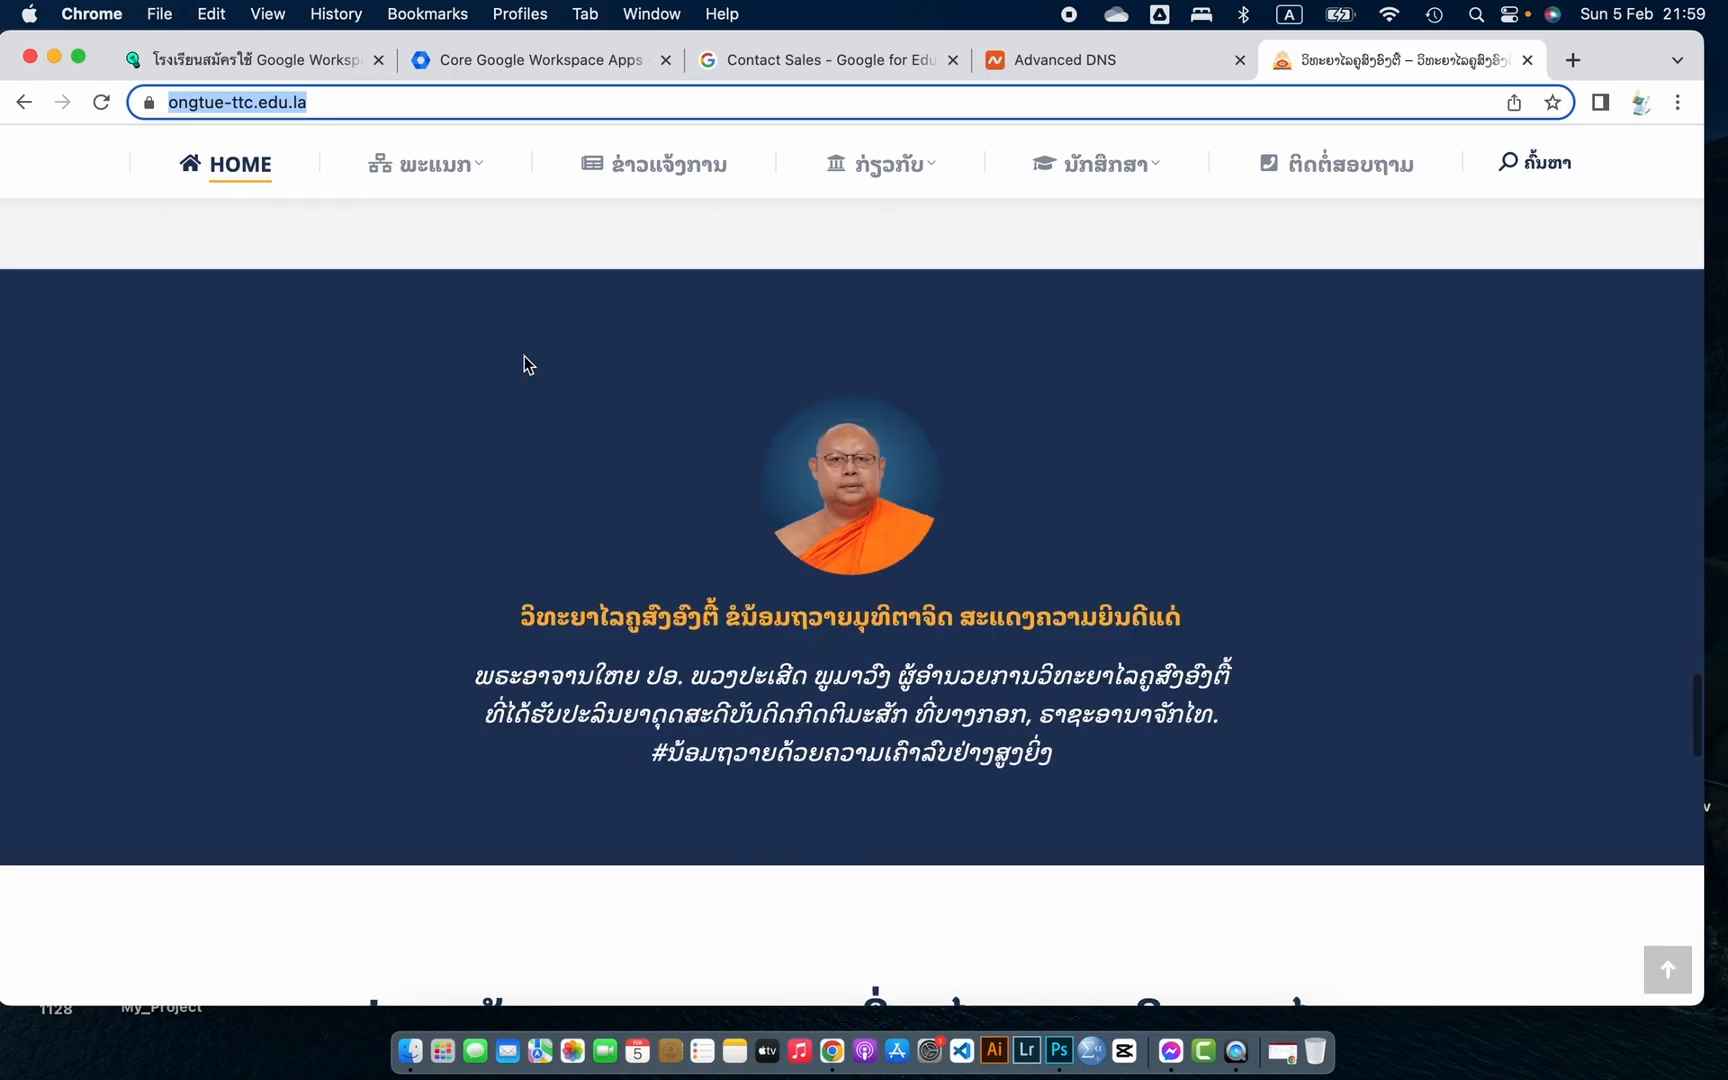
pyautogui.scroll(-20, 524, 356)
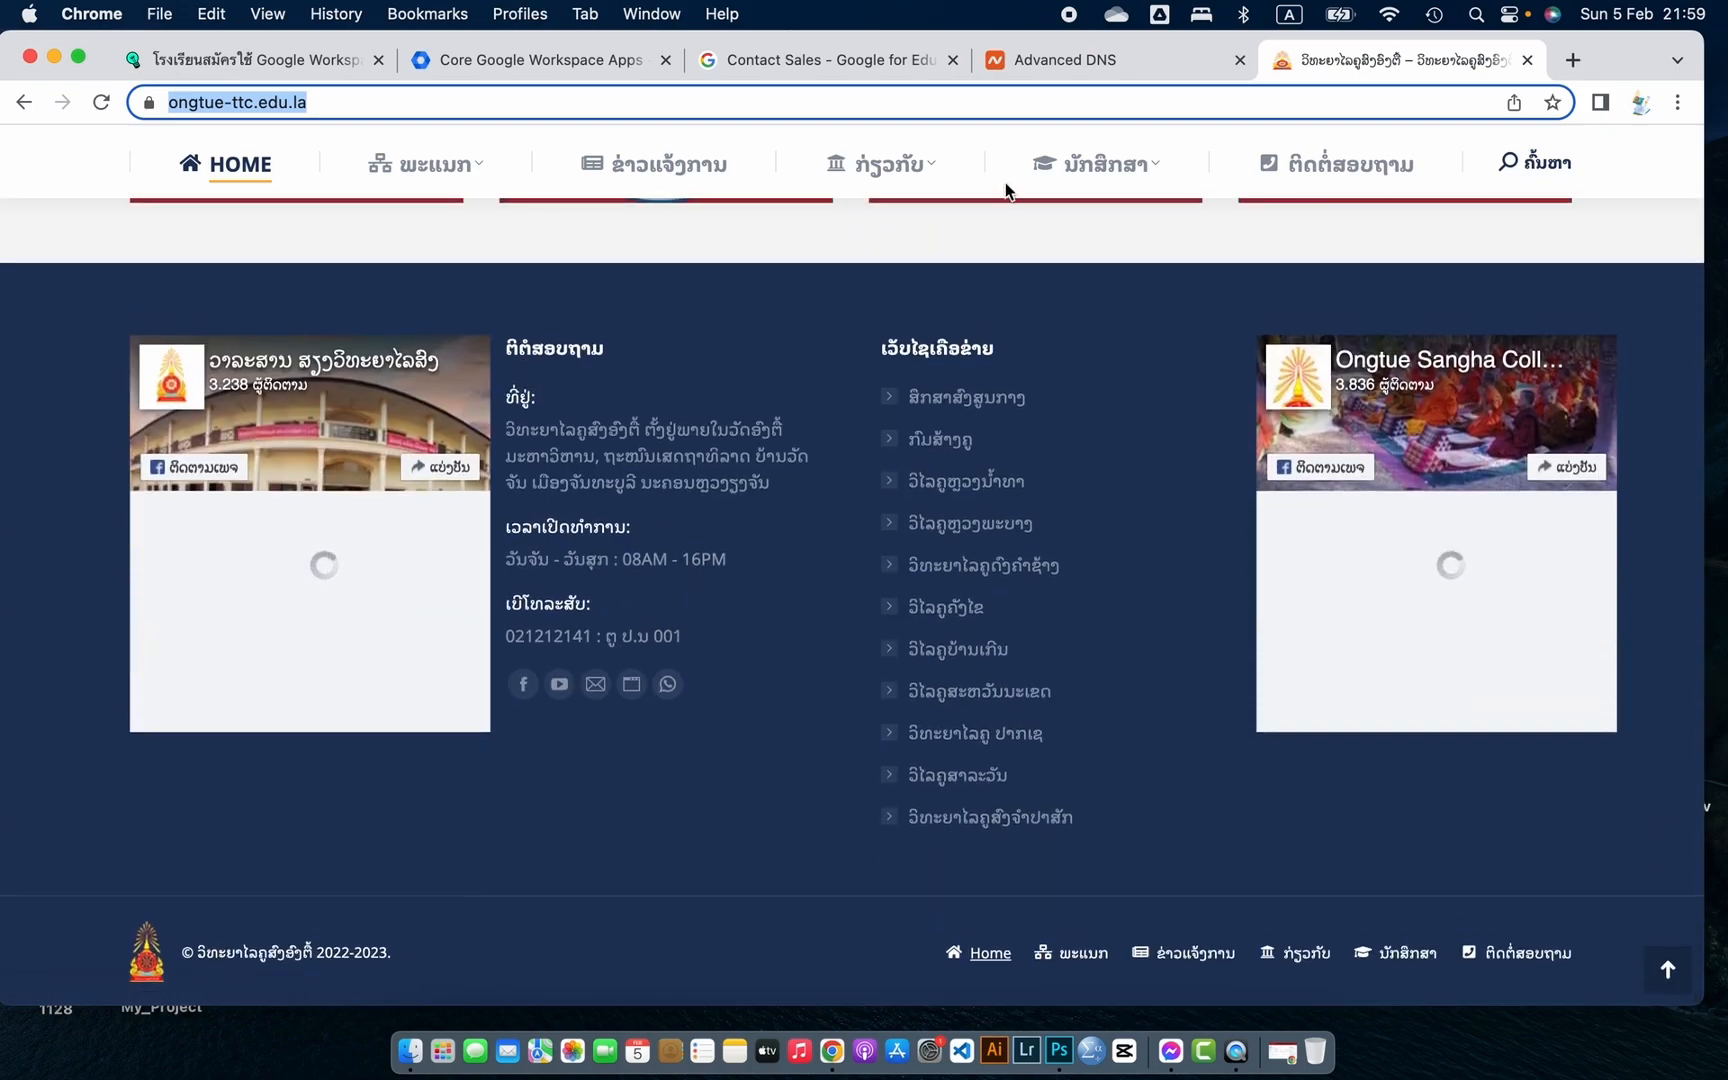
# Open the college's contact page, select its e-mail address, and return to the Service status tab.
pyautogui.moveTo(1110, 176)
pyautogui.scroll(20, 910, 284)
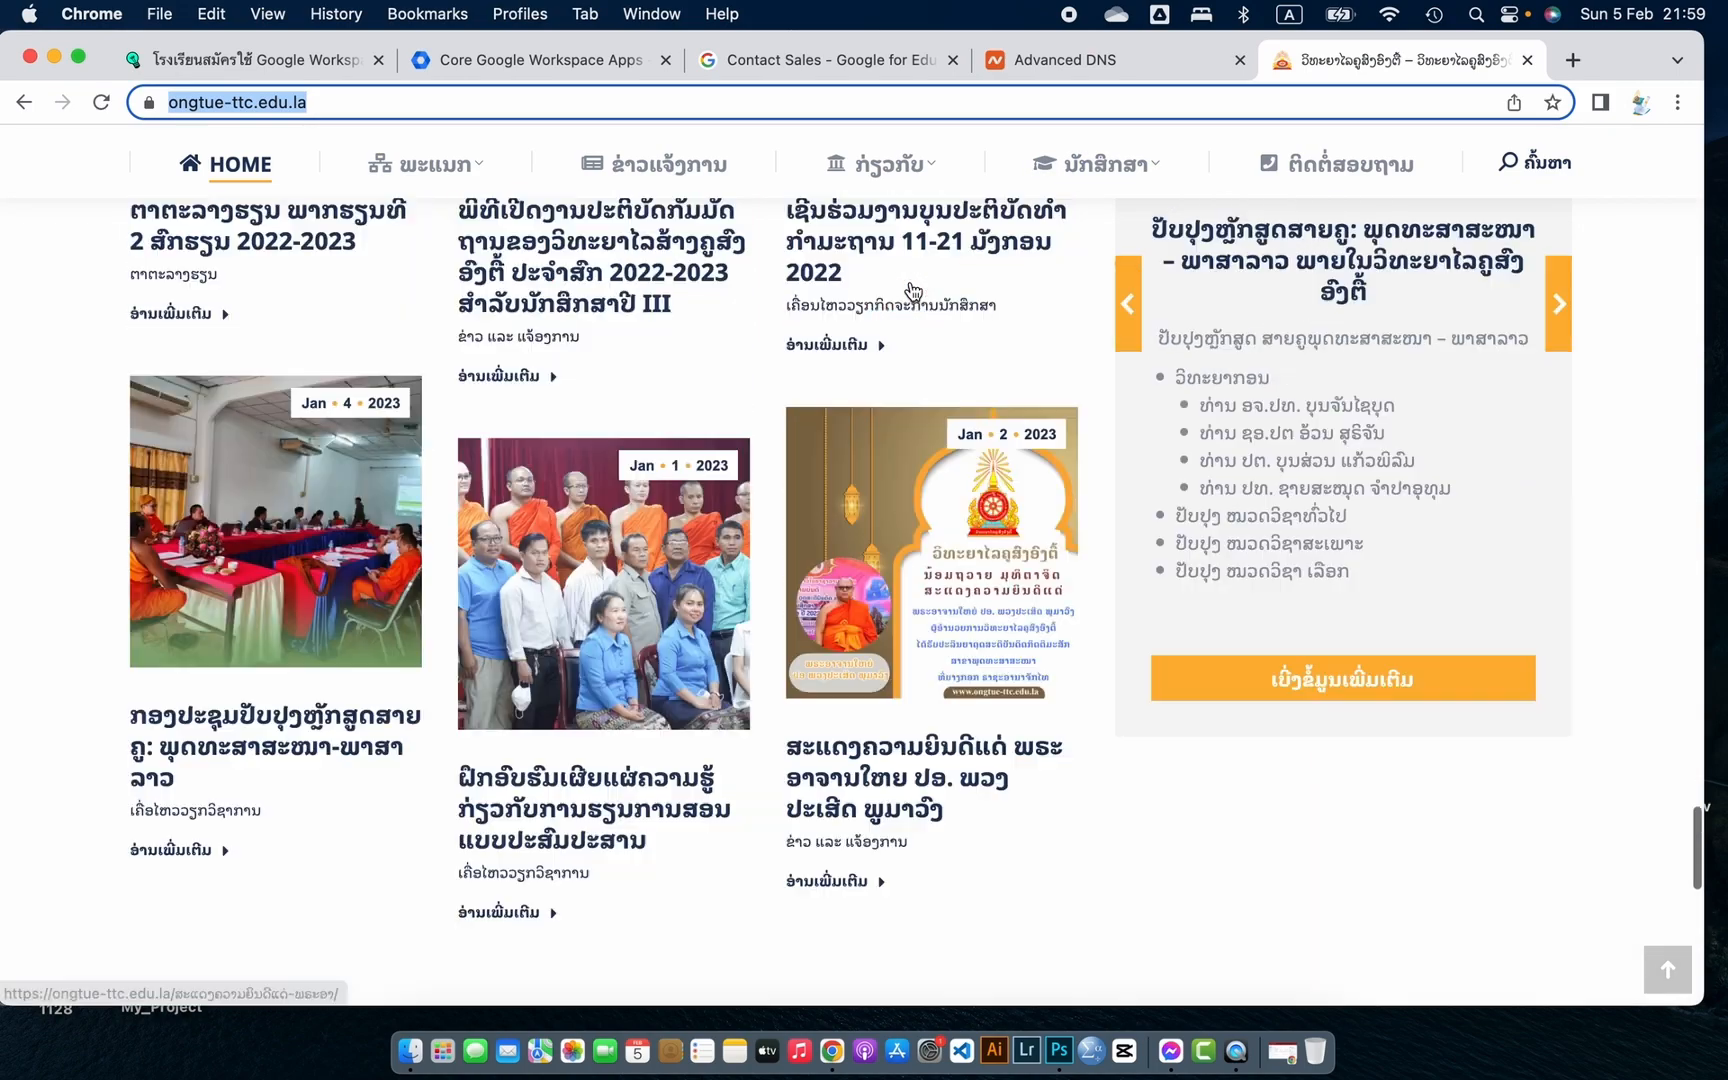
pyautogui.scroll(15, 910, 286)
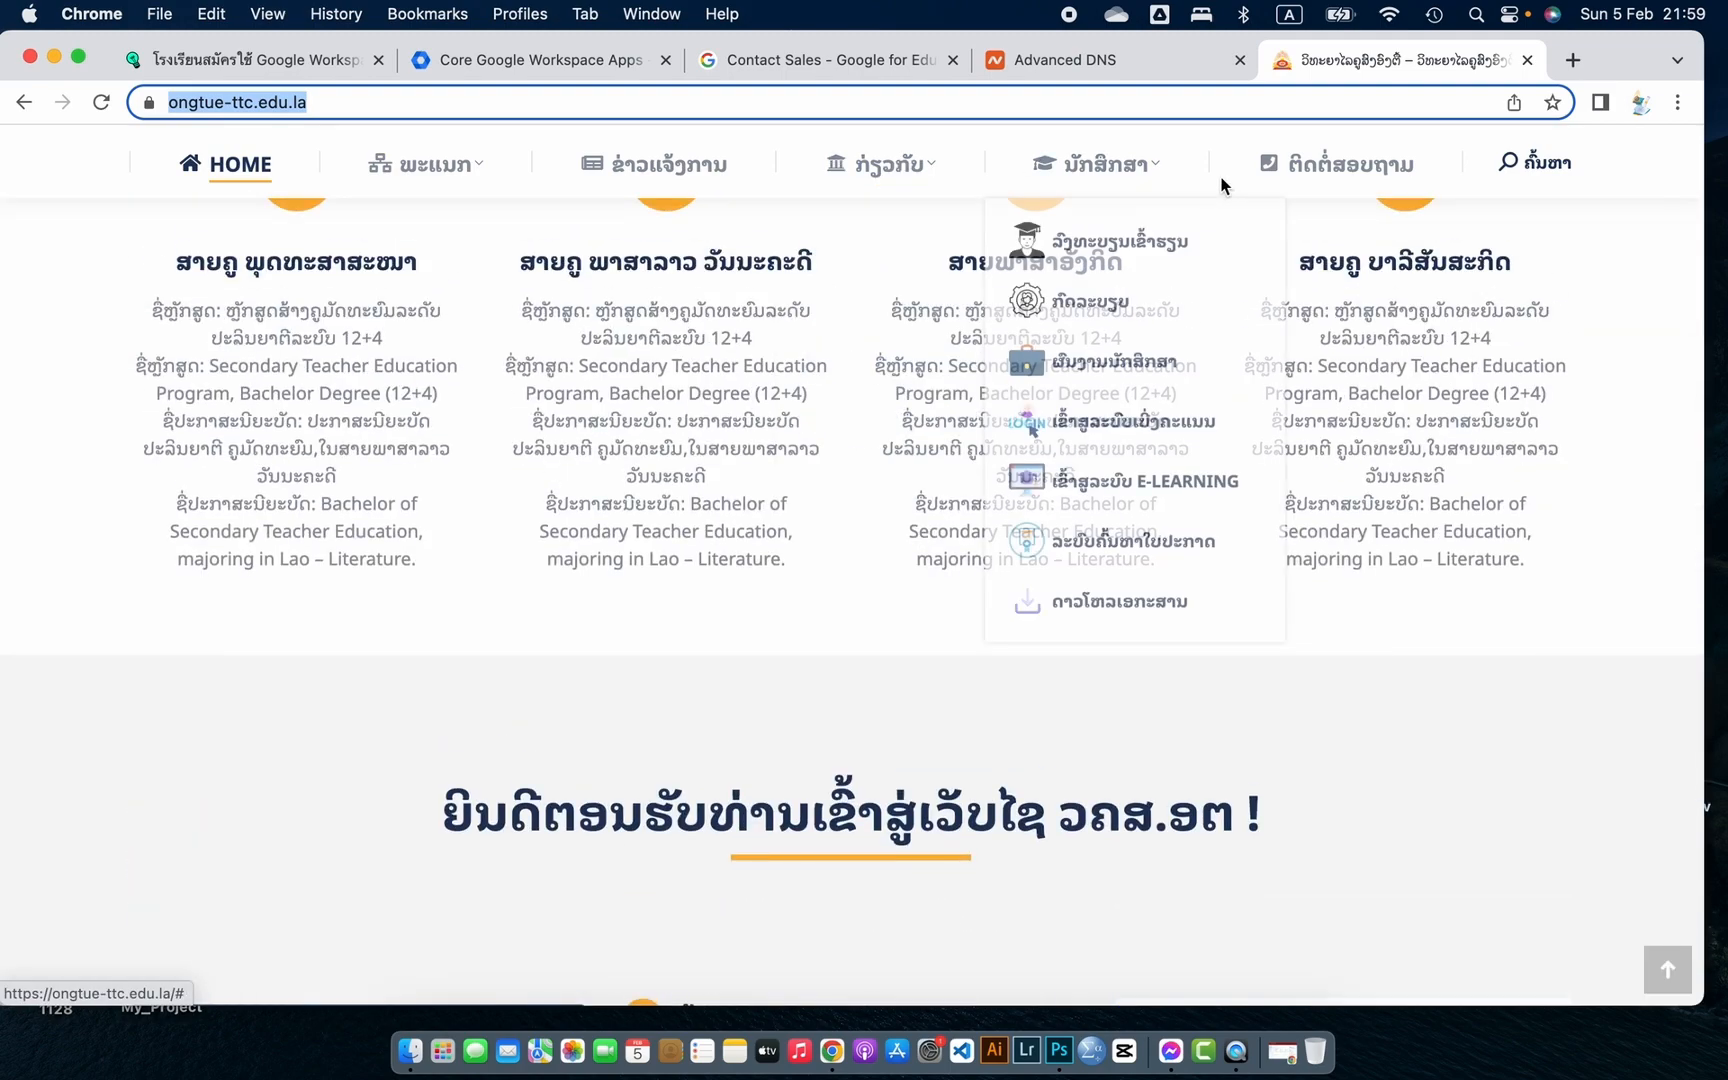
pyautogui.click(1318, 176)
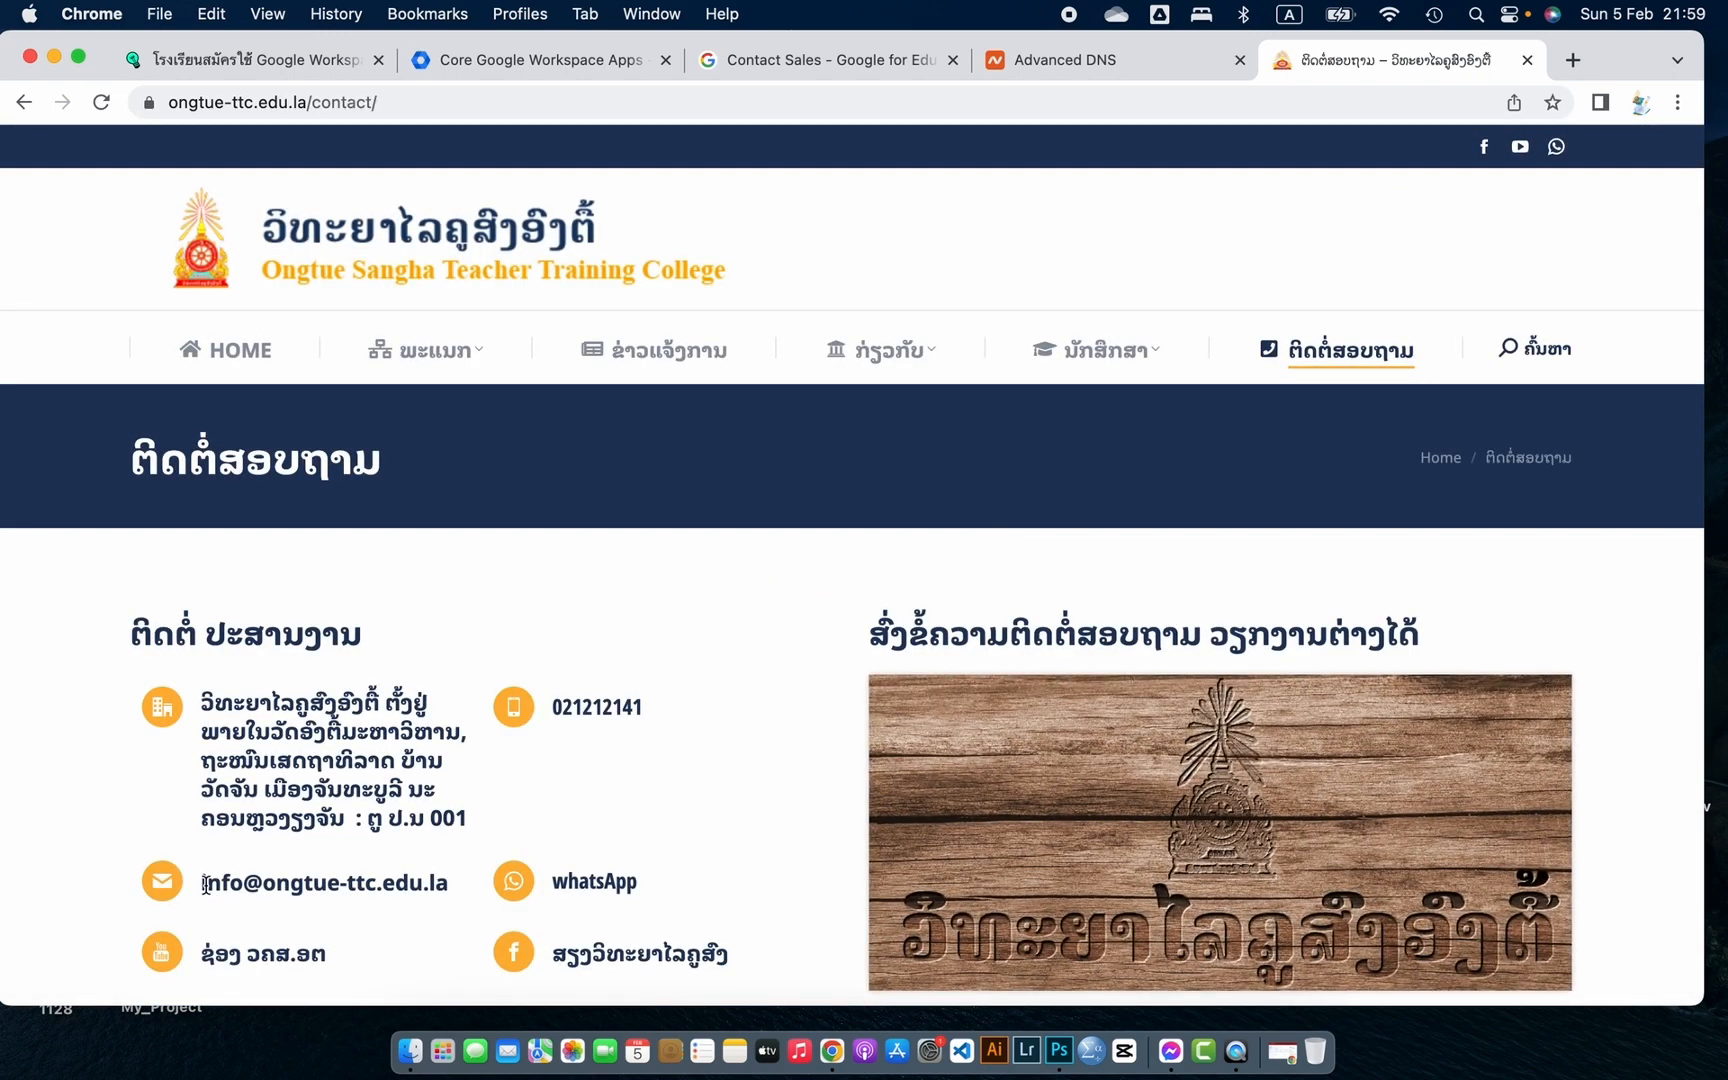
pyautogui.moveTo(205, 883); pyautogui.dragTo(350, 912)
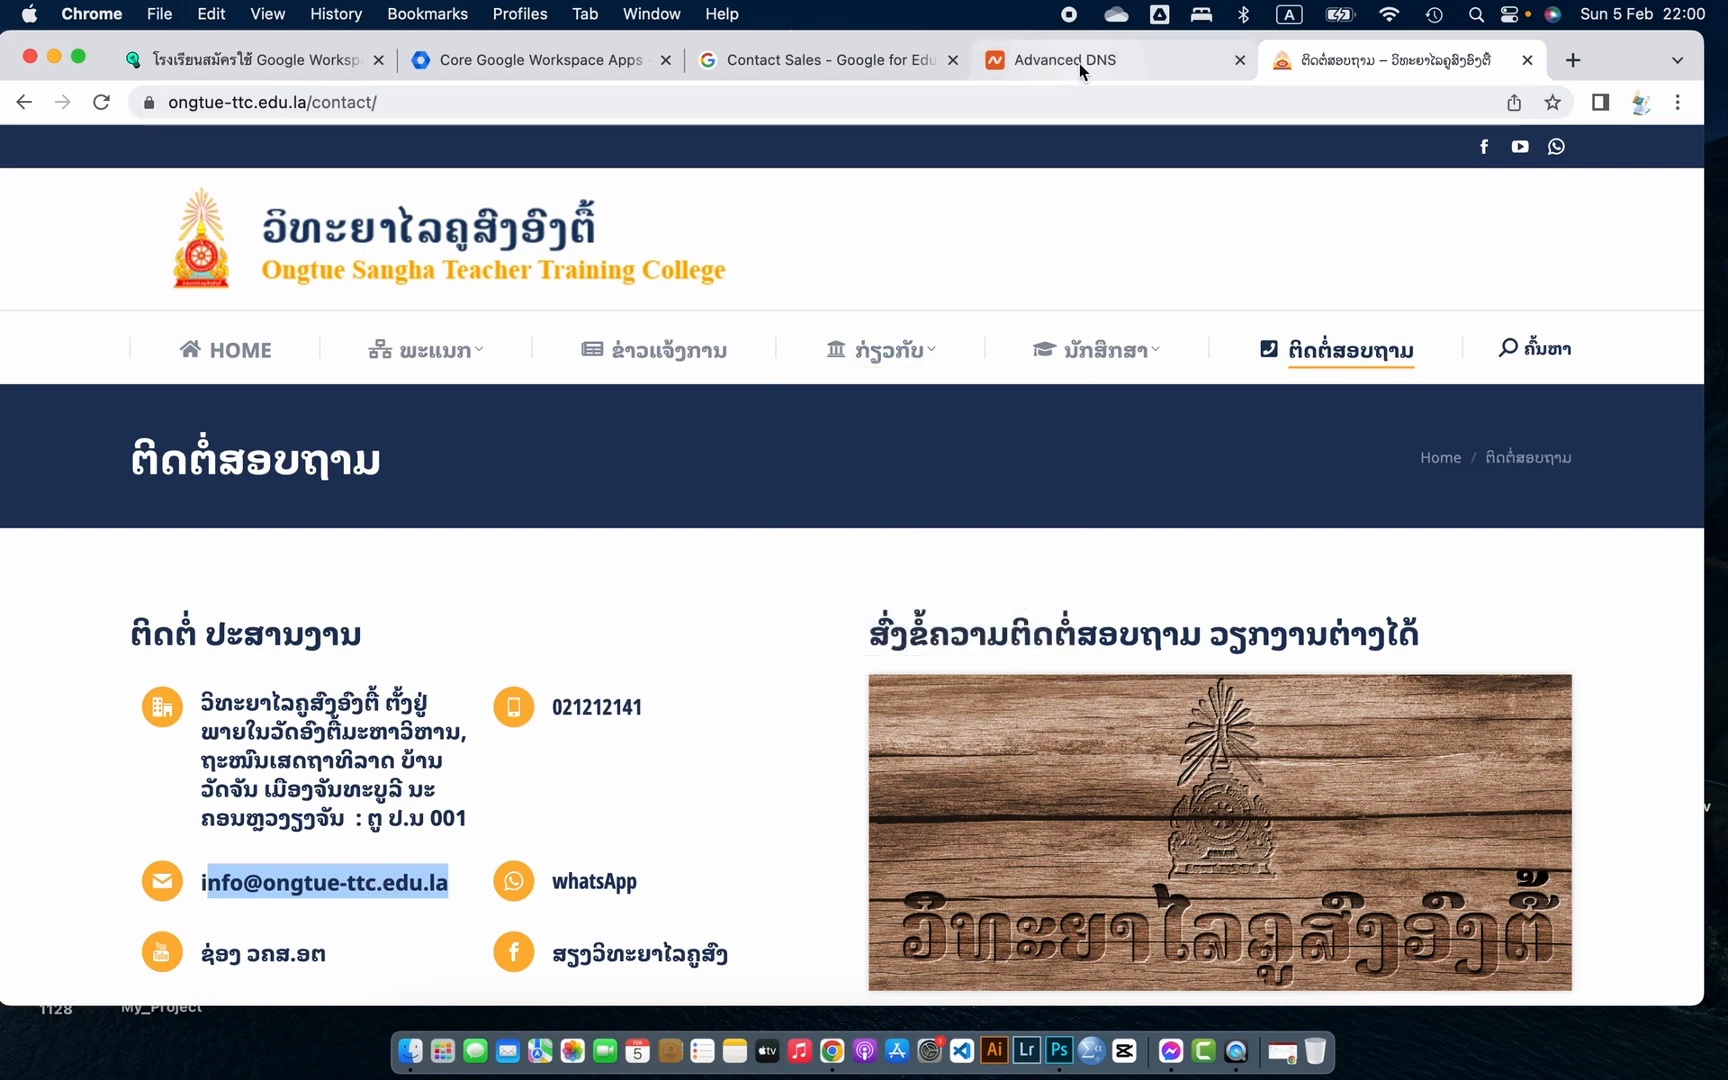
pyautogui.click(604, 66)
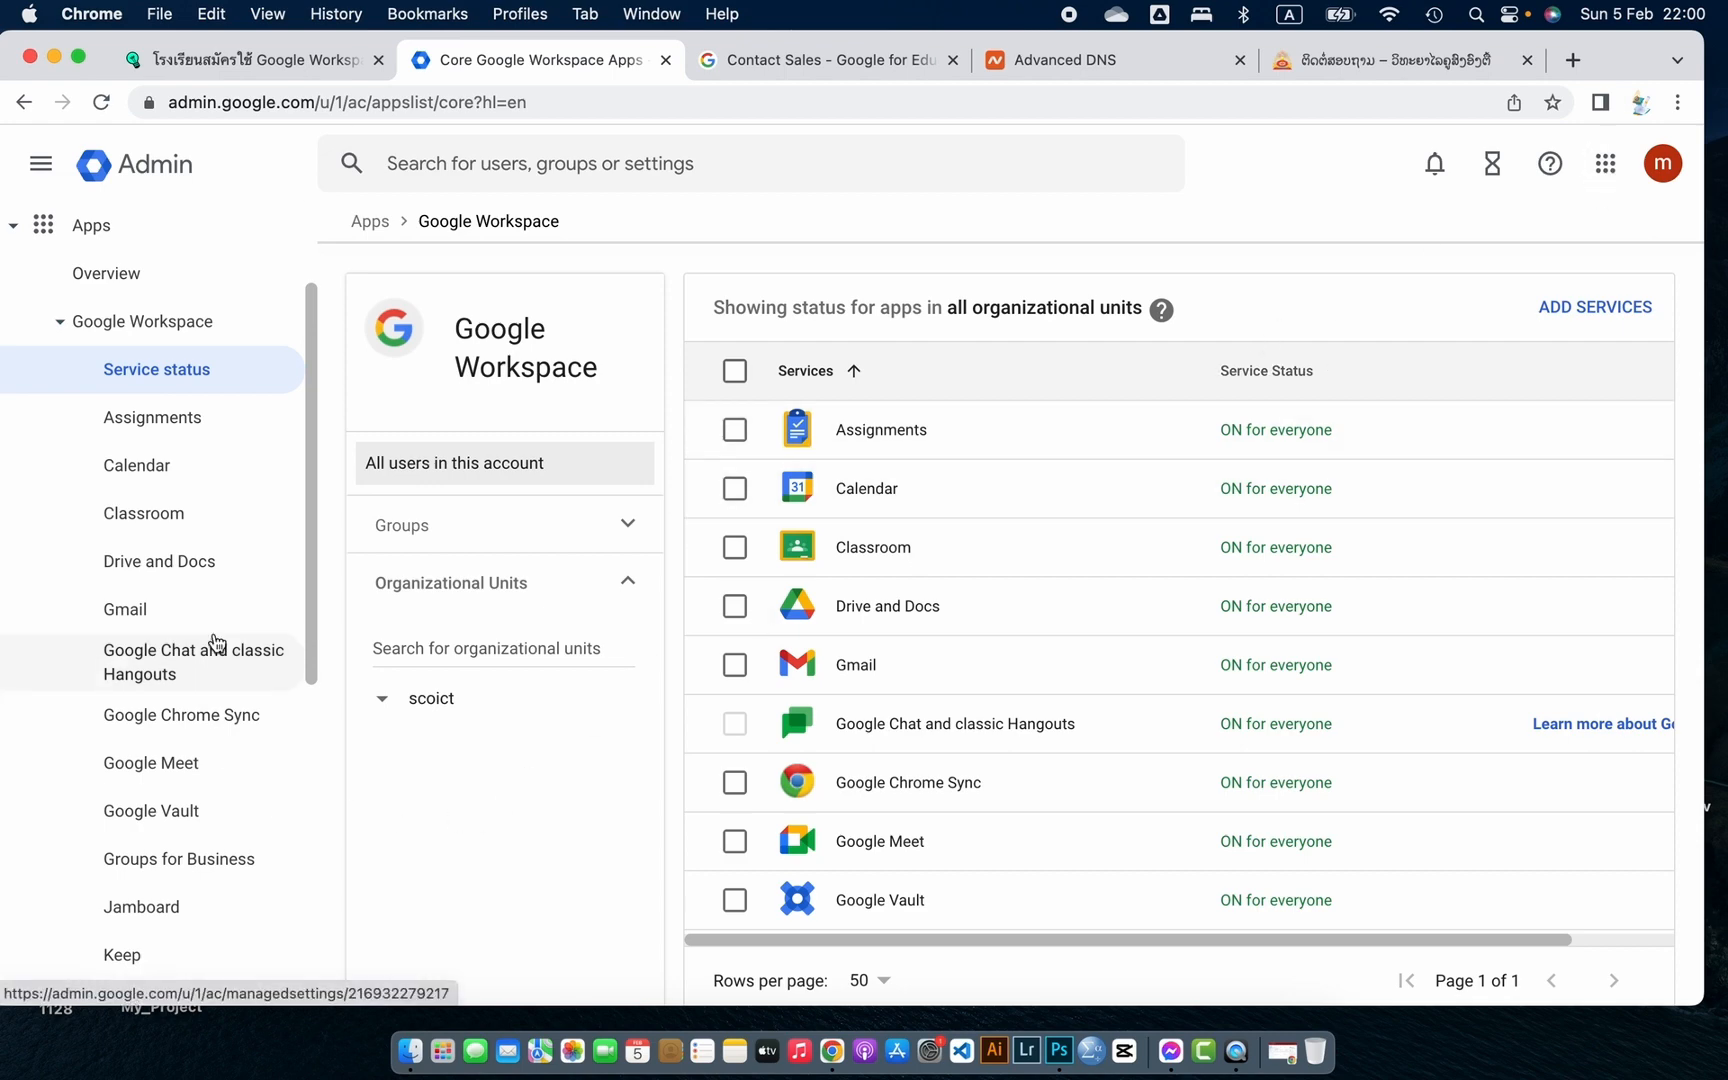
# Collapse Google Workspace in the sidebar and return to the scoict Home dashboard.
pyautogui.scroll(-5, 213, 648)
pyautogui.scroll(-3, 215, 642)
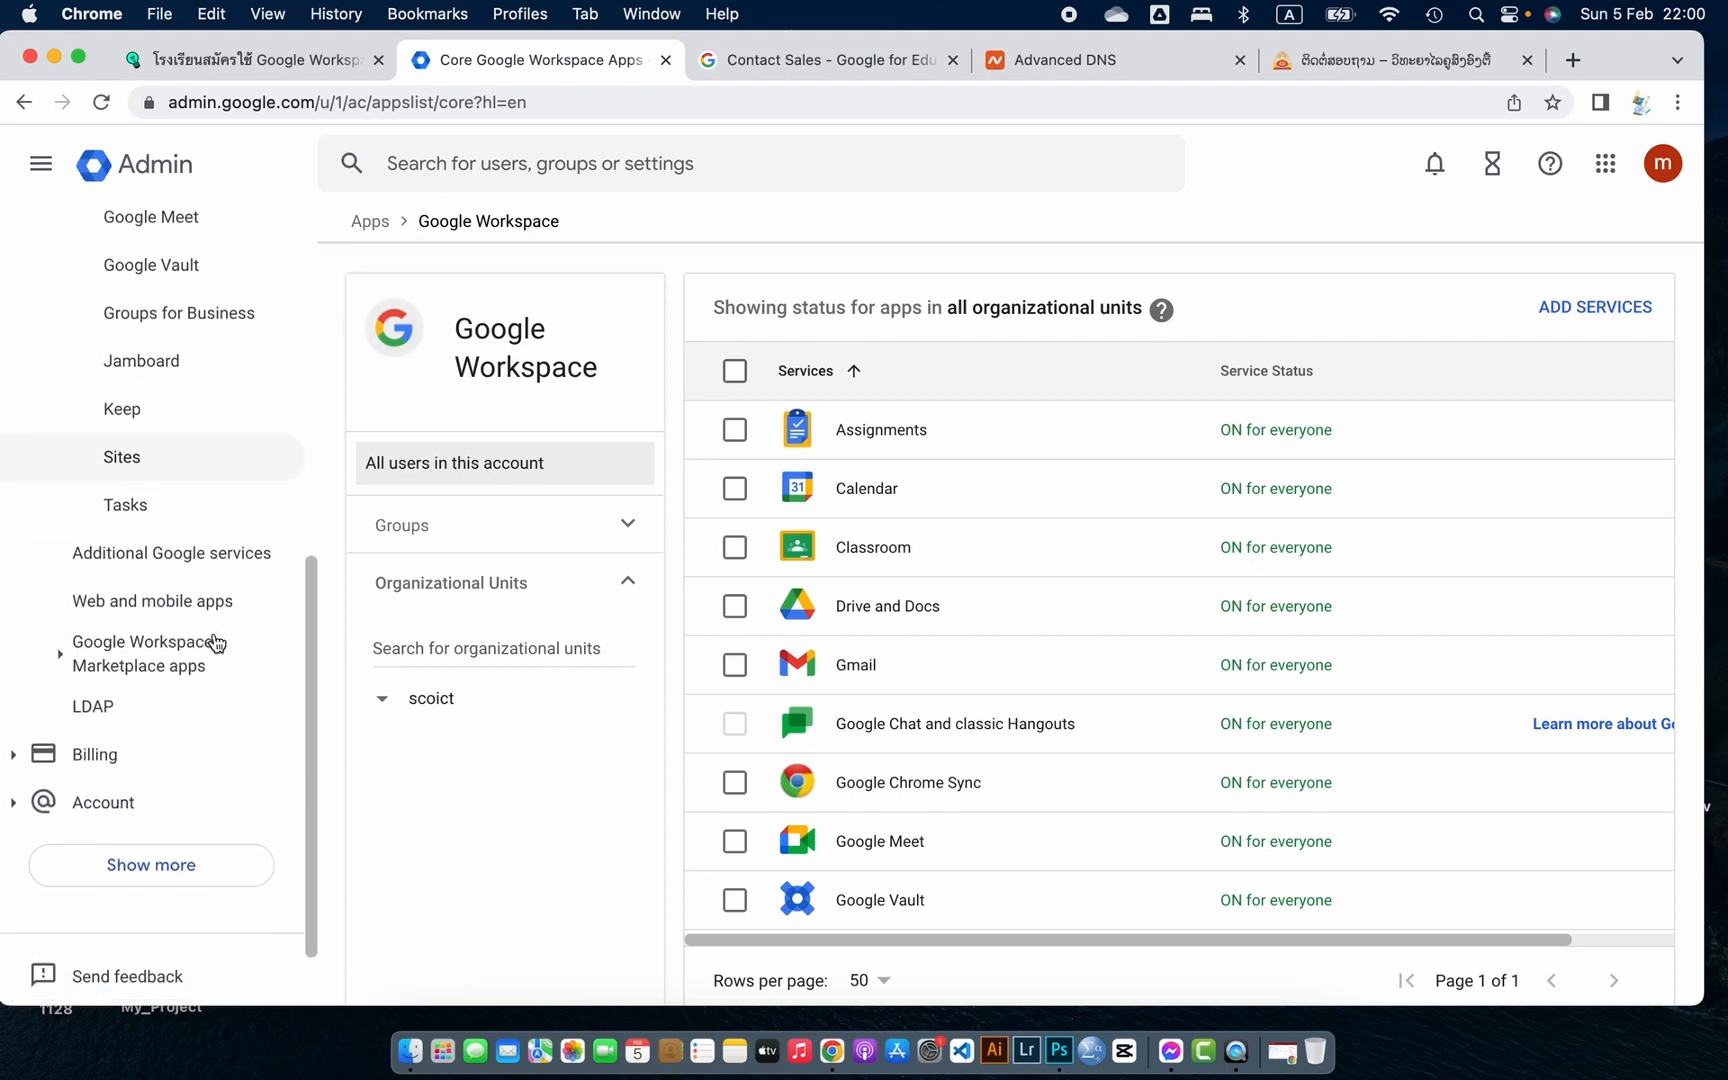
pyautogui.scroll(6, 215, 642)
pyautogui.scroll(2, 214, 648)
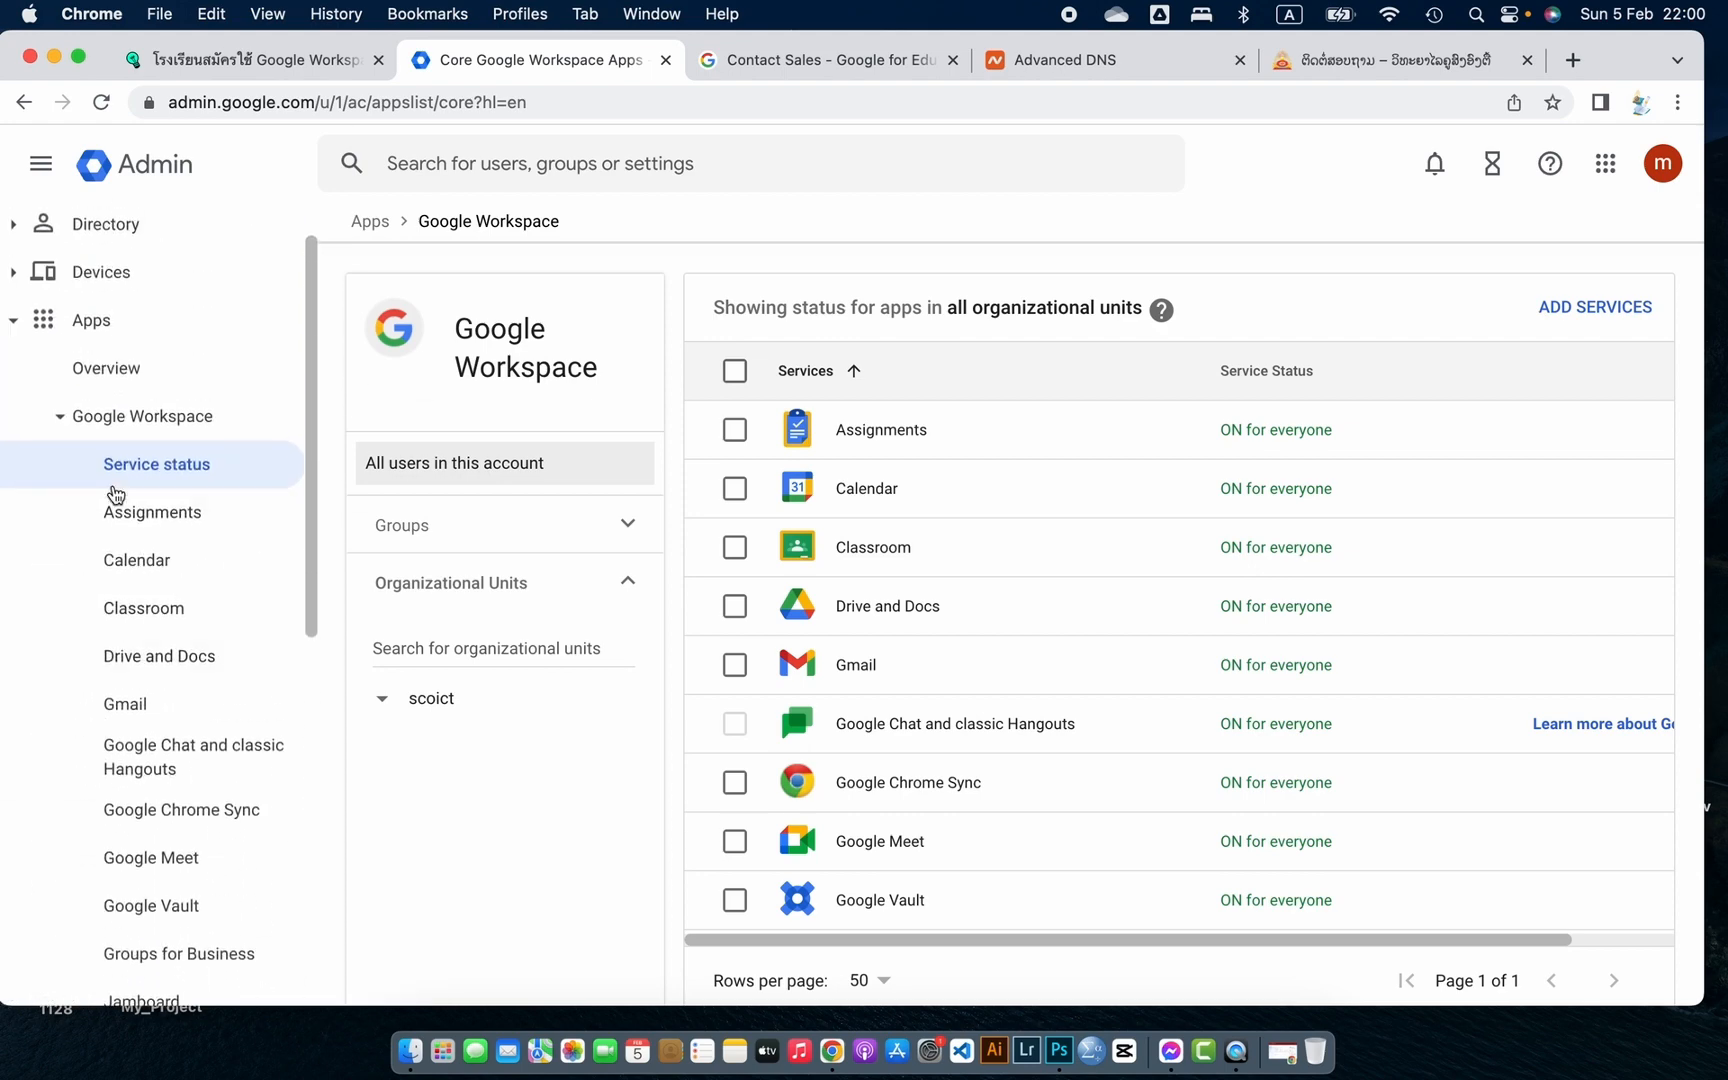
pyautogui.click(58, 420)
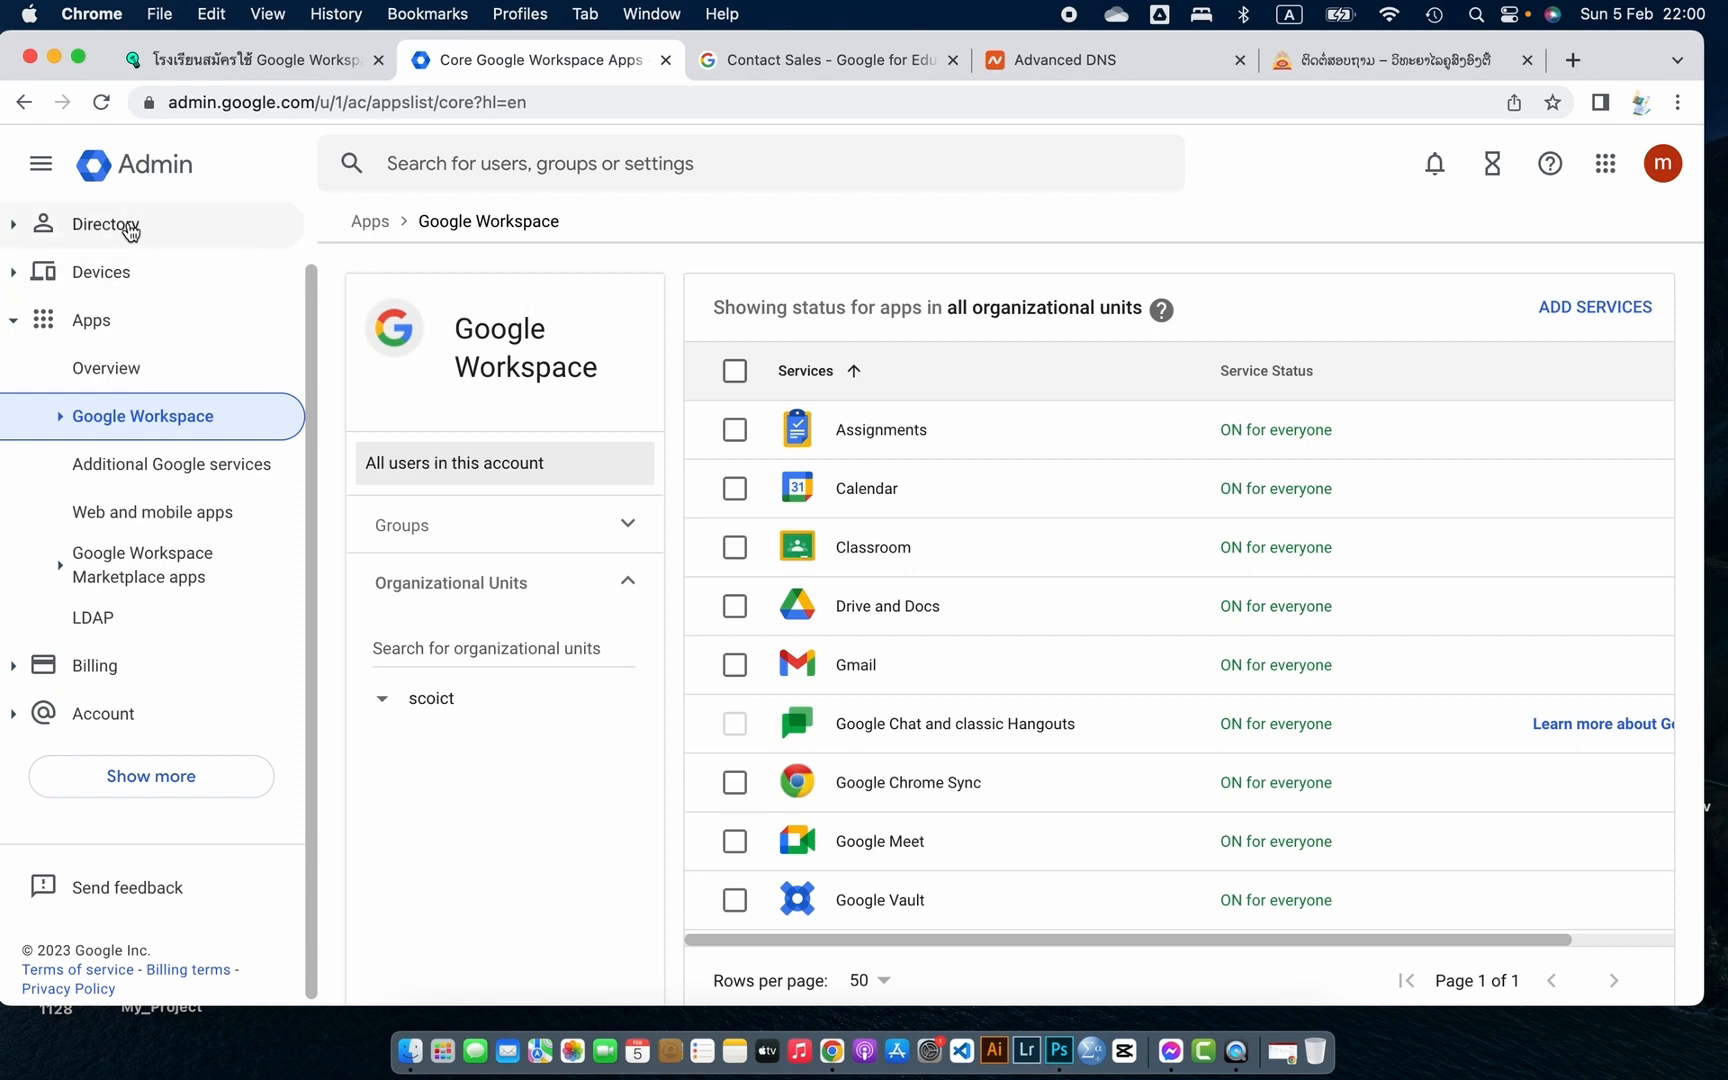
pyautogui.click(155, 165)
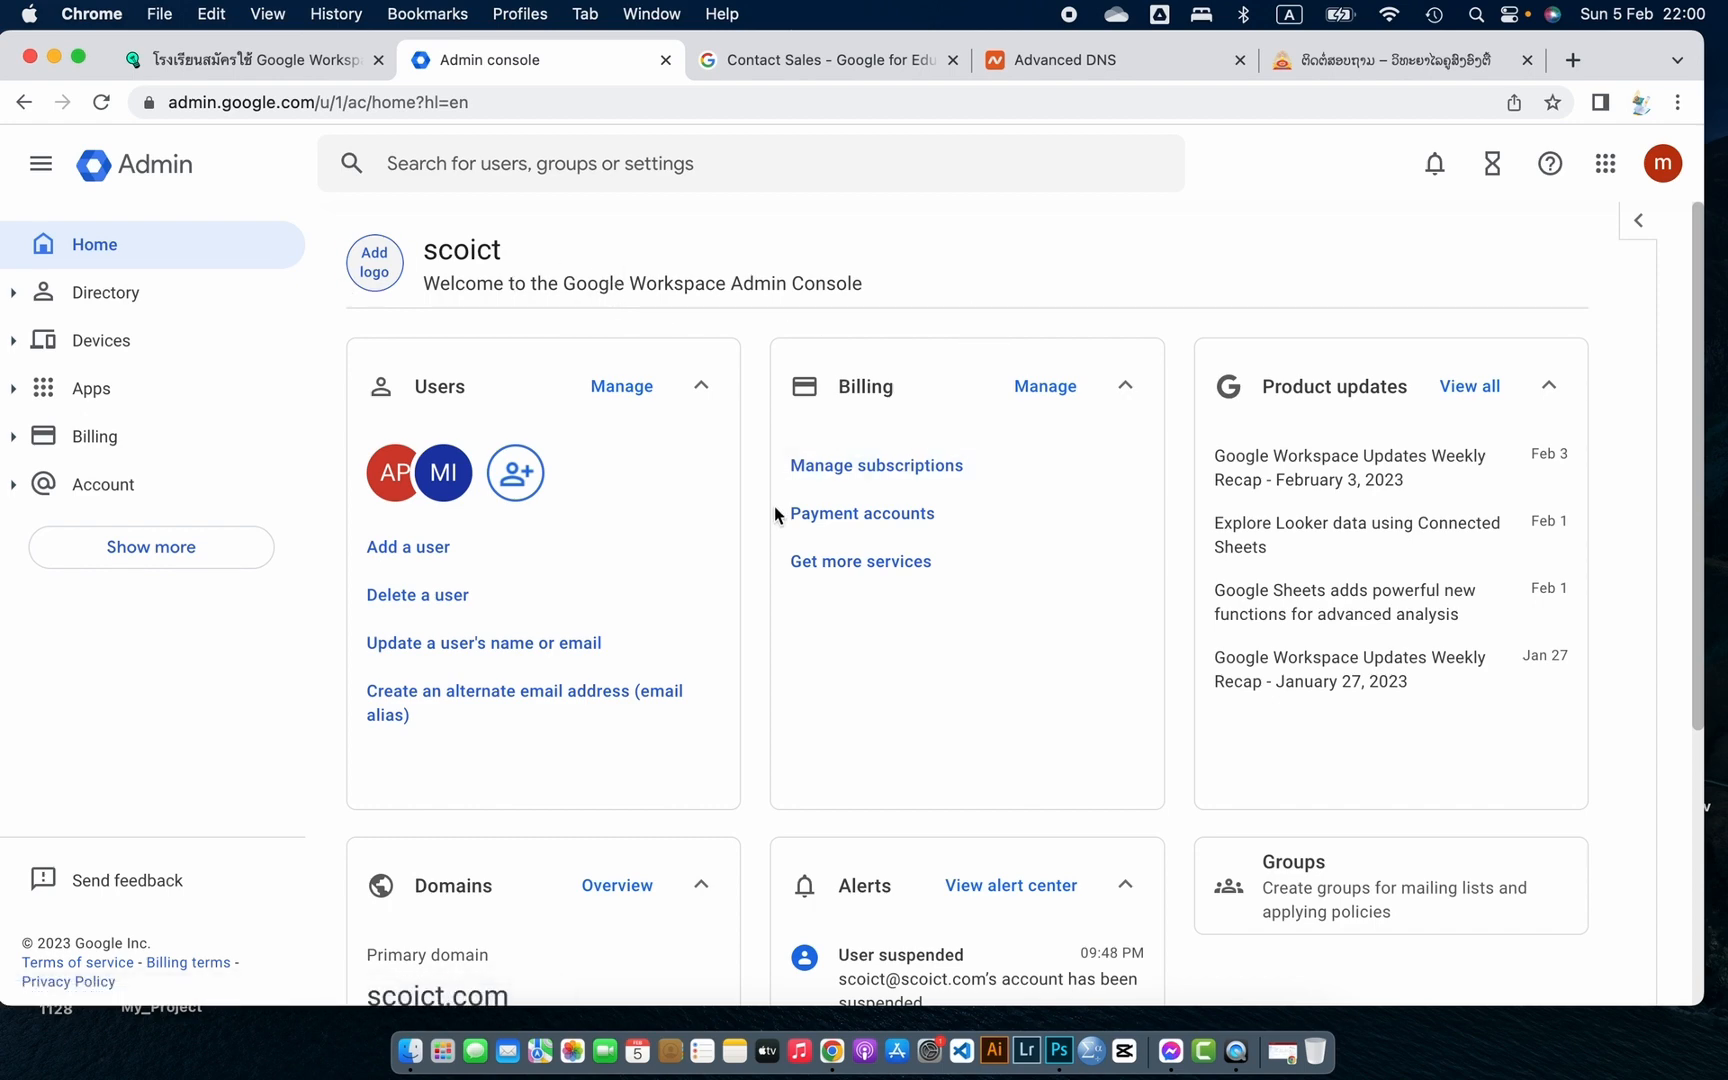
pyautogui.scroll(-3, 774, 506)
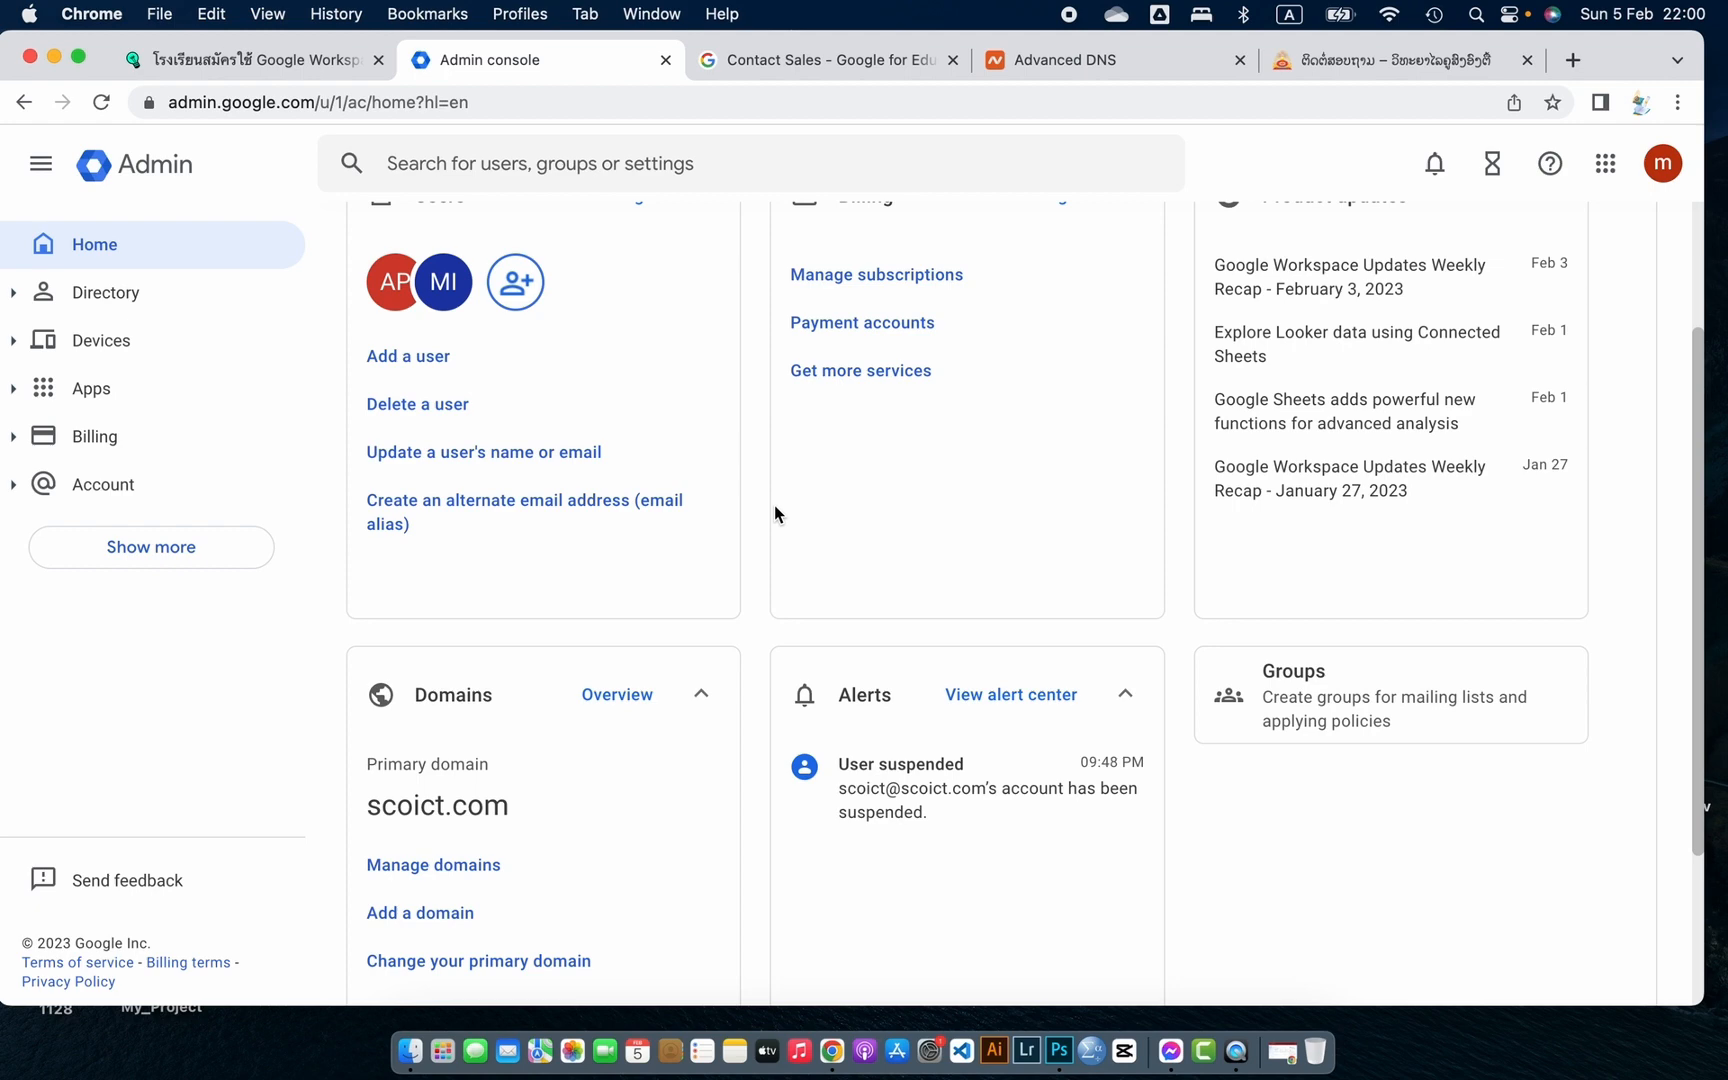
pyautogui.scroll(3, 774, 506)
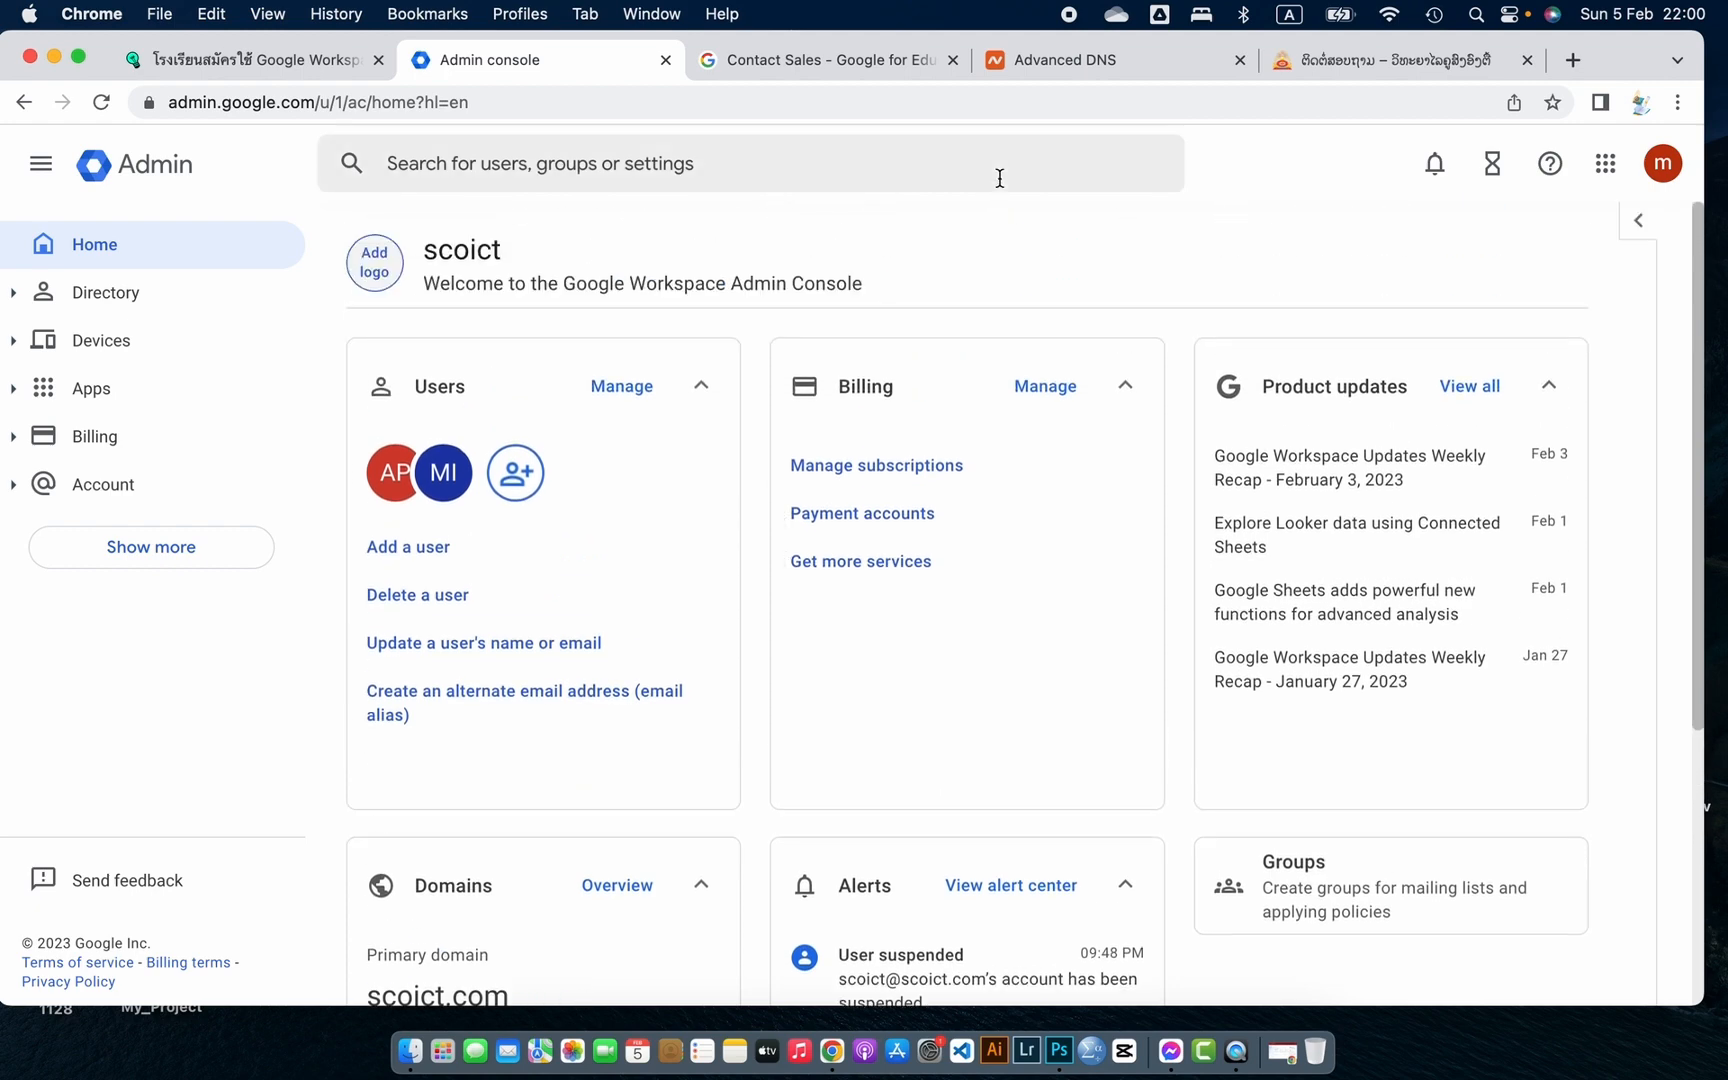
pyautogui.click(1048, 62)
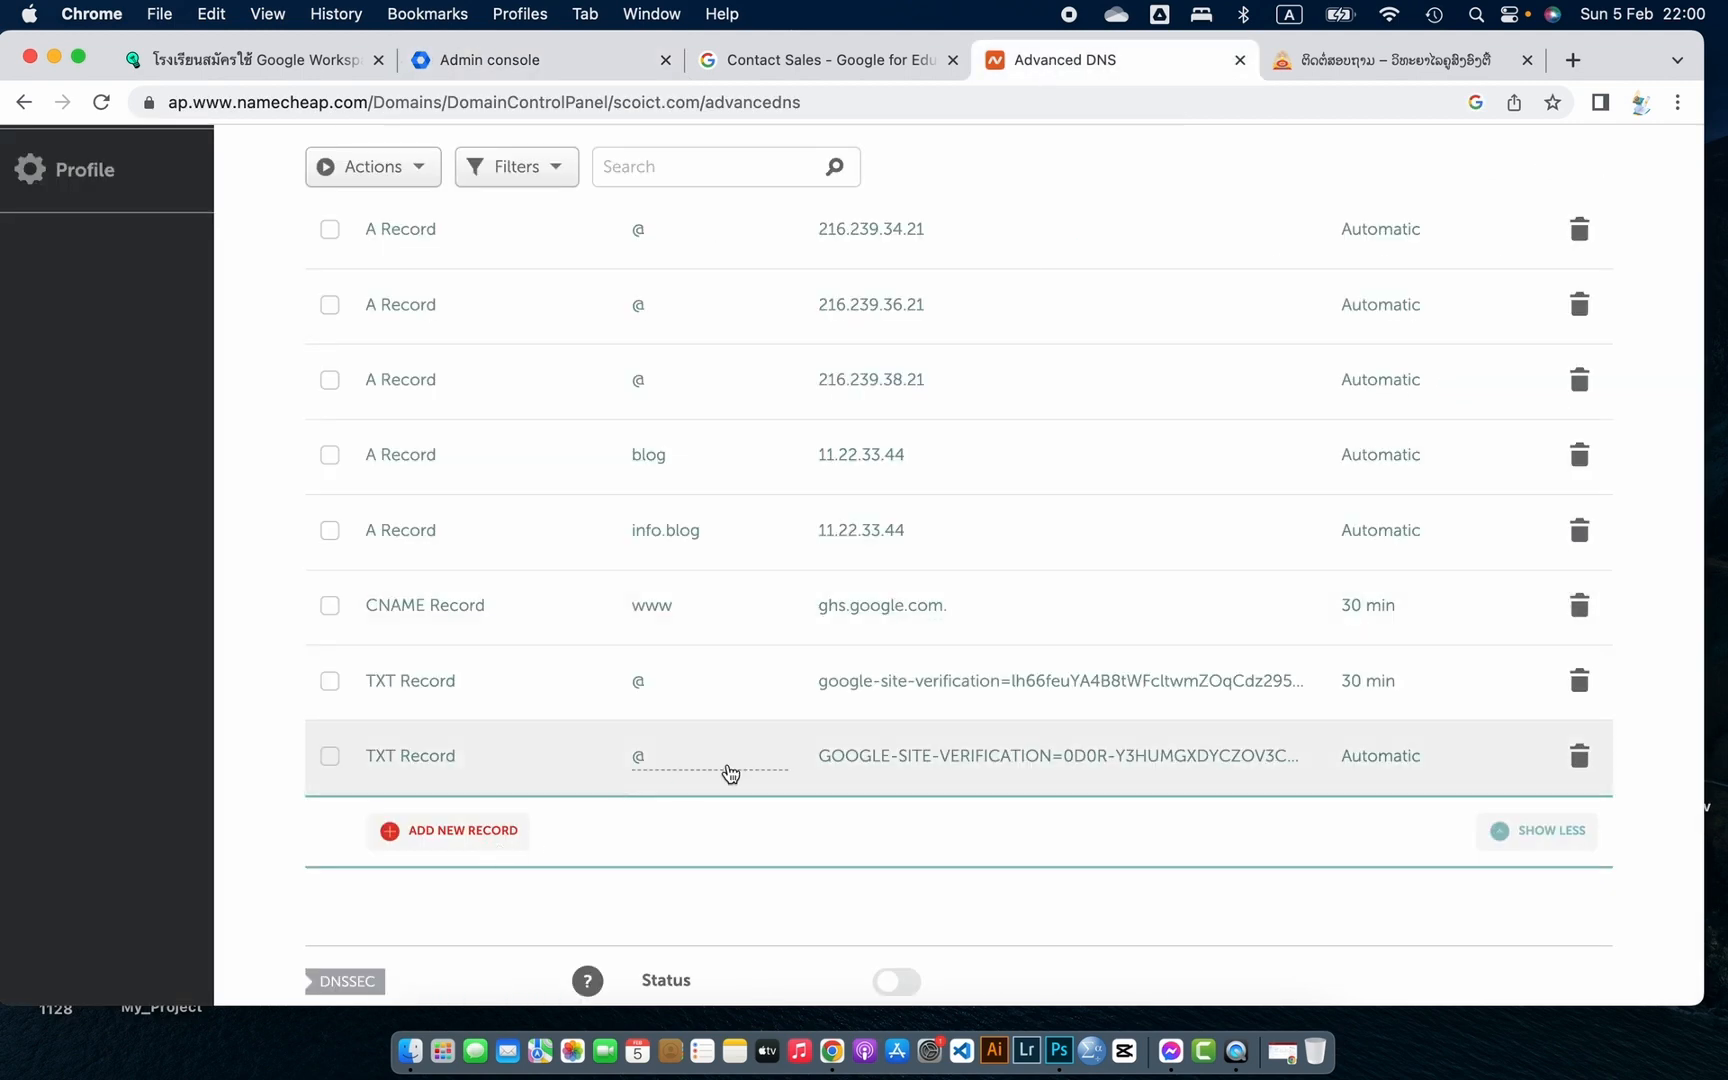
pyautogui.scroll(7, 957, 717)
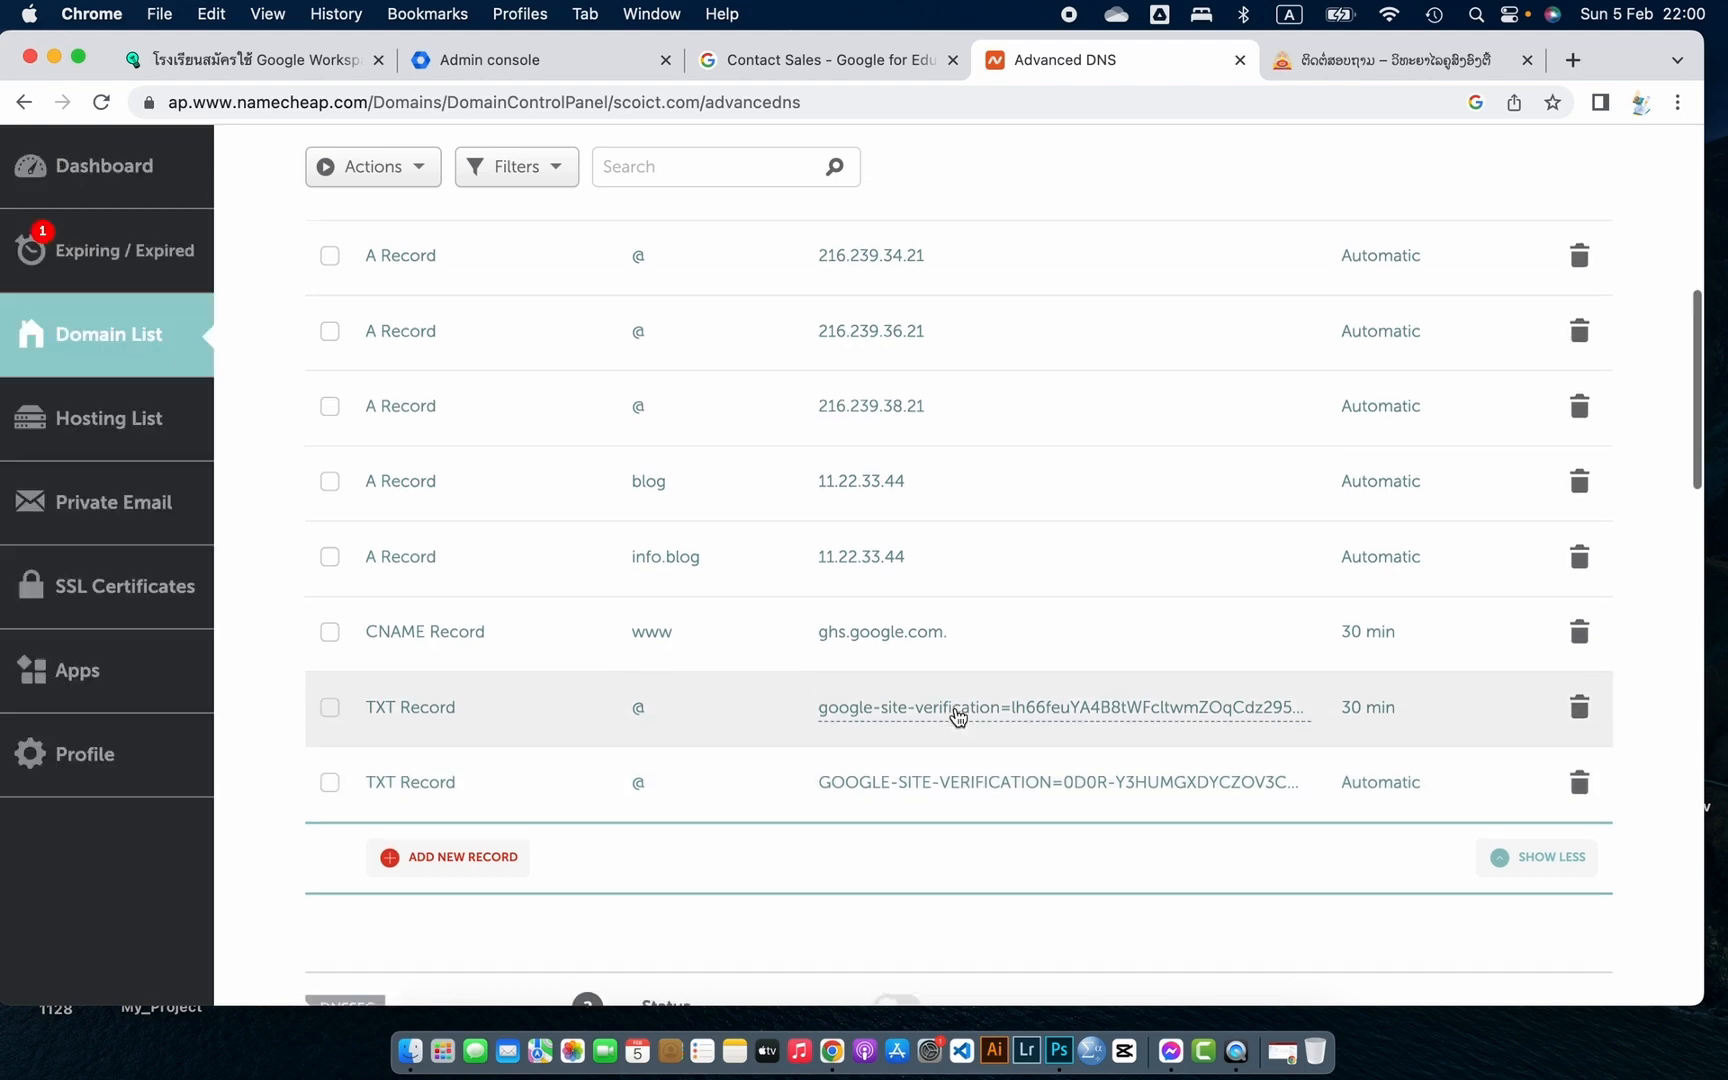
pyautogui.scroll(-6, 955, 709)
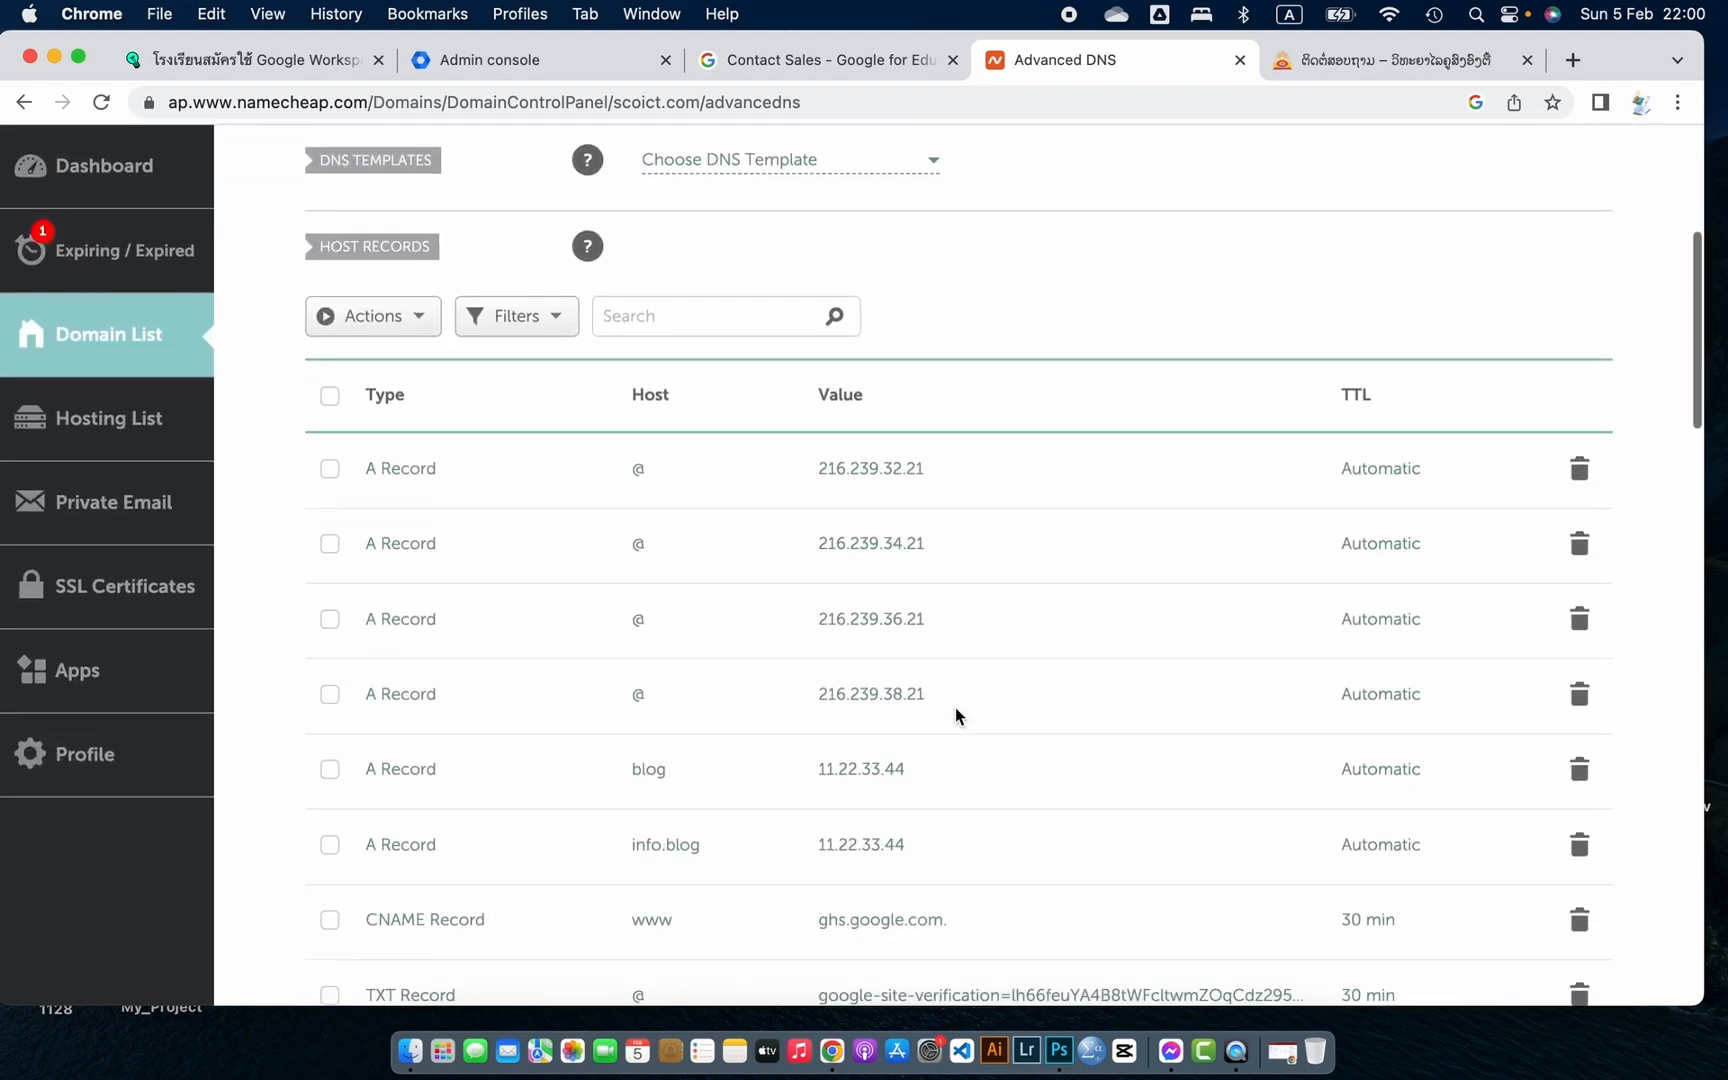
pyautogui.scroll(-1, 955, 710)
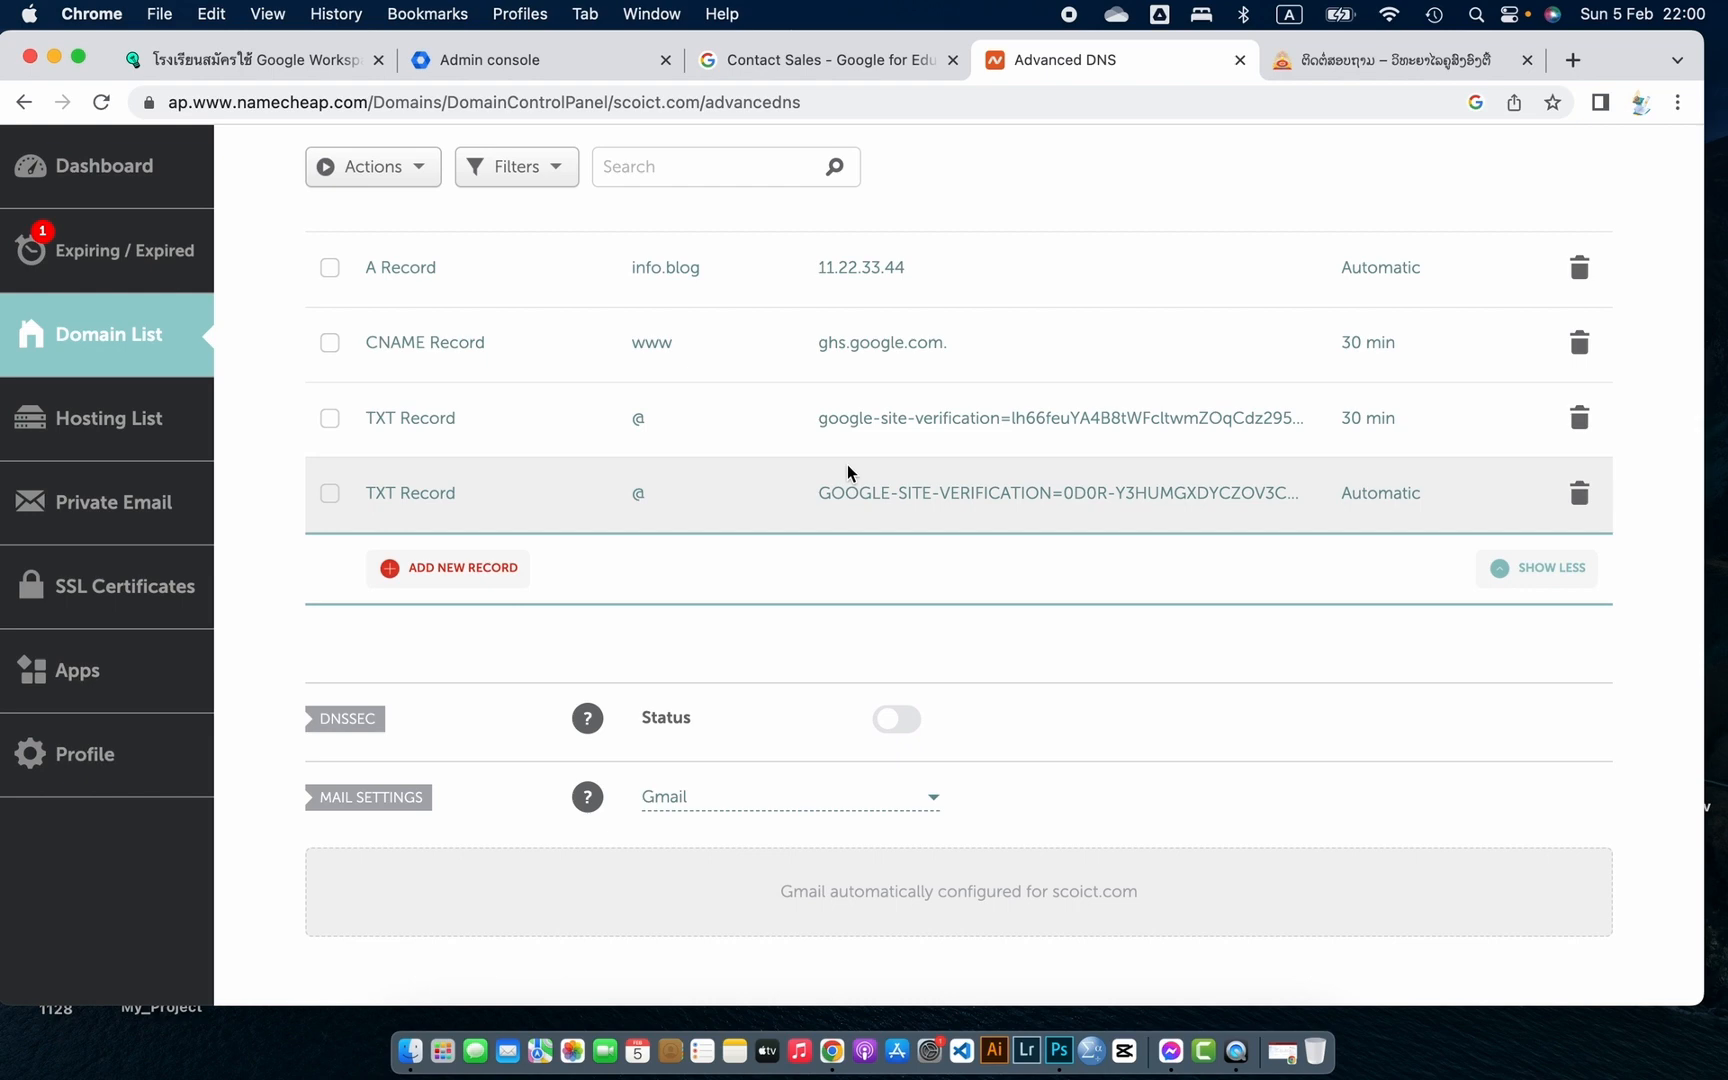
pyautogui.scroll(4, 846, 464)
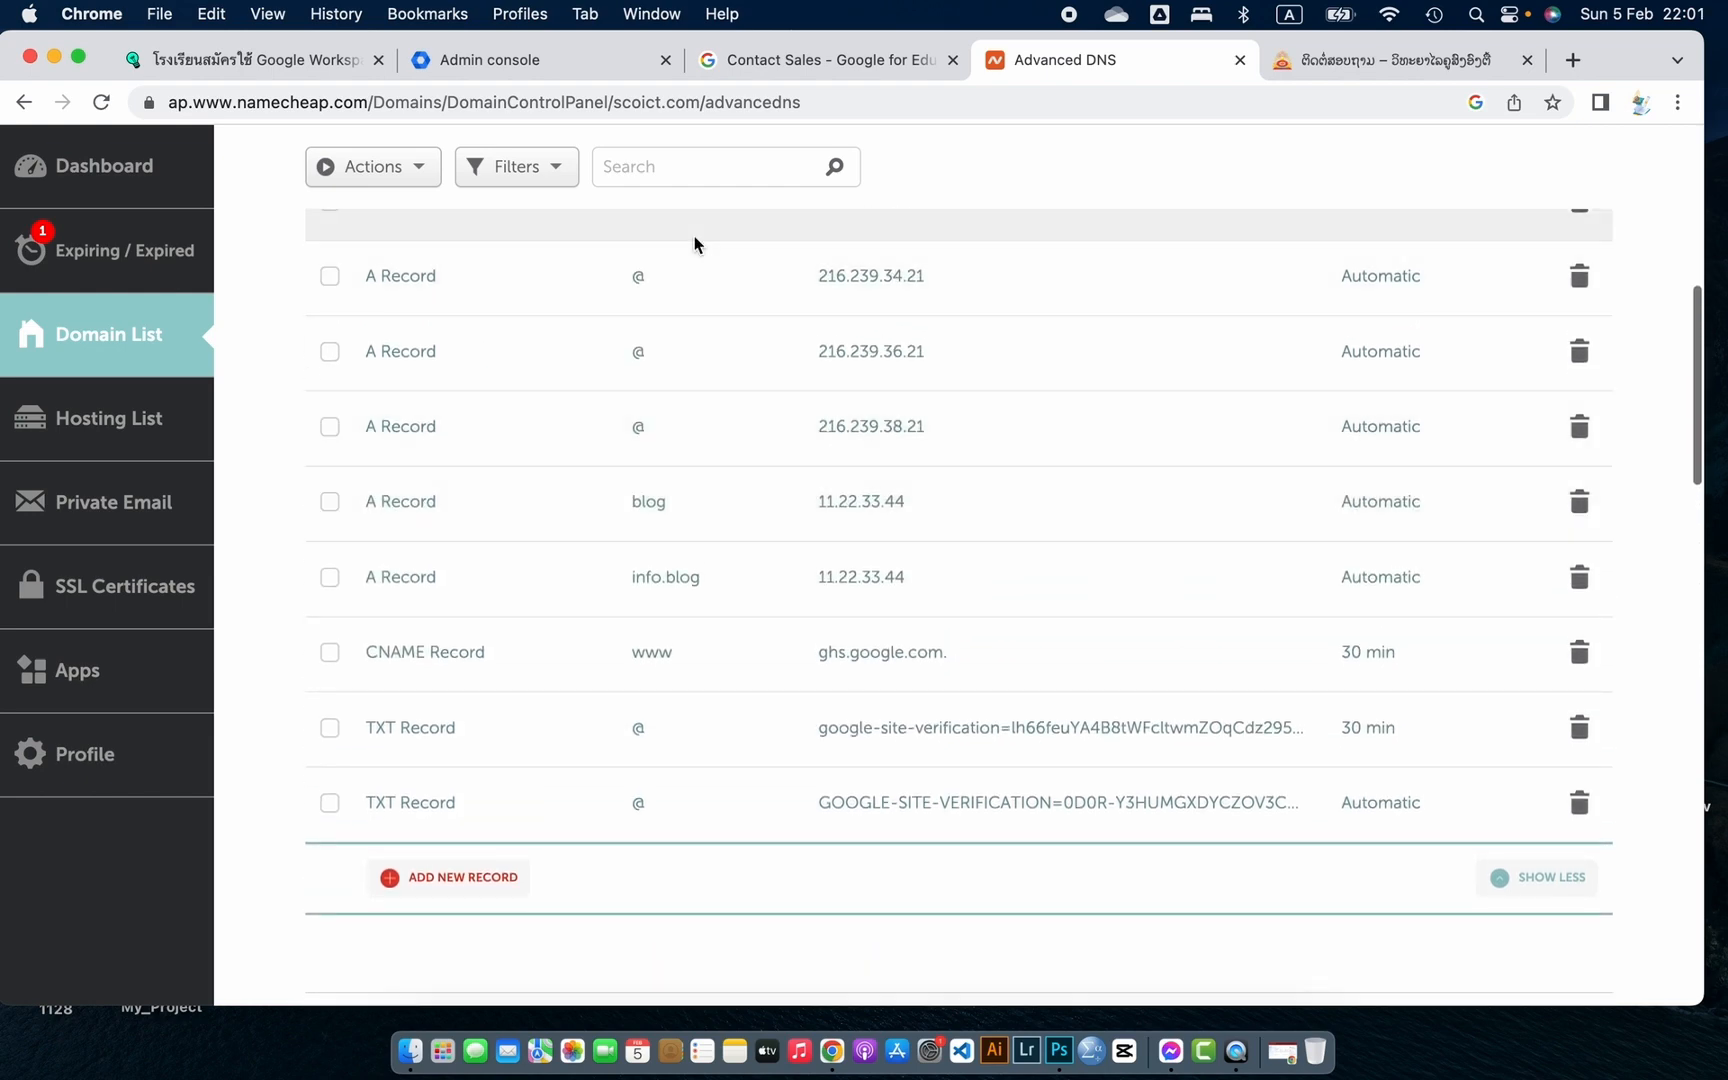
pyautogui.click(554, 65)
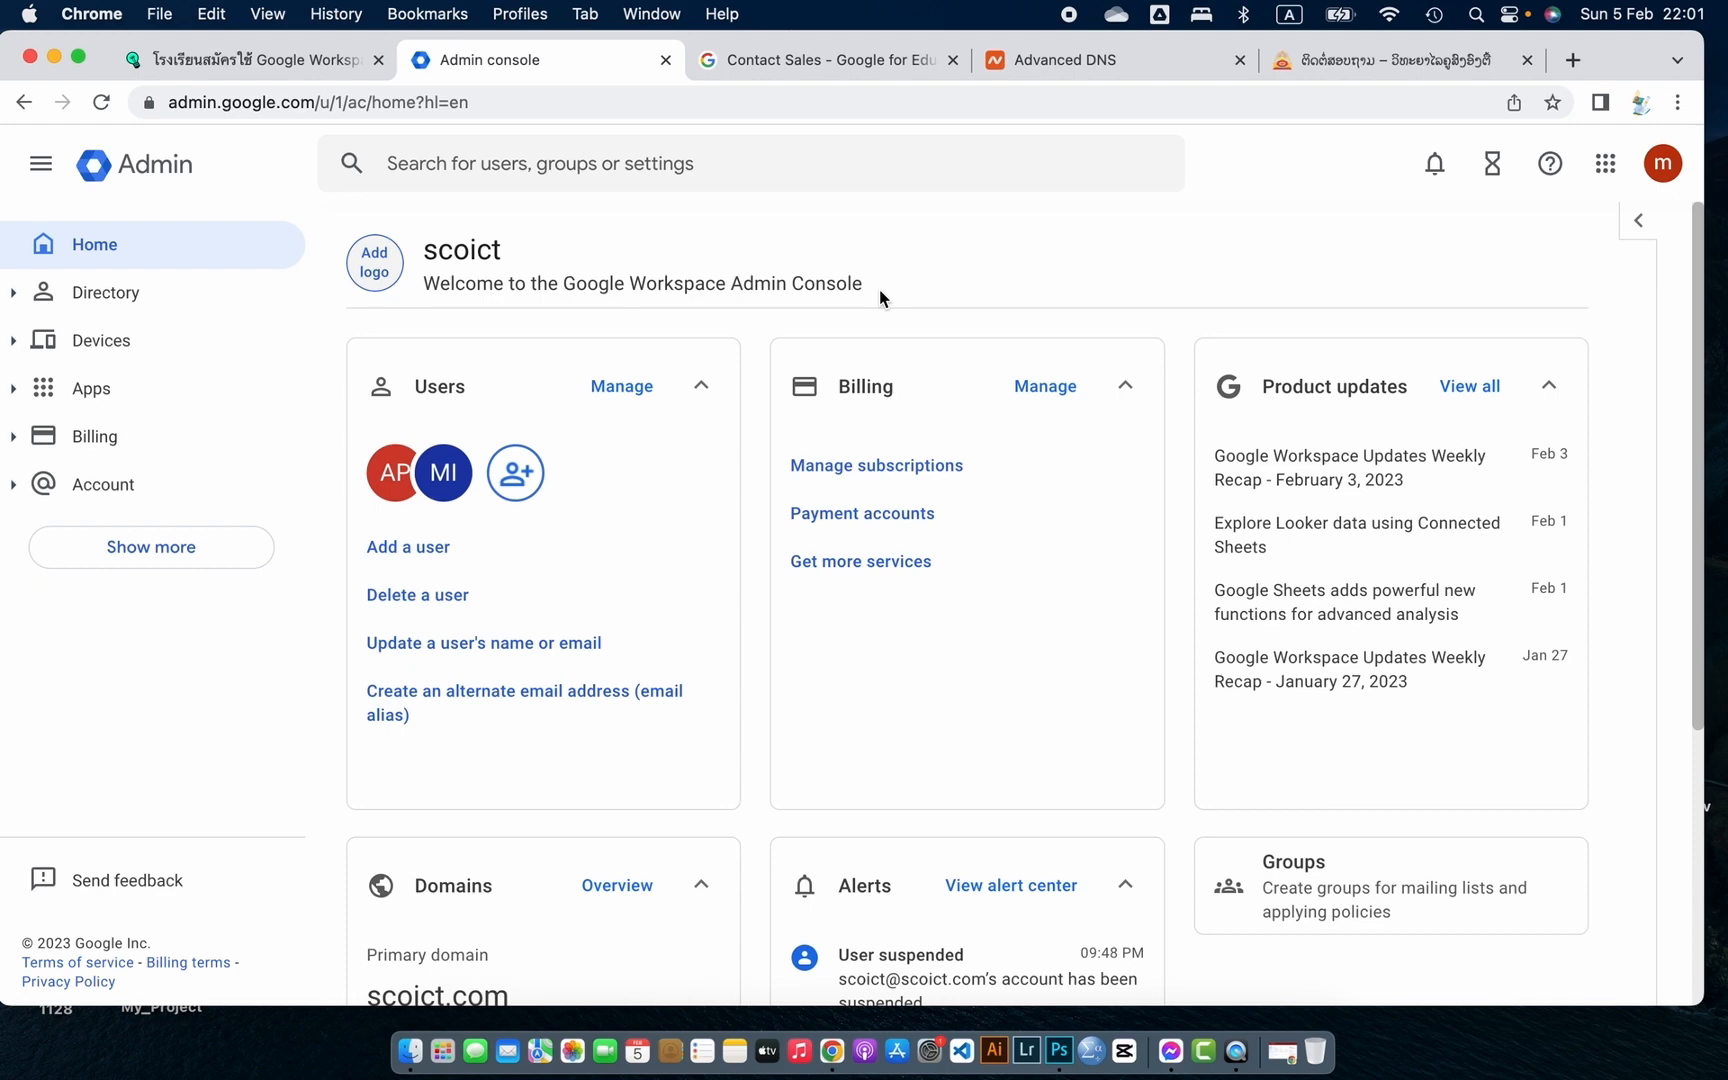
pyautogui.moveTo(879, 289); pyautogui.dragTo(710, 272)
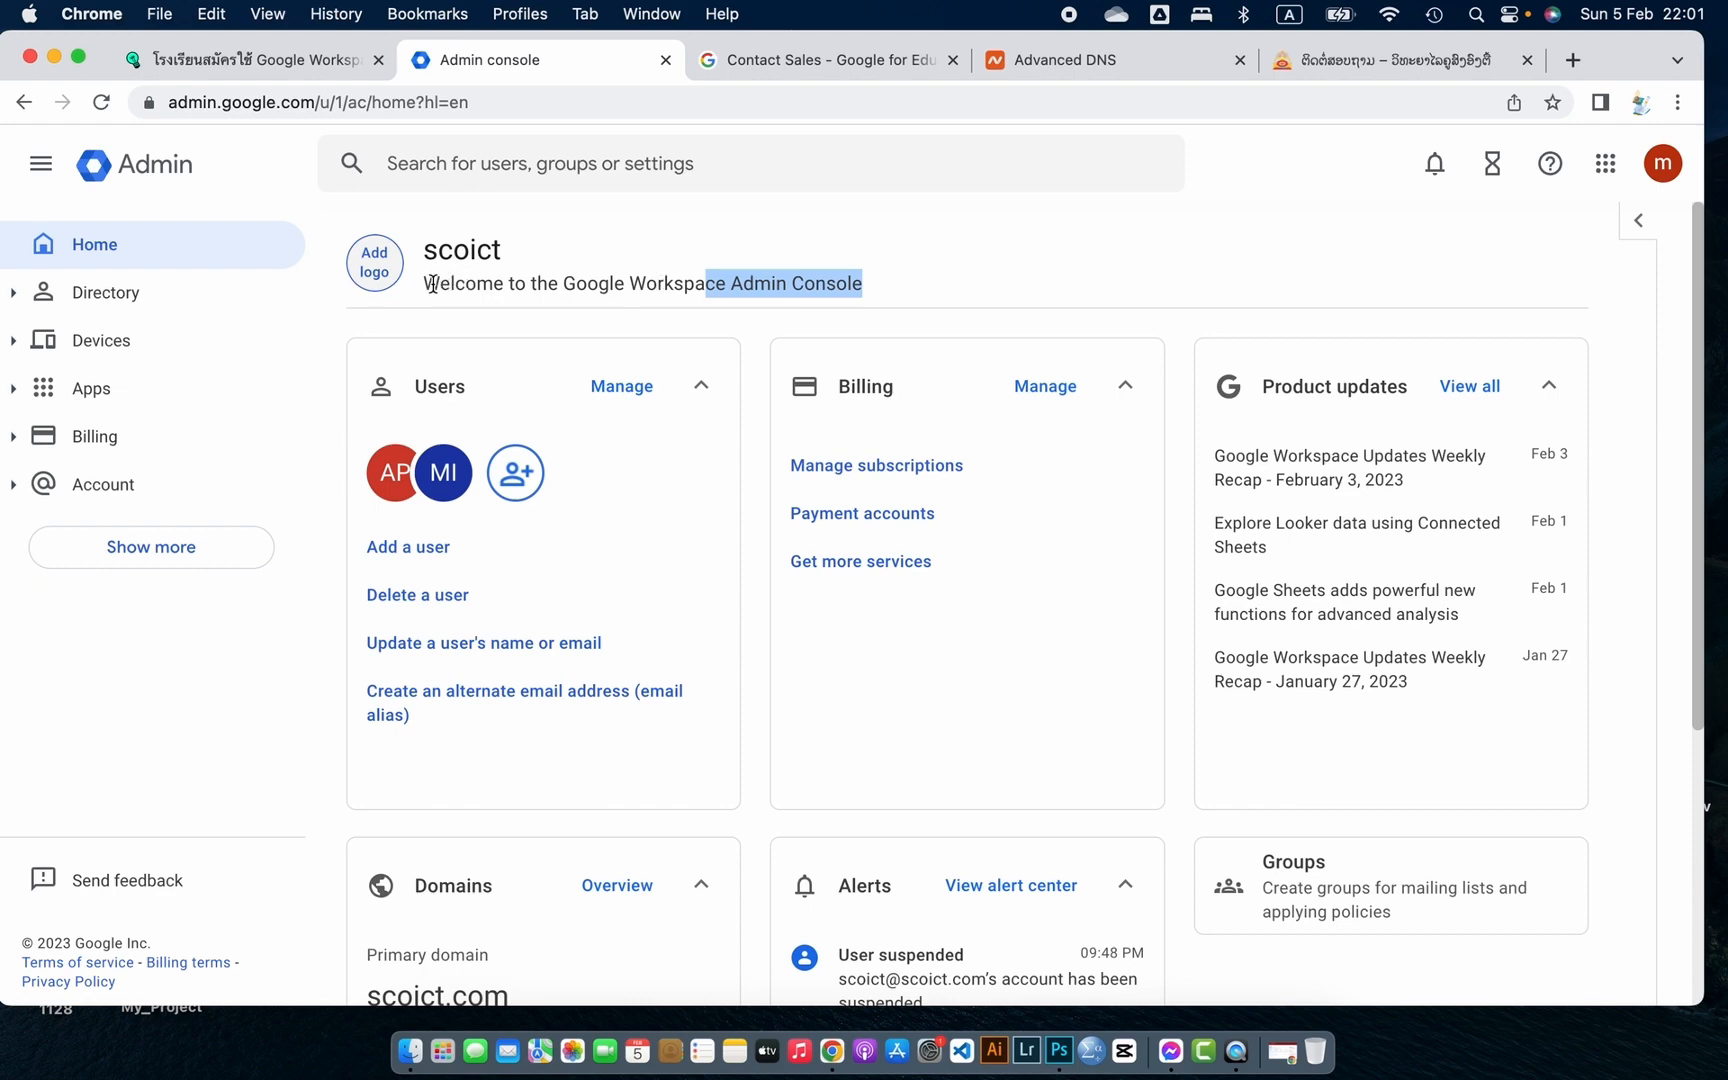
pyautogui.click(858, 276)
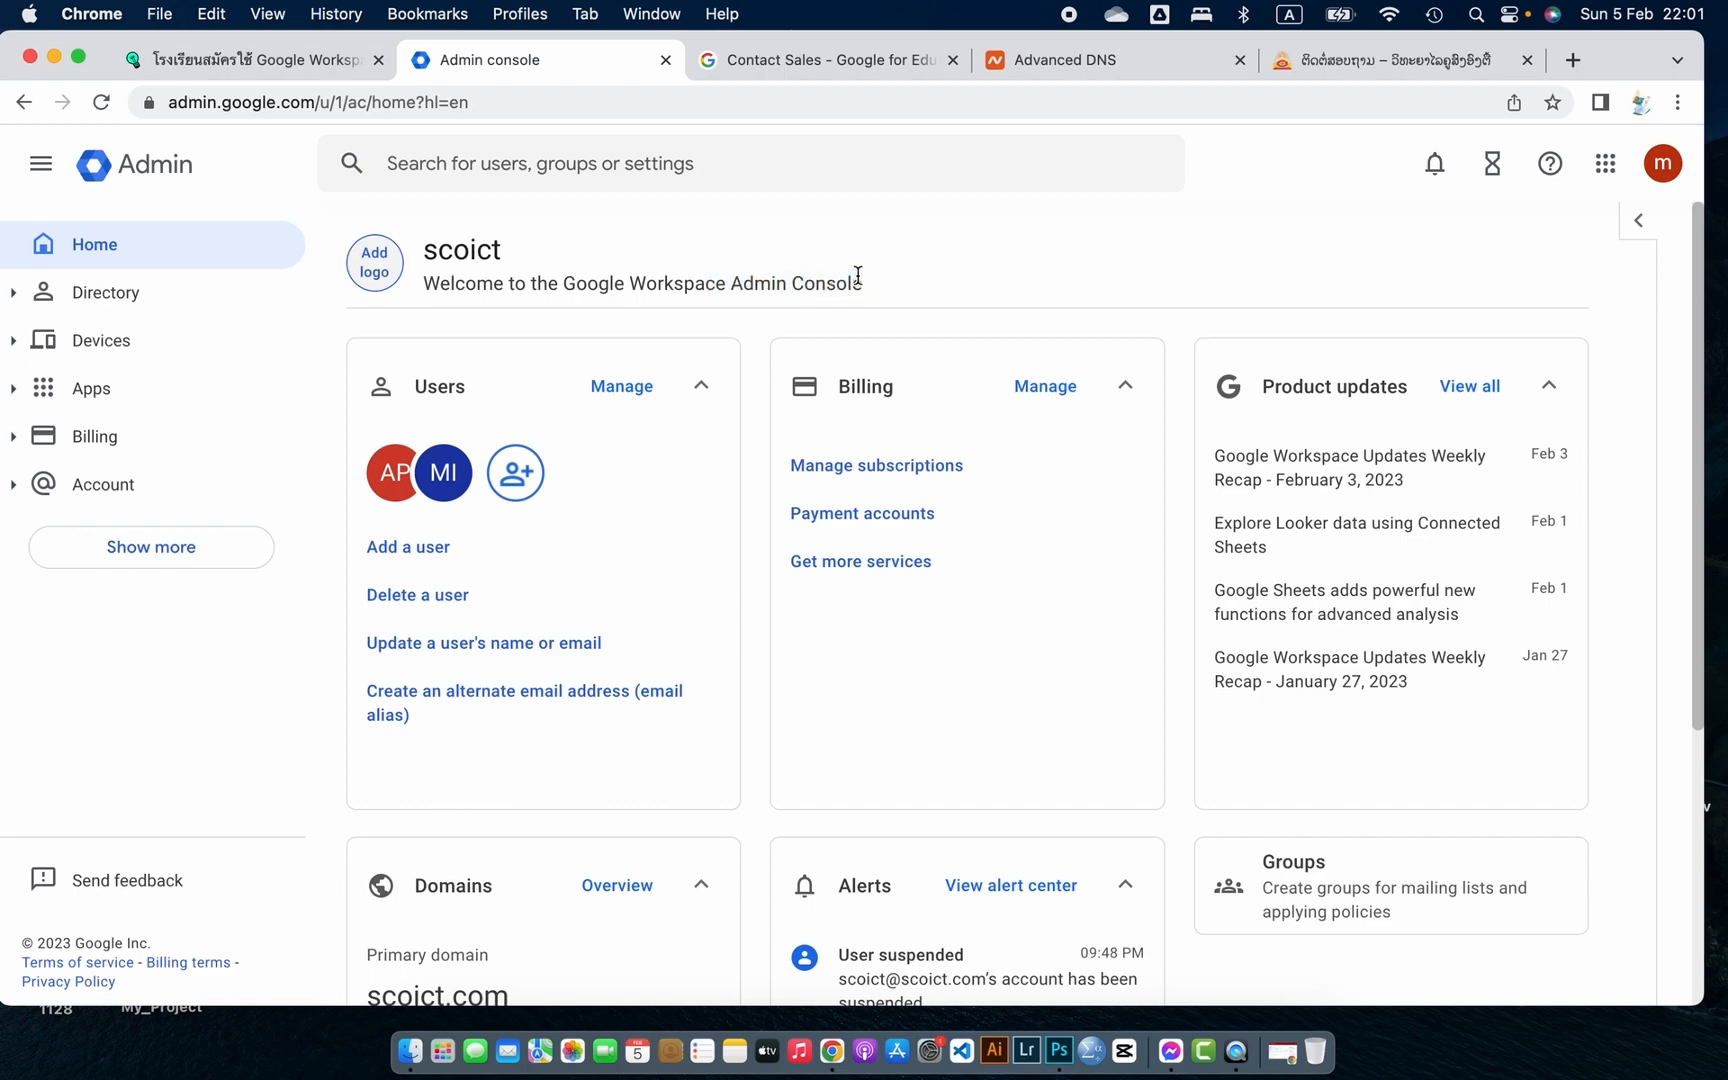